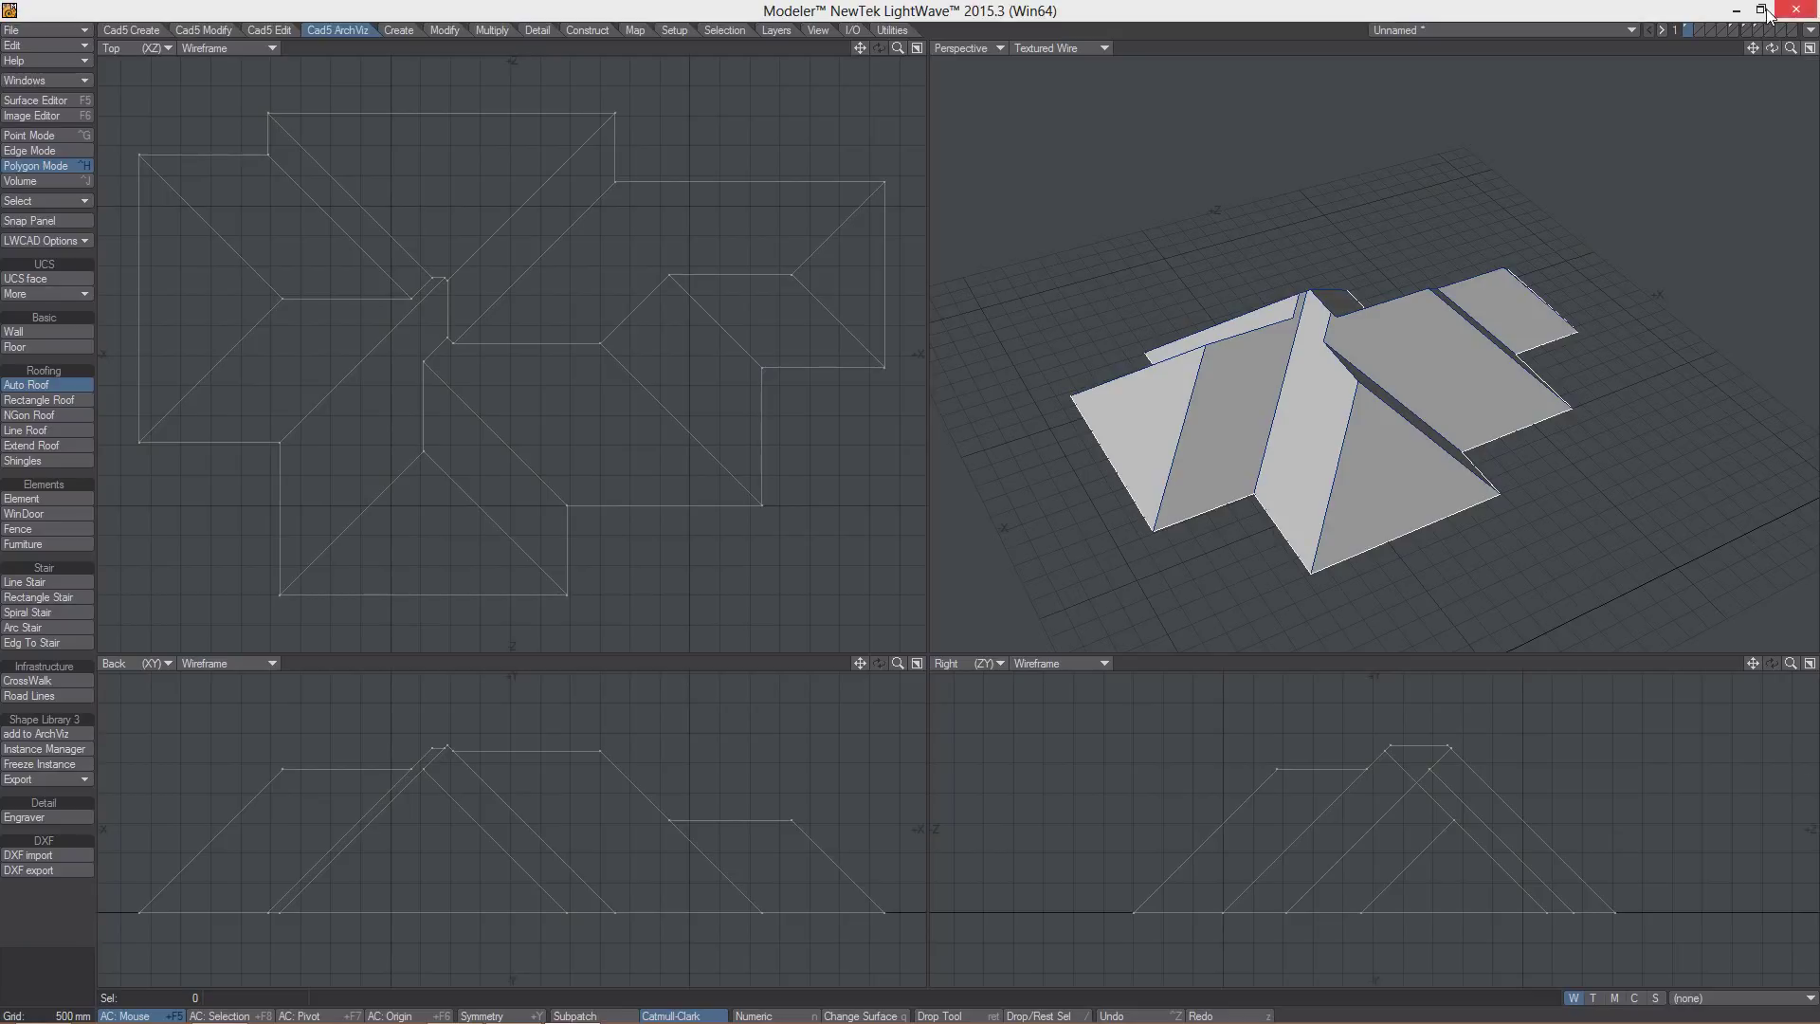
- In an empty layer, draw four overlapping rectangles merged with ADD into one stepped outline
left_click(1696, 29)
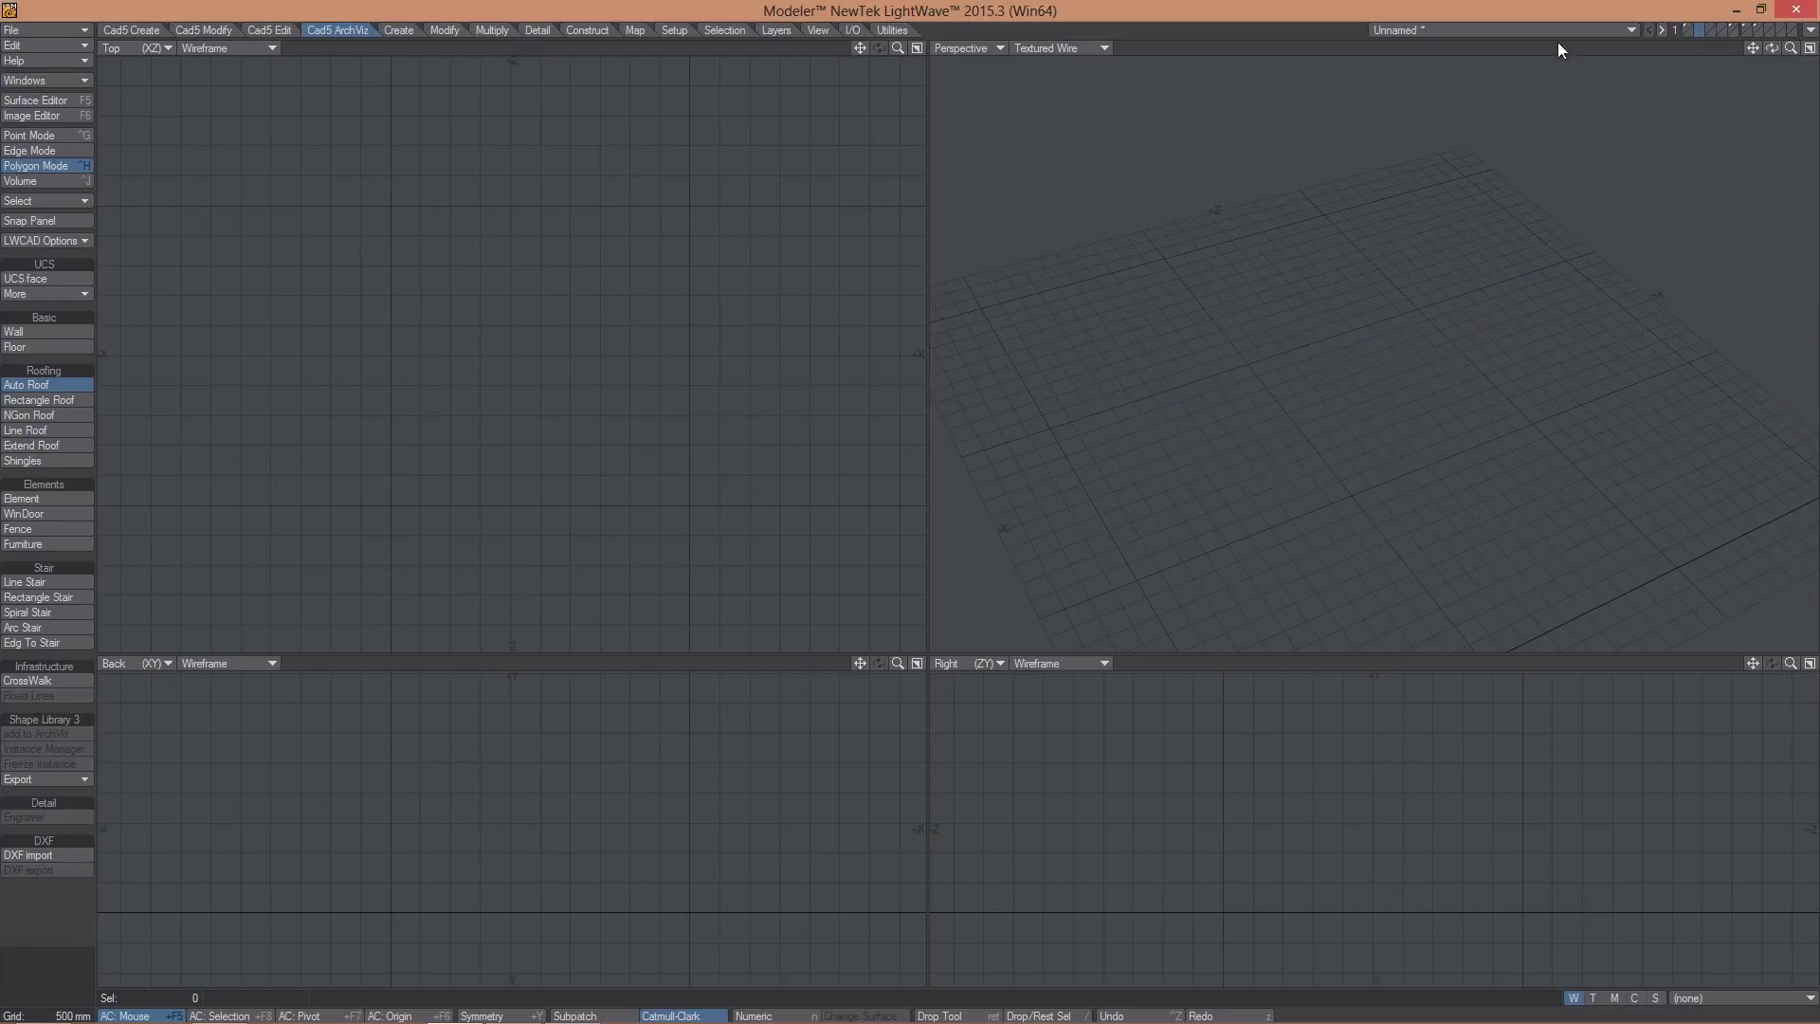
left_click(142, 29)
left_click(36, 363)
left_click_drag(186, 173, 448, 385)
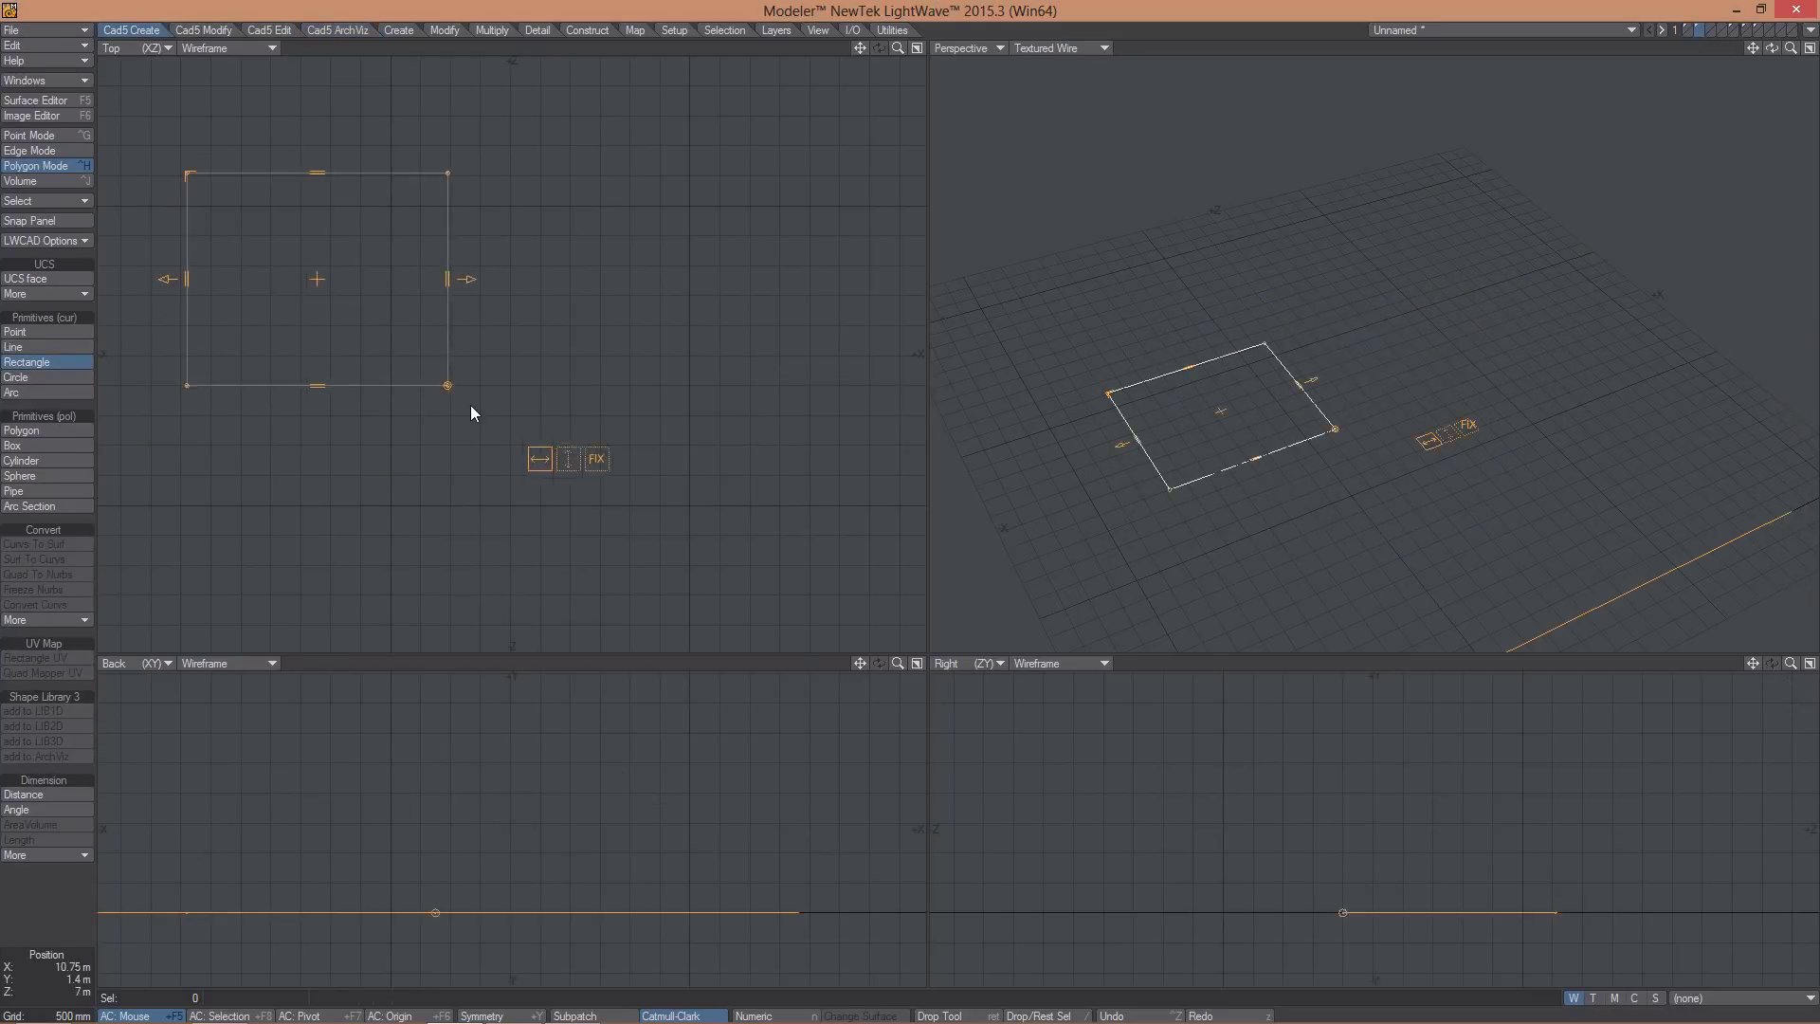
left_click_drag(645, 202, 235, 531)
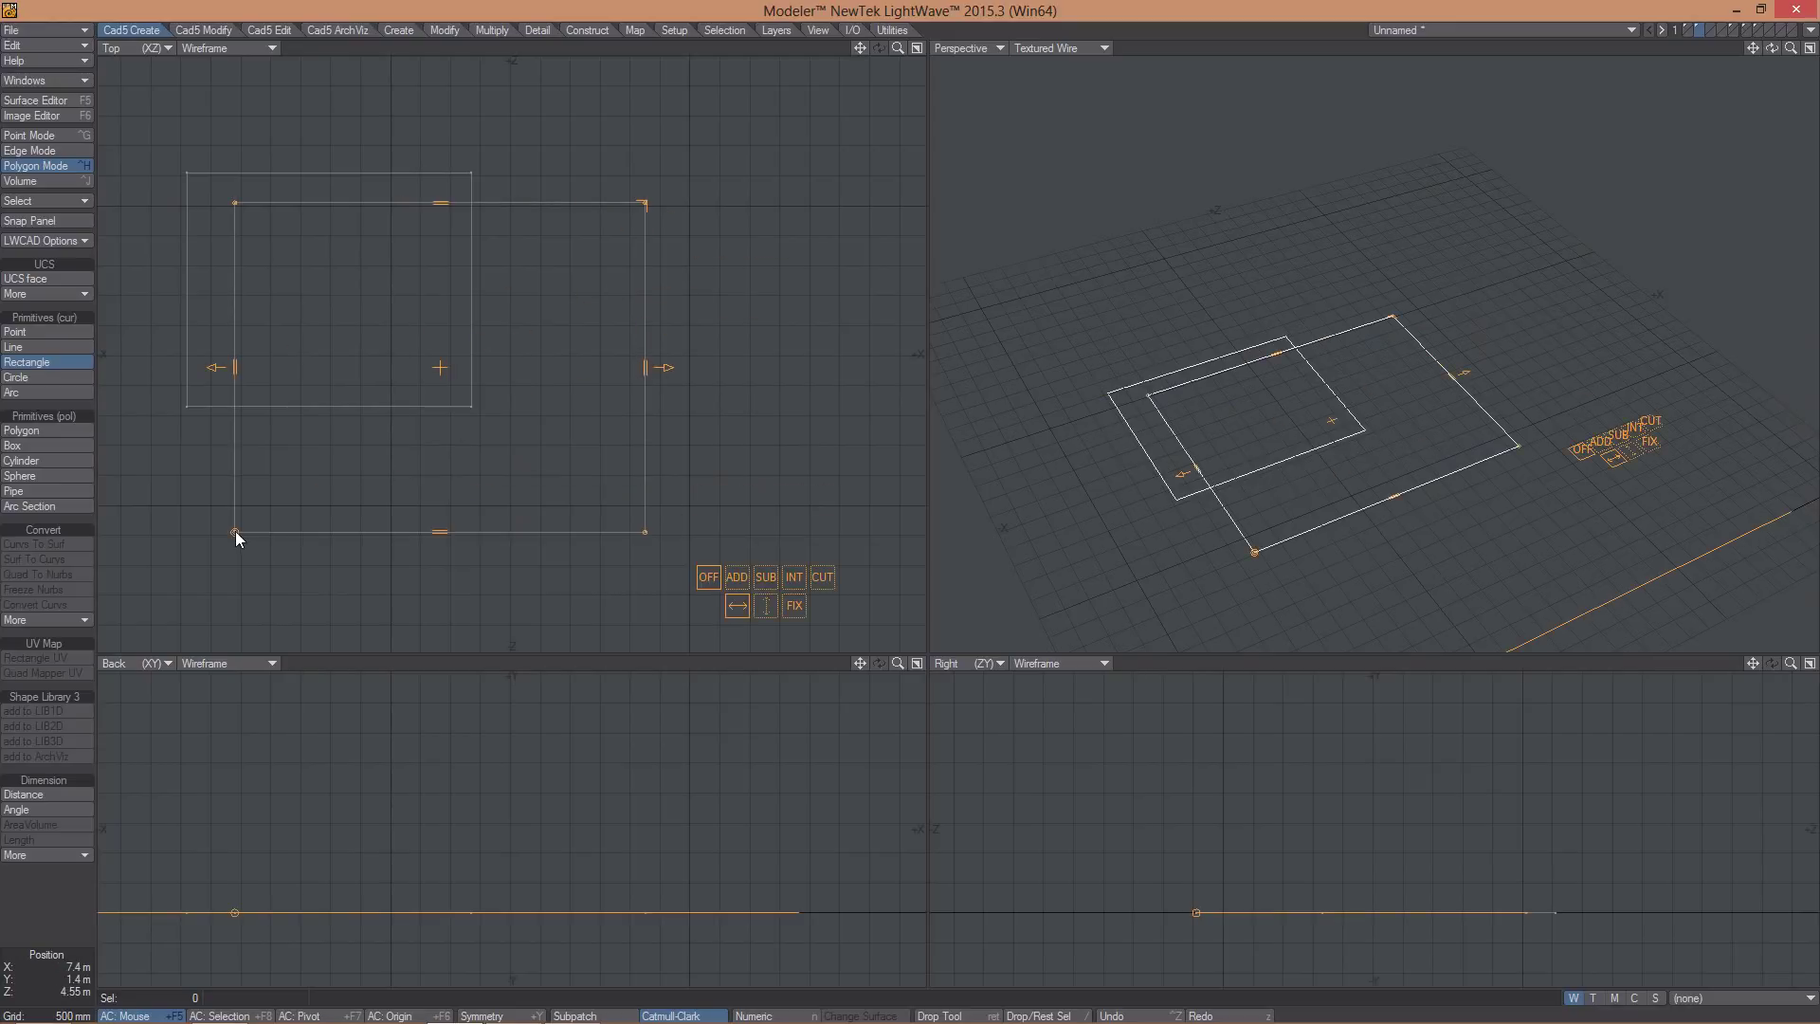
left_click(736, 576)
left_click_drag(795, 367, 303, 624)
key("Return")
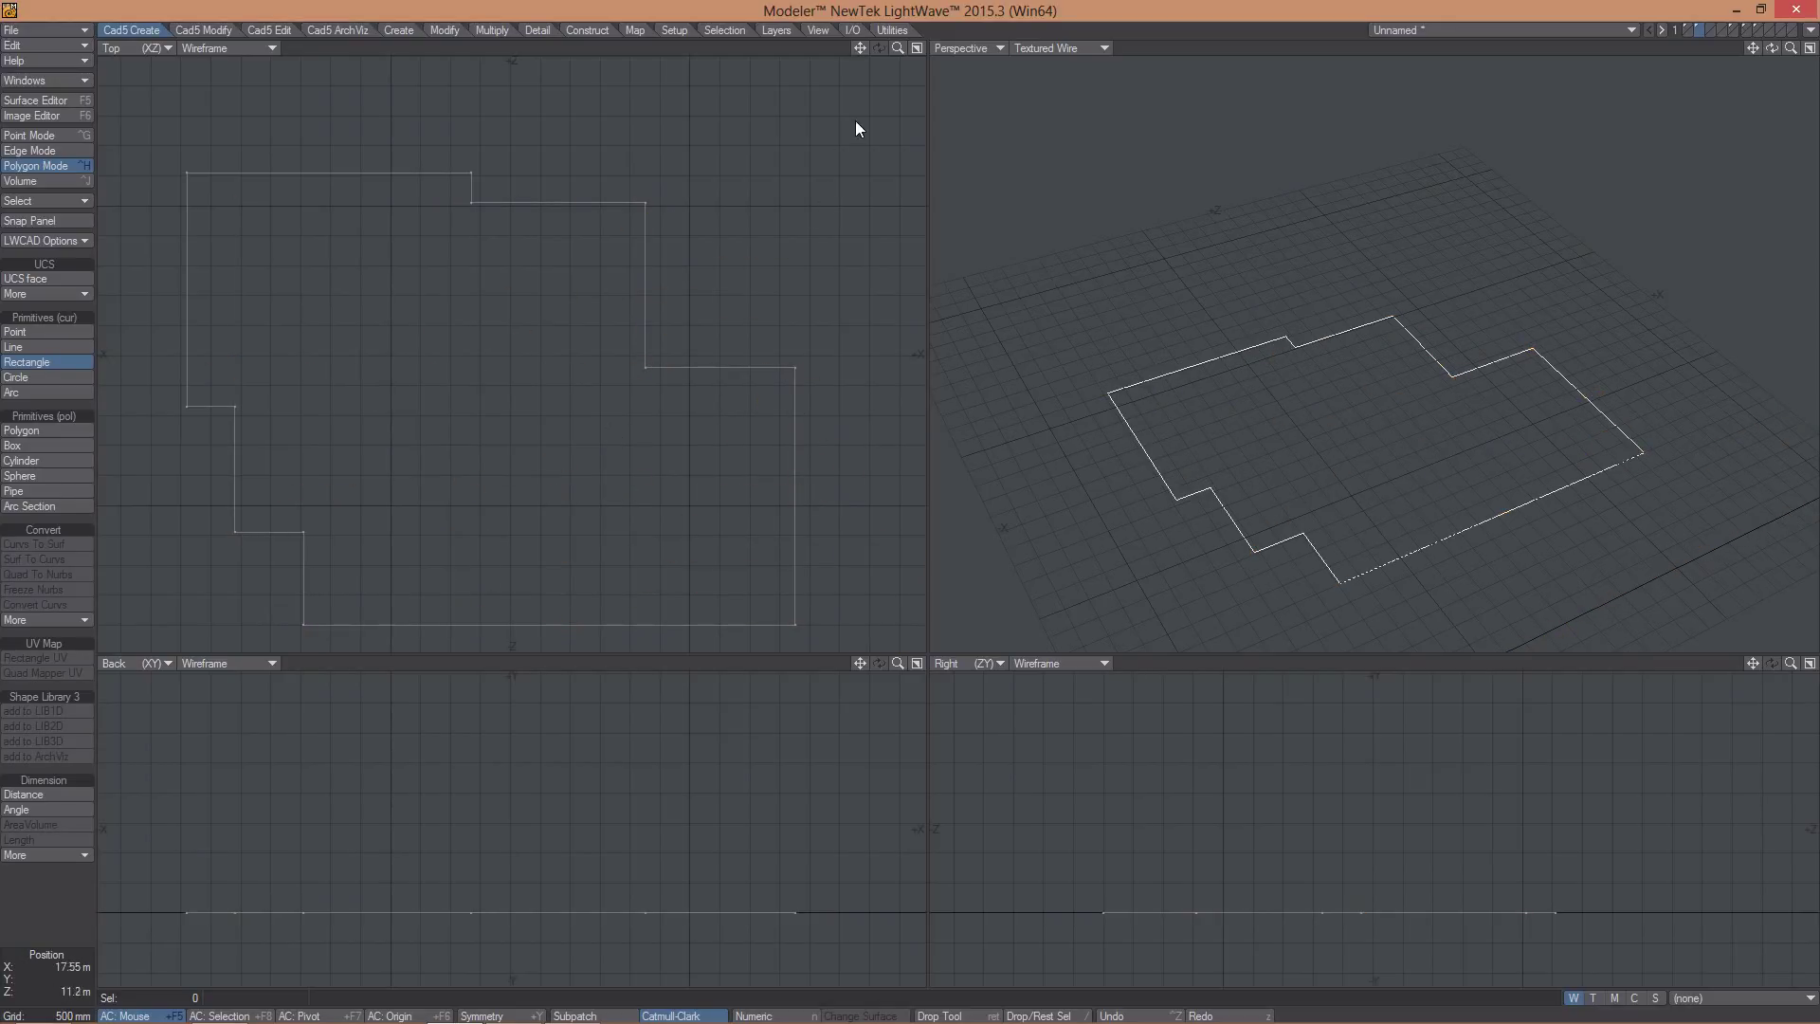
left_click_drag(855, 123, 524, 391)
key("Return")
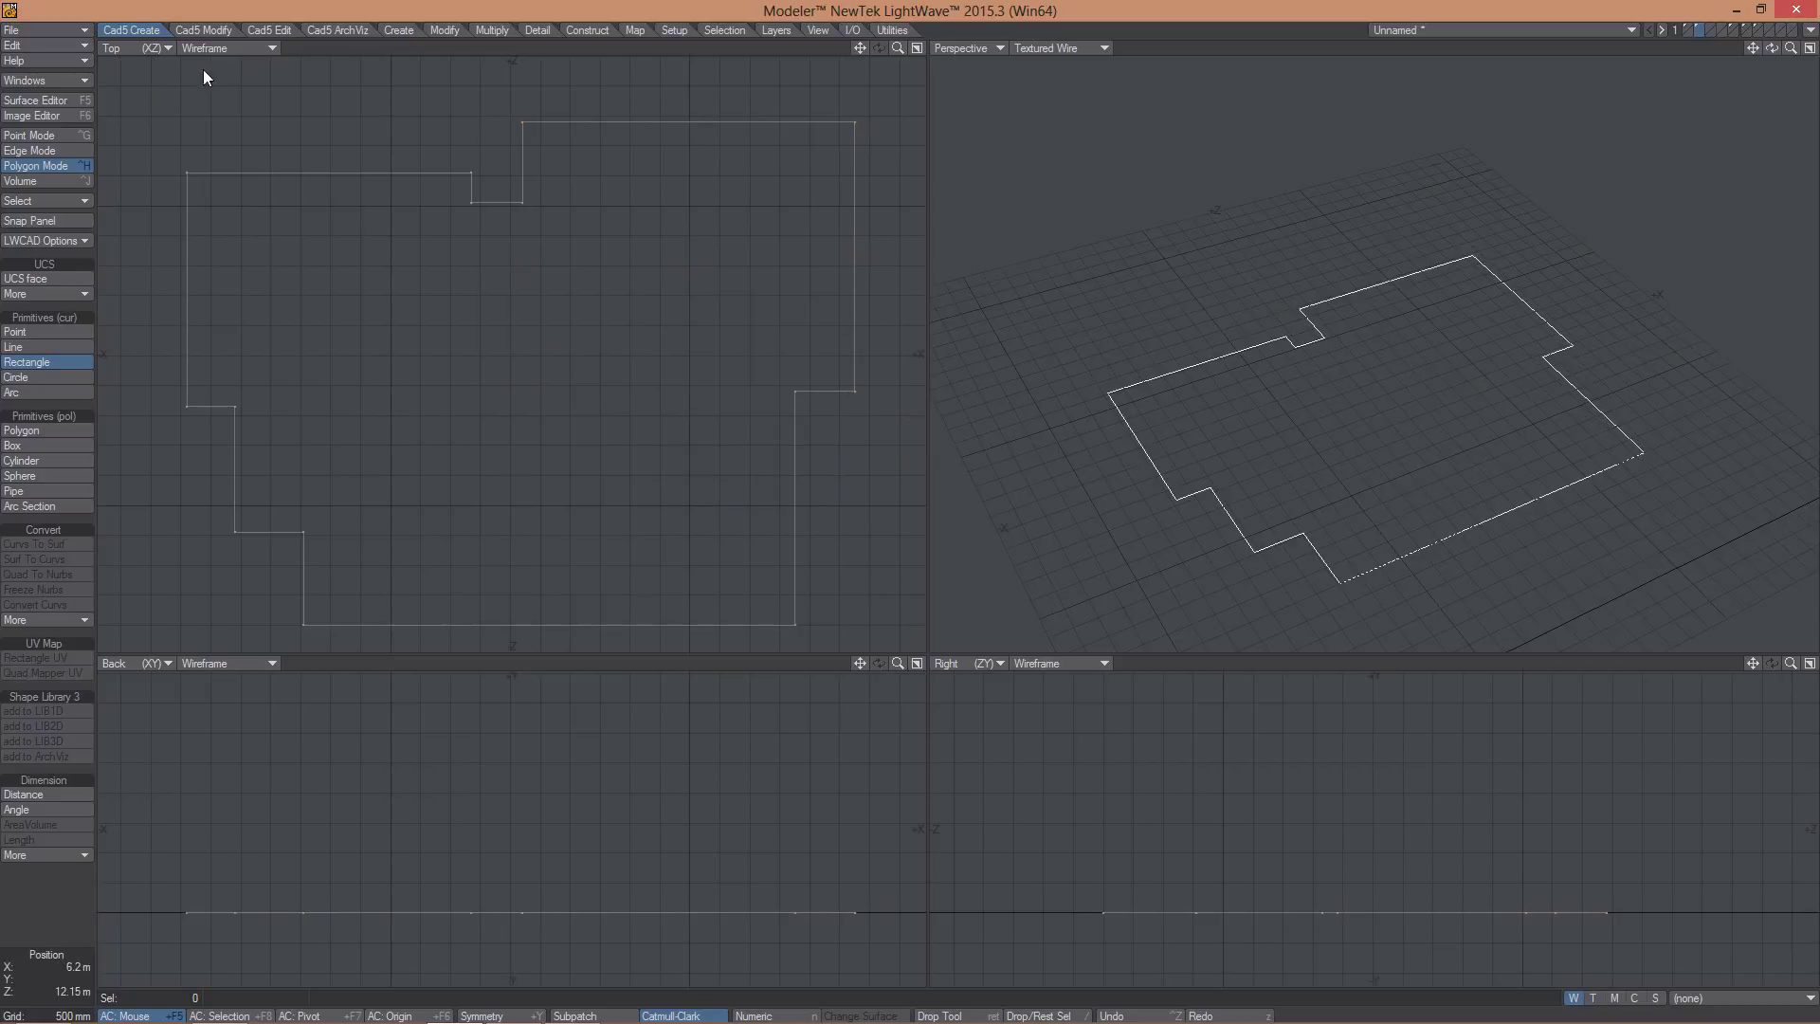
- Auto Roof the outline with a 30.8° slope, then move to another empty layer
left_click(326, 31)
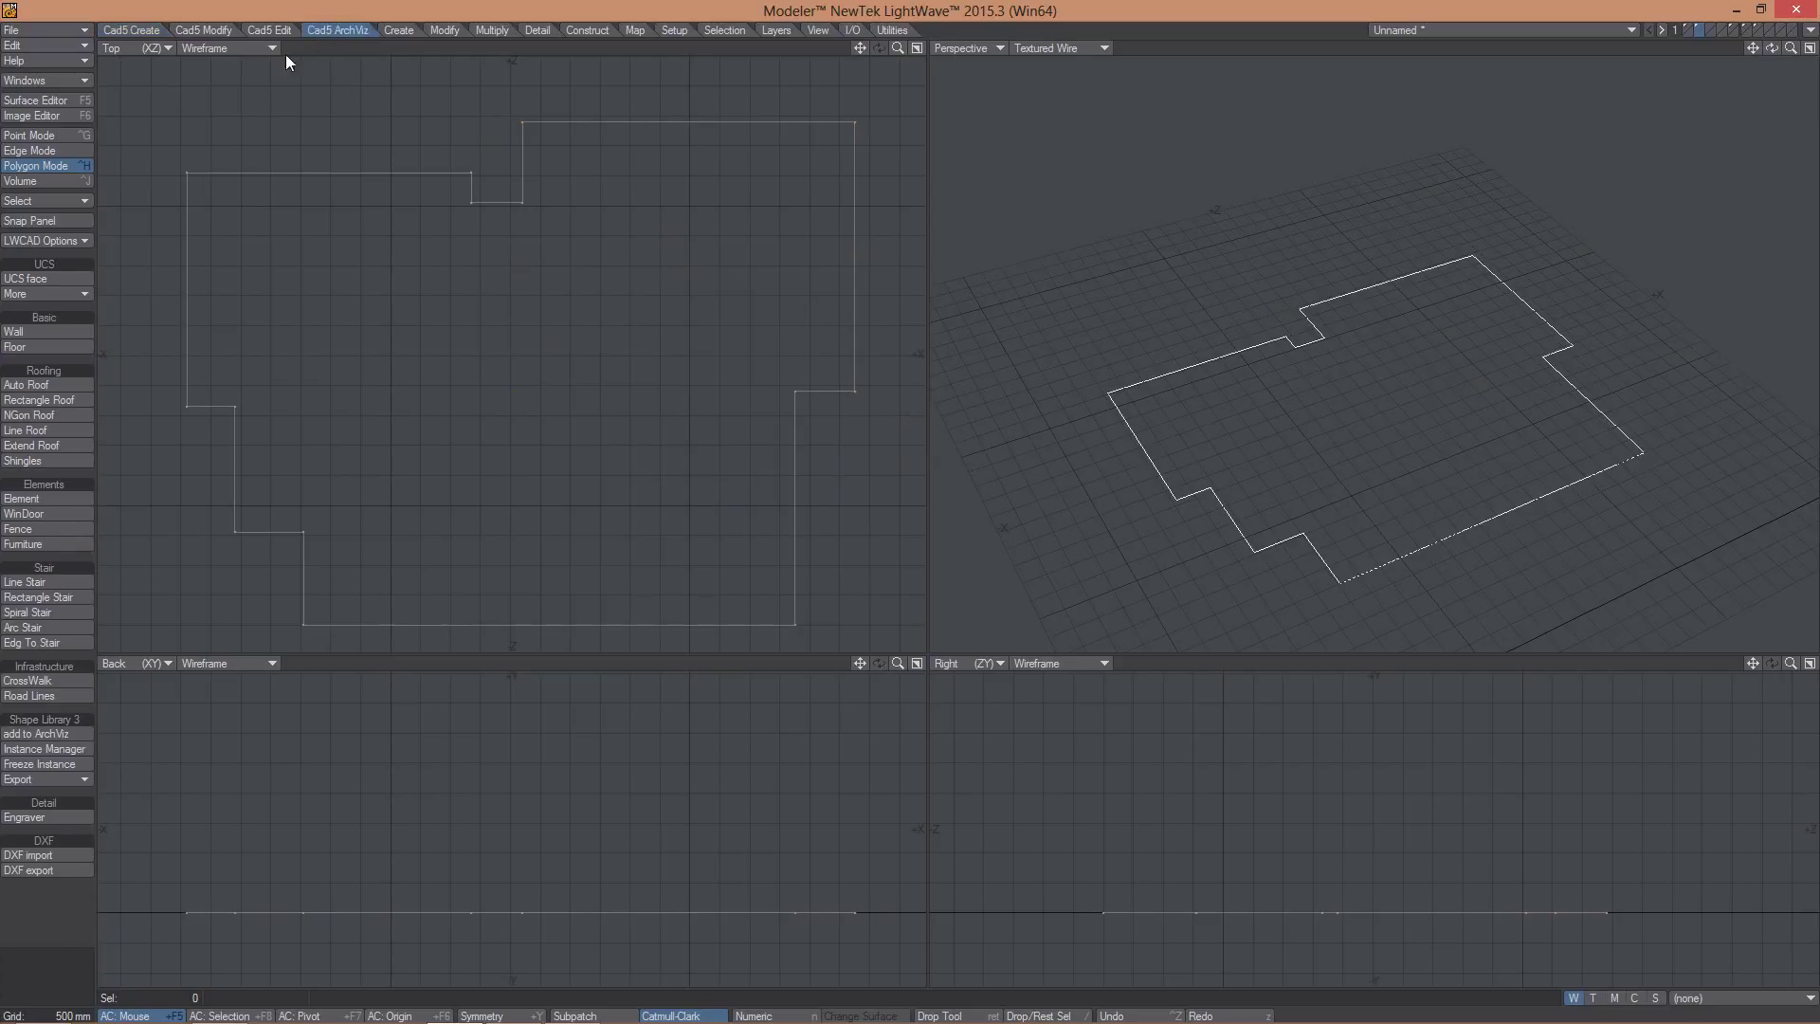
left_click(25, 385)
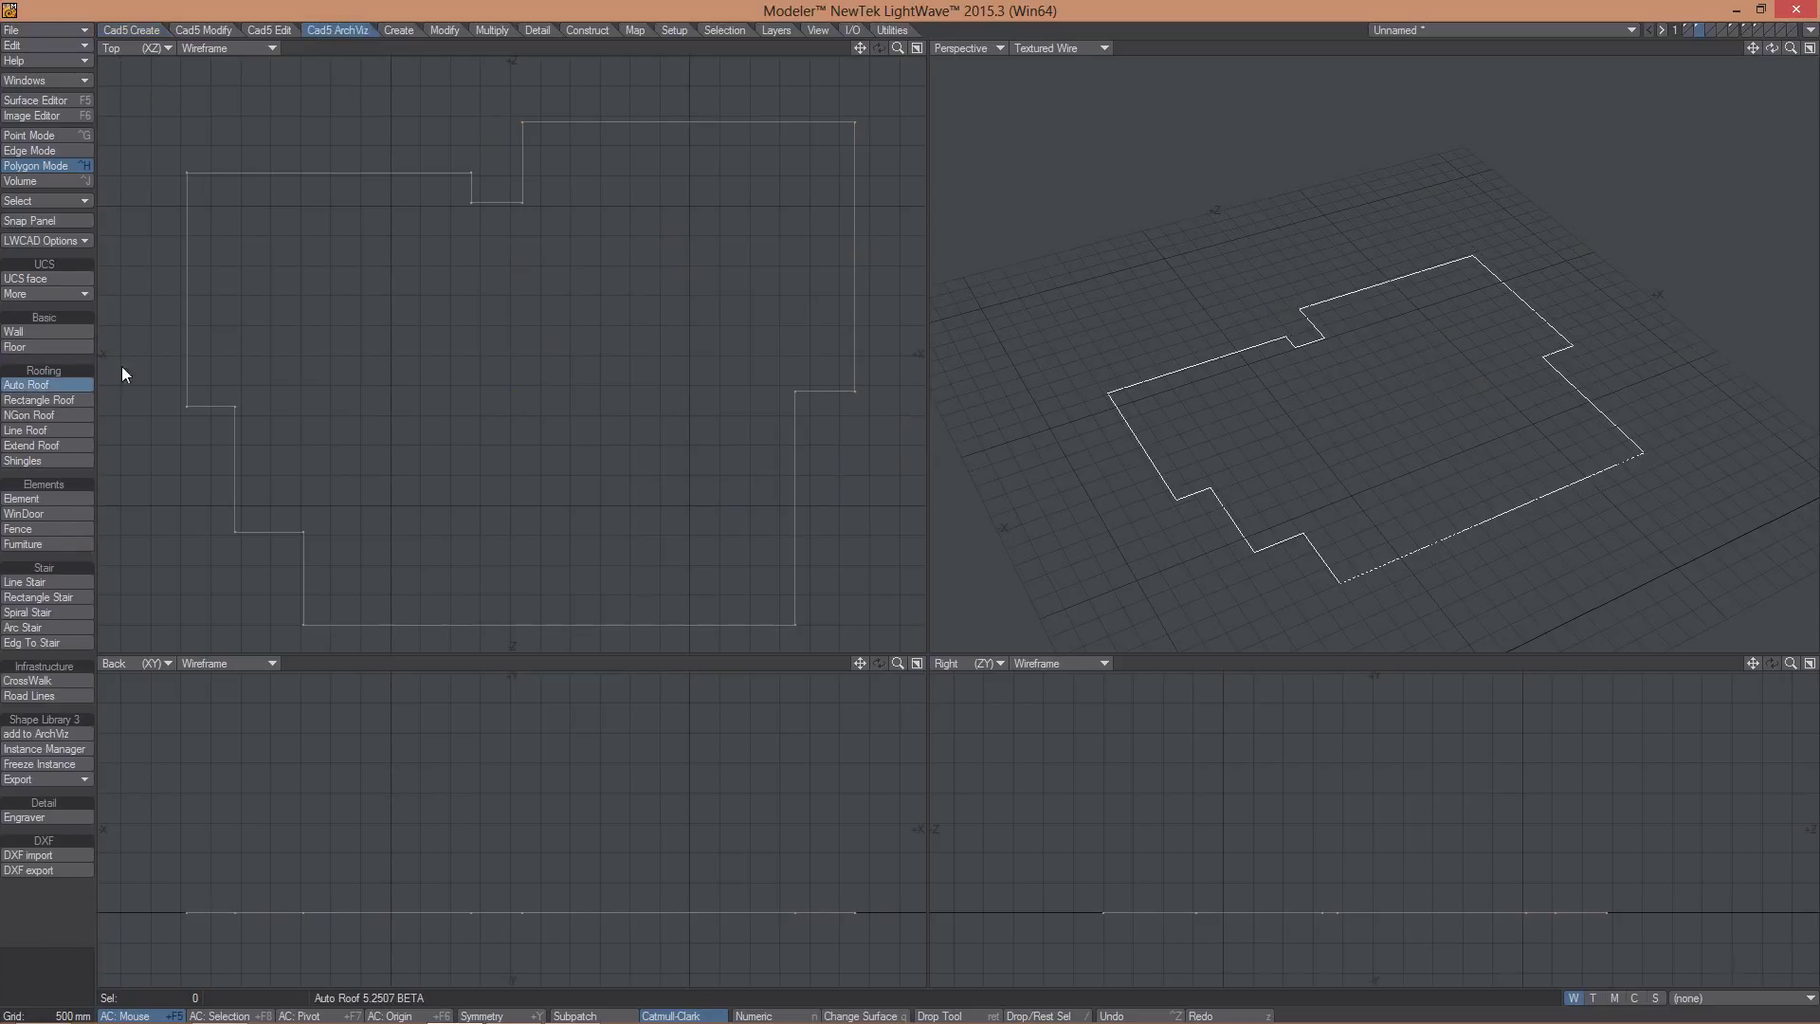
left_click(502, 370)
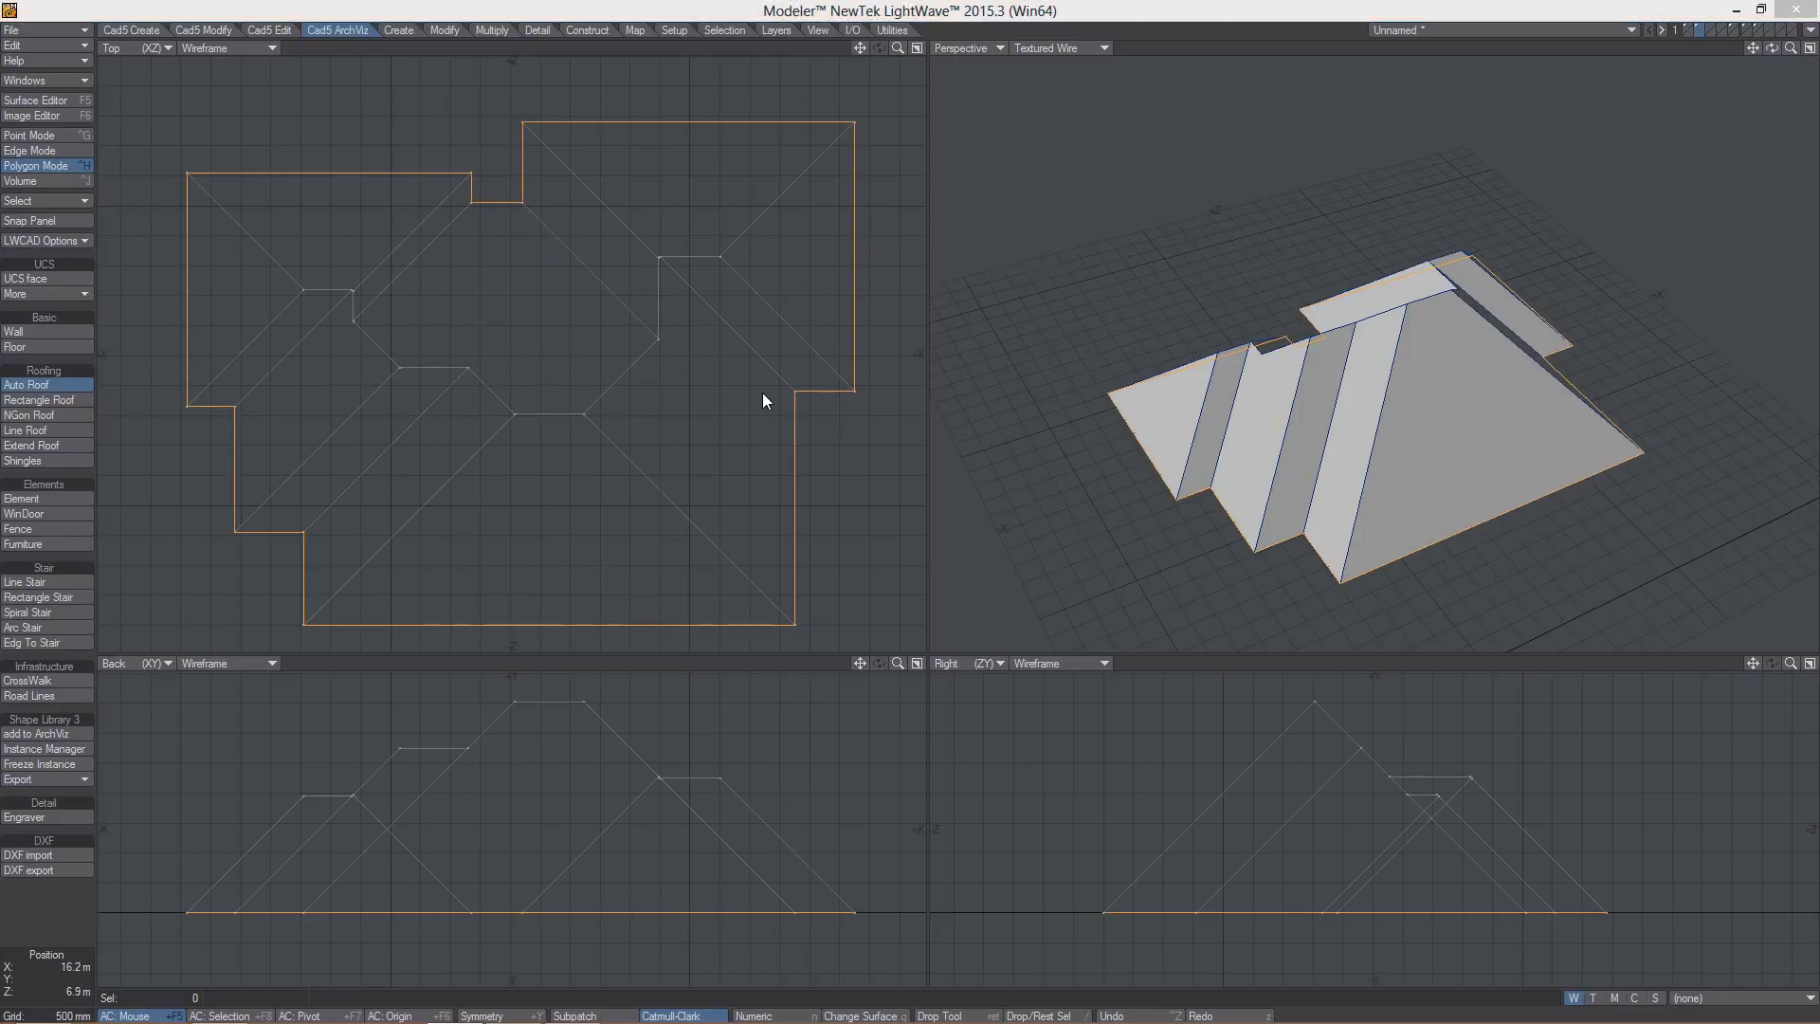
key("n")
left_click_drag(904, 413, 948, 548)
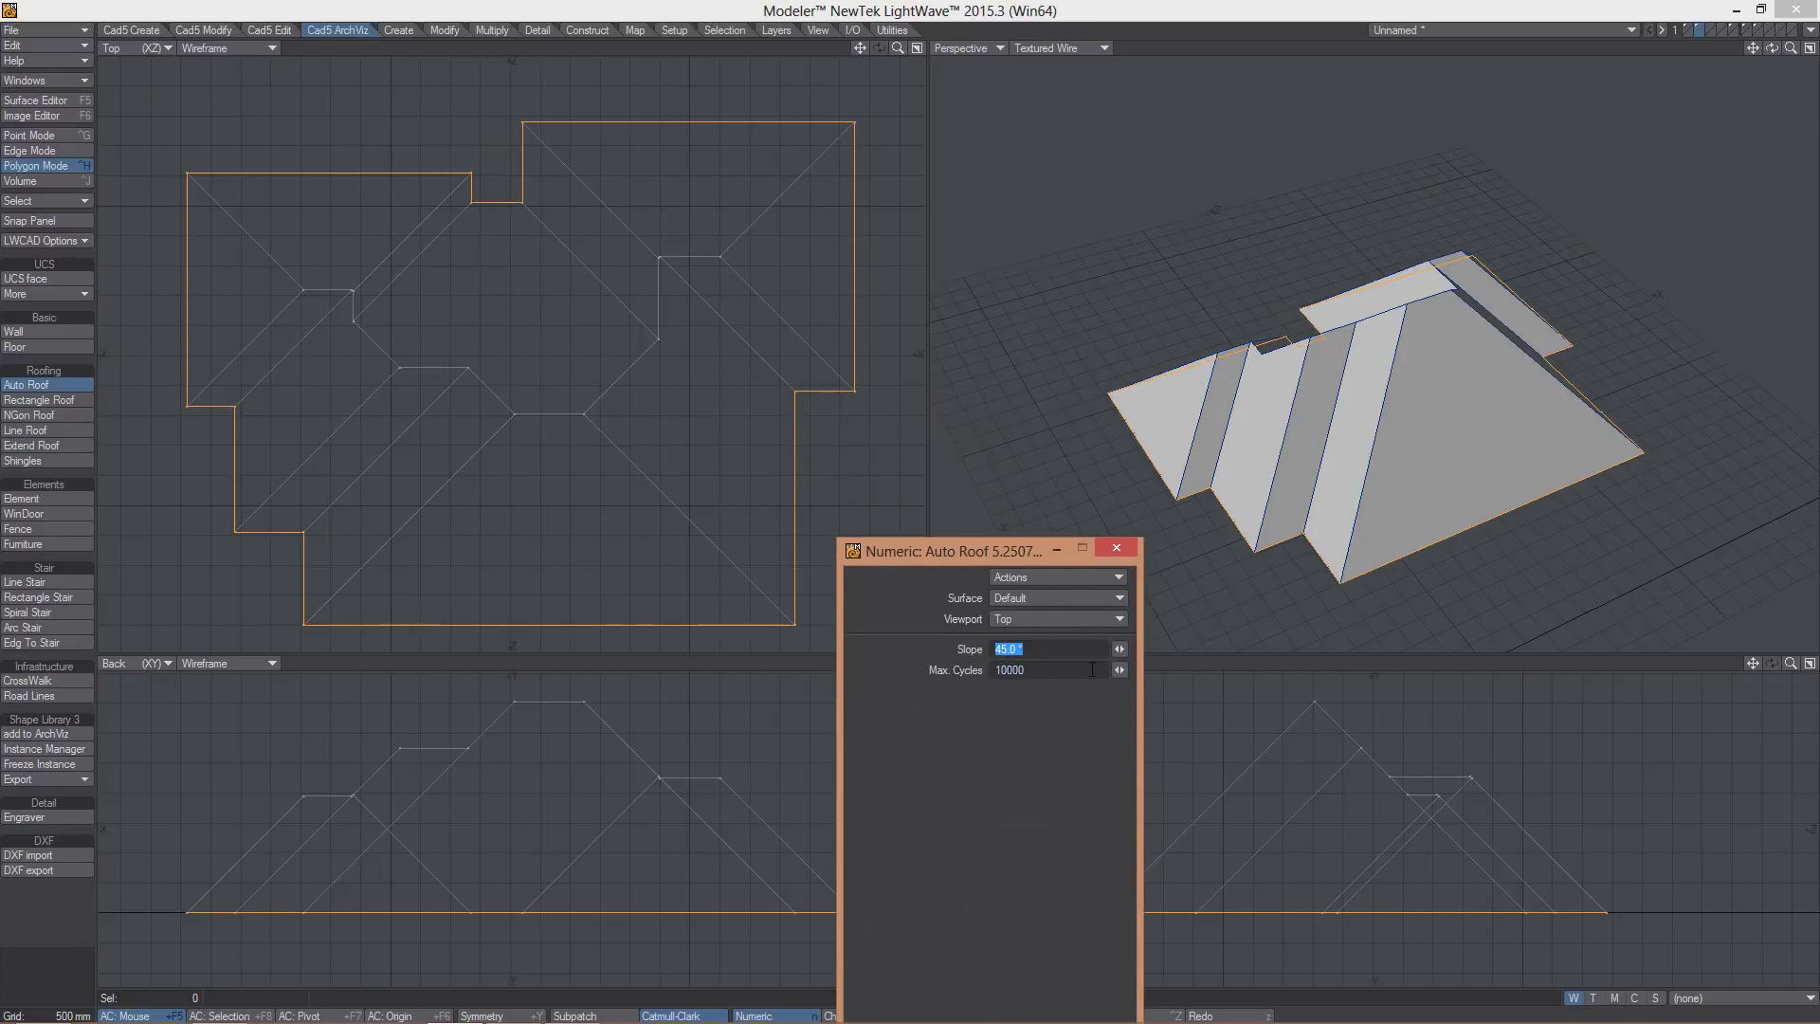
mouse_move(1119, 648)
left_mouse_down()
mouse_move(1090, 652)
mouse_move(1142, 652)
mouse_move(1105, 655)
left_mouse_up()
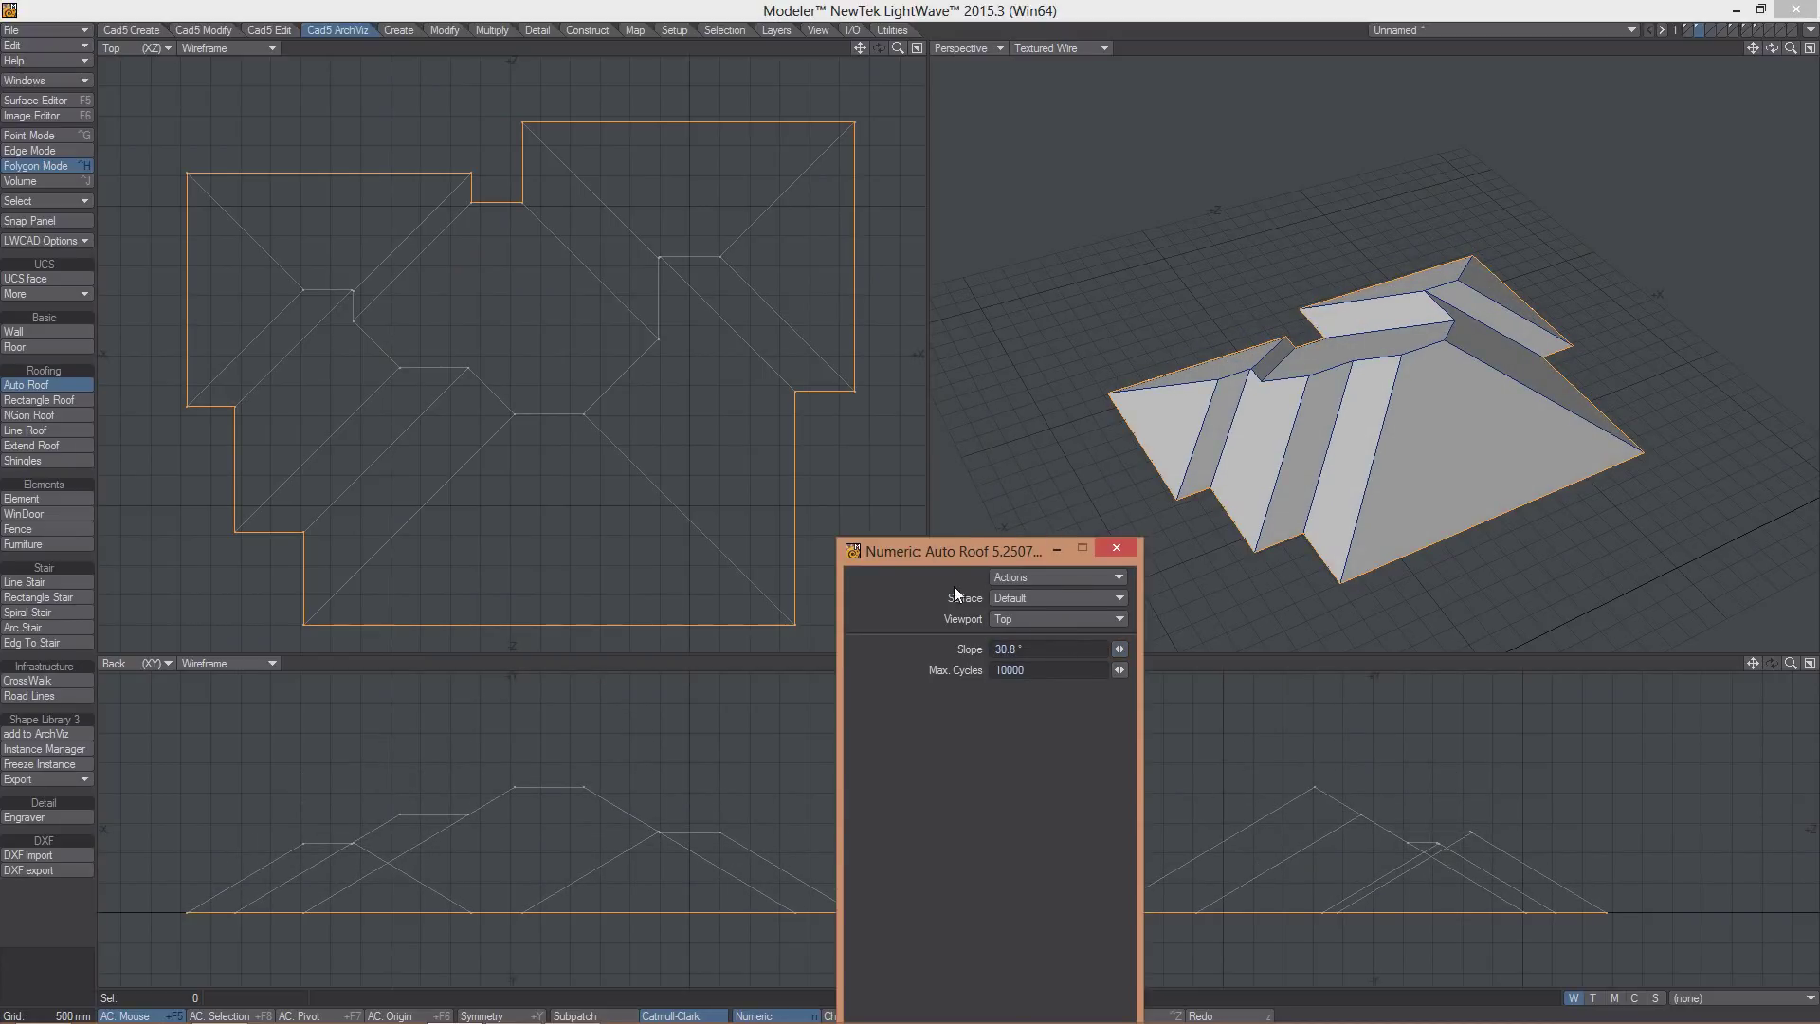
left_click_drag(951, 560, 953, 530)
left_click_drag(1450, 323, 1094, 241, "alt")
left_click(1710, 29)
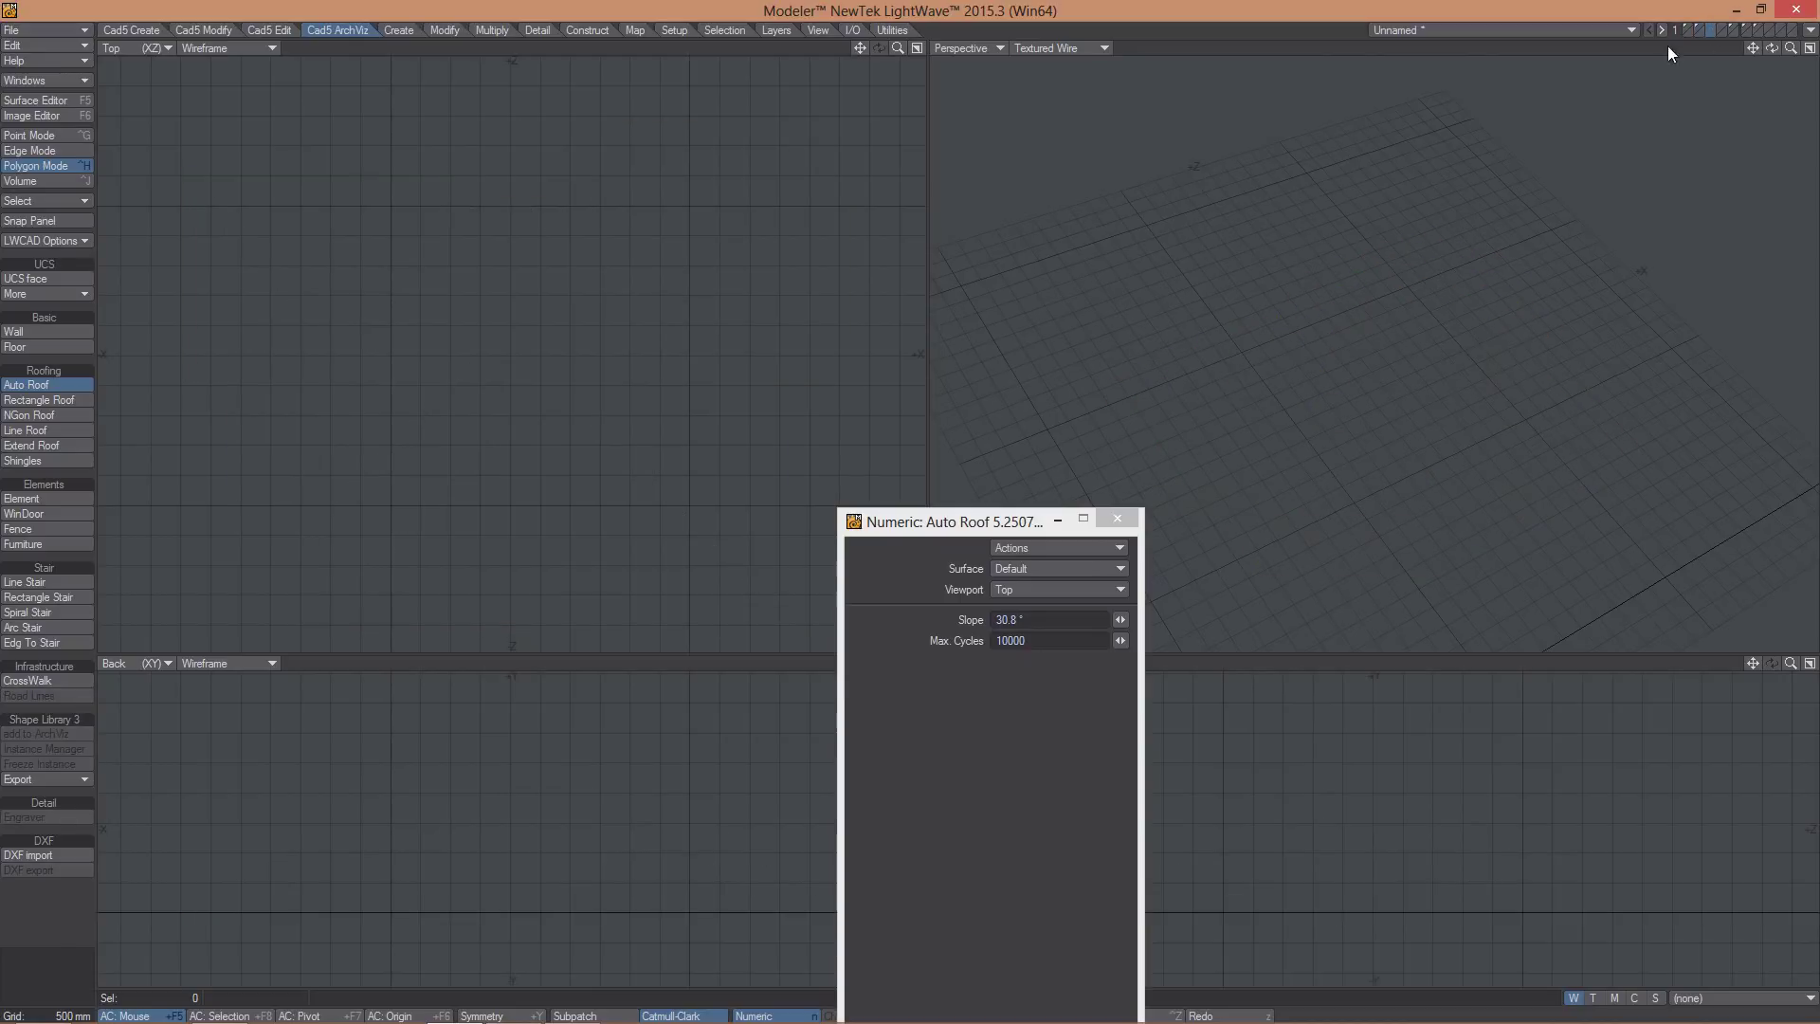
- Draw several overlapping 3D boxes merged with ADD into a stepped building block
left_click(128, 32)
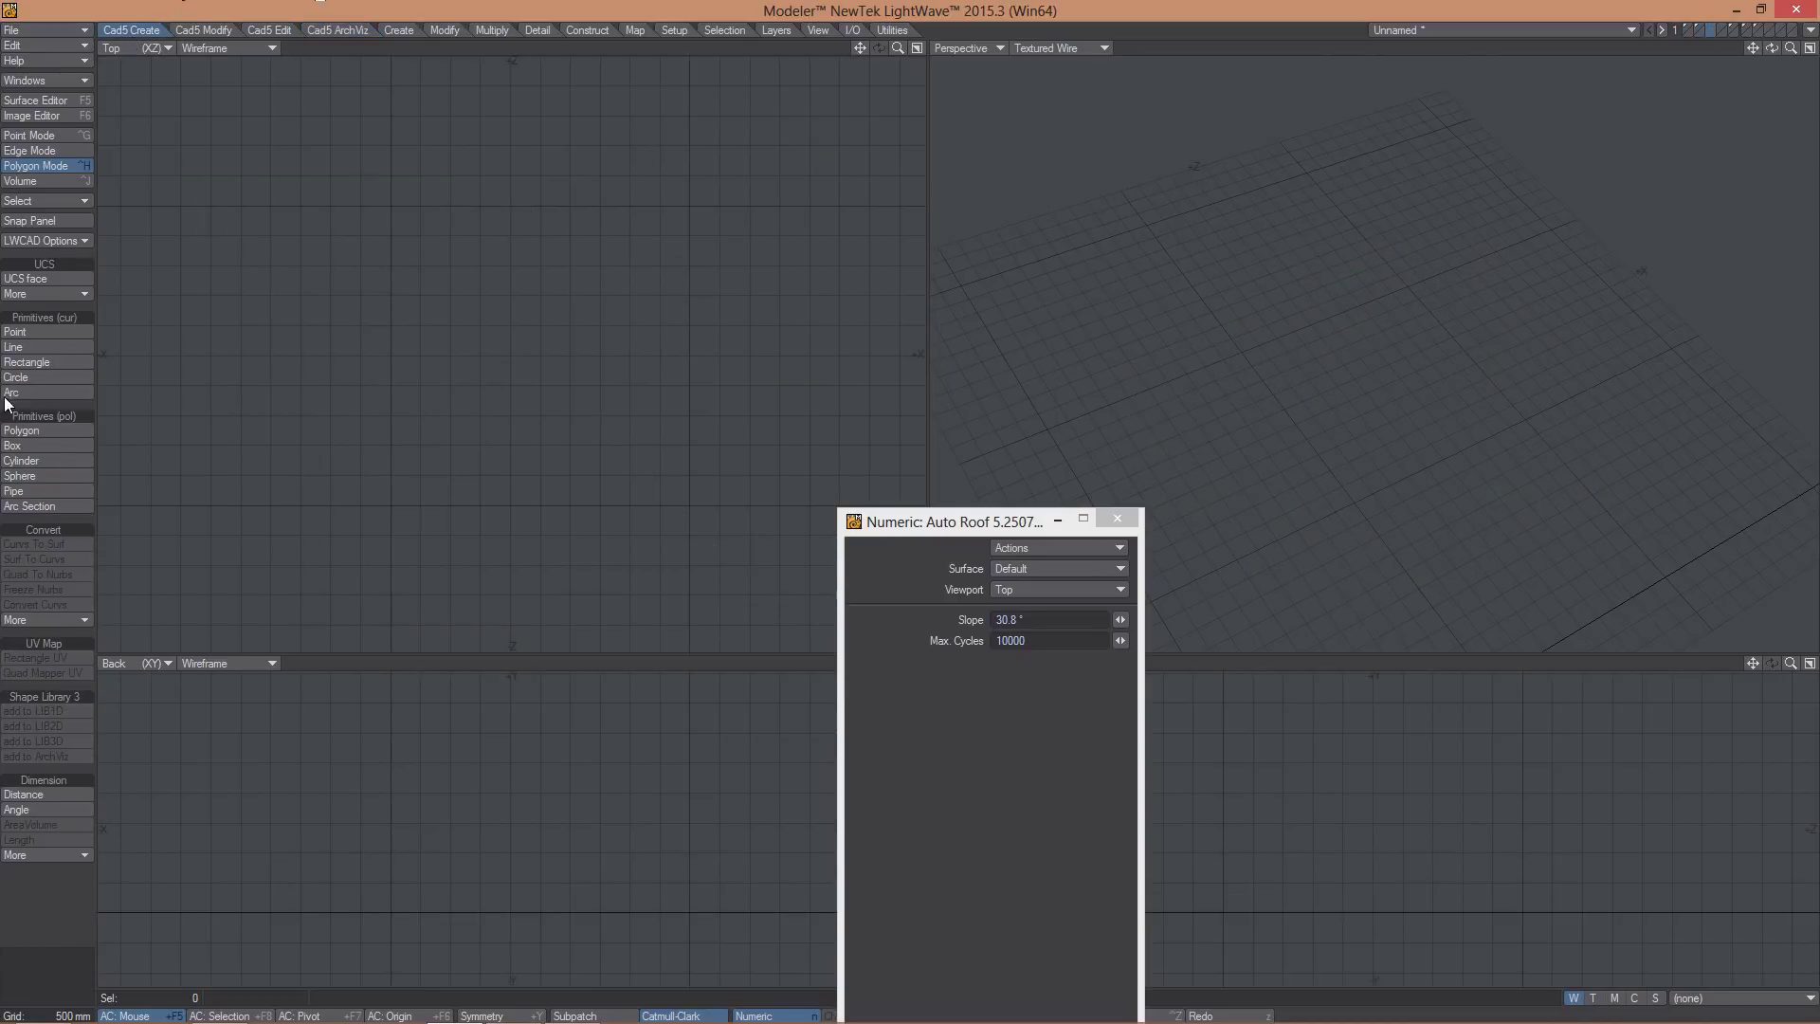
left_click(14, 446)
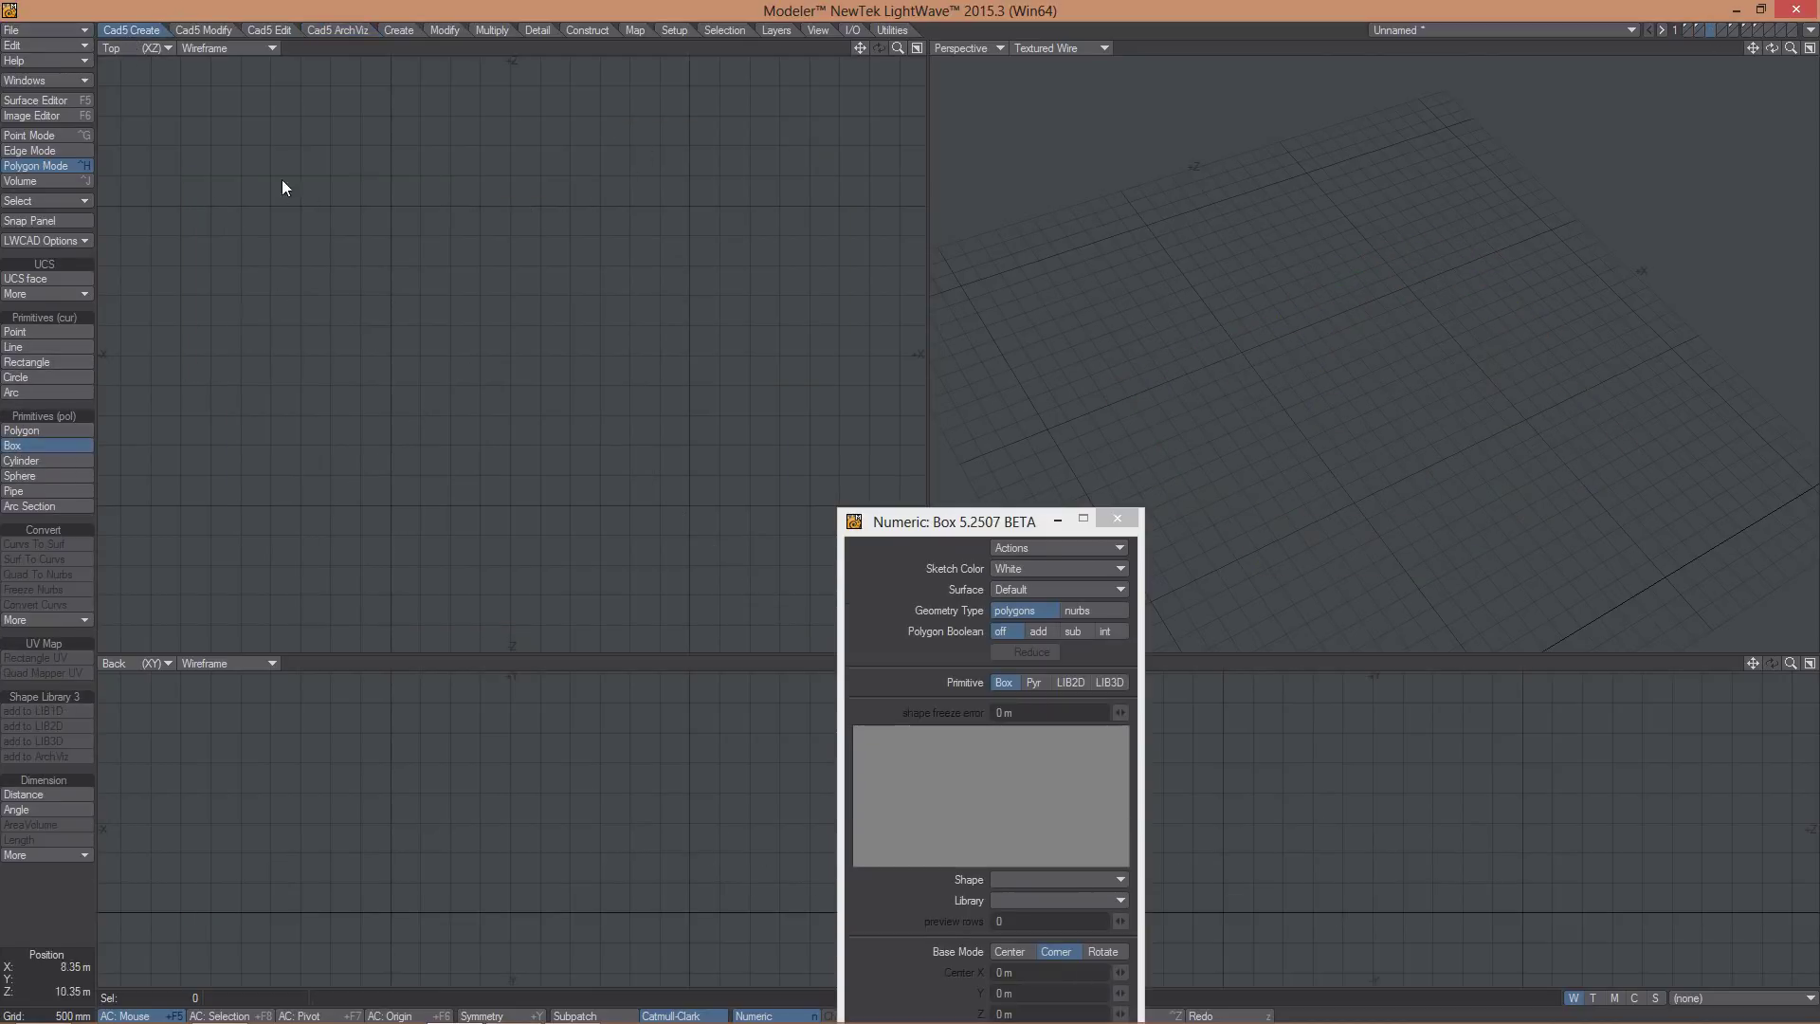
left_click_drag(243, 176, 431, 402)
left_click(480, 477)
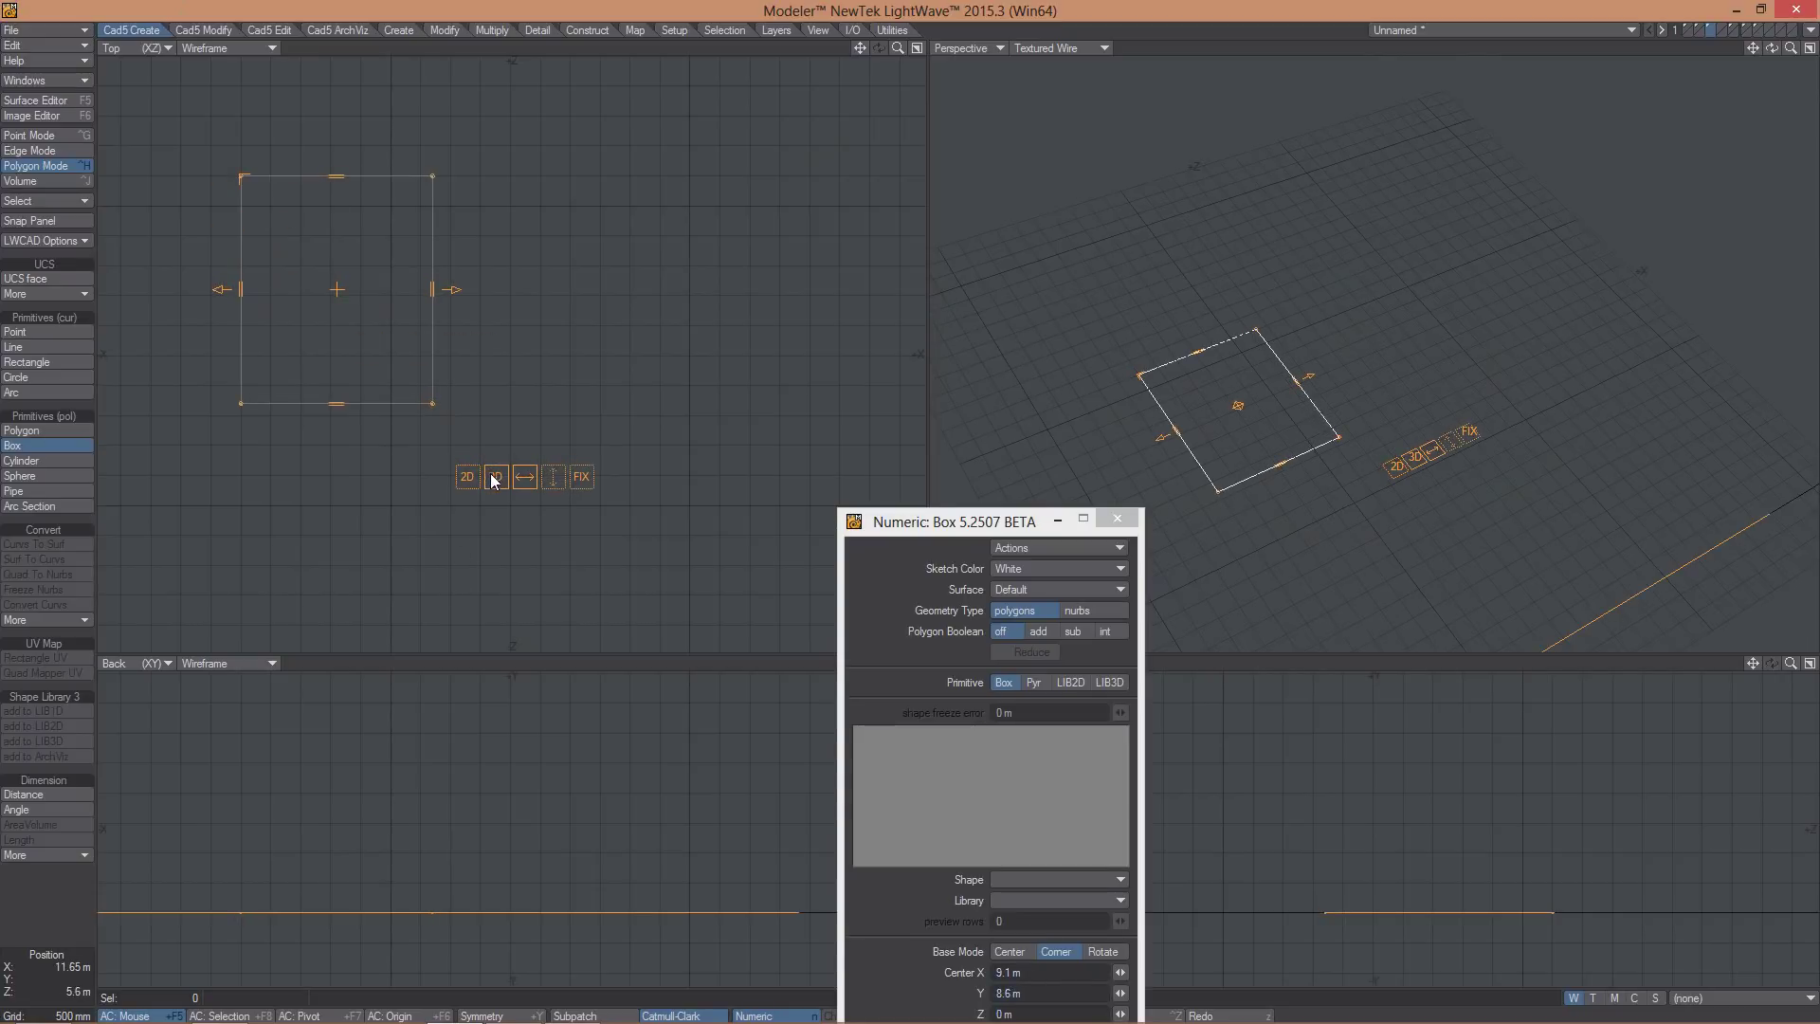
left_click(398, 766)
left_click_drag(567, 259, 337, 522)
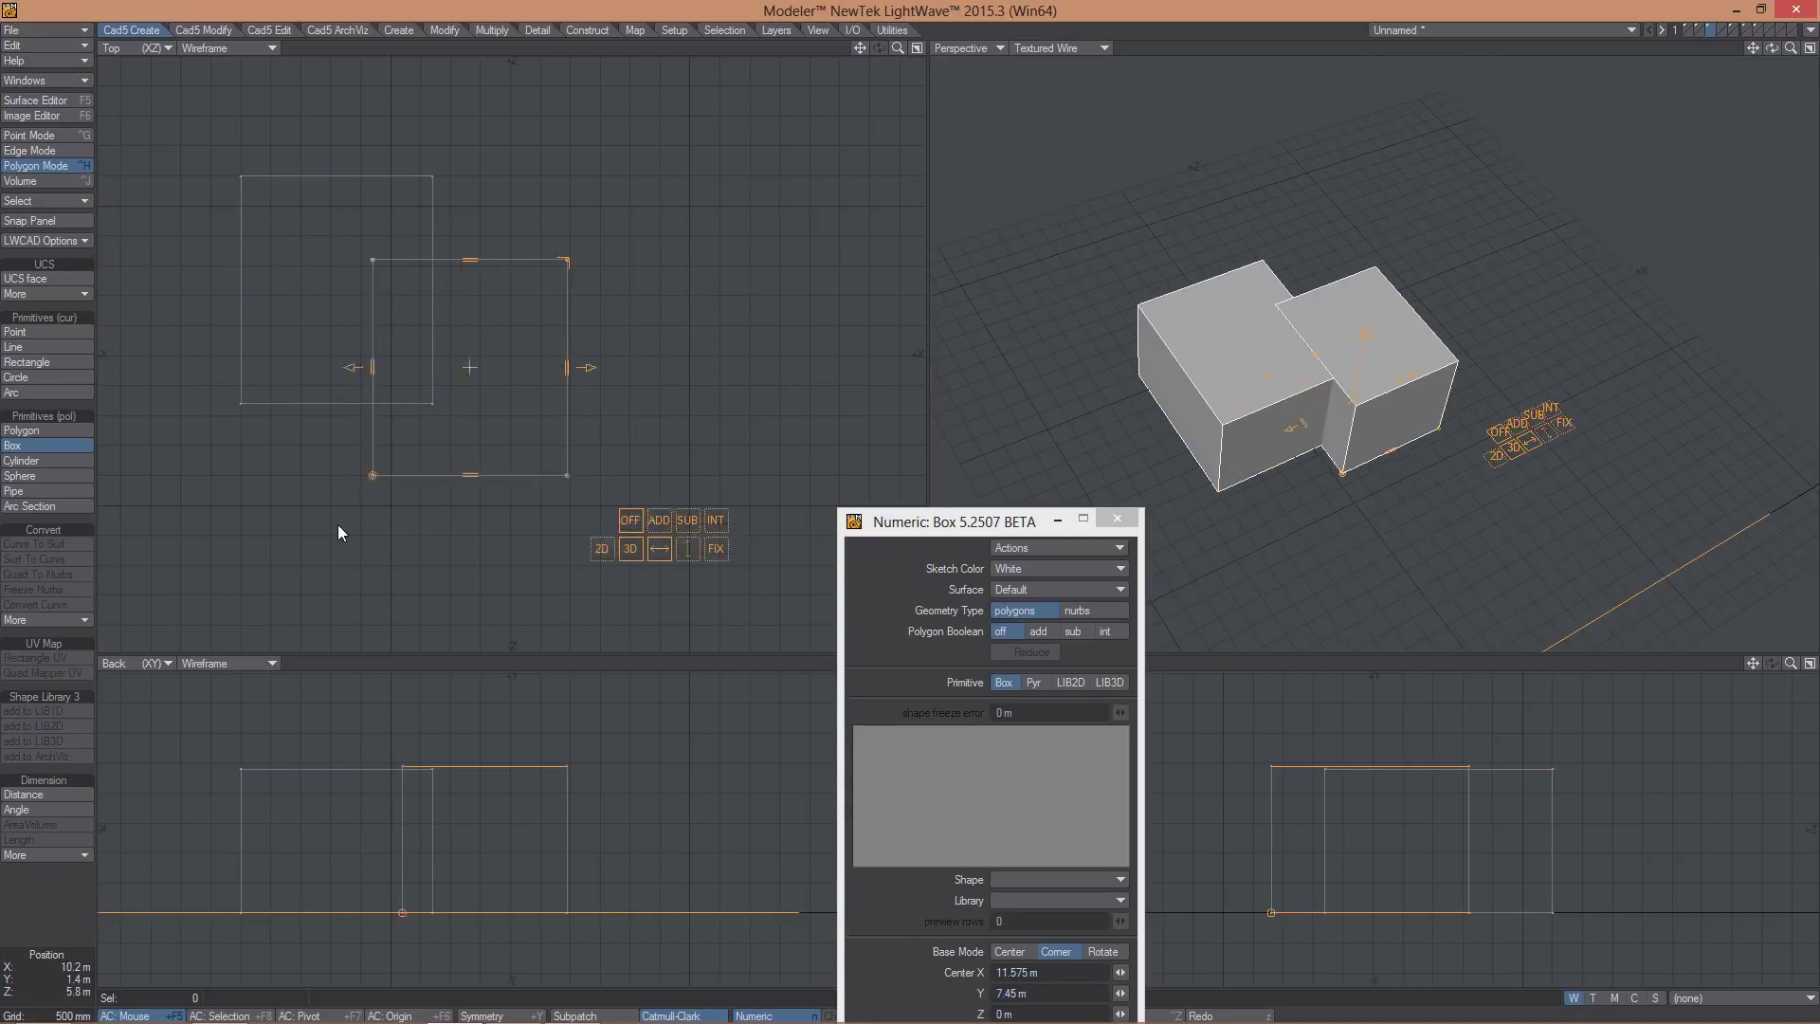
left_click(656, 567)
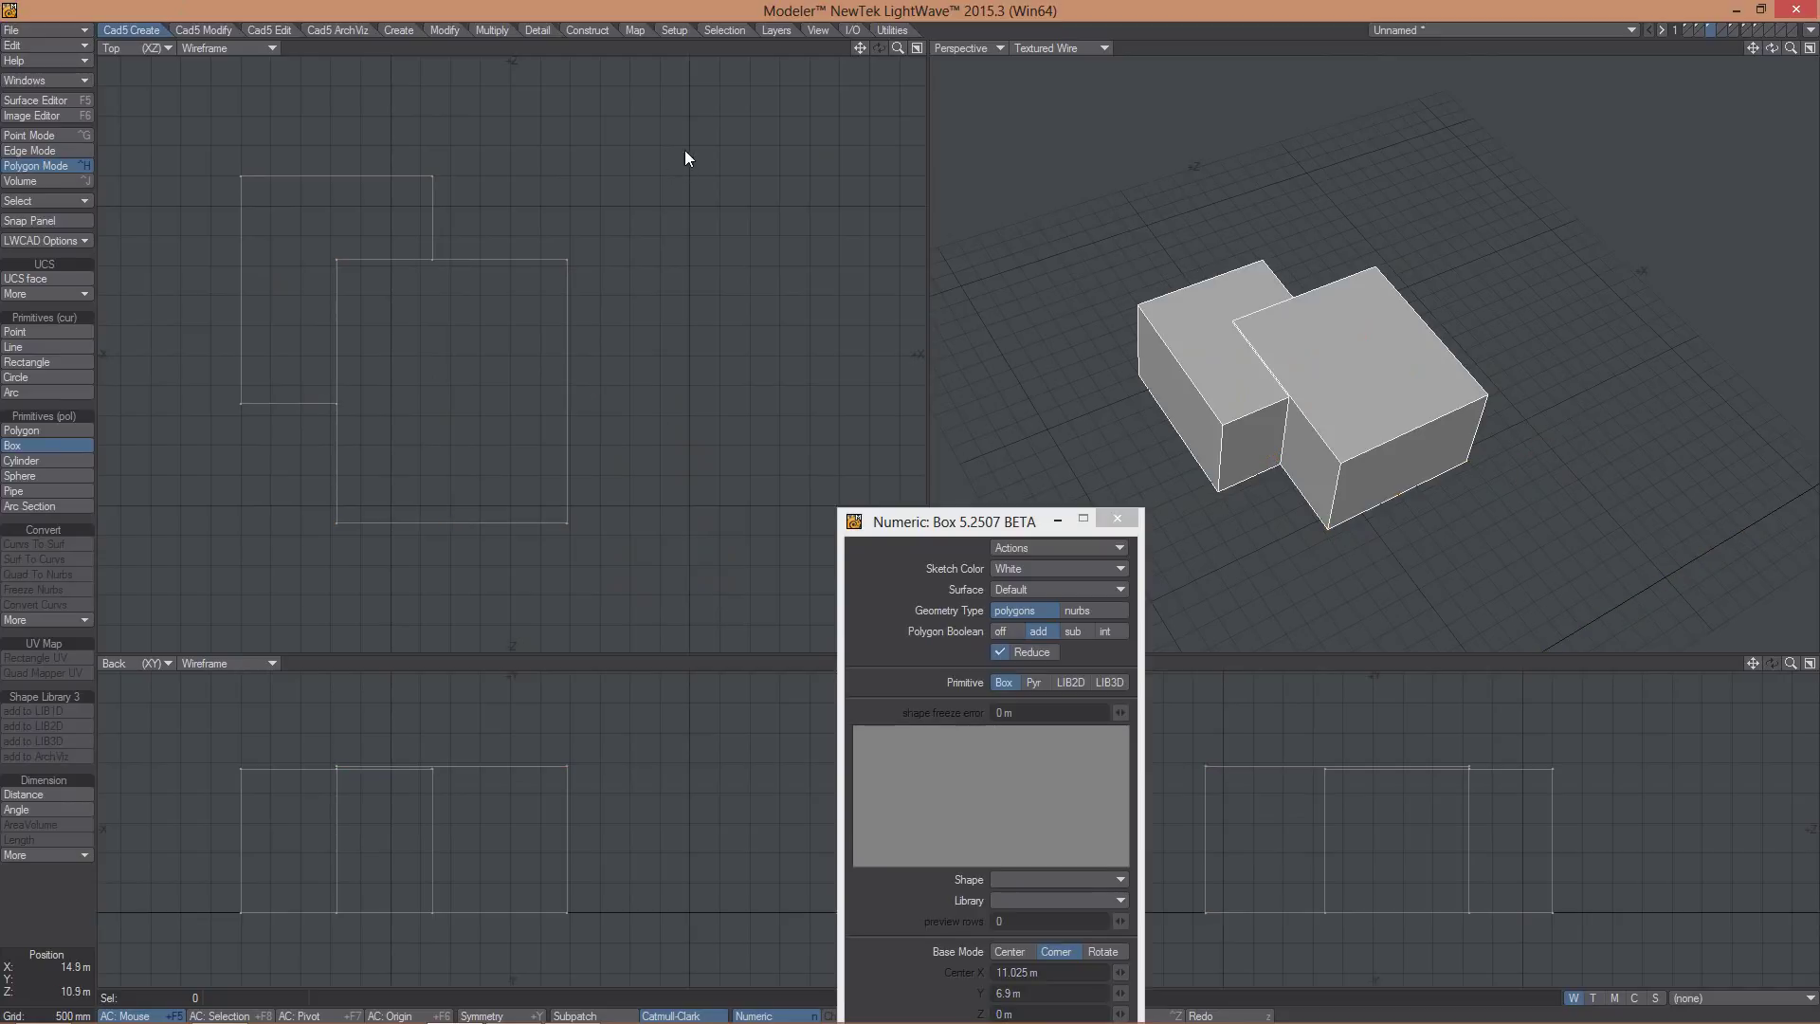
left_click_drag(688, 148, 731, 702)
left_click_drag(1403, 379, 947, 414, "alt")
key("Return")
left_click_drag(451, 133, 183, 454)
key("Return")
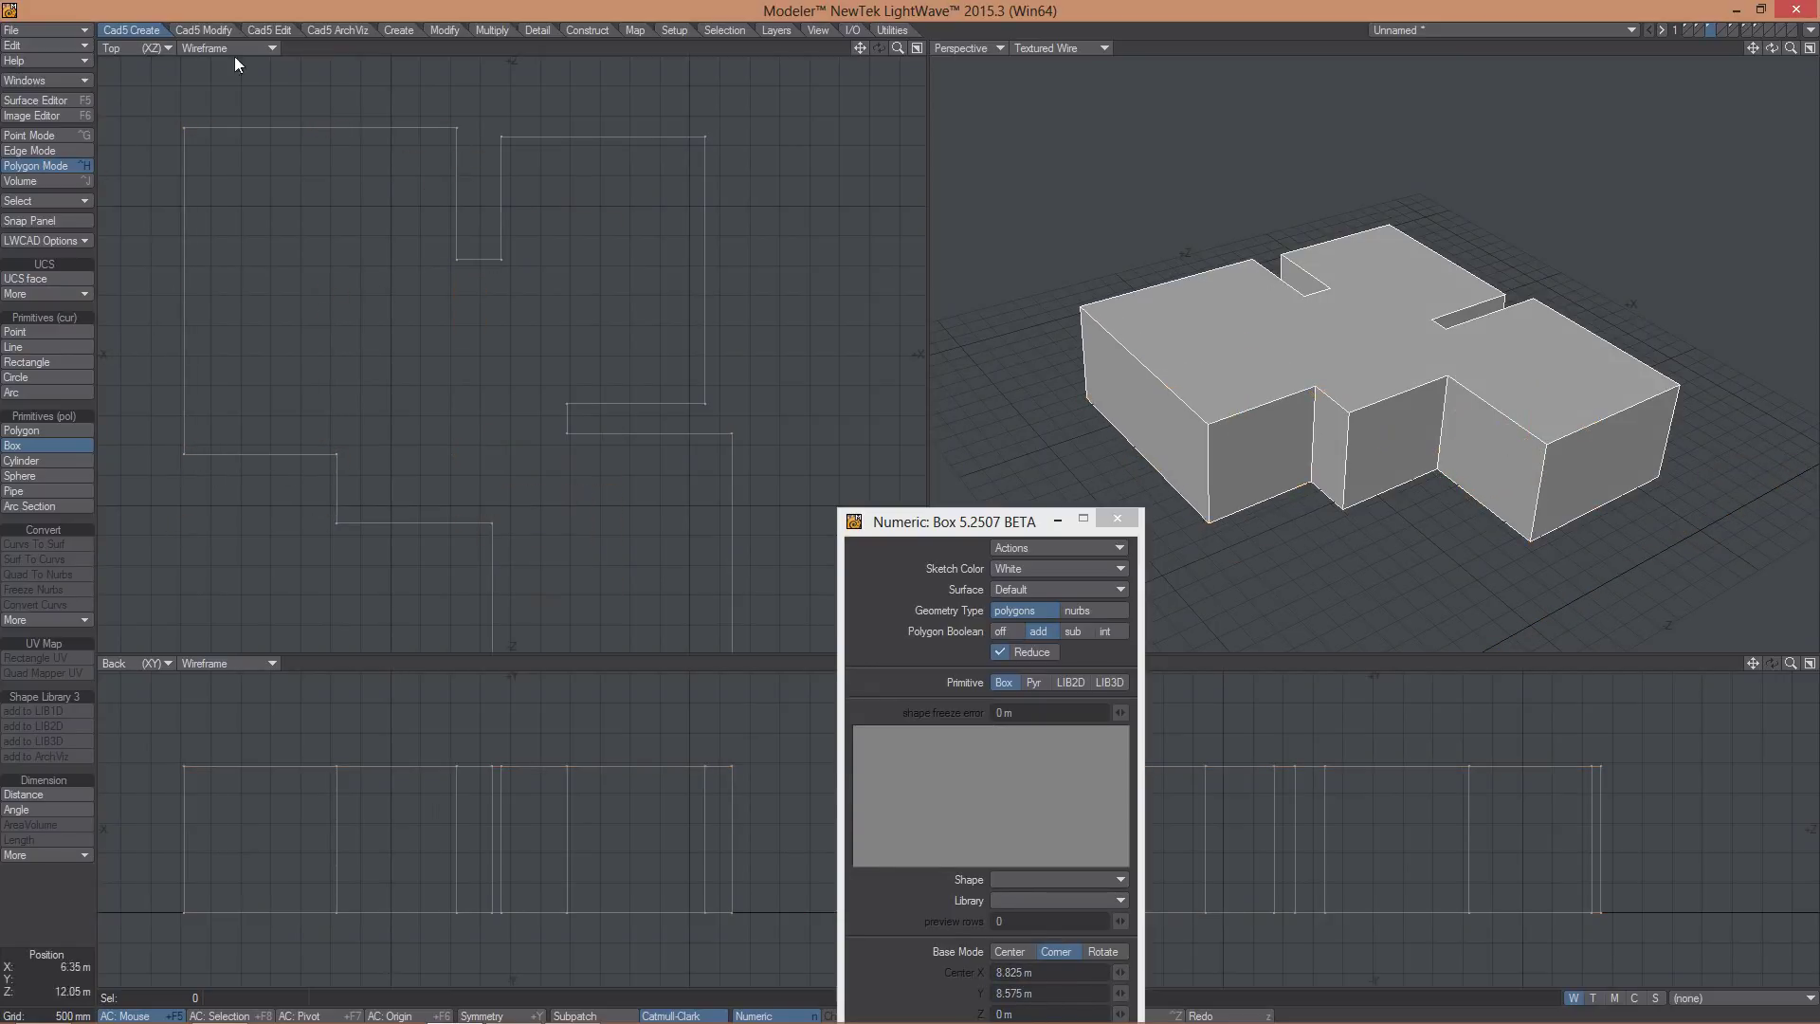
- Cap the building block with Auto Roof hip roofs at 45° slope
left_click(332, 30)
left_click(32, 384)
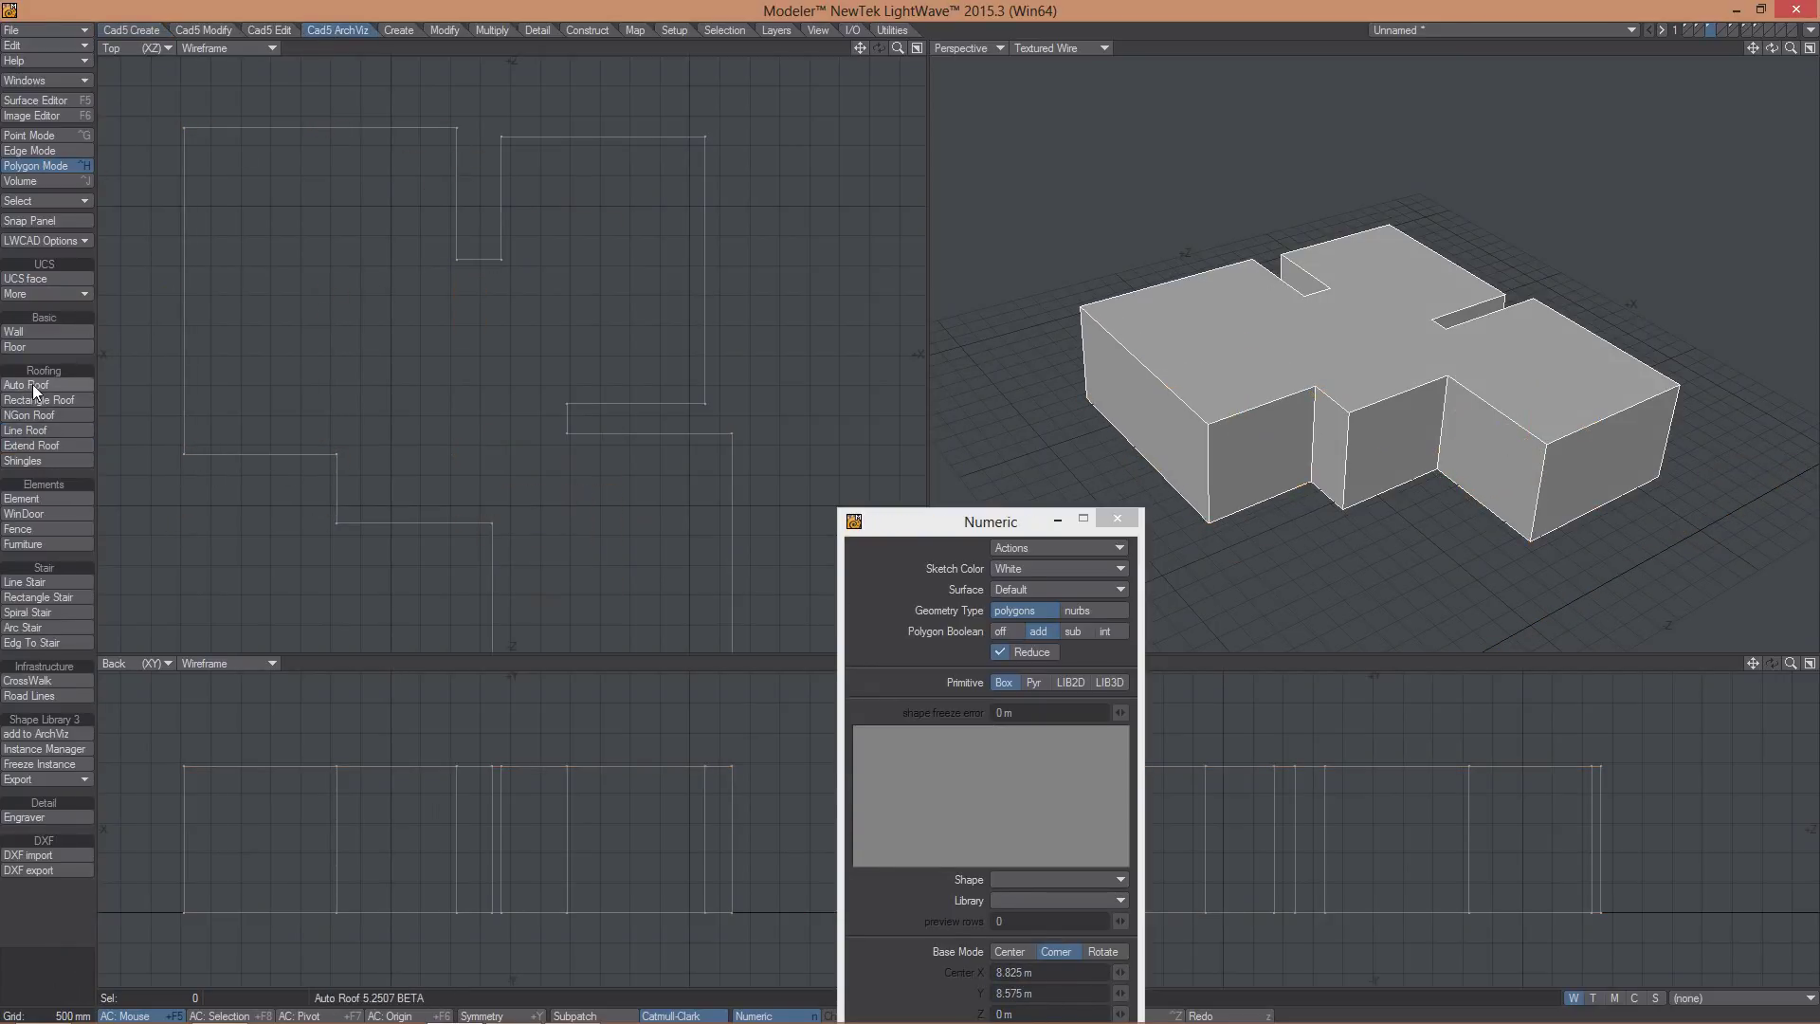
left_click(409, 338)
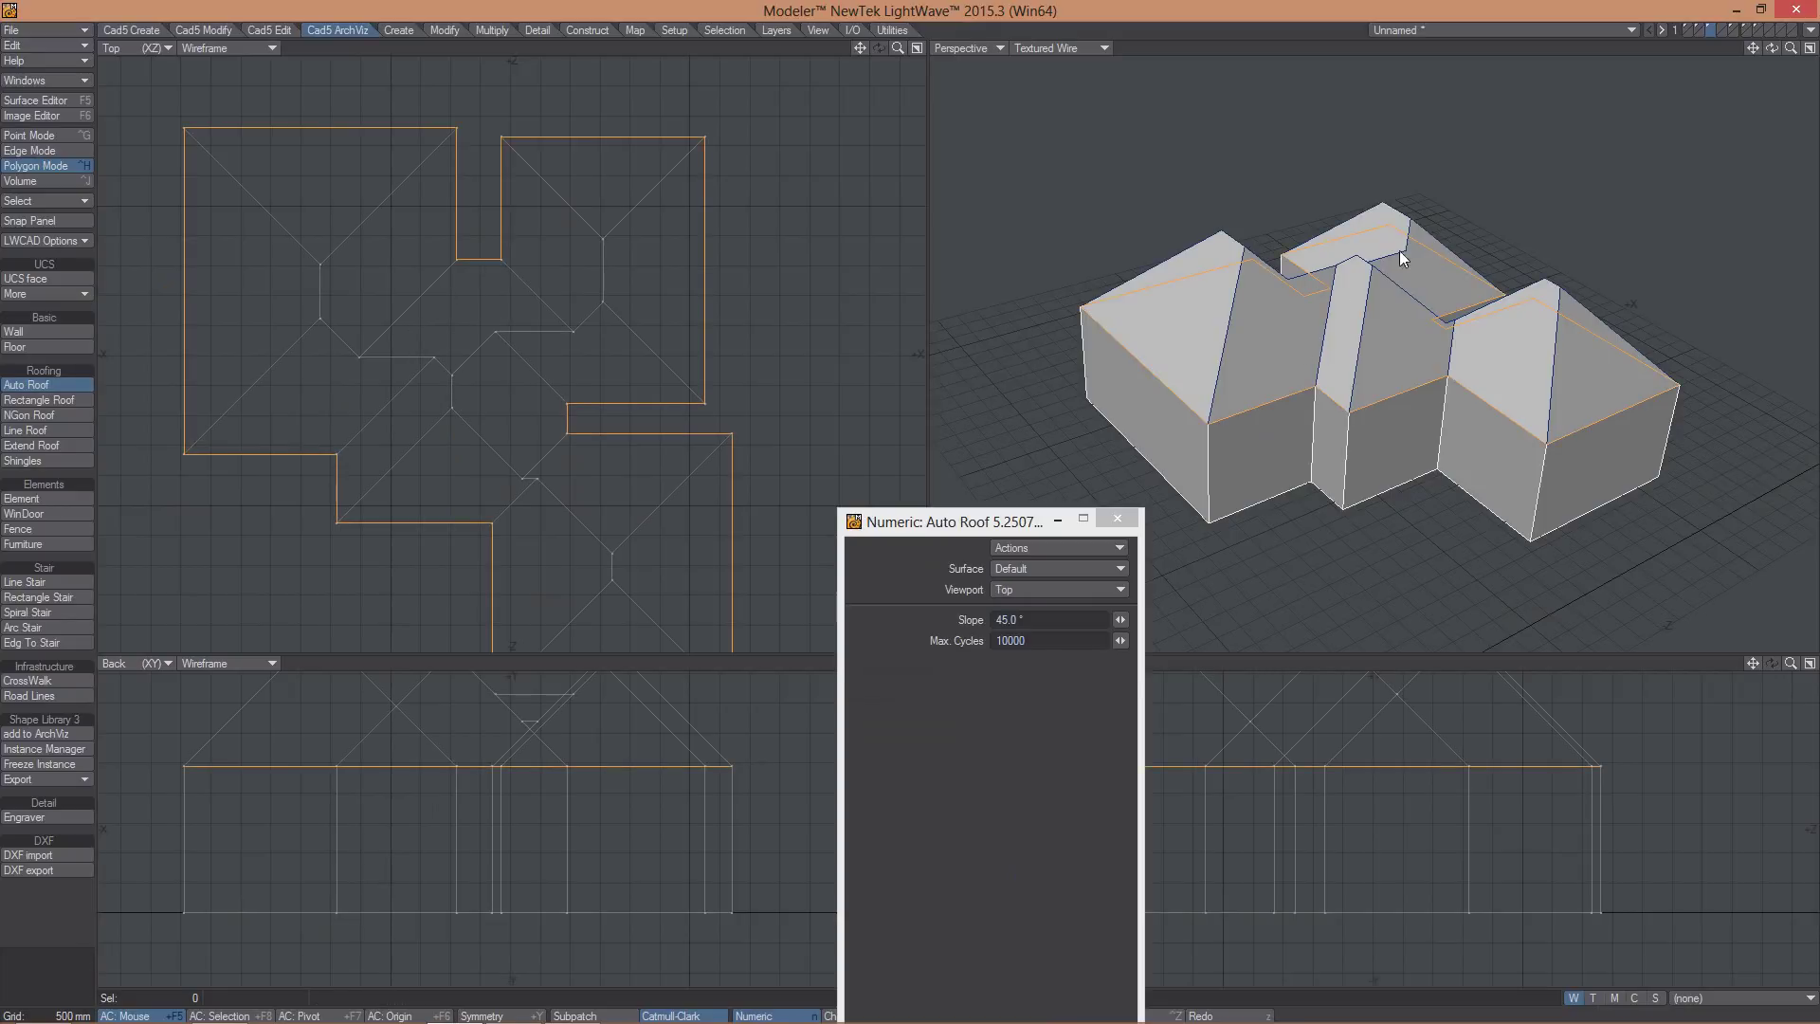
- Undo the roof and regenerate it from the Back viewport direction
left_click_drag(1399, 250, 1419, 168, "alt")
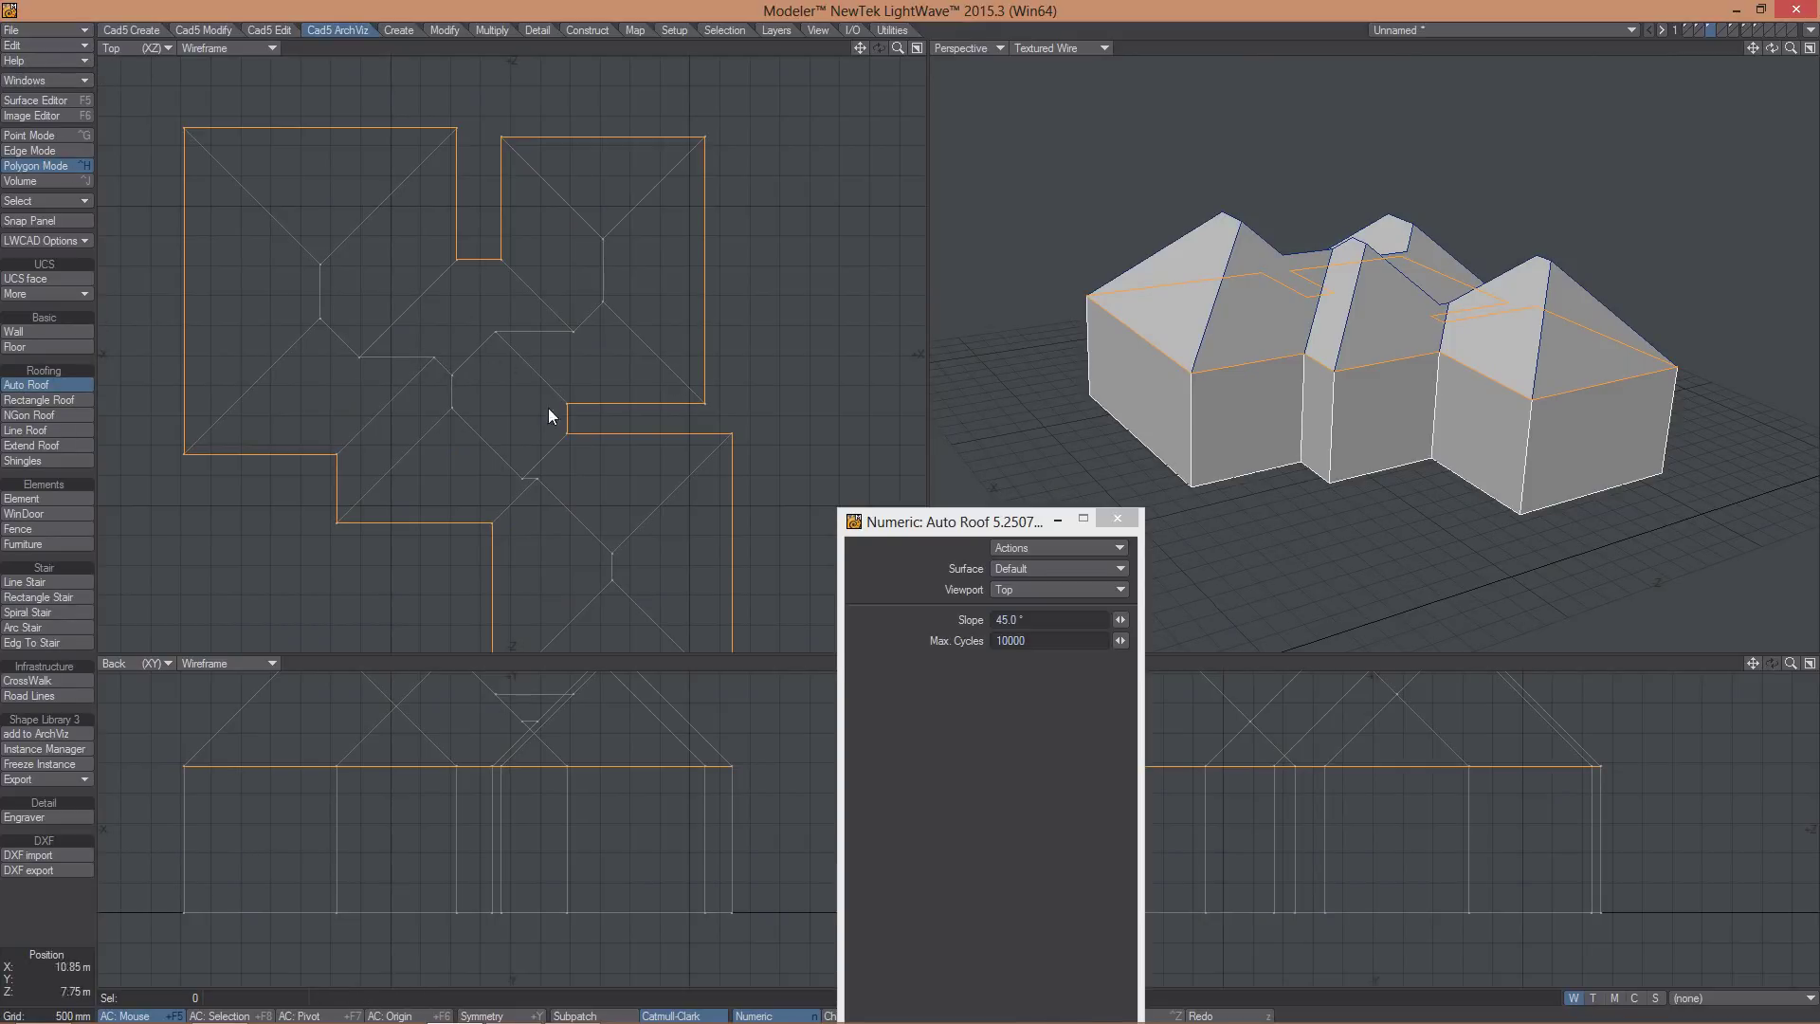
key("ctrl+z")
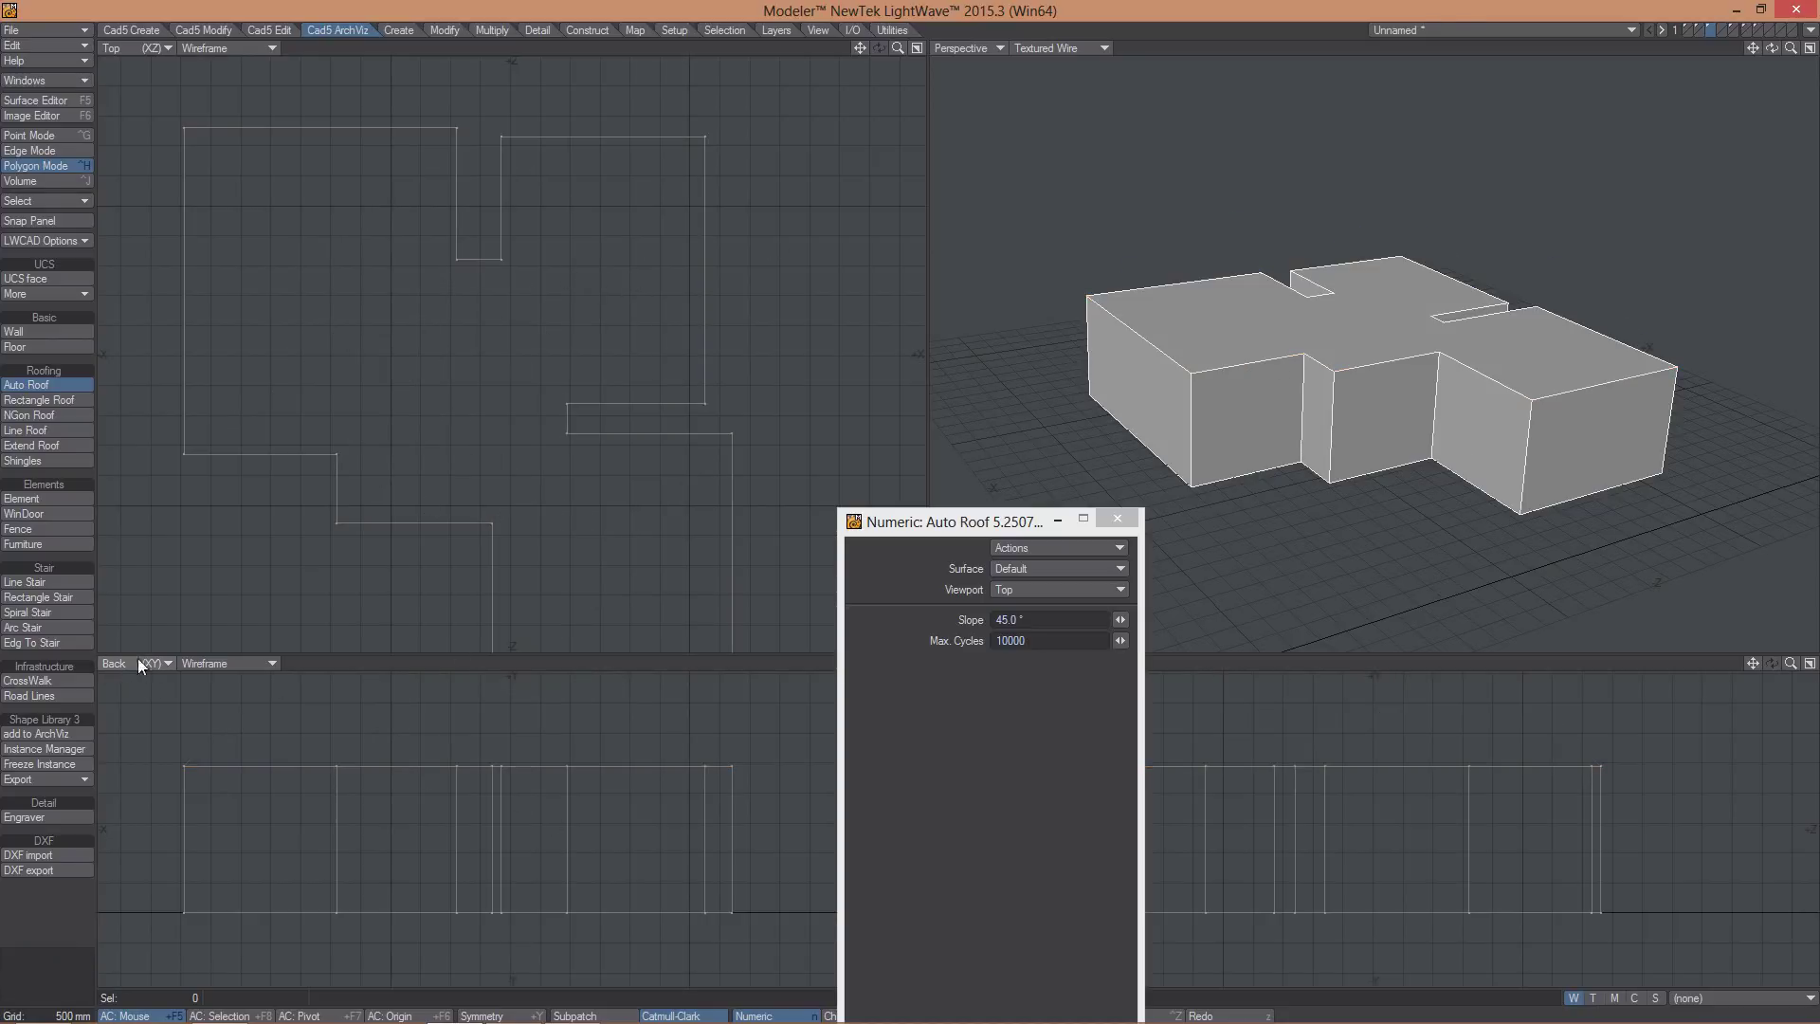
left_click(379, 815)
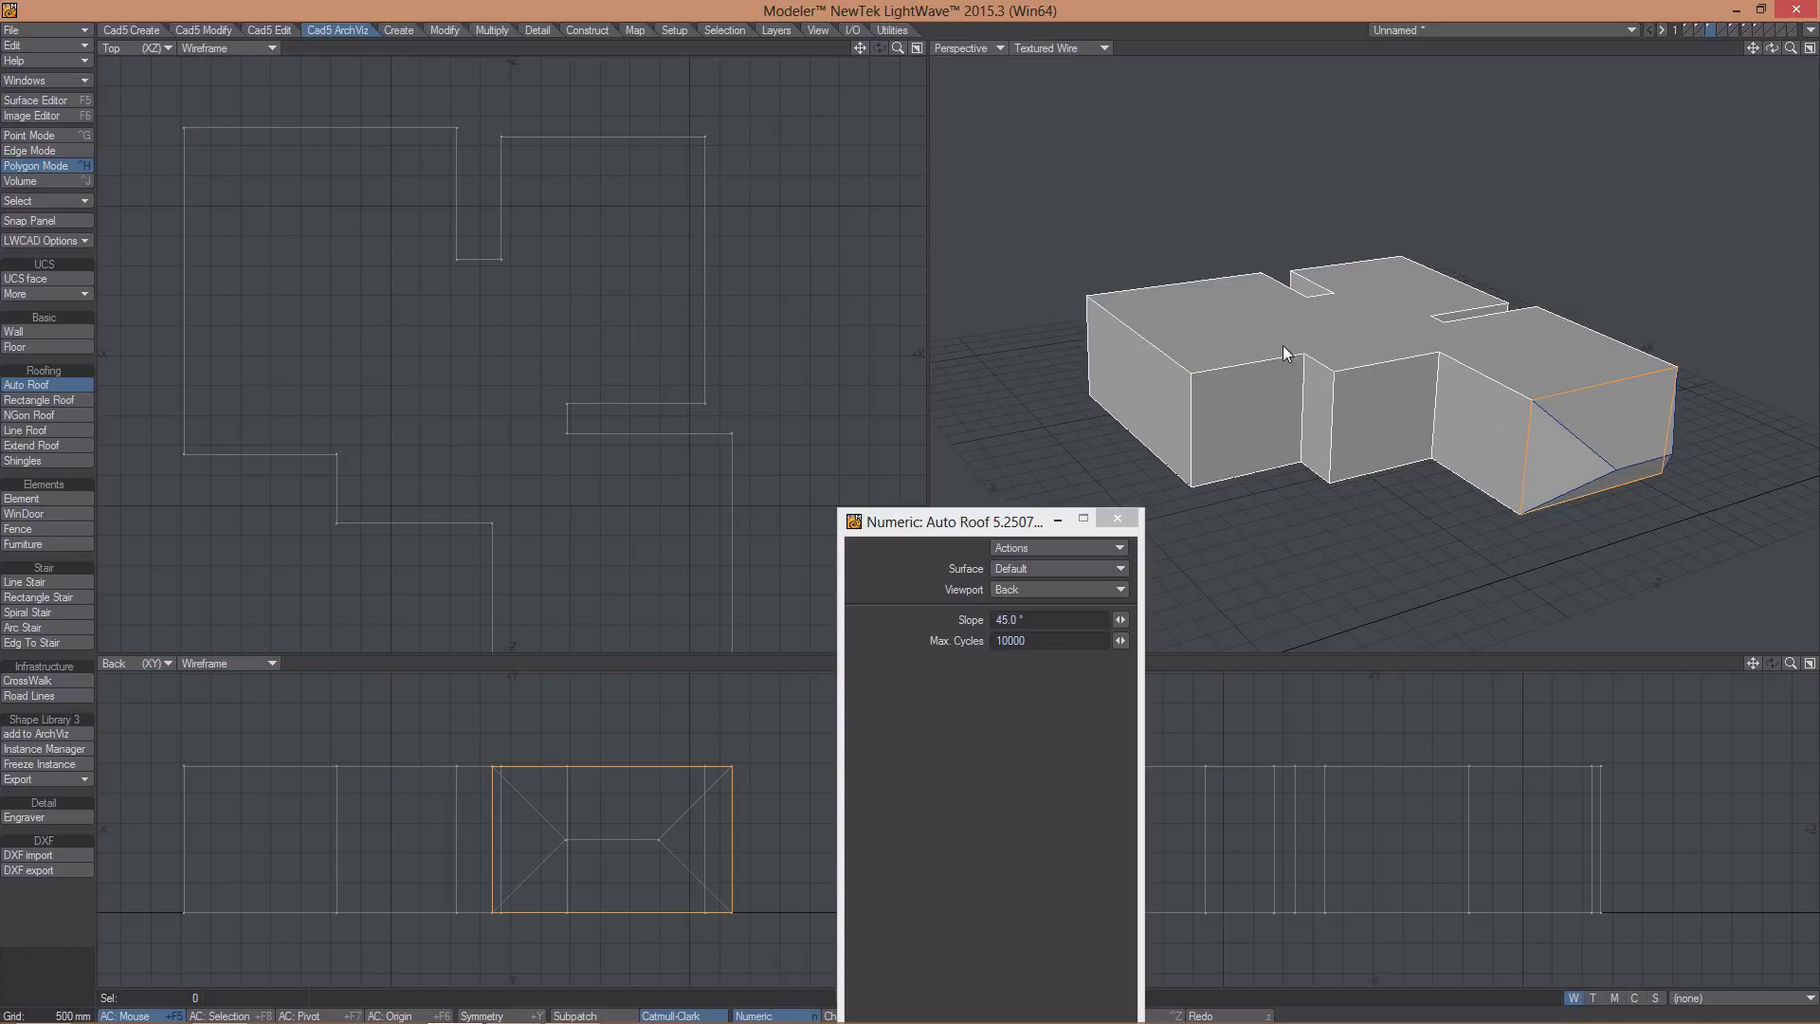
left_click(658, 647)
left_click(498, 285)
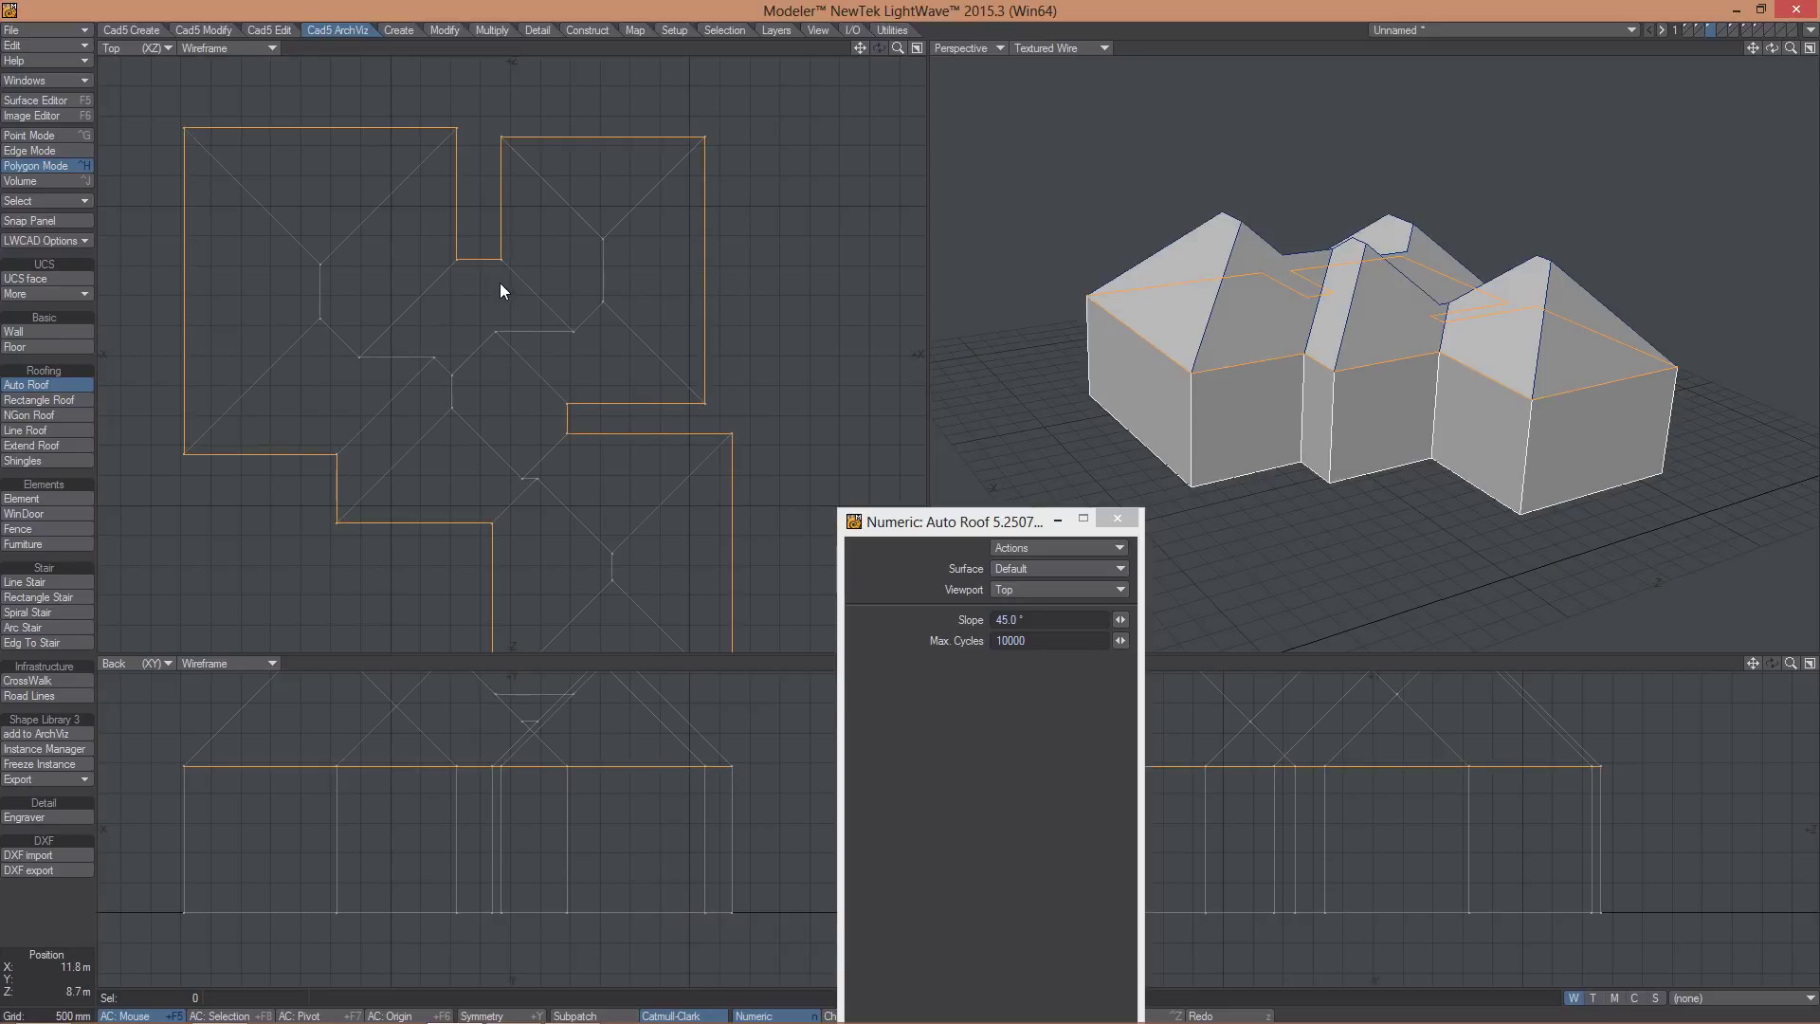
- Rebuild the roof with Viewport set to Top, then Front, then Left
left_click(1014, 590)
left_click(1011, 592)
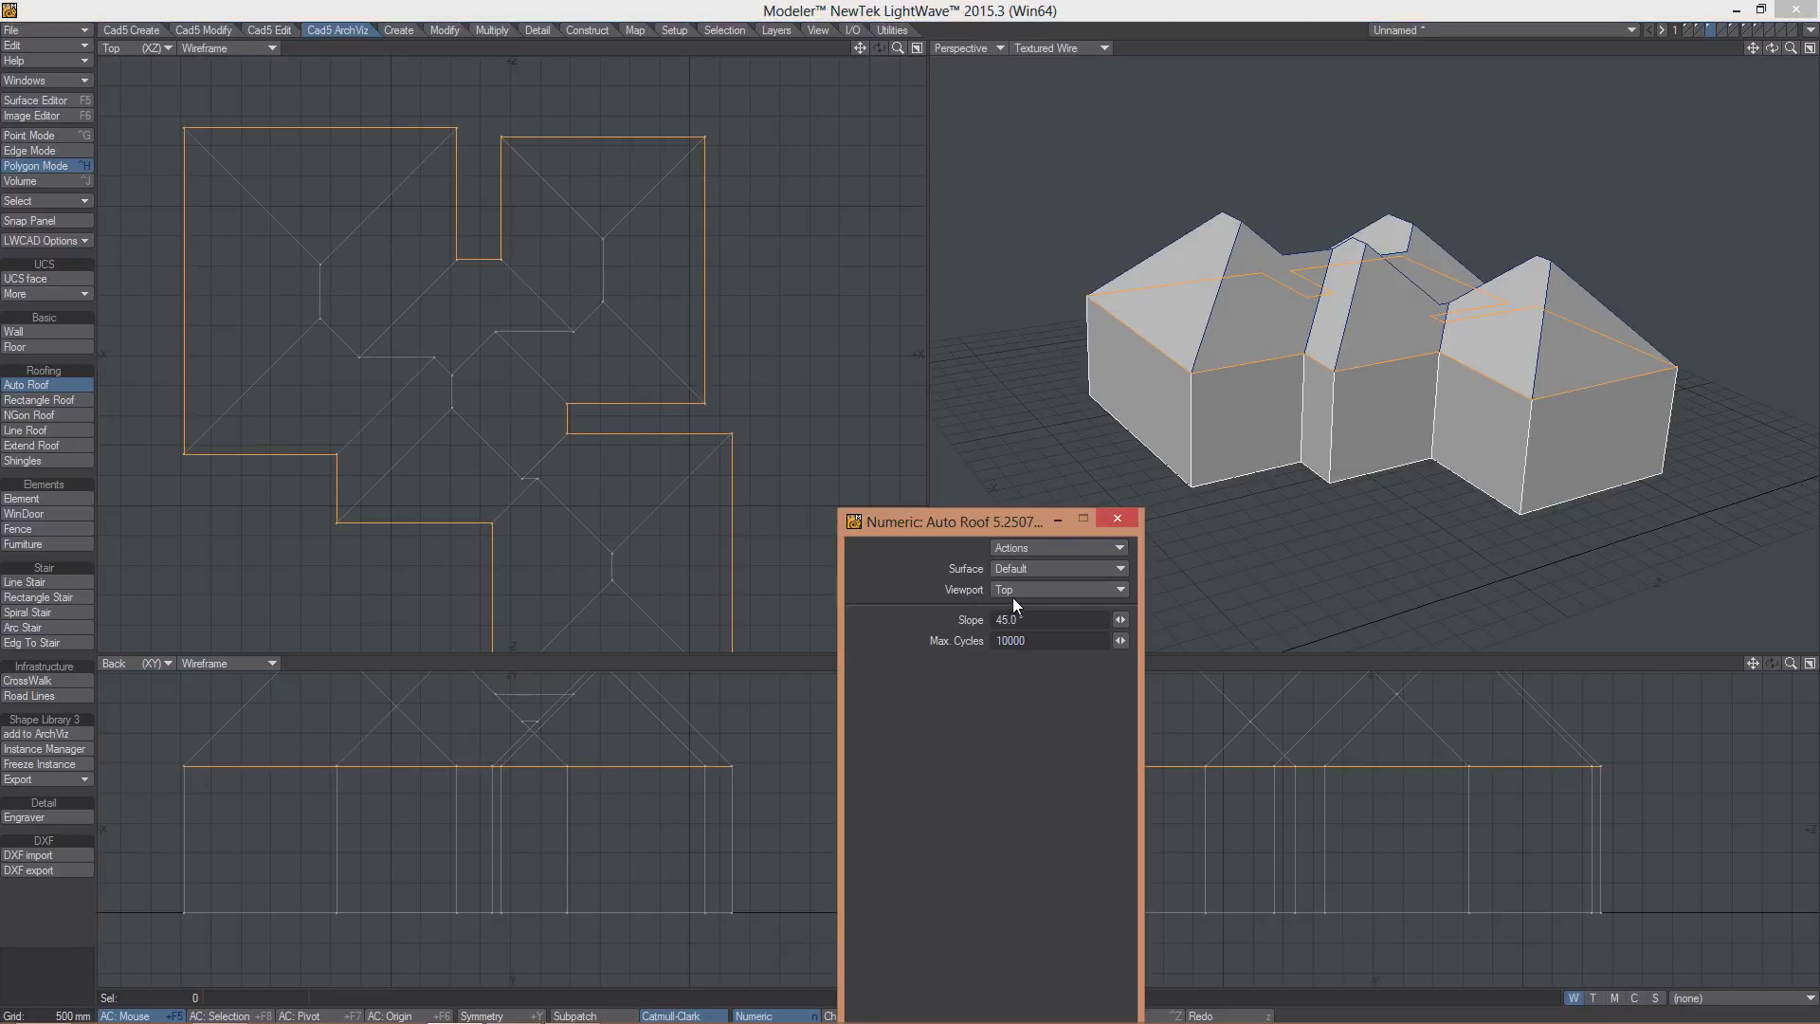
left_click(1012, 589)
left_click(1020, 608)
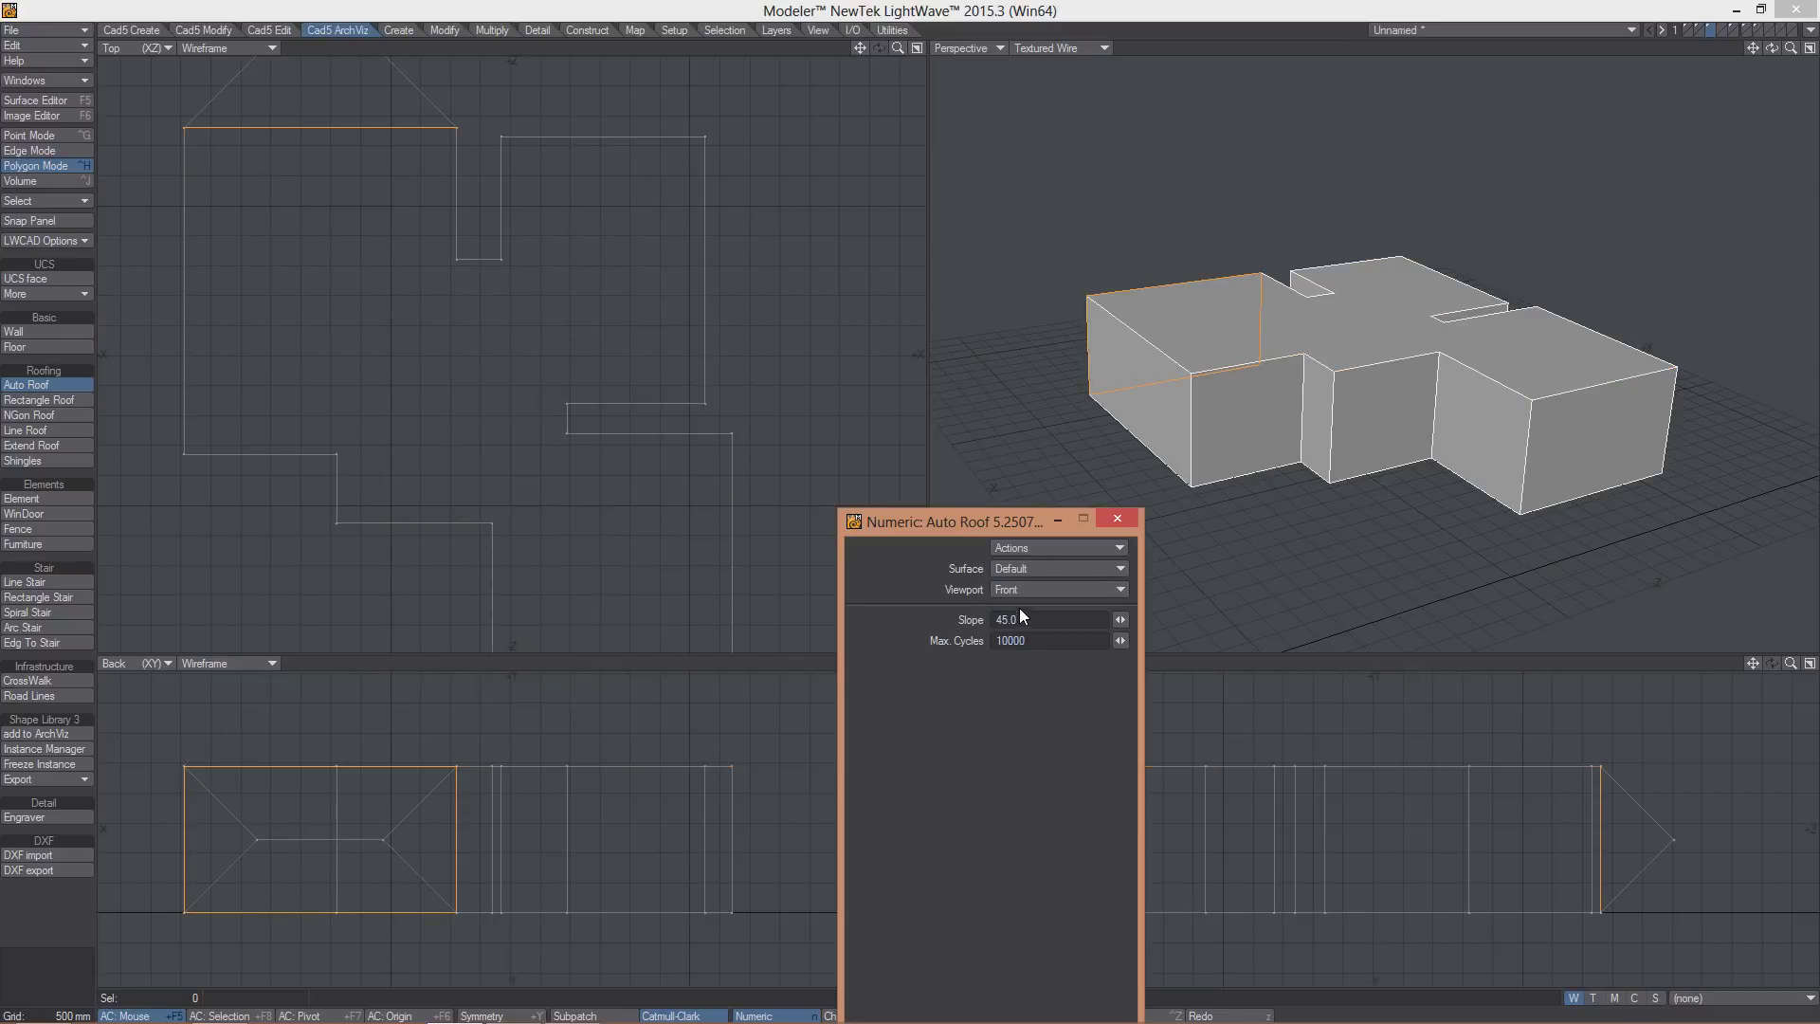
left_click(1022, 592)
left_click(1021, 603)
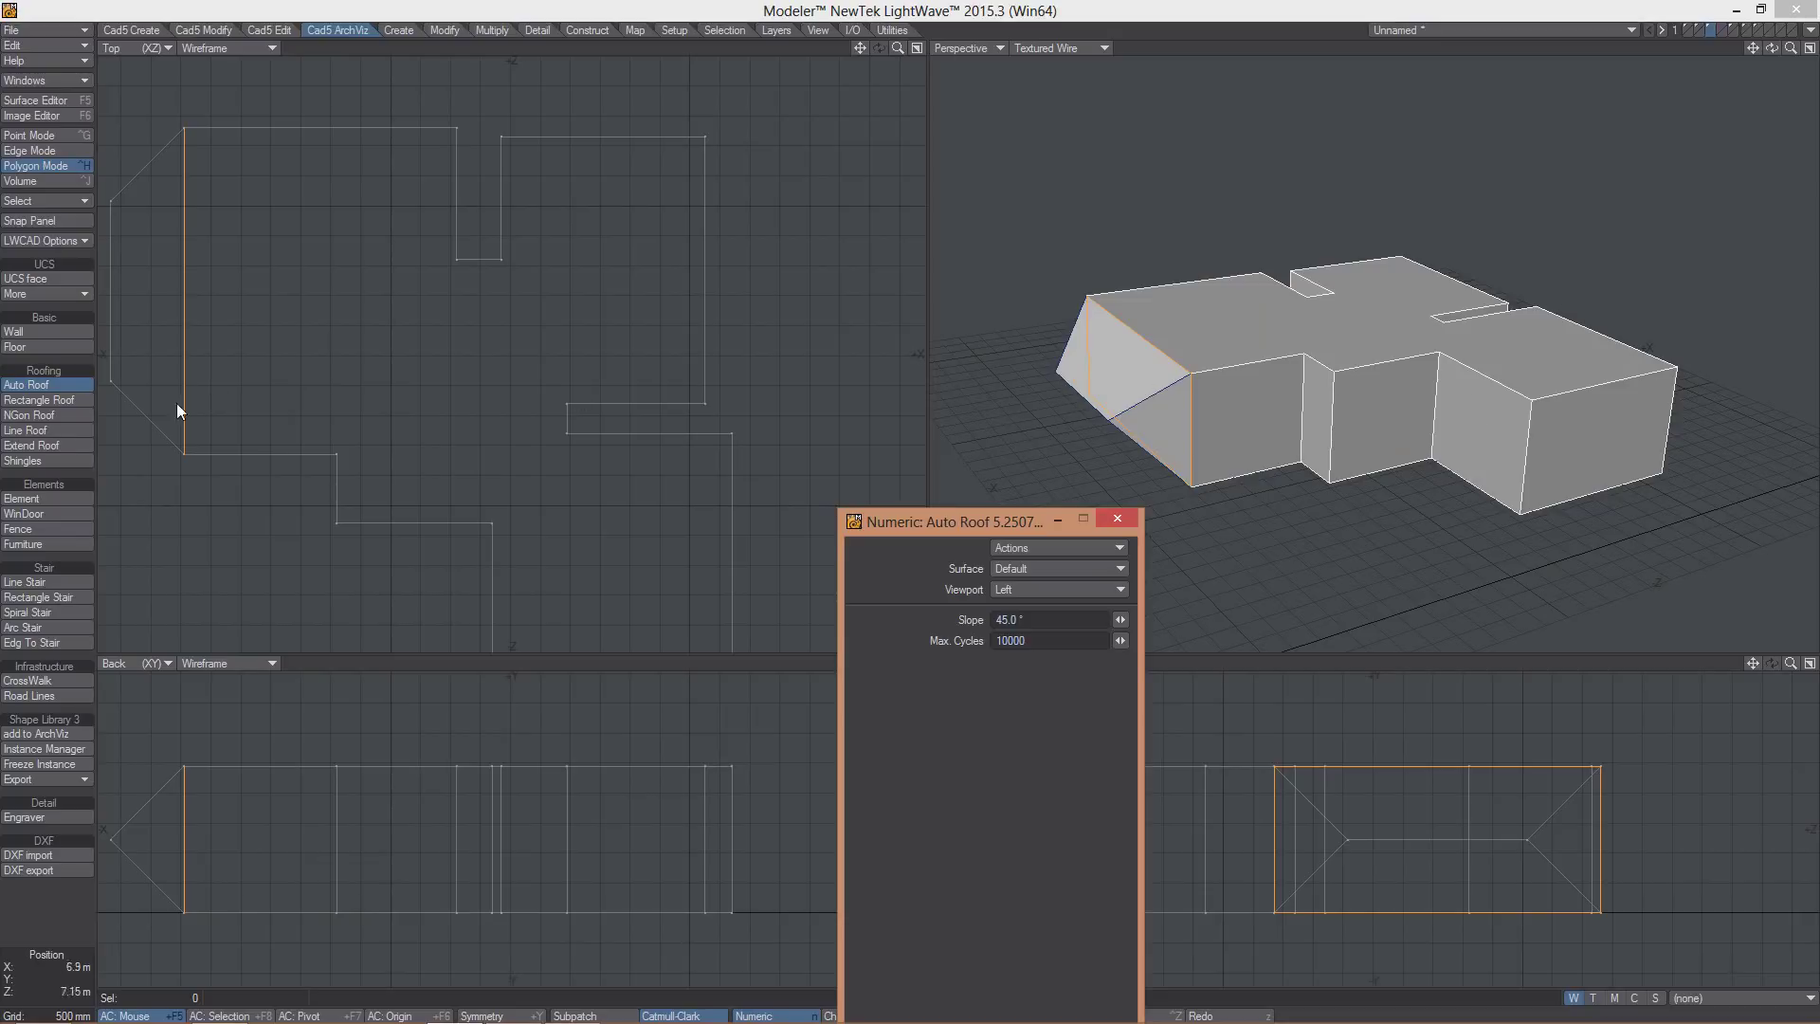
left_click(406, 418)
- On layer 2, draw a closed zigzag star-shaped loop of walls
key("2")
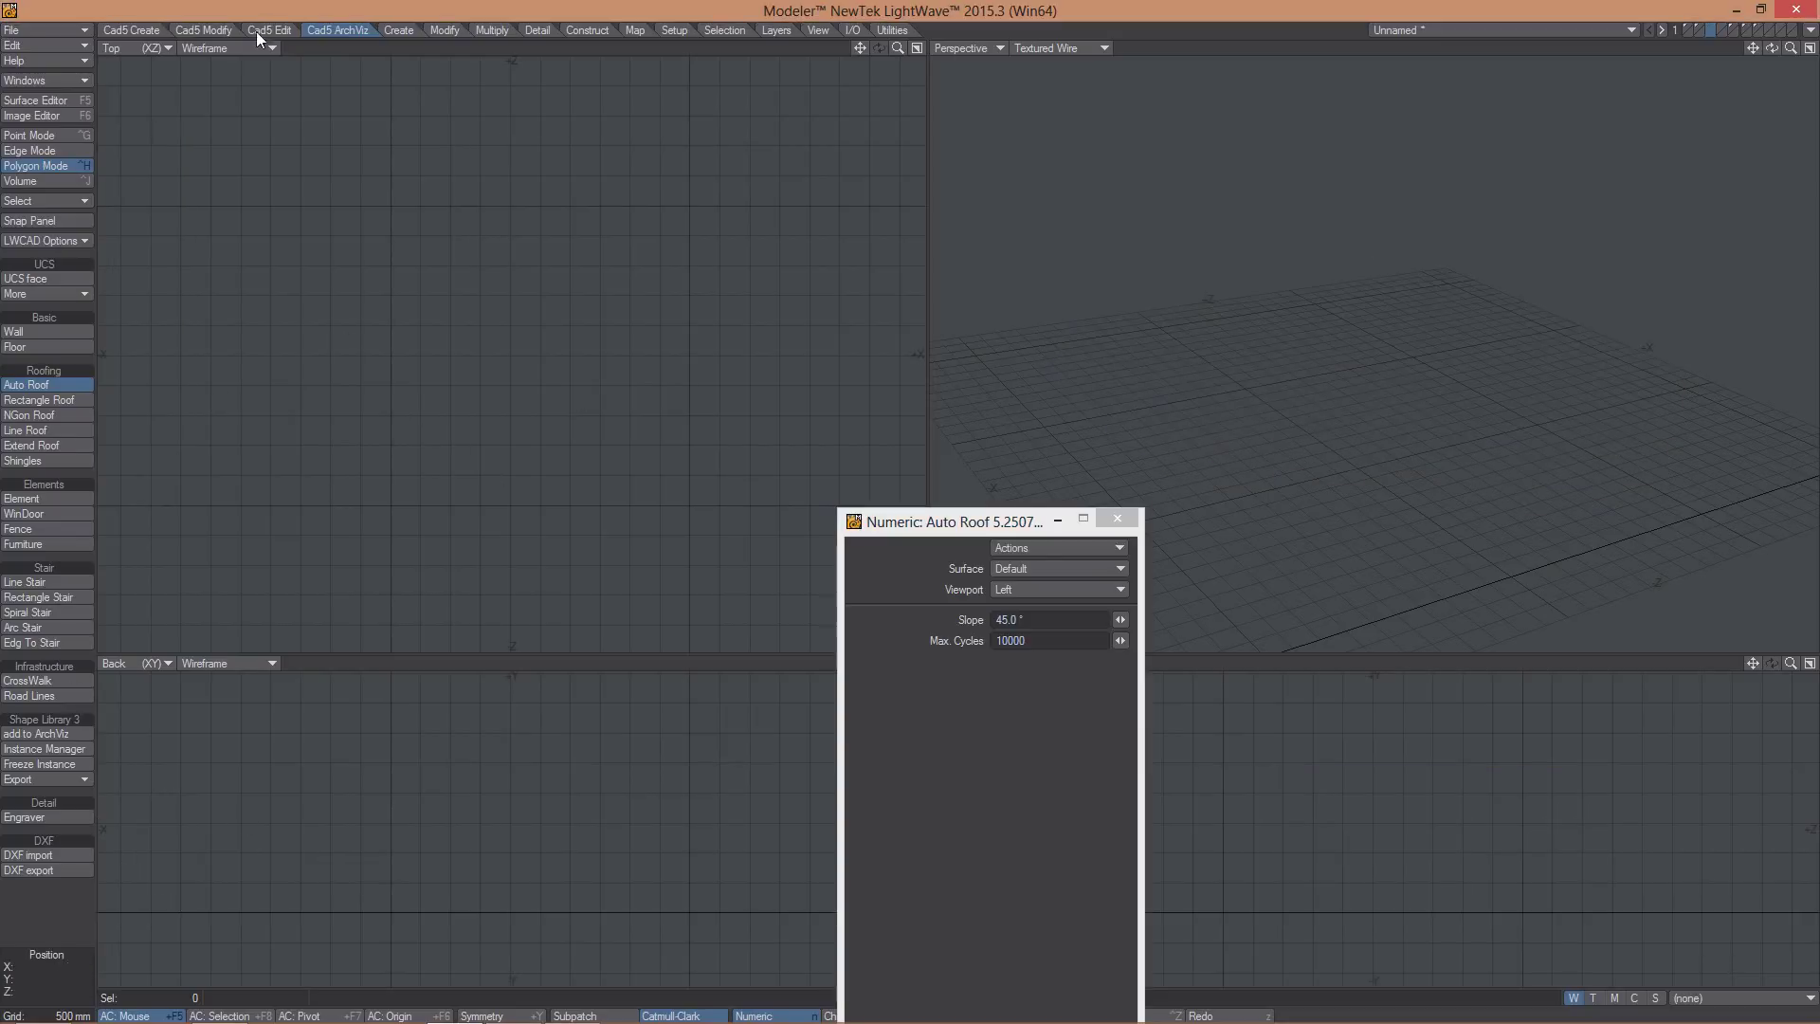
left_click(27, 331)
left_click(252, 339)
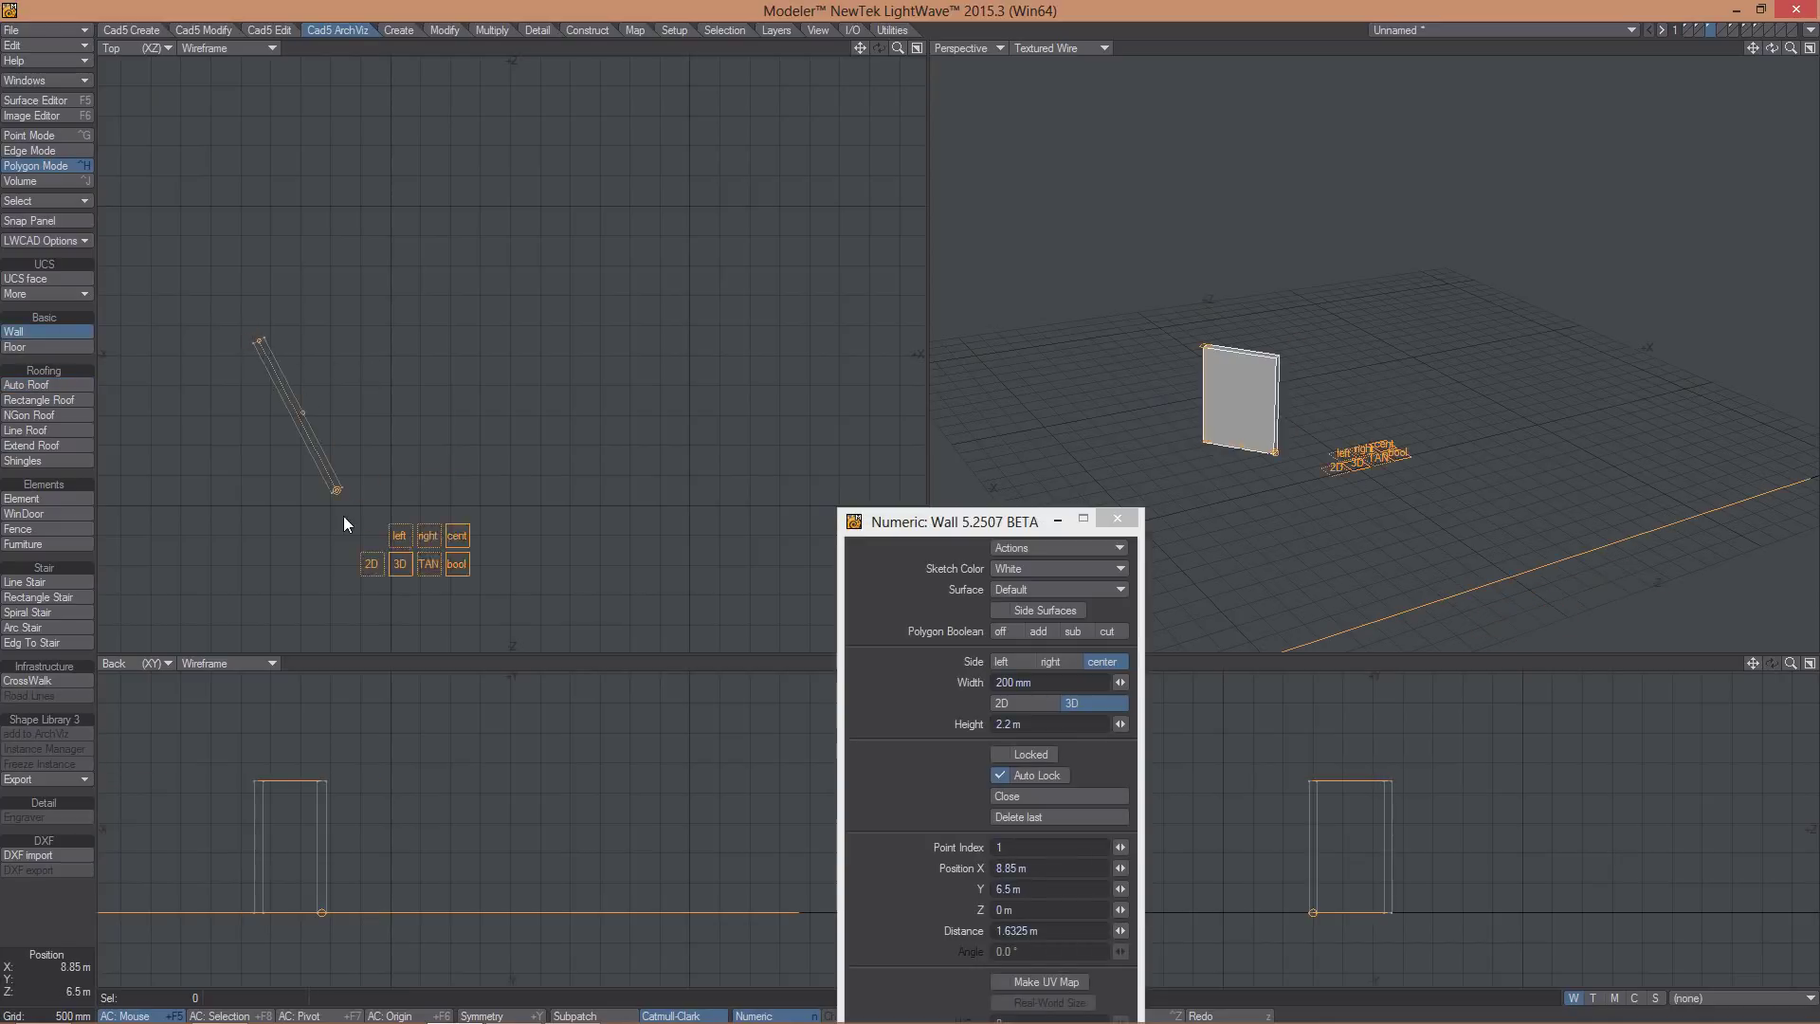
left_click(339, 516)
left_click(481, 418)
left_click(521, 573)
left_click(722, 502)
left_click(609, 372)
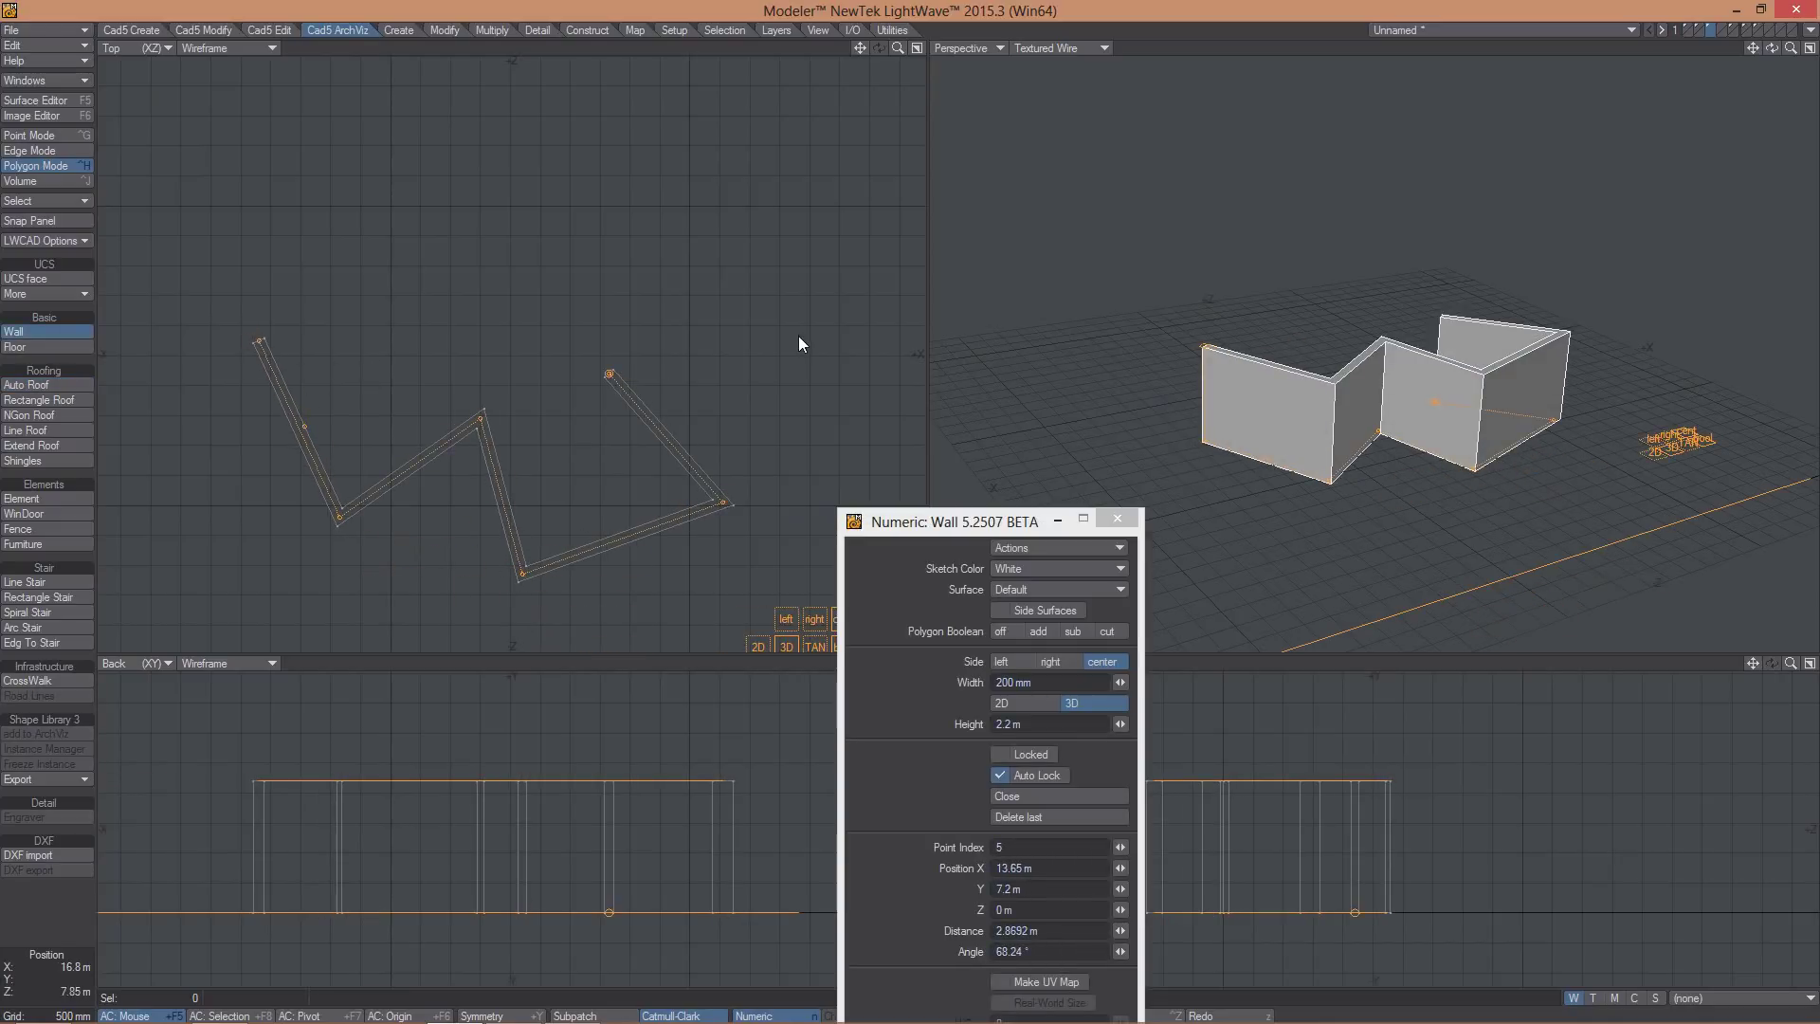
left_click(801, 337)
left_click(785, 215)
left_click(629, 300)
left_click(603, 159)
left_click(507, 250)
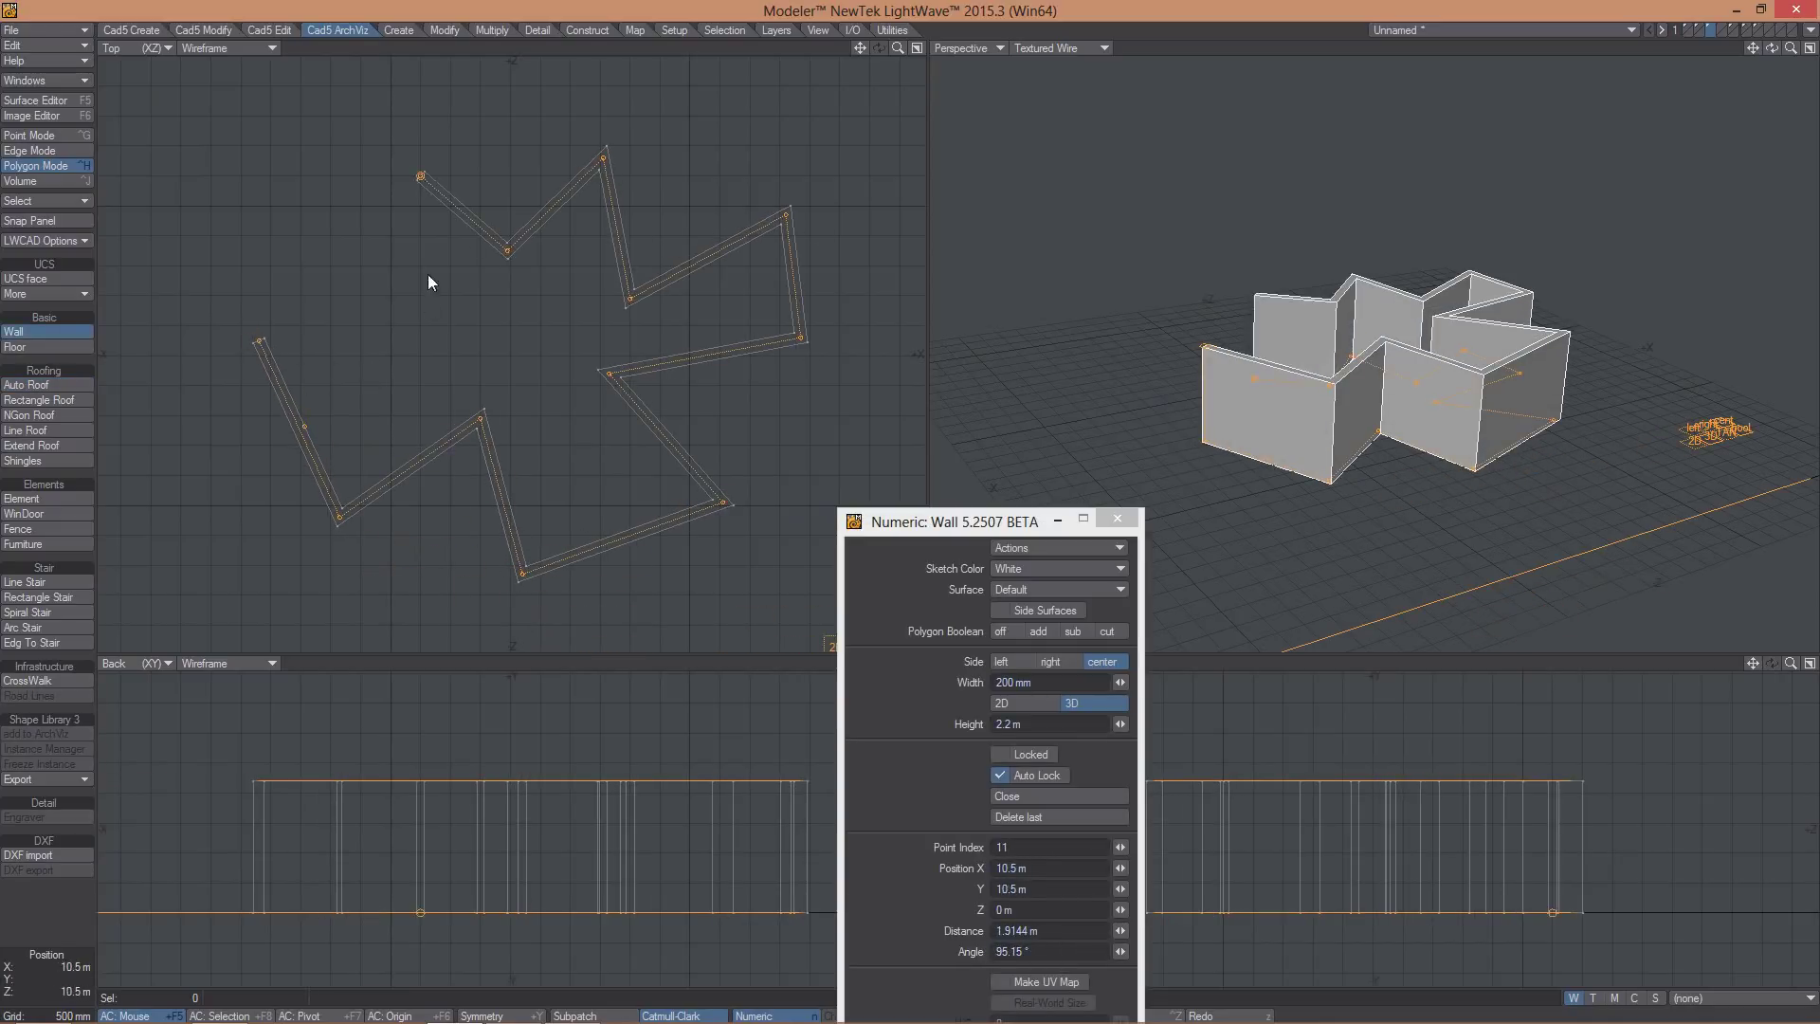
left_click(420, 307)
left_click(420, 175)
left_click(282, 142)
left_click(184, 180)
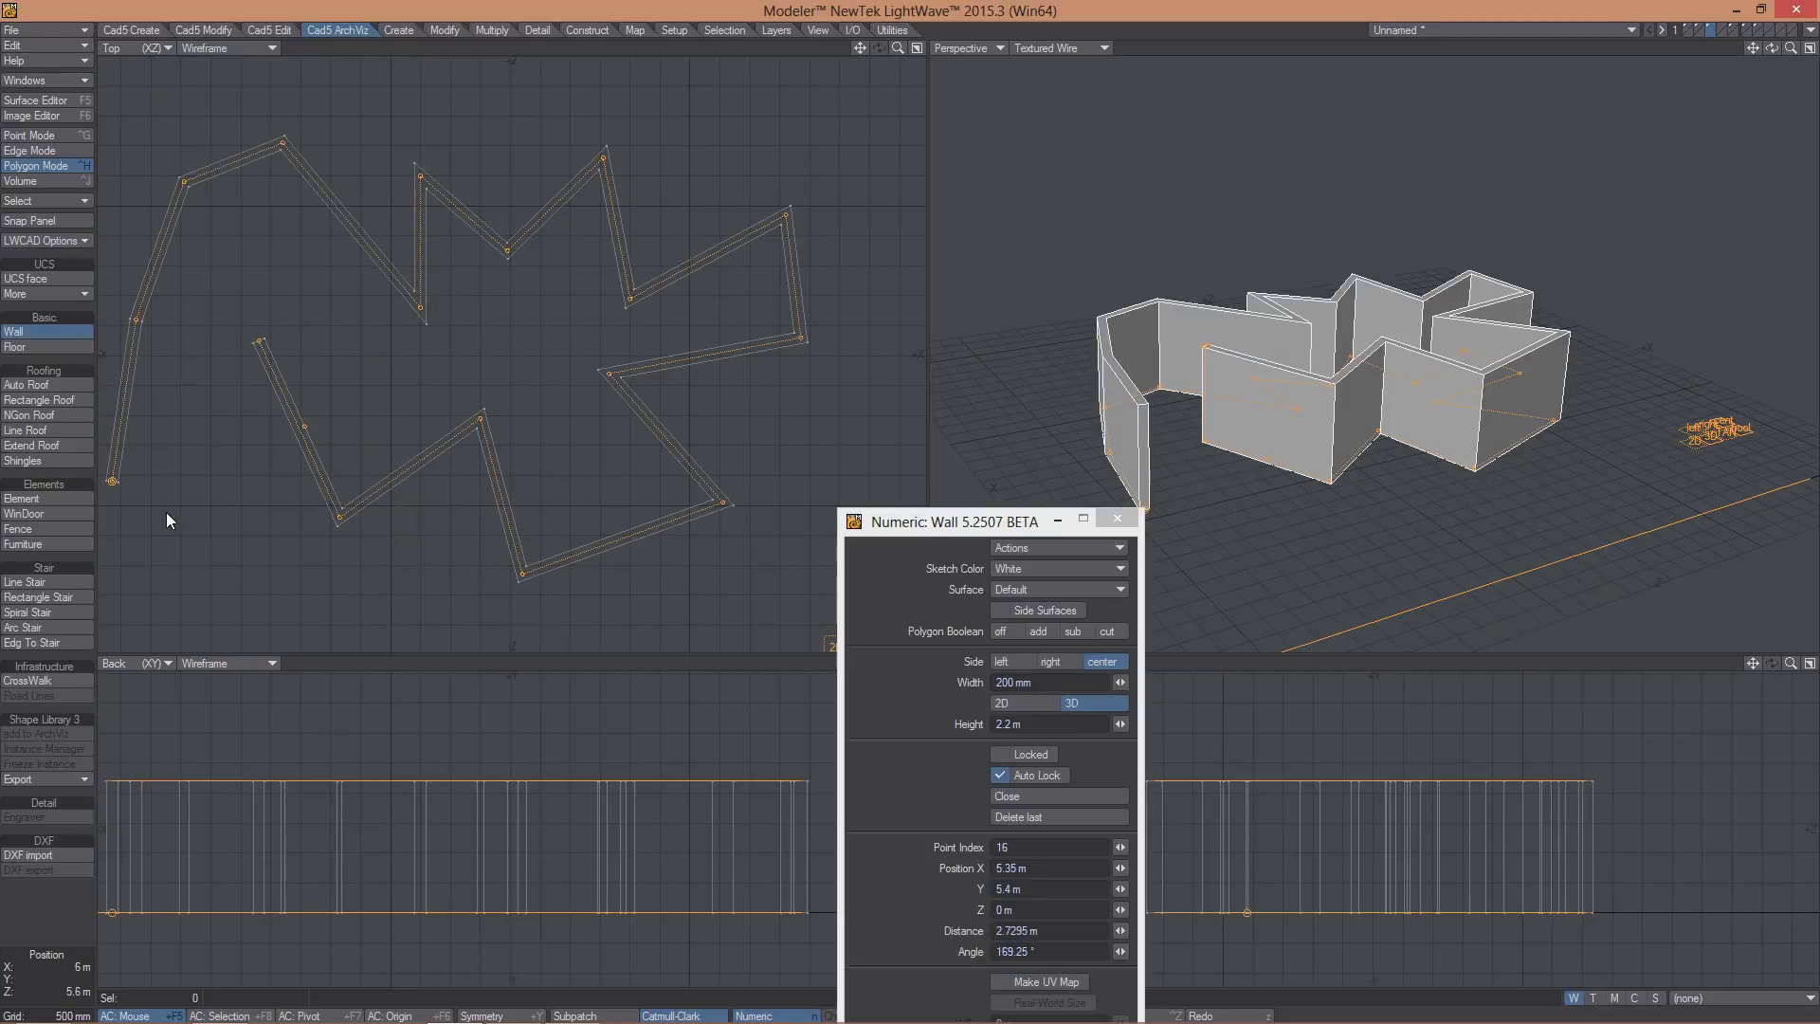
left_click(112, 481)
left_click(259, 339)
- Generate an automatic roof over the star-shaped walls from the Top view
left_click_drag(1433, 347, 1308, 370, "alt")
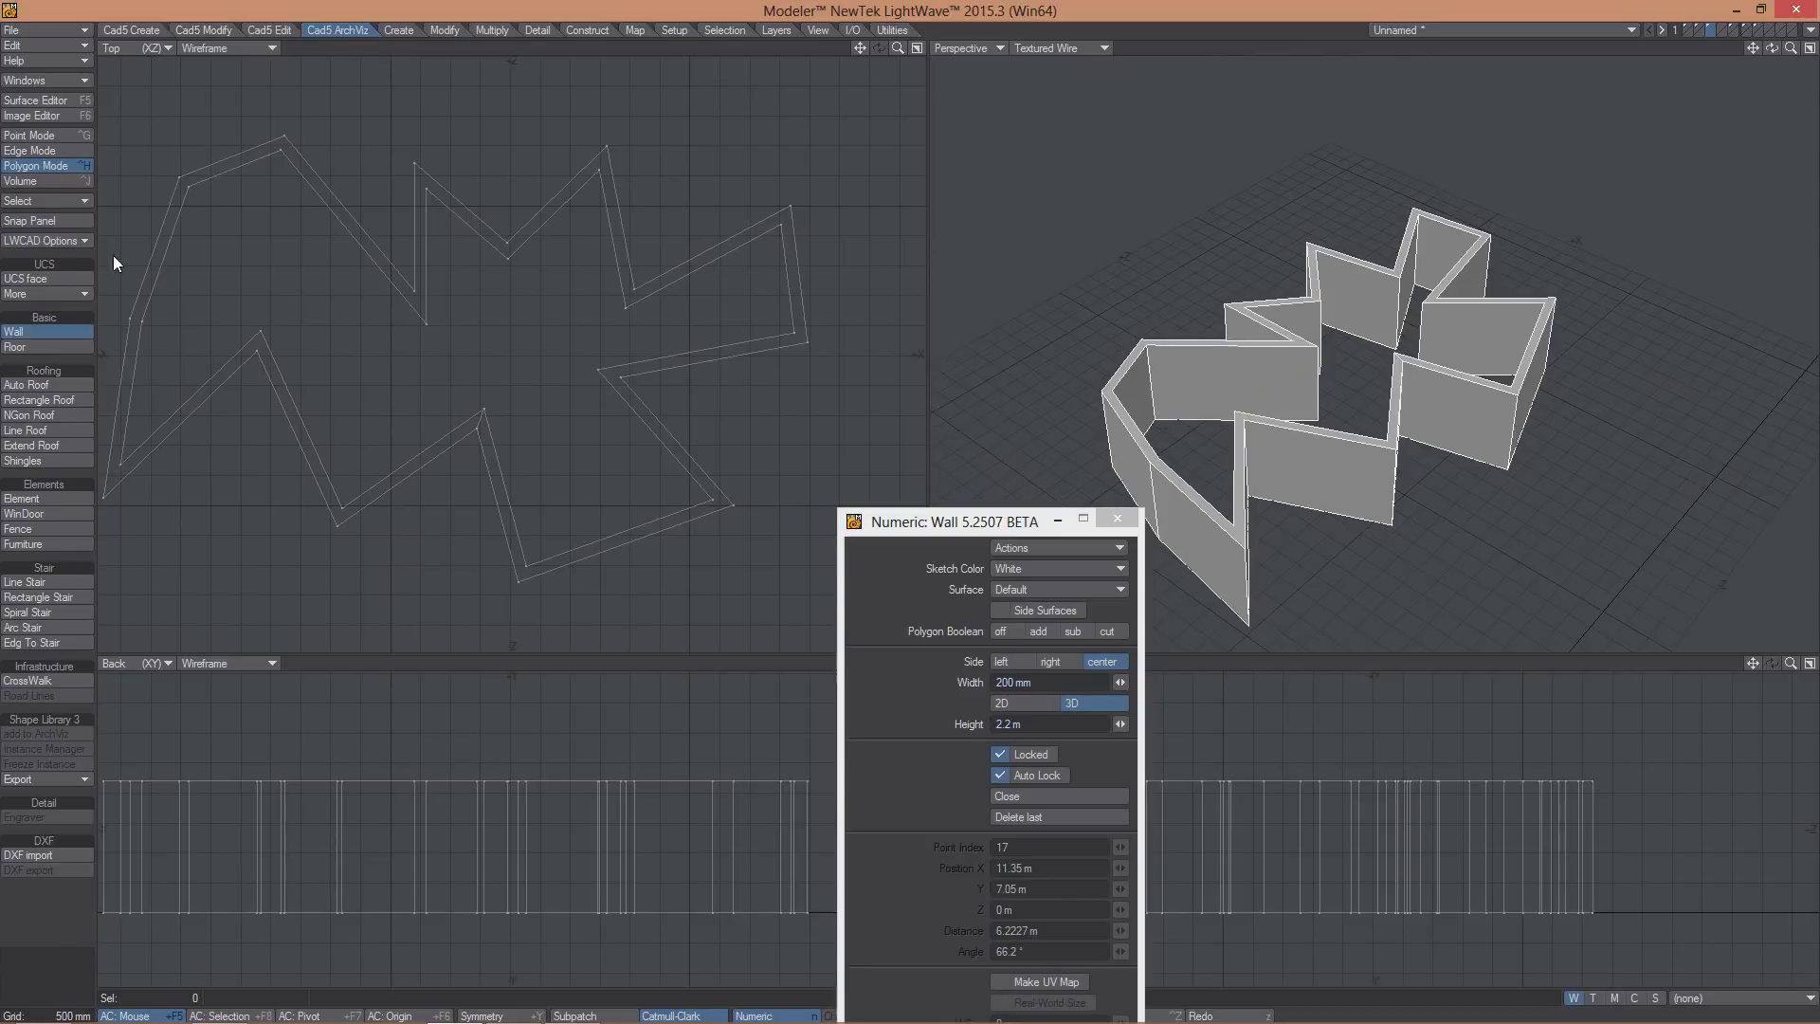
left_click(45, 385)
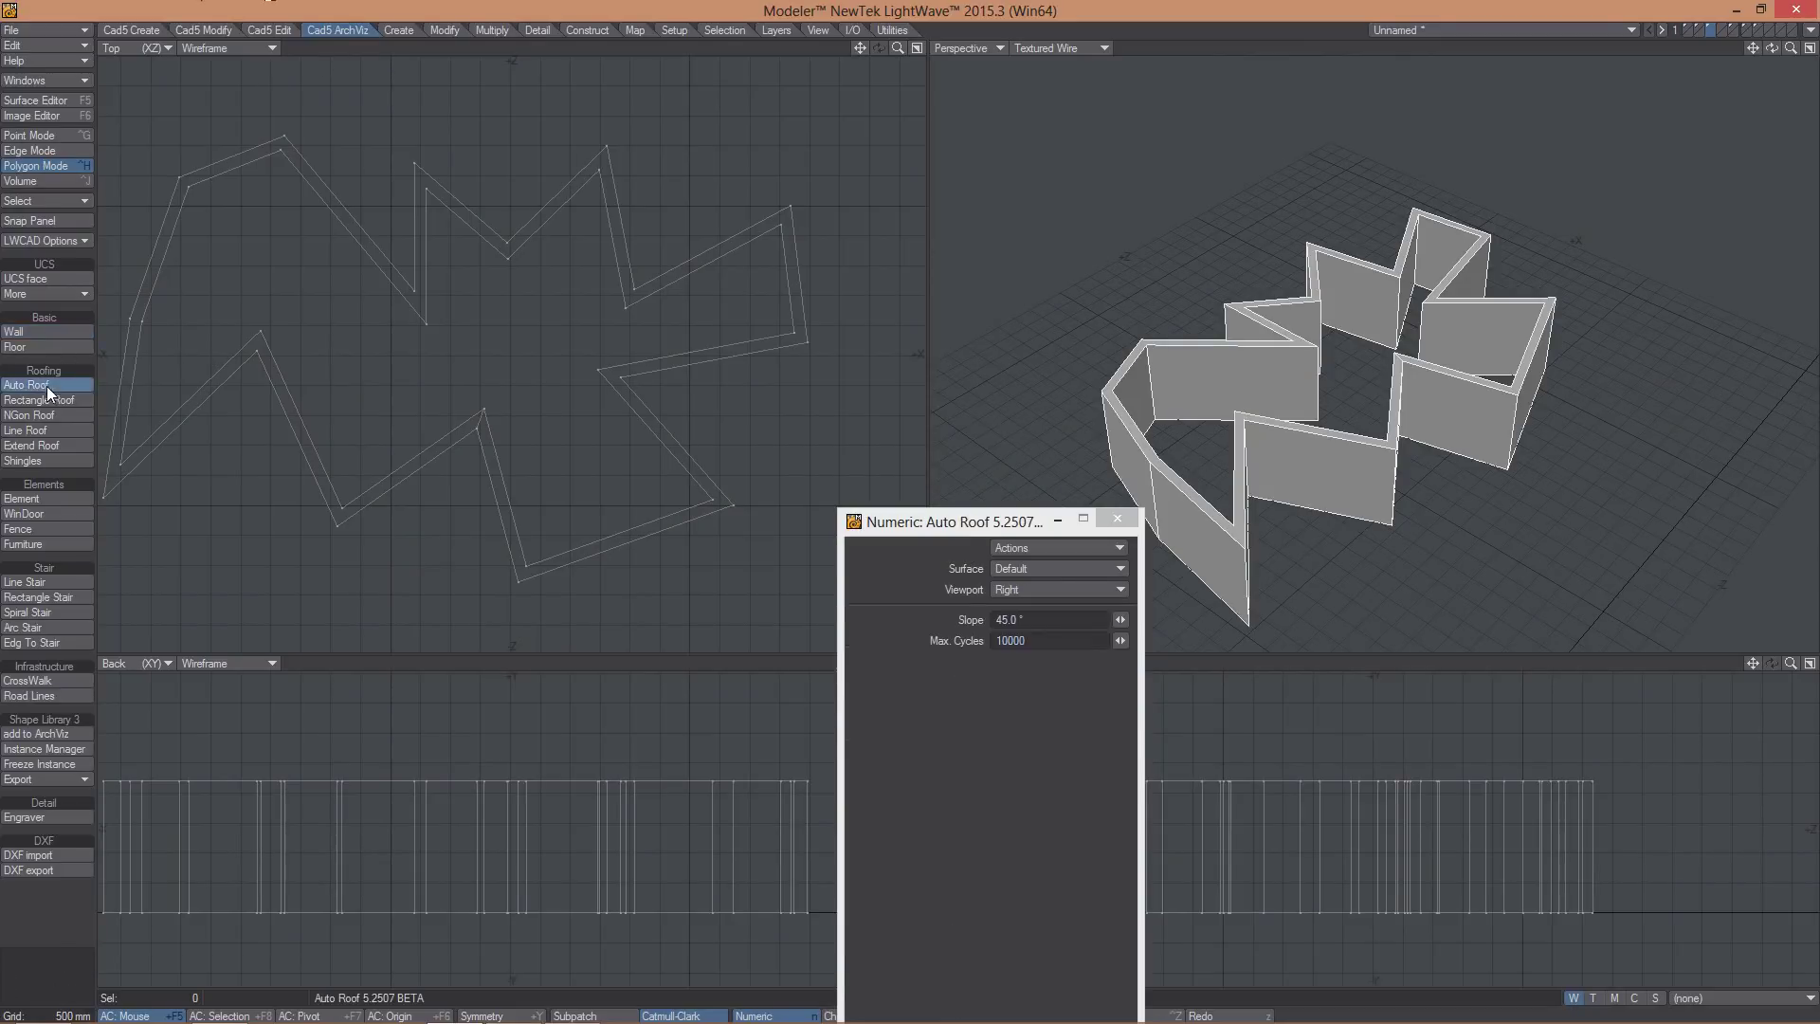
left_click(446, 354)
left_click_drag(1346, 368, 1448, 378, "alt")
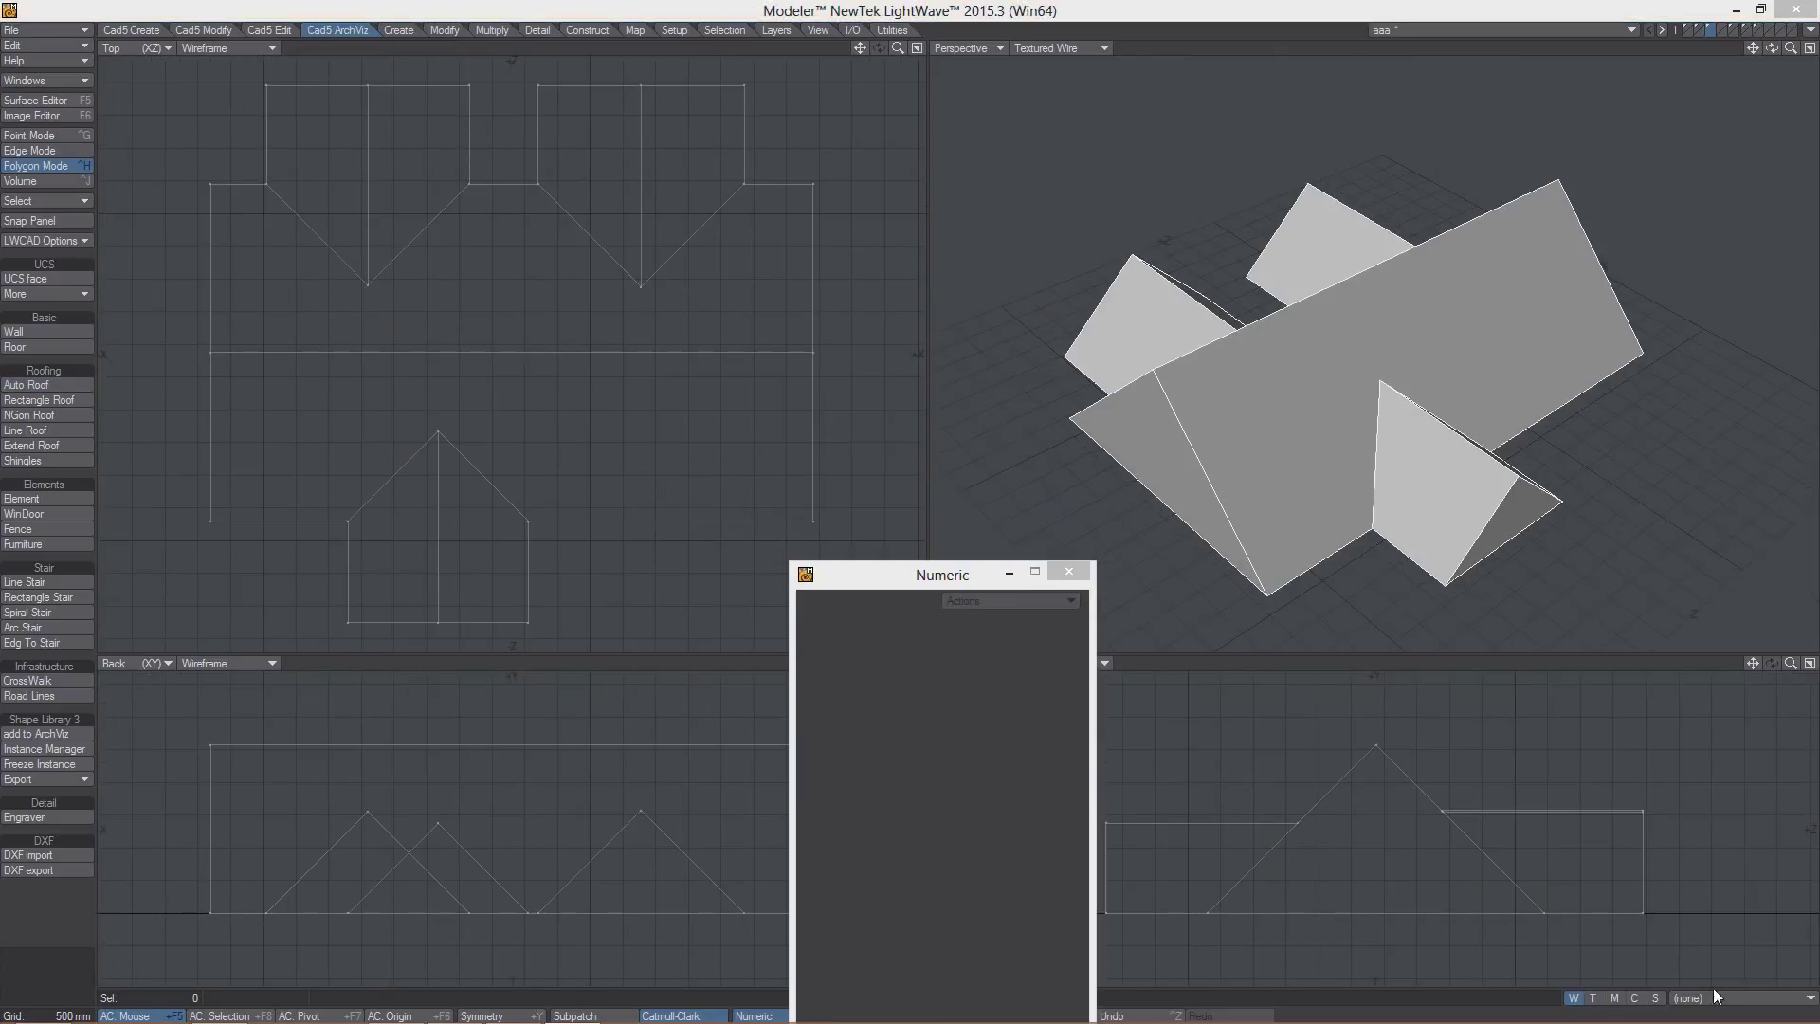
left_click(30, 446)
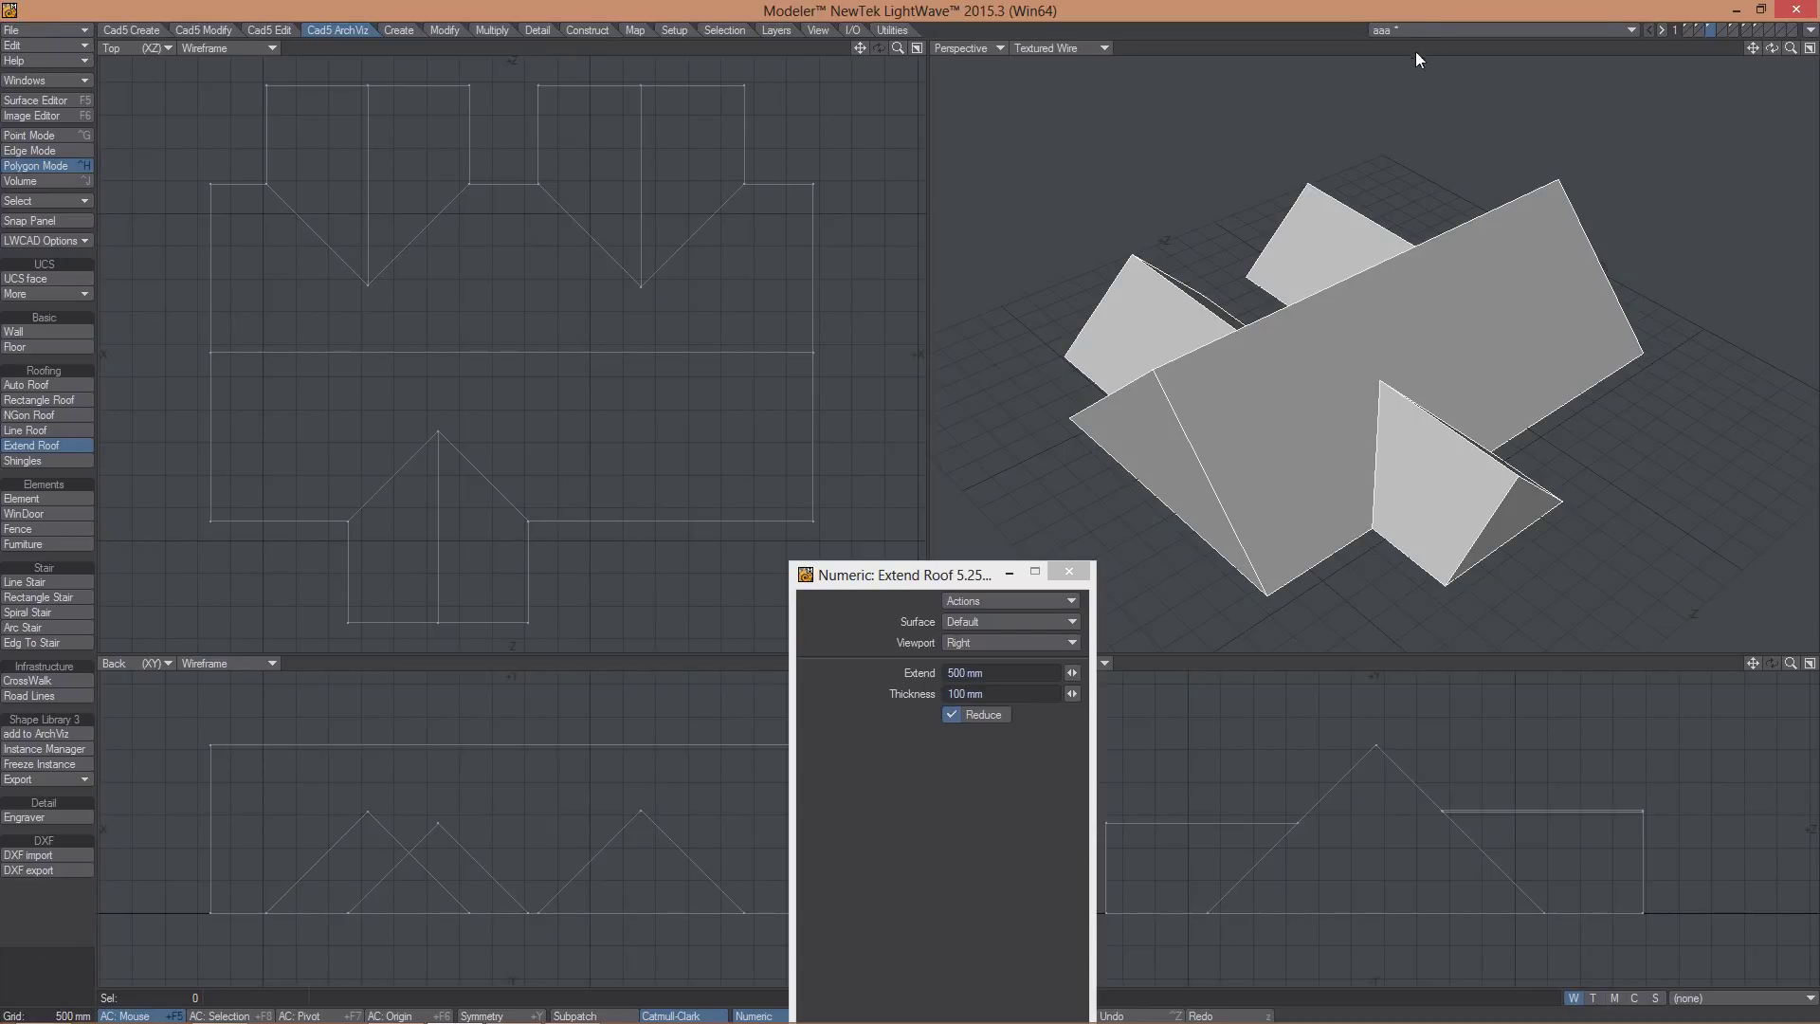
left_click(549, 409)
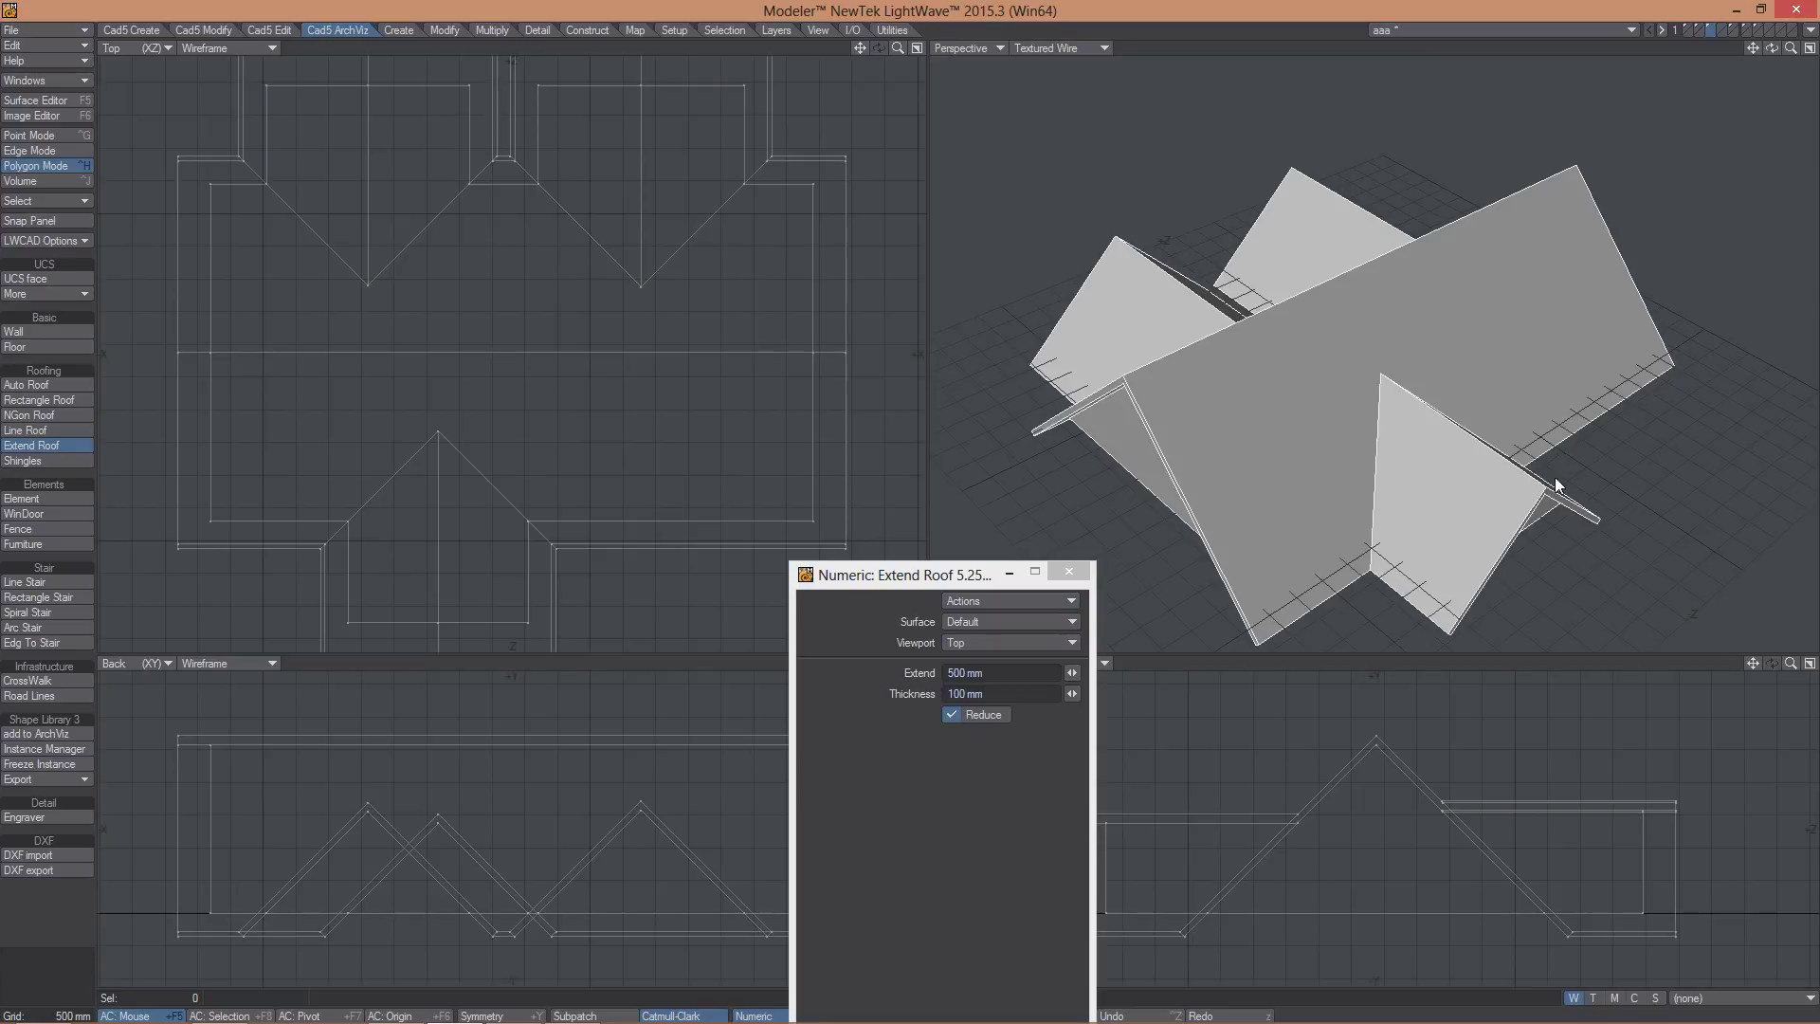
left_click_drag(1555, 484, 1390, 281, "alt")
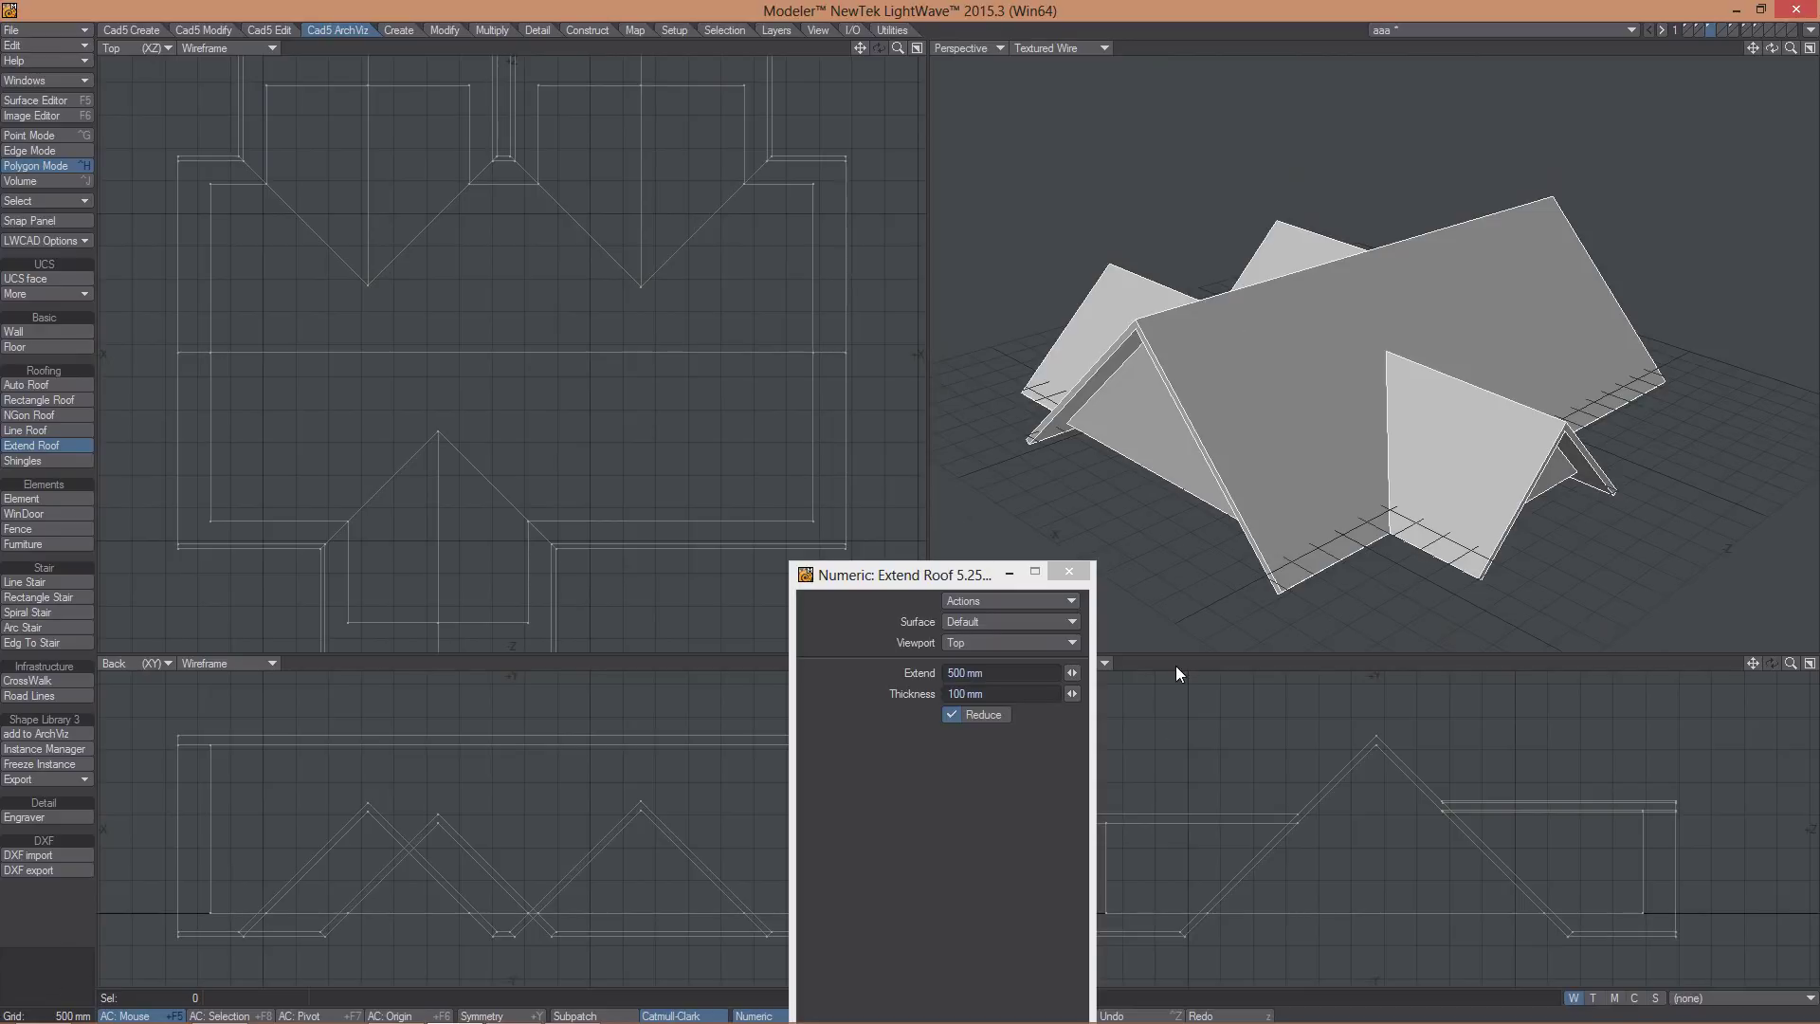
mouse_move(1073, 673)
left_mouse_down()
mouse_move(1108, 673)
mouse_move(1052, 673)
mouse_move(1118, 693)
mouse_move(1082, 693)
left_mouse_up()
mouse_move(1365, 531)
left_mouse_down("alt")
mouse_move(1267, 500)
mouse_move(1140, 324)
mouse_move(1442, 549)
mouse_move(1365, 526)
left_mouse_up("alt")
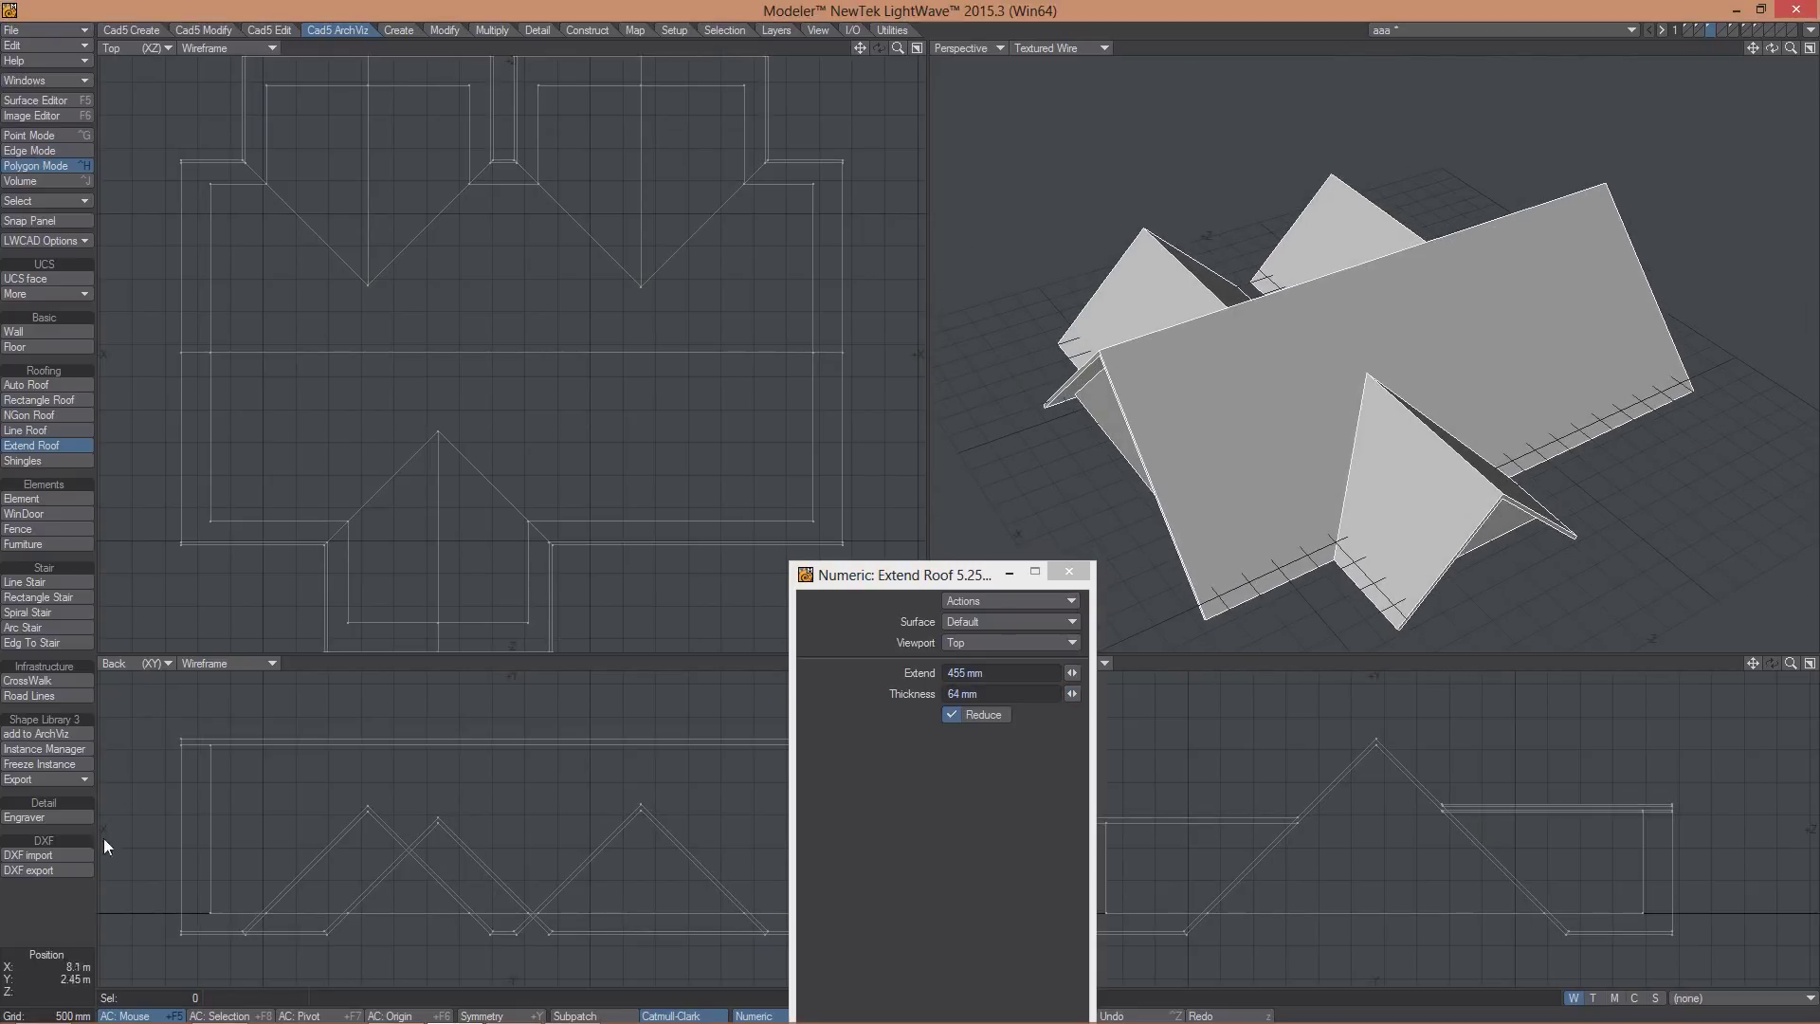
key("ctrl+z")
left_click_drag(1011, 554, 1327, 394, "alt")
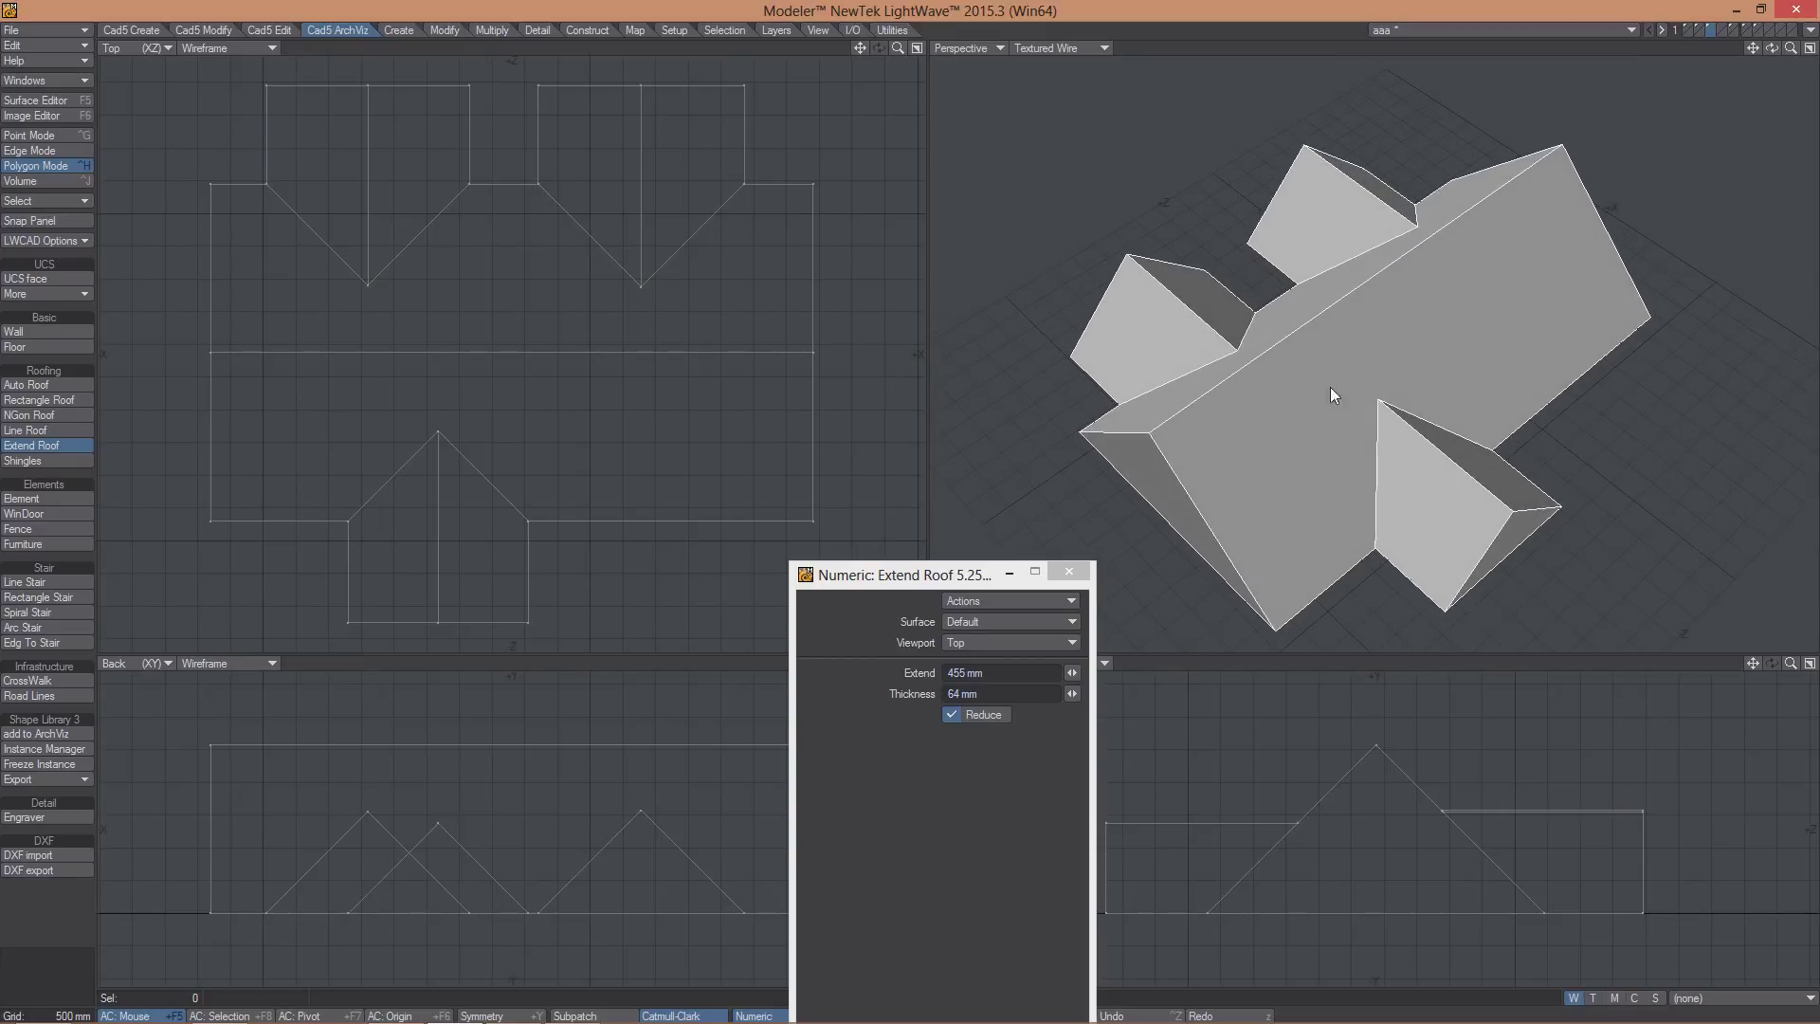
key("space")
key("space")
key("space")
key("space")
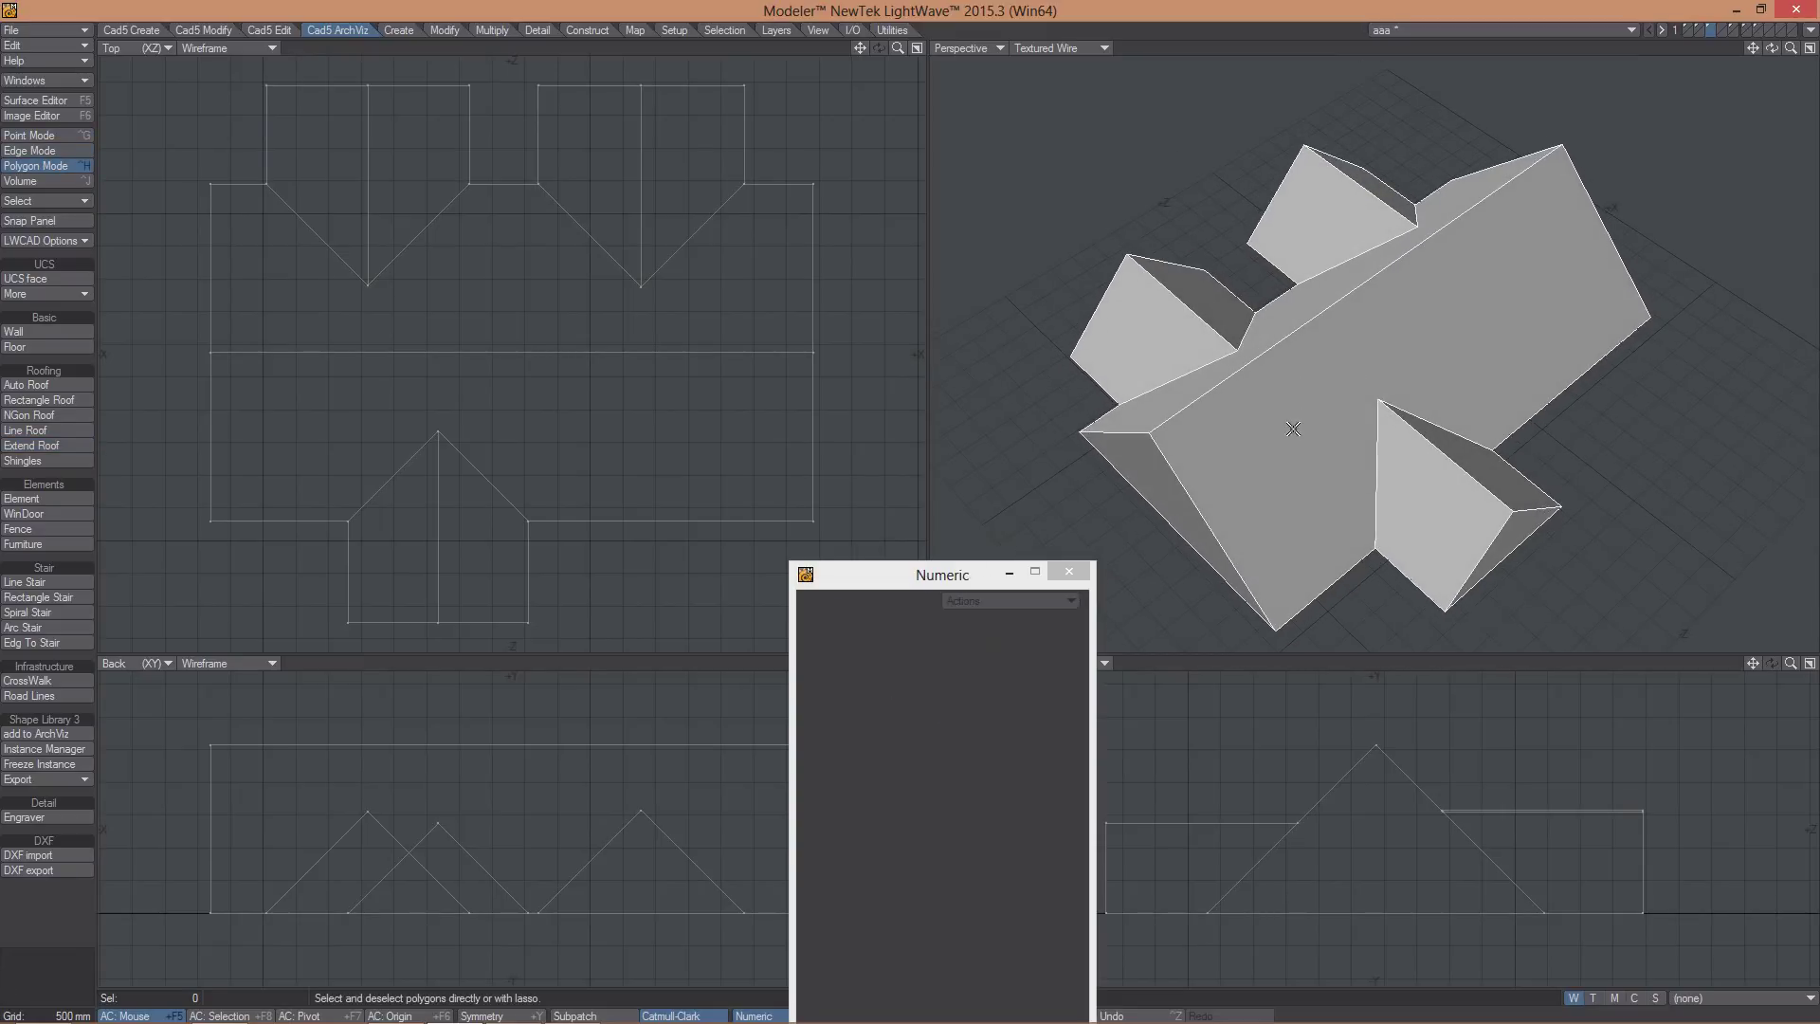
- Select the porch and main roof faces and extend them with 455 mm eaves, 64 mm thick
left_click(1444, 532)
left_click(1486, 479)
left_click(1488, 480)
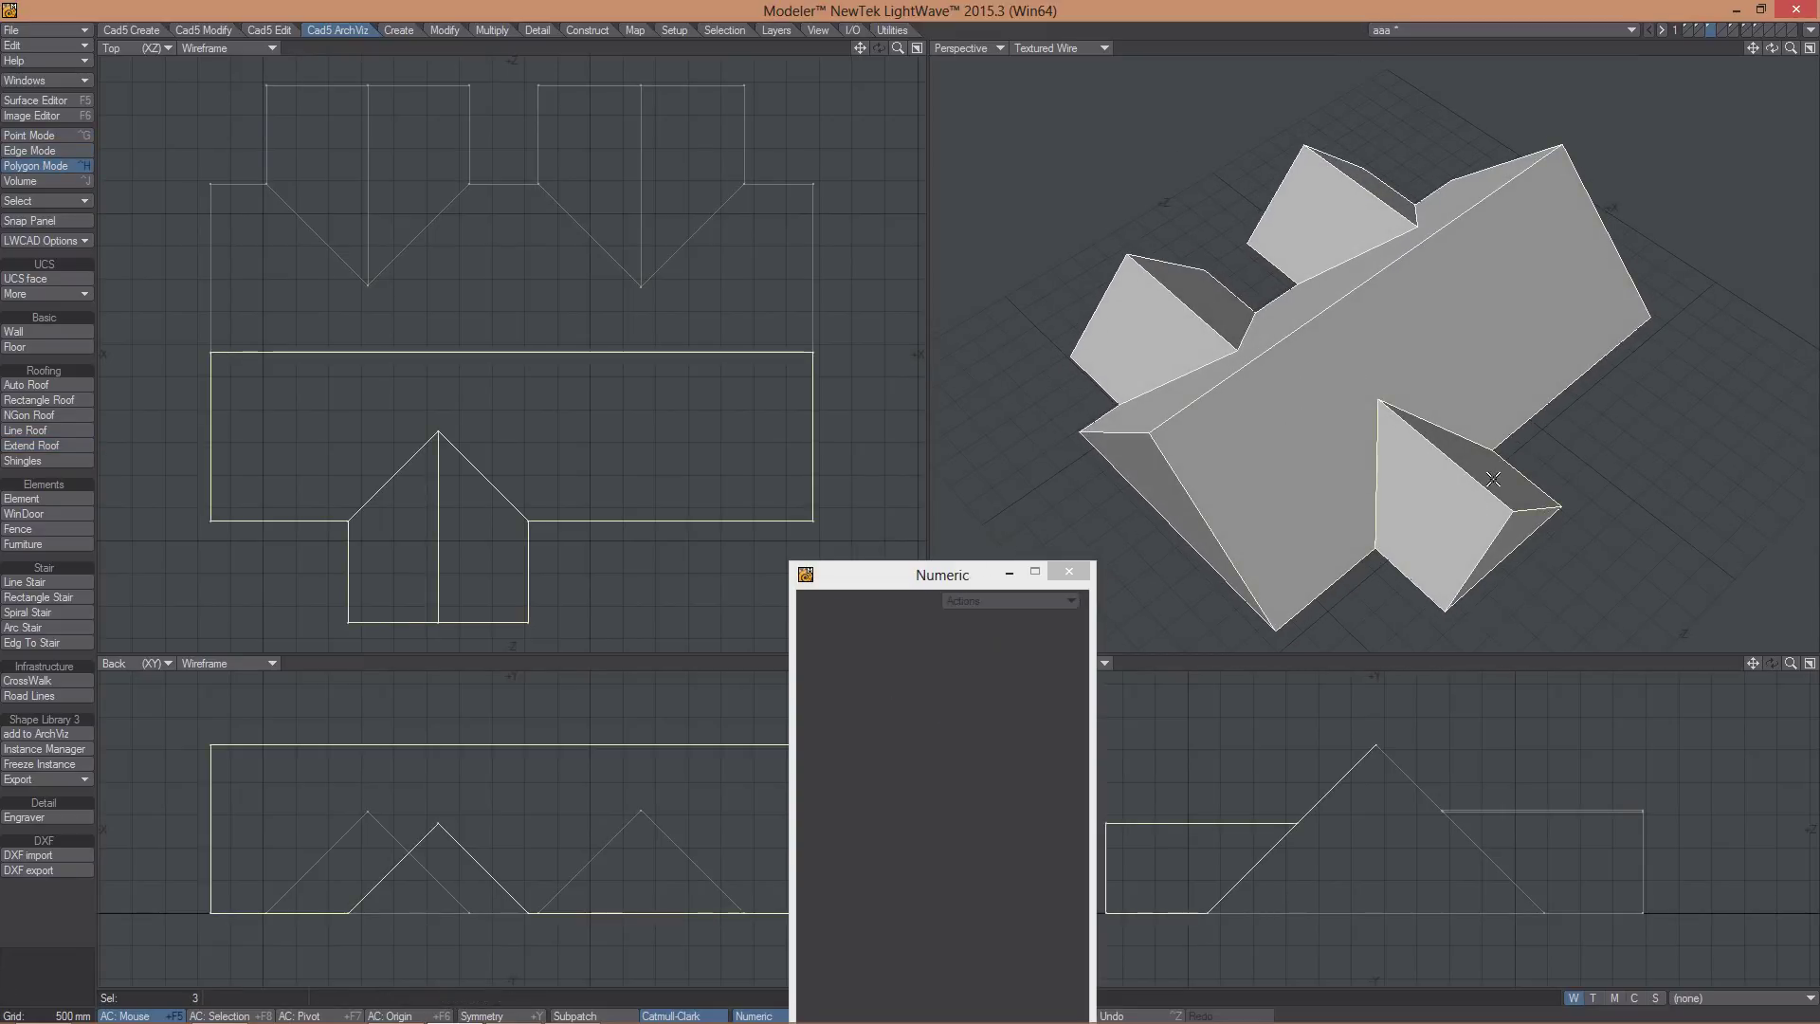
left_click_drag(1490, 481, 1314, 322, "alt")
left_click(1314, 322)
left_click_drag(1464, 509, 1345, 403, "alt")
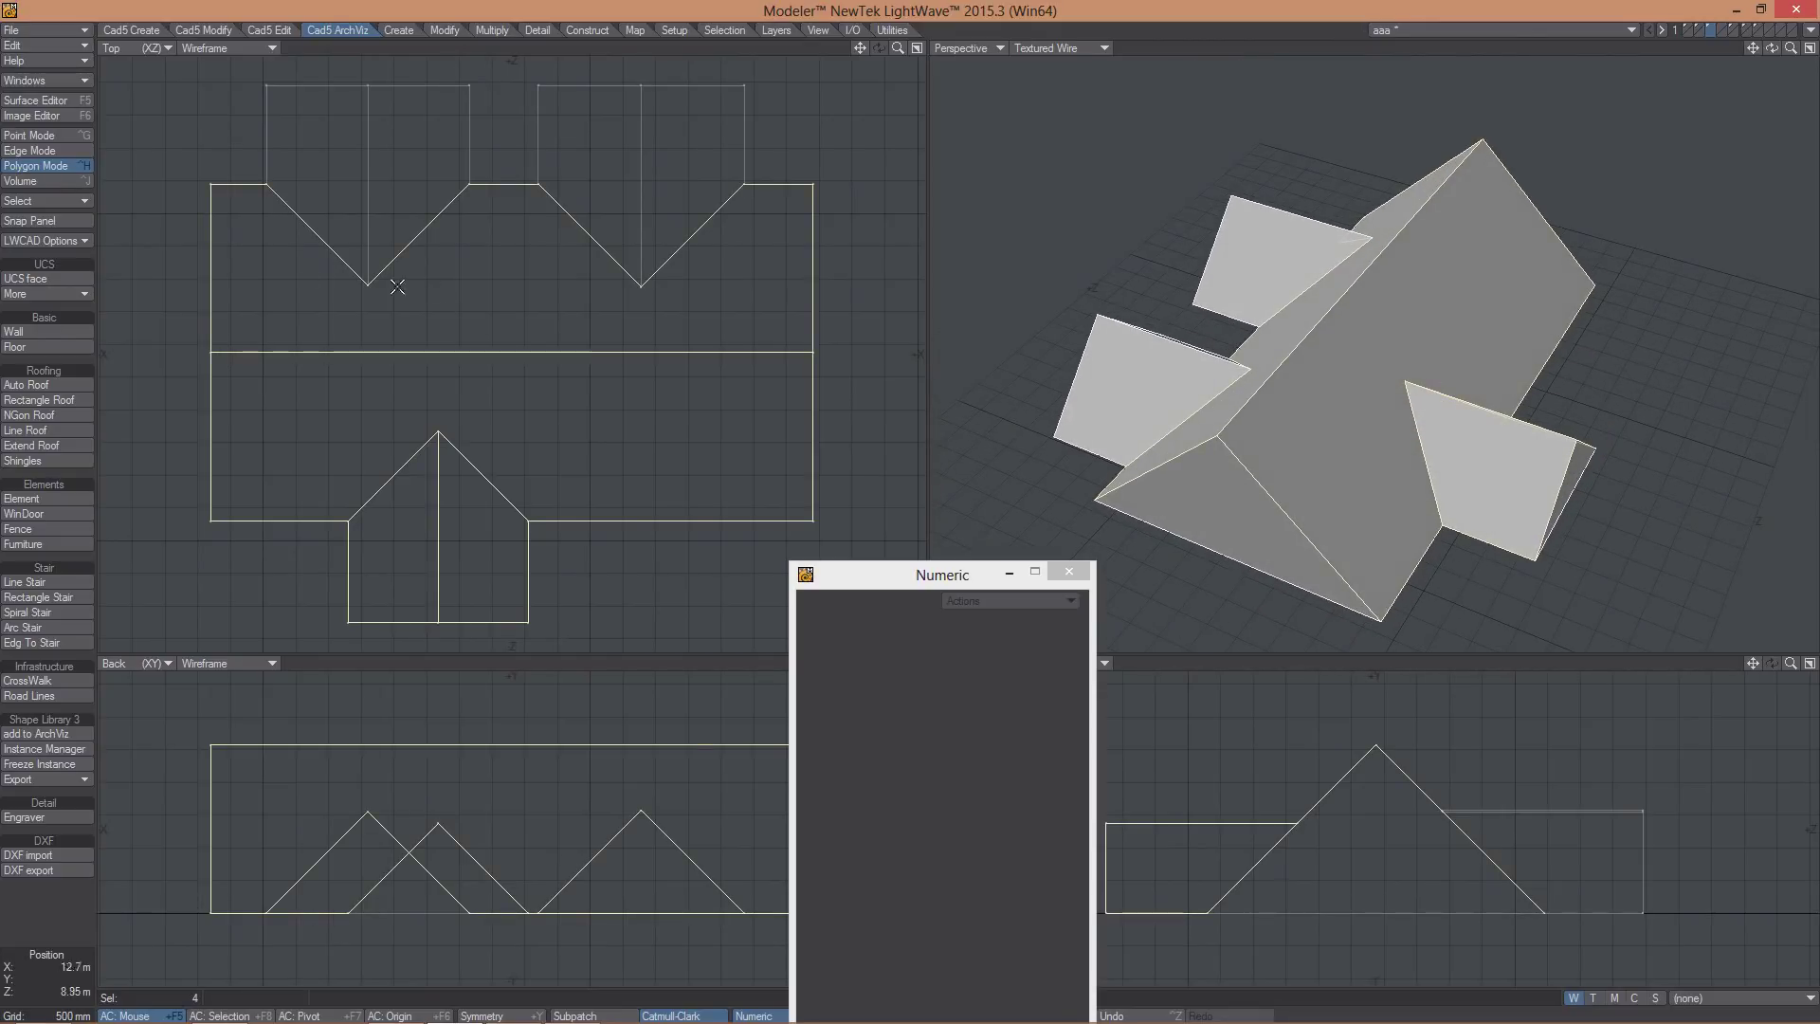
left_click(32, 445)
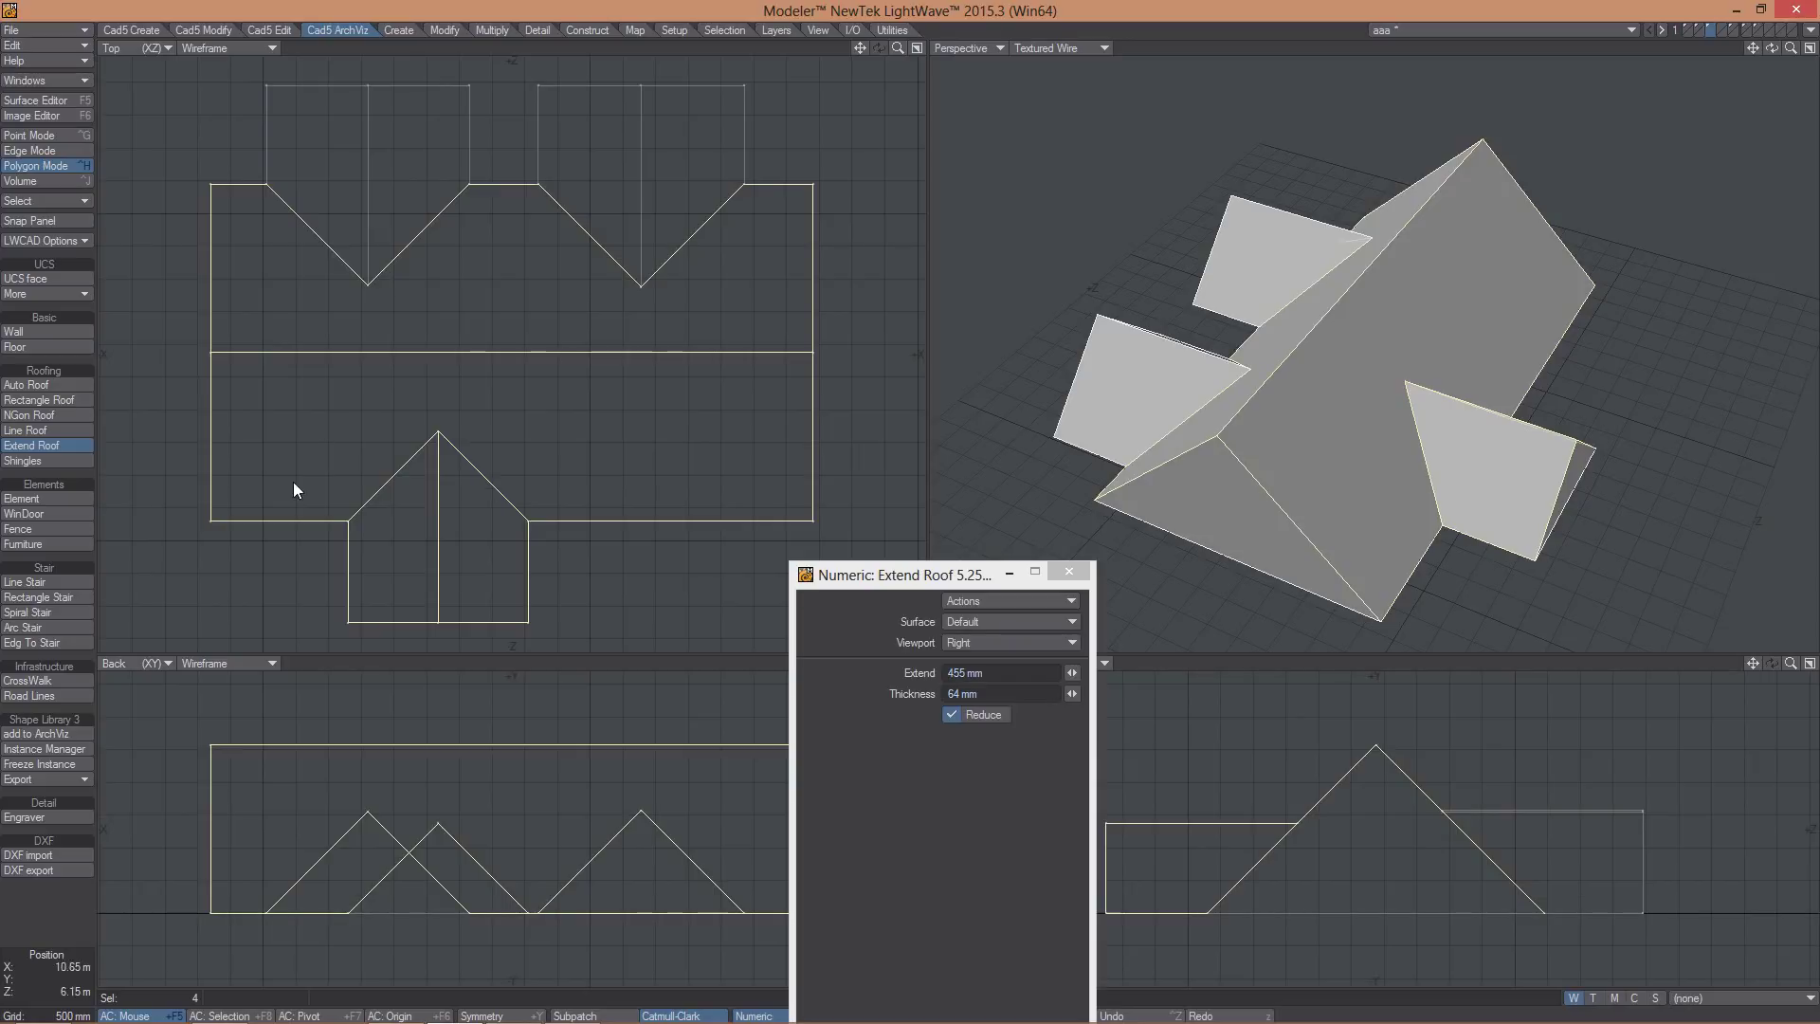
left_click(480, 400)
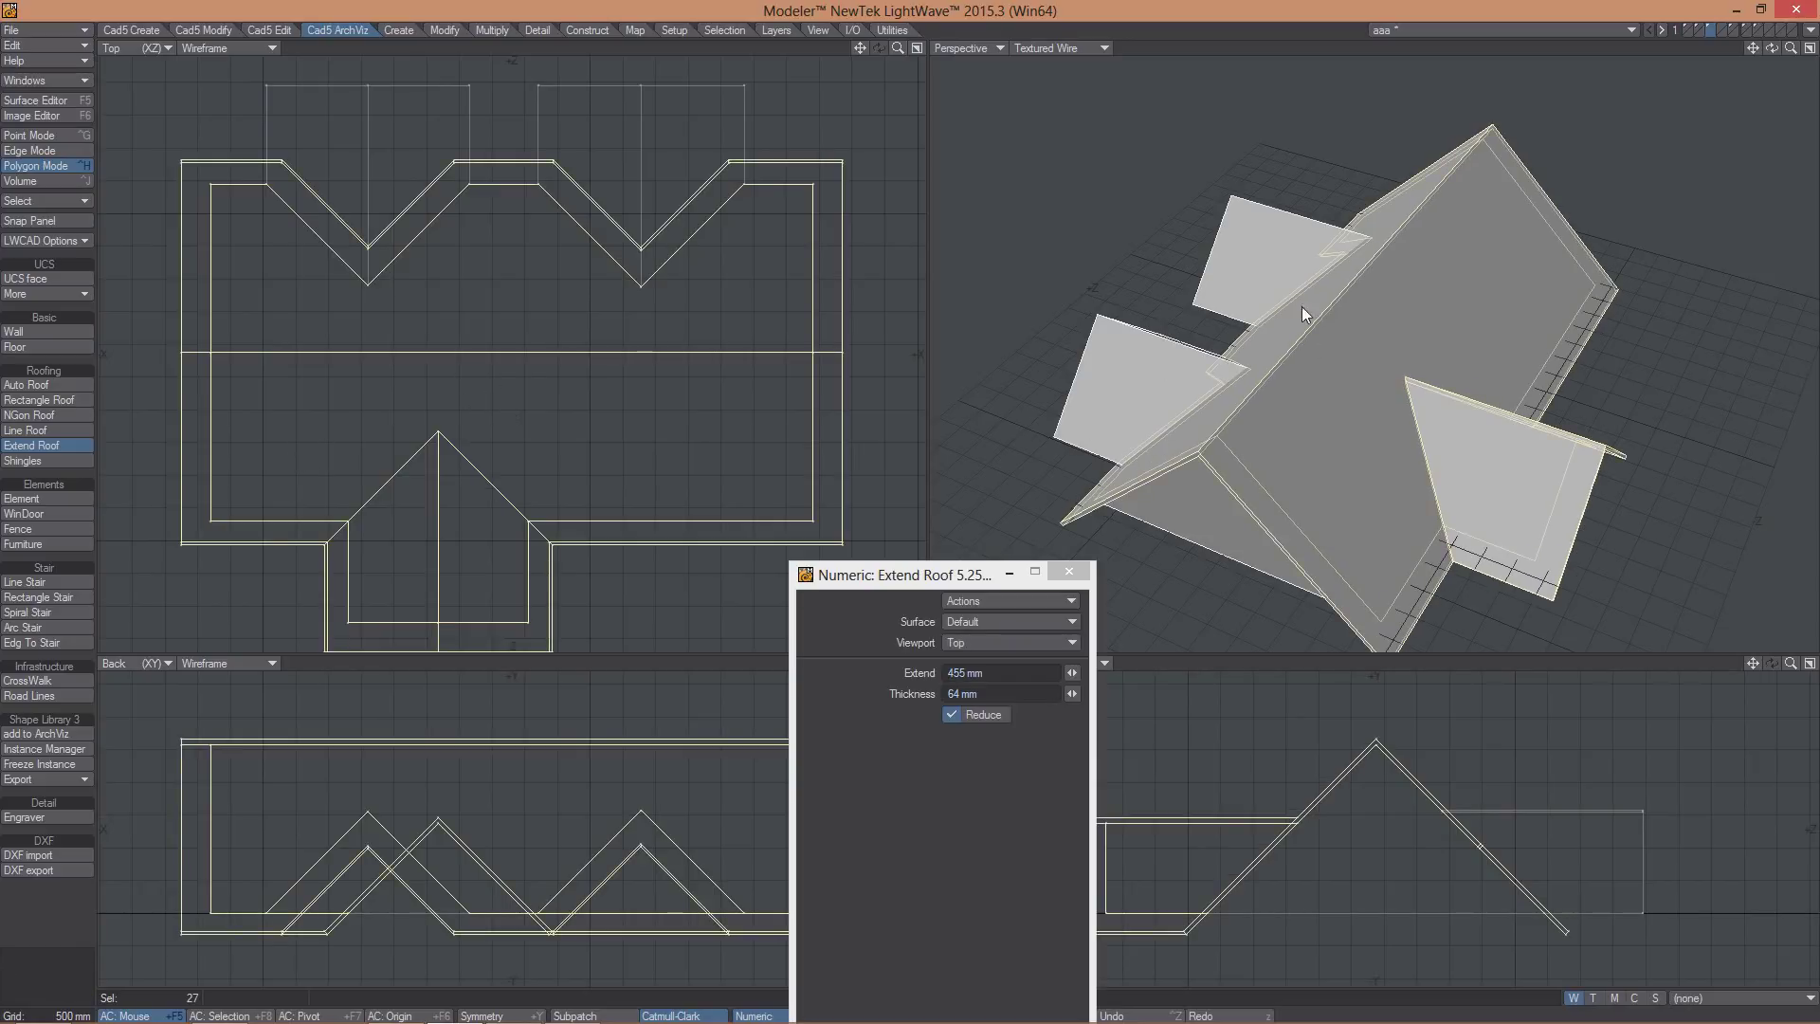
left_click_drag(1302, 308, 1376, 292, "alt")
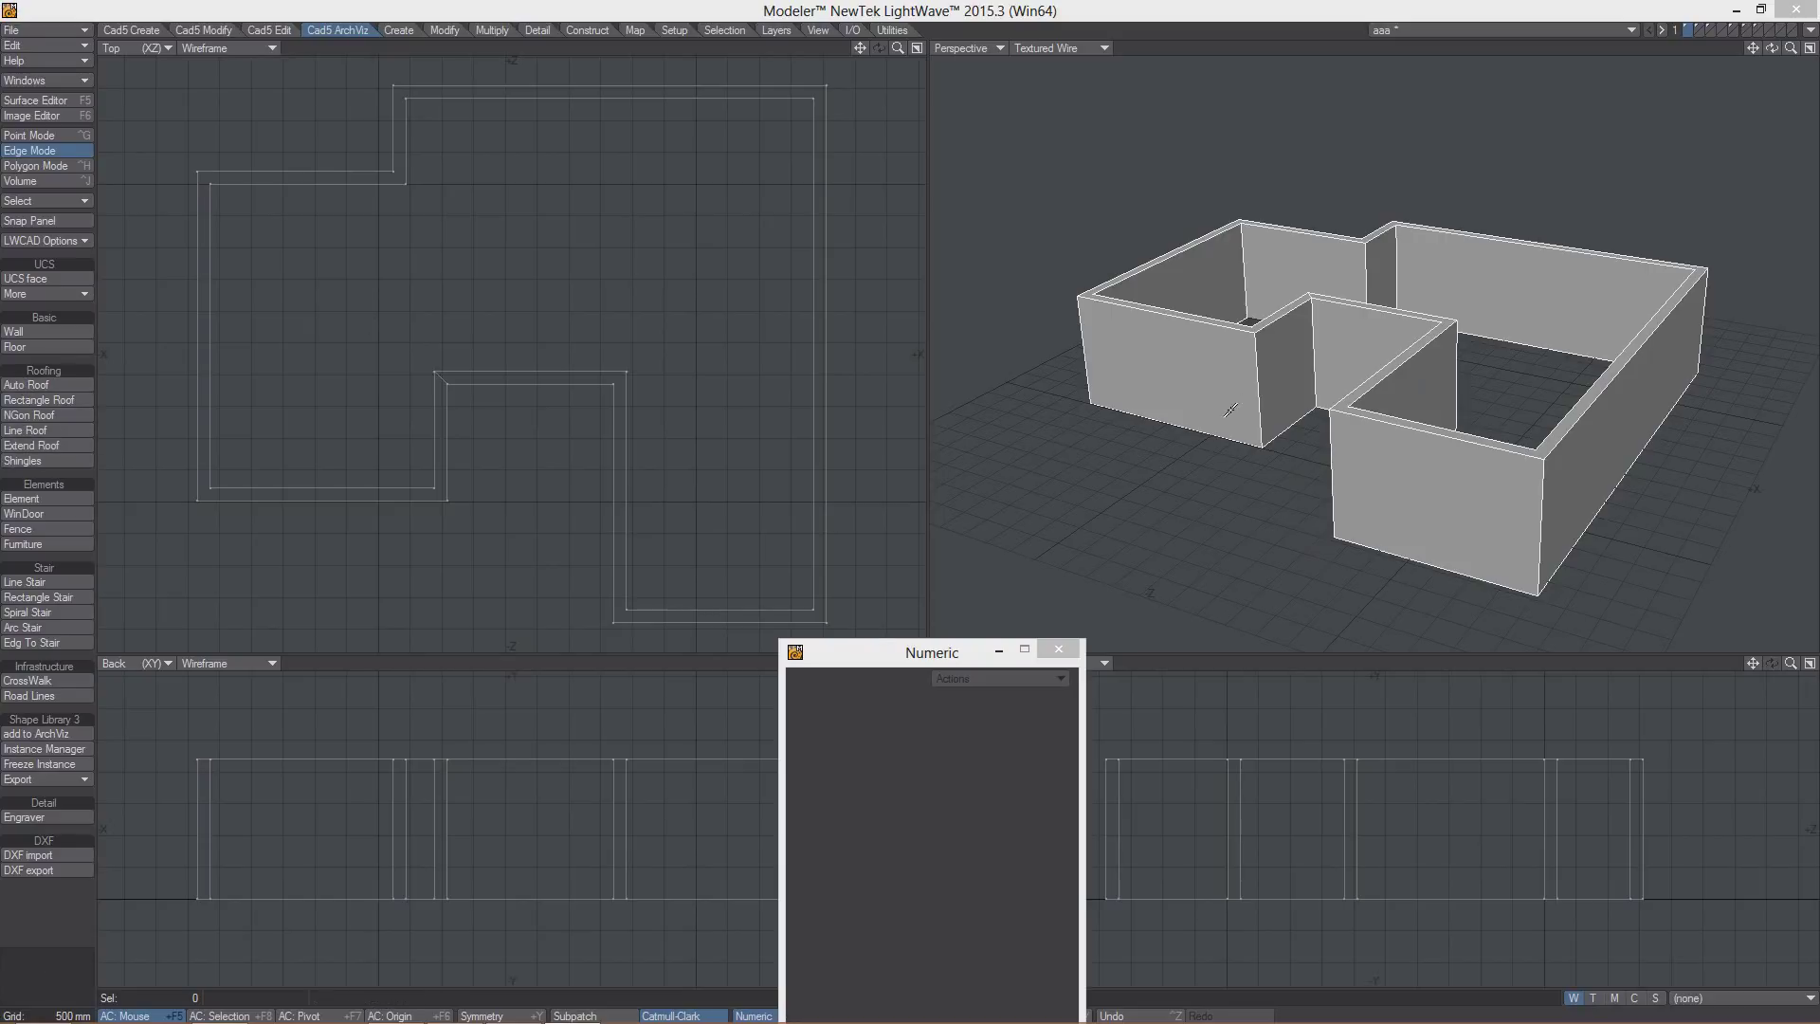
left_click(25, 385)
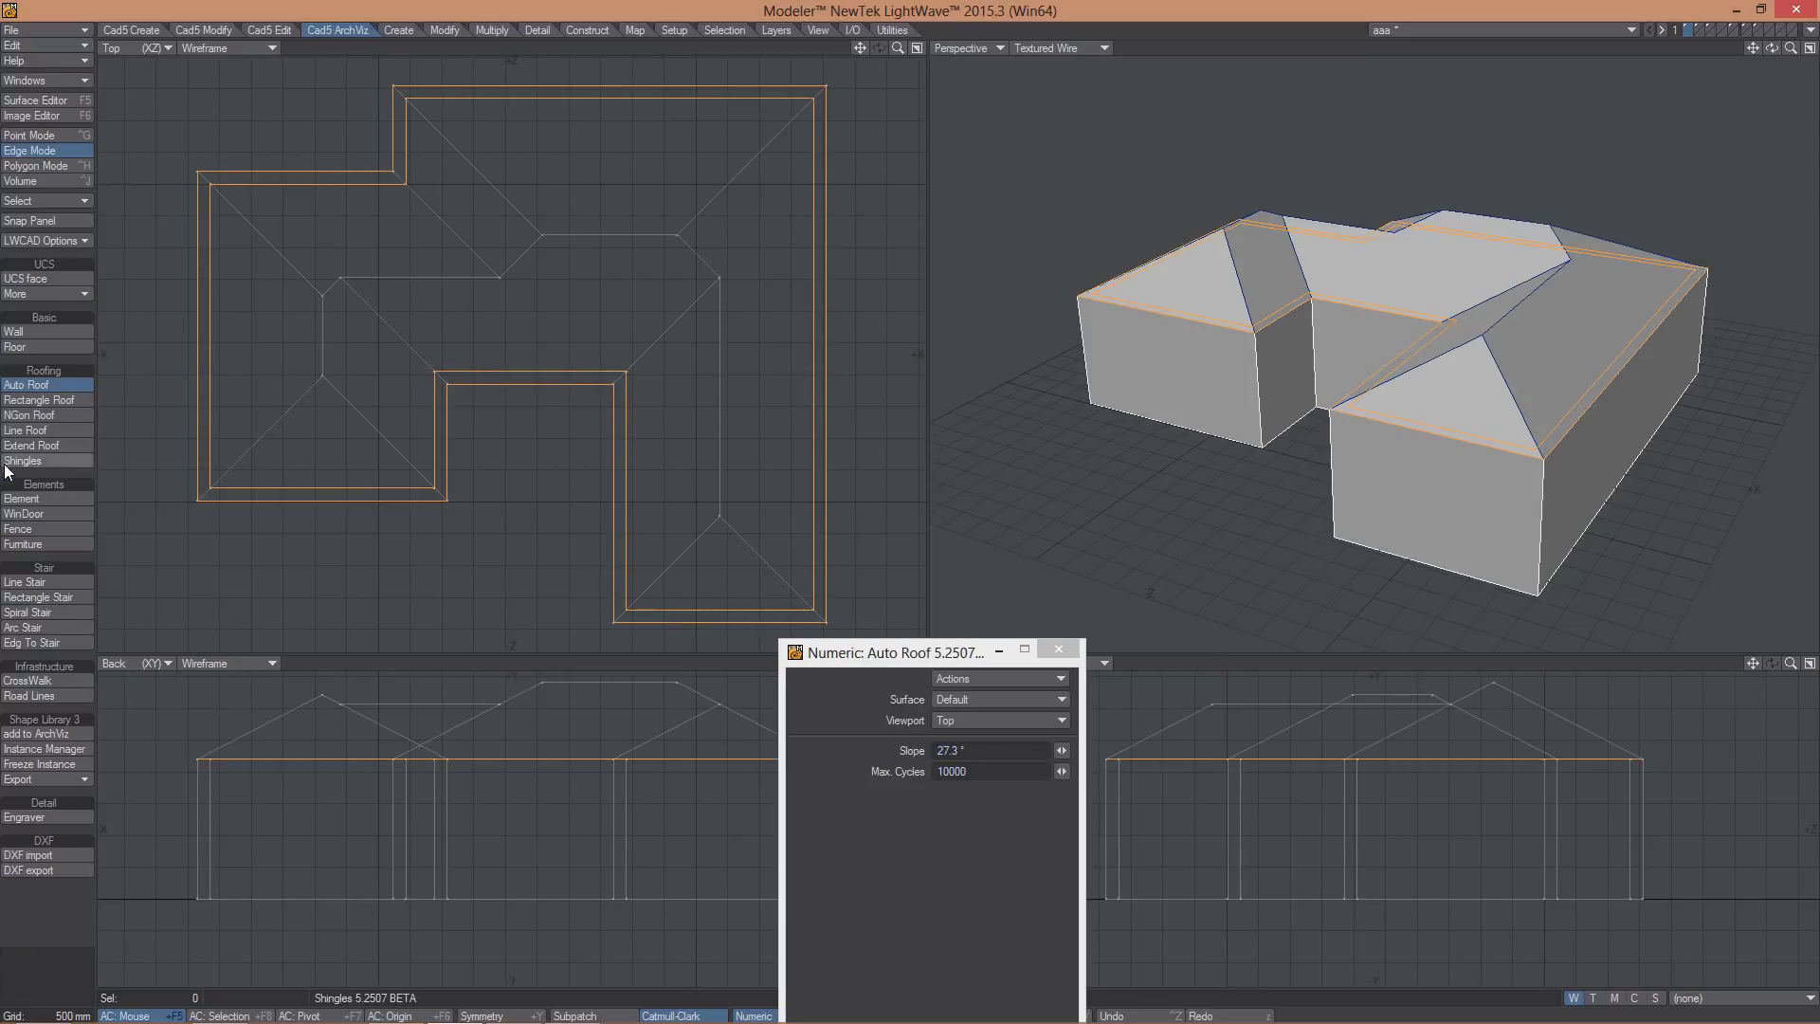
left_click(37, 446)
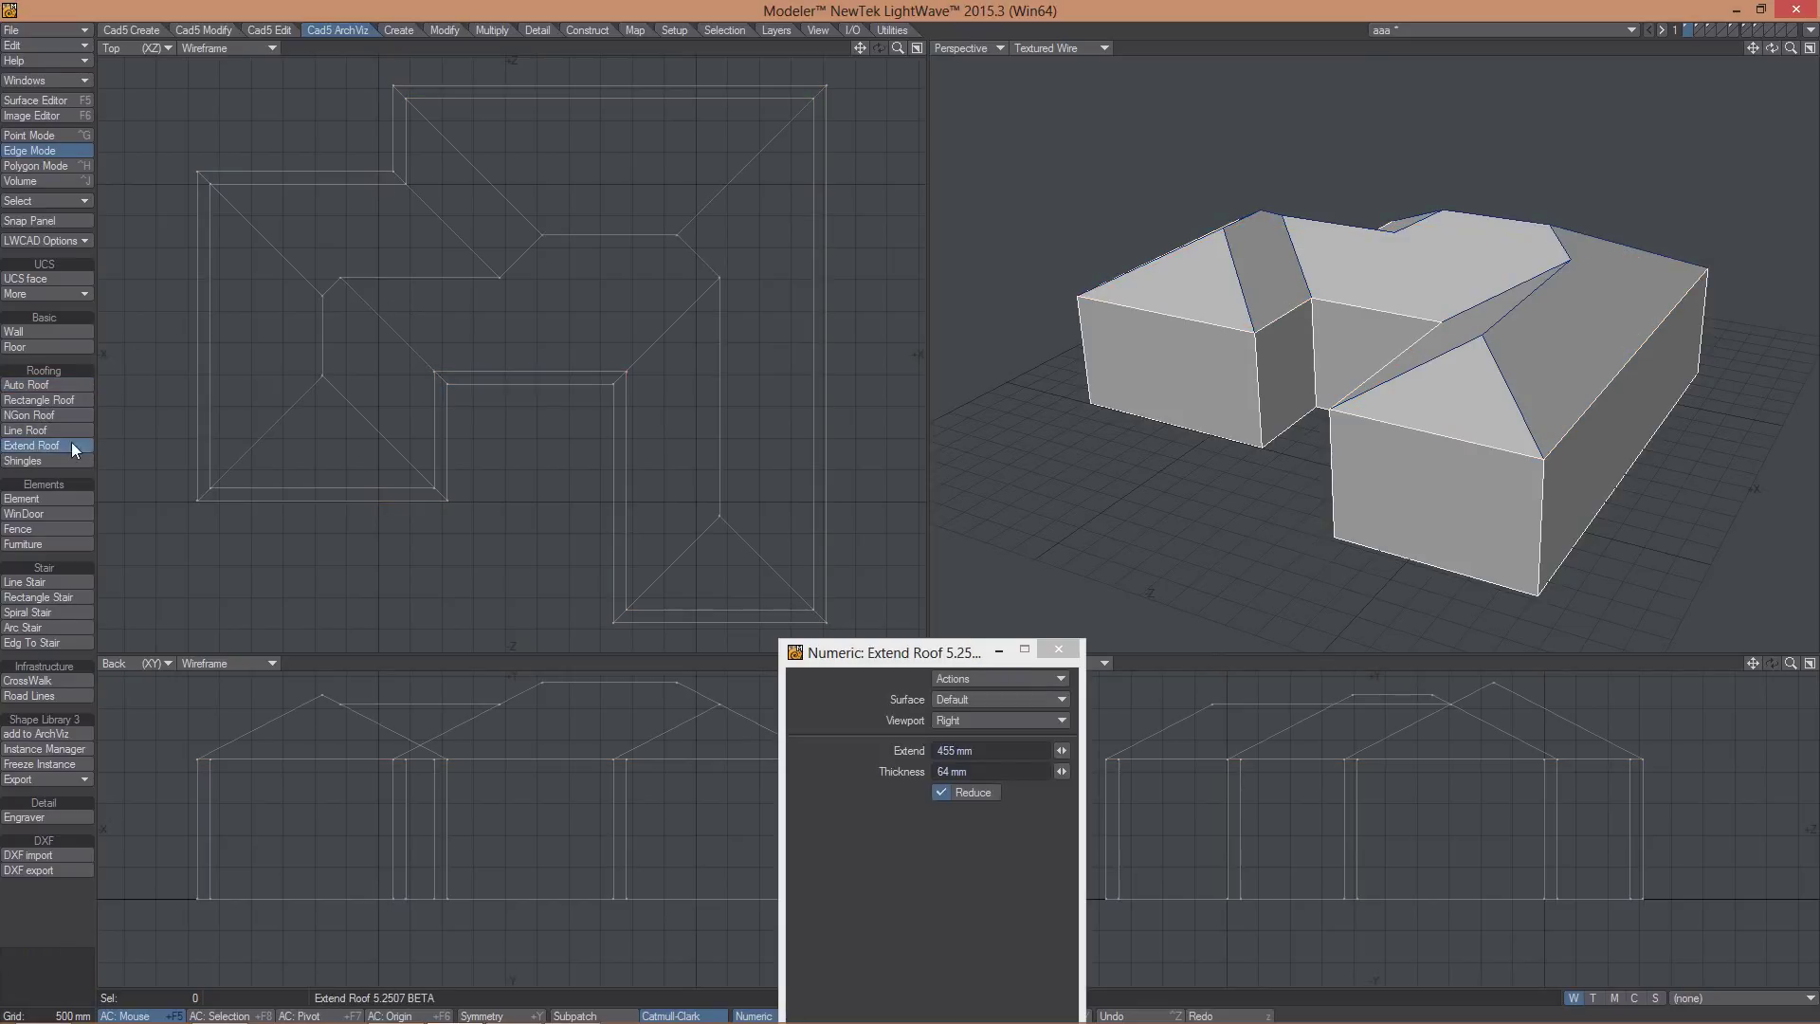
left_click(540, 313)
left_click_drag(1379, 393, 1445, 471, "alt")
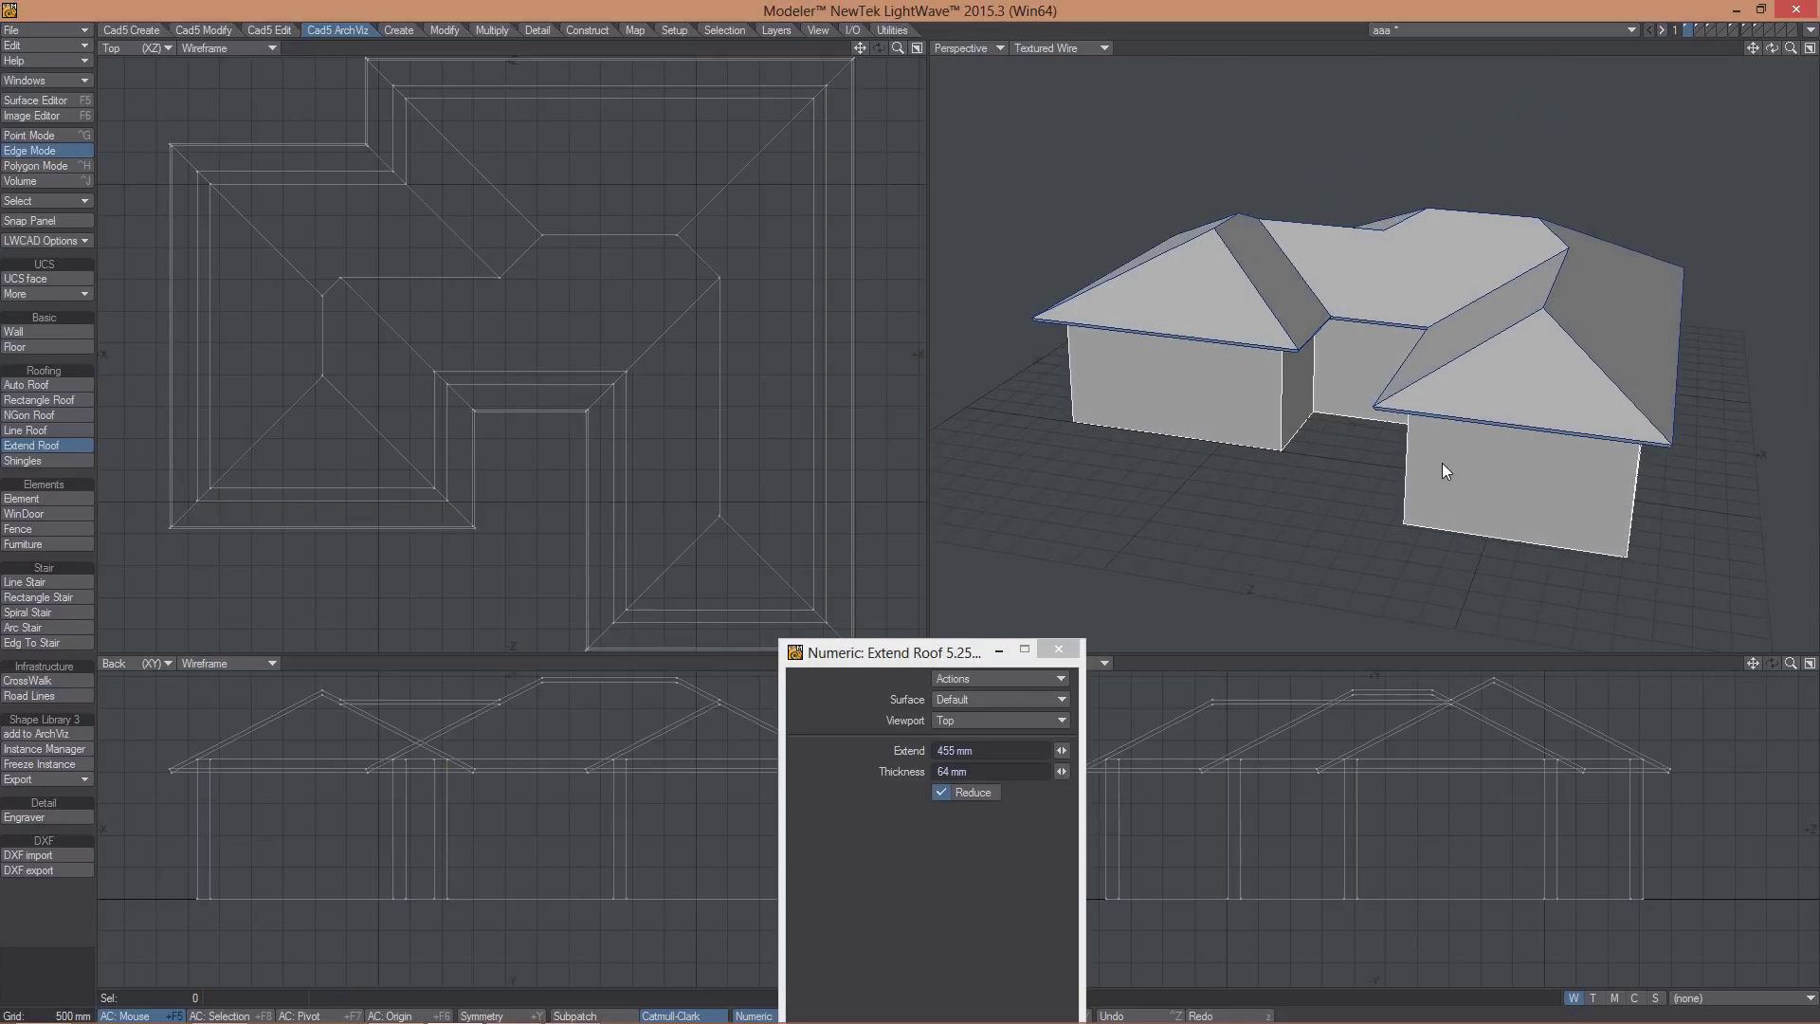
key("ctrl+z")
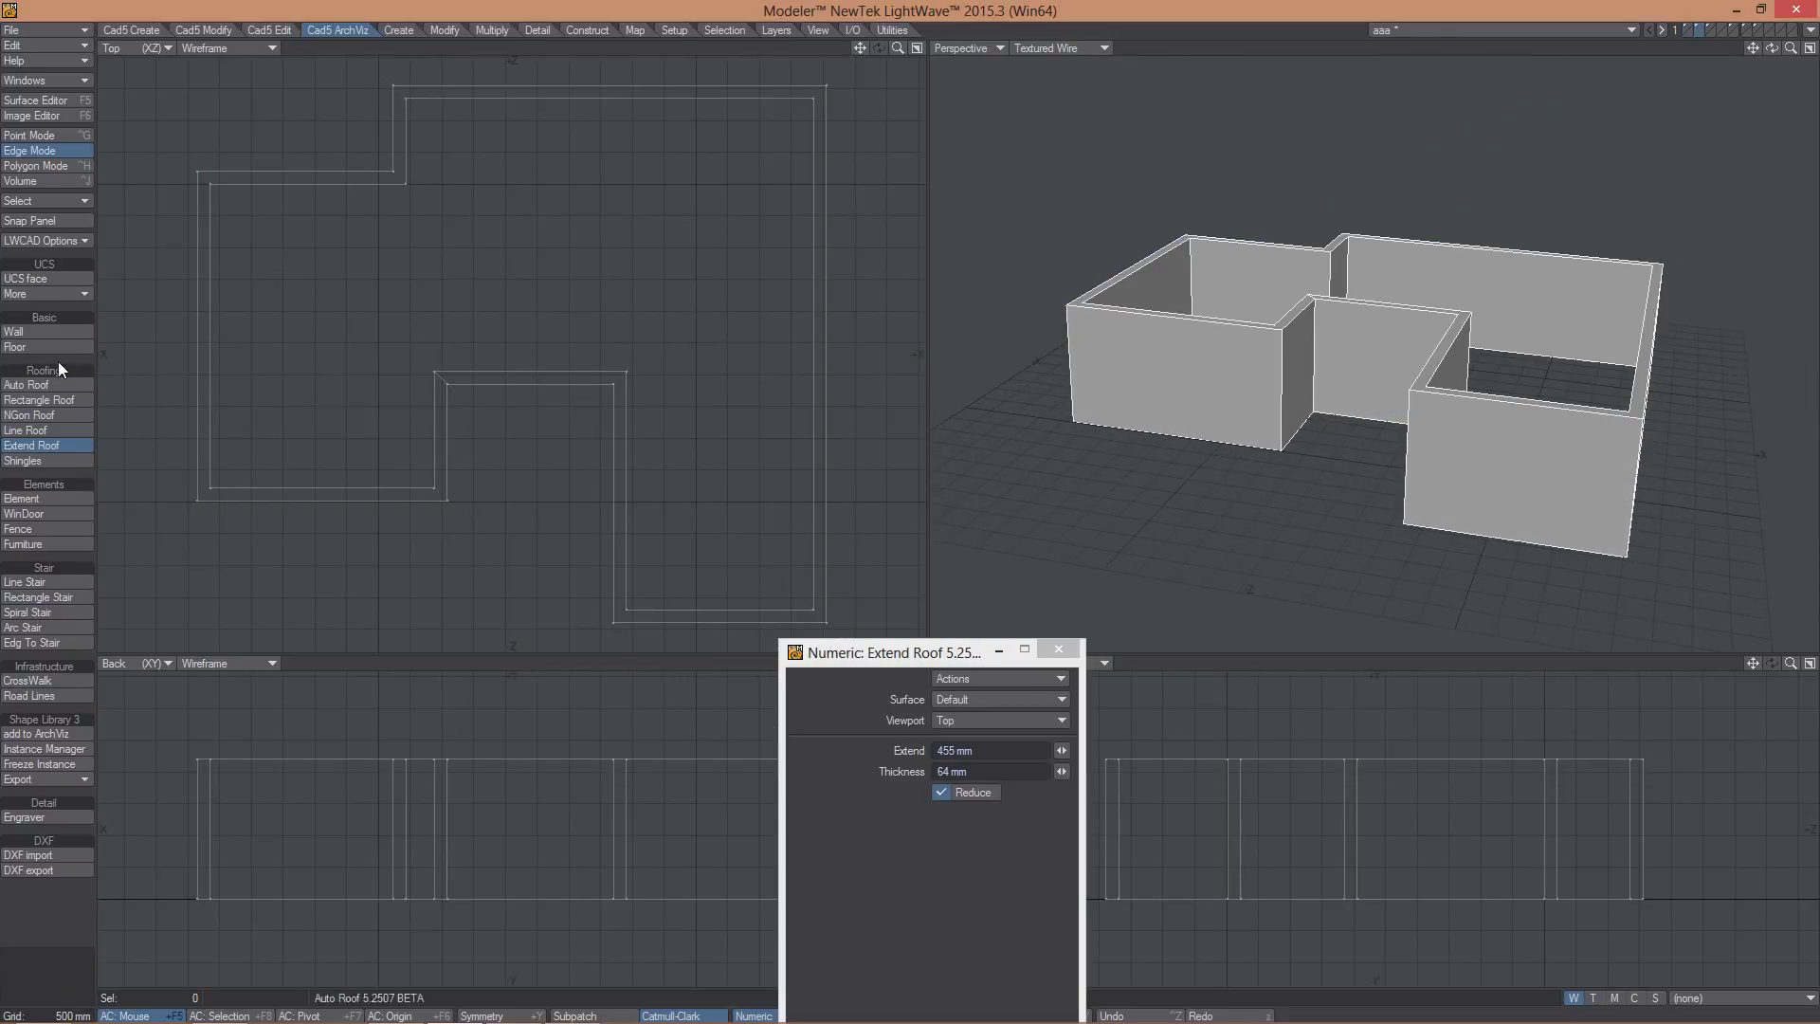
left_click(36, 343)
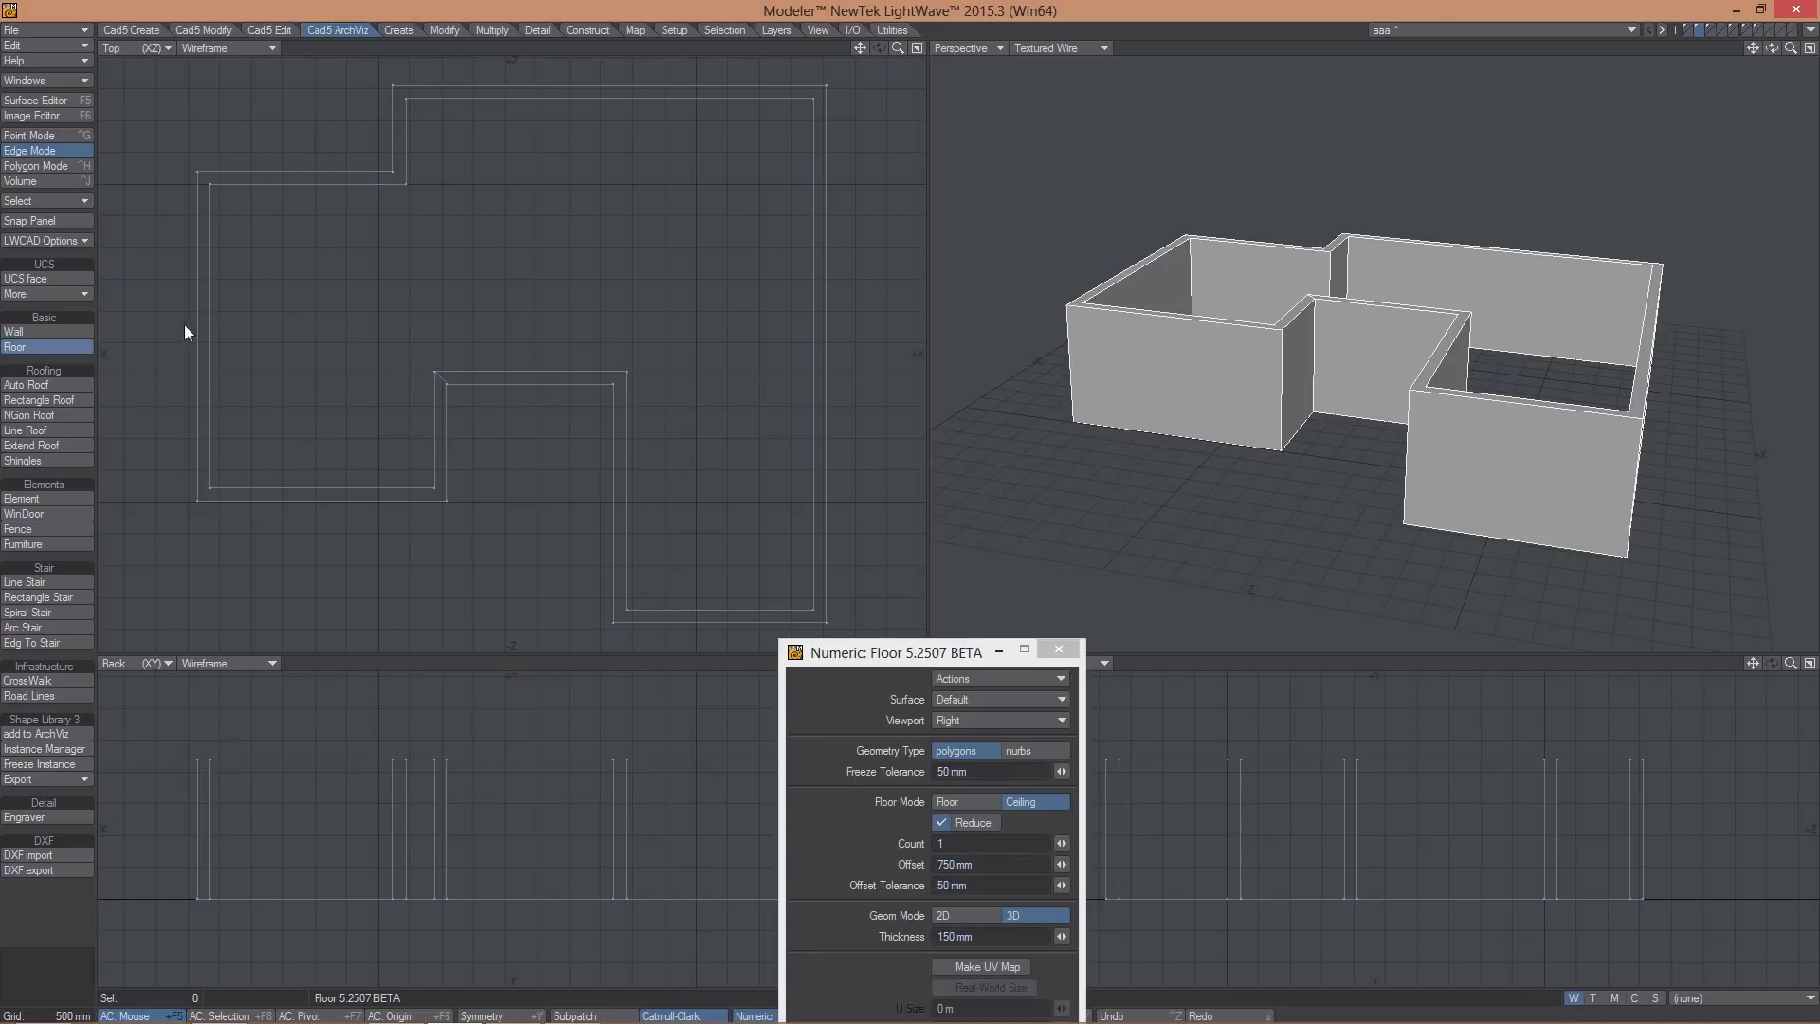
left_click(373, 275)
left_click(537, 254)
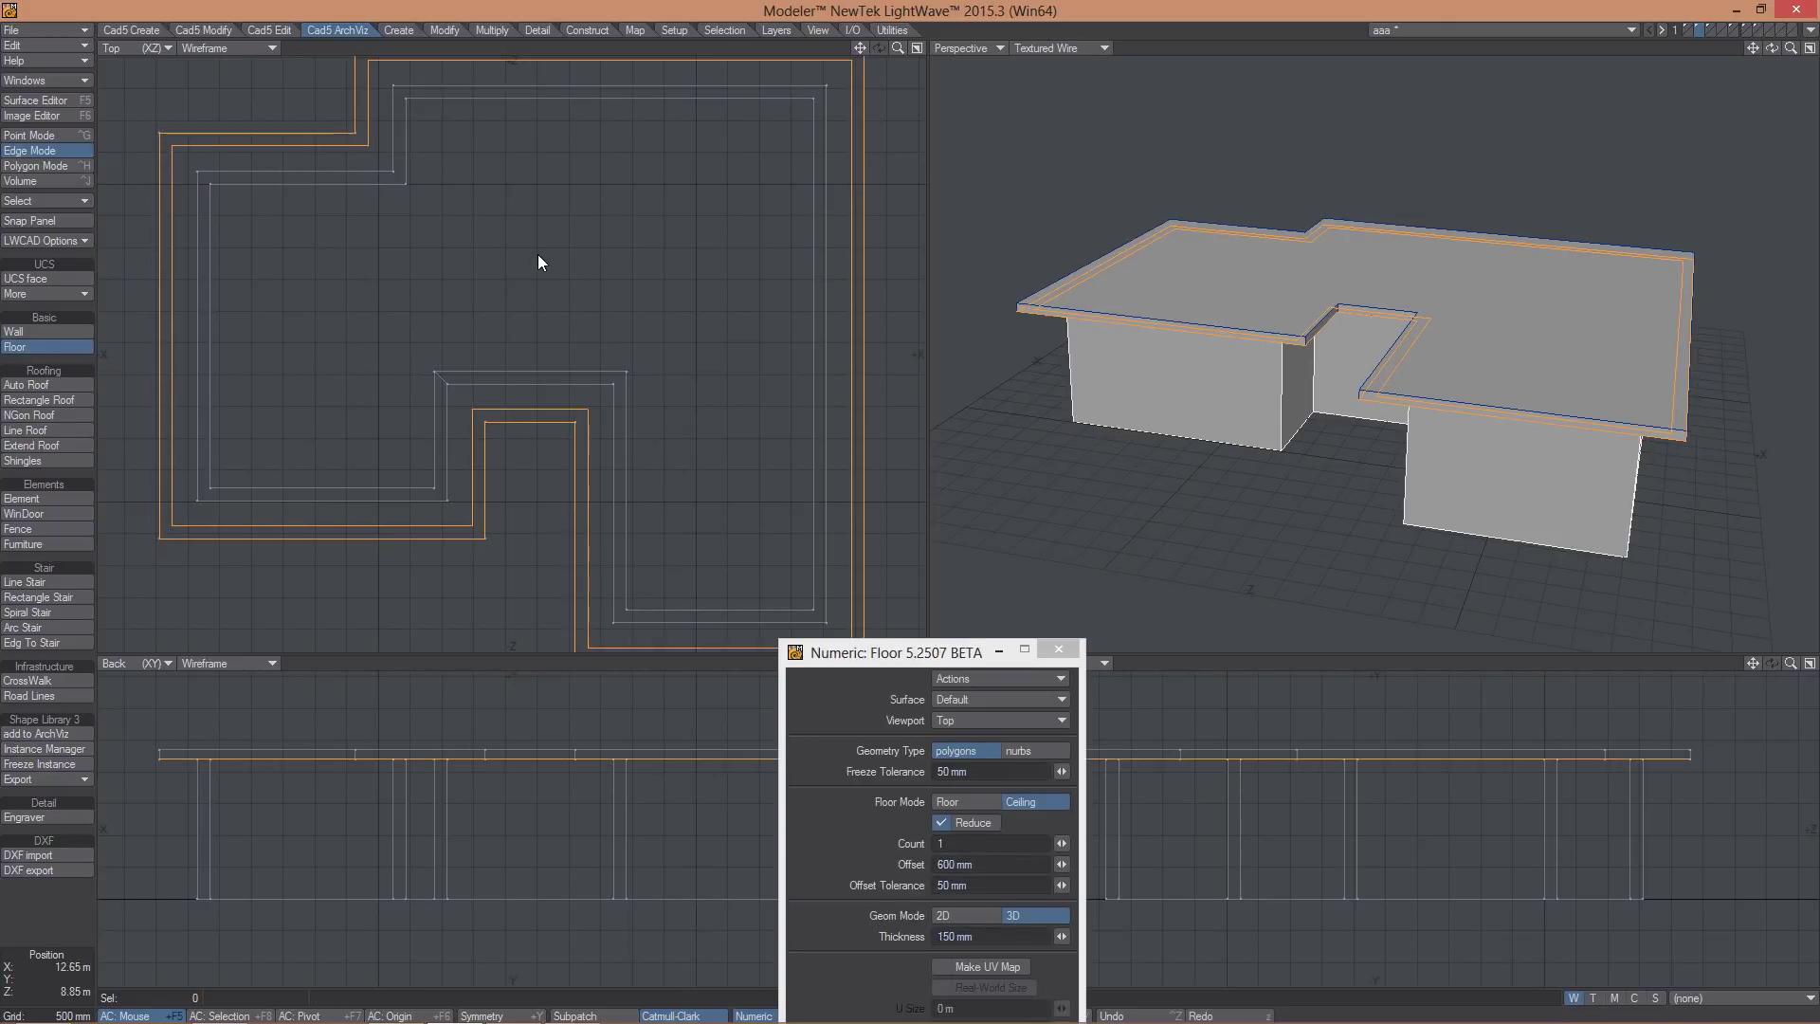
left_click_drag(532, 260, 529, 260)
left_click(27, 386)
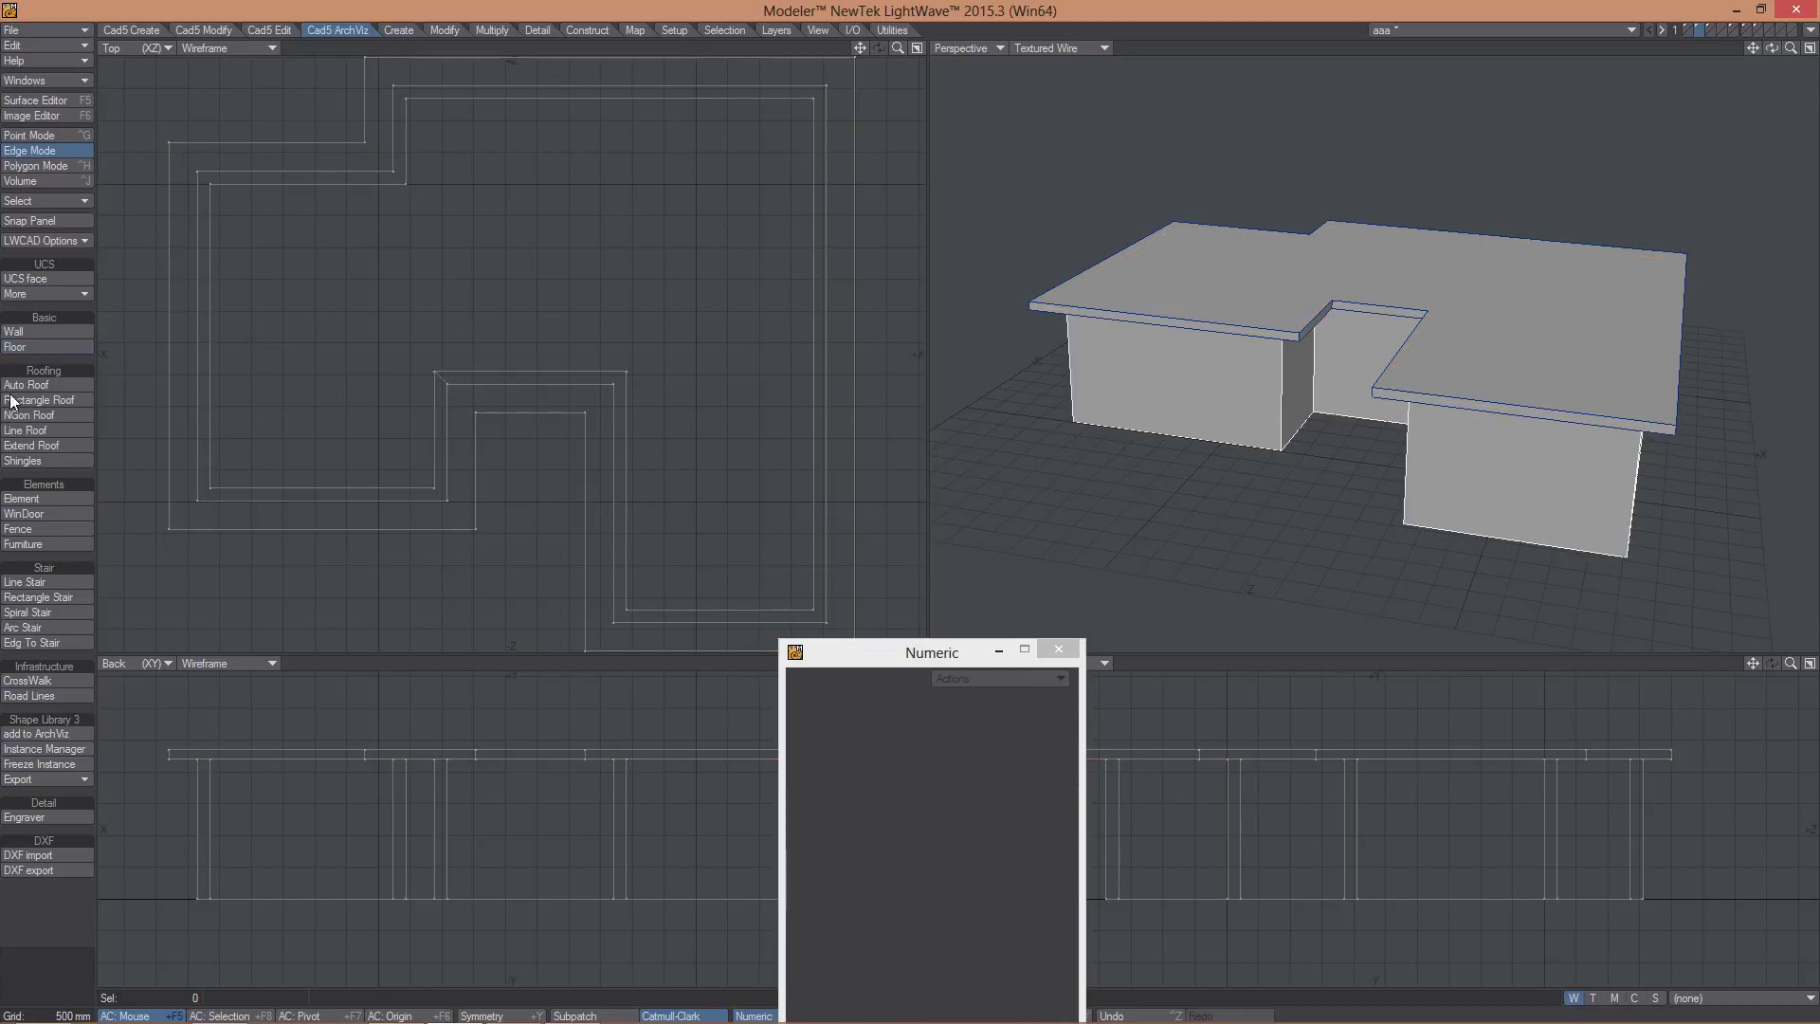
left_click(573, 306)
key("space")
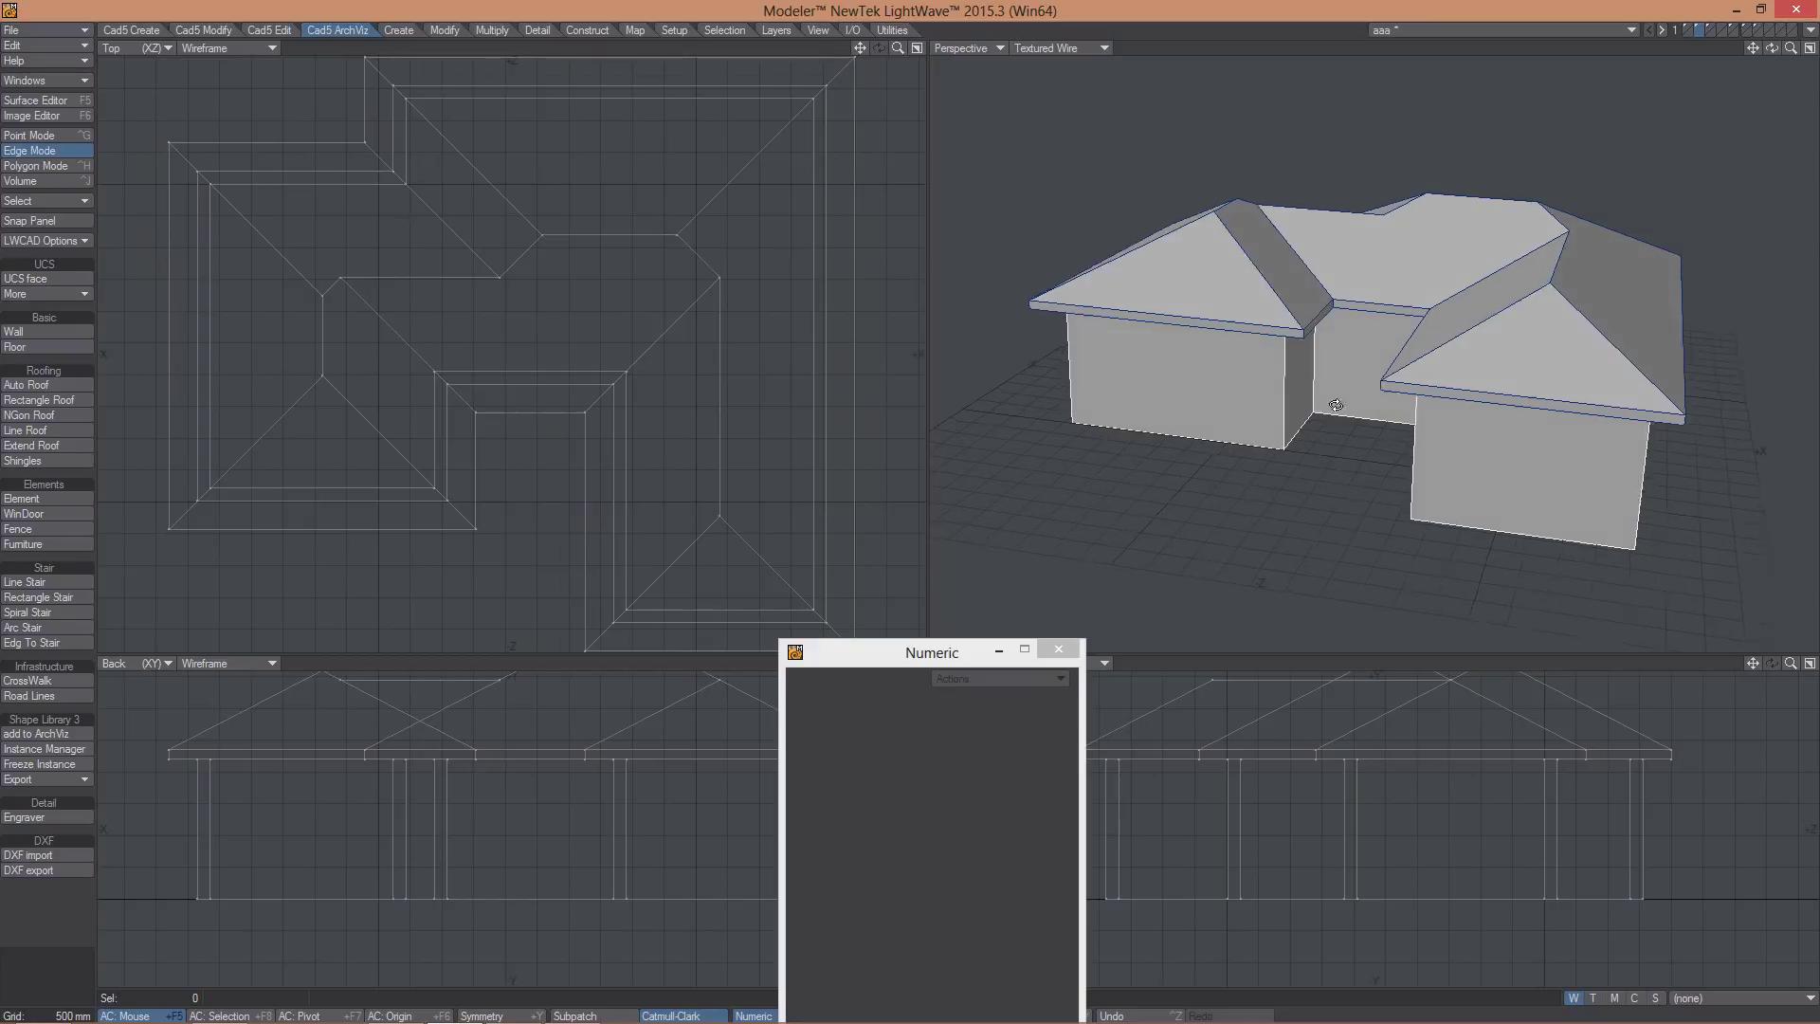
left_click_drag(1487, 357, 1504, 426, "alt")
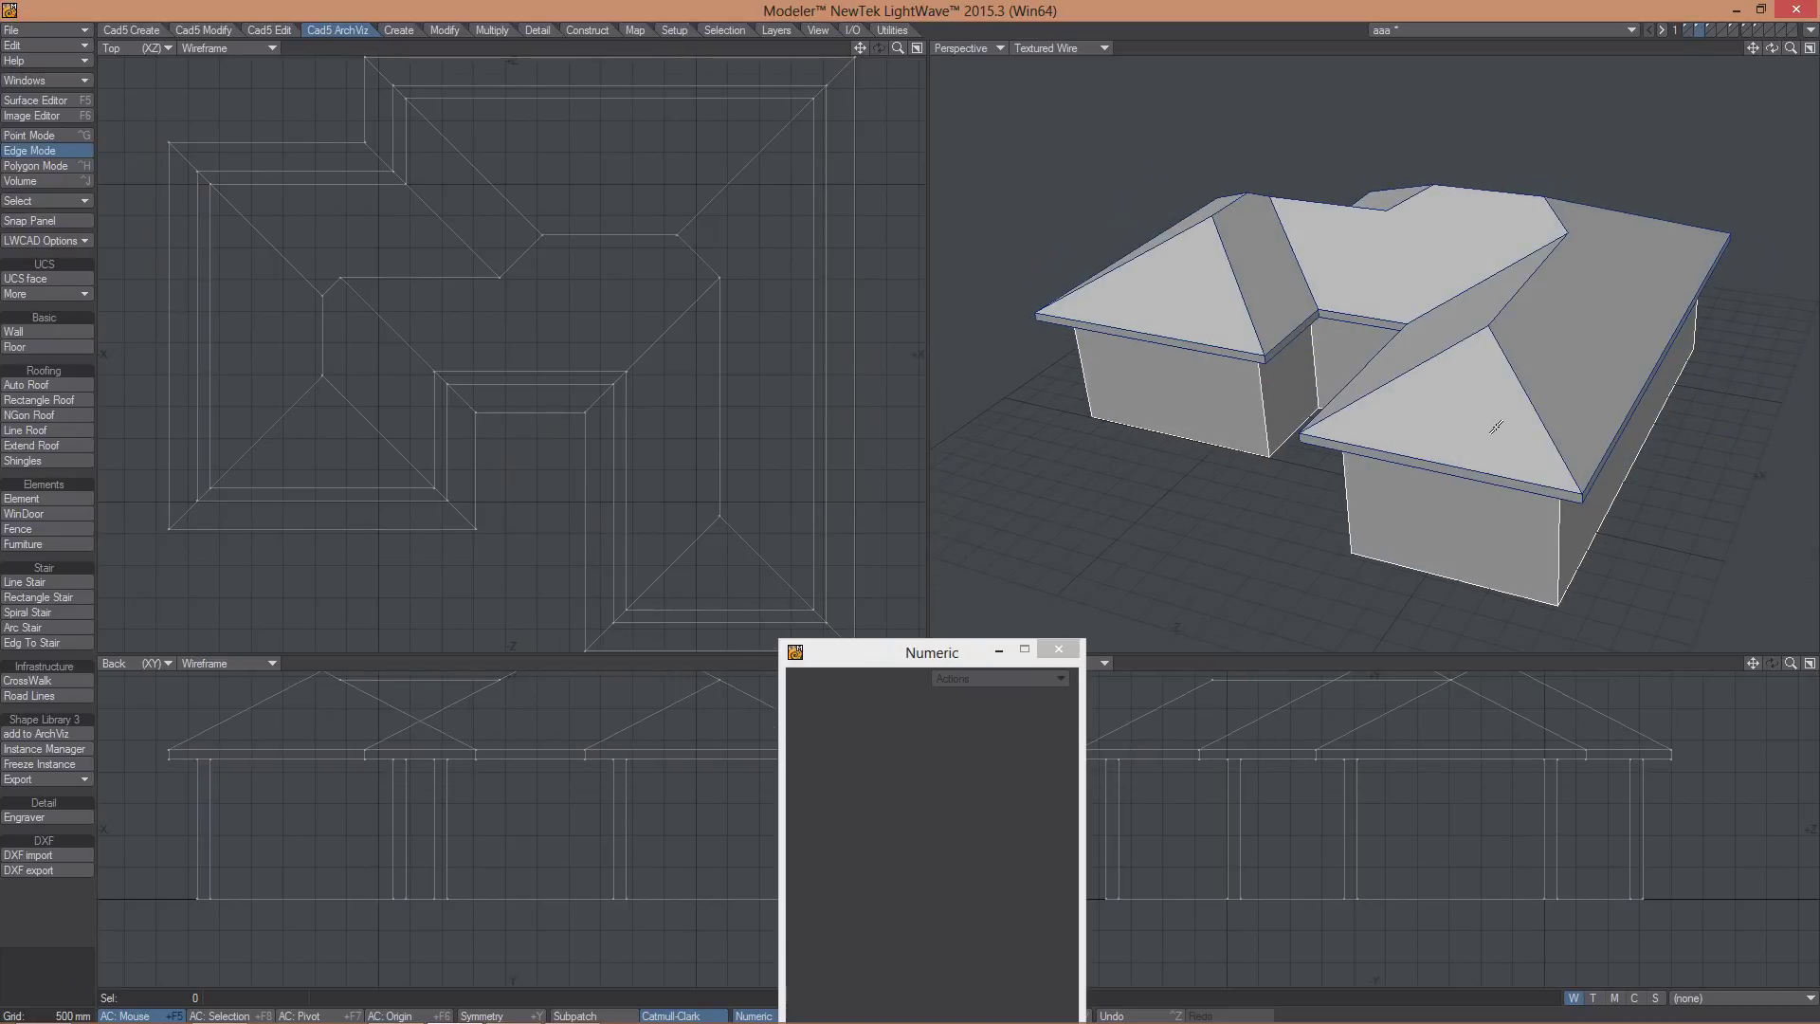
key("ctrl+z")
key("ctrl+h")
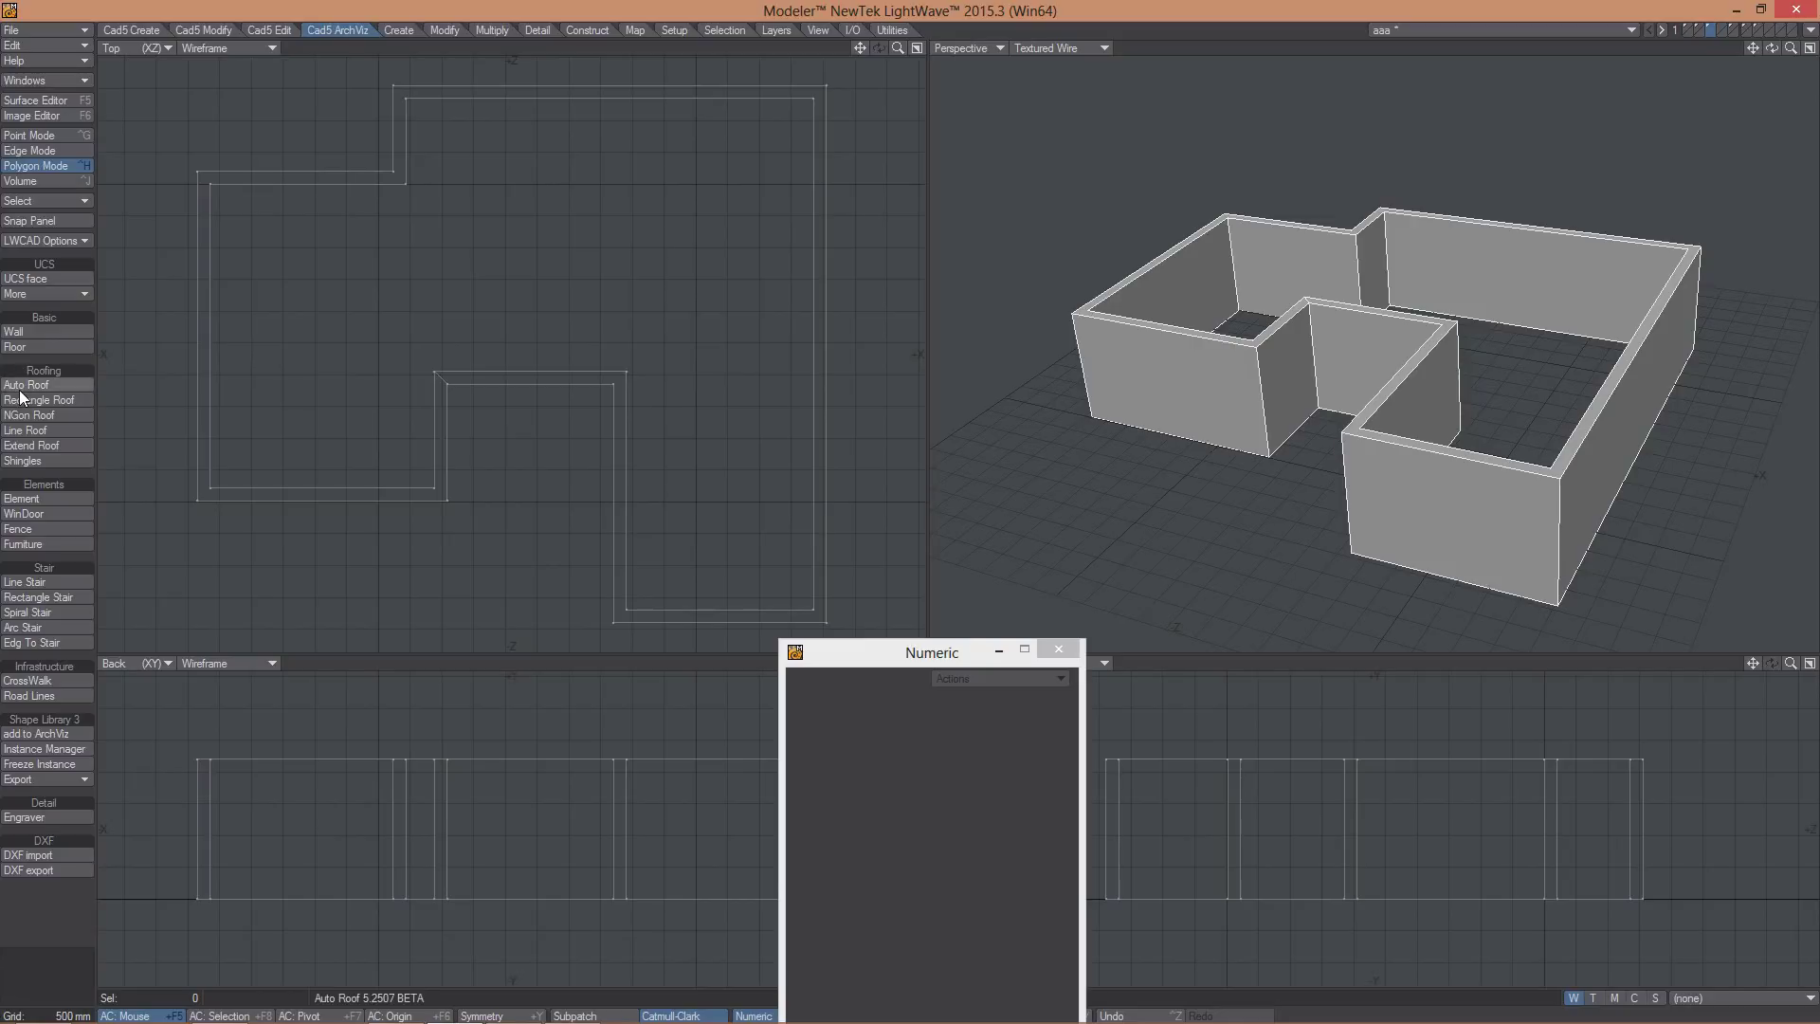
- Generate a 27.3° hip roof over the walls and select all its connected roof polygons
left_click(20, 389)
left_click(474, 275)
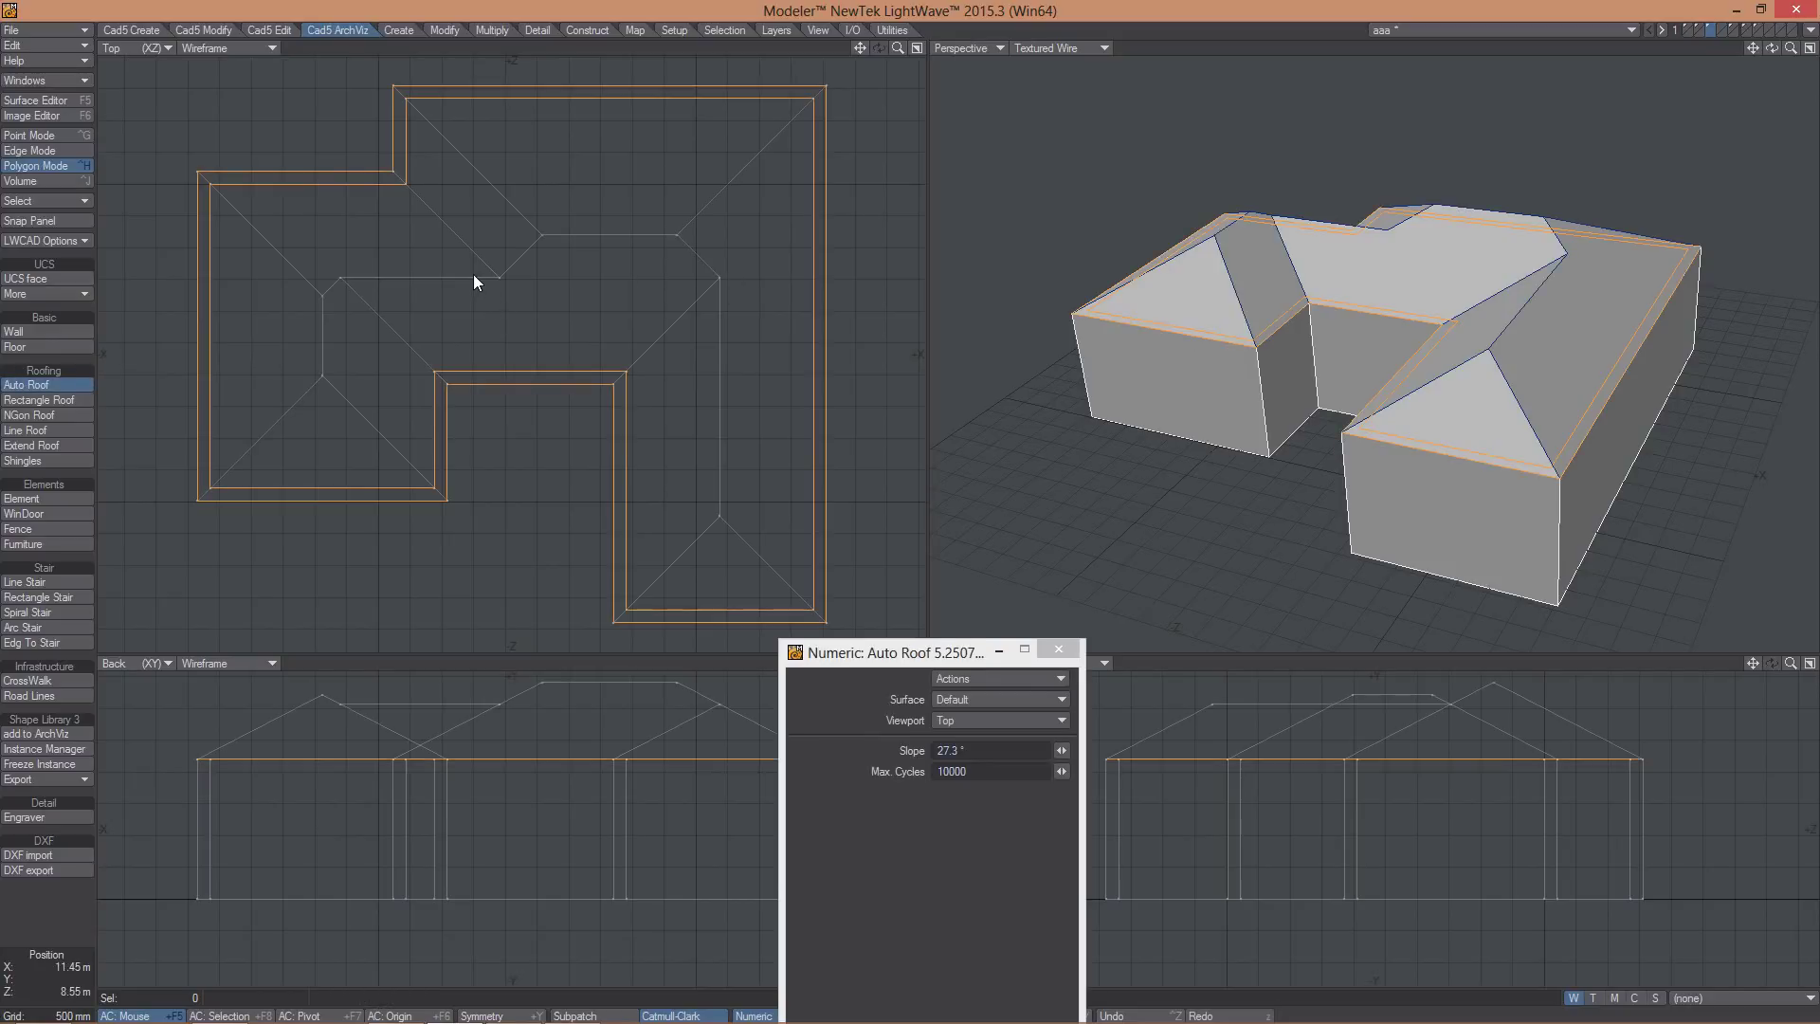
left_click_drag(1345, 285, 1340, 248, "alt")
key("space")
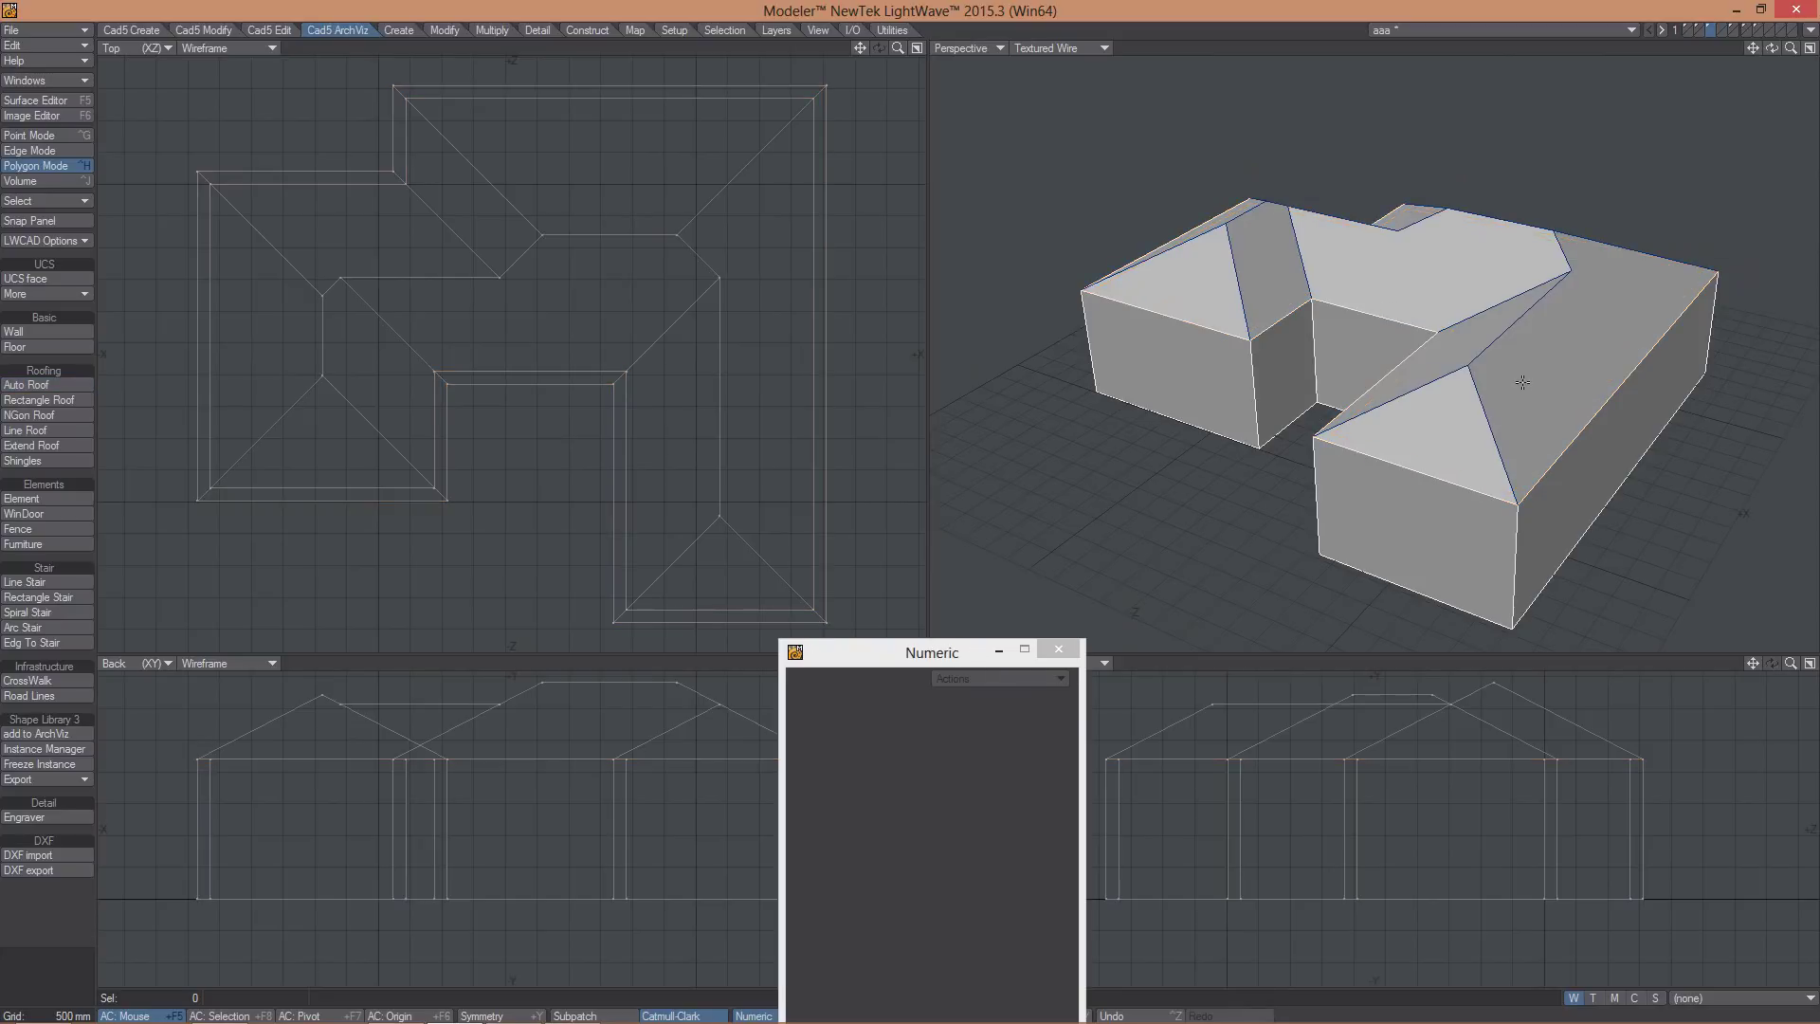
left_click(1517, 370)
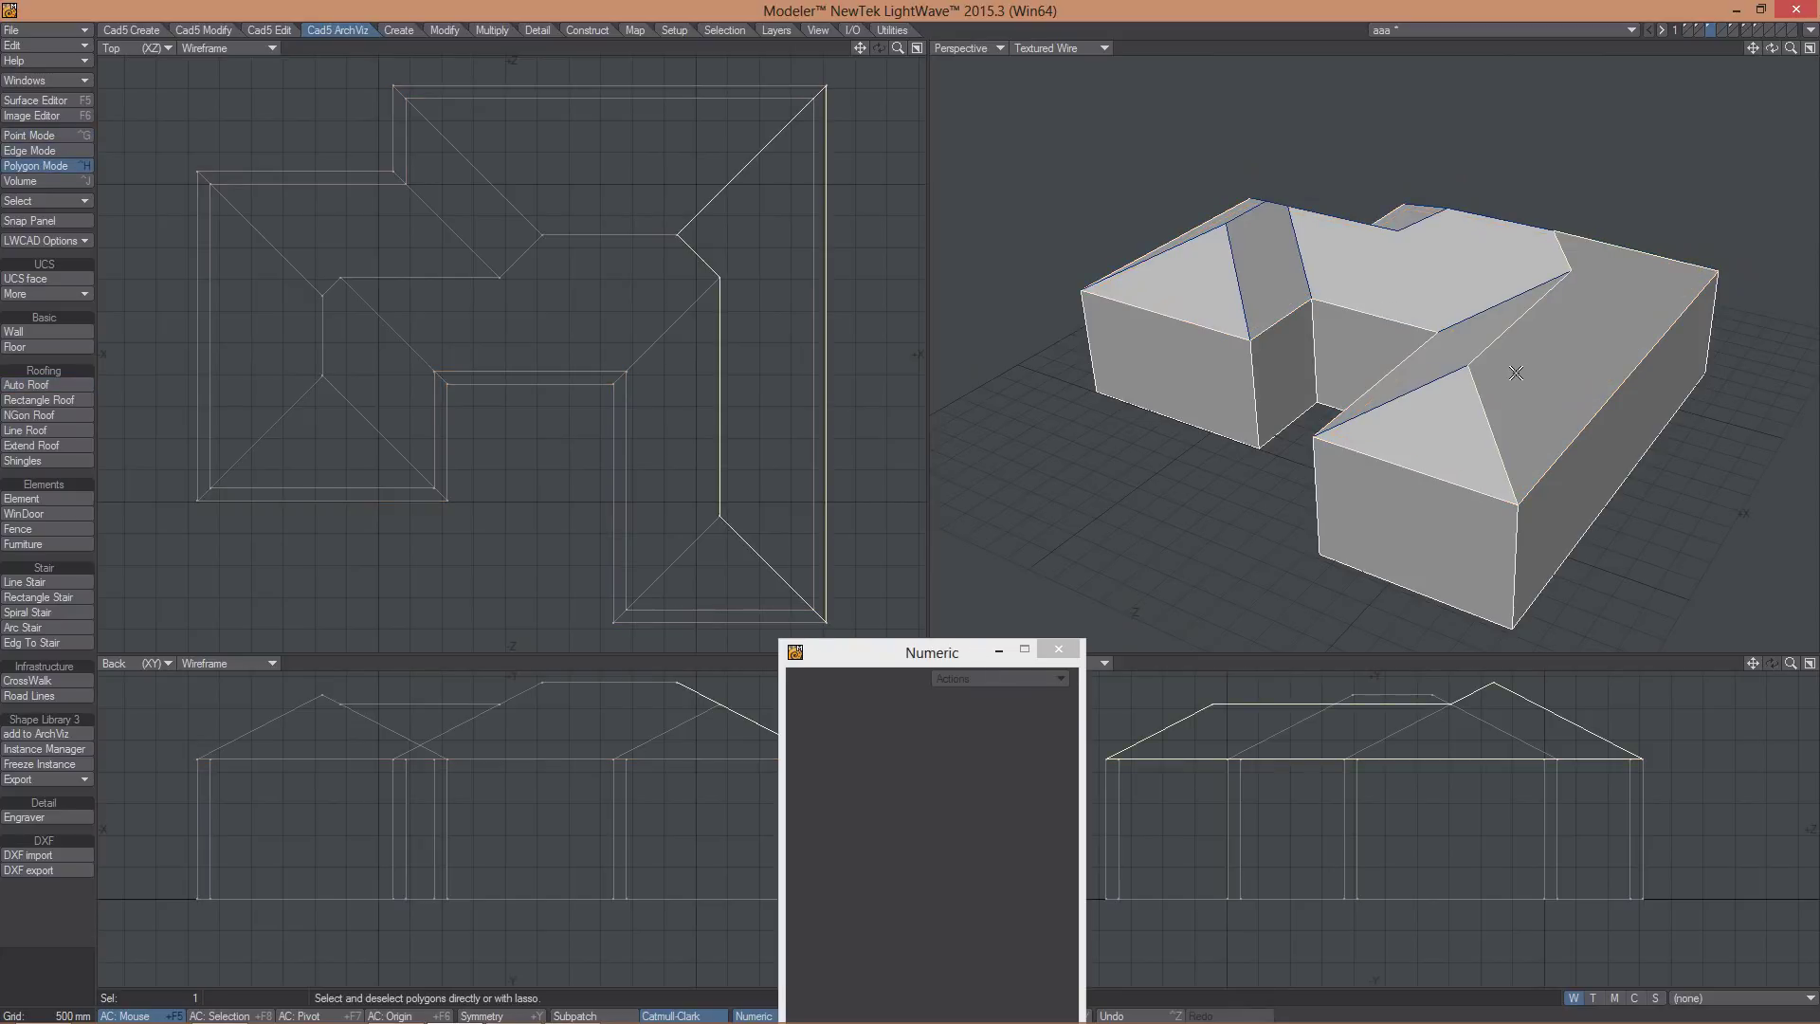
key("]")
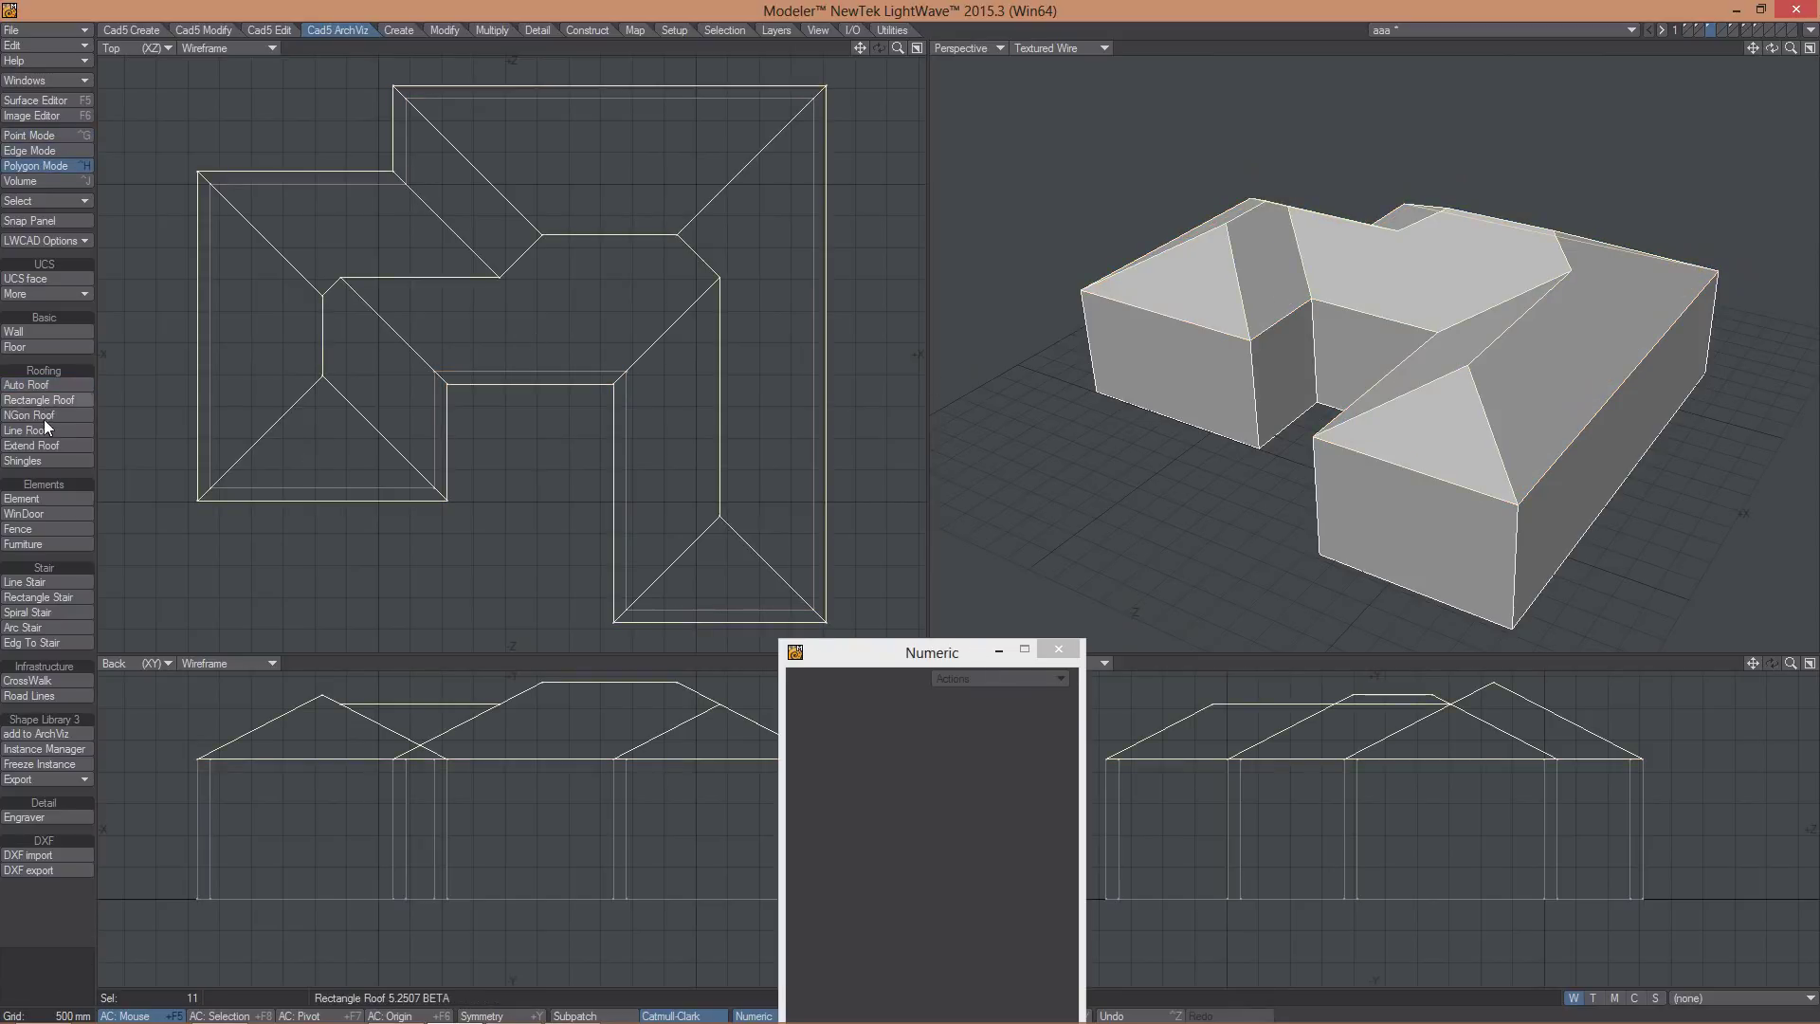
left_click_drag(715, 332, 554, 327, "alt")
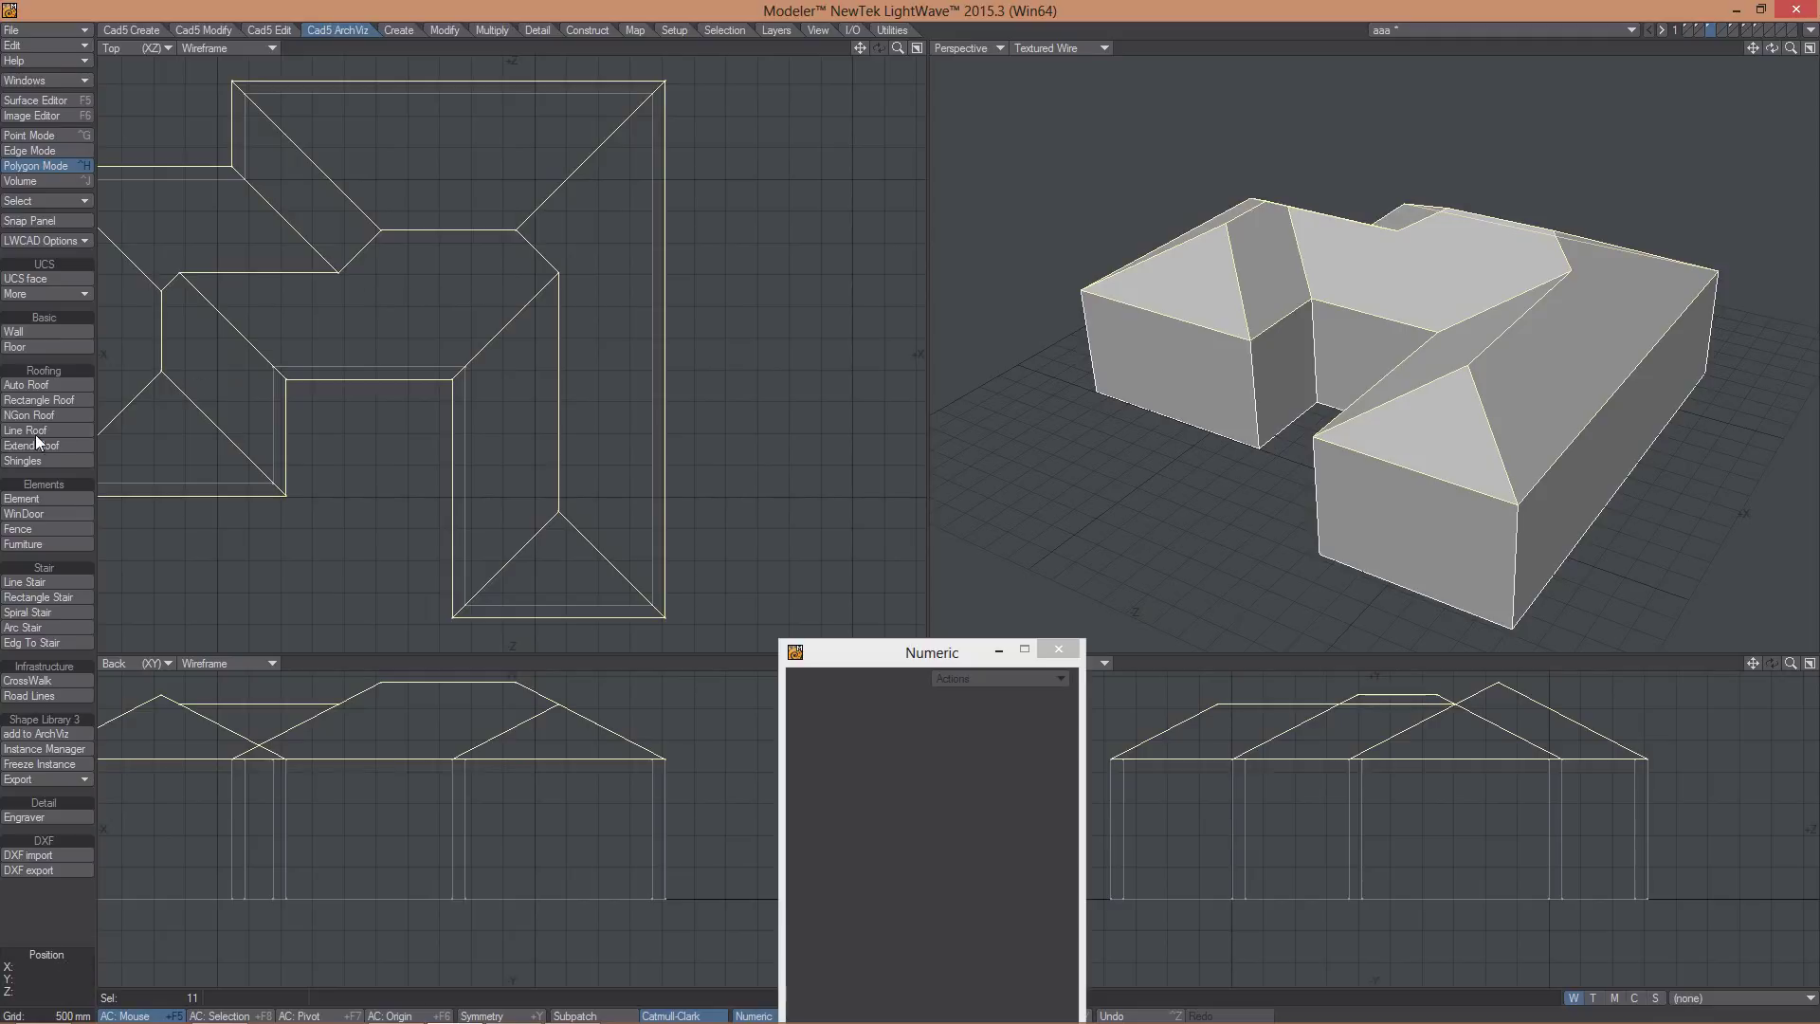
- Draw a rectangle roof beside the main roof, raised to the wall tops, 2.7 m long and 3.3 m wide
left_click(18, 401)
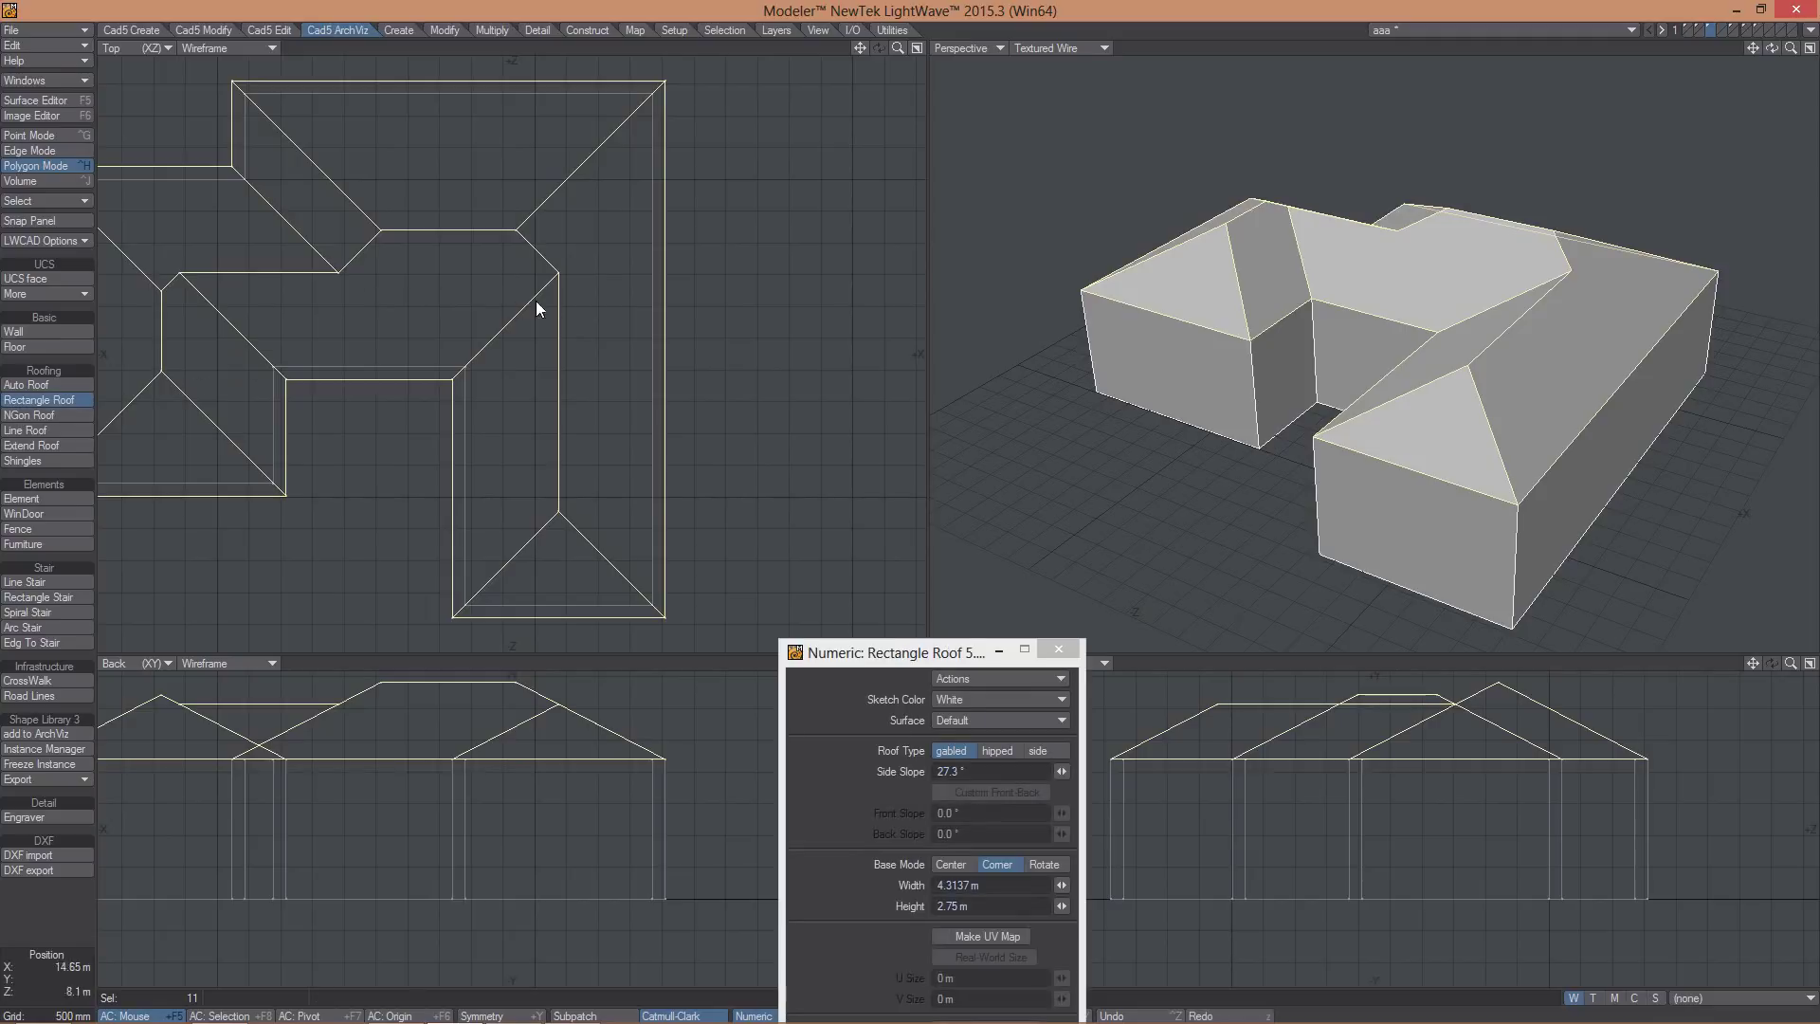
left_click_drag(764, 198, 538, 329)
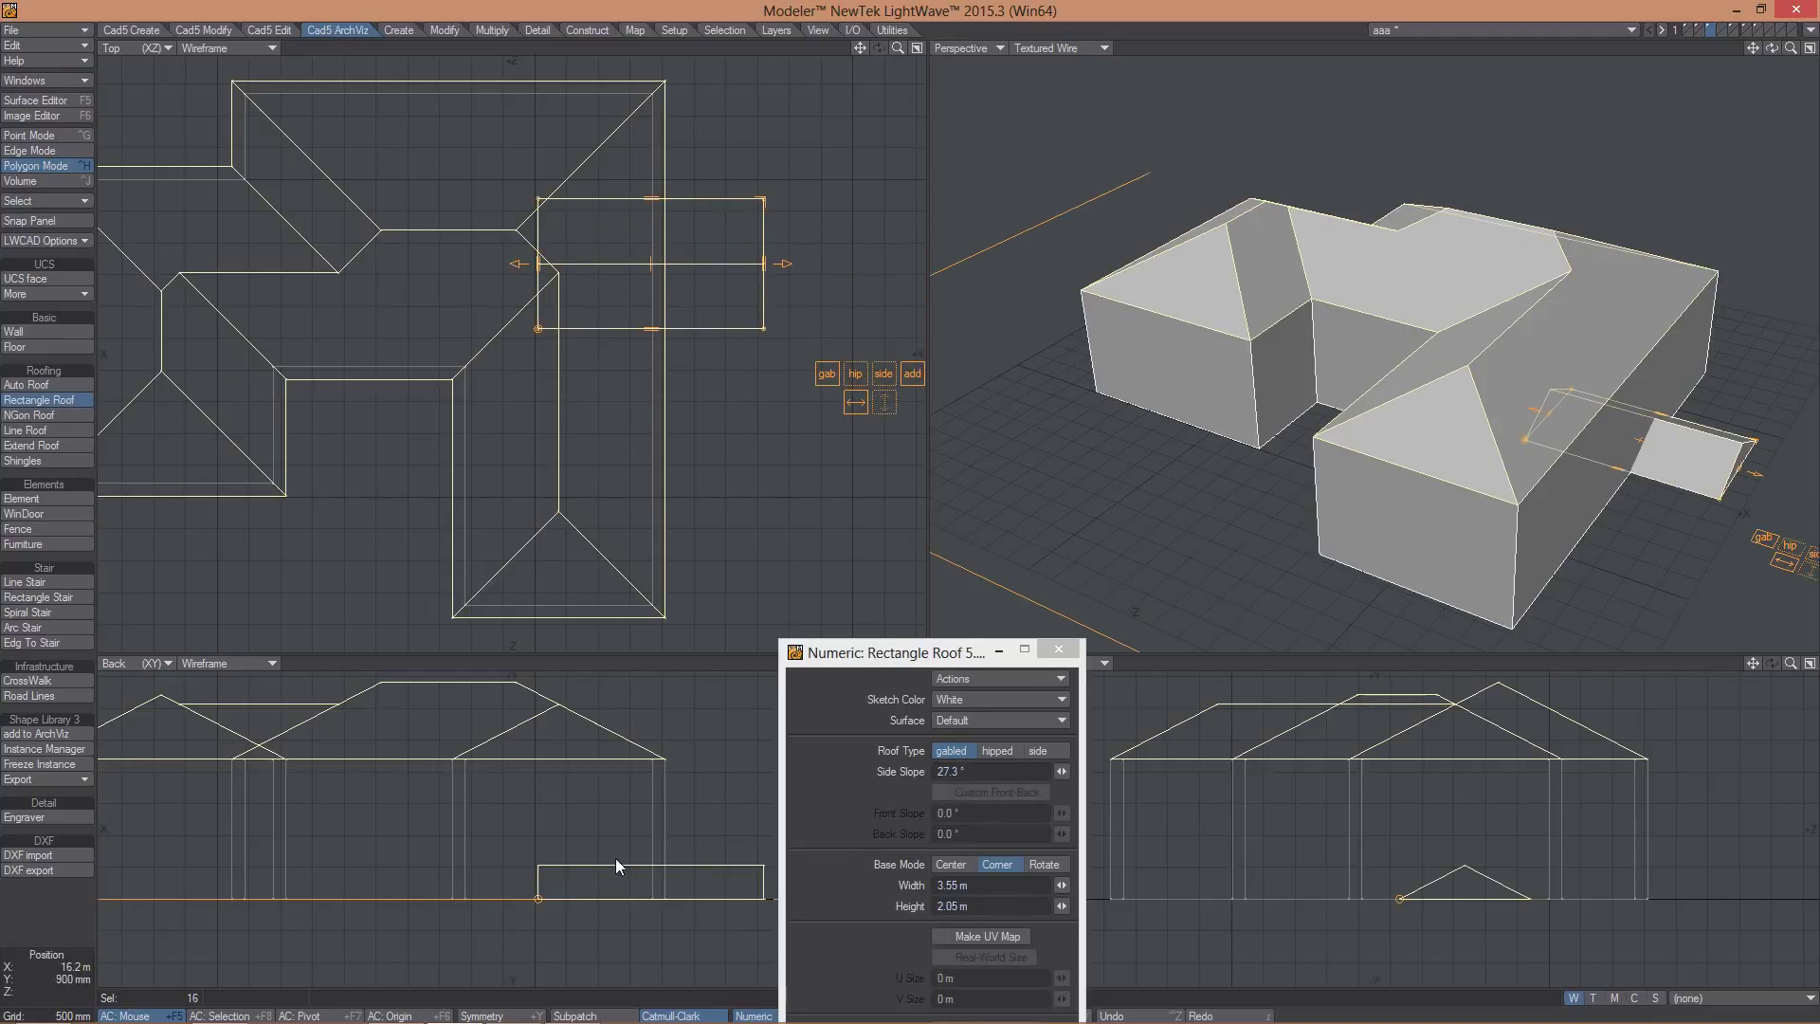
left_click_drag(616, 835, 617, 769)
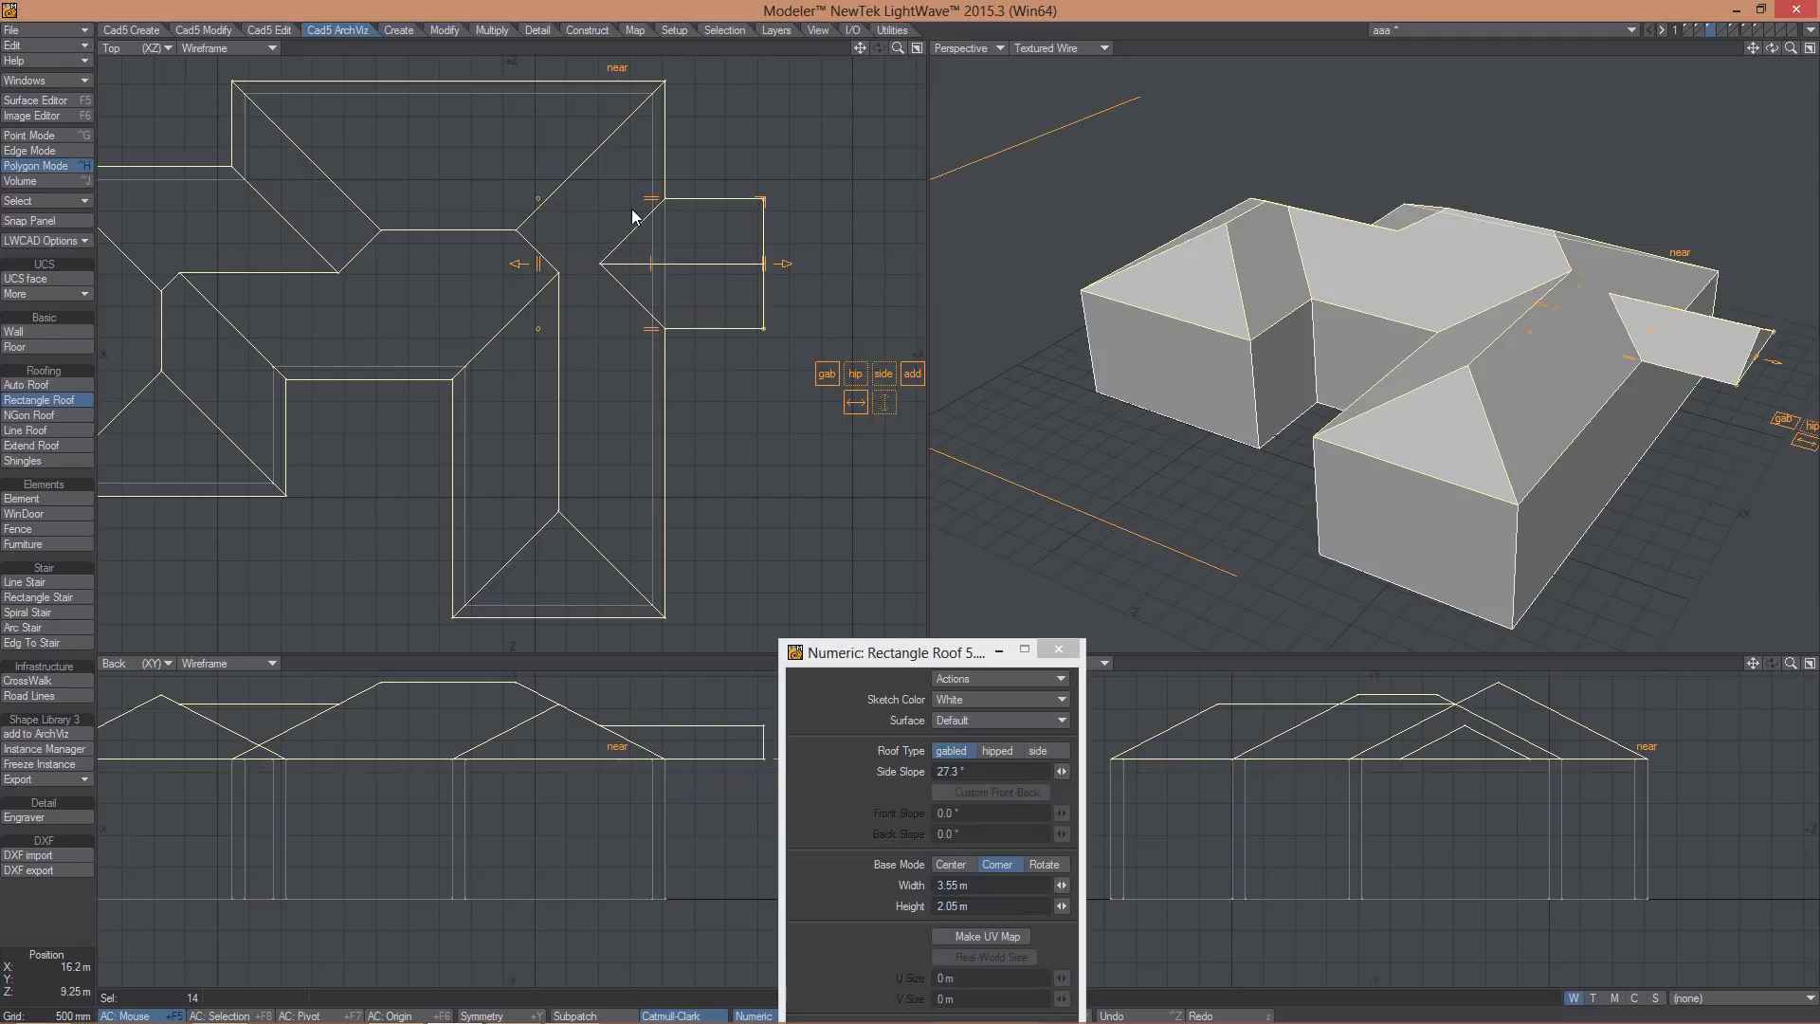
left_click_drag(658, 197, 670, 164)
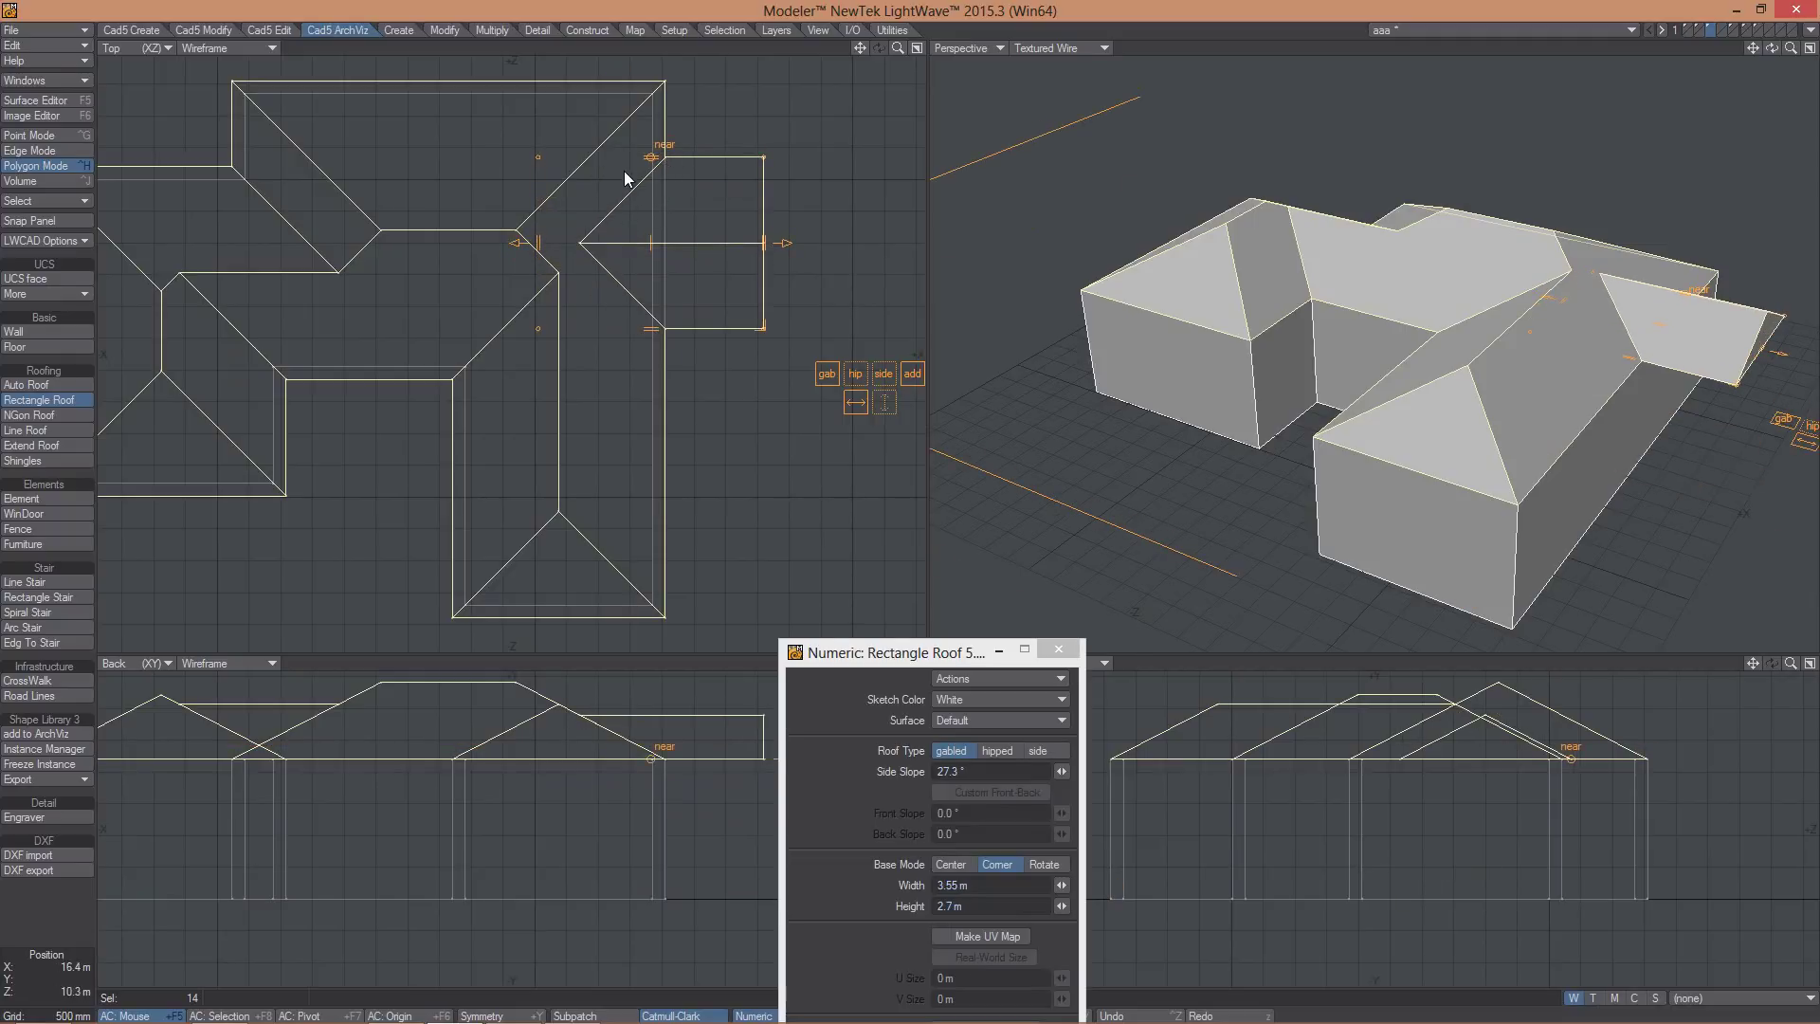
left_click_drag(516, 246, 557, 242)
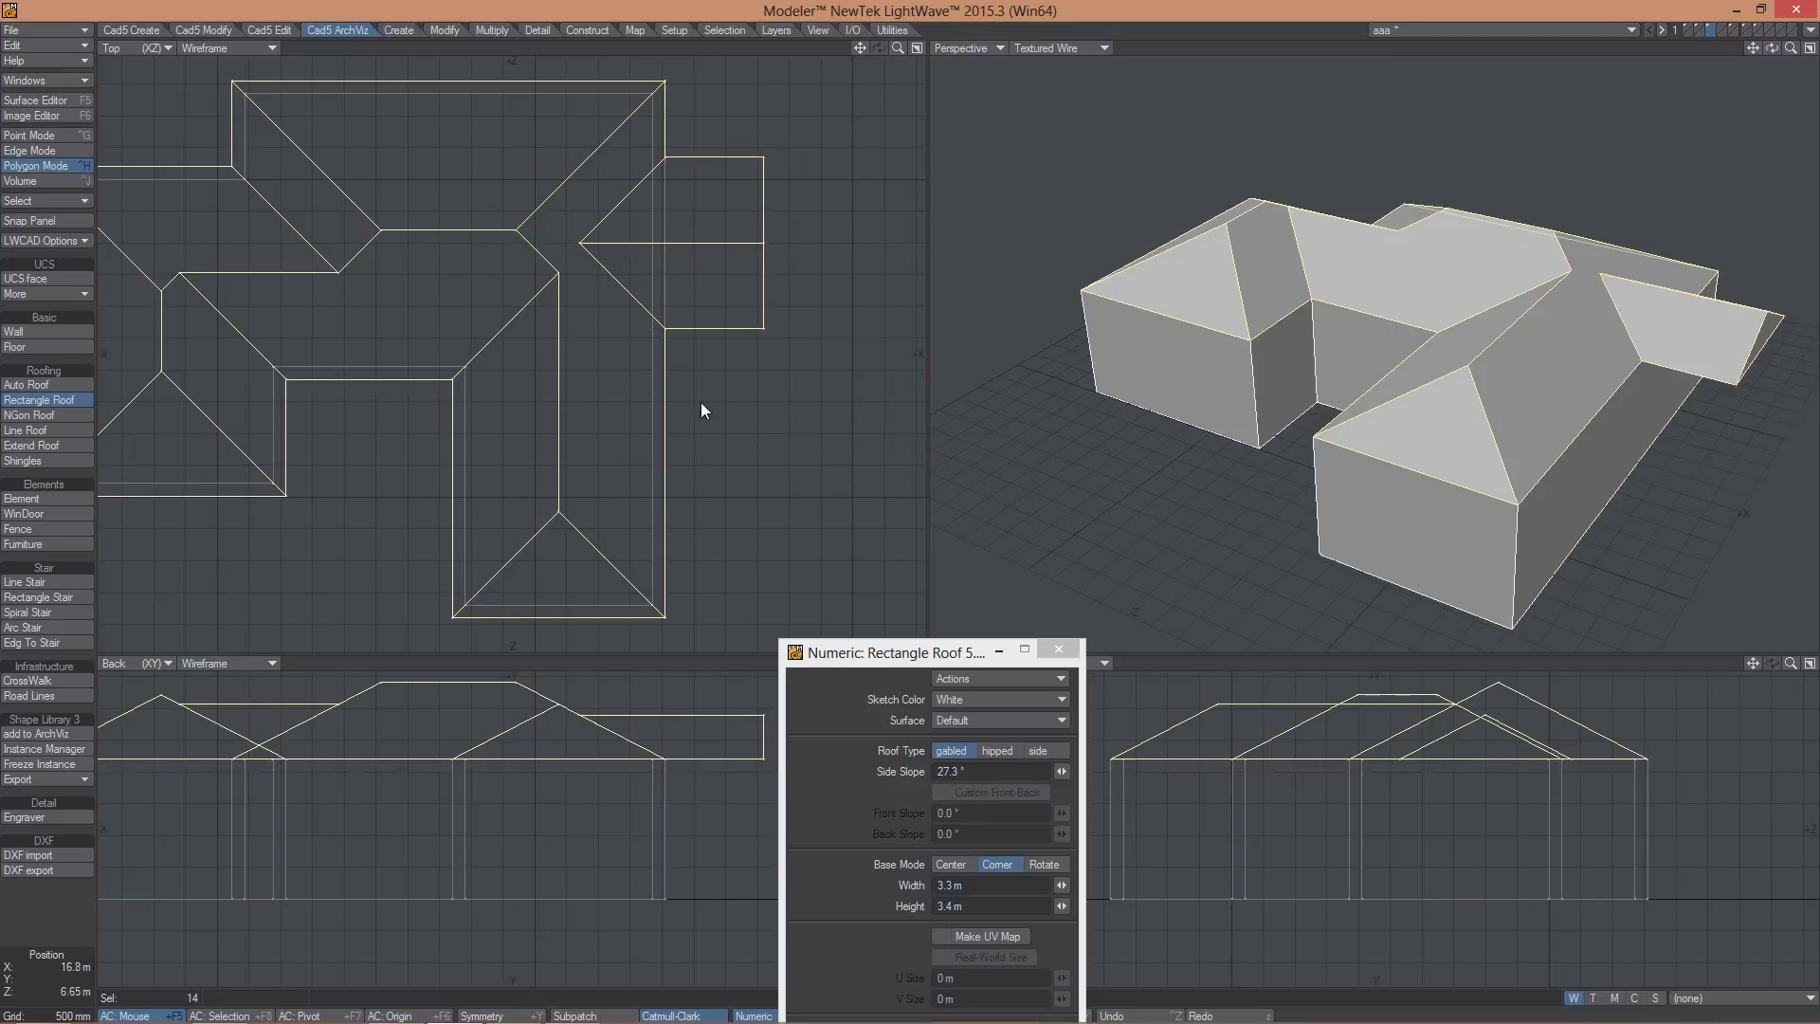
- Add a second rectangle roof lower down, raised and stretched into the main roof, 3.3 m wide
left_click_drag(751, 384, 560, 547)
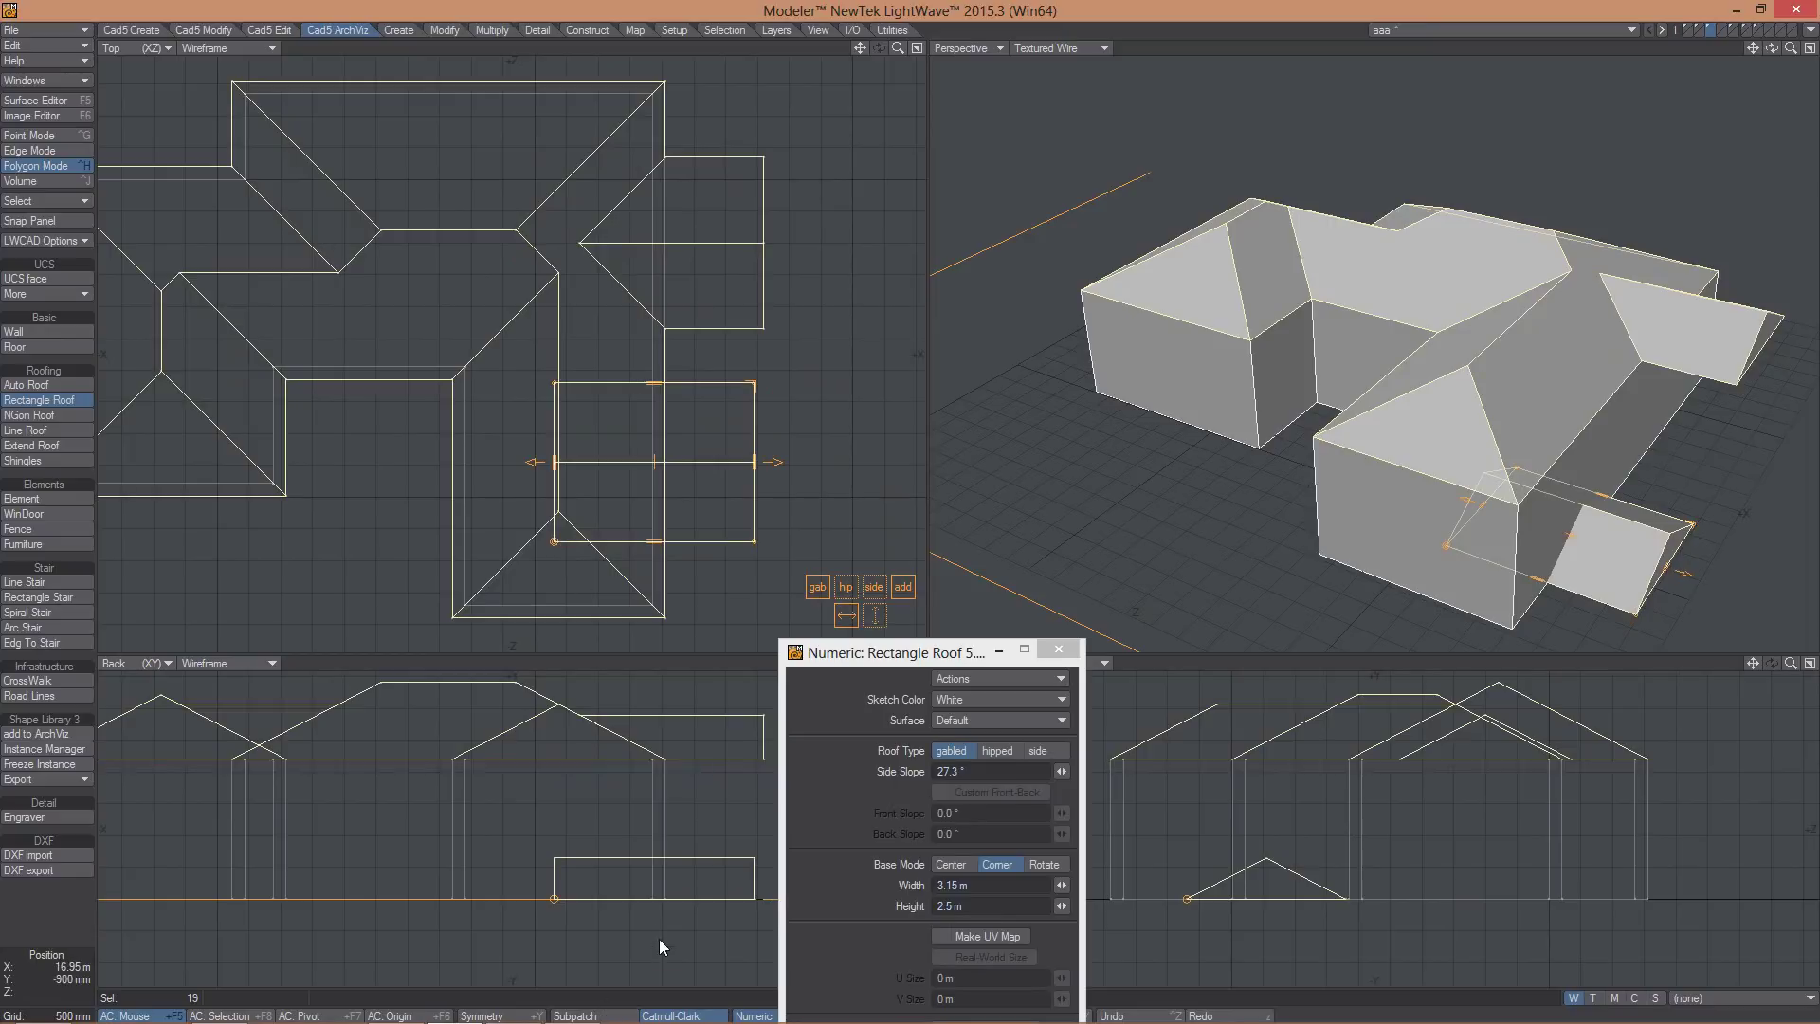
left_click_drag(657, 938, 637, 758)
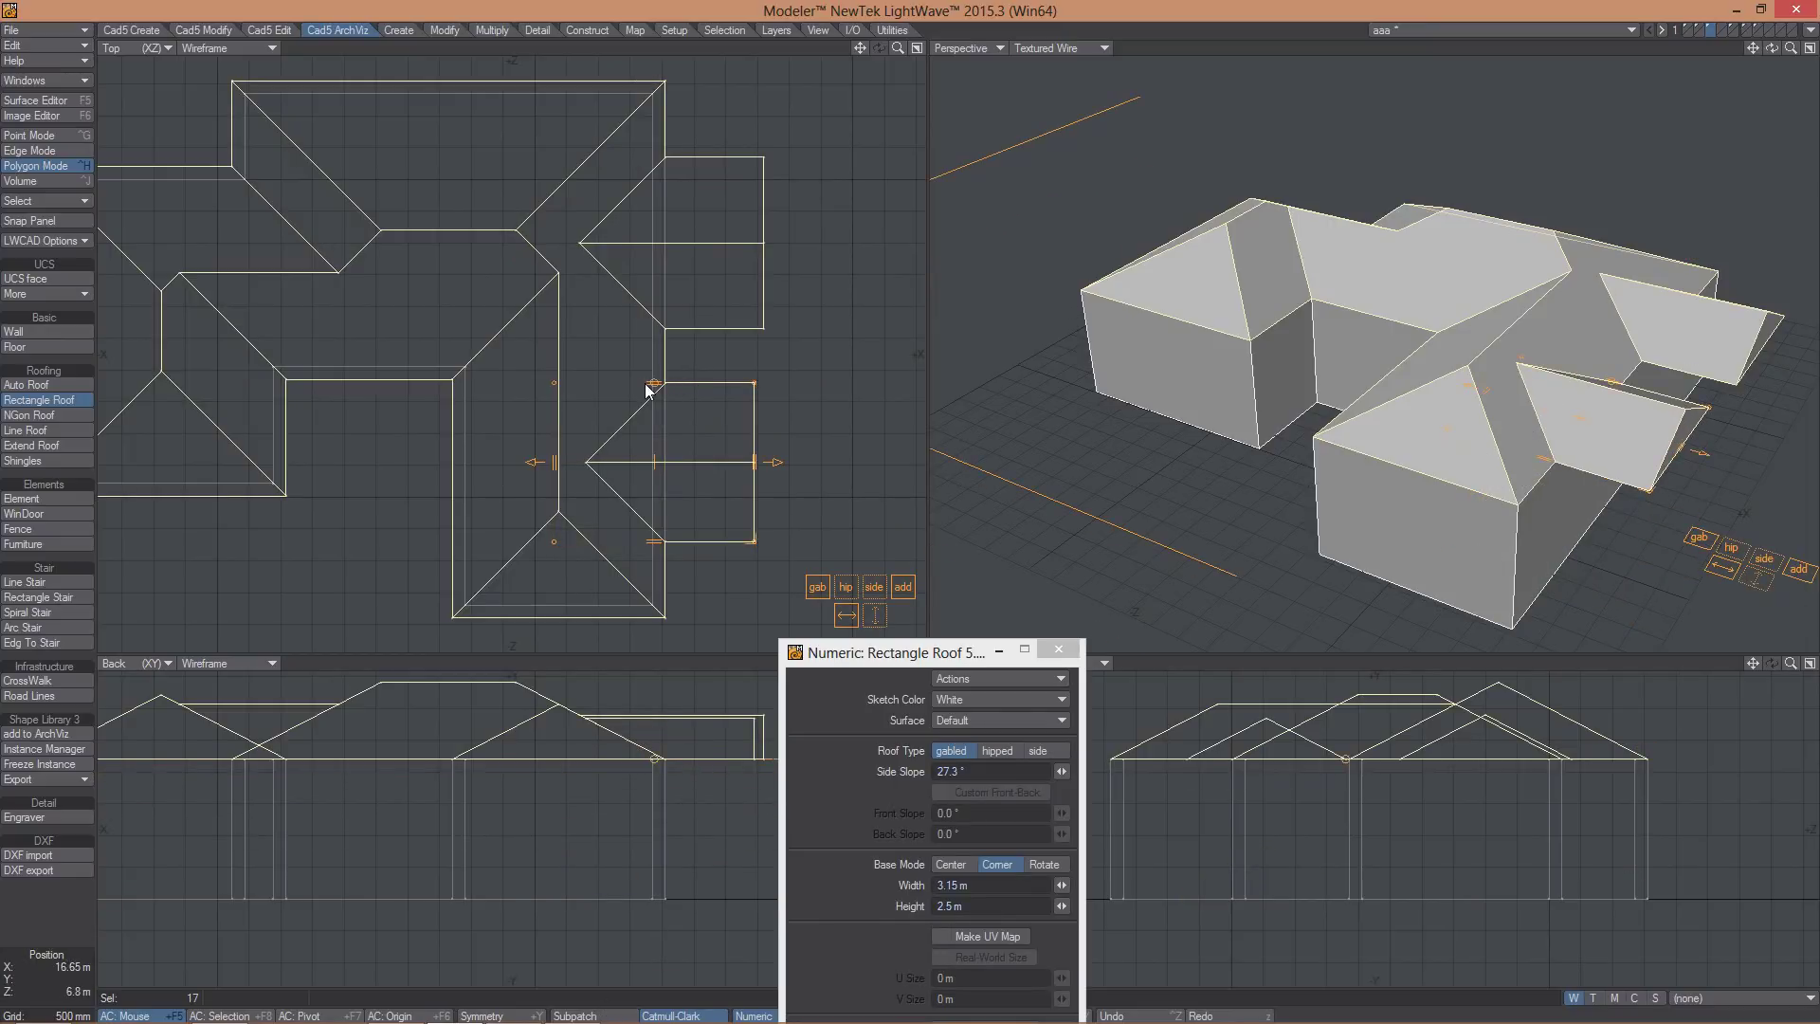
left_click_drag(736, 425, 804, 412)
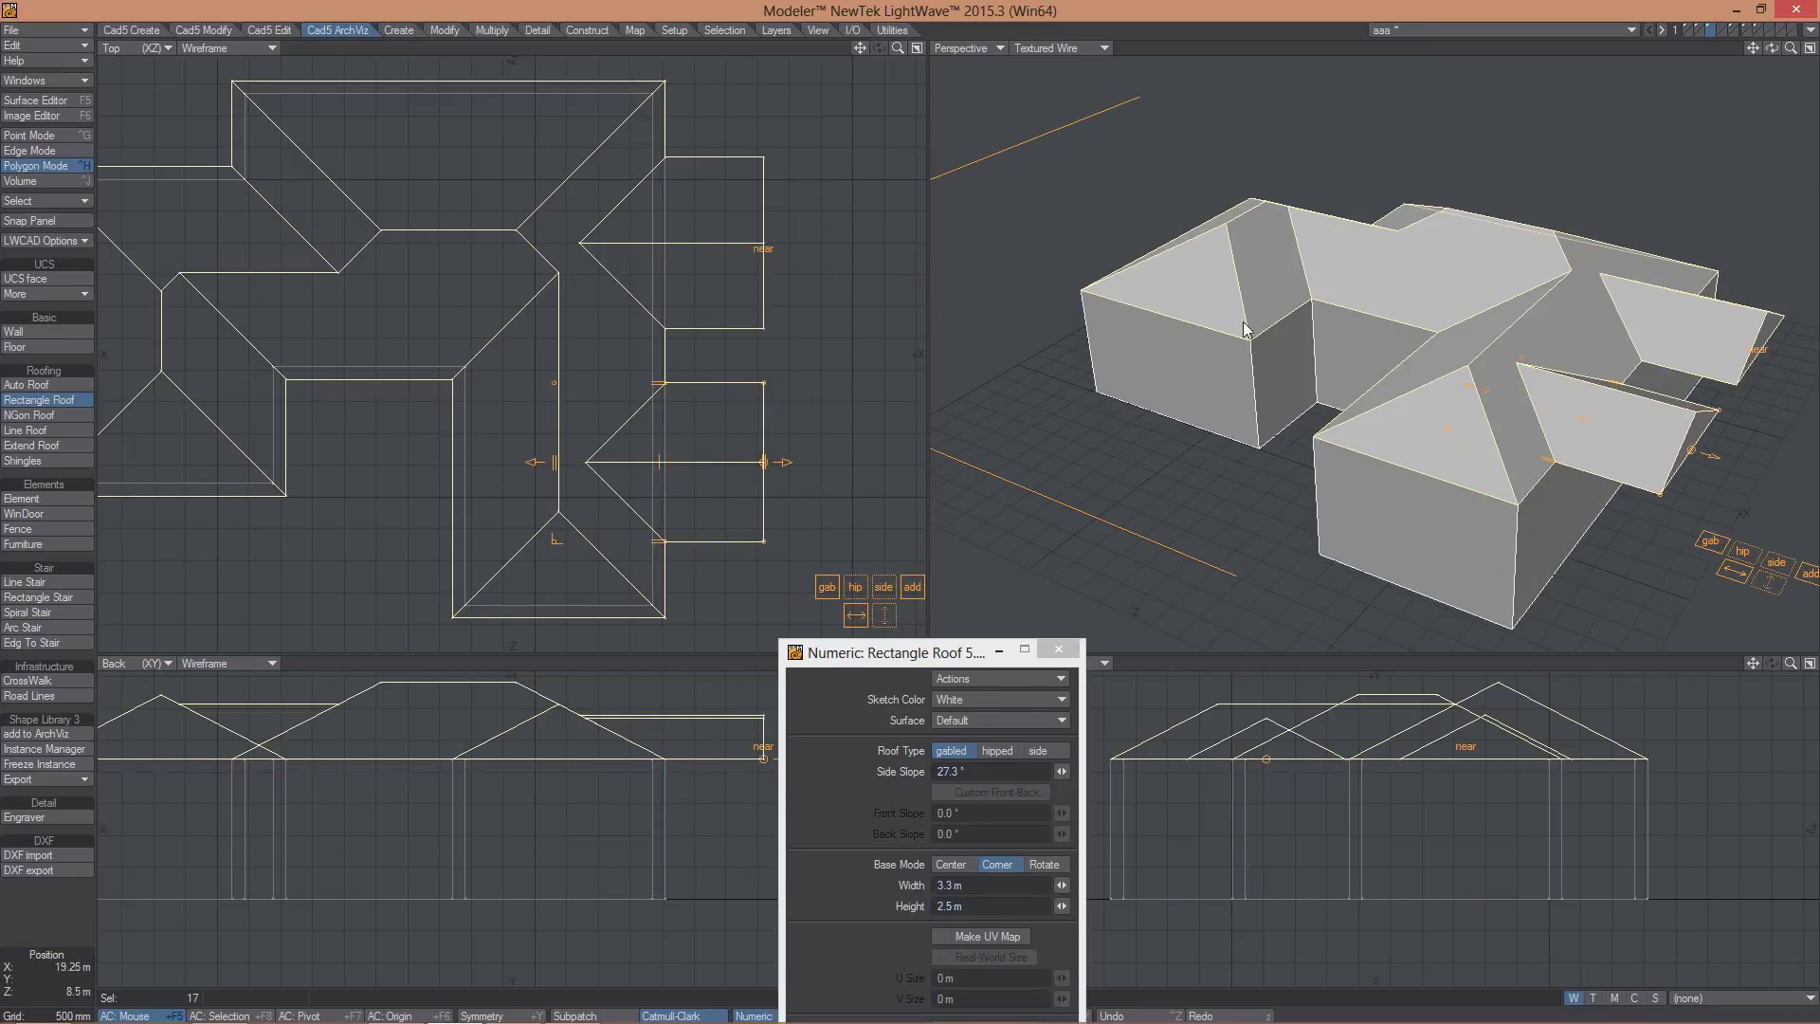
left_click_drag(1588, 440, 1469, 454, "alt")
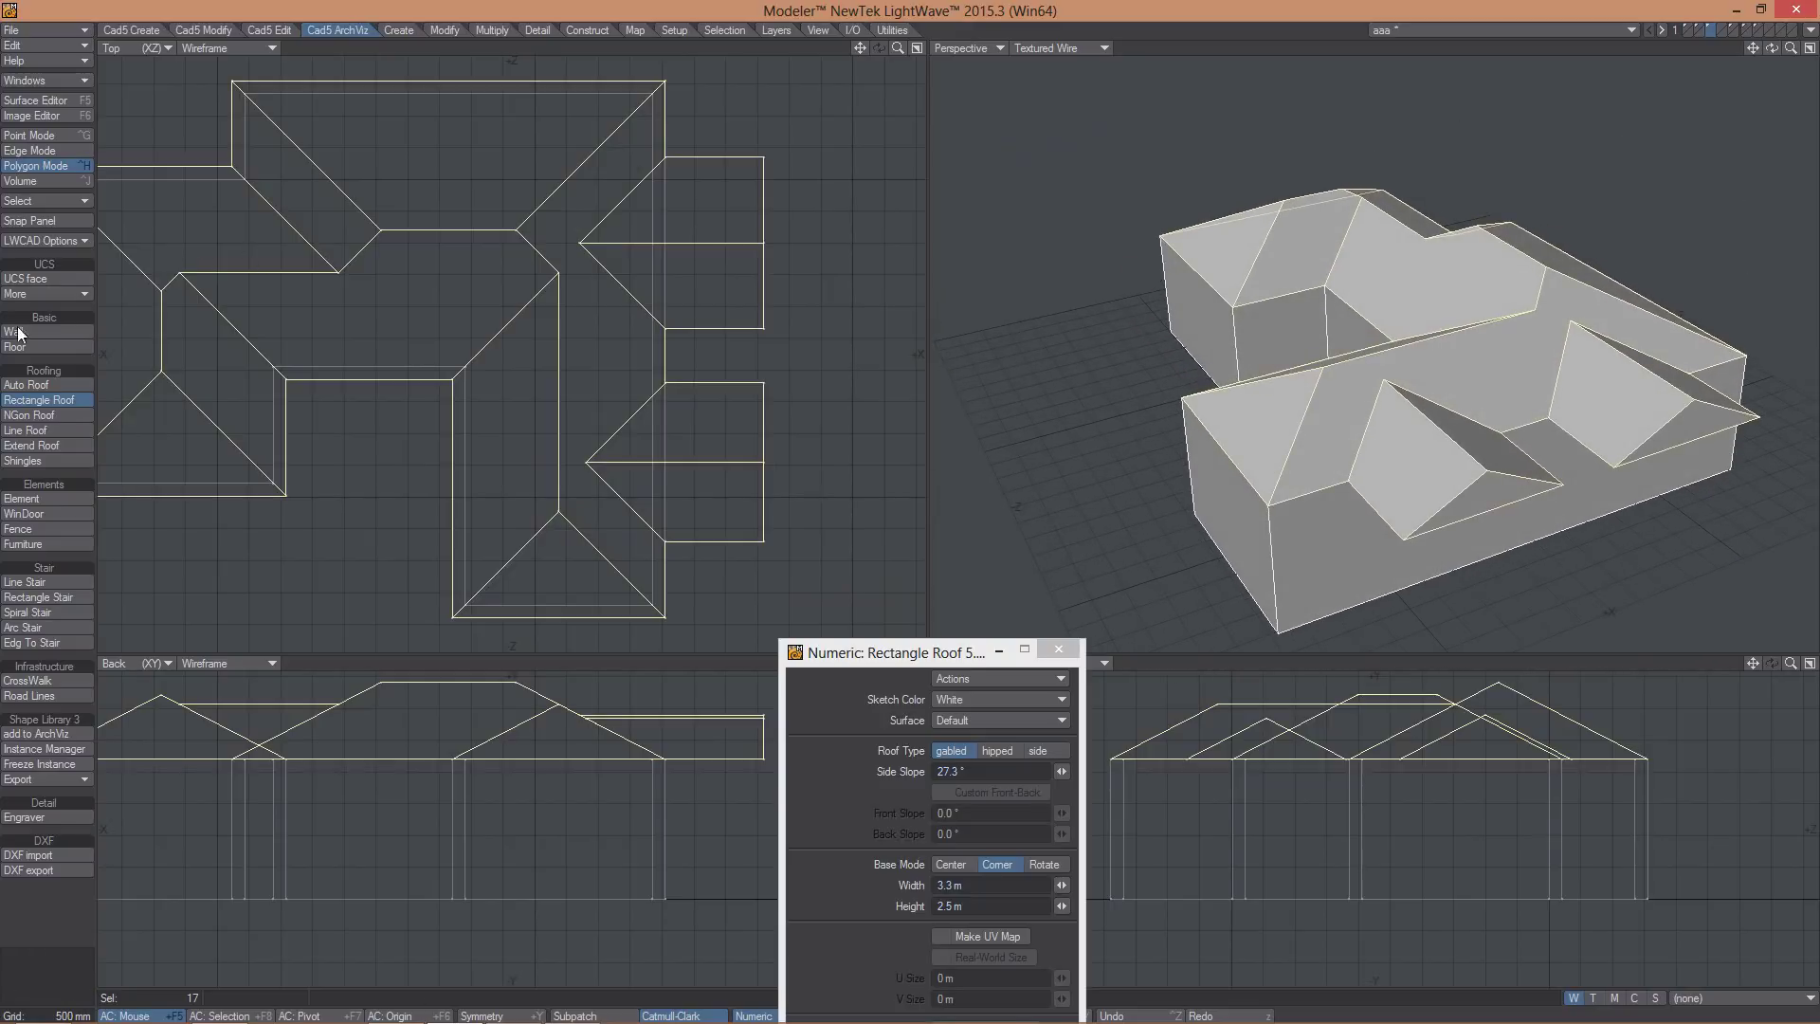
left_click(45, 445)
- Extend the roofs with 455 mm eaves 64 mm thick, then drop the tool and deselect
left_click(455, 342)
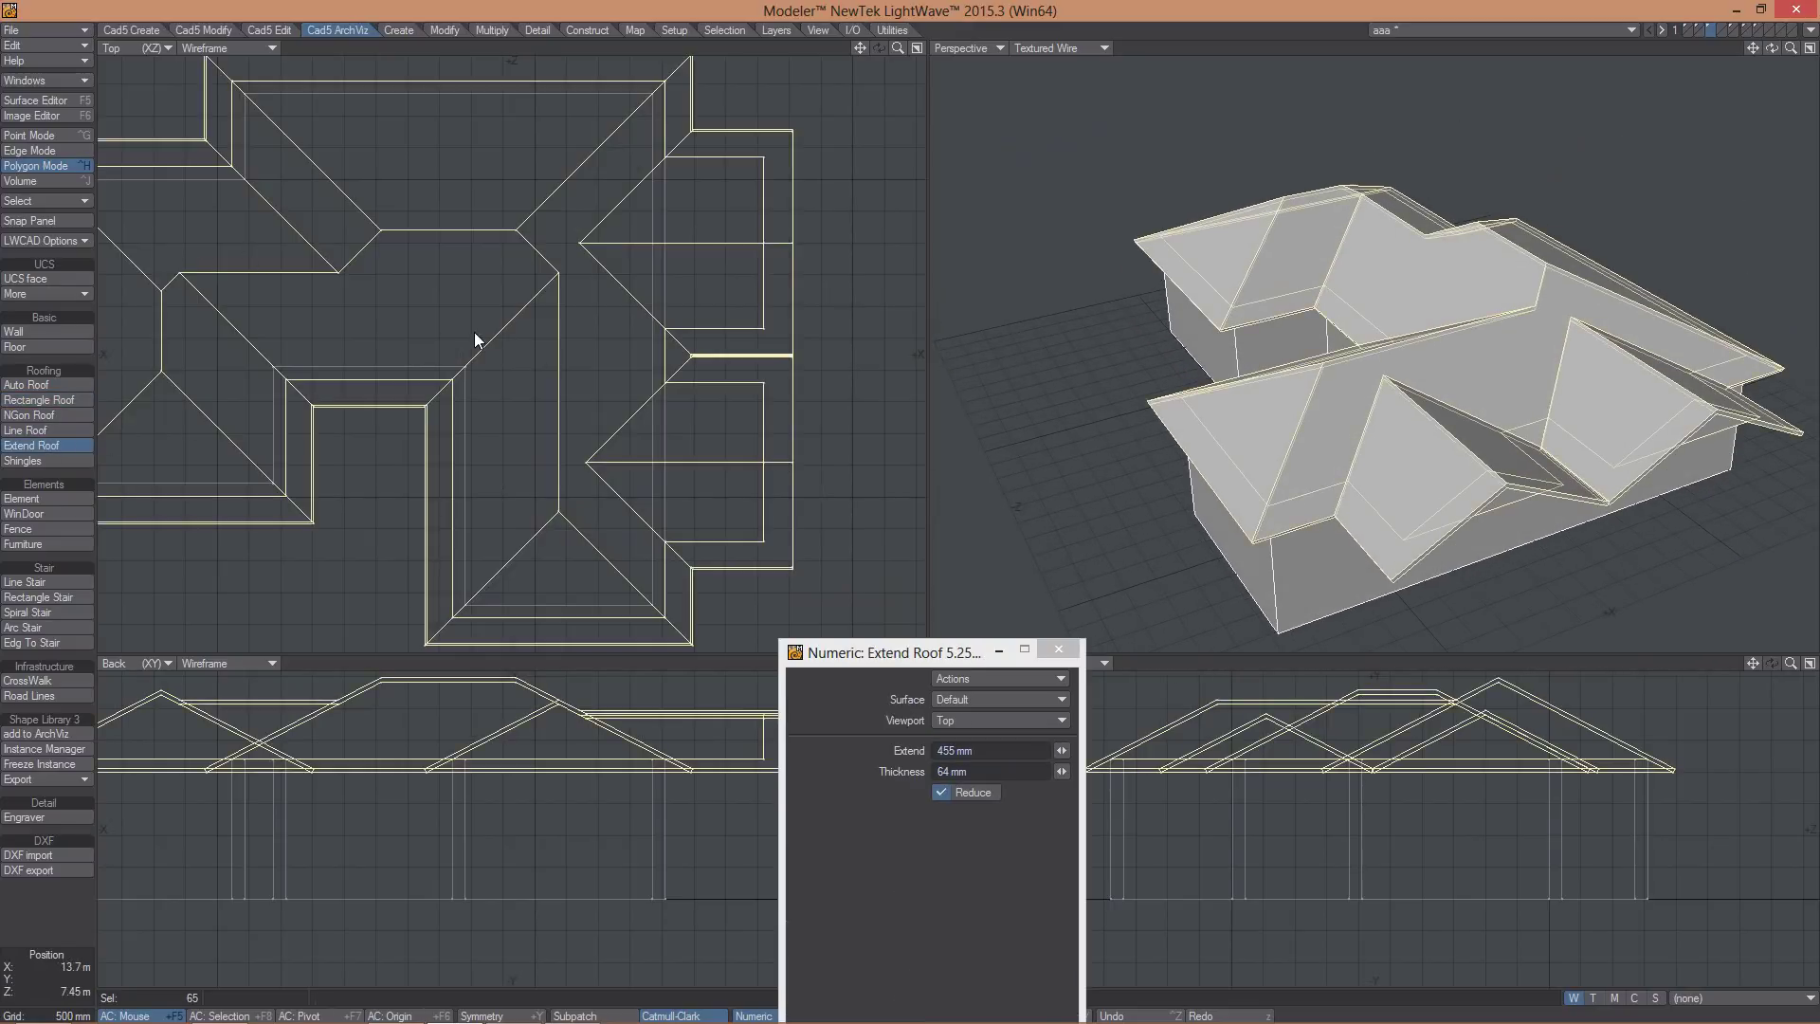
left_click_drag(1441, 409, 1373, 276, "alt")
key("space")
left_click(44, 980)
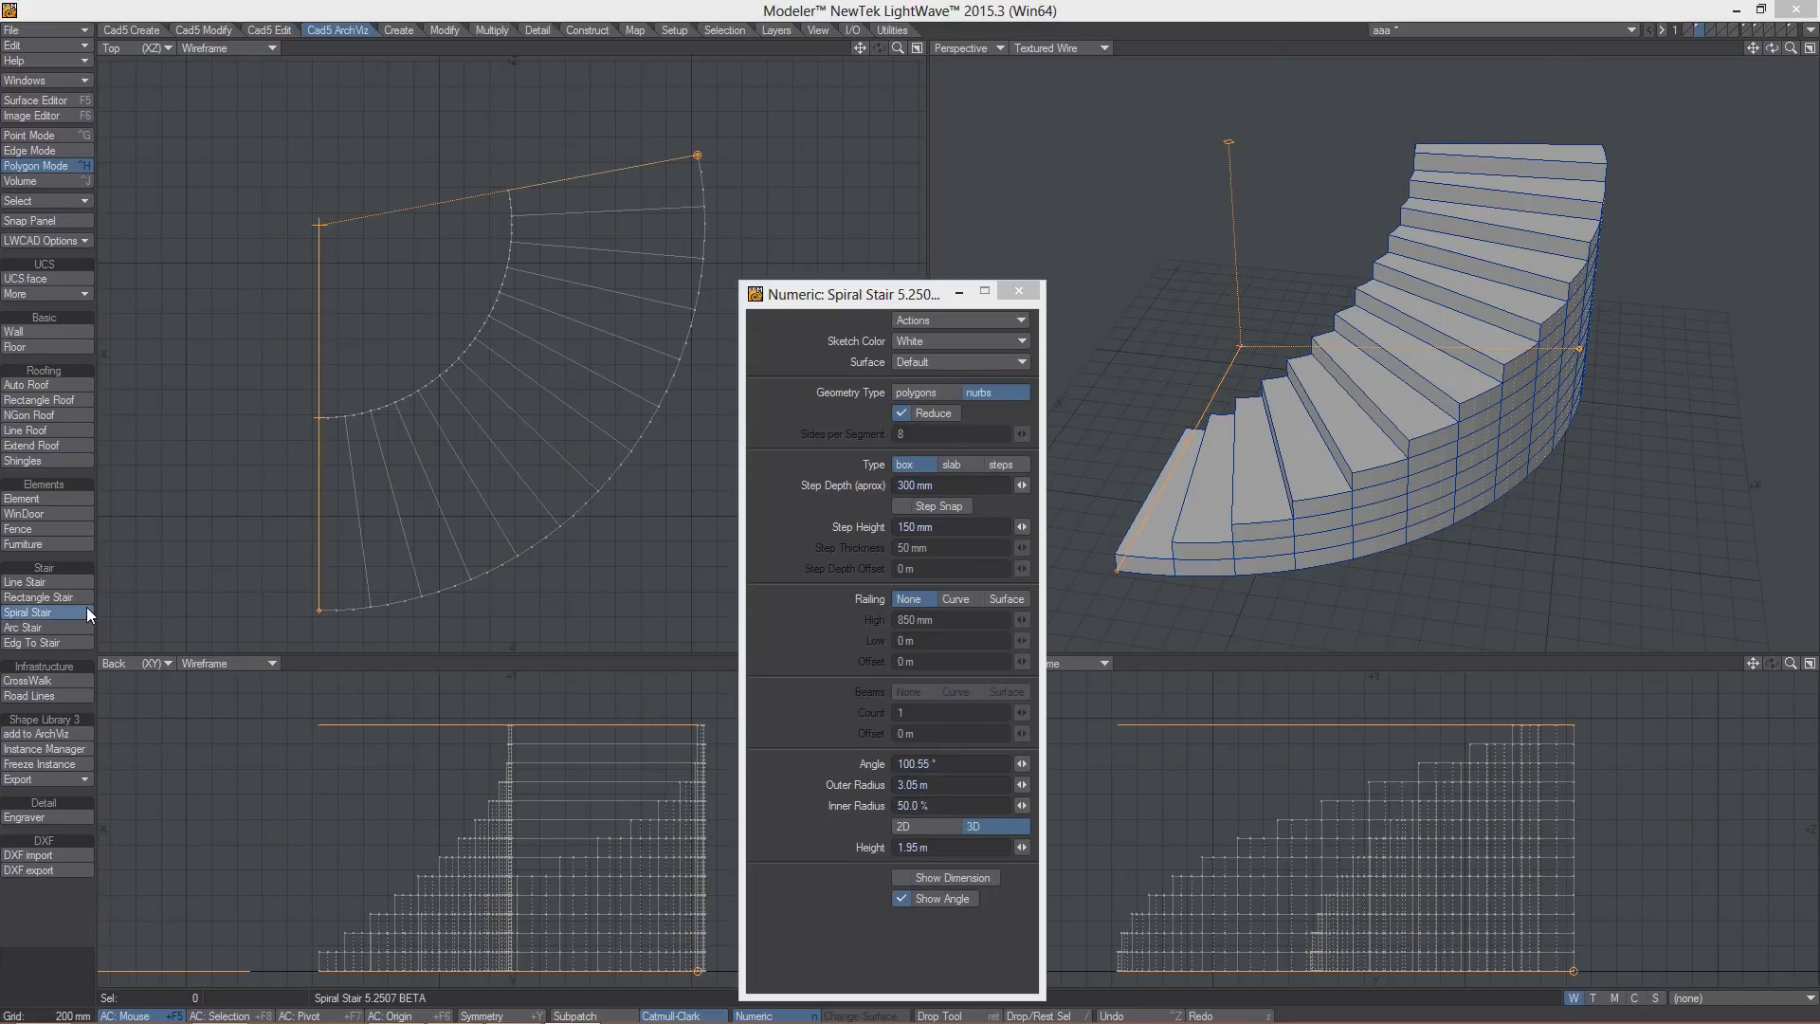
- Drag the stair's end handle to sweep it to 82.51° and 1.65 m high
left_click_drag(1573, 389, 1479, 510)
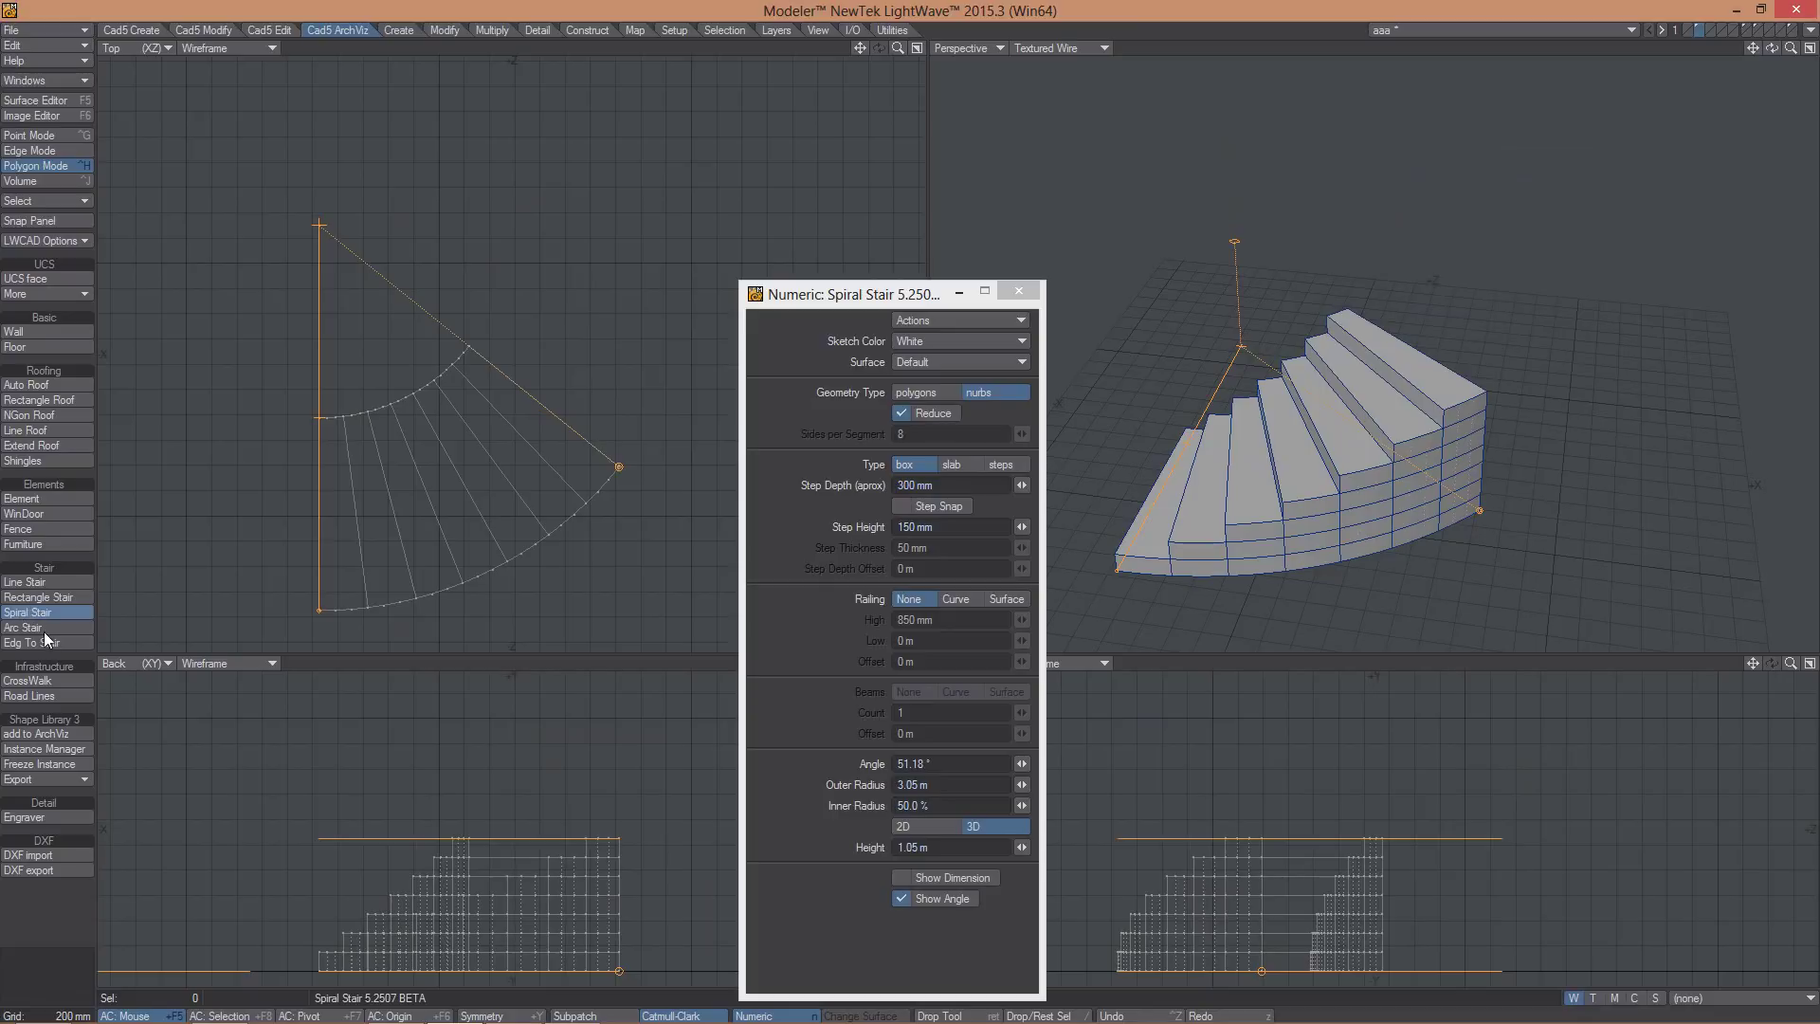
left_click_drag(1476, 512, 1614, 415)
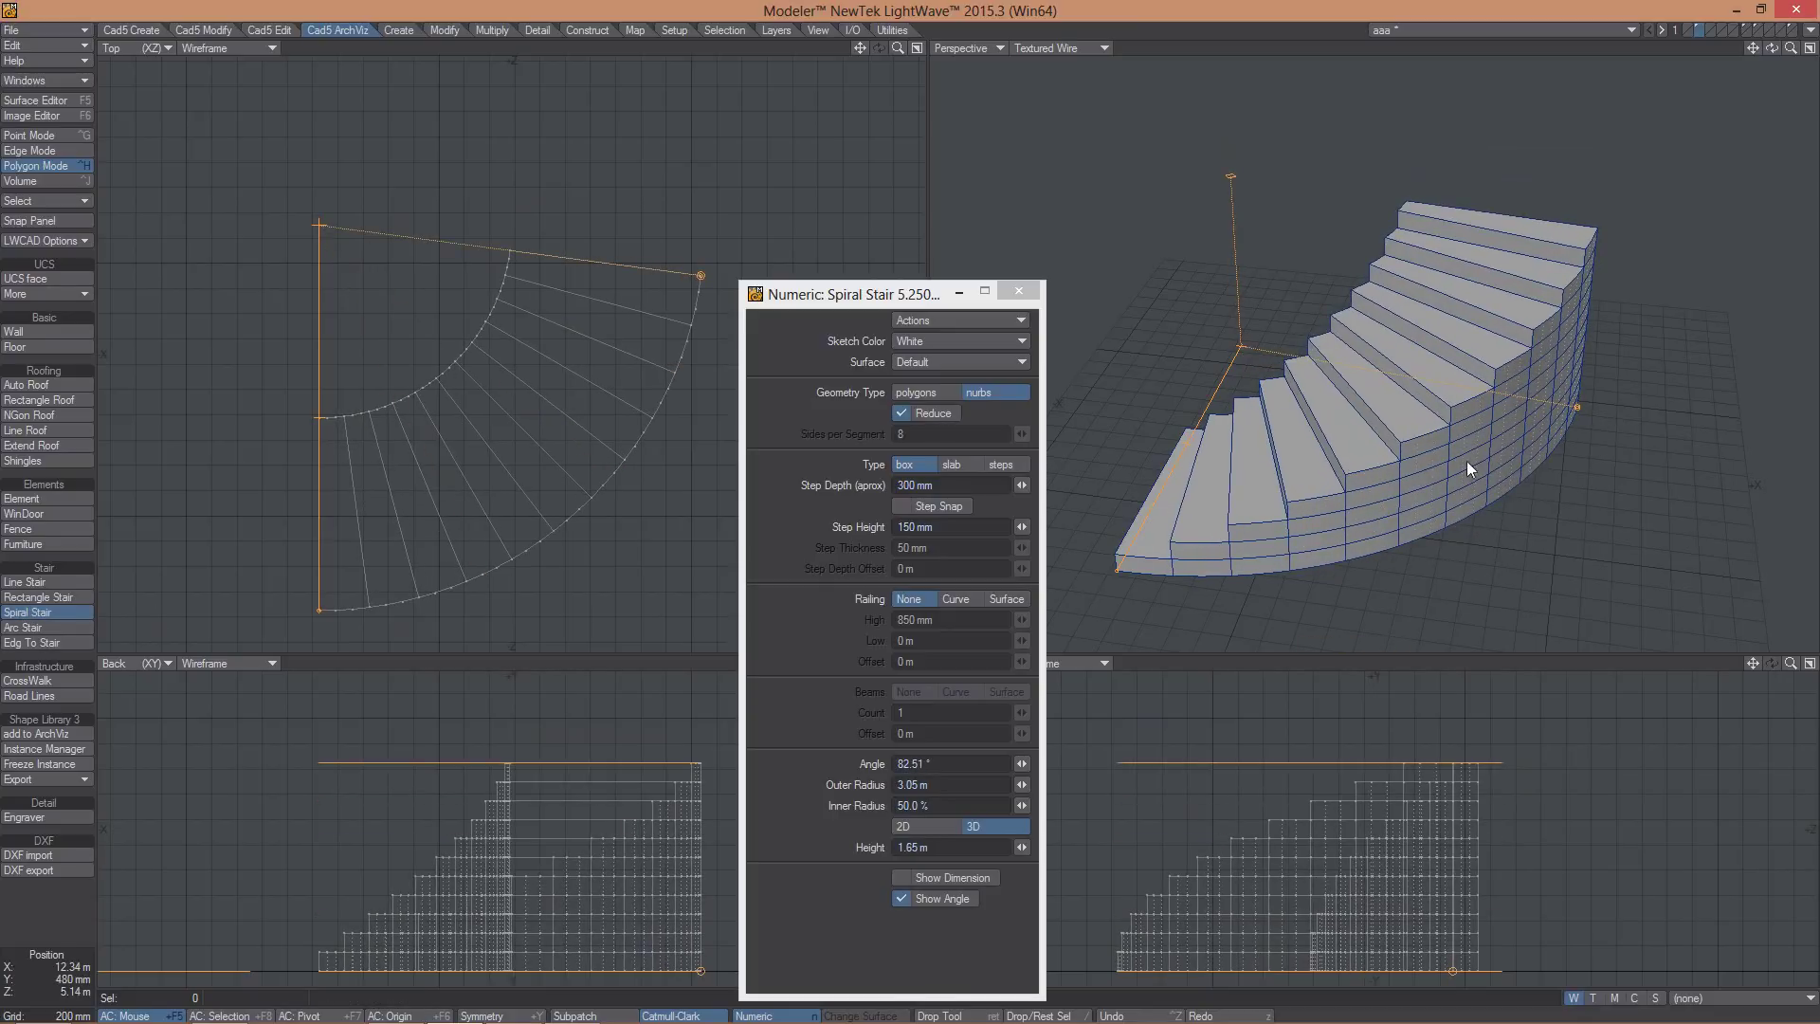
left_click_drag(1493, 436, 1428, 438, "alt")
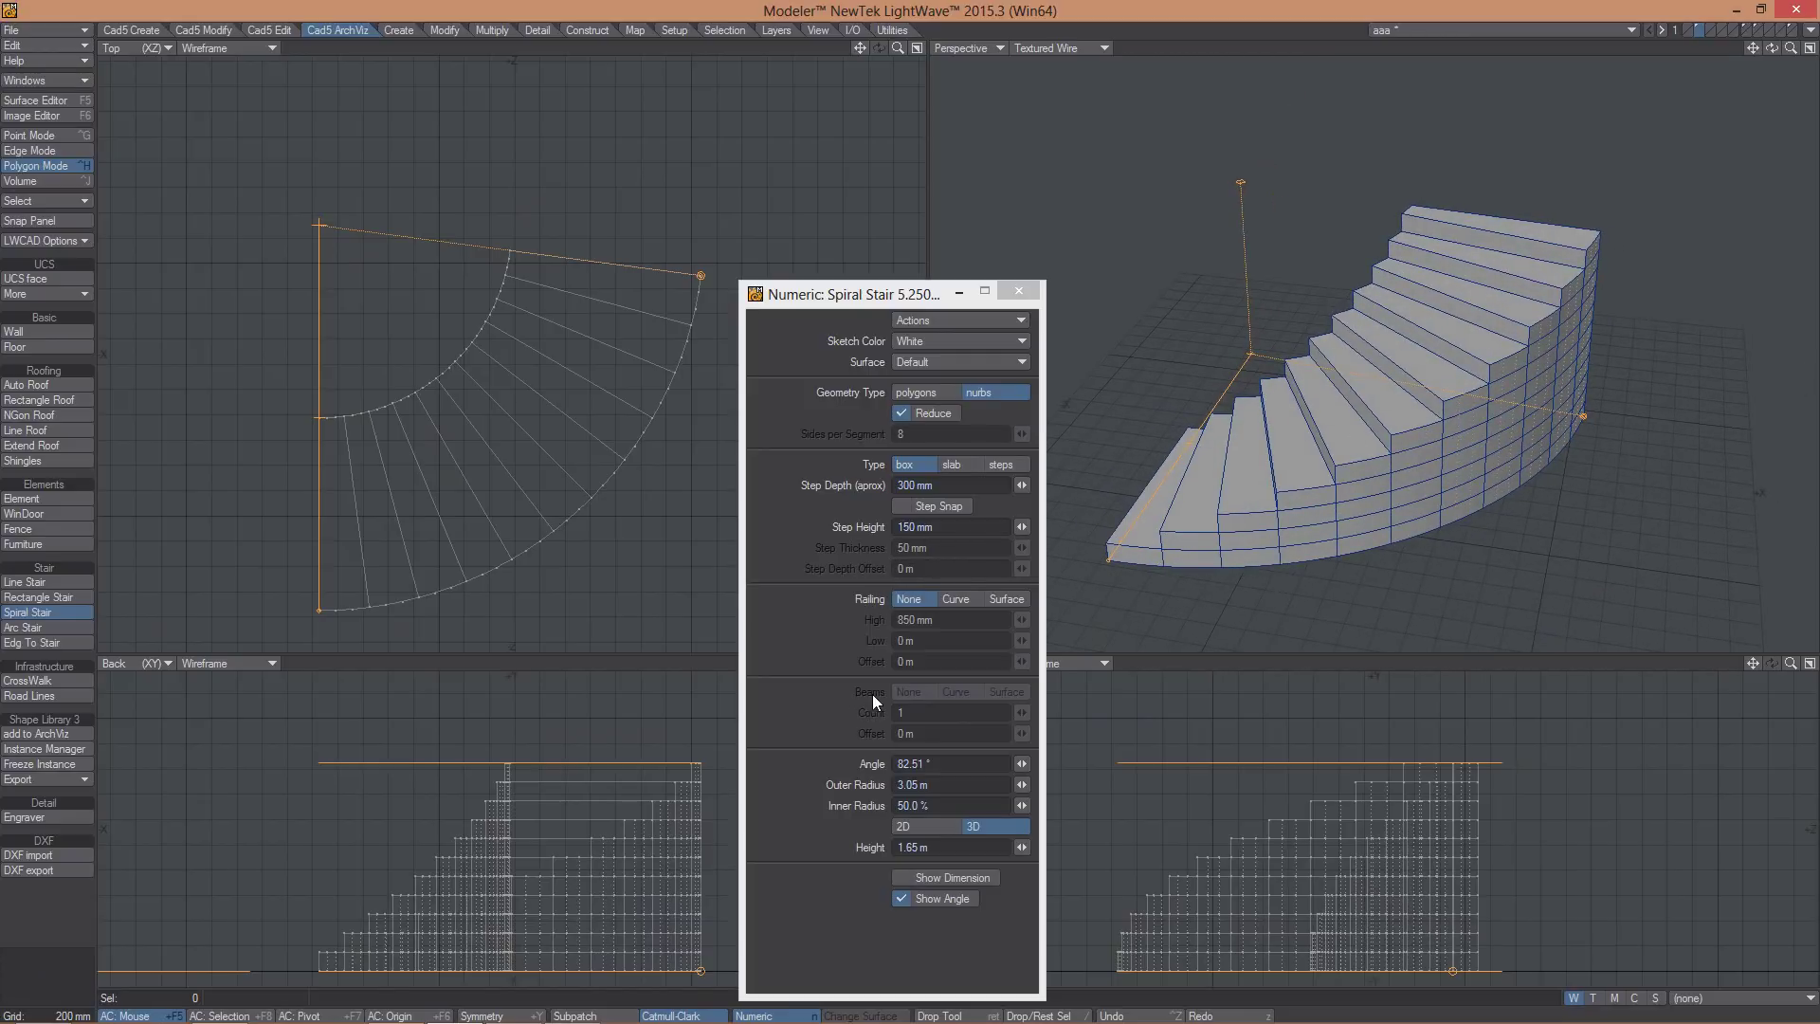
- Give the stair surface railings 826 mm high and 86 mm low
left_click(956, 598)
left_click_drag(1180, 466, 1260, 489, "alt")
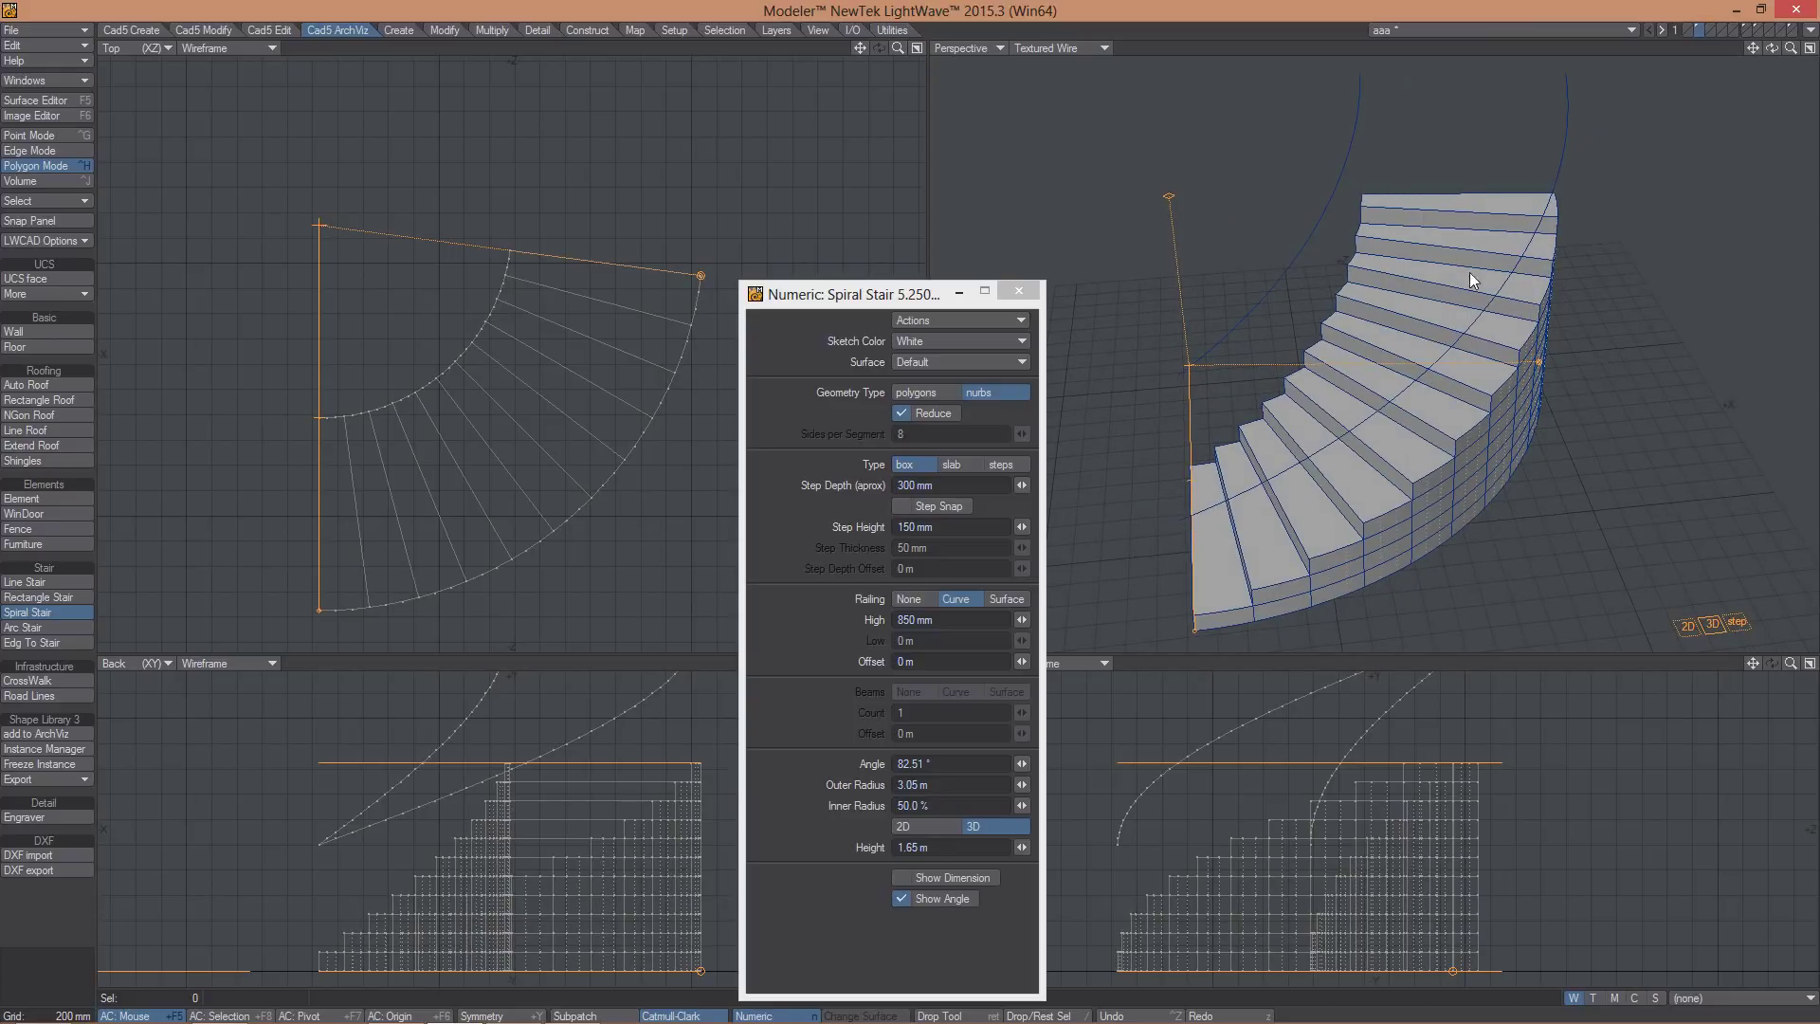
left_click(1005, 598)
left_click_drag(1483, 445, 1417, 447, "alt")
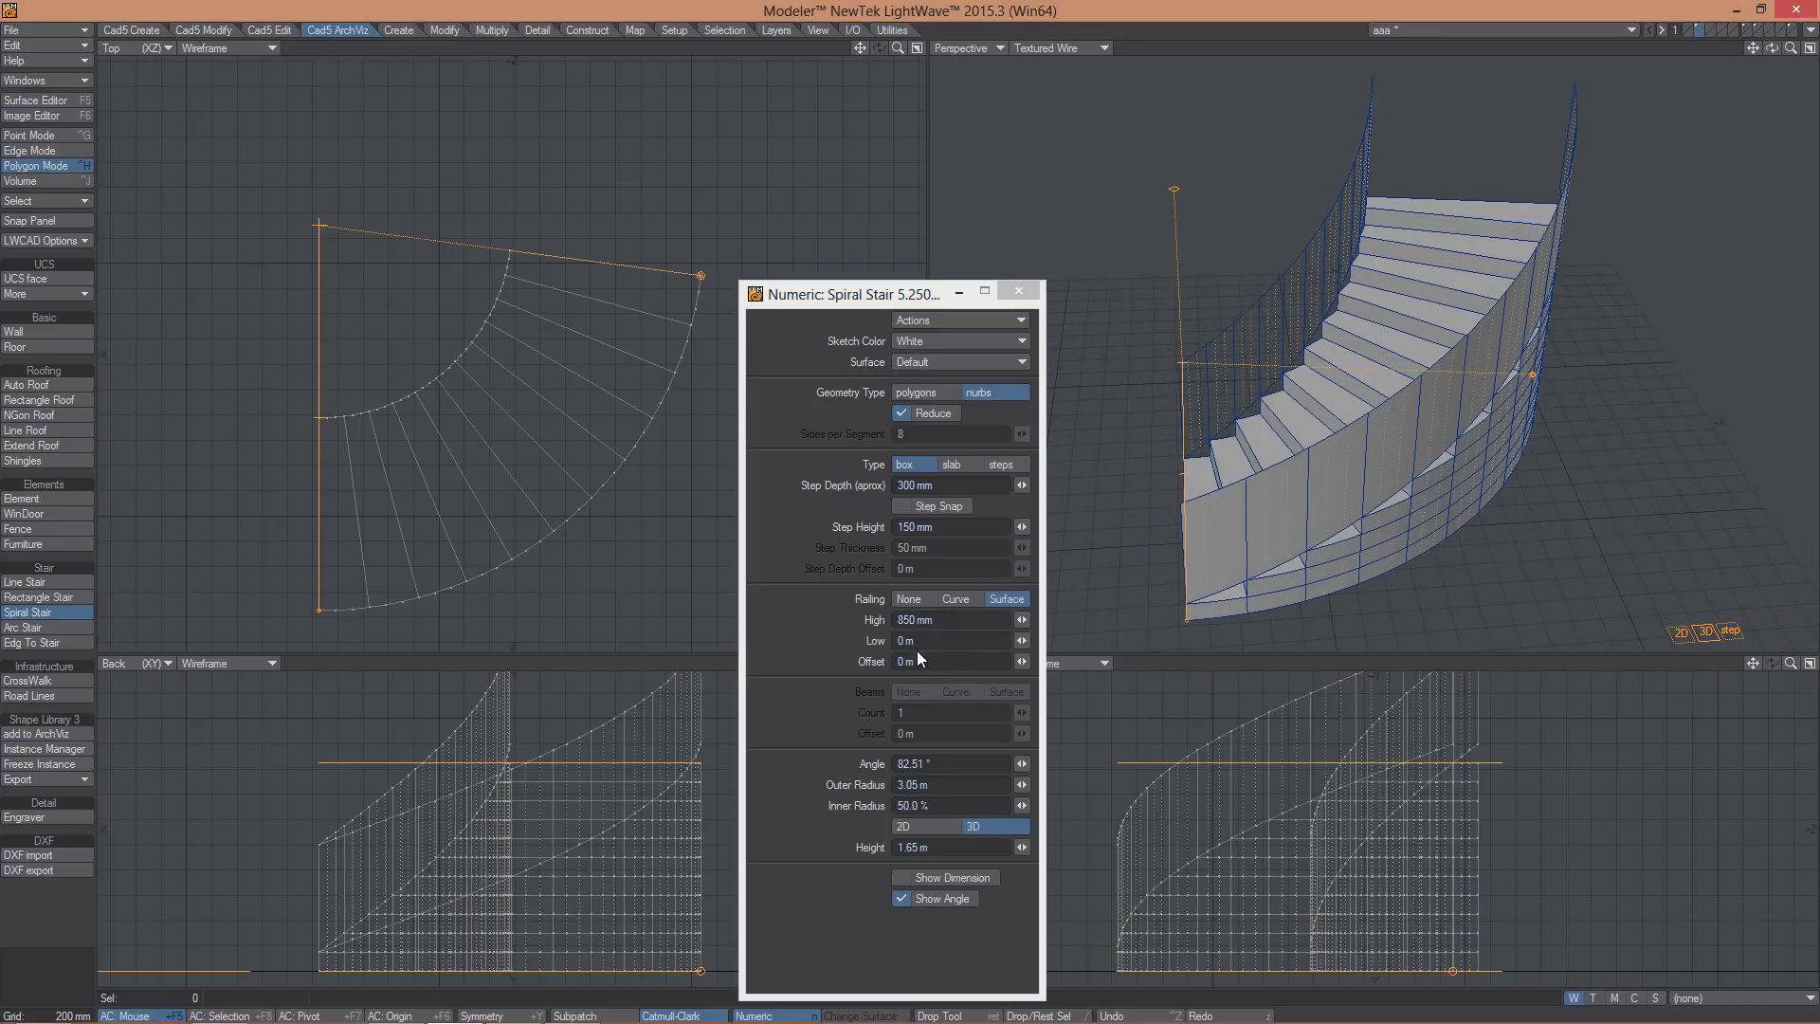
mouse_move(1021, 618)
left_mouse_down()
mouse_move(1010, 658)
mouse_move(1022, 643)
left_mouse_up()
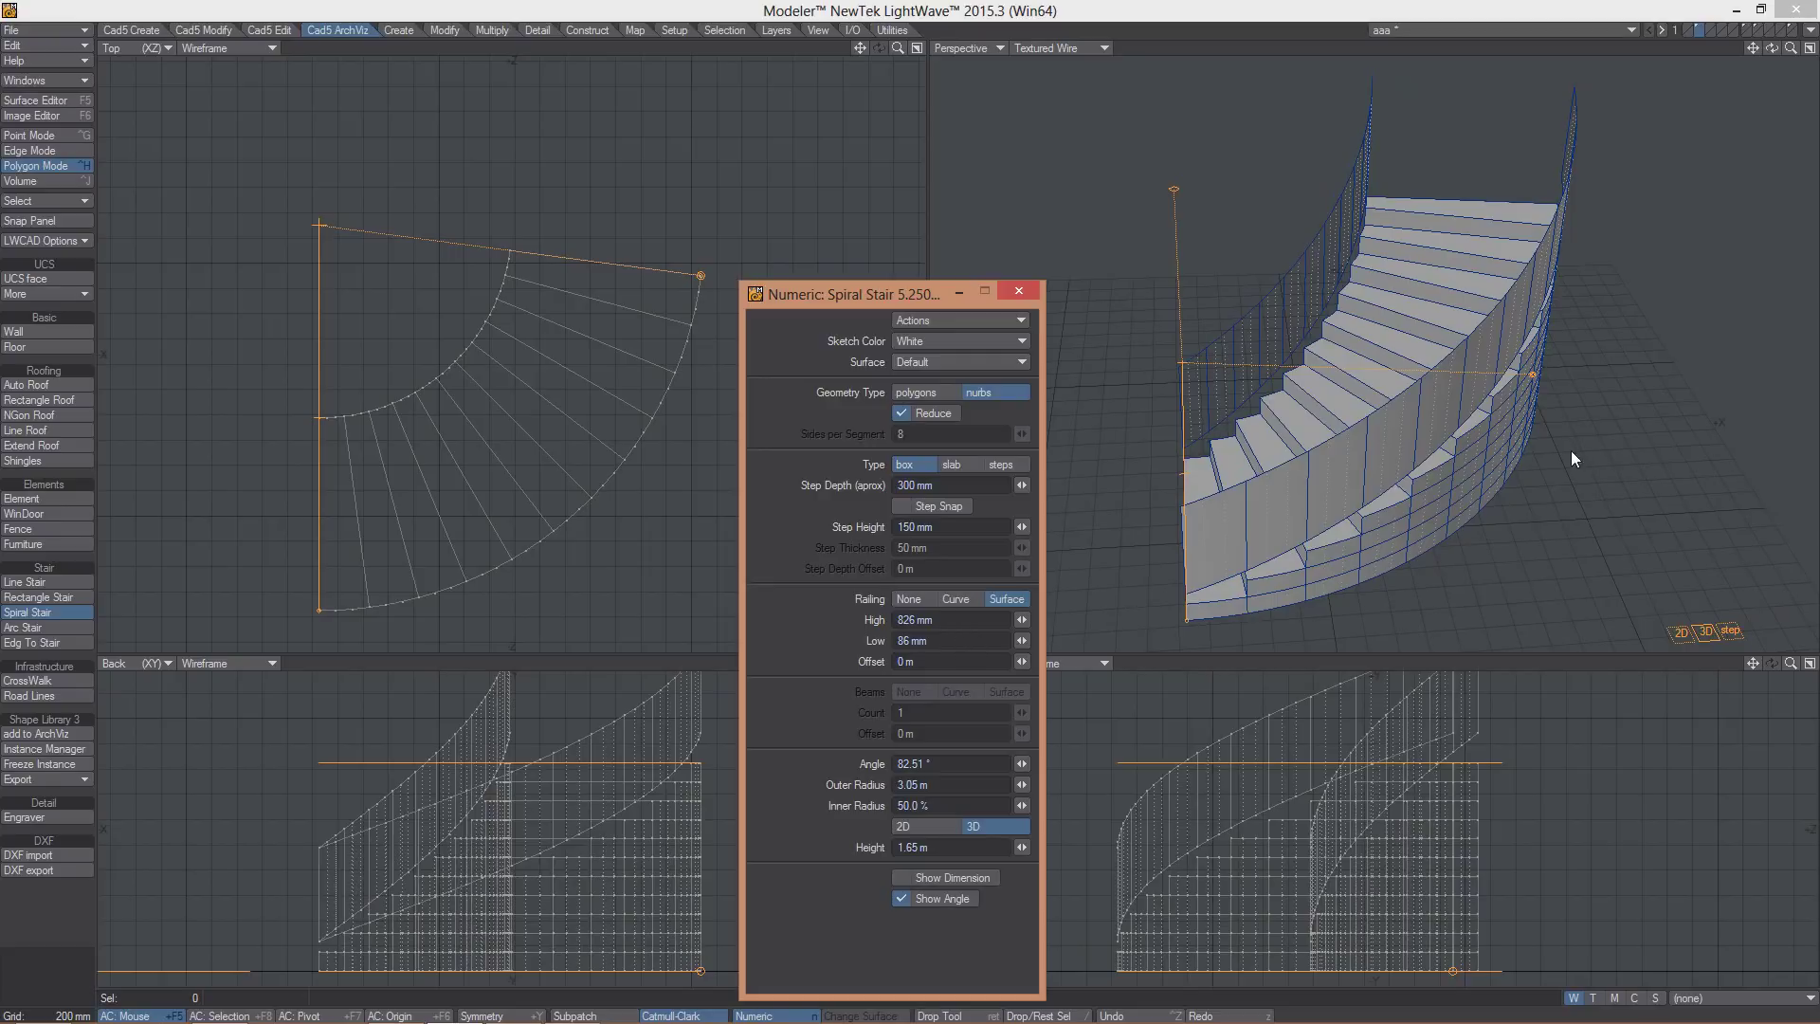
- Change the stair type to separate open treads
left_click(956, 465)
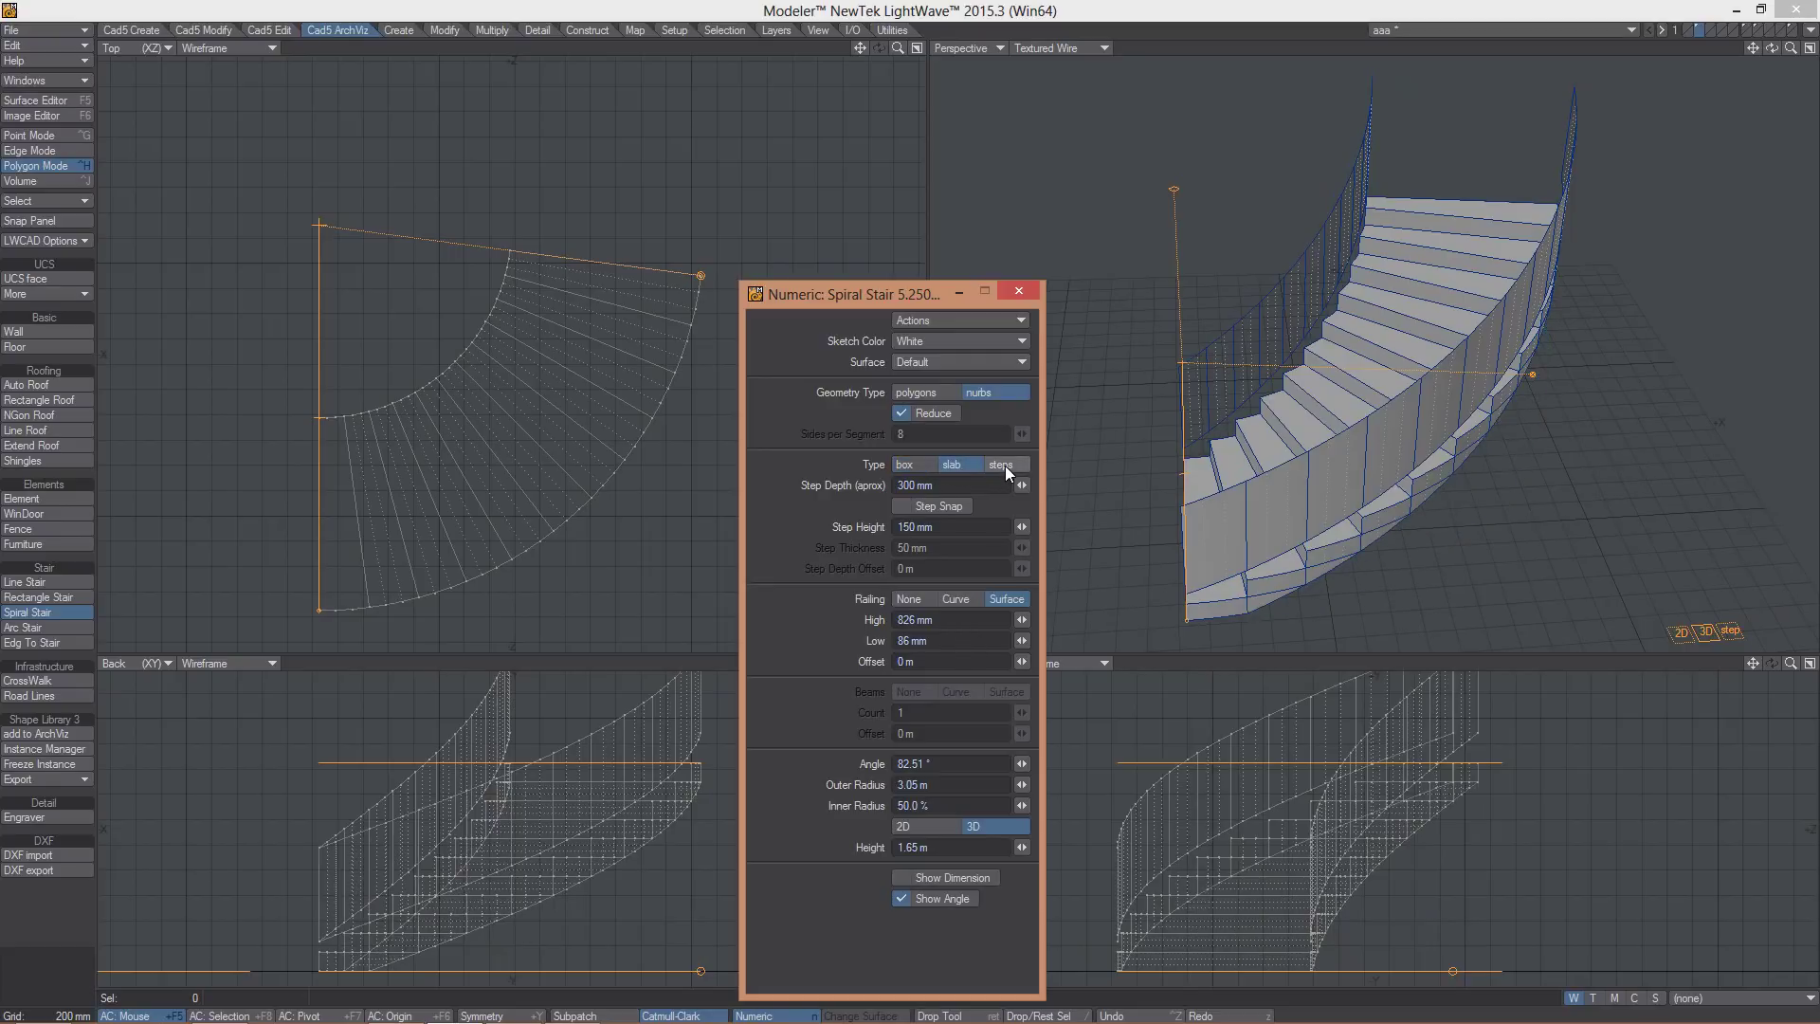
left_click(1005, 464)
left_click_drag(1497, 452, 1295, 350, "alt")
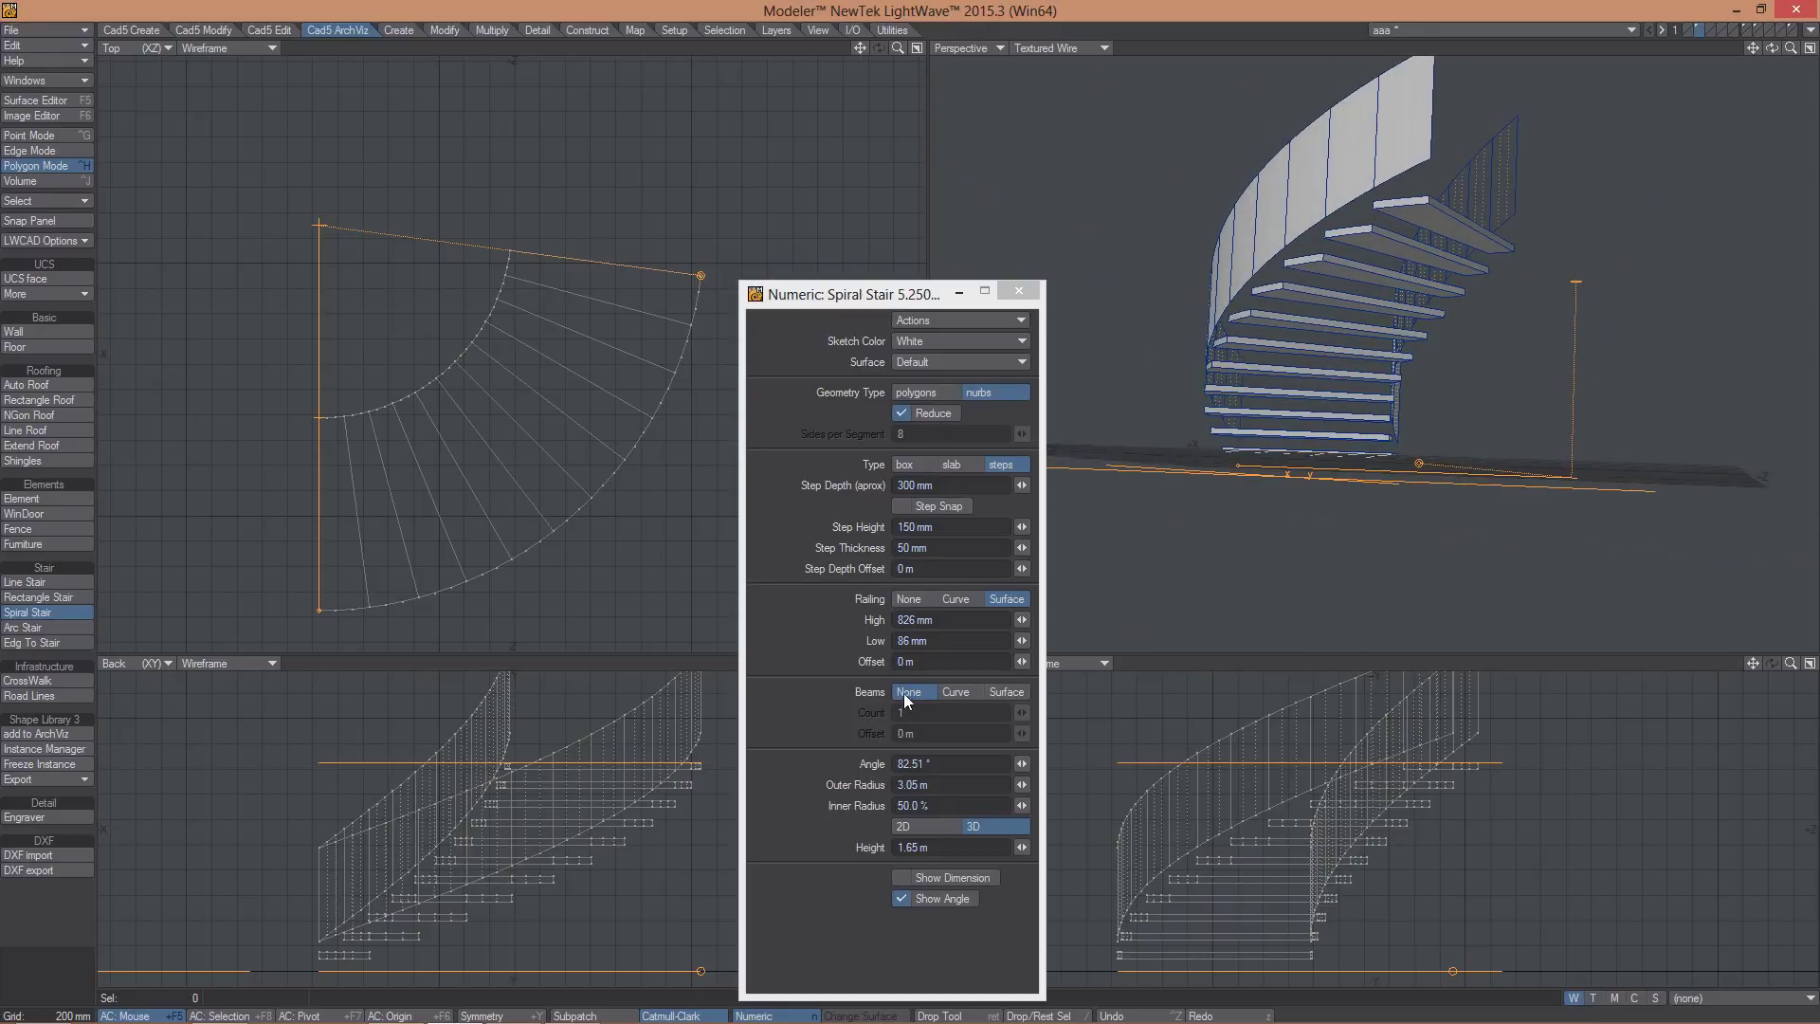
left_click_drag(1340, 237, 1324, 276, "alt")
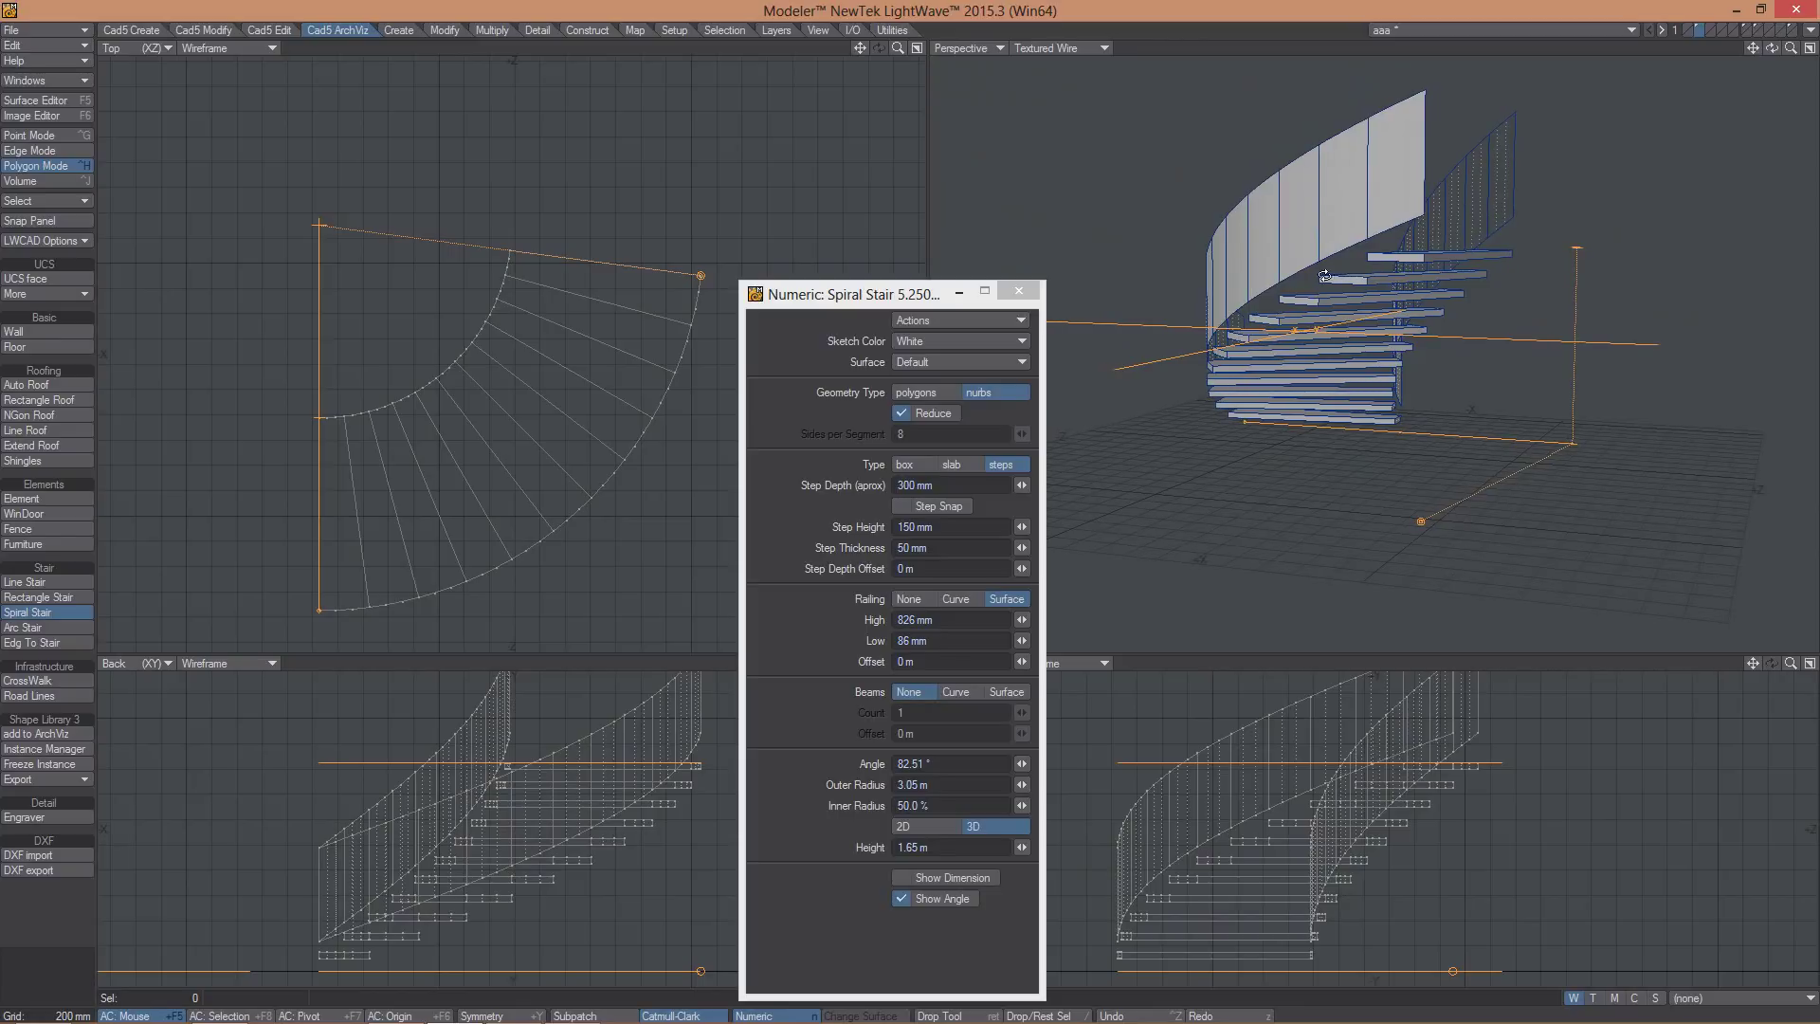
- Add four surface beams offset -178 mm under the treads, then undo to clear the stair
left_click(954, 691)
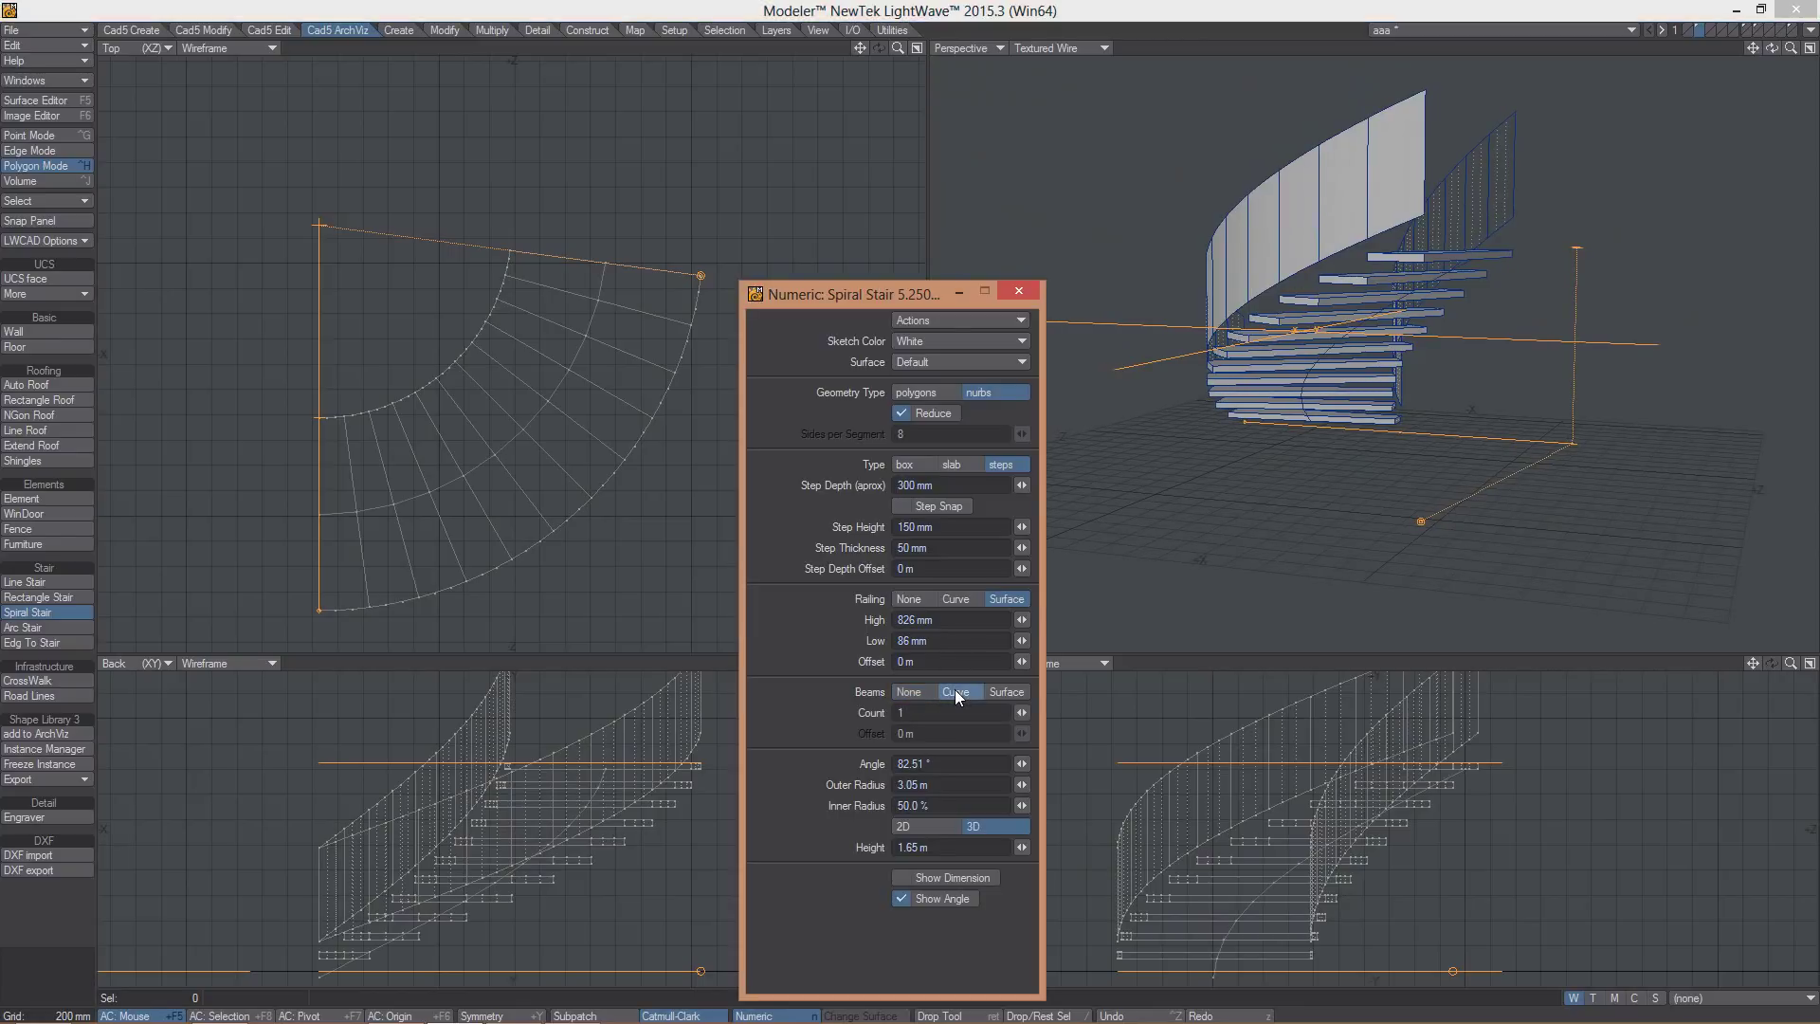
left_click(1006, 691)
left_click_drag(1364, 360, 1410, 381, "alt")
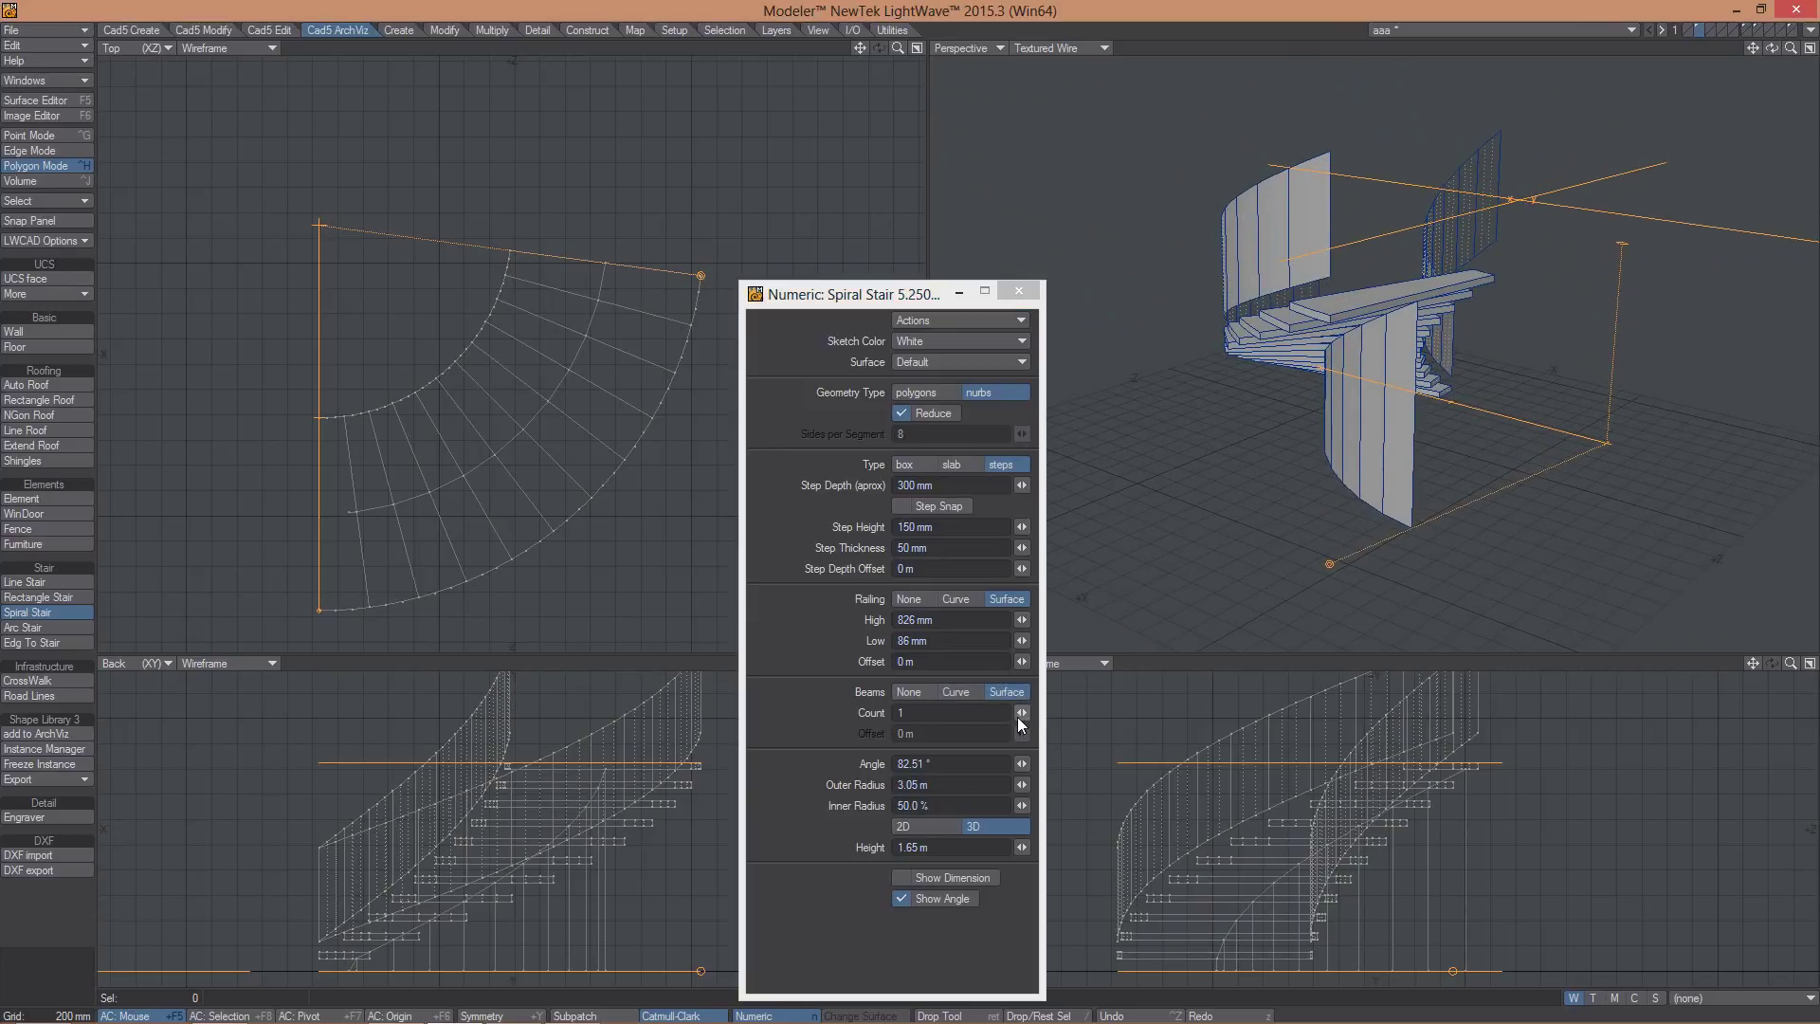
left_click_drag(1021, 712, 986, 732)
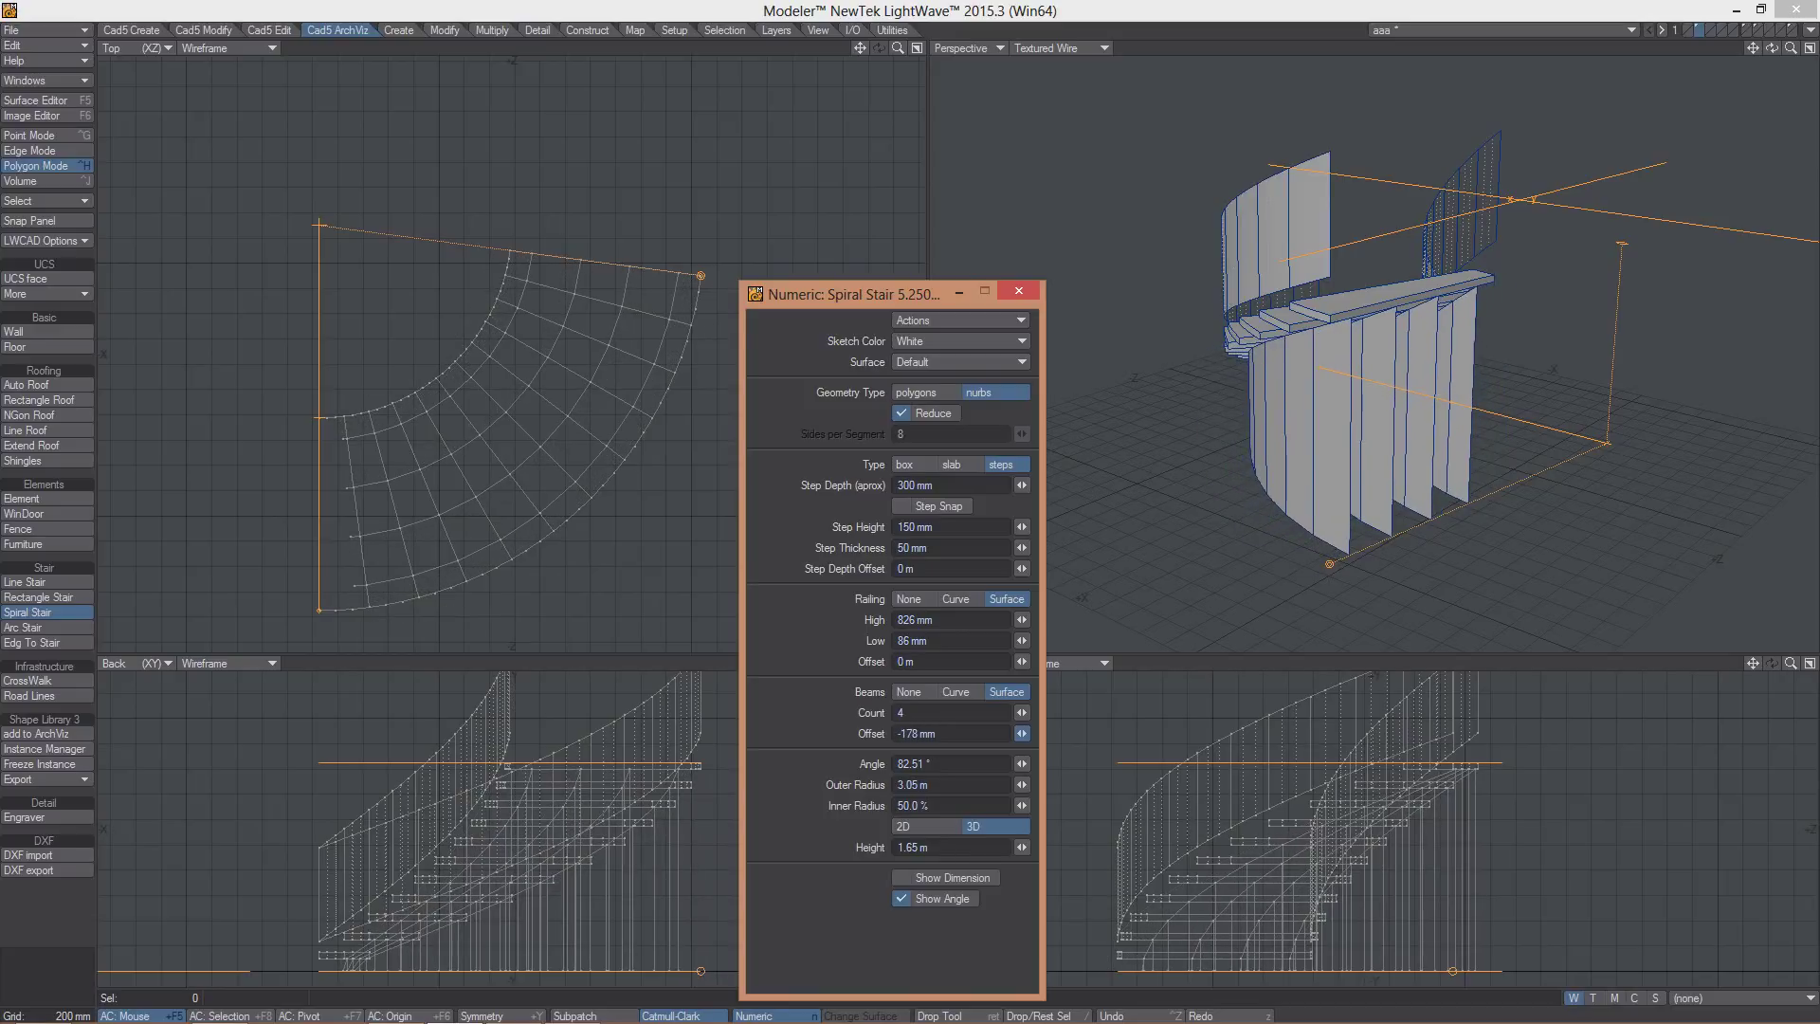
left_click_drag(1249, 498, 1319, 458, "alt")
key("ctrl+z")
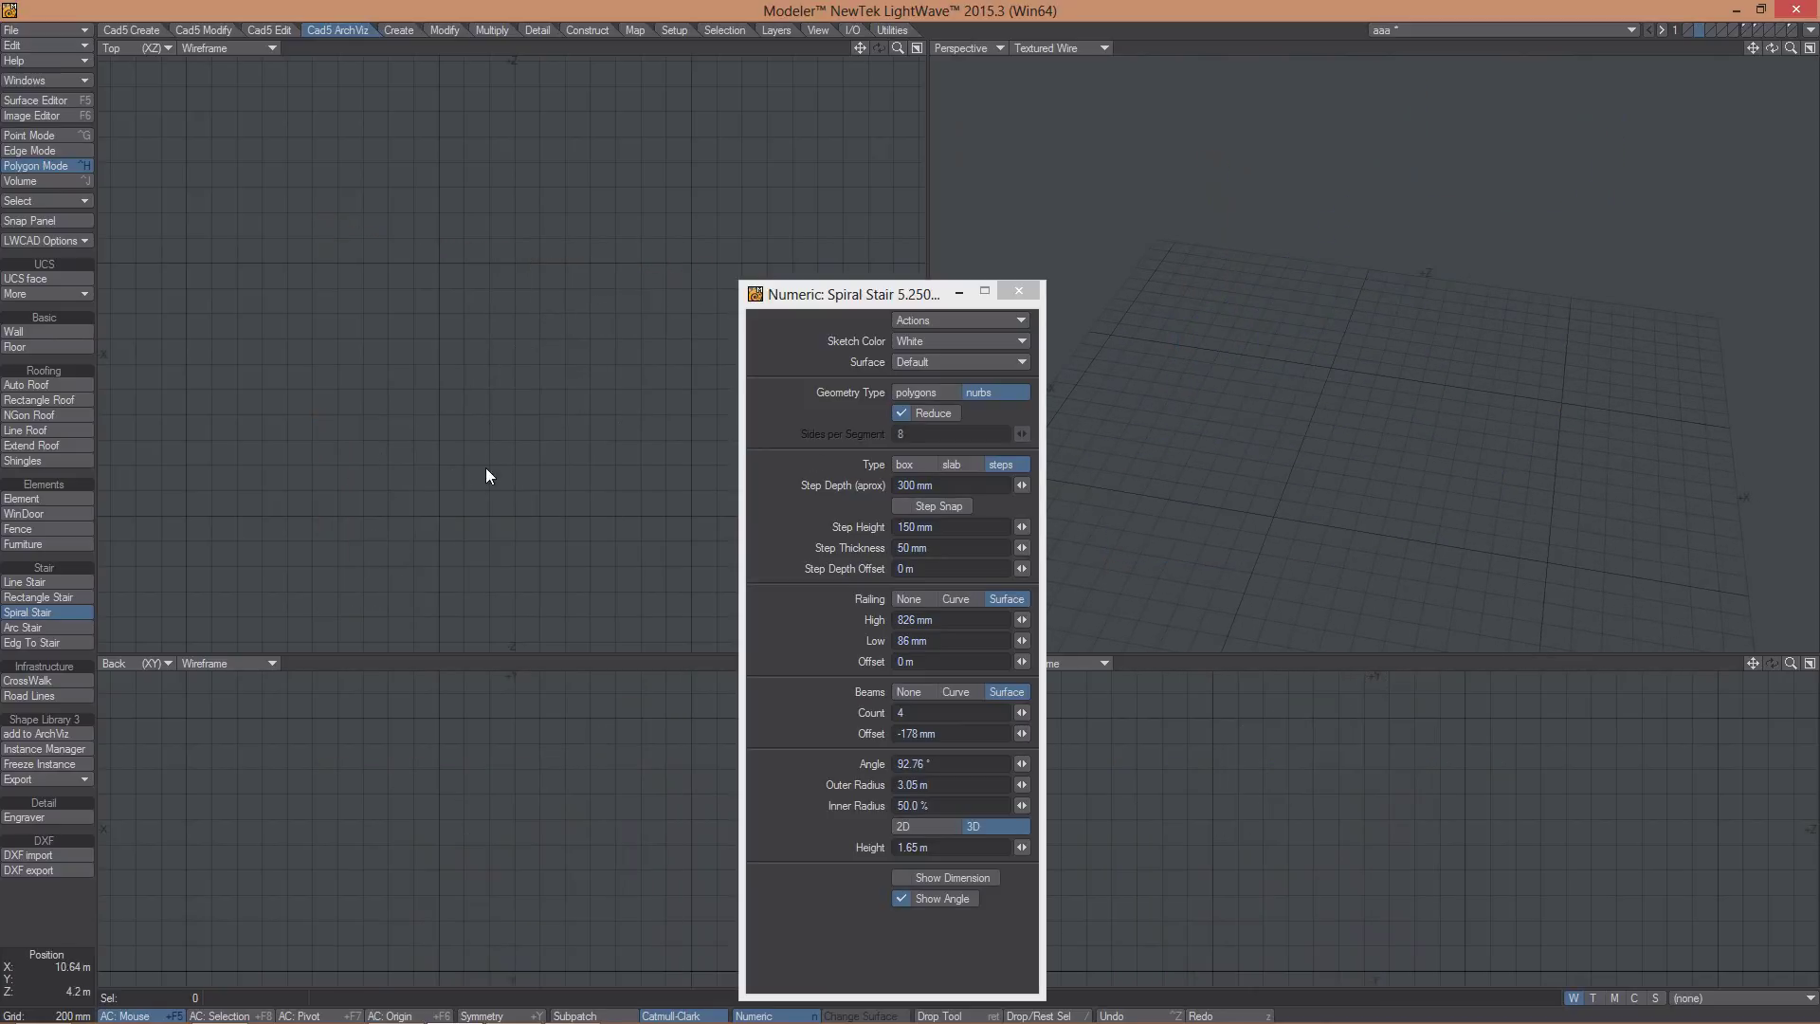
- Draw a straight rectangular stair in the plan and split its railing into separate panels
left_click(45, 596)
left_click_drag(254, 137, 590, 400)
left_click_drag(1403, 412, 1304, 223, "alt")
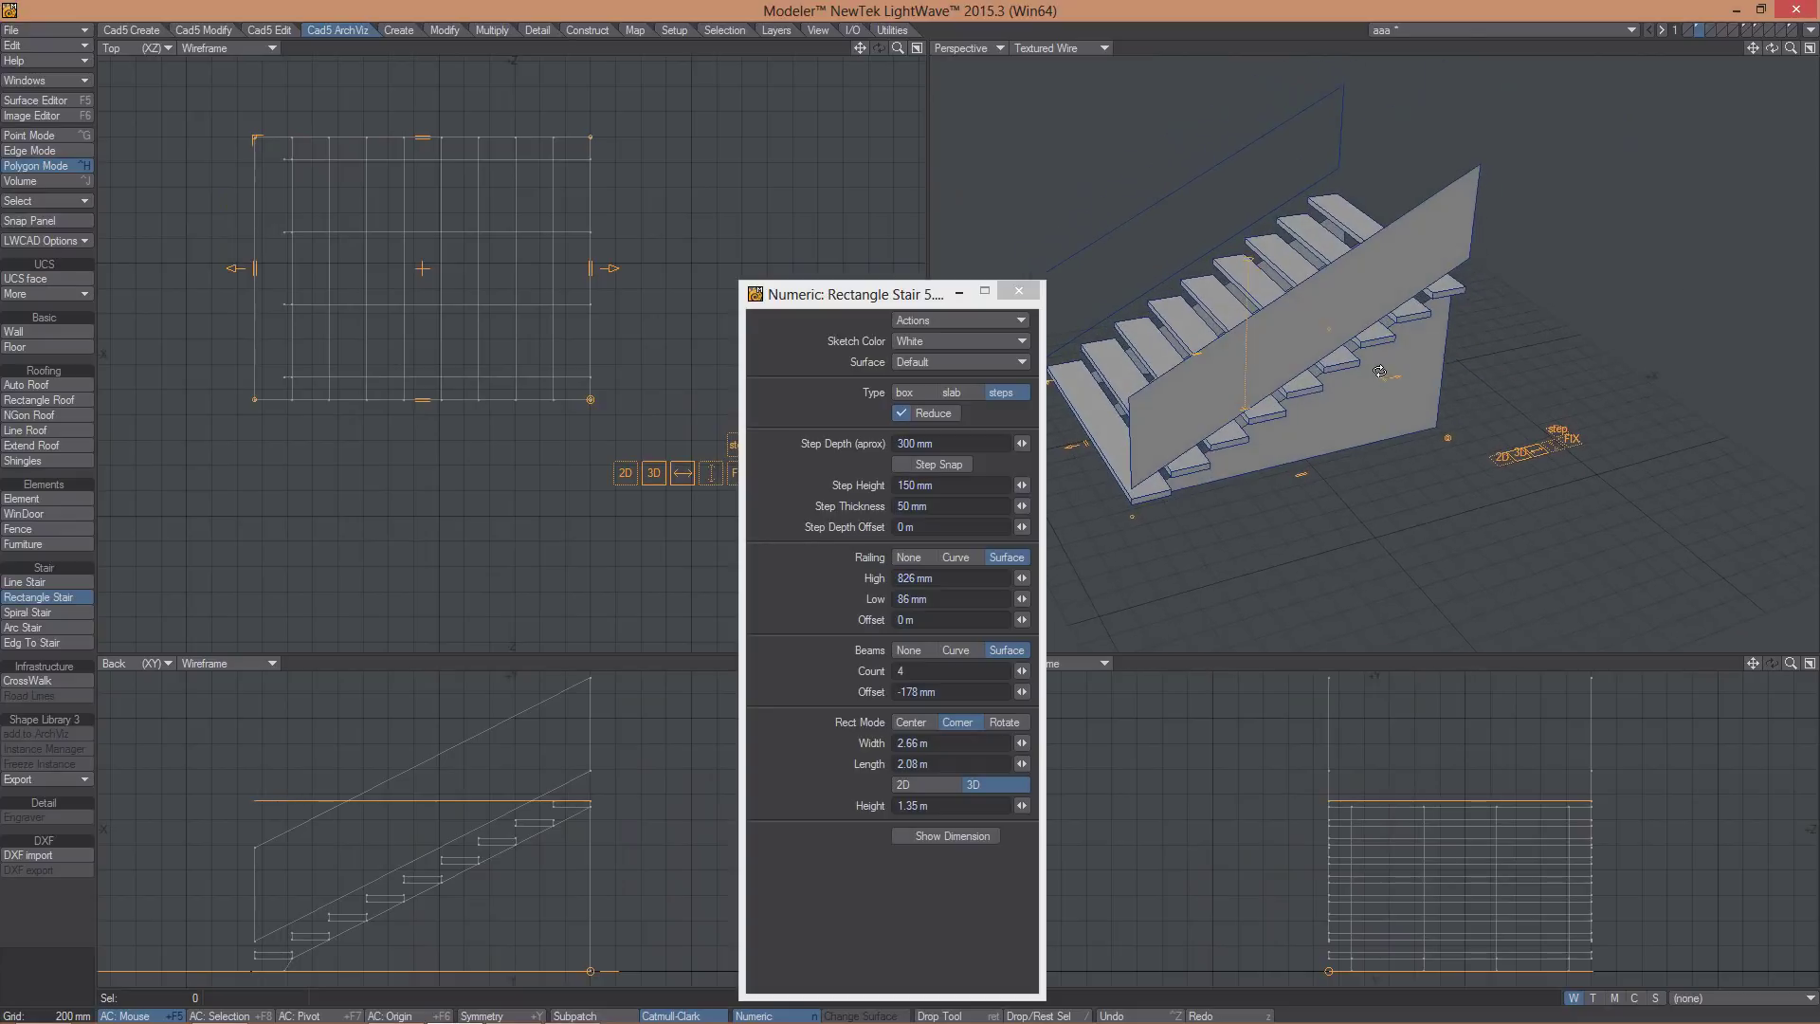
left_click(897, 415)
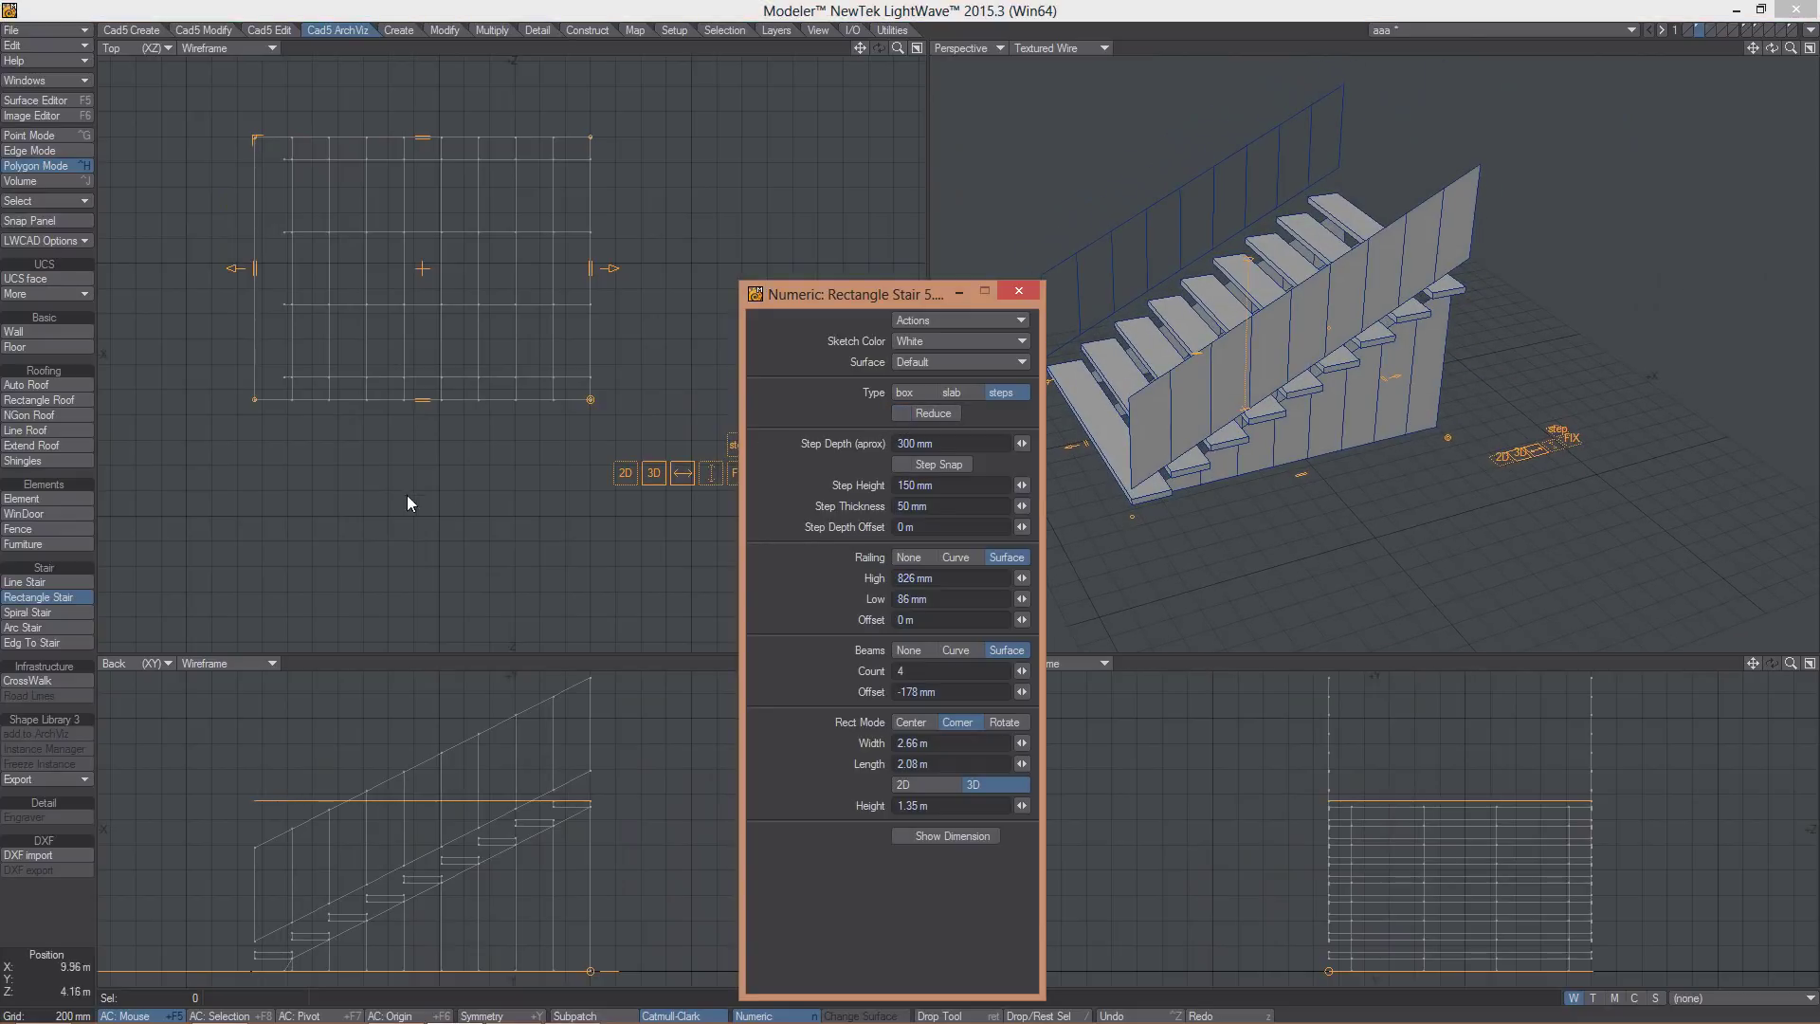
- Create a line stair from two placed points and adjust its end point
left_click(26, 613)
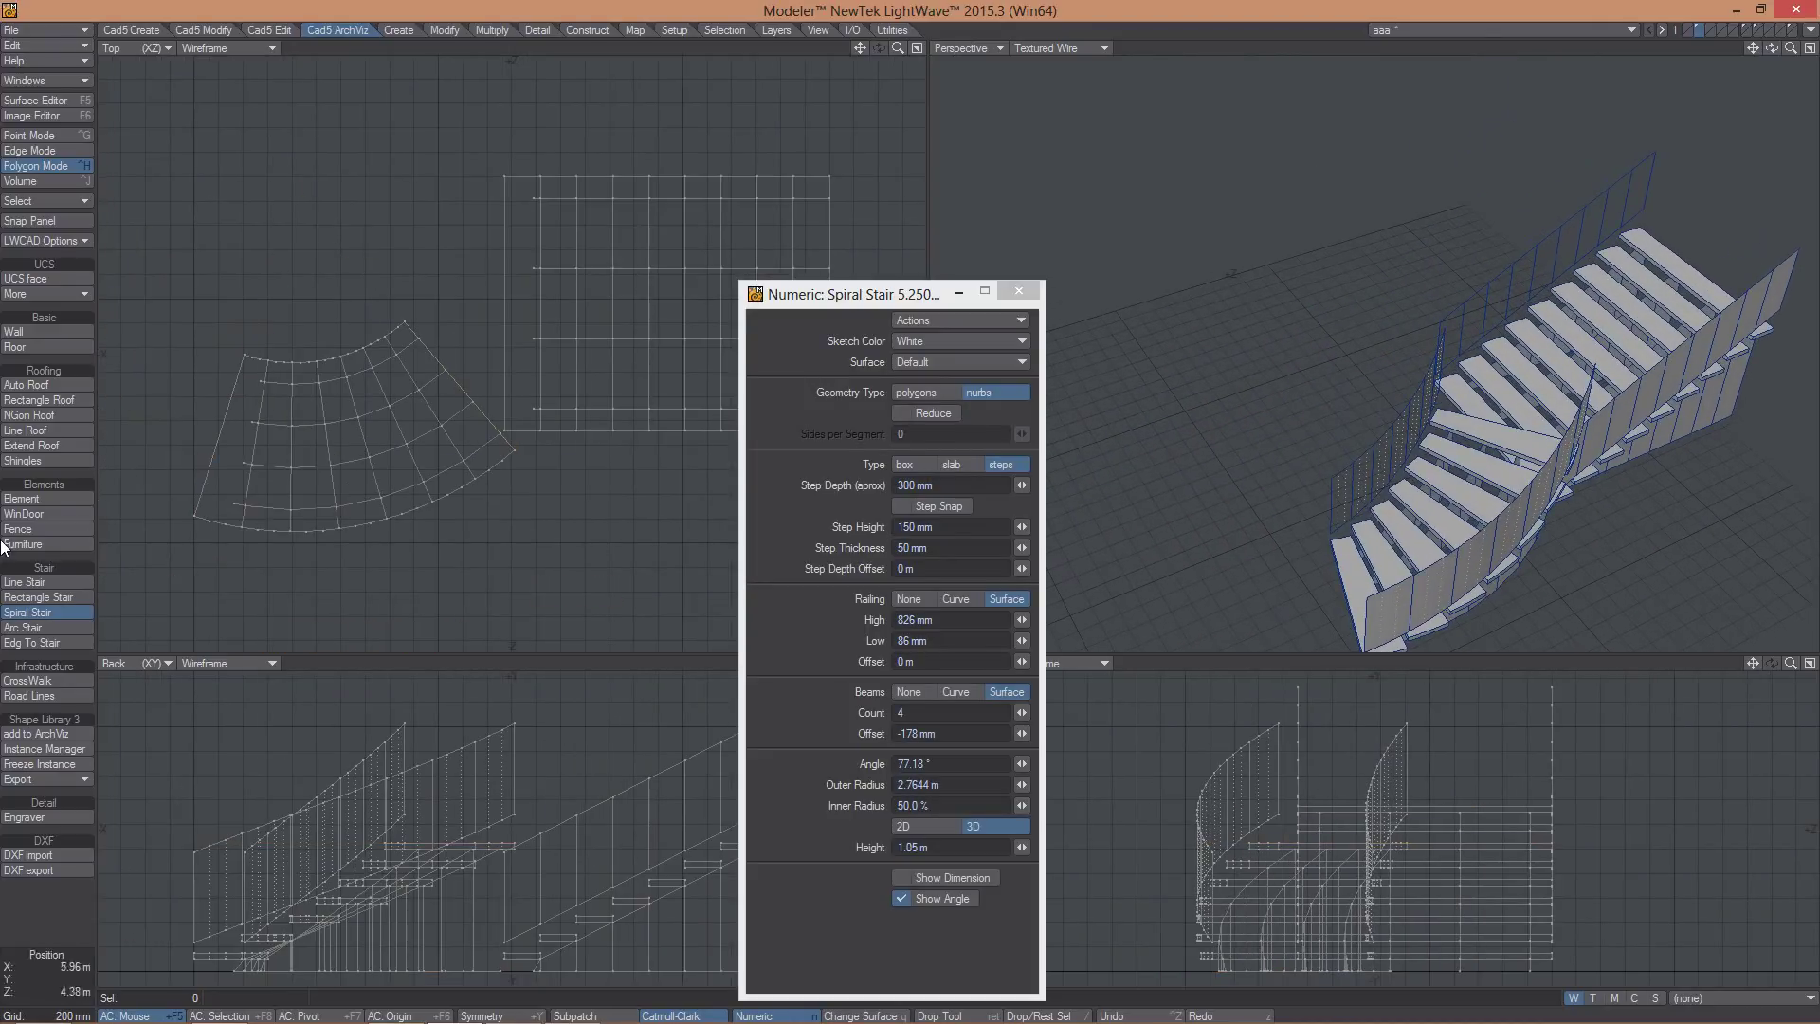
left_click(57, 581)
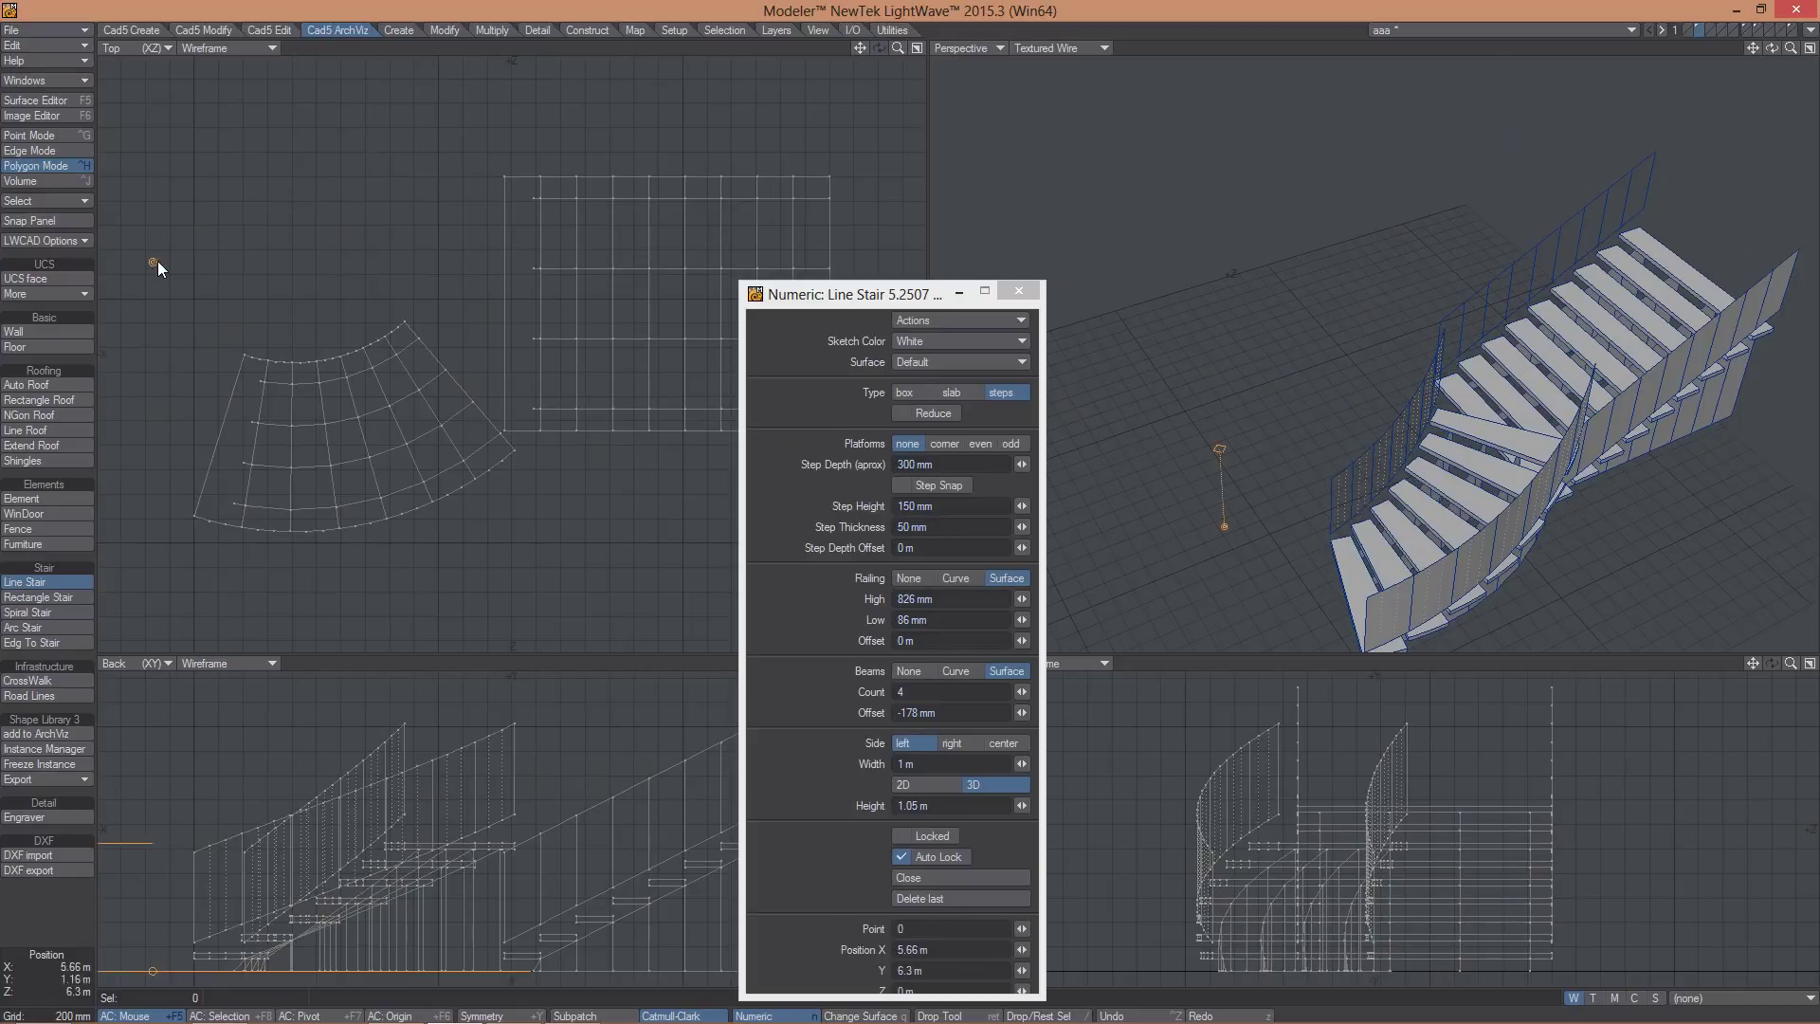
left_click(153, 260)
left_click(383, 200)
left_click_drag(1138, 302, 1424, 367, "alt")
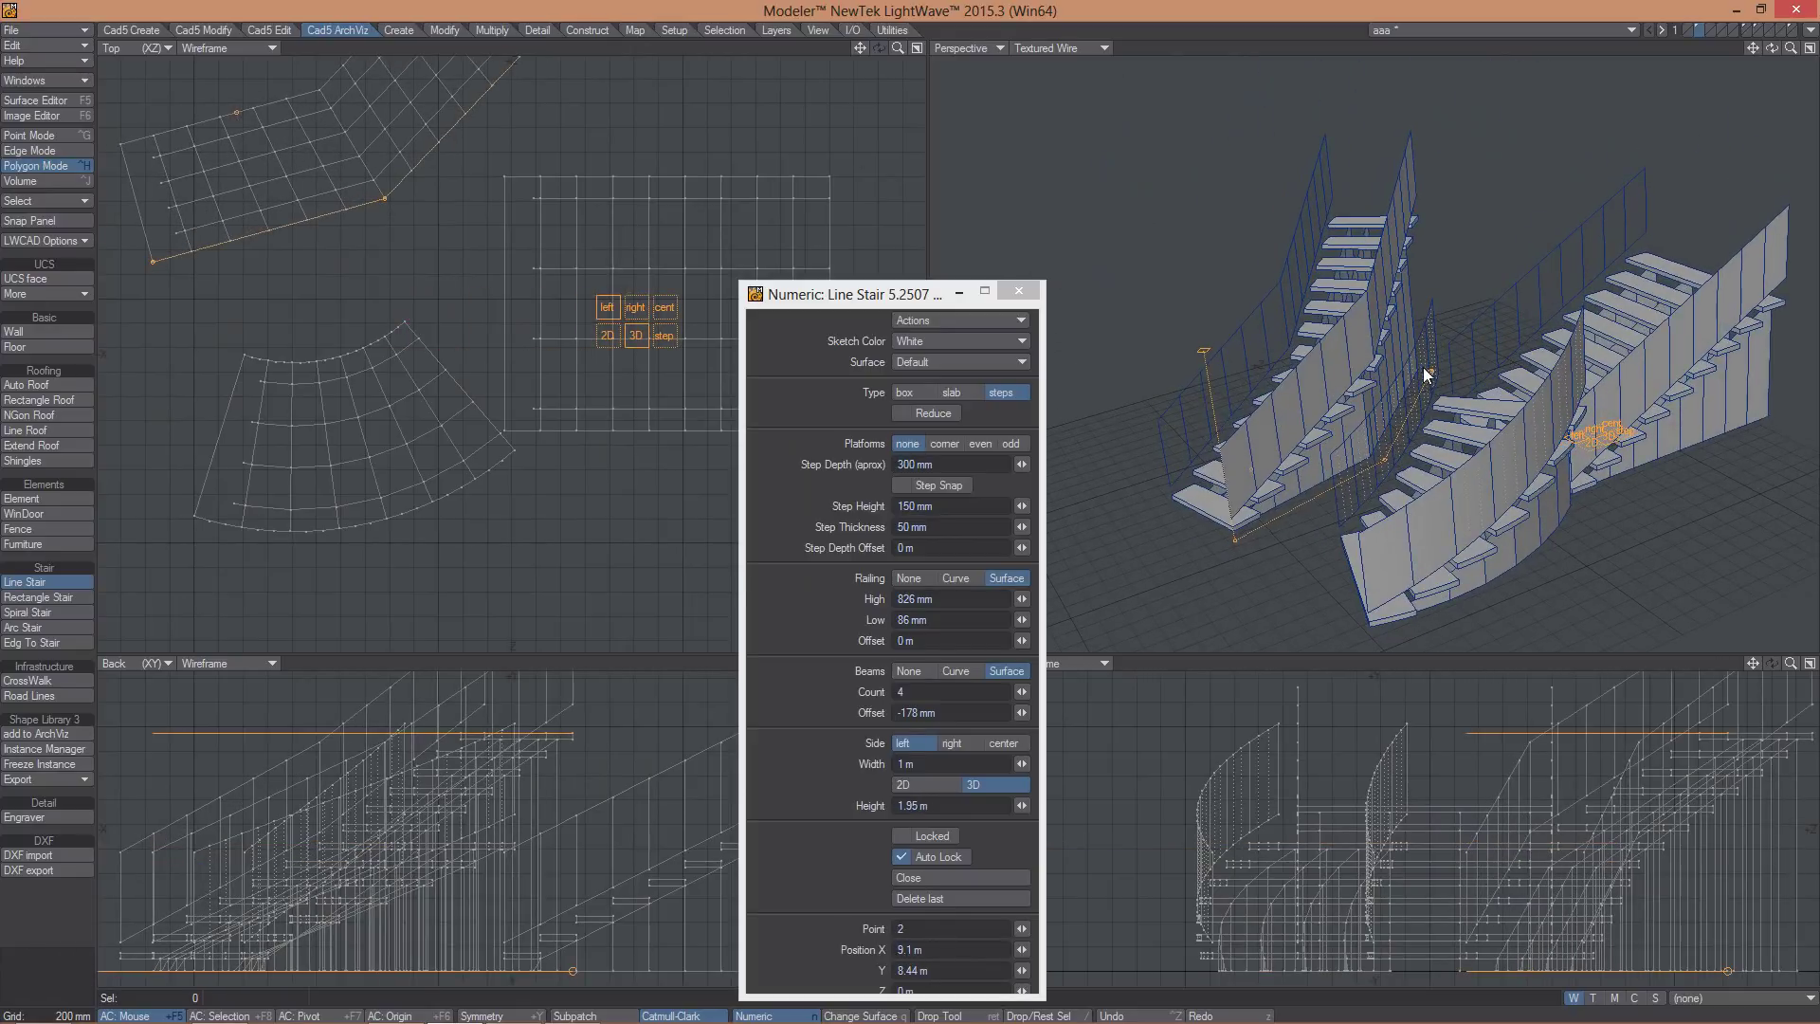
key("space")
- Draw an arc stair sweeping about 103° (2.1648 m radius), then clear all stair geometry
left_click(36, 627)
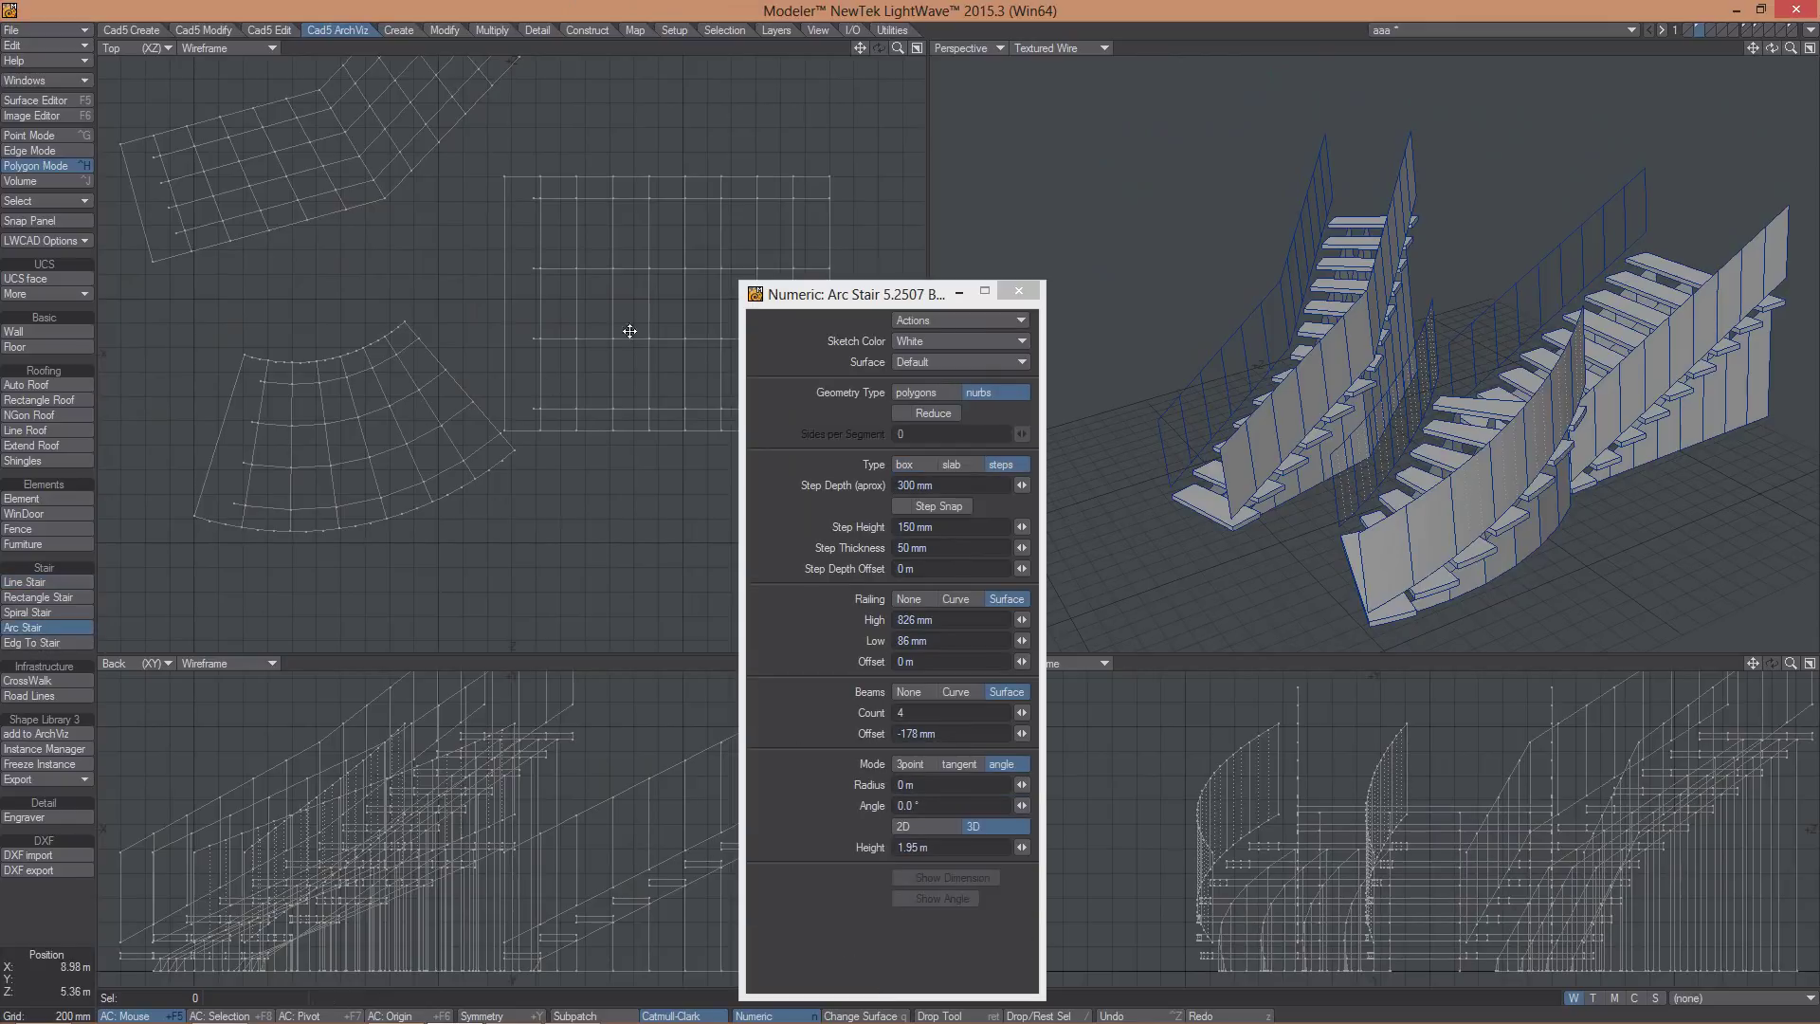
left_click_drag(525, 252, 805, 164)
left_click_drag(1576, 419, 1406, 268, "alt")
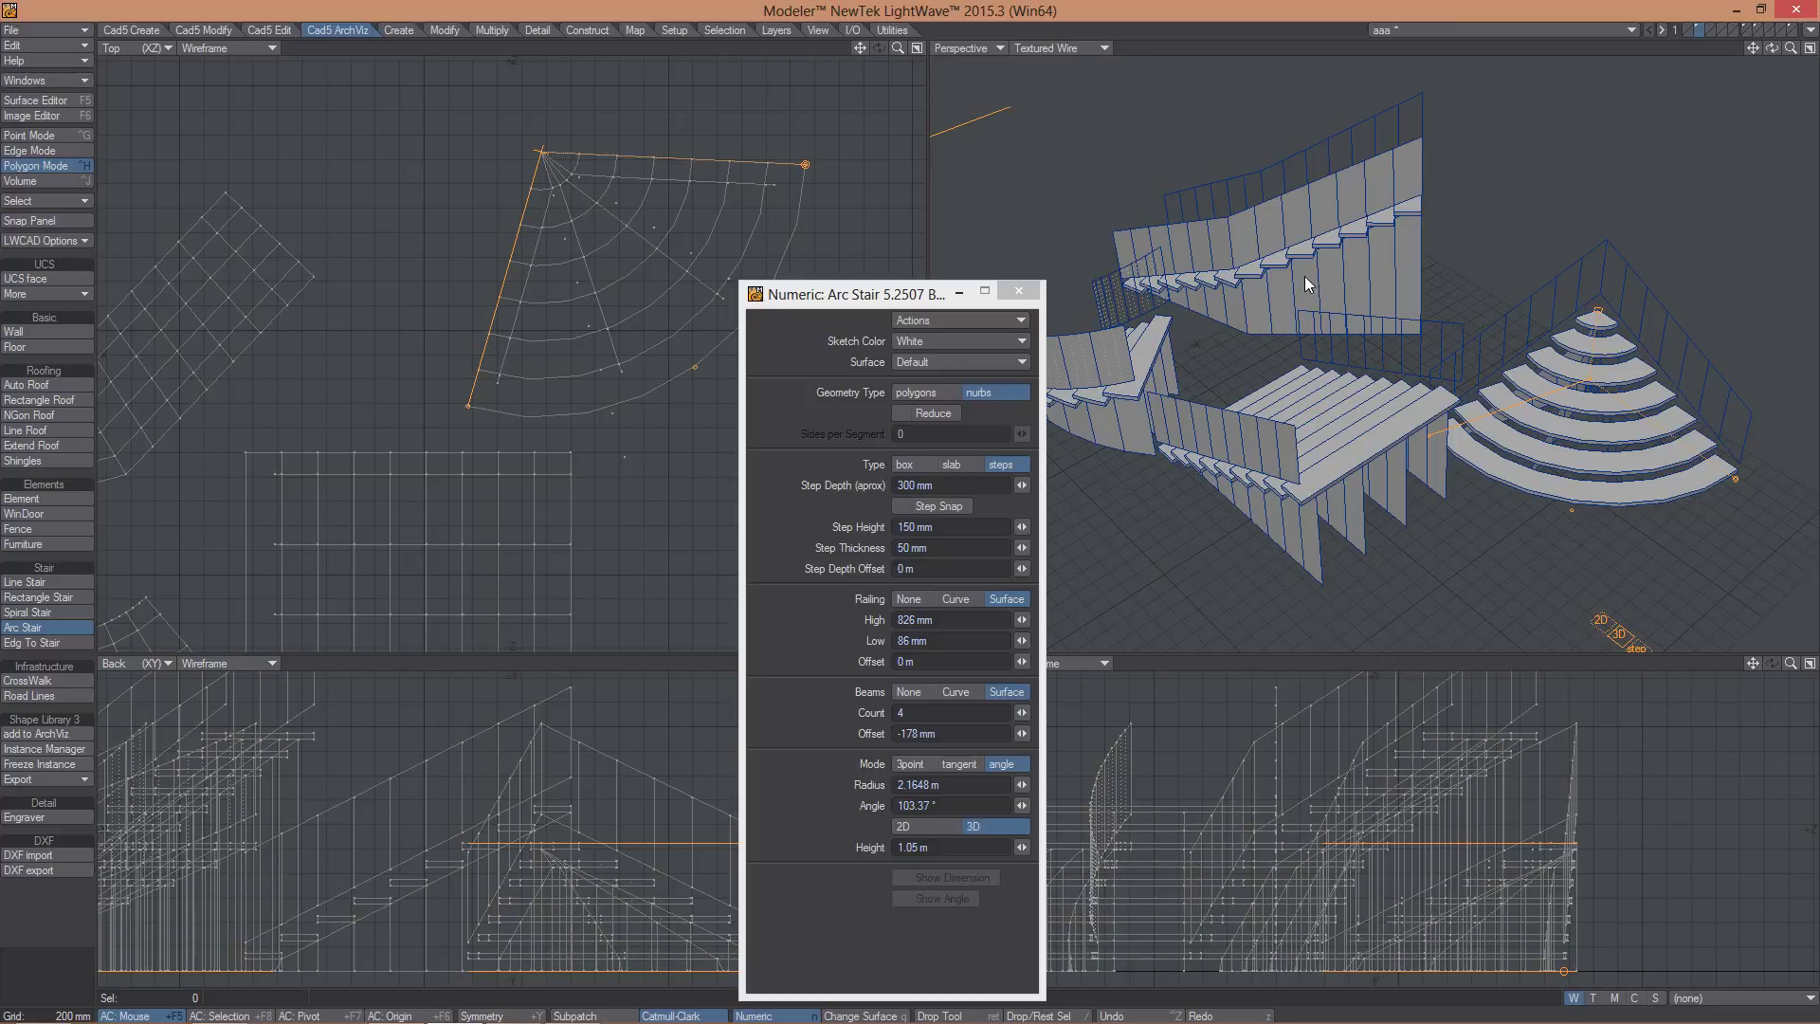
key("2")
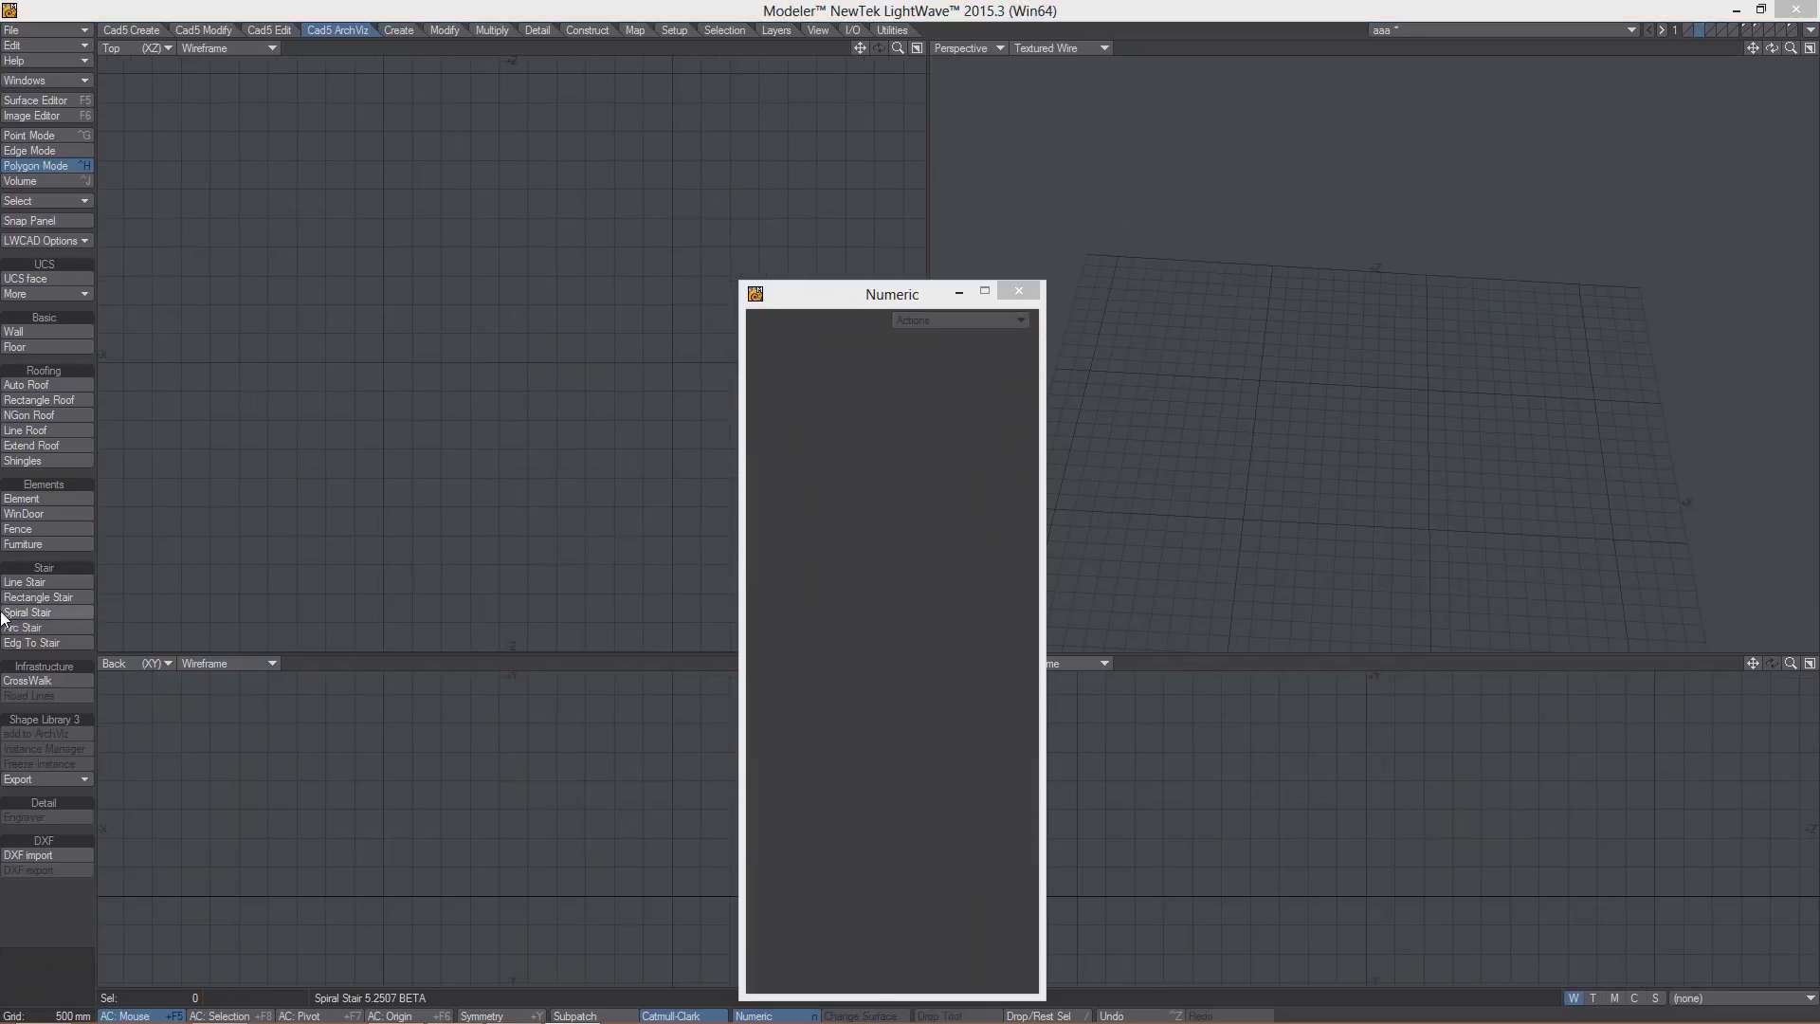
- Draw a 5.65 m wide rectangle stair and flatten it to a 2D outline
left_click(33, 598)
mouse_move(174, 177)
left_mouse_down()
mouse_move(530, 315)
mouse_move(495, 345)
left_mouse_up()
mouse_move(1220, 300)
left_mouse_down("alt")
mouse_move(1237, 281)
mouse_move(1213, 285)
left_mouse_up("alt")
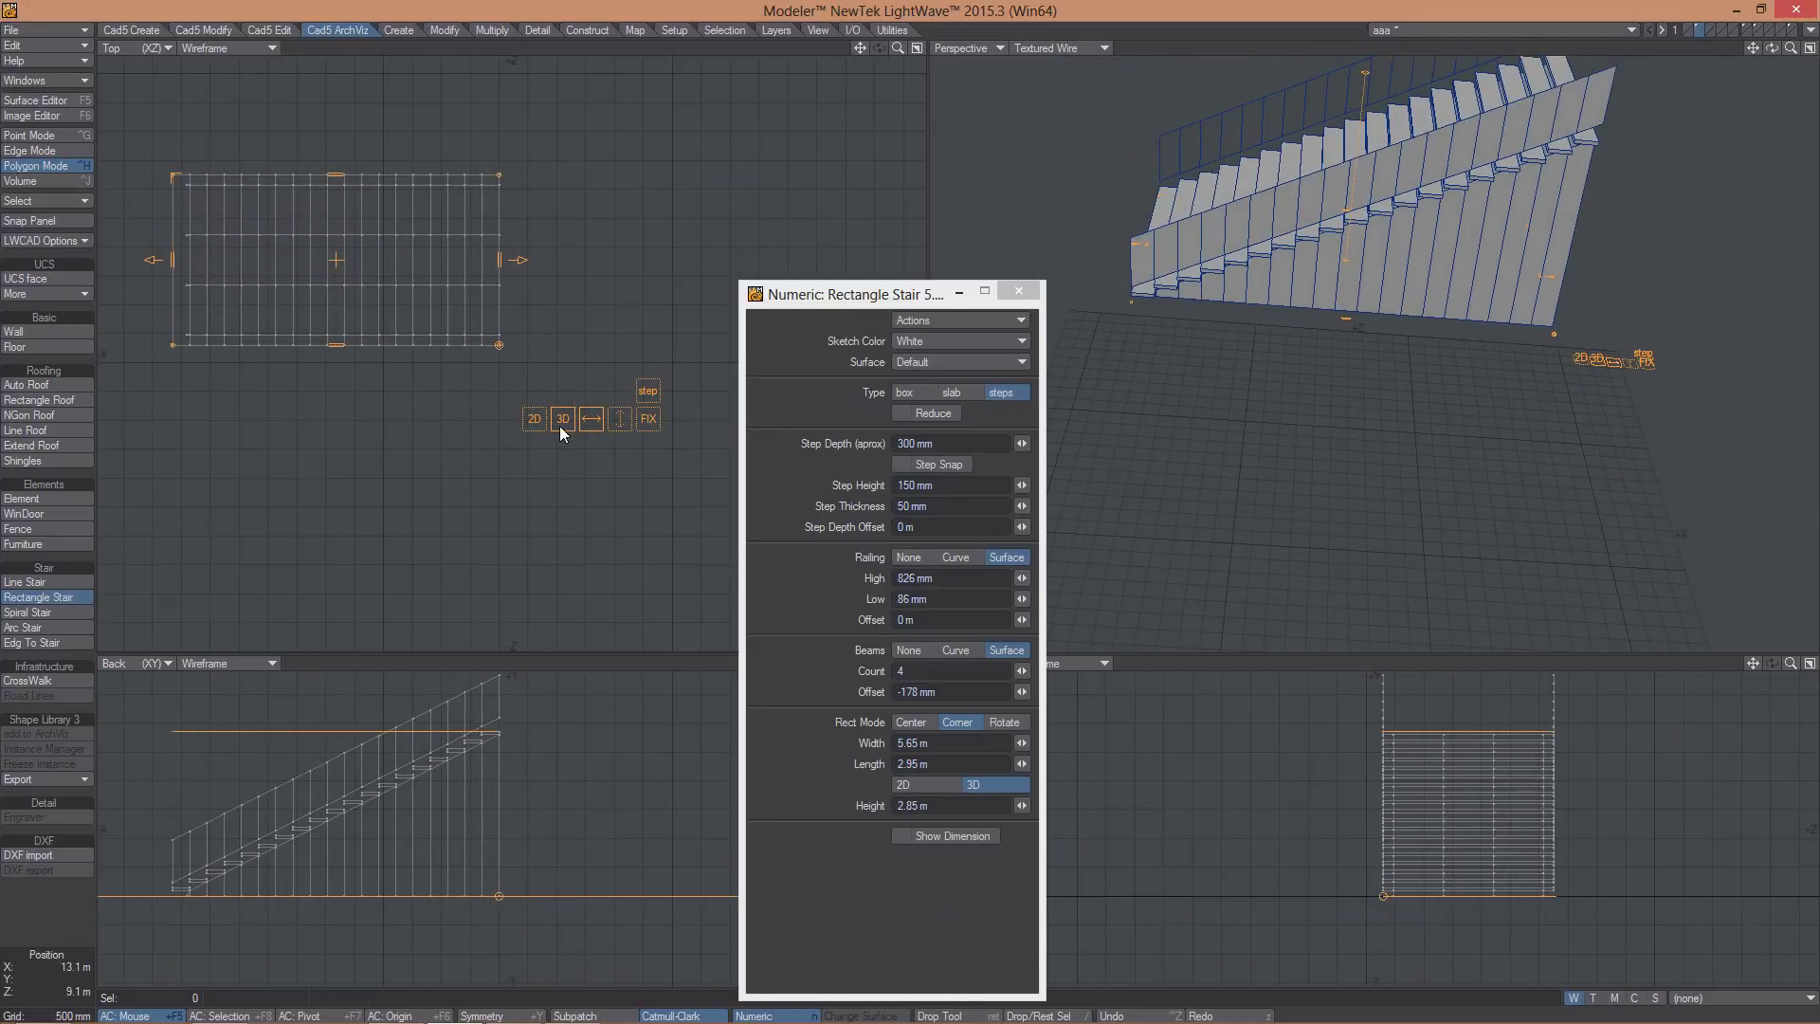
left_click(533, 418)
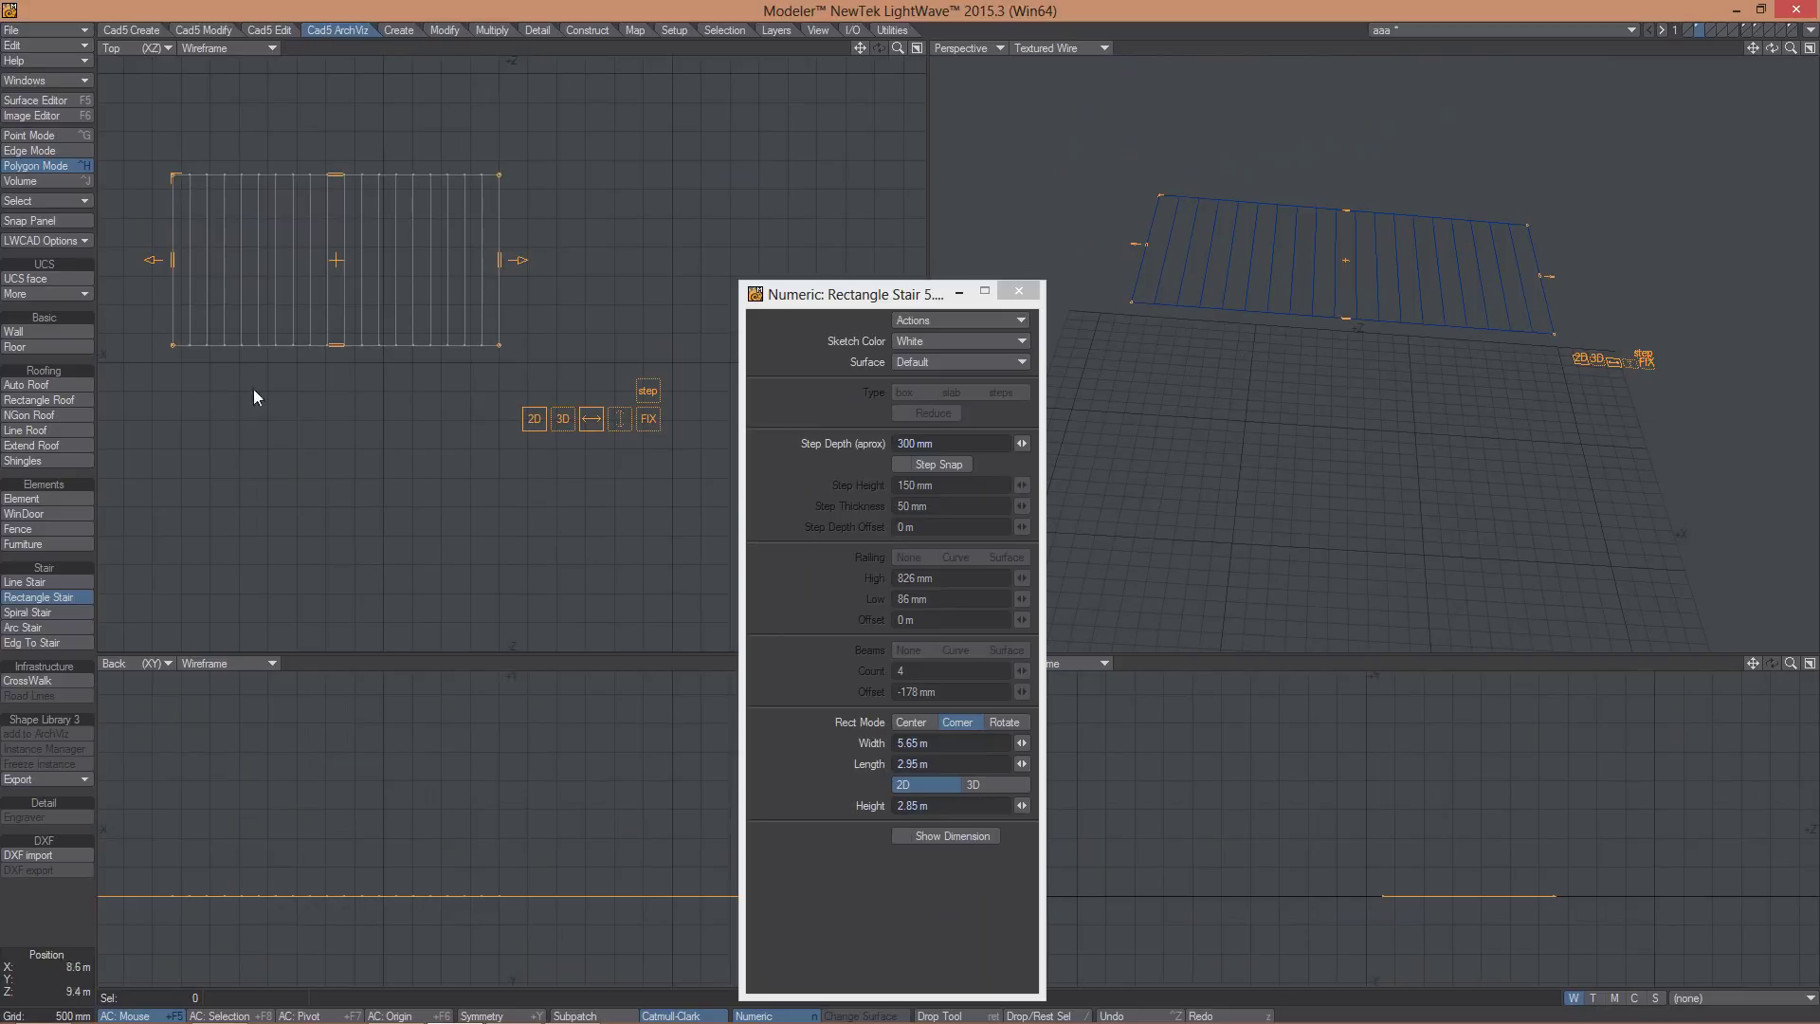
- Sketch a spiral stair by placing its centre, outer radius and sweep angle
left_click(36, 612)
left_click(351, 421)
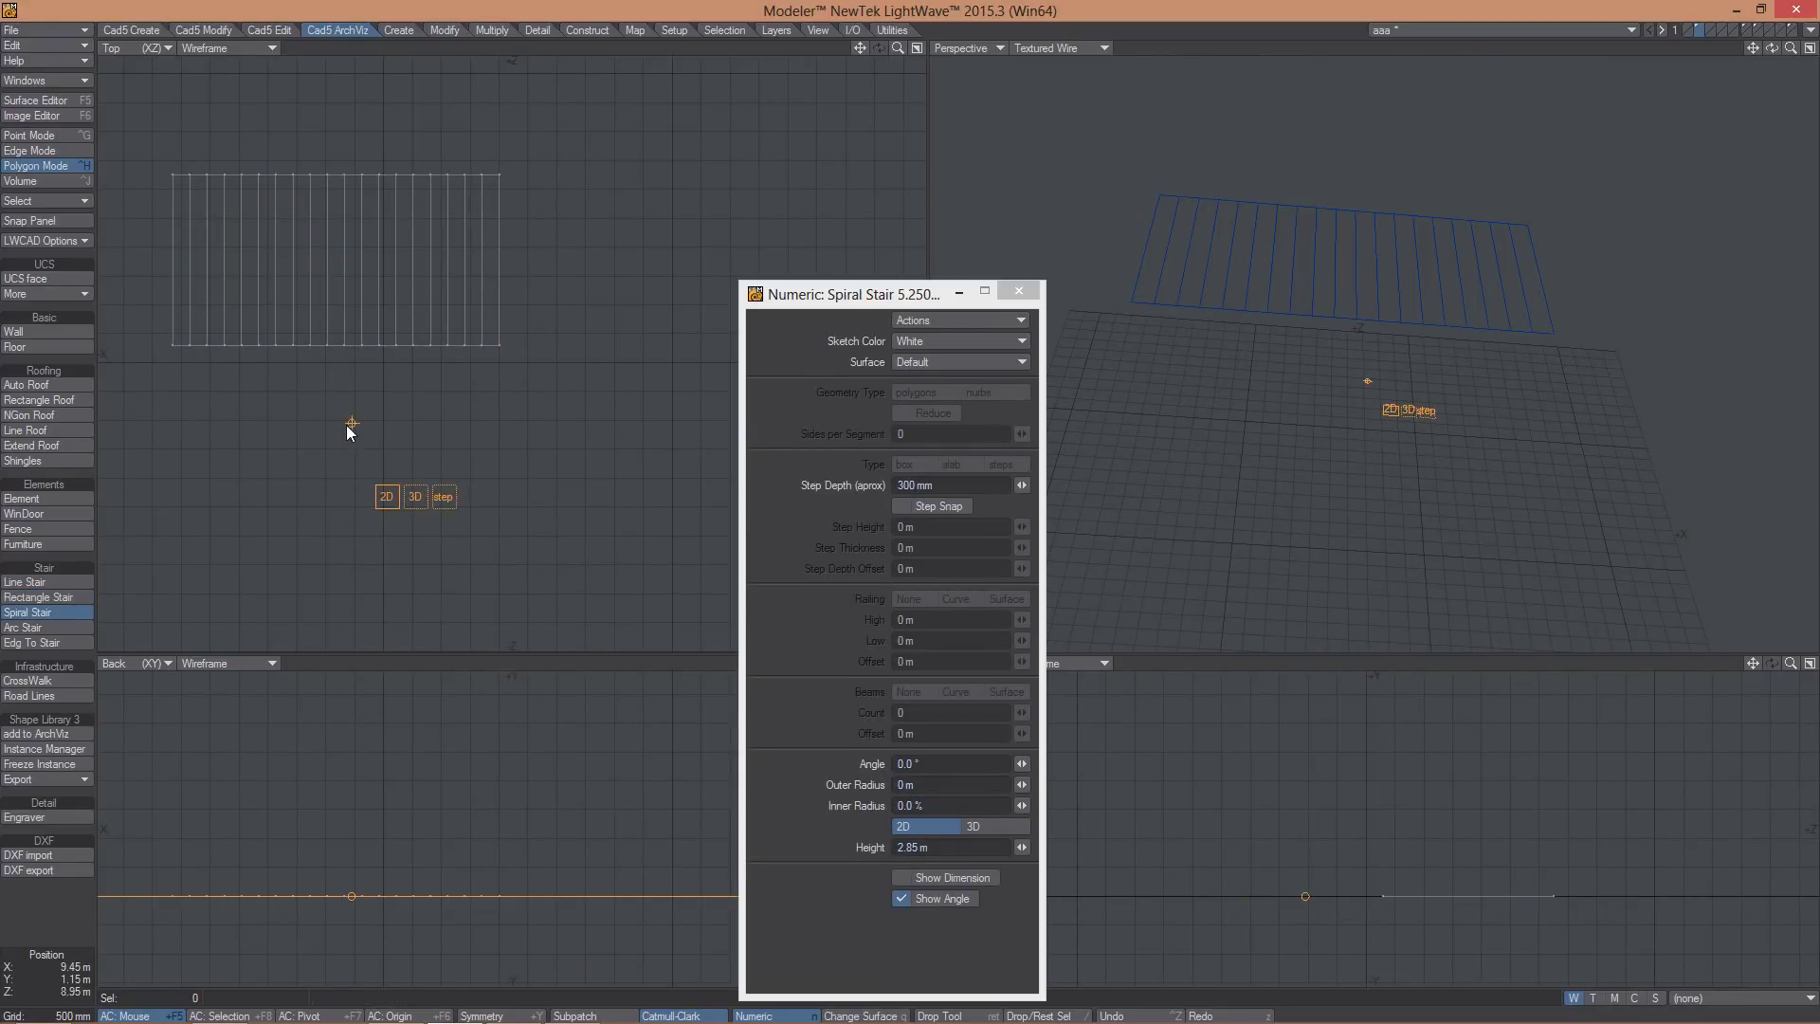
left_click(198, 582)
left_click(487, 553)
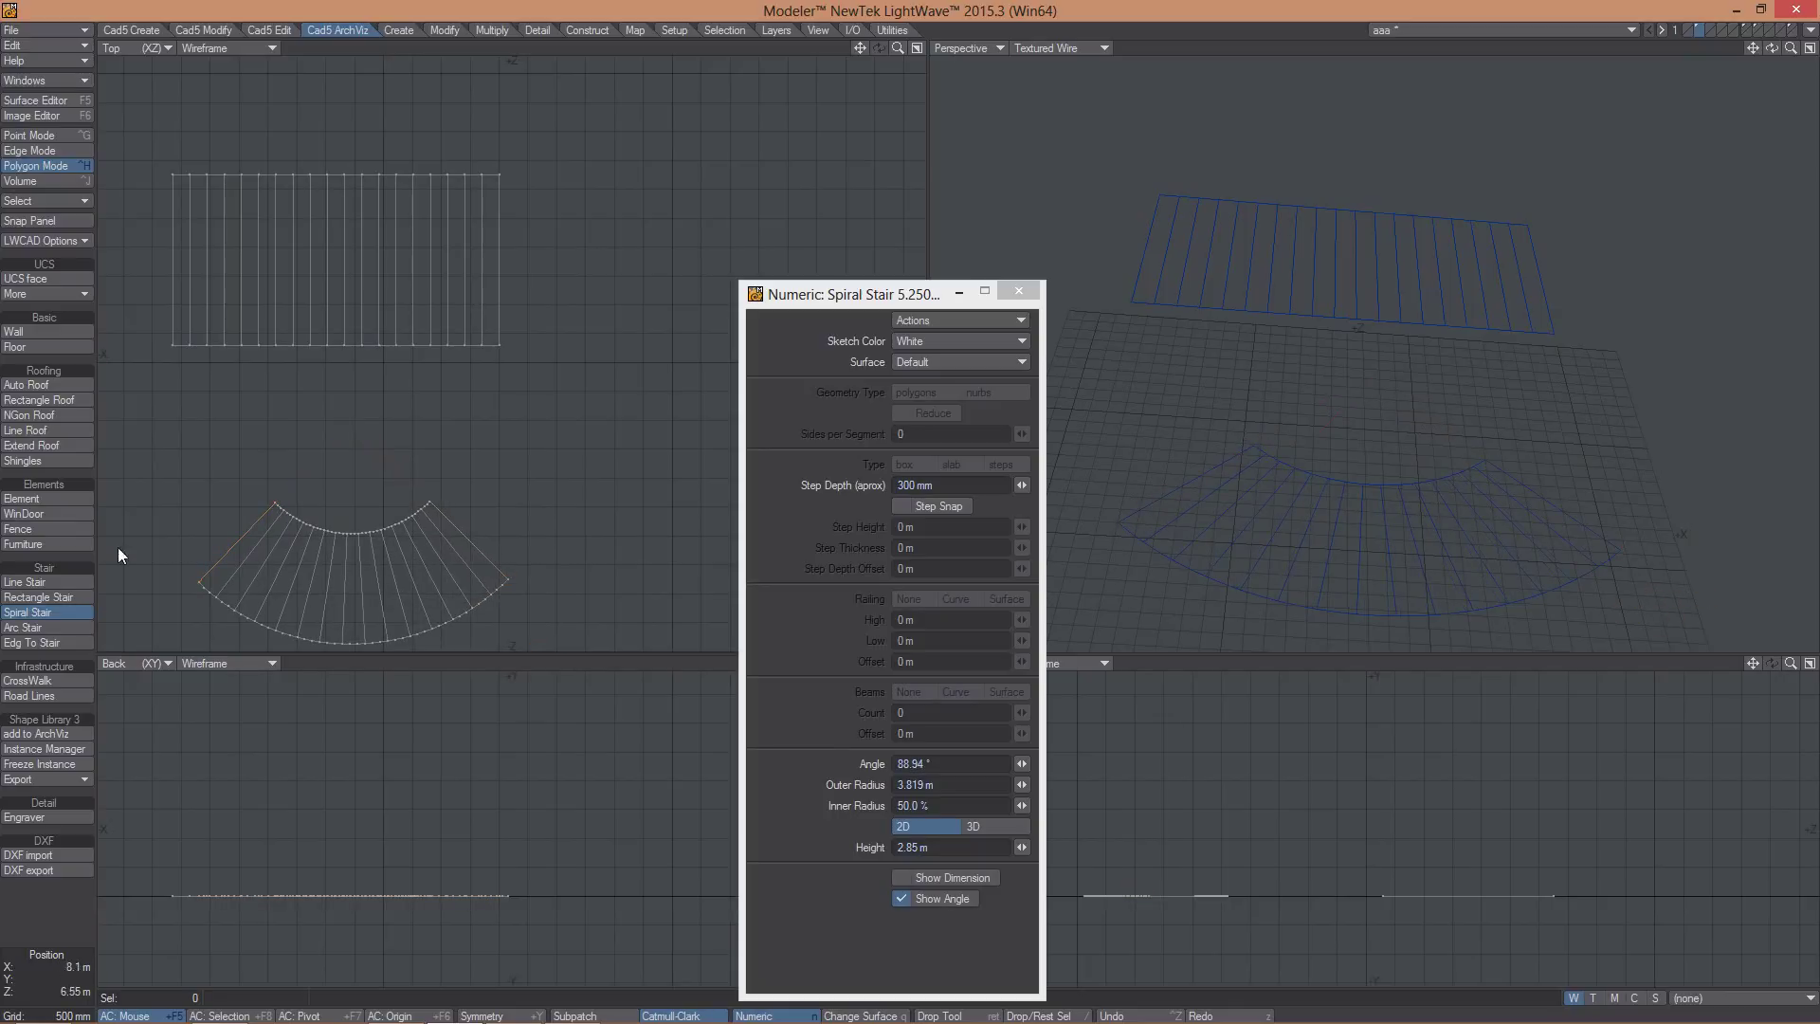
- Sketch an arc stair by placing its centre and radius endpoint
left_click(36, 627)
left_click(584, 400)
left_click(733, 180)
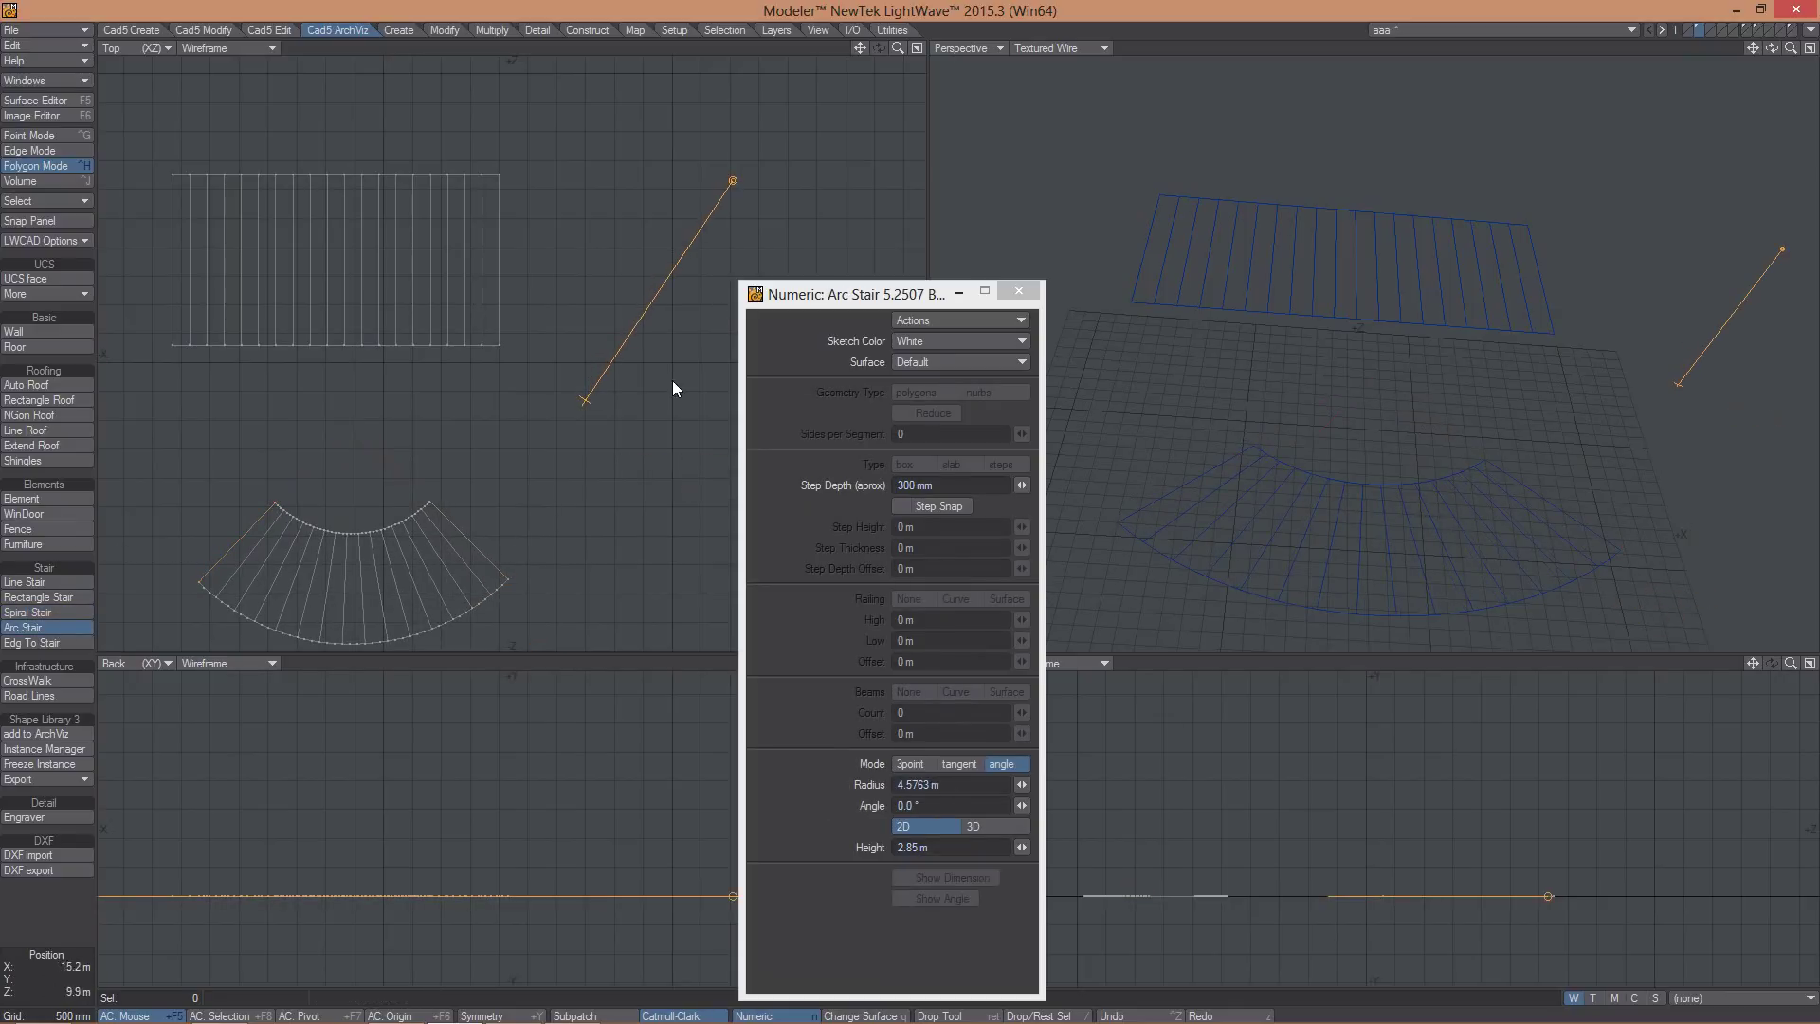
left_click_drag(489, 447, 264, 452, "alt+shift")
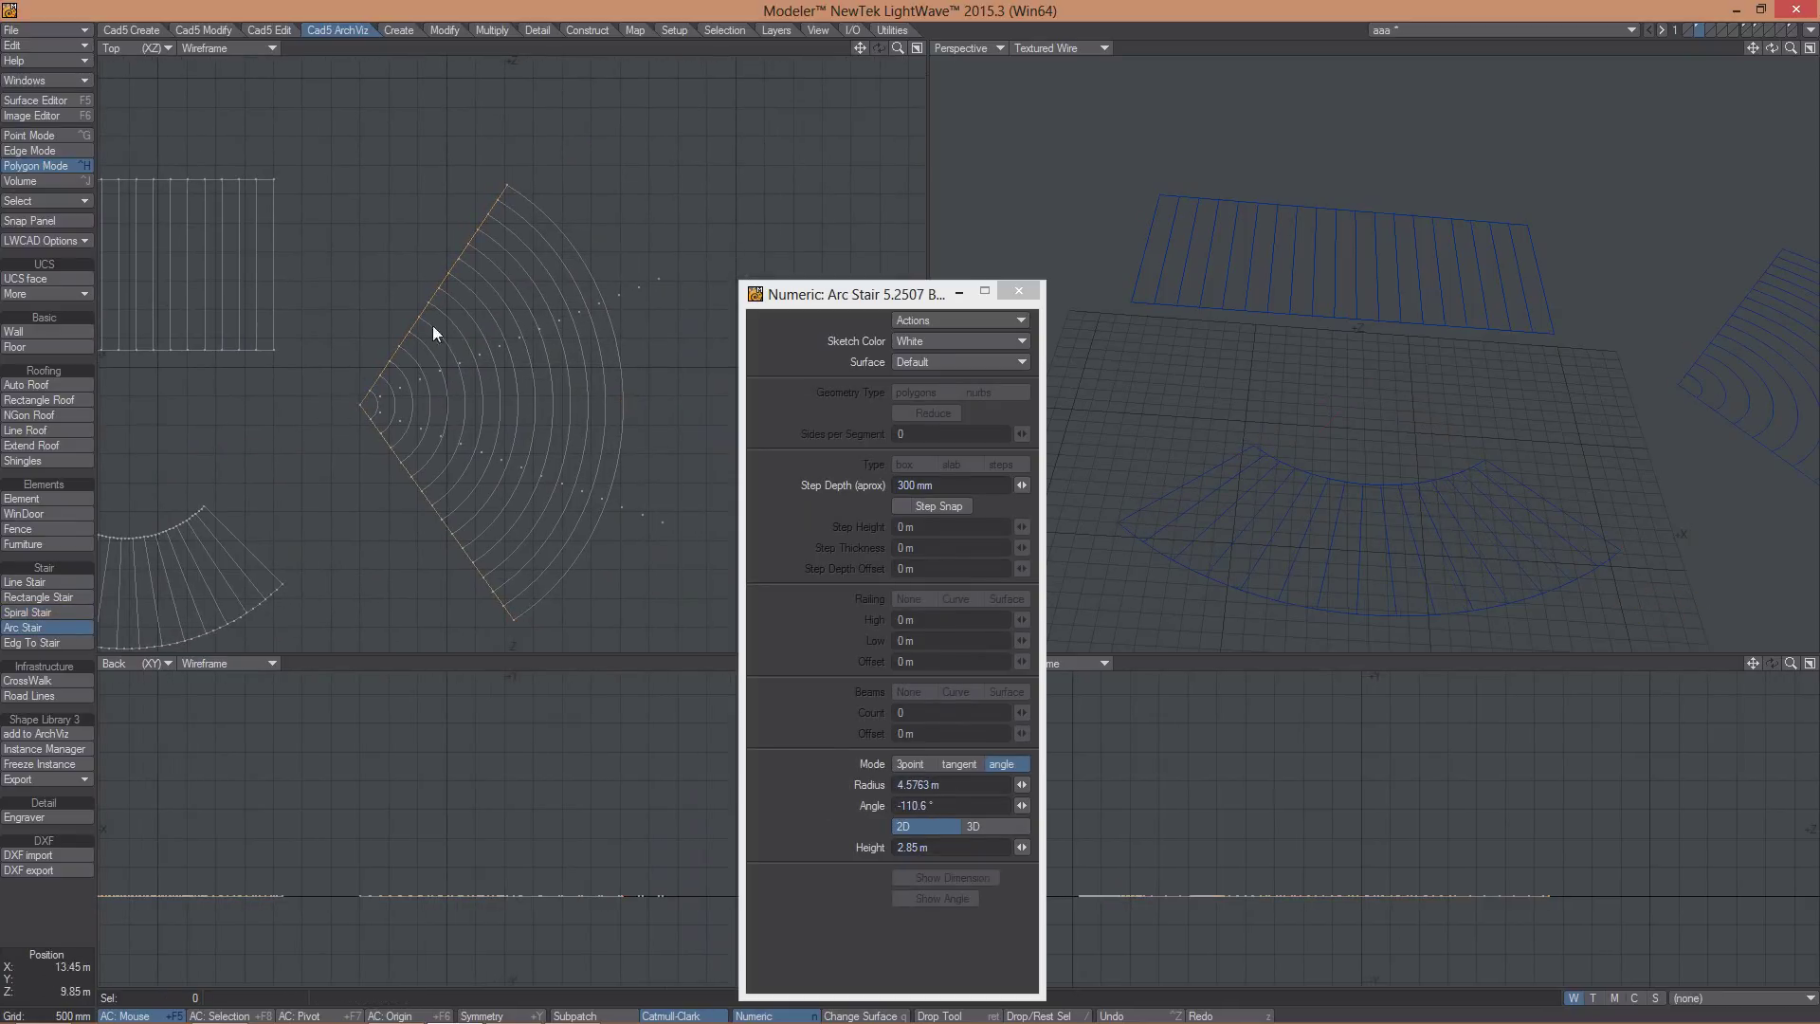
- Sketch an L-shaped line stair through four points and commit it as geometry
left_click(28, 580)
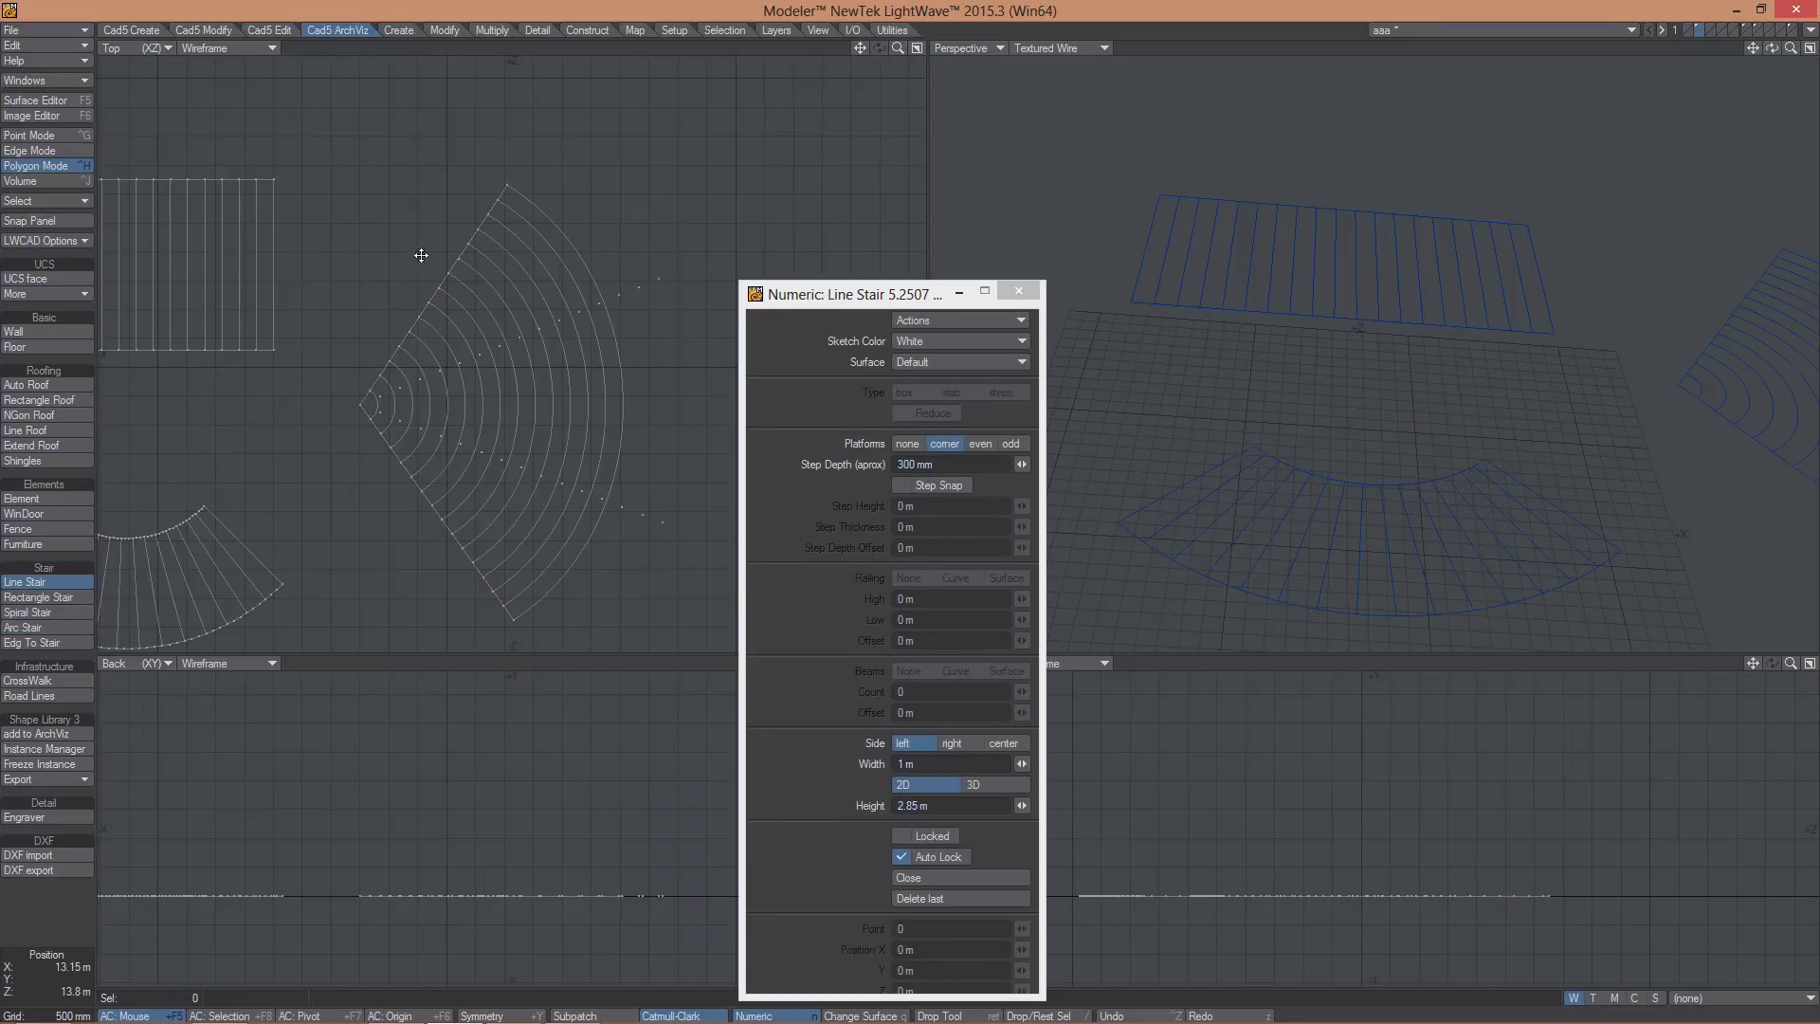
left_click_drag(156, 96, 343, 269, "alt+shift")
left_click(233, 272)
left_click(468, 272)
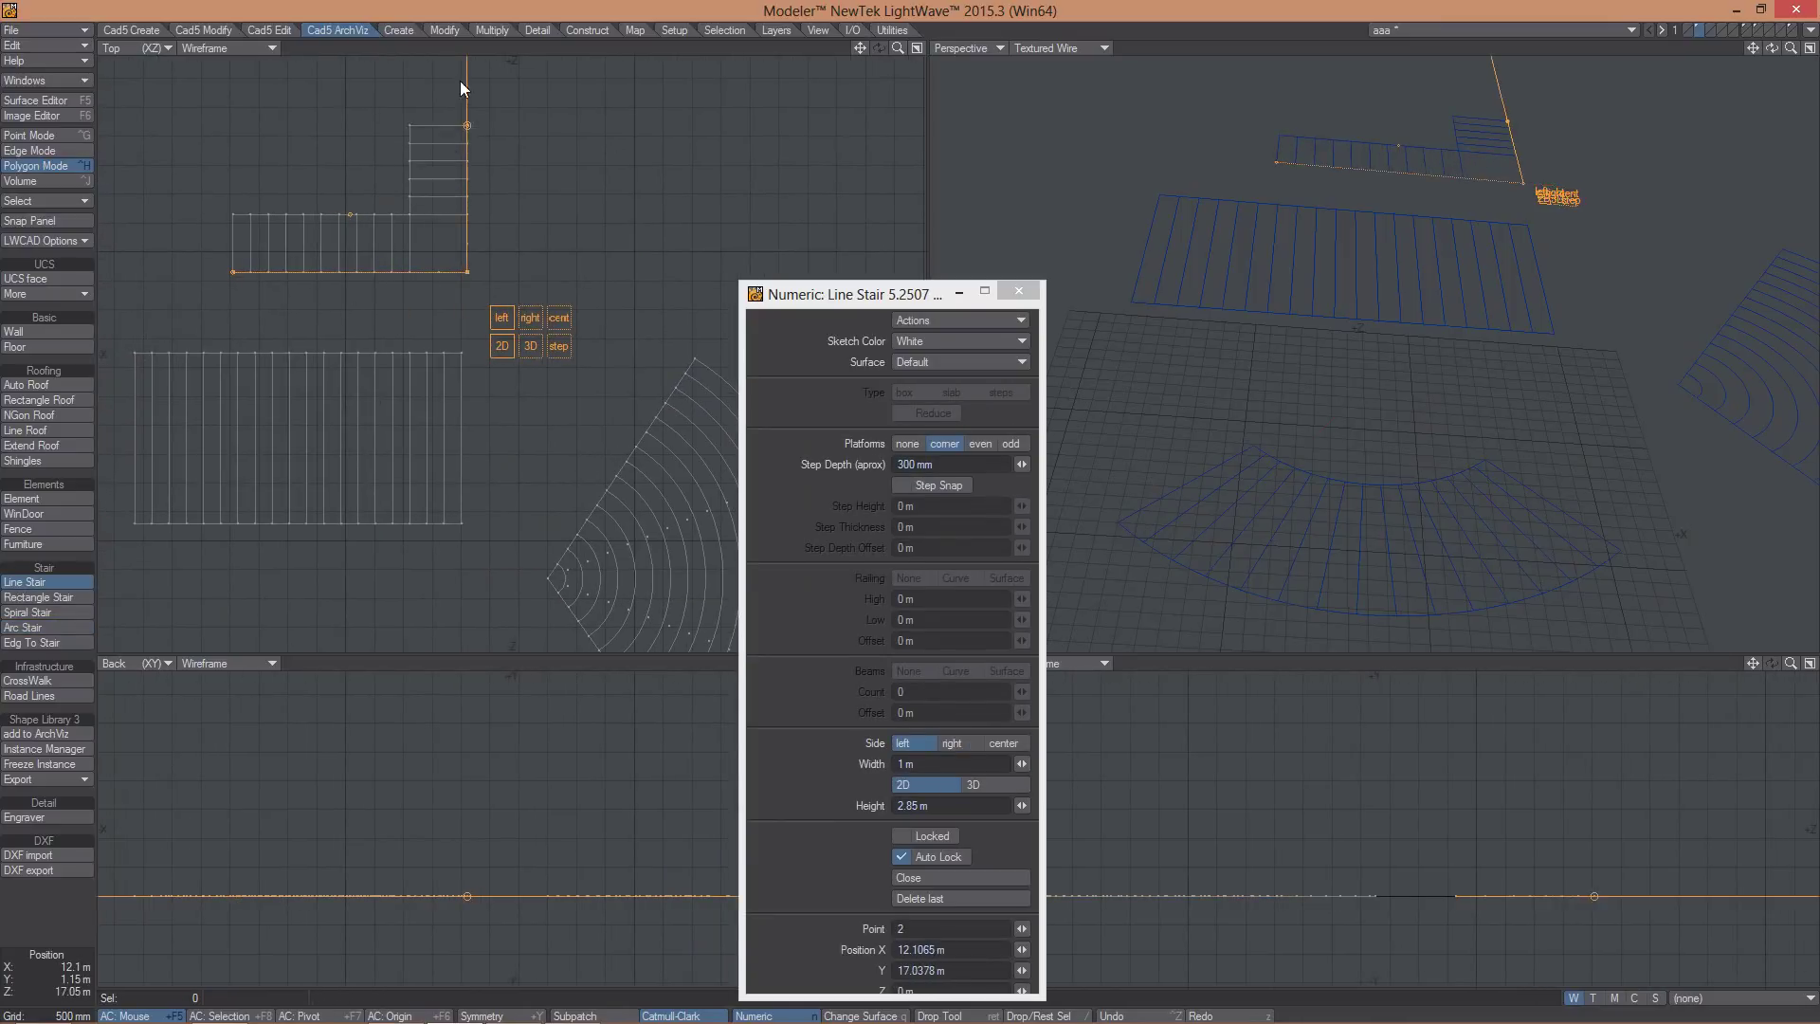
left_click(467, 93)
left_click(647, 104)
key("a")
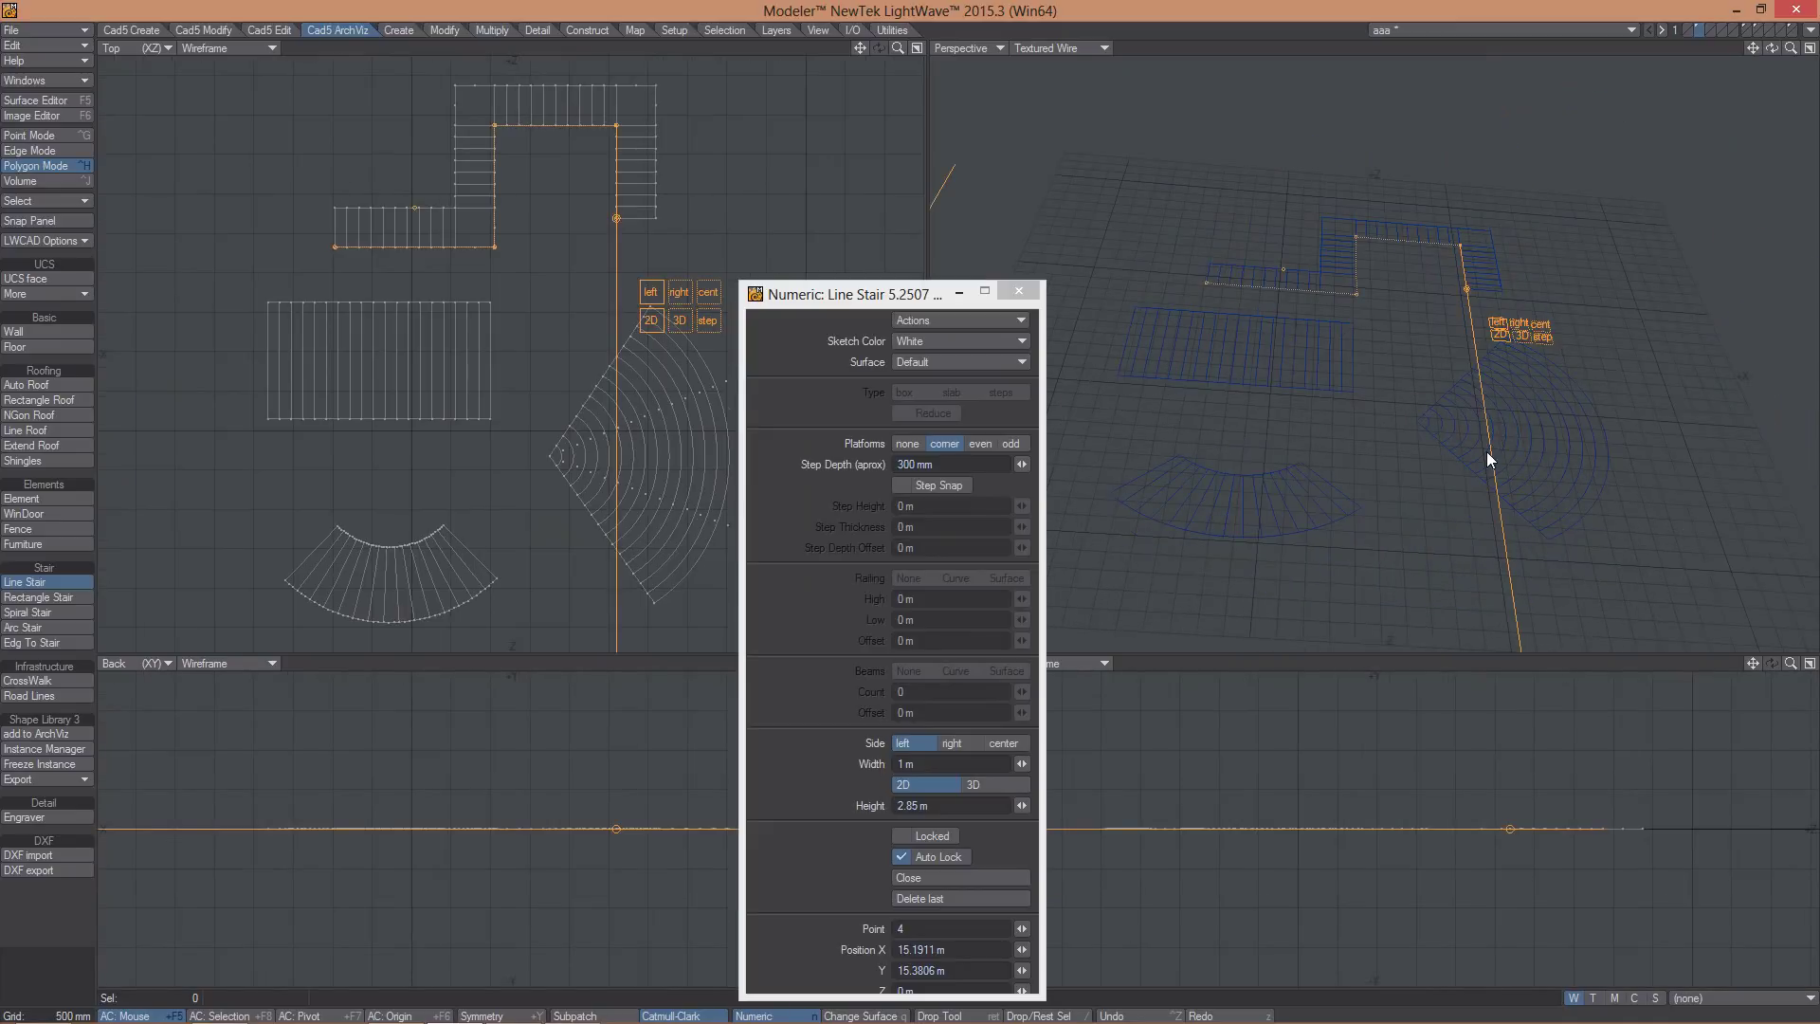
left_click_drag(1486, 451, 1362, 487, "alt")
key("Return")
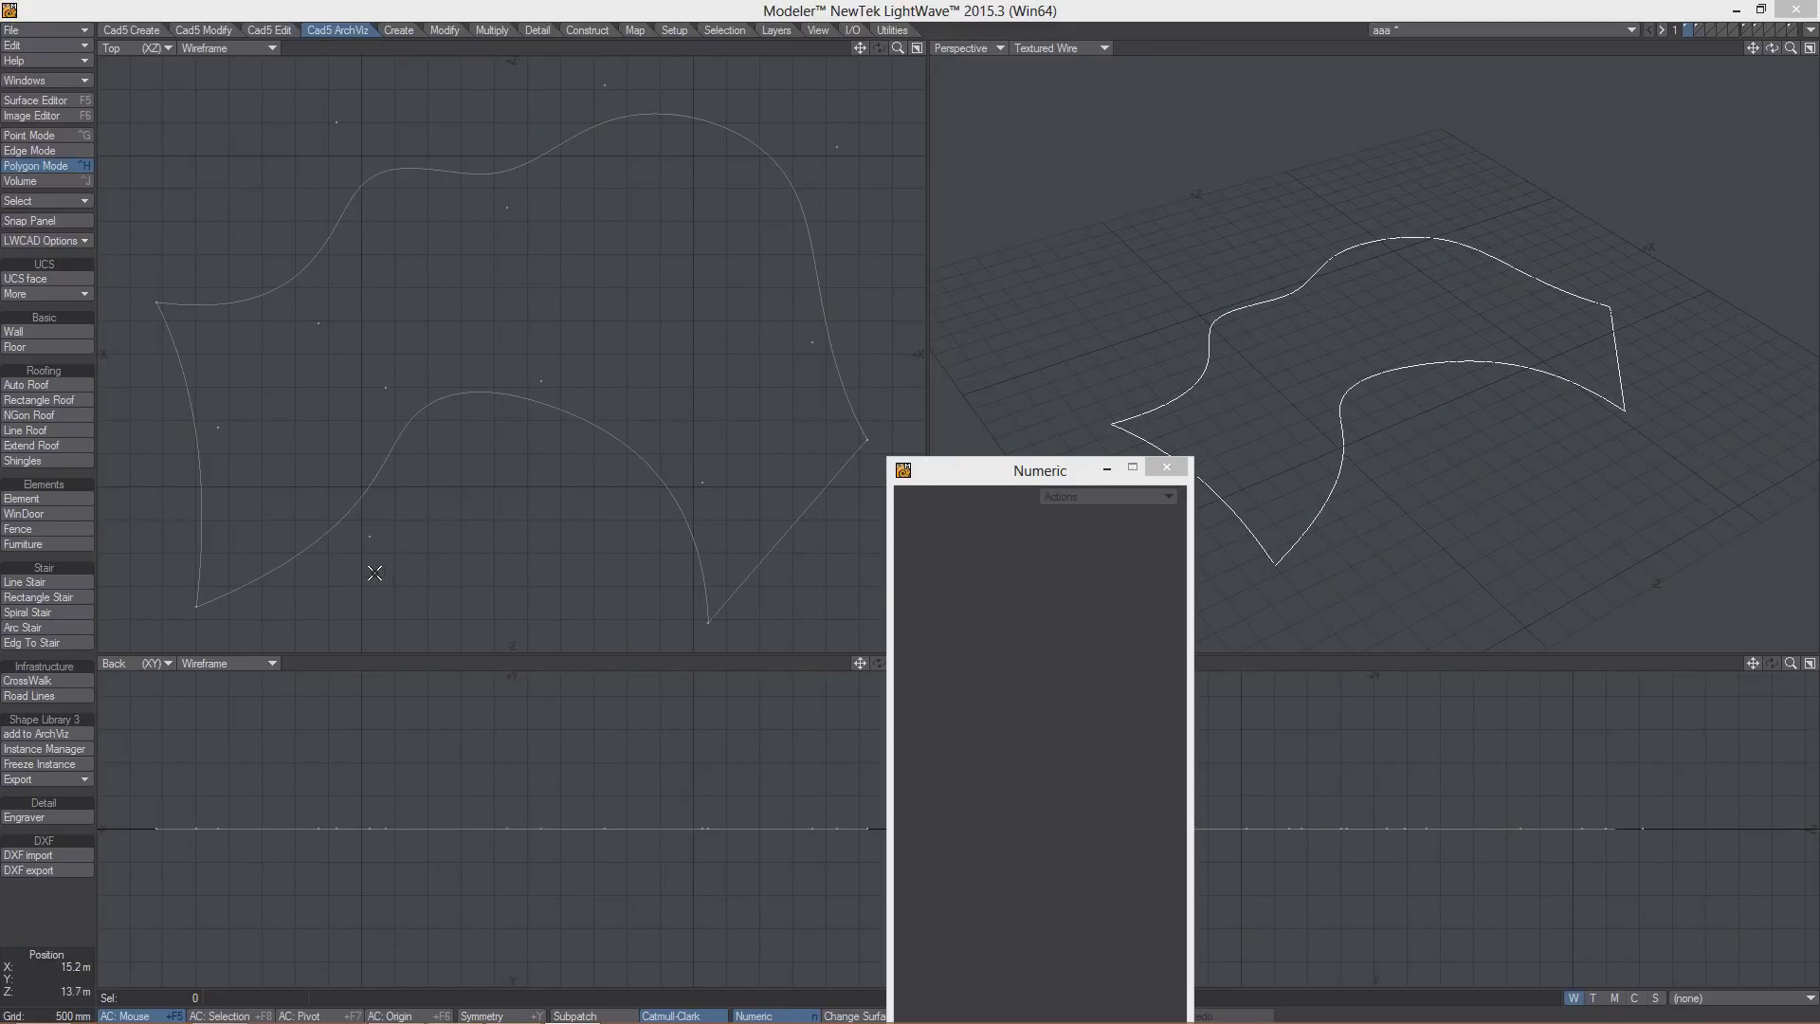
- Generate an Edg To Stair stair between the left and right curves, then discard it
left_click(47, 642)
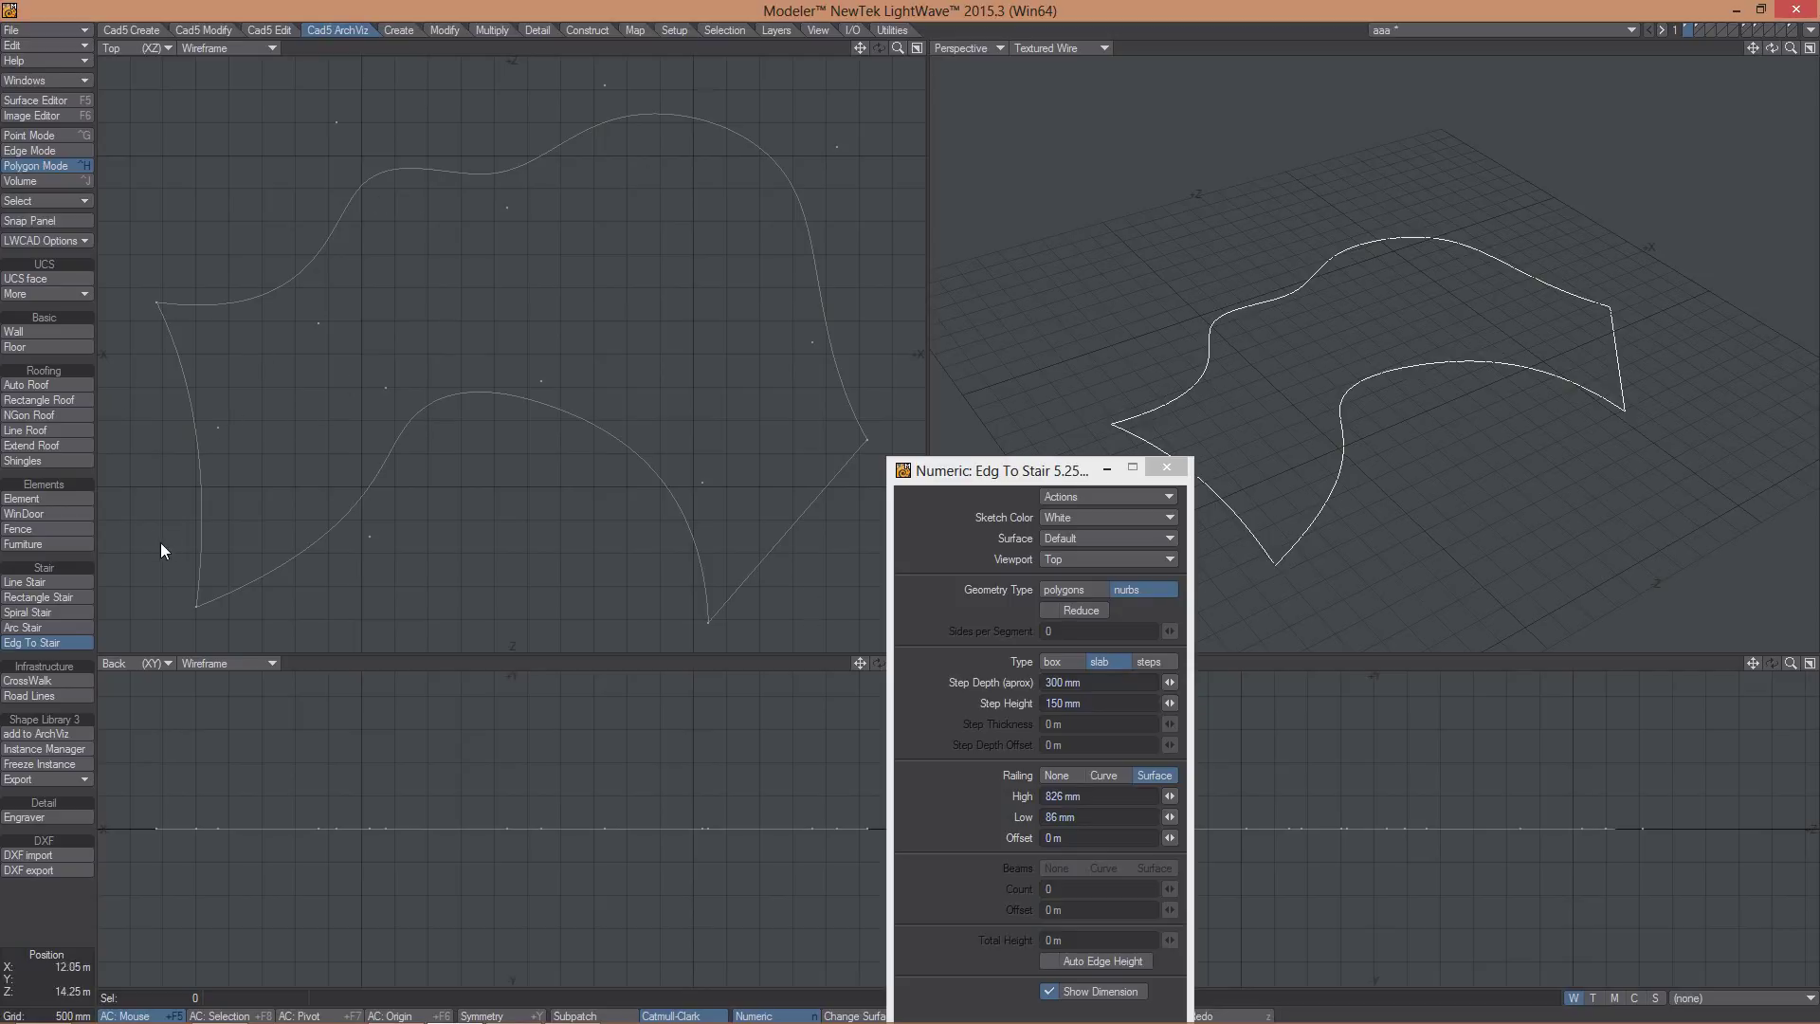
left_click(198, 447)
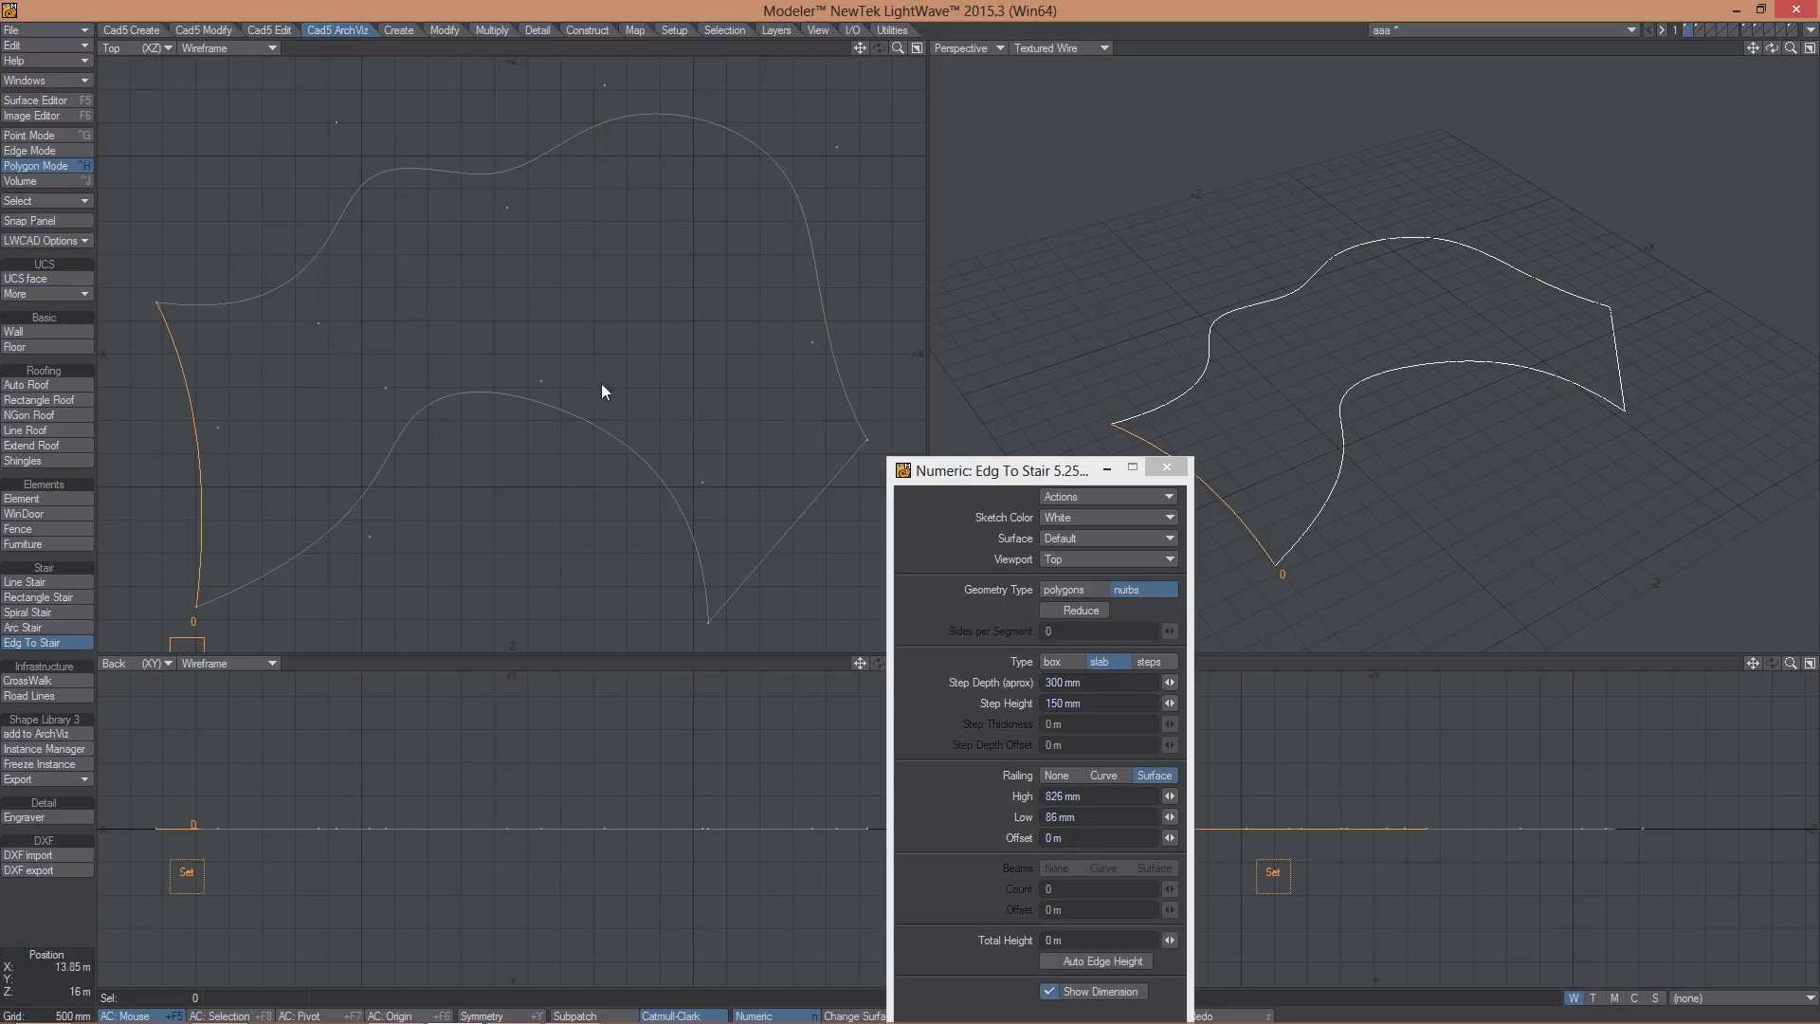
left_click(788, 524)
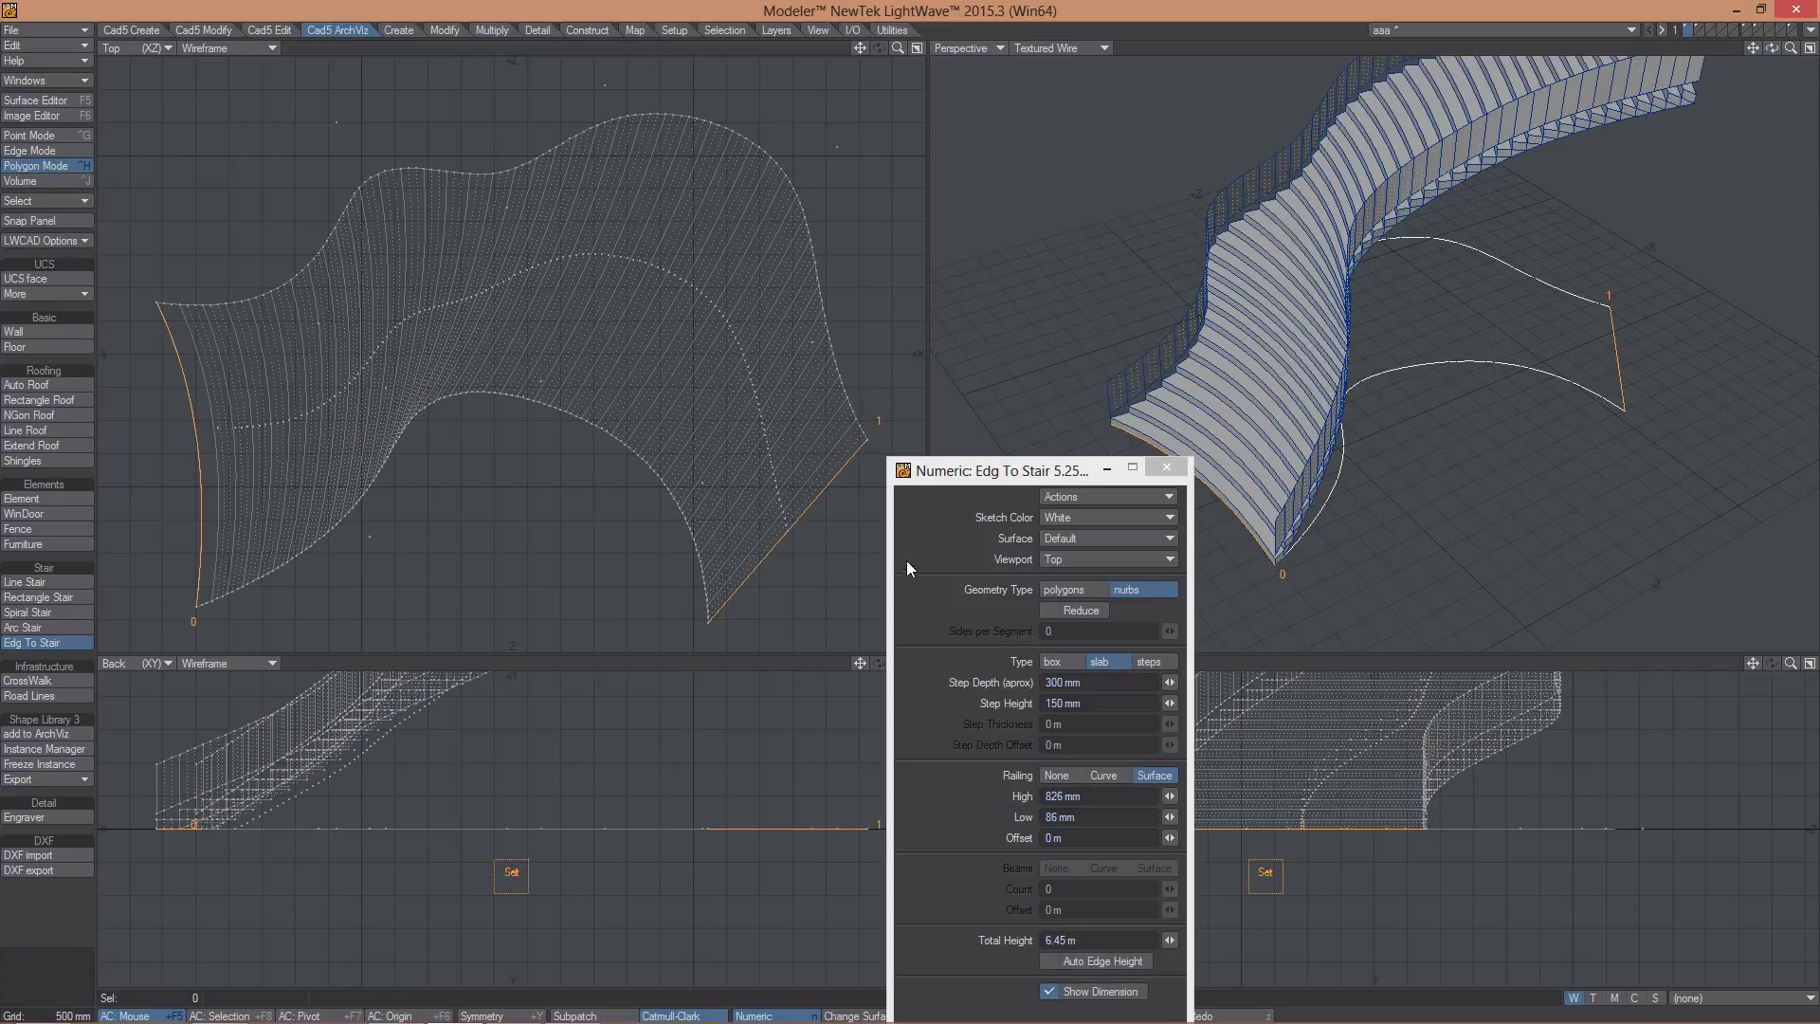
left_click(35, 978)
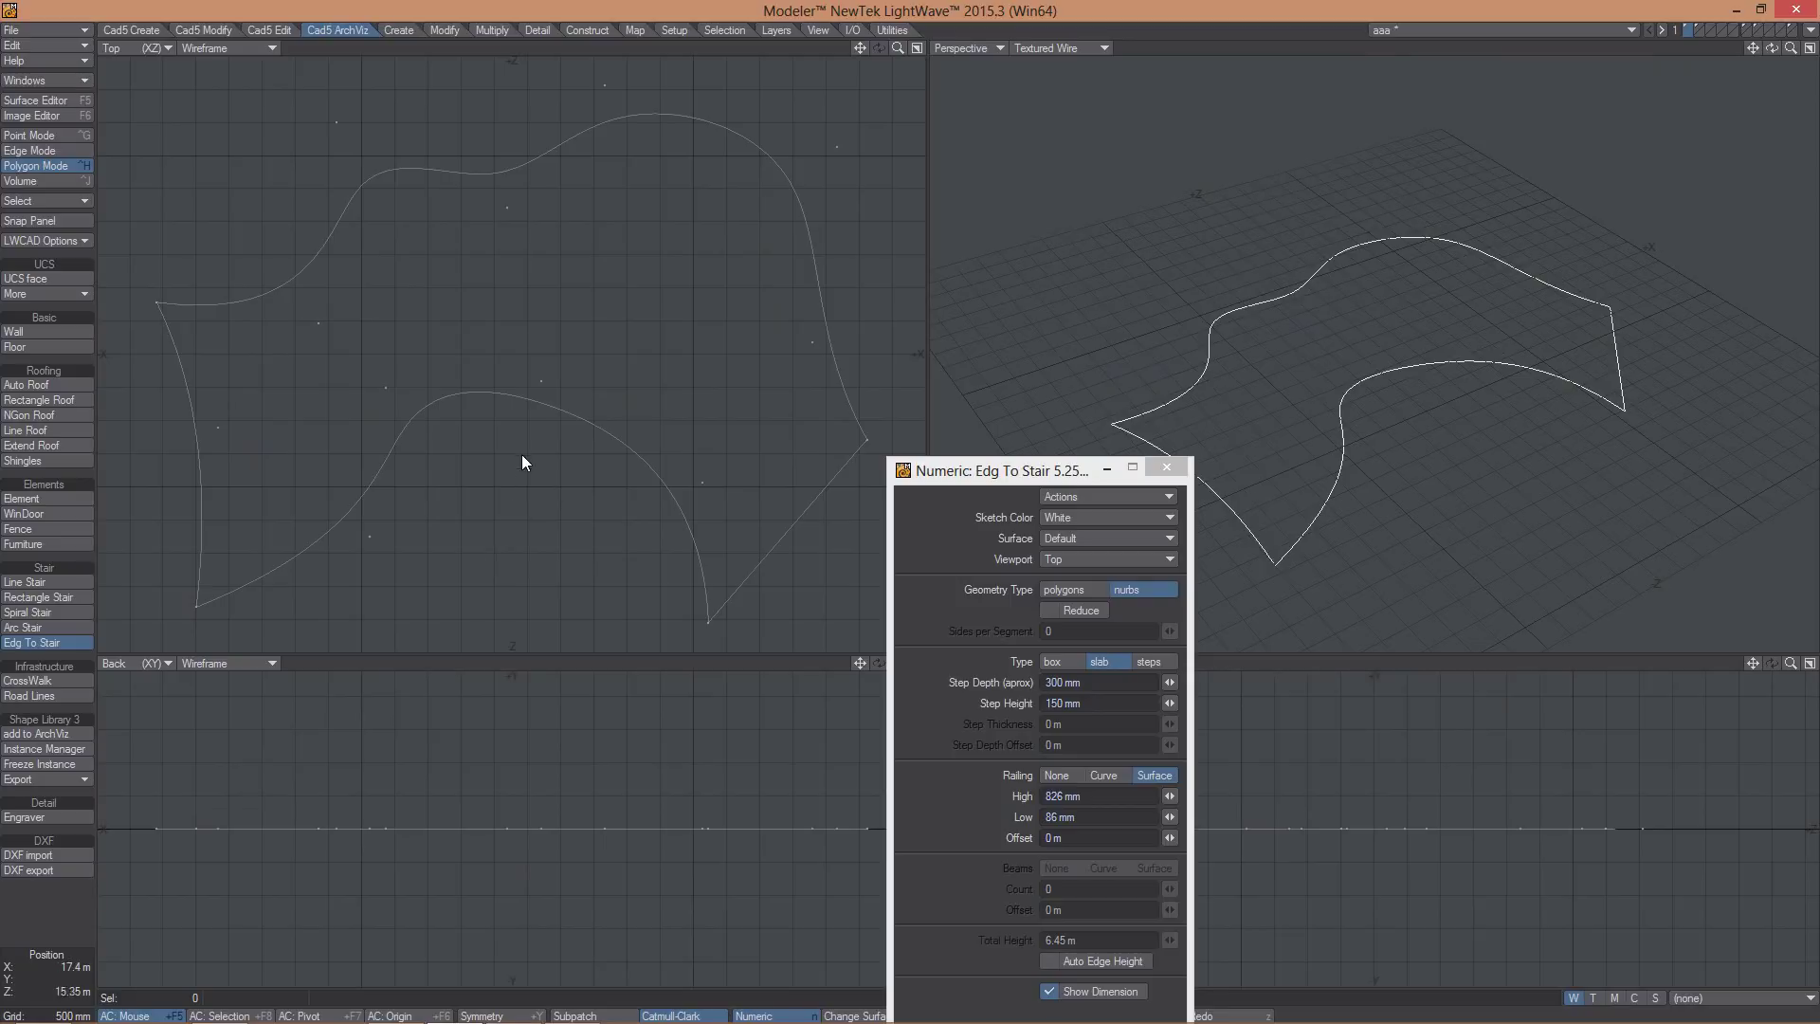
- Generate a stair between the lower and upper curves, inspect it, then discard it
left_click(521, 396)
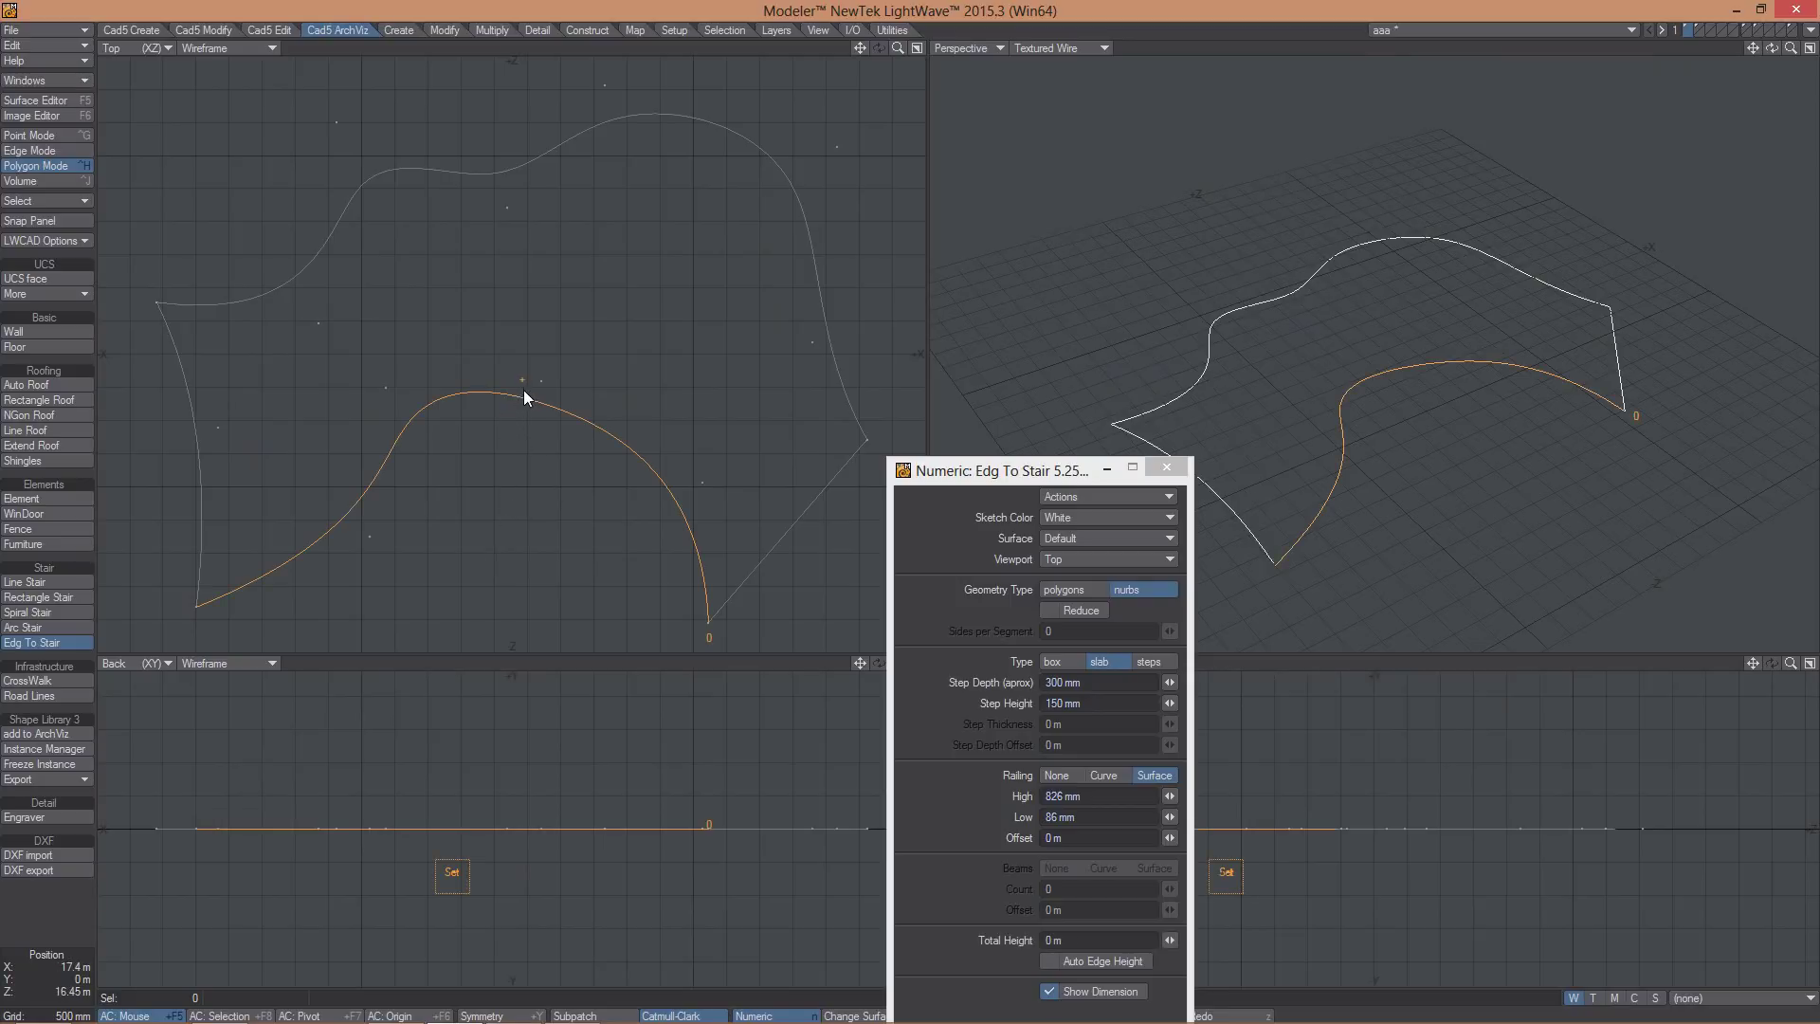
left_click(491, 186)
left_click_drag(1365, 398, 1412, 421, "alt")
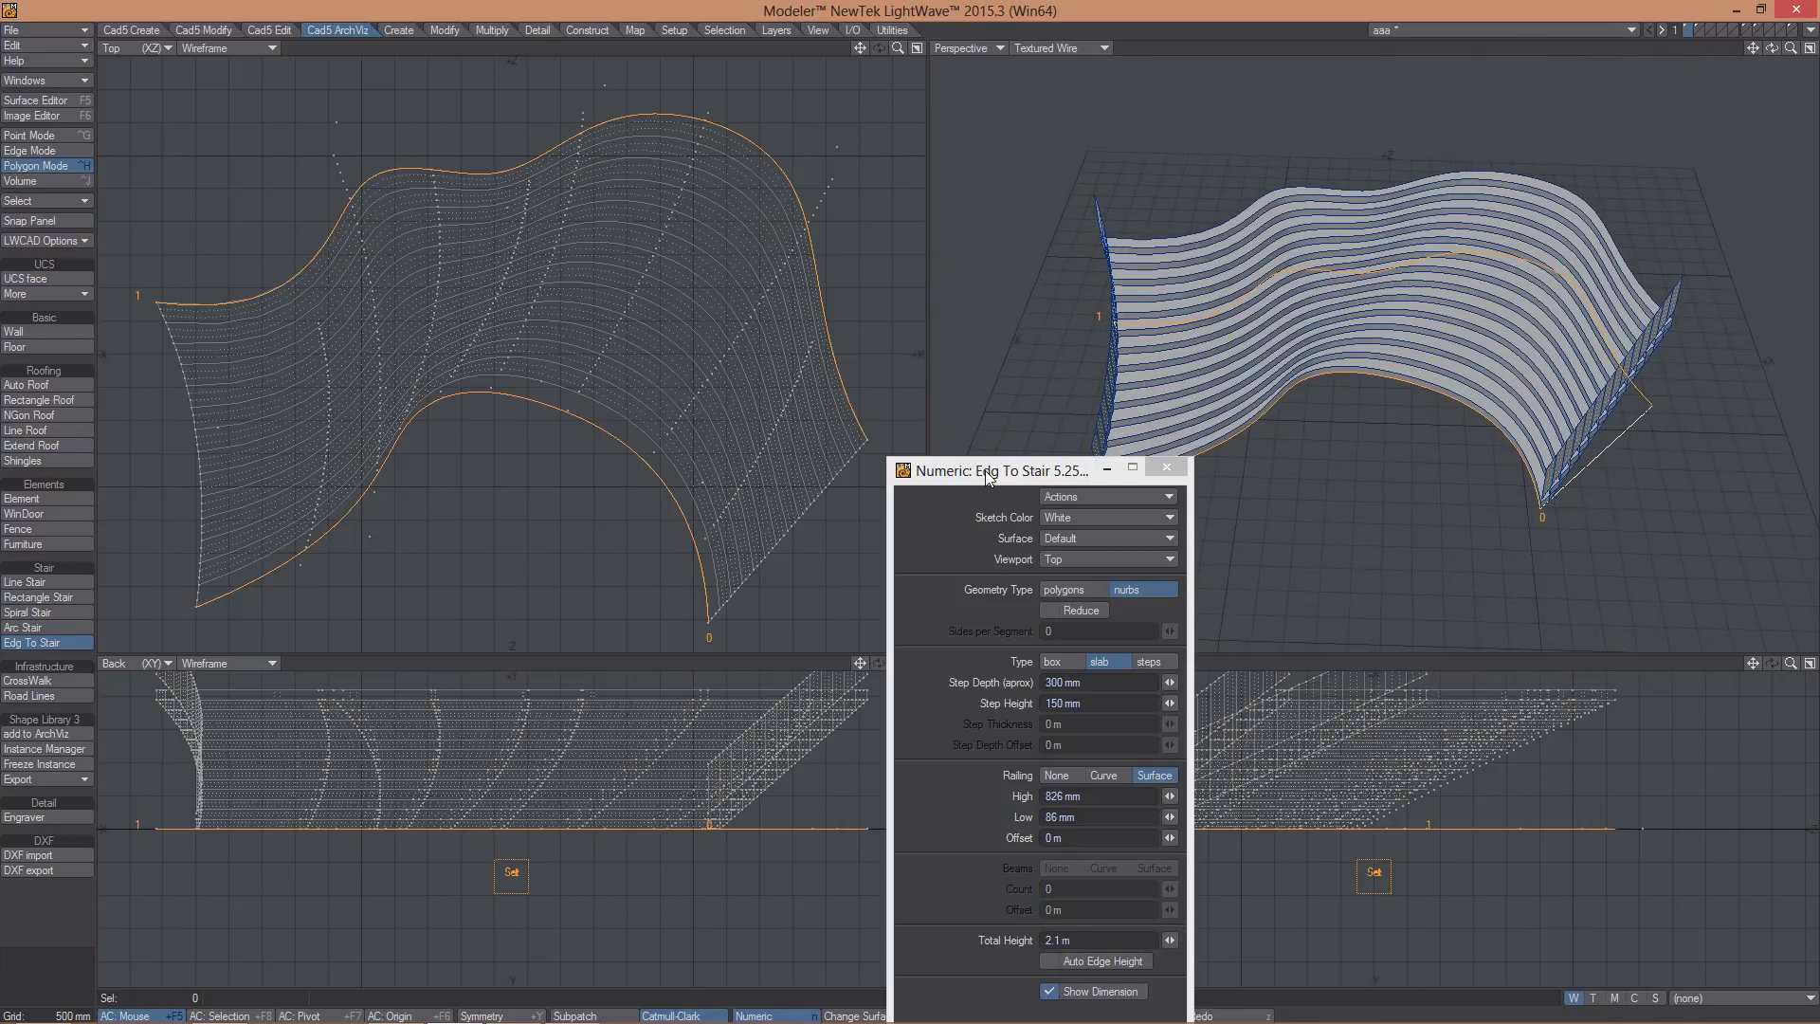
left_click_drag(986, 470, 937, 516)
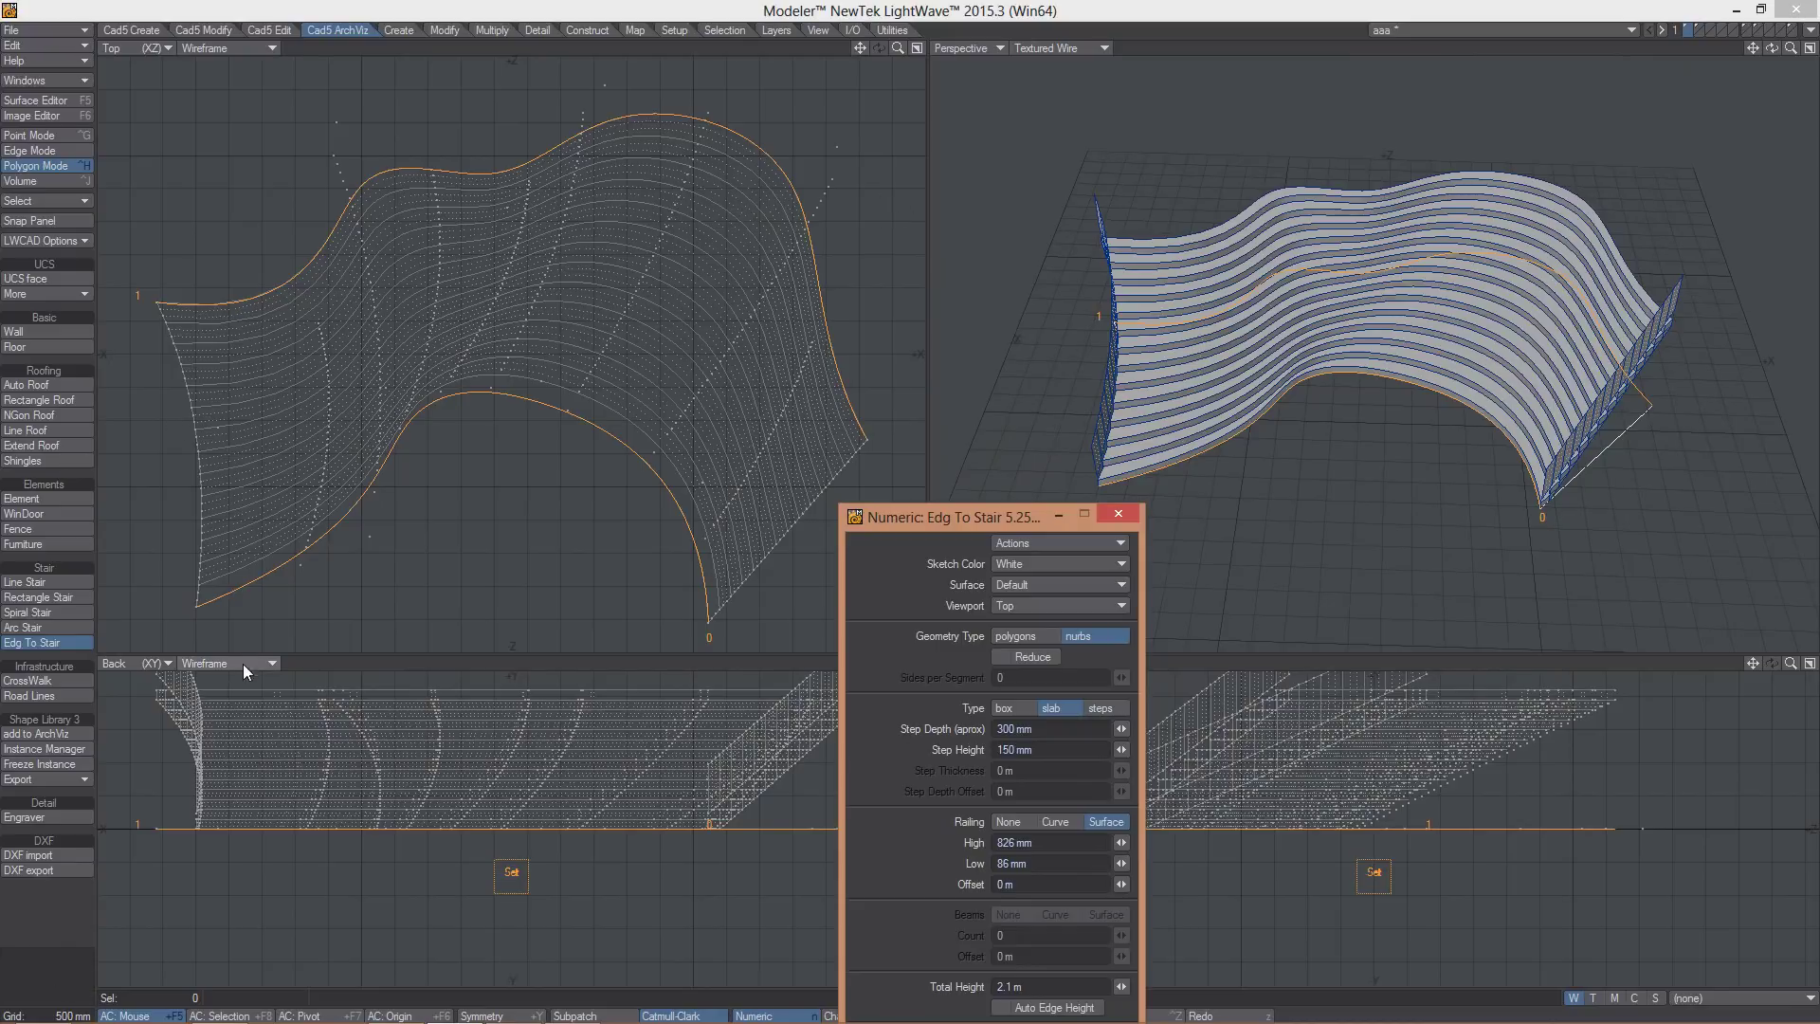
left_click(53, 971)
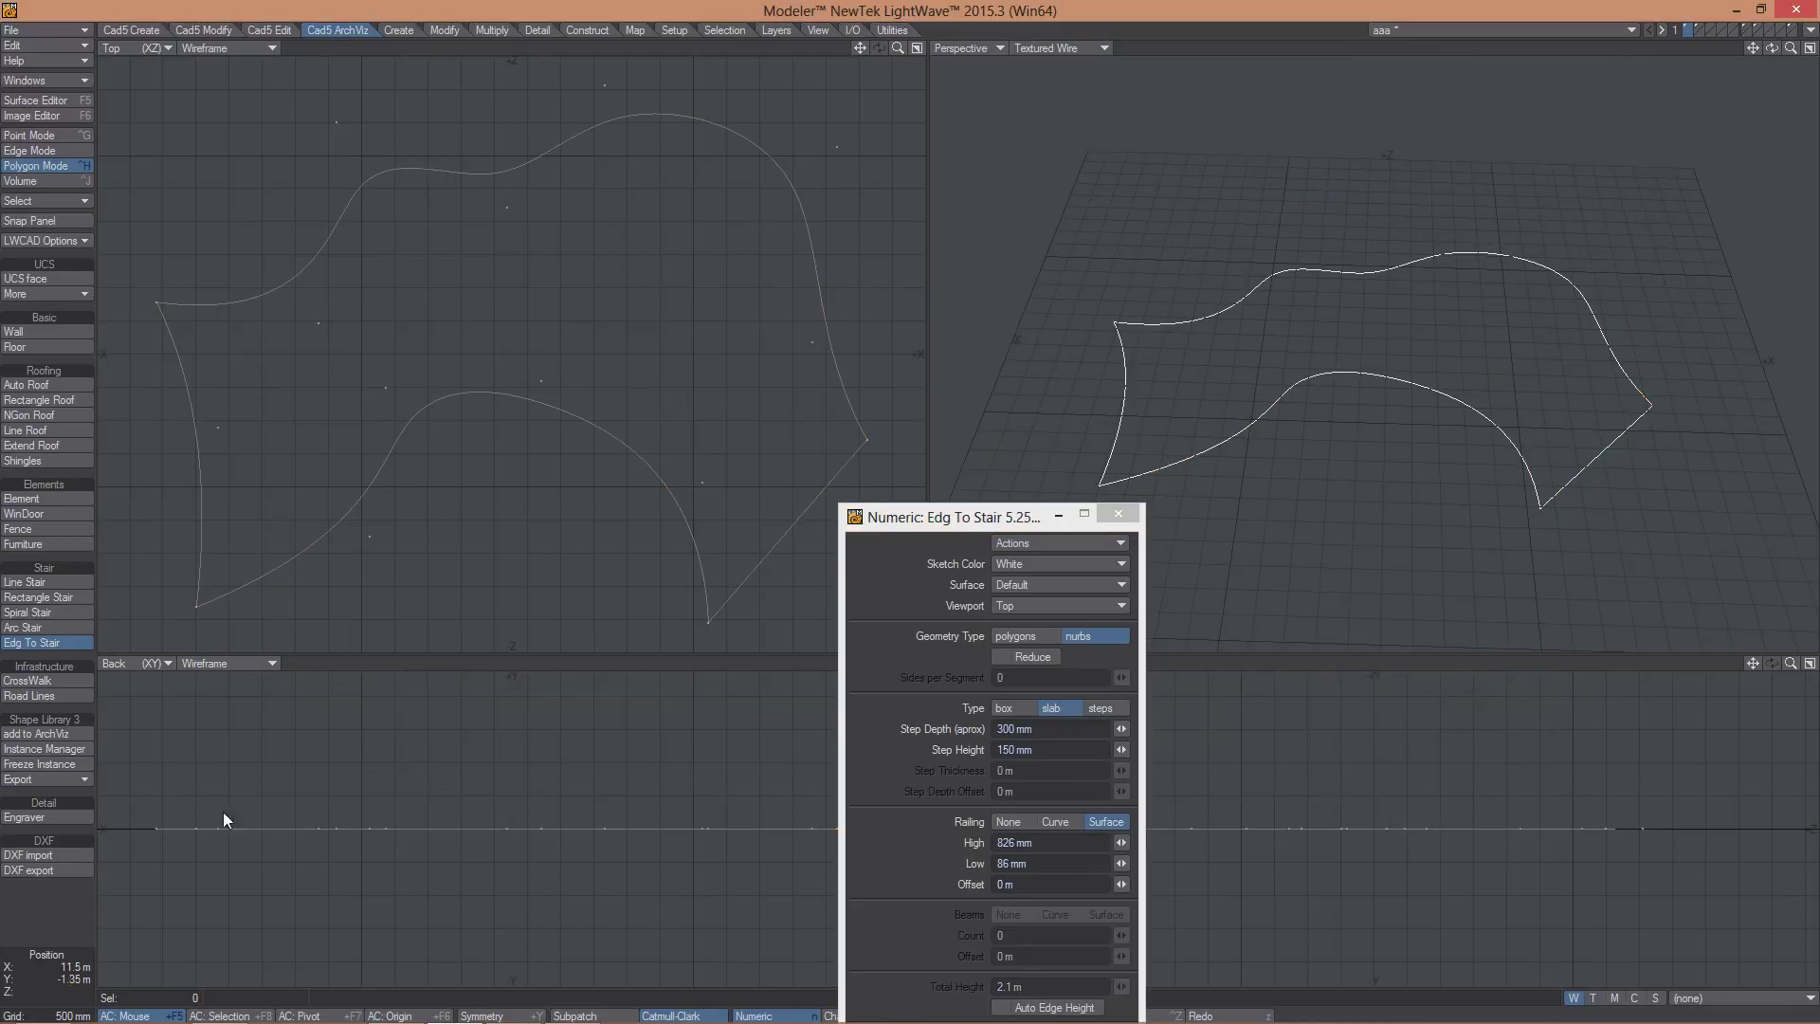
key("space")
- Delete the lower curve and try an Edg To Stair between the left and right curves, discarding it
left_click(428, 418)
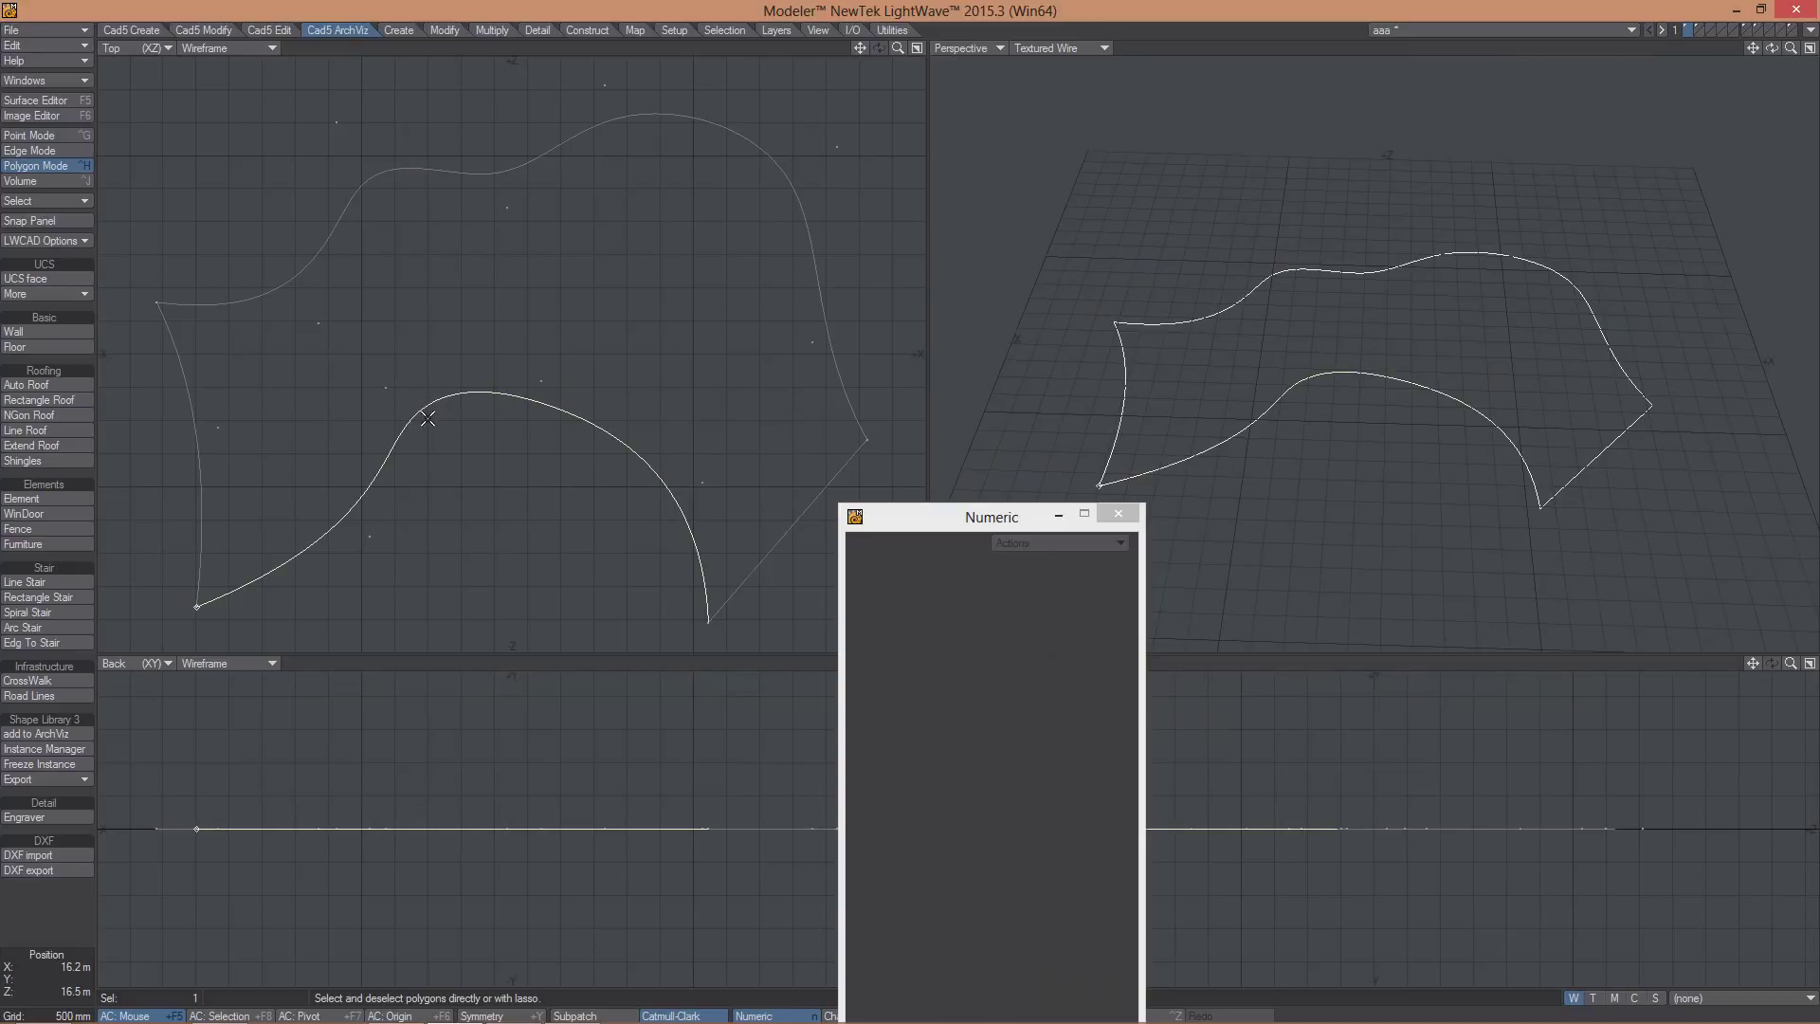
key("Delete")
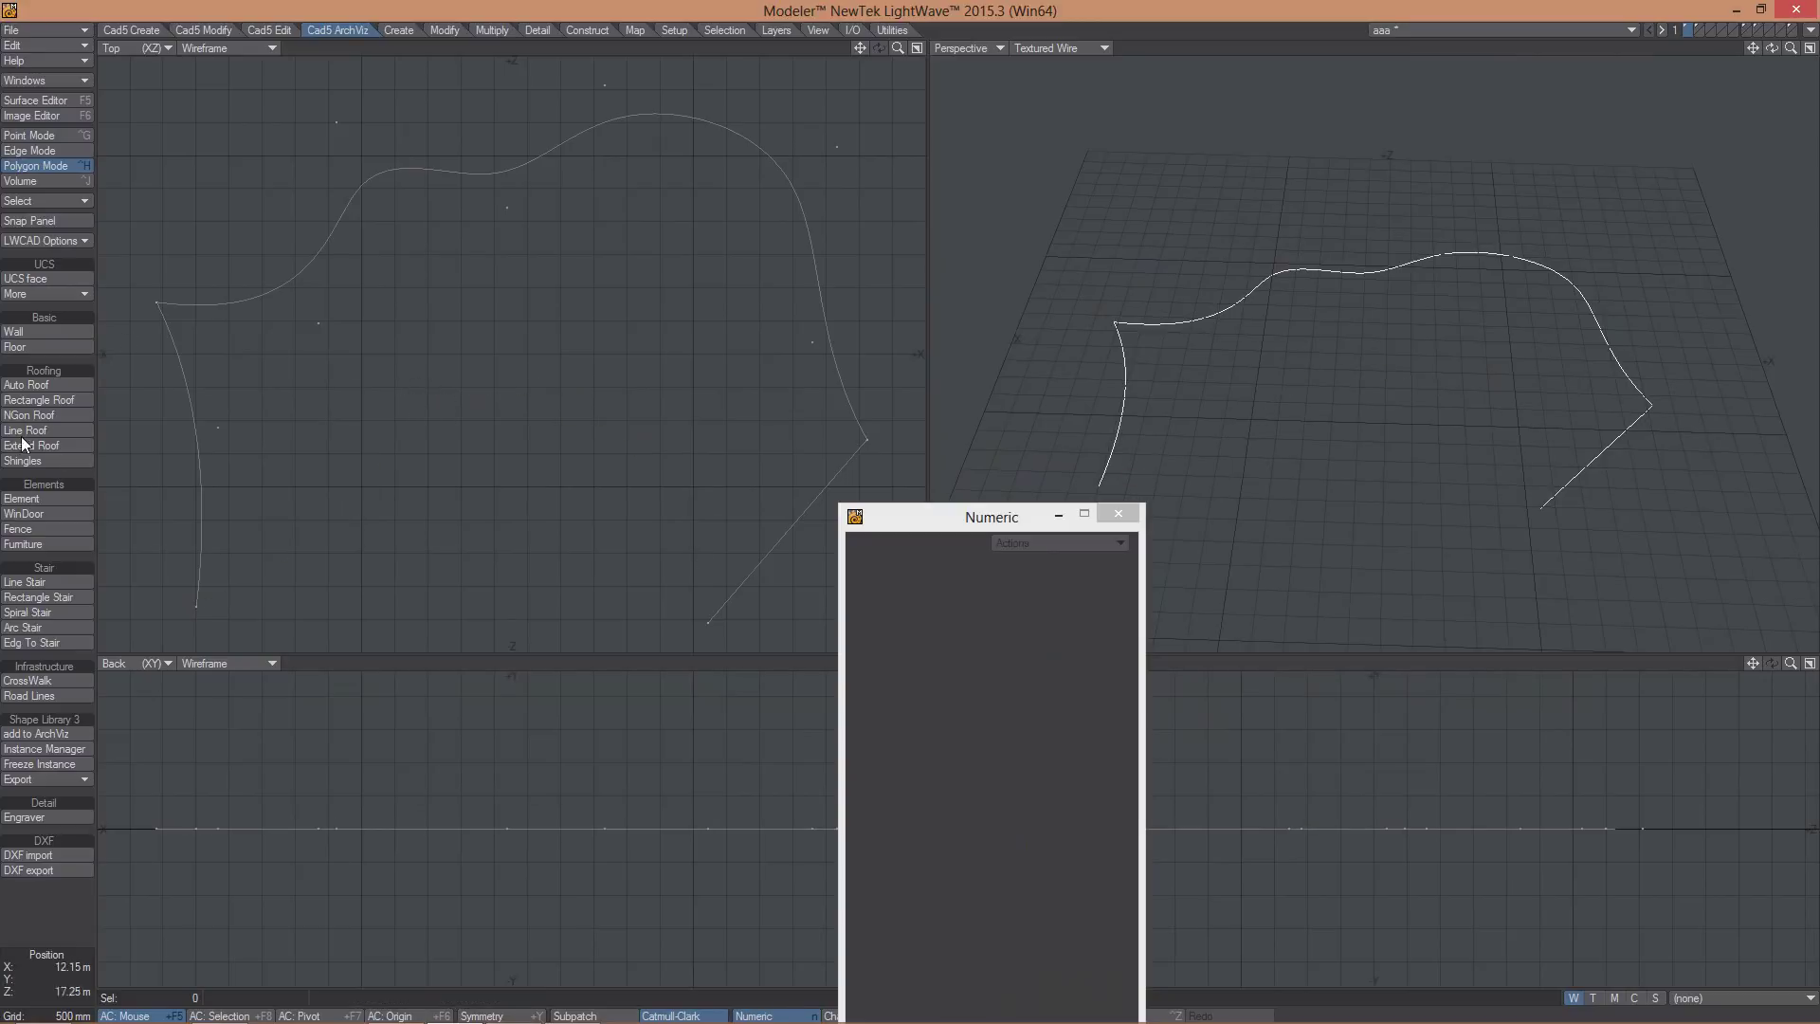
left_click(32, 641)
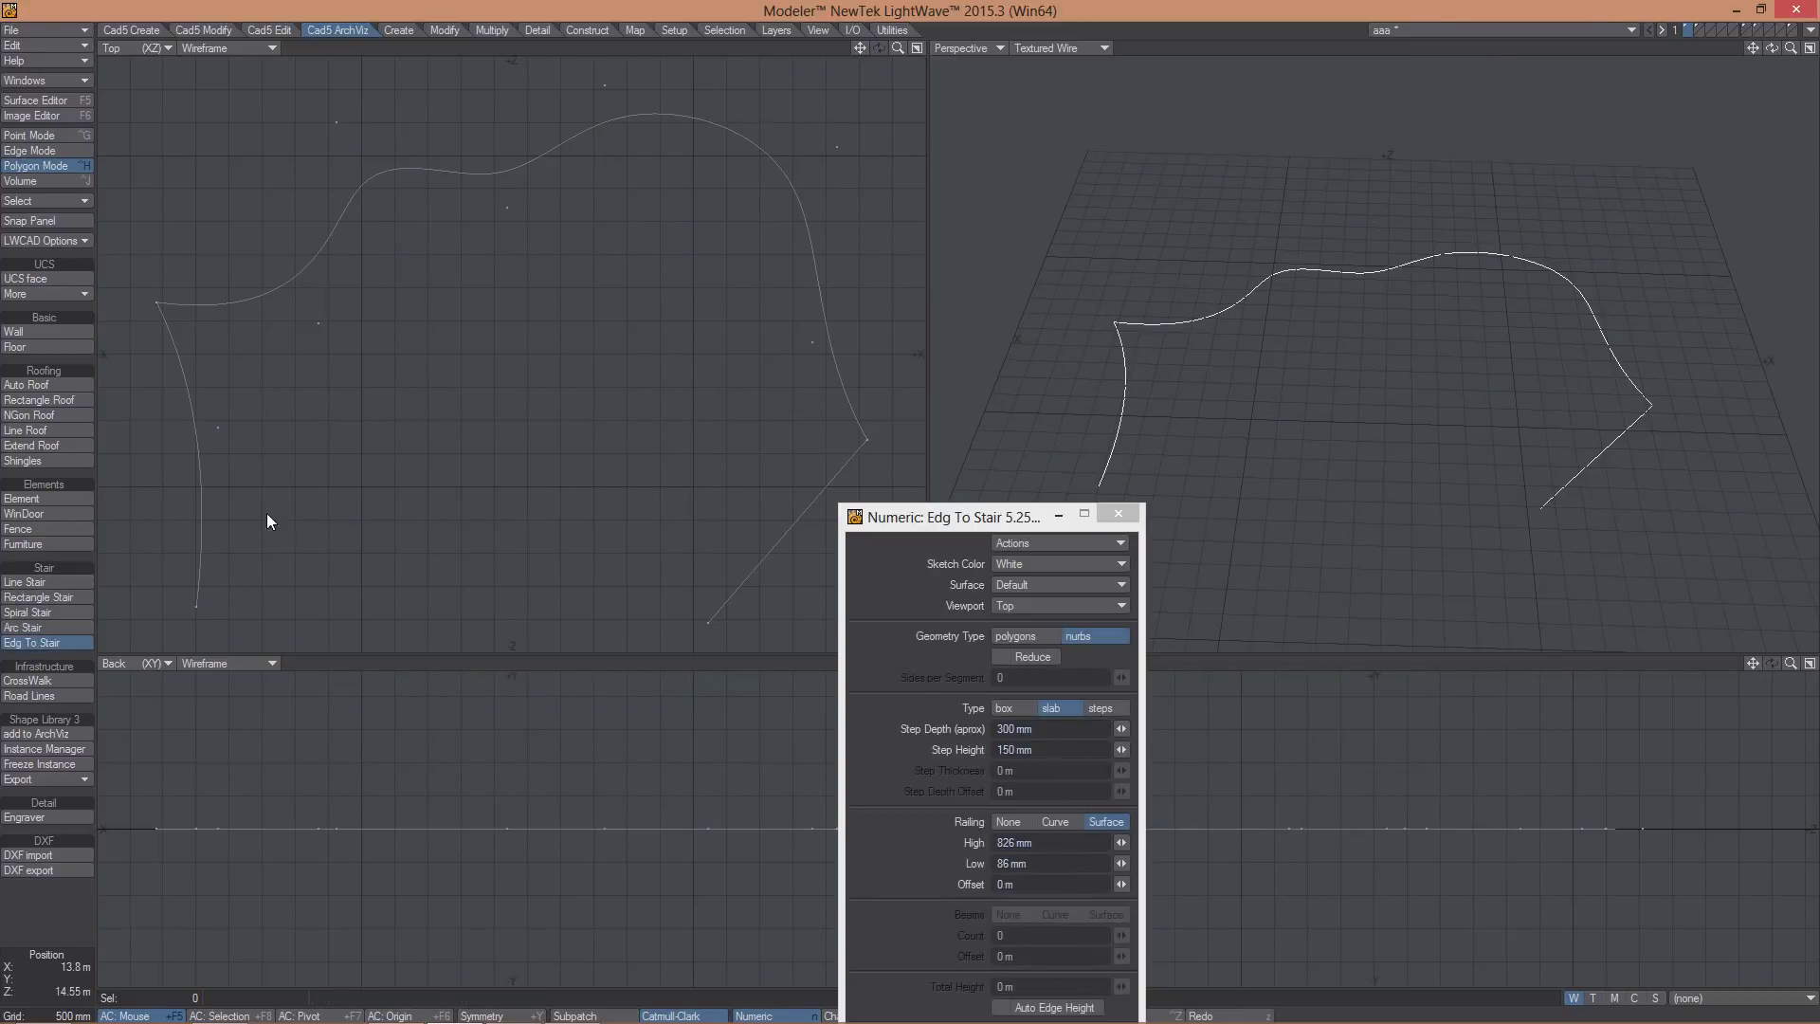
left_click(196, 452)
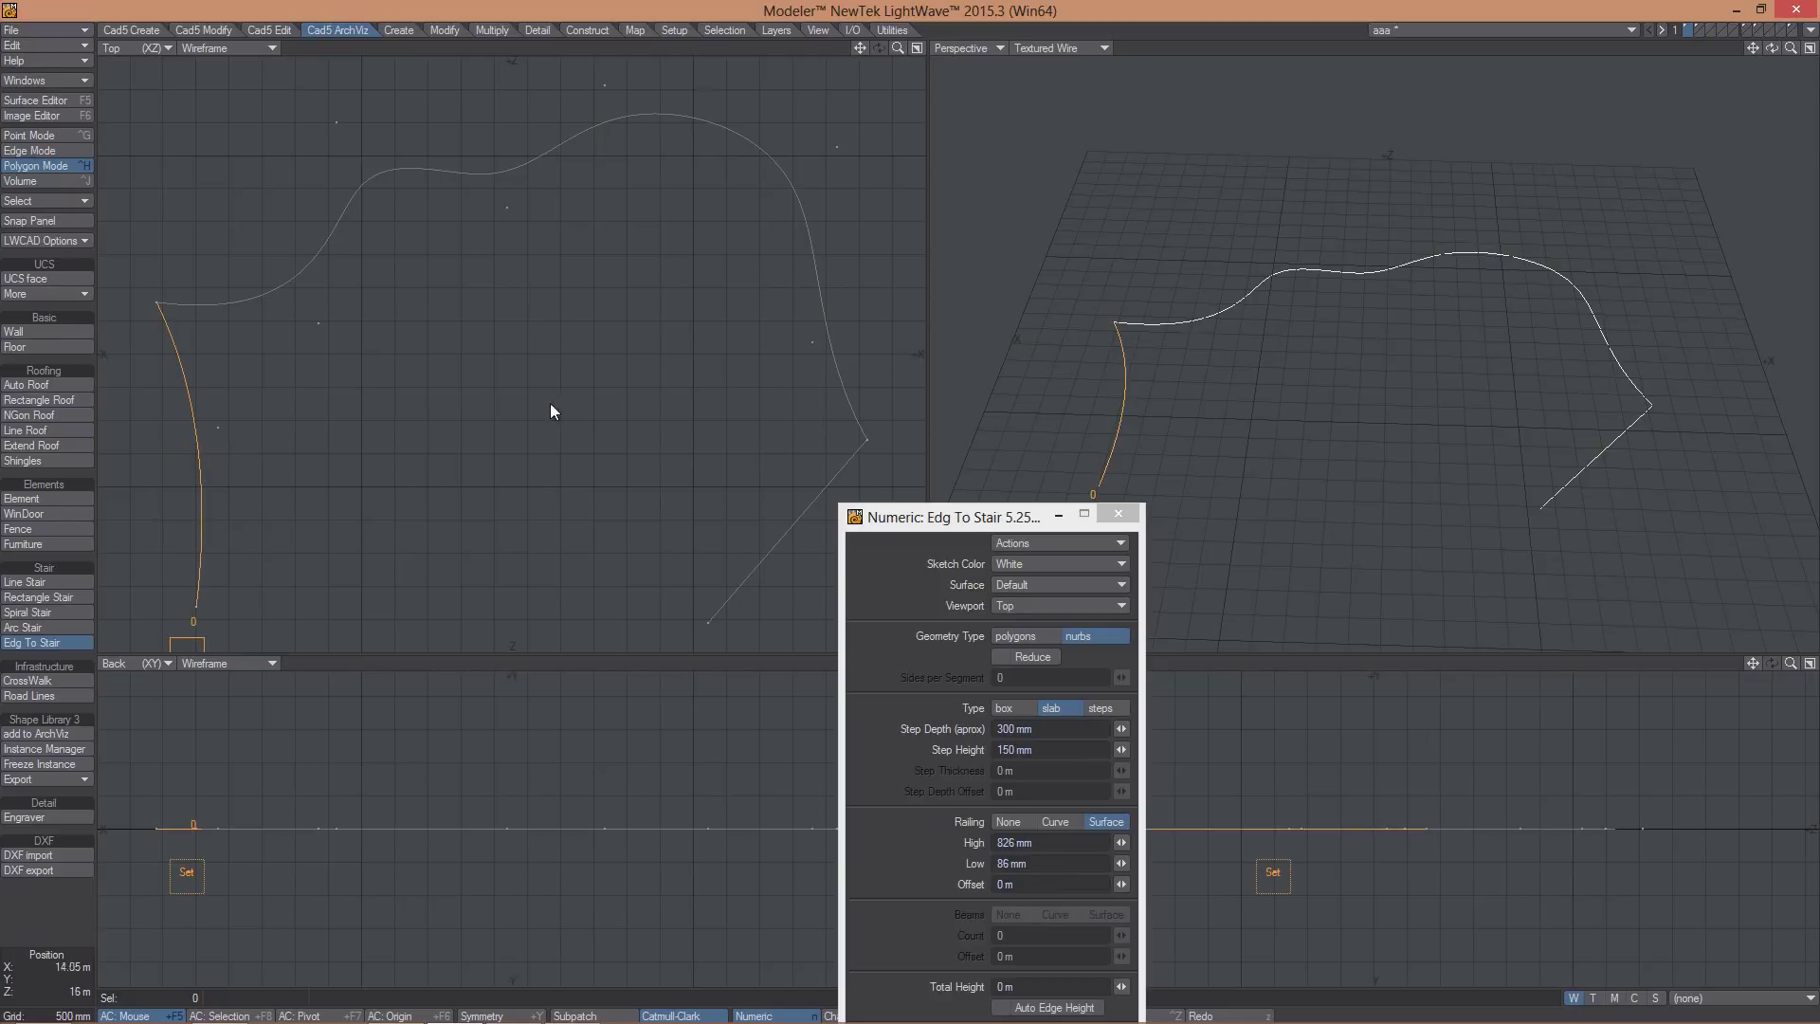
left_click(781, 545)
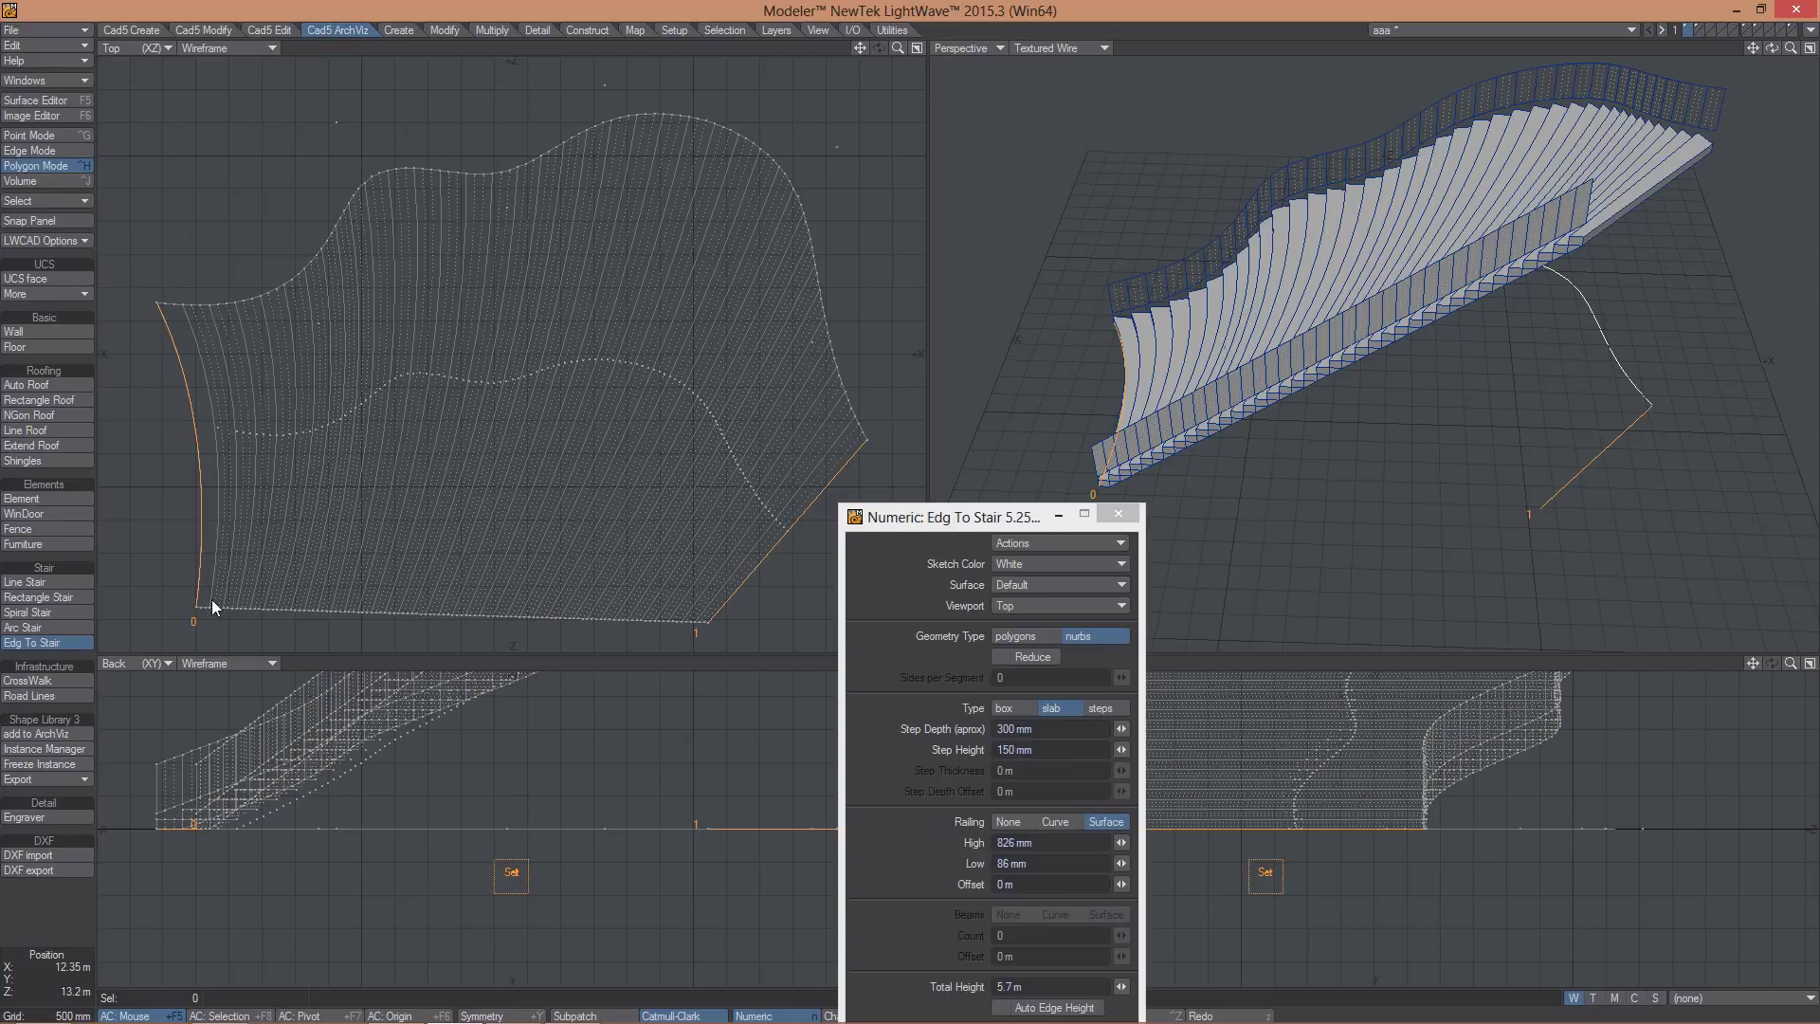
left_click(695, 628)
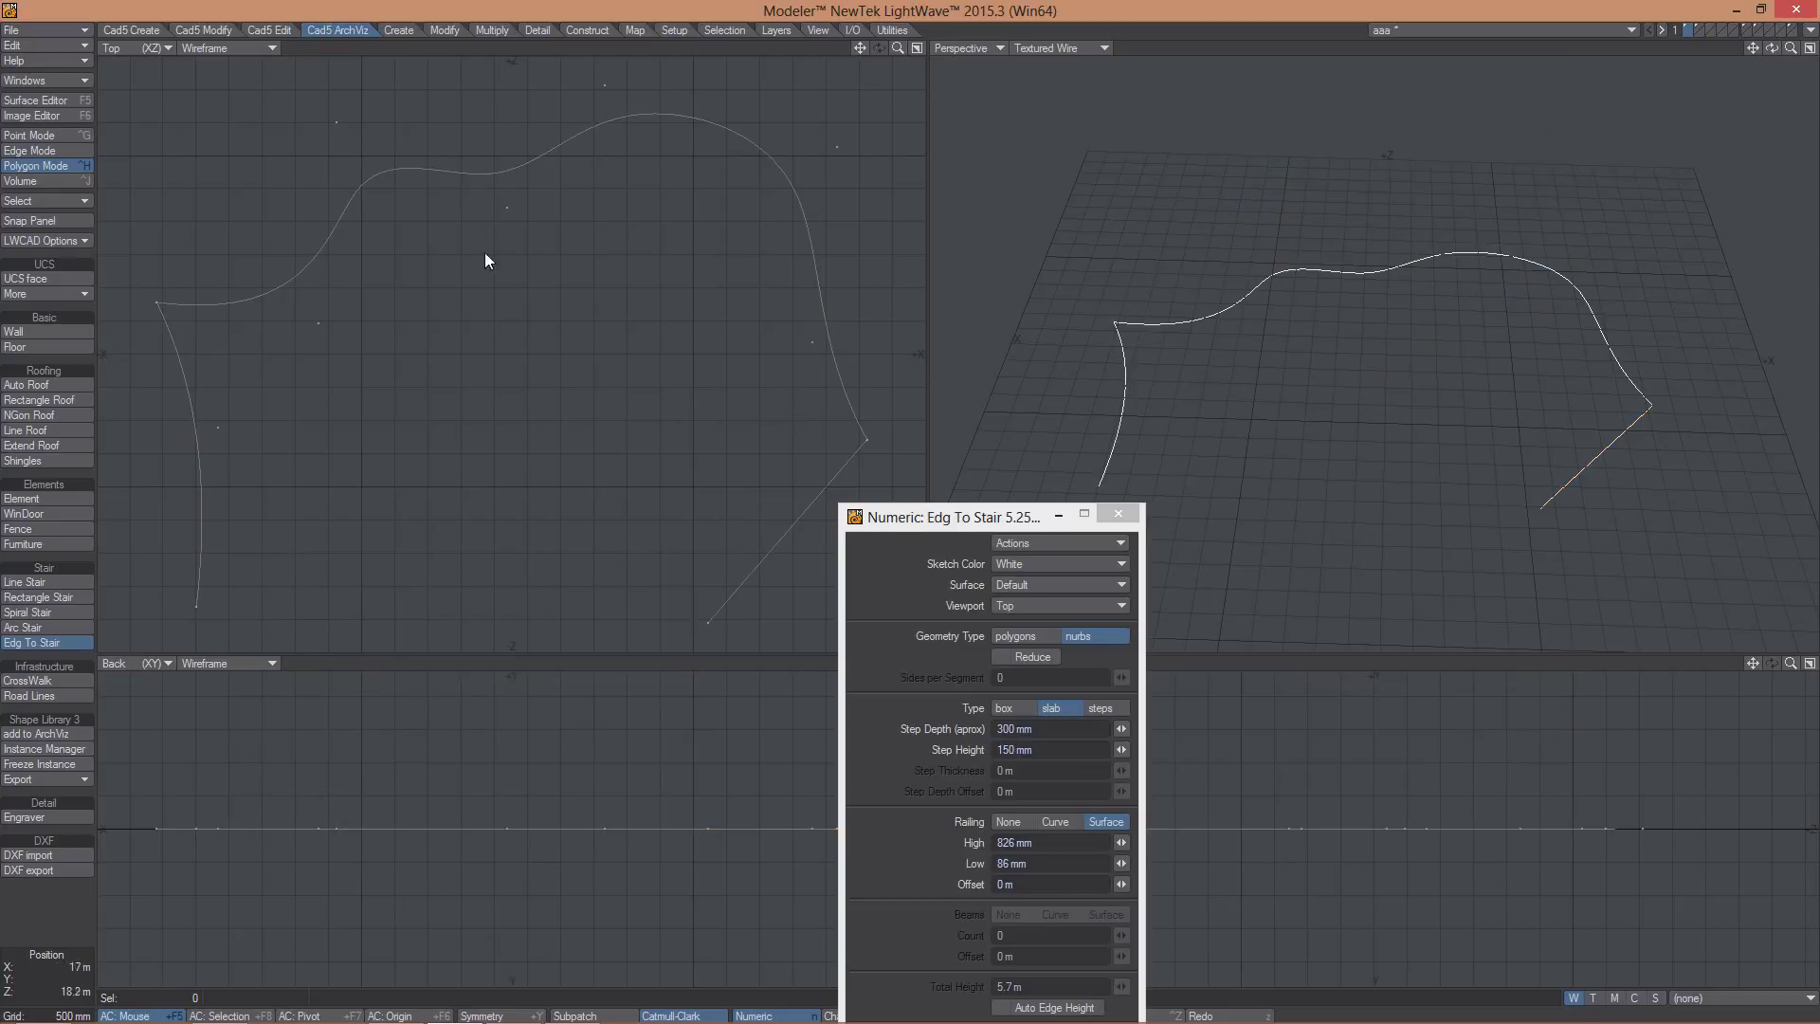
- Delete the upper curve and generate a railed stair spanning the two remaining curves
left_click(470, 163)
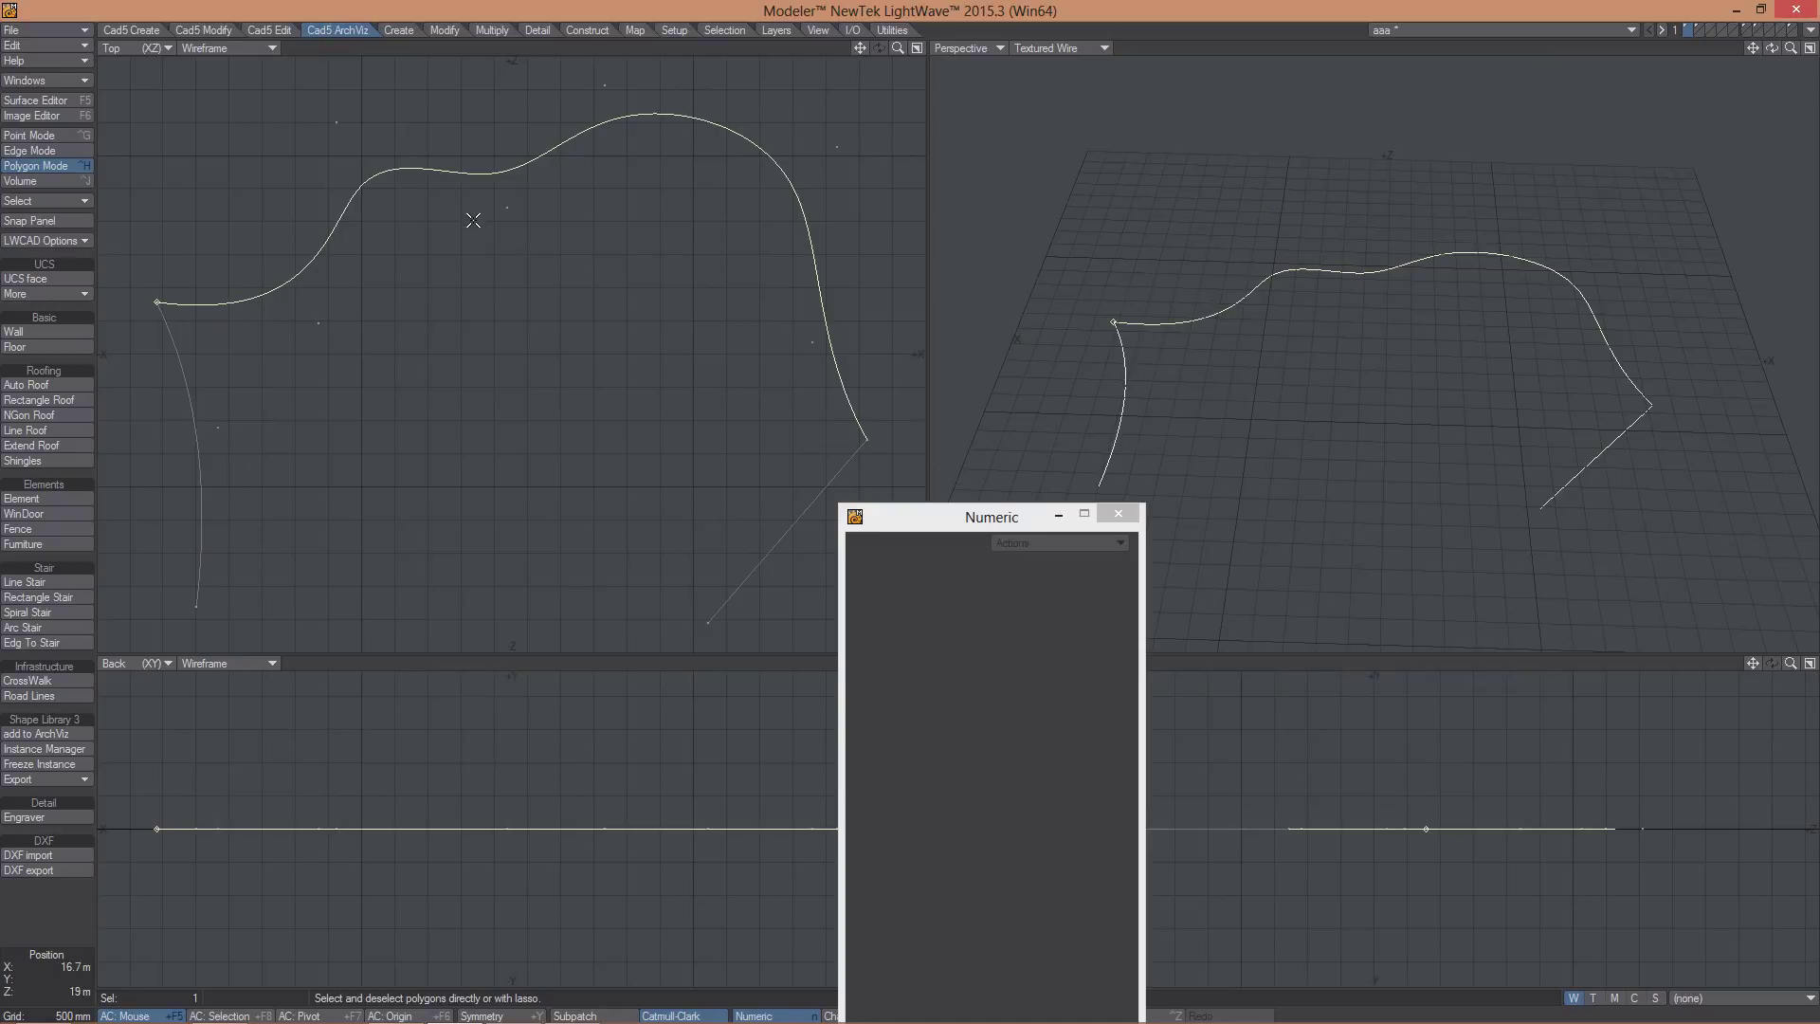
key("Delete")
left_click(29, 513)
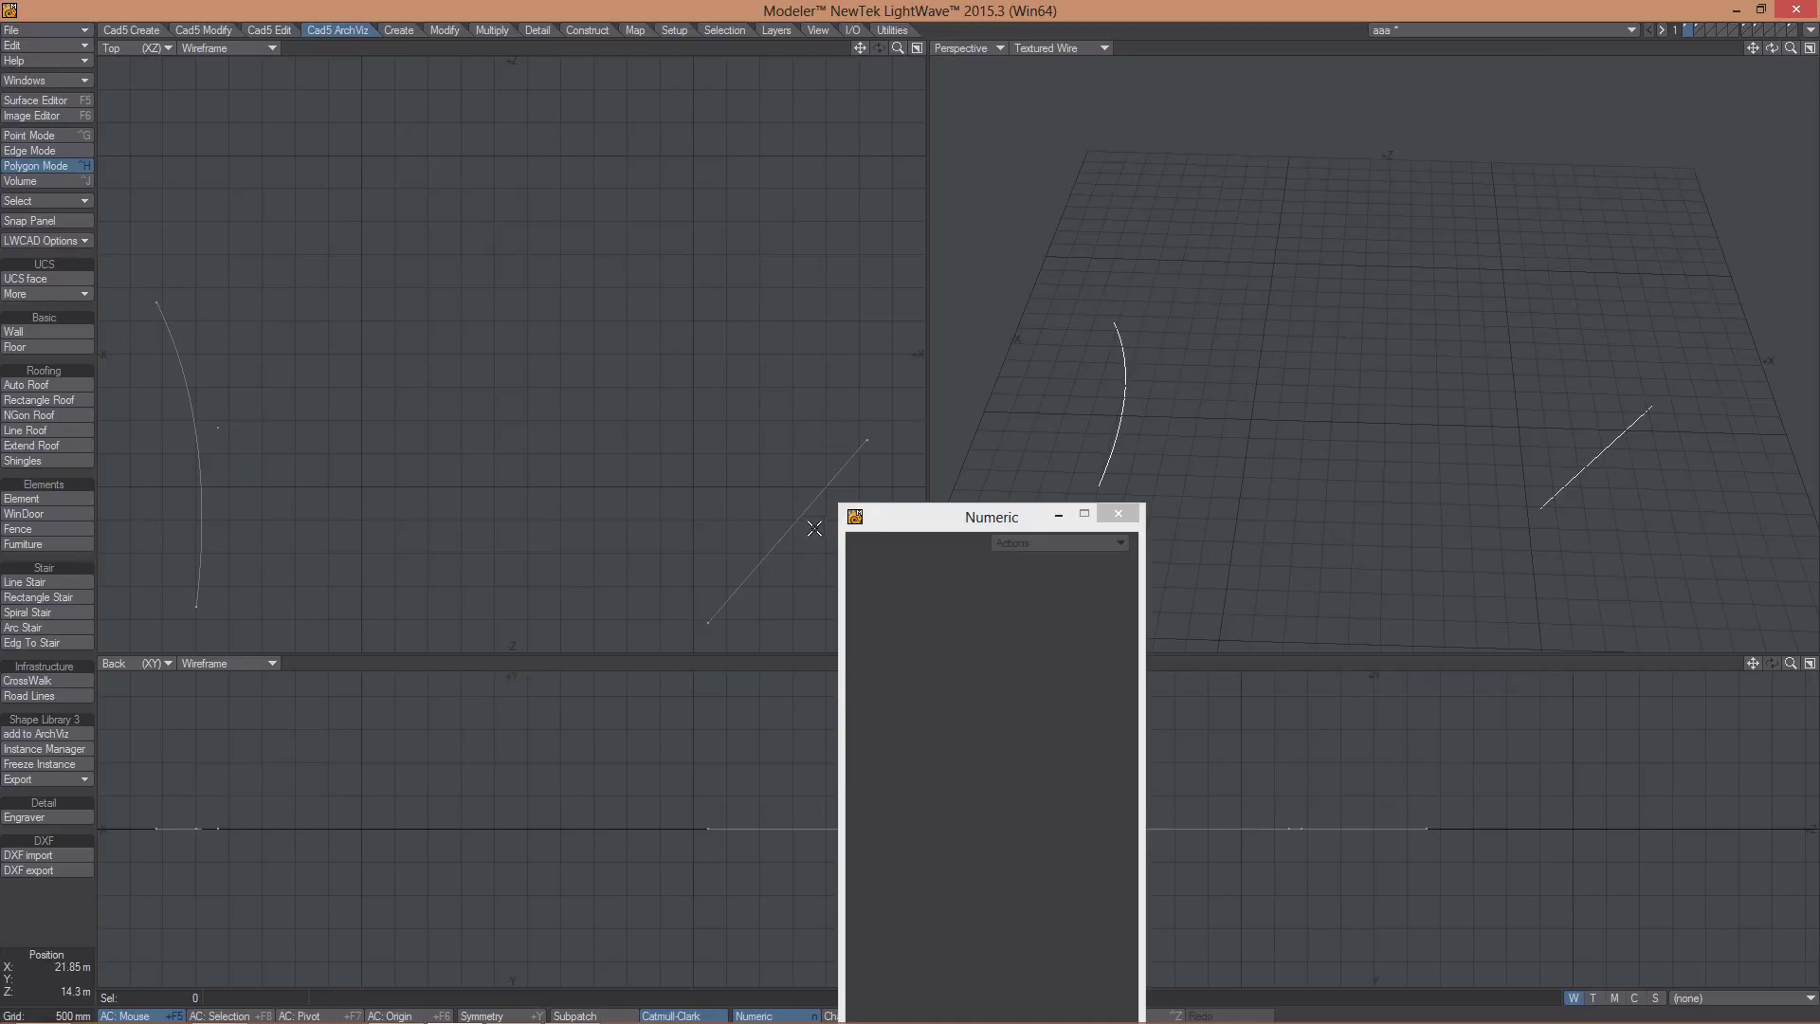
left_click(32, 644)
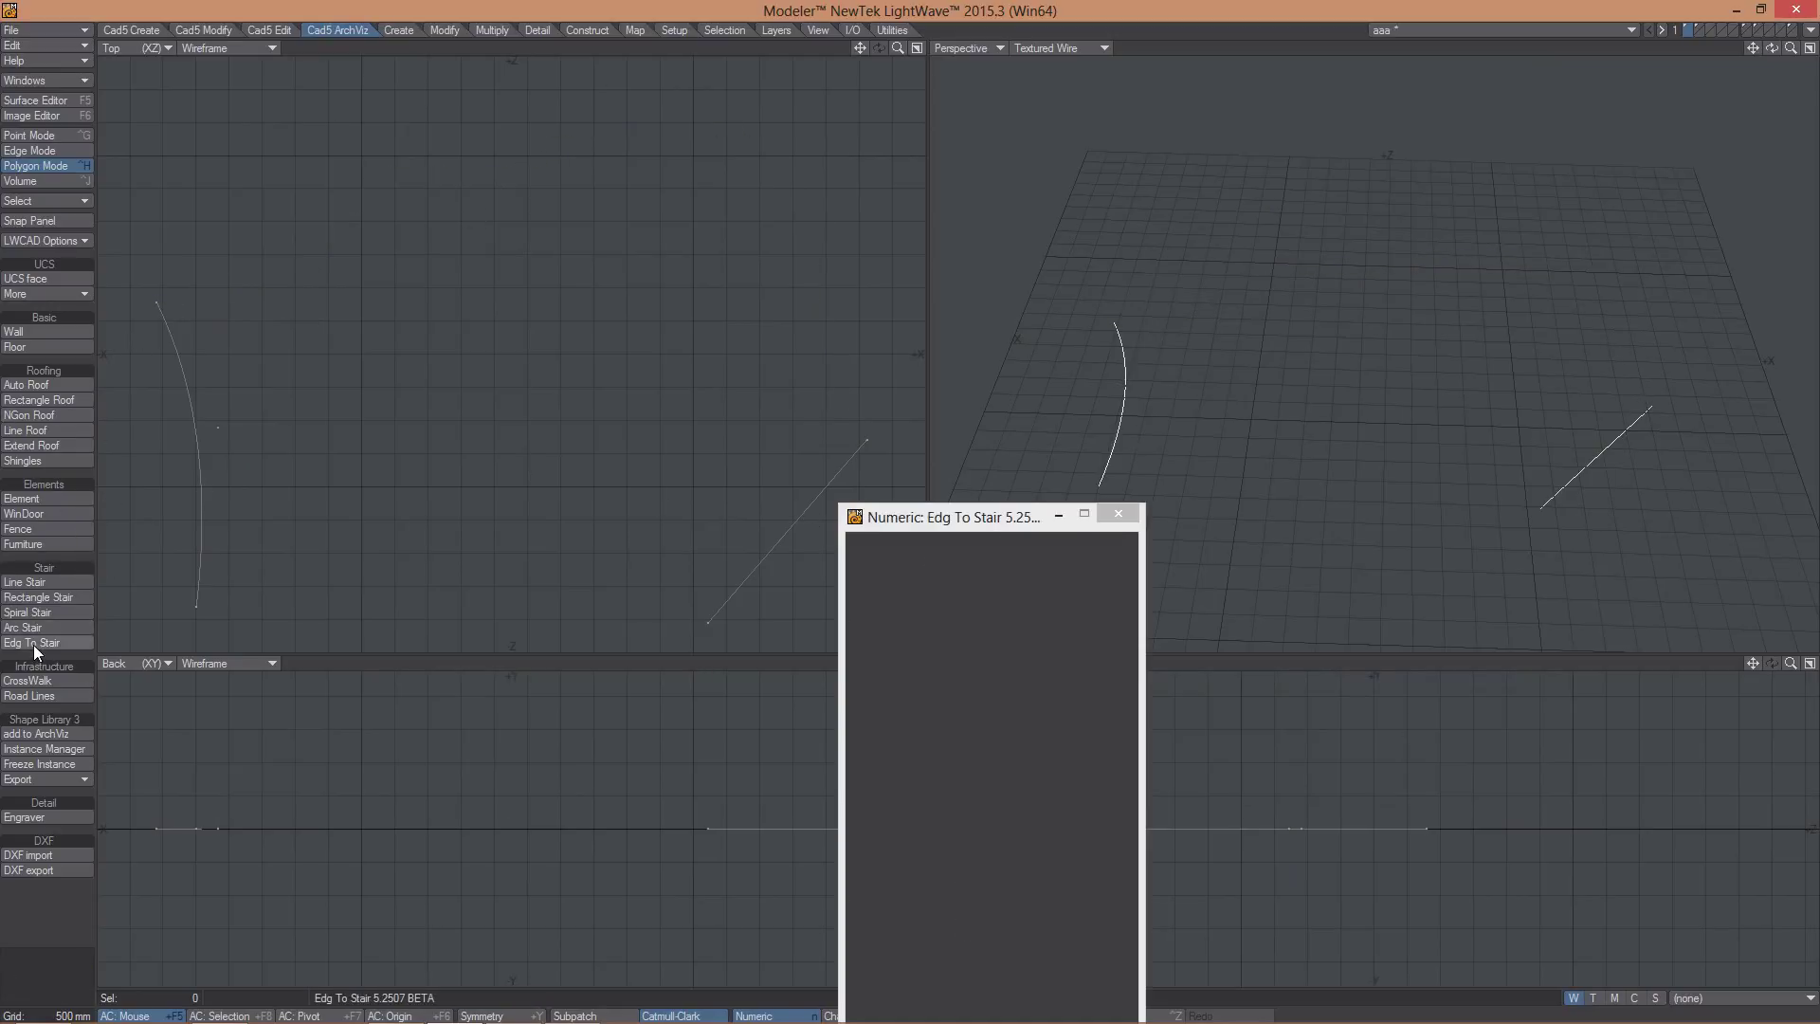
left_click(730, 586)
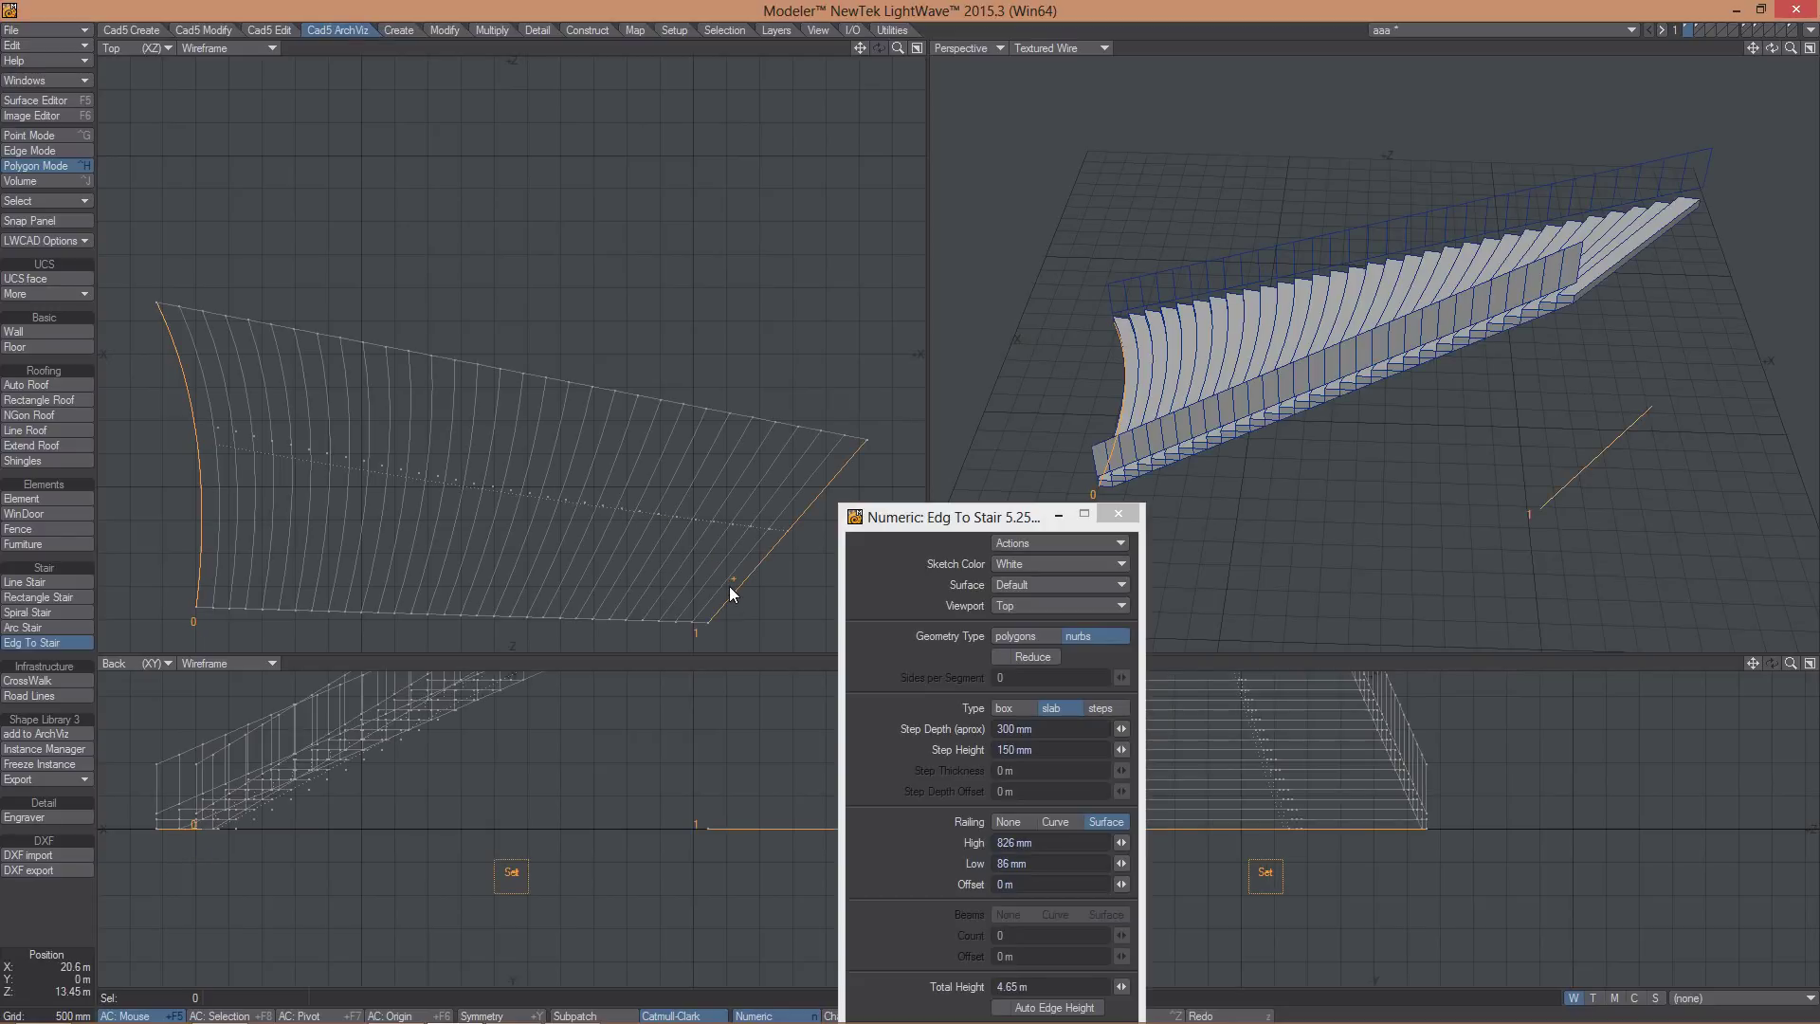
left_click_drag(1312, 407, 1311, 194, "alt")
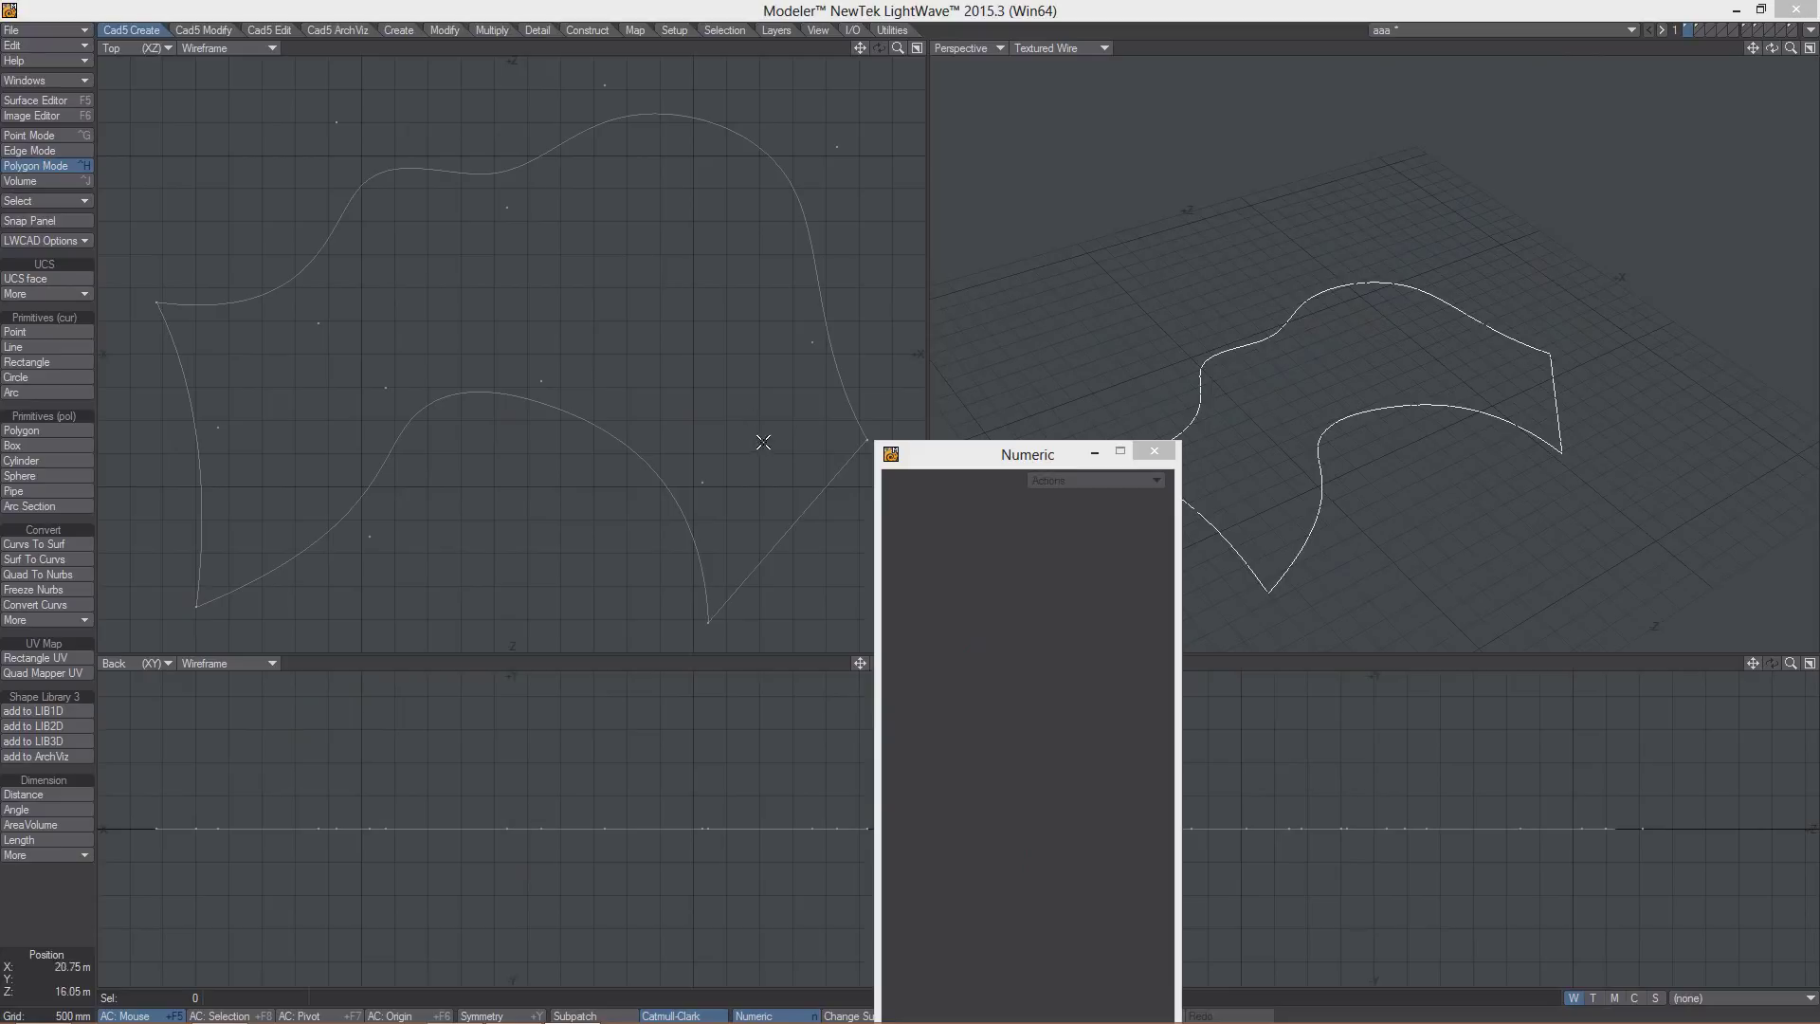
- Sketch the first bent dividing line from the lower curve up to the upper curve
left_click(35, 349)
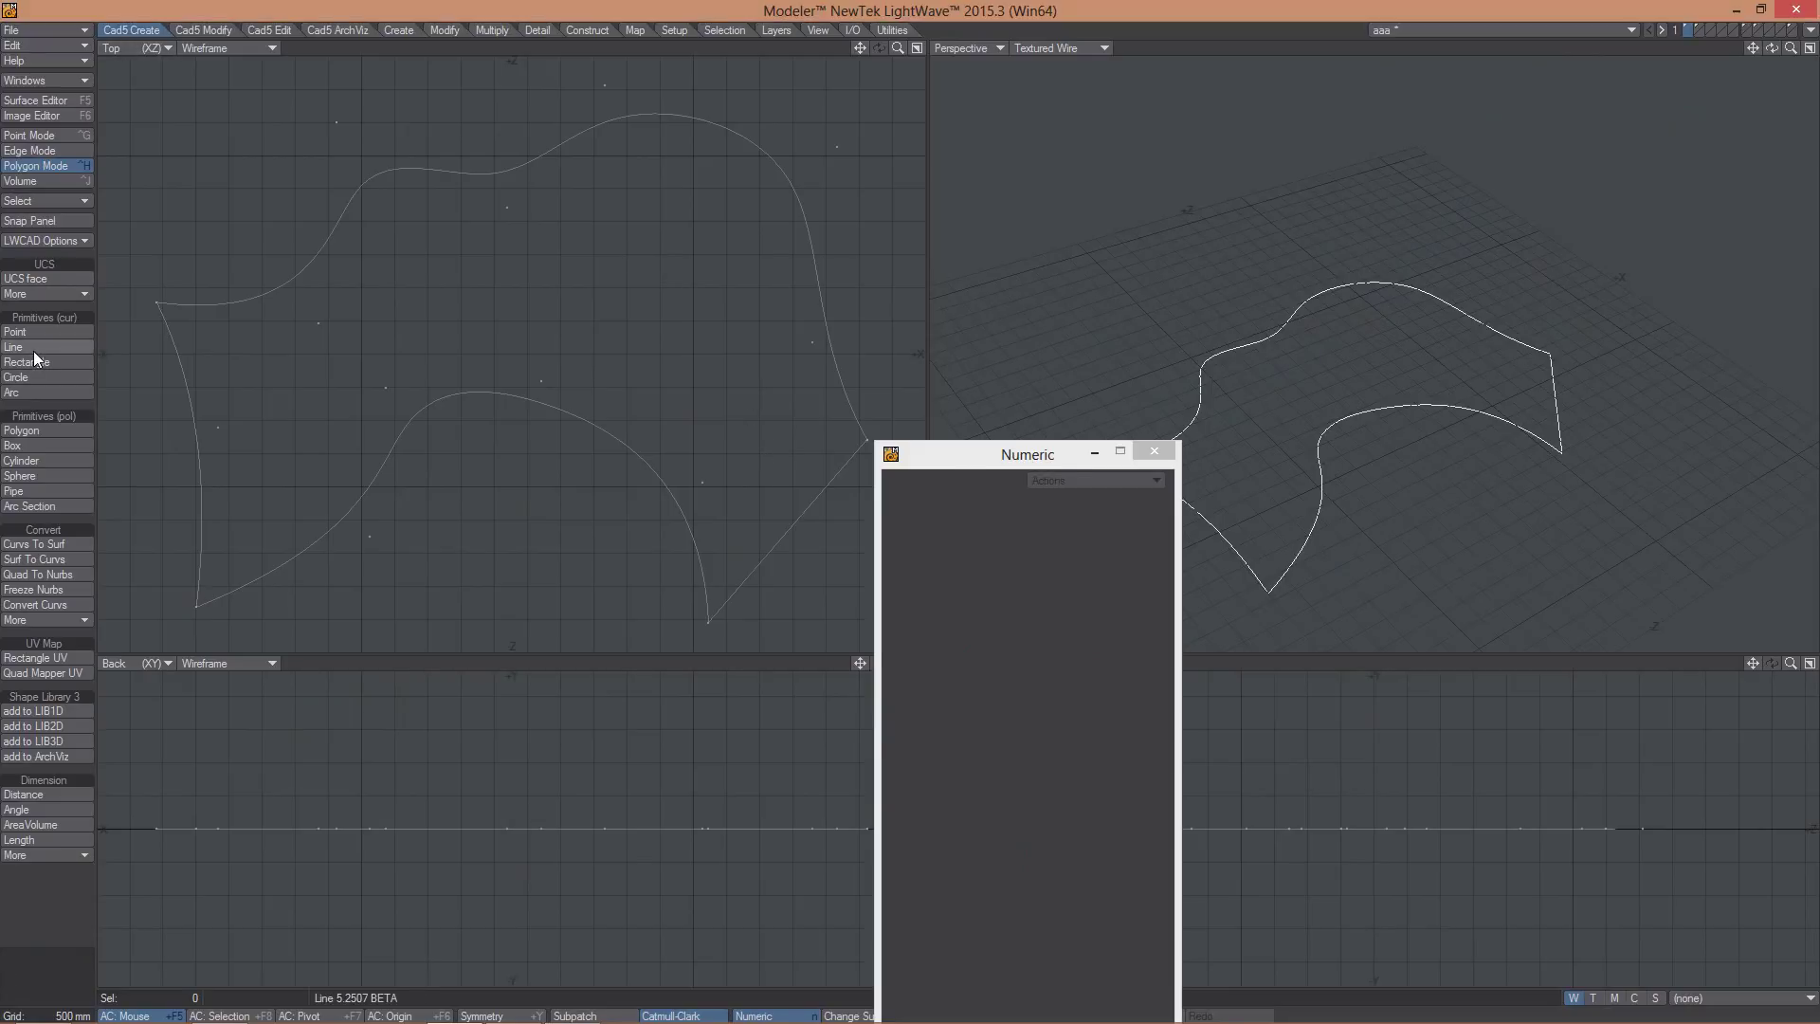
left_click(389, 456)
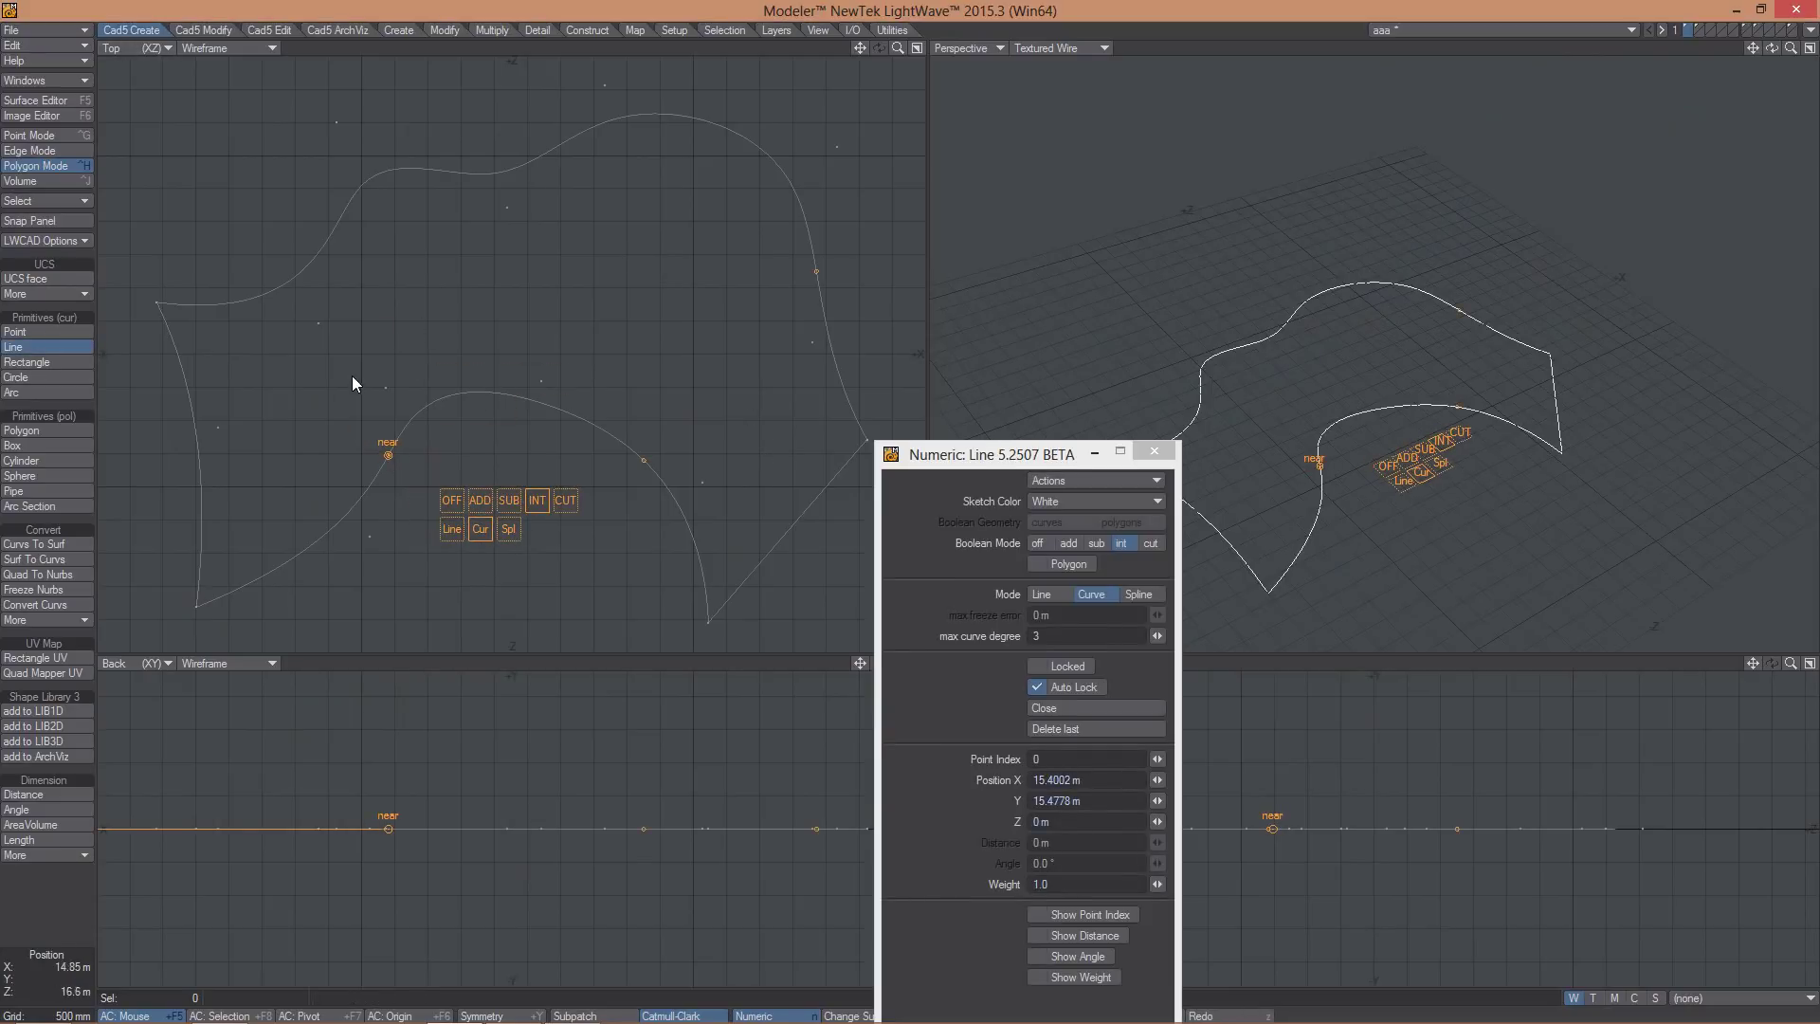
left_click(314, 391)
left_click(332, 304)
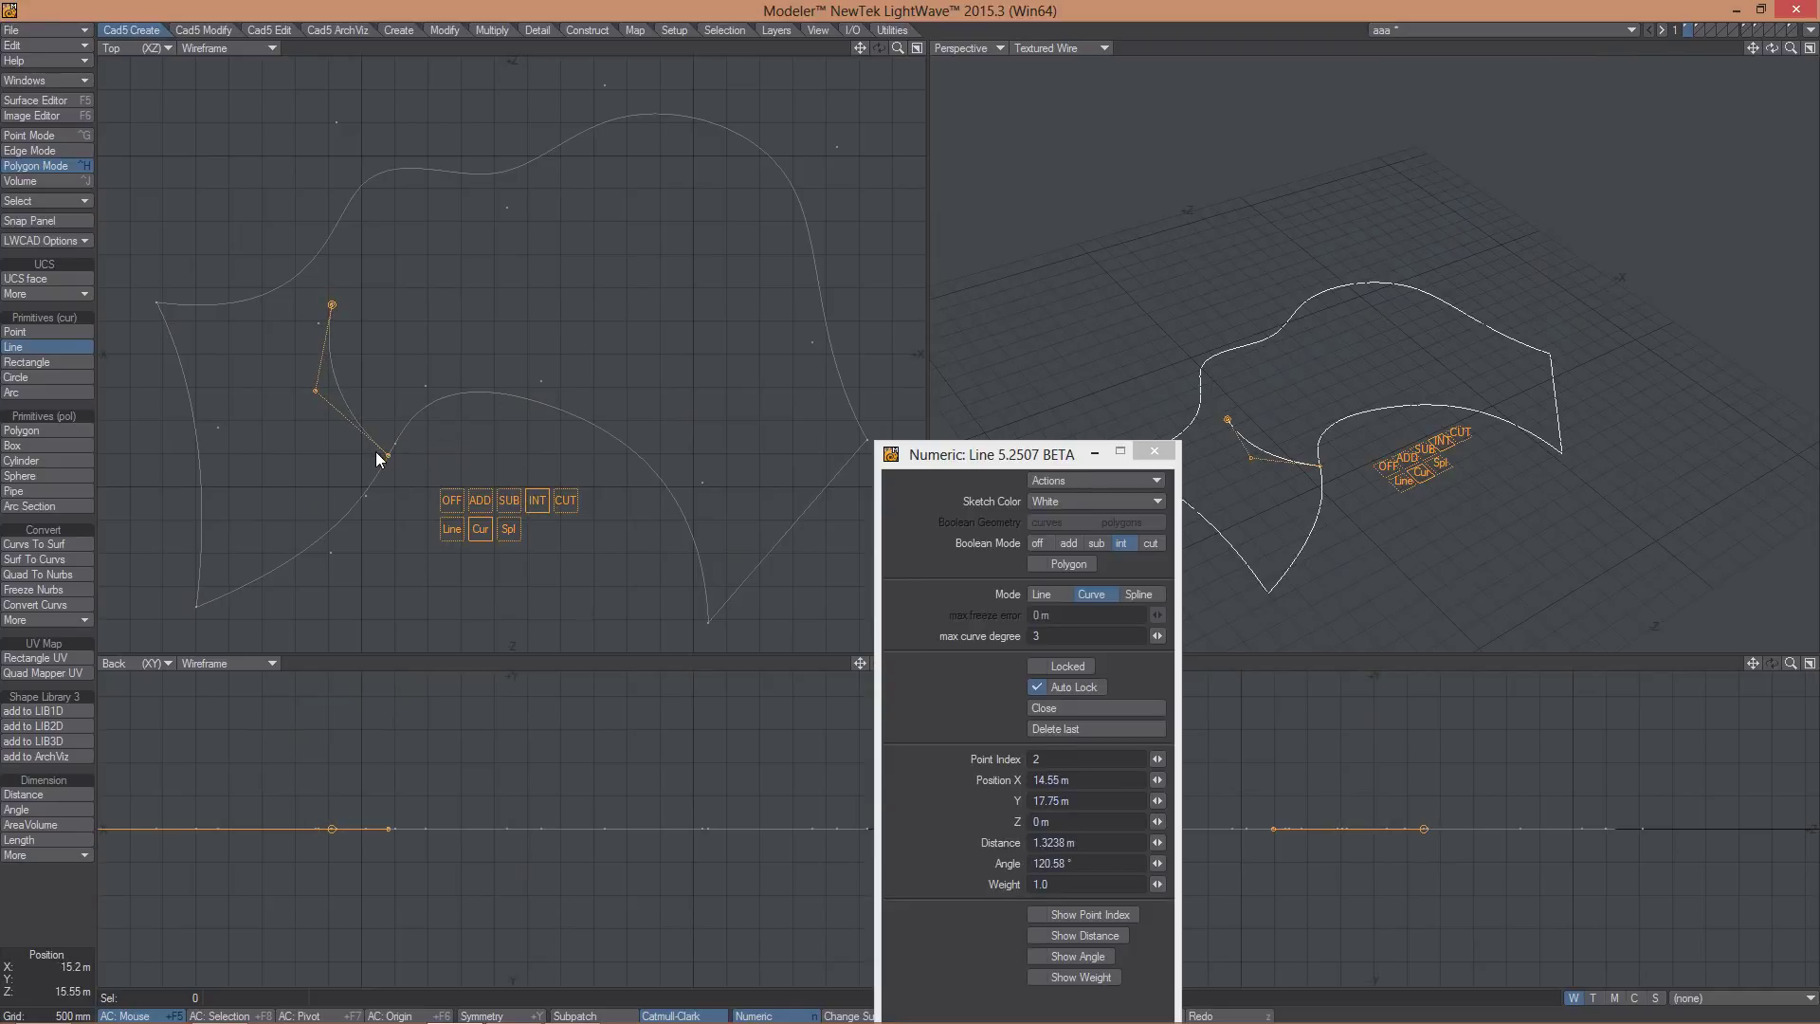
left_click(303, 275)
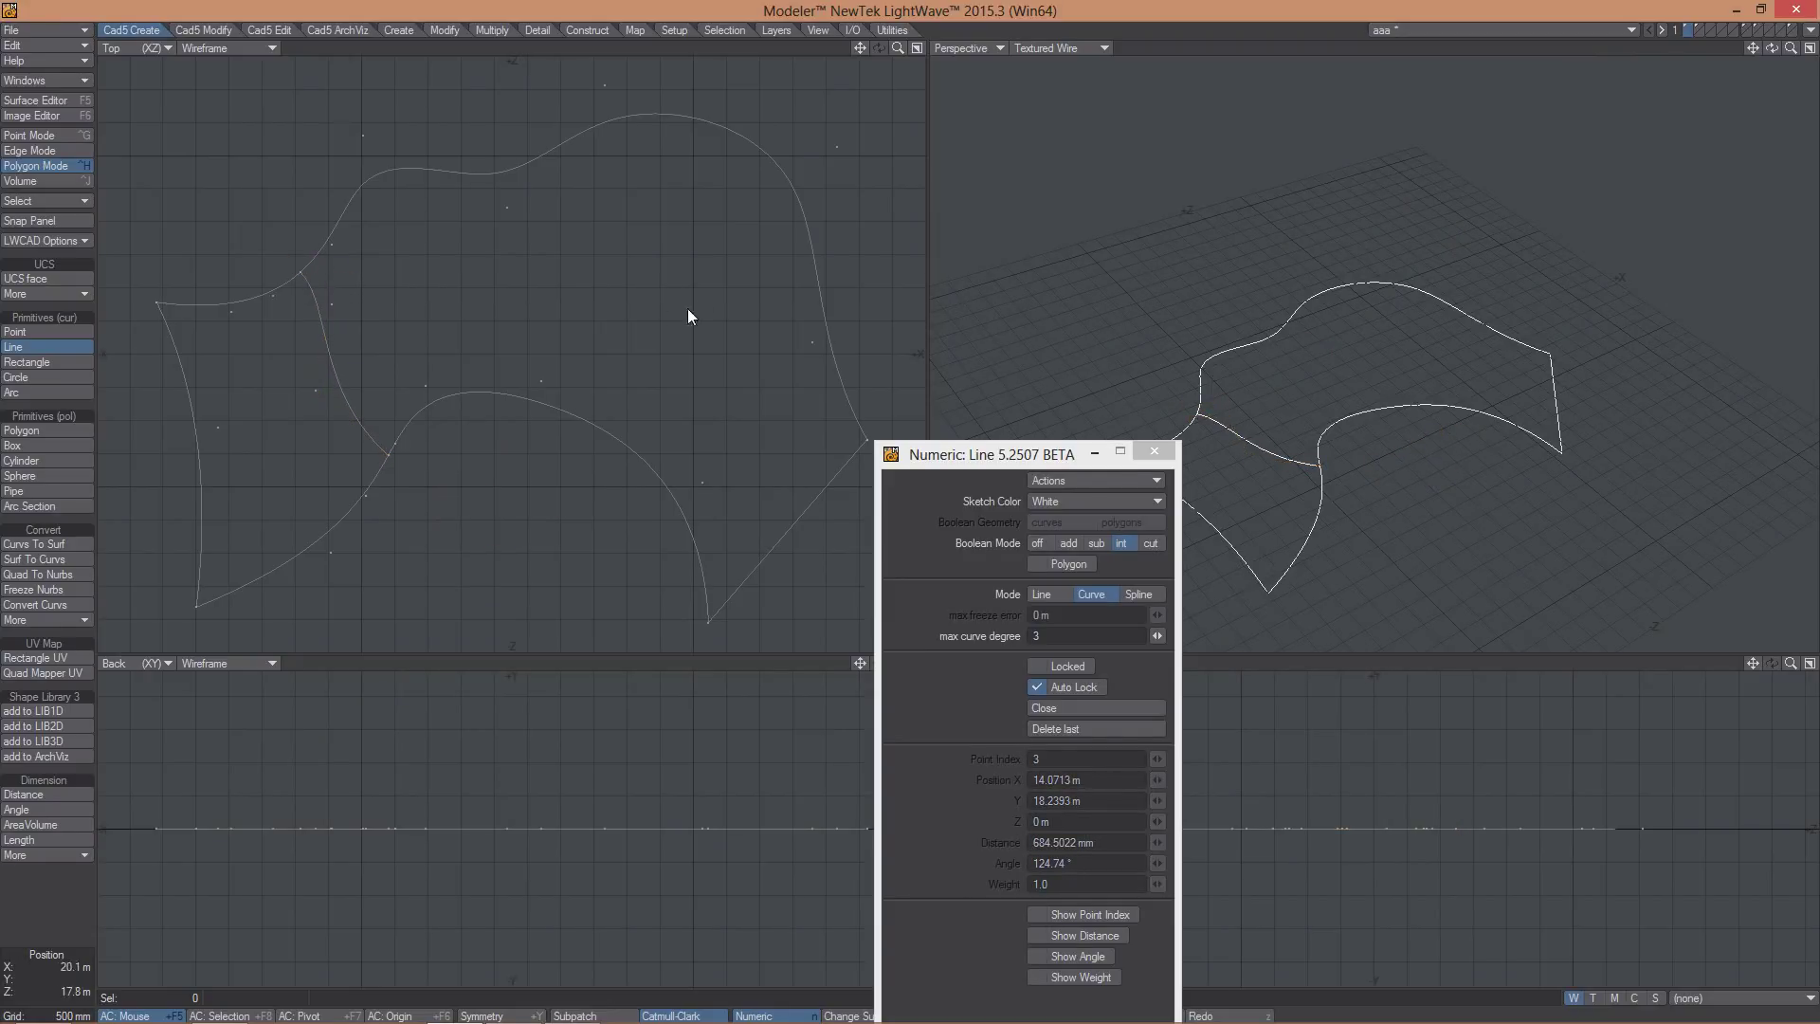
left_click(512, 389)
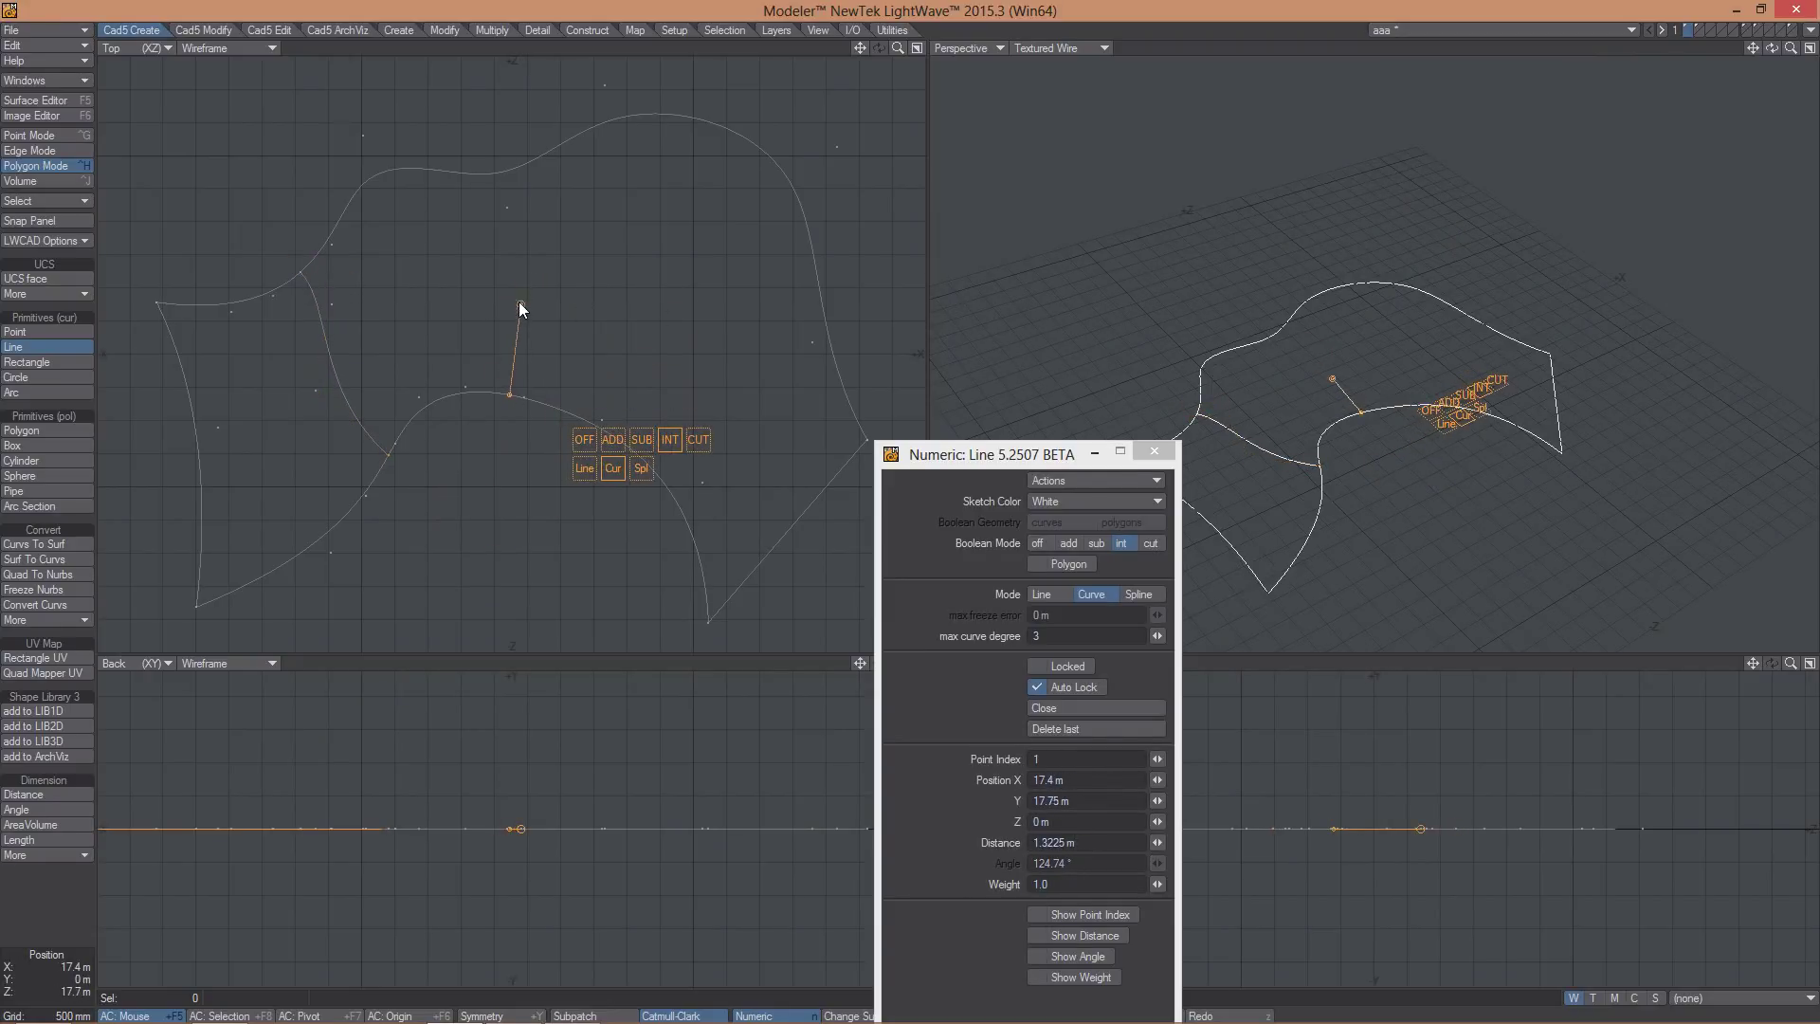
- Add a second and third straight dividing line joining the lower and upper curves
left_click(518, 301)
left_click(508, 178)
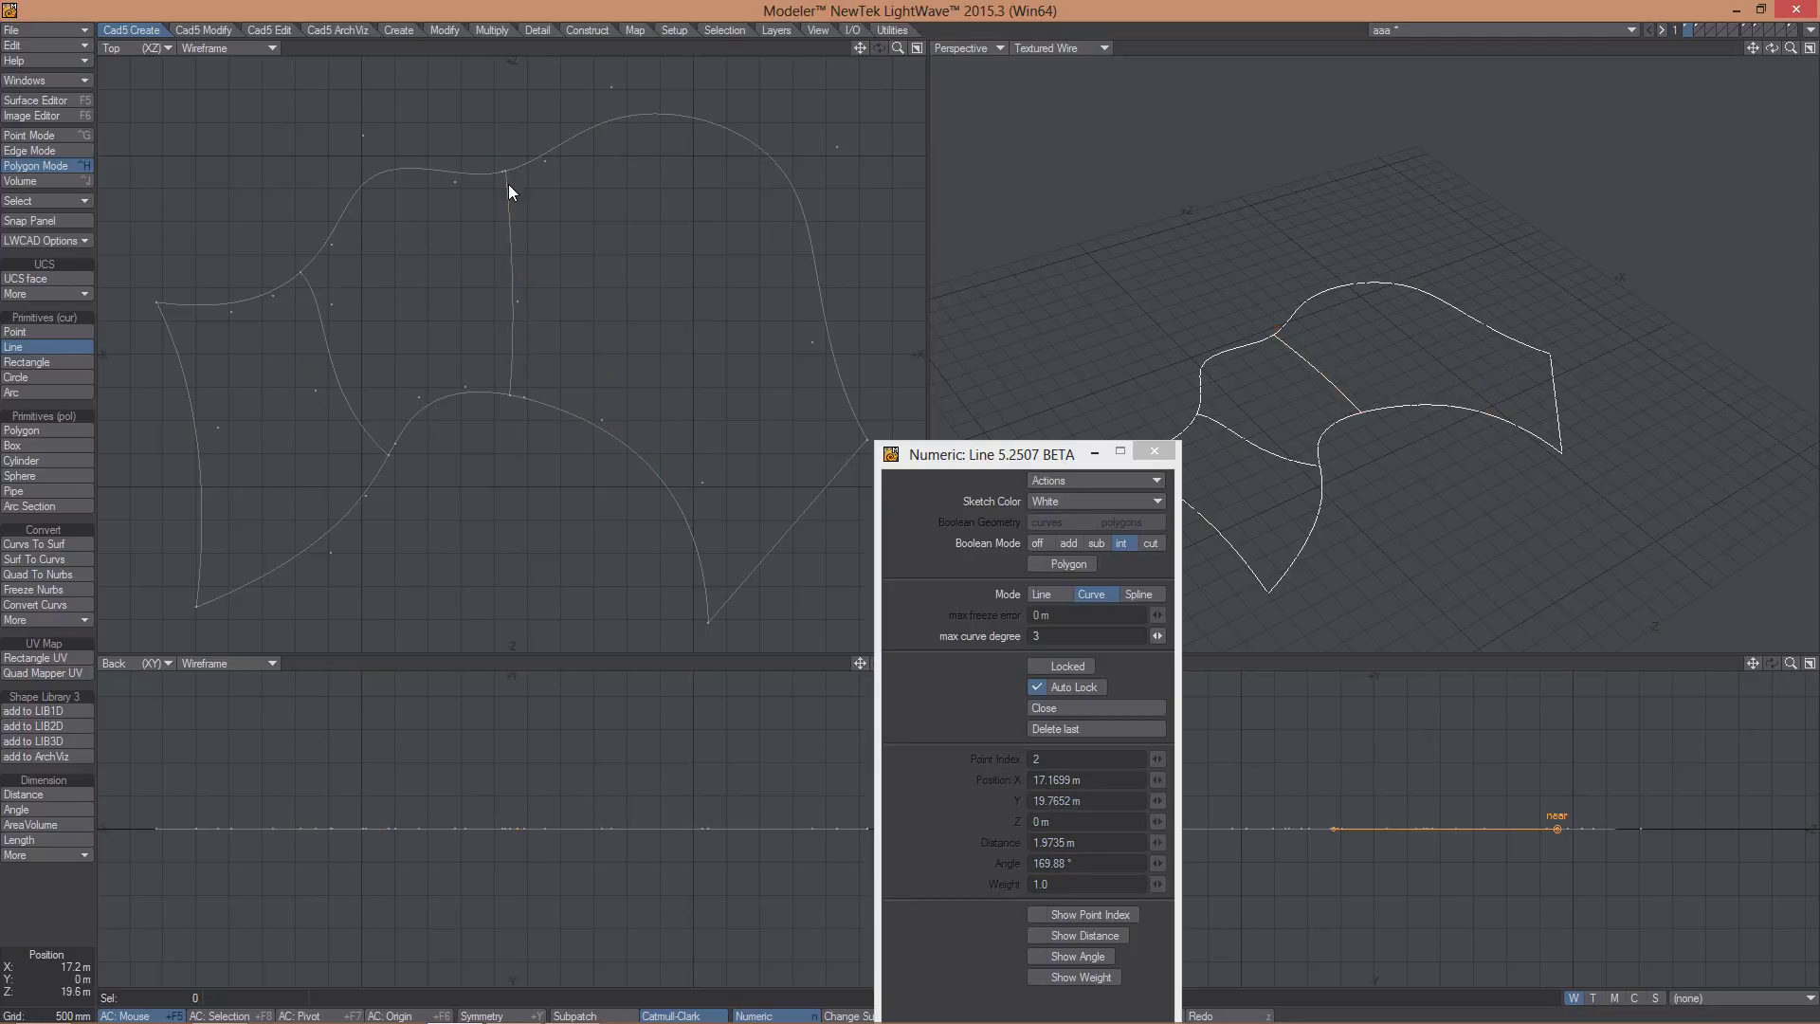
left_click(643, 459)
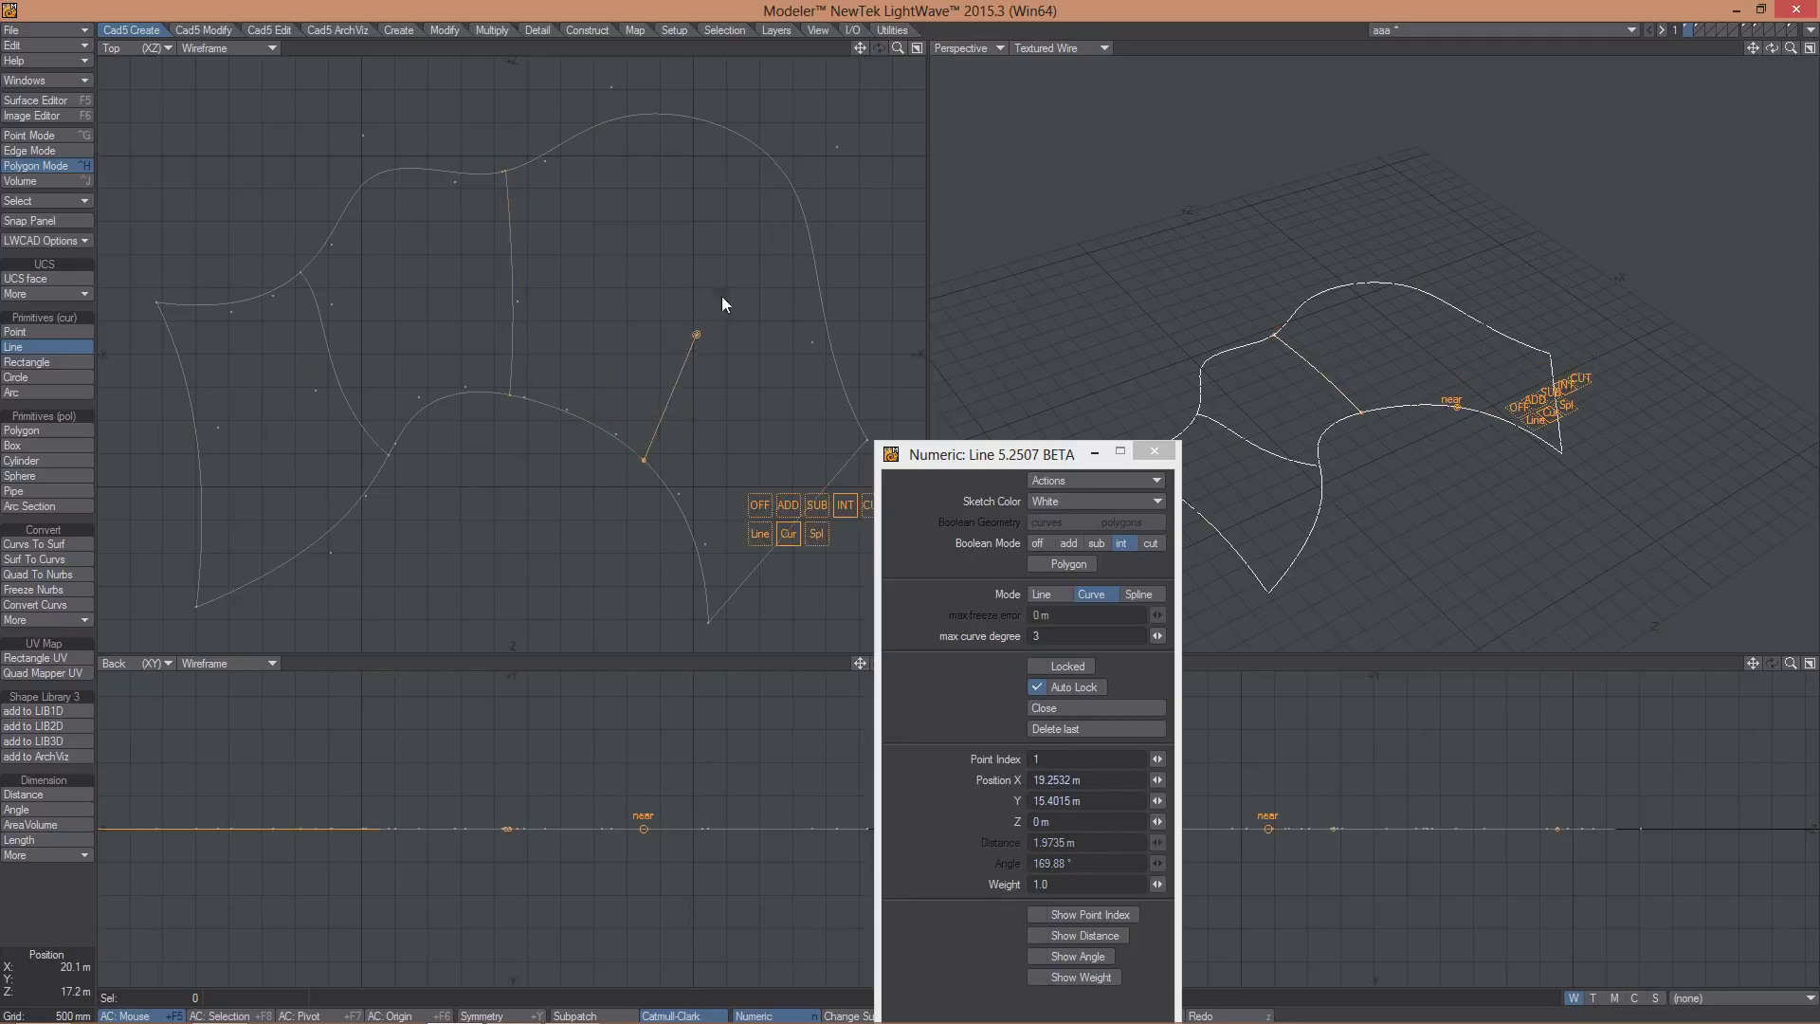
left_click(786, 184)
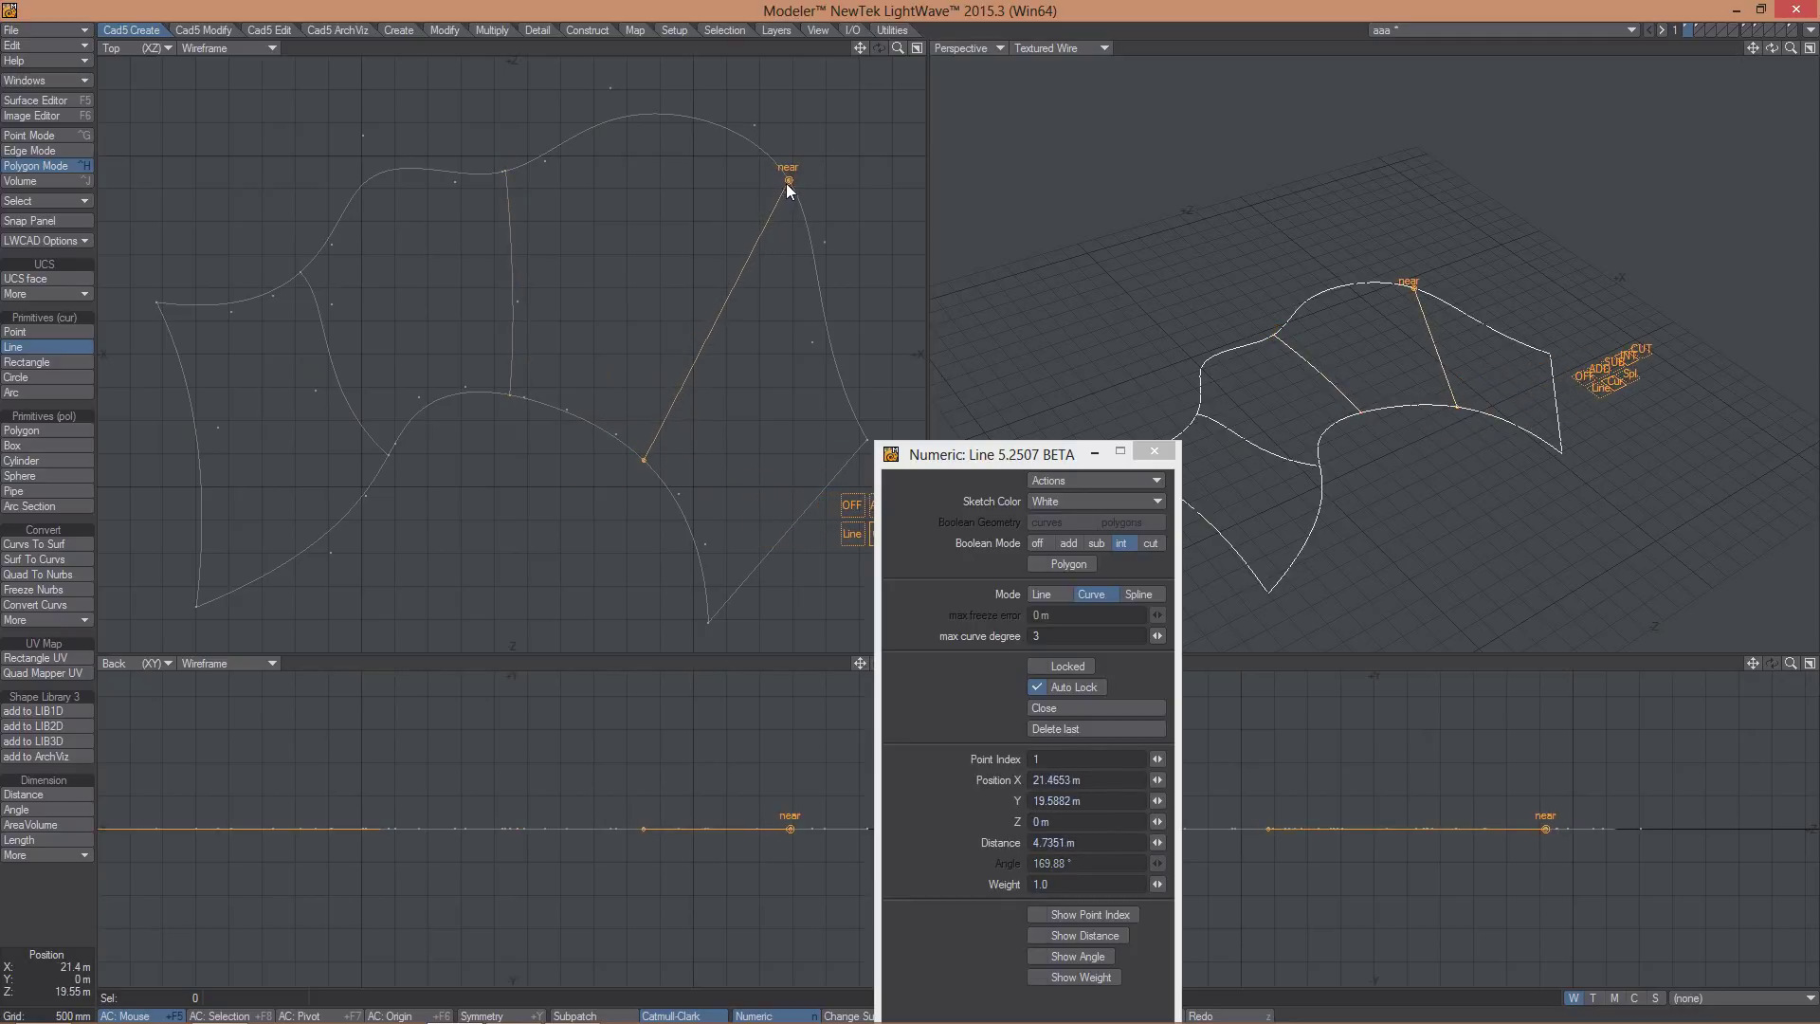
left_click(332, 30)
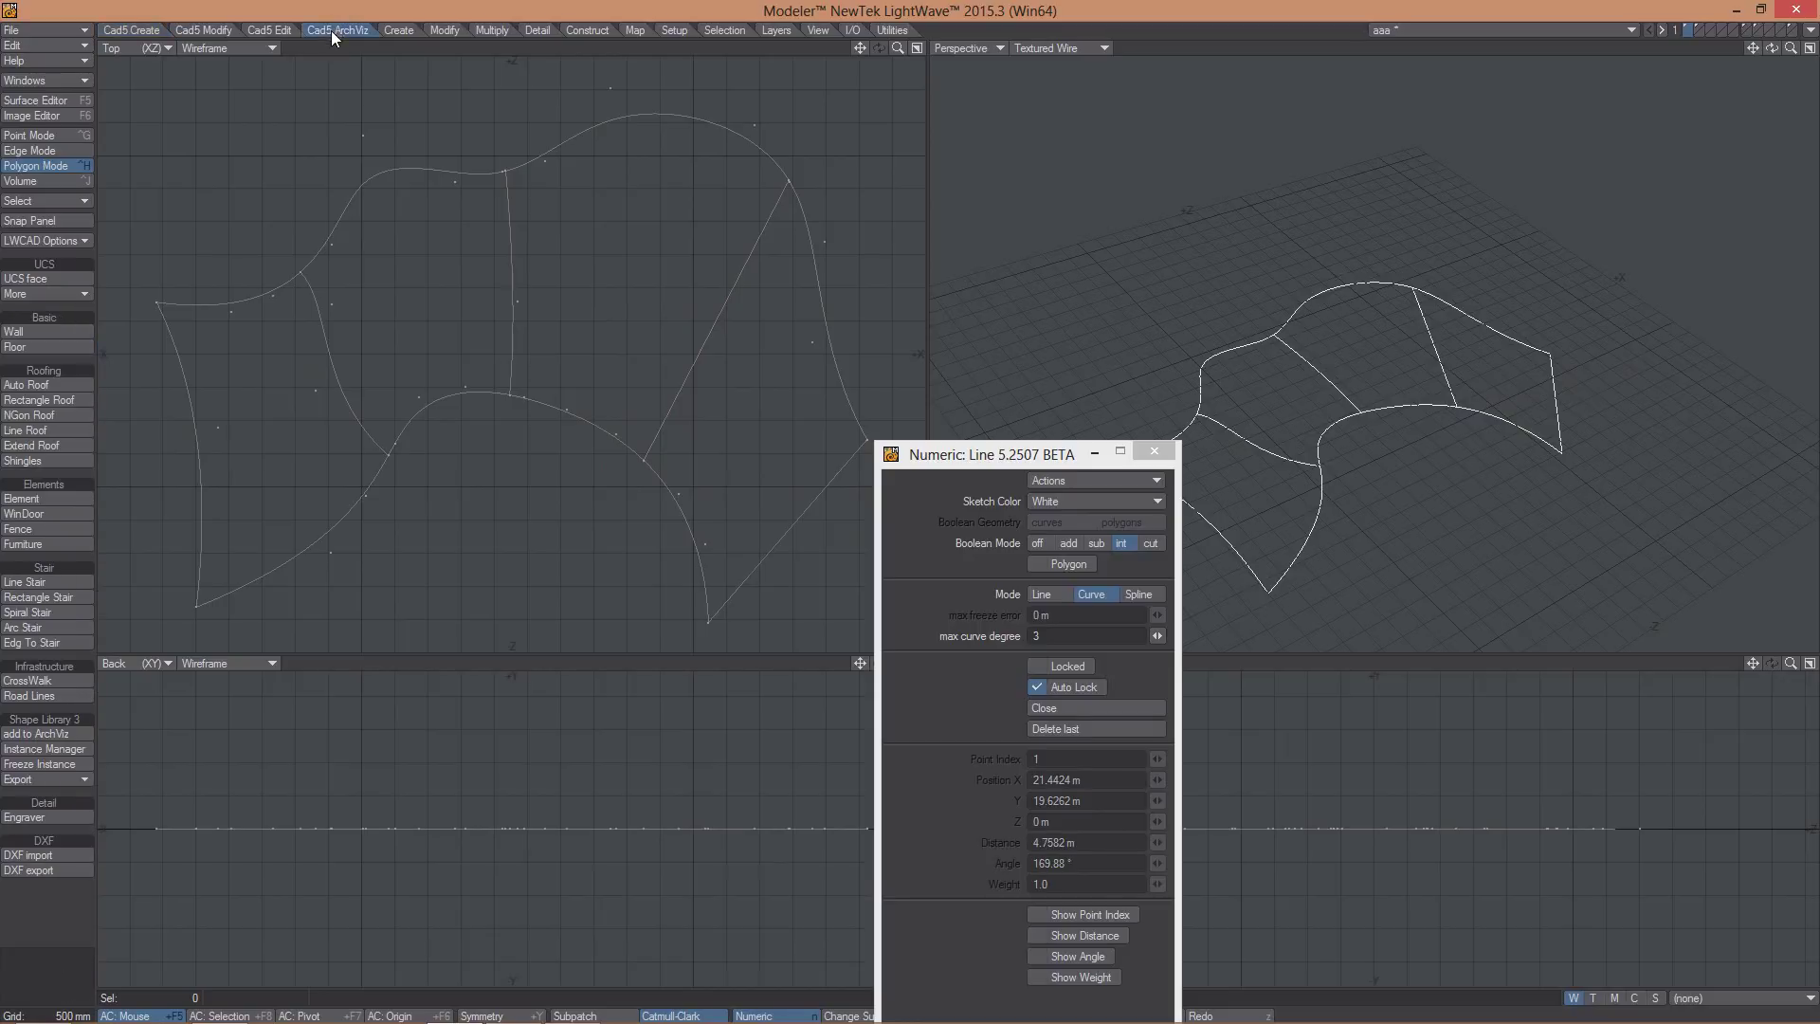
- Build Edg To Stair stairs across the divided outline by picking its edges in order
left_click(31, 642)
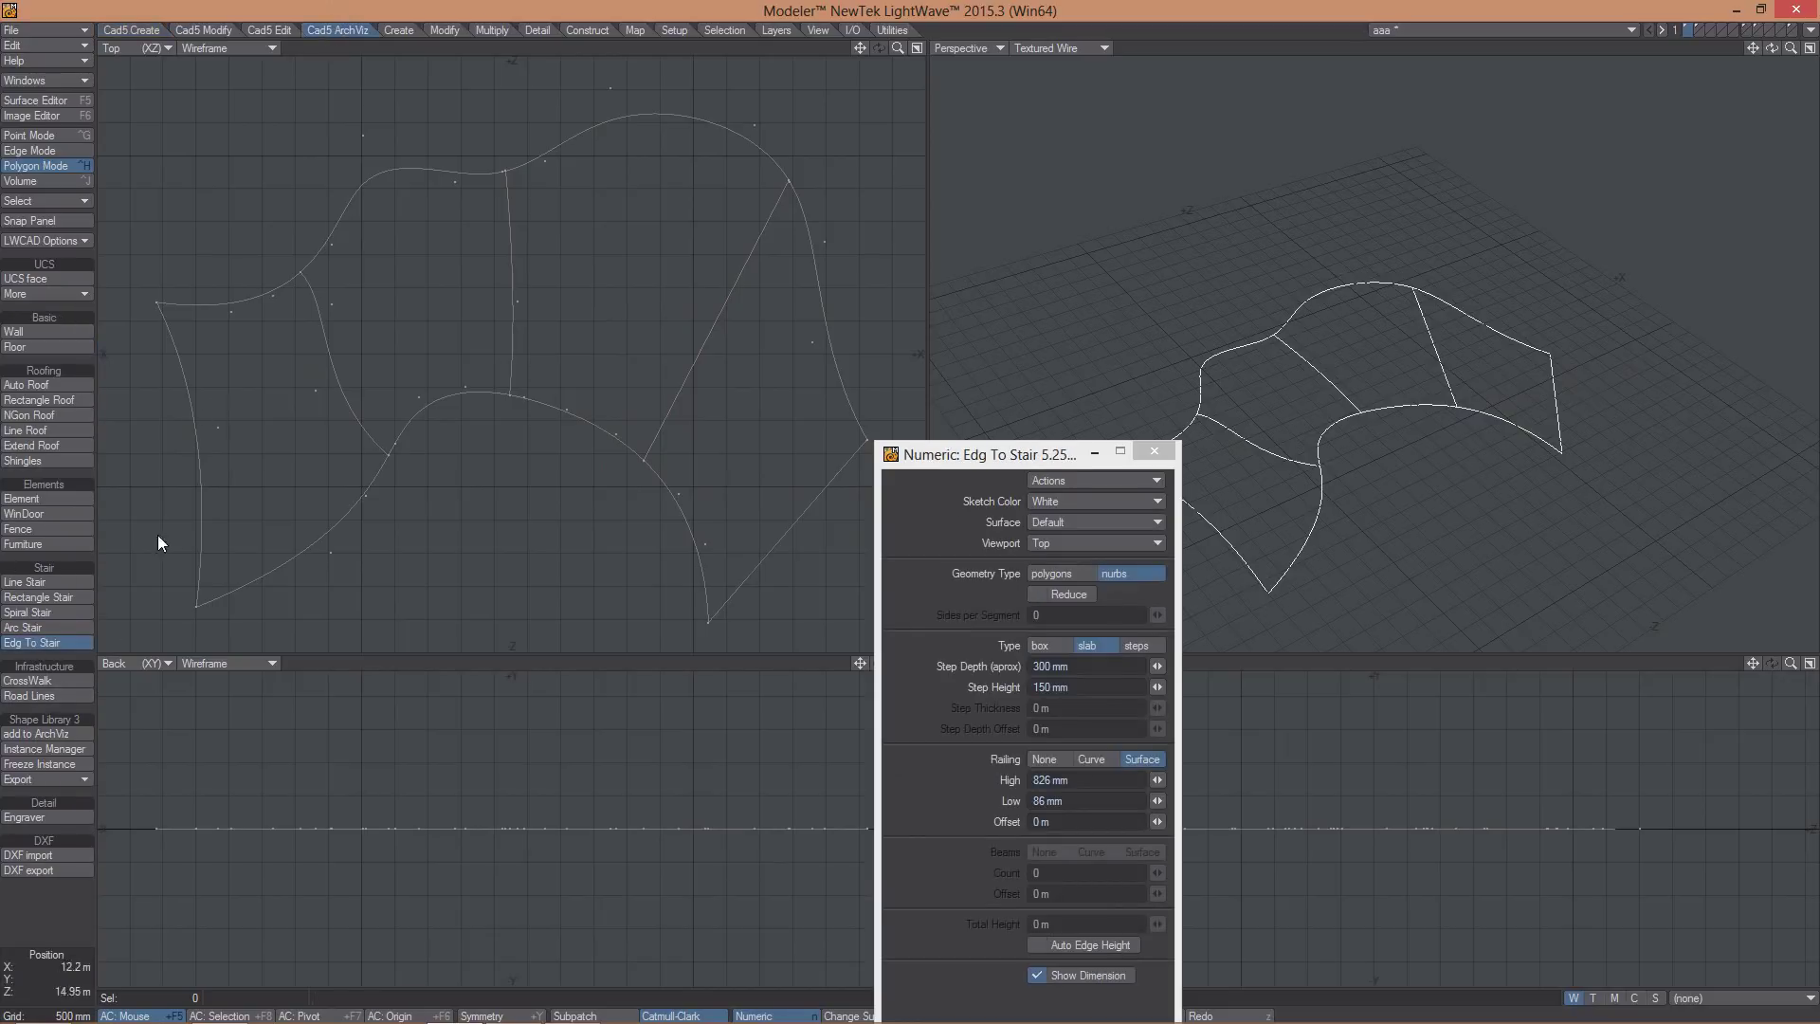
left_click(201, 501)
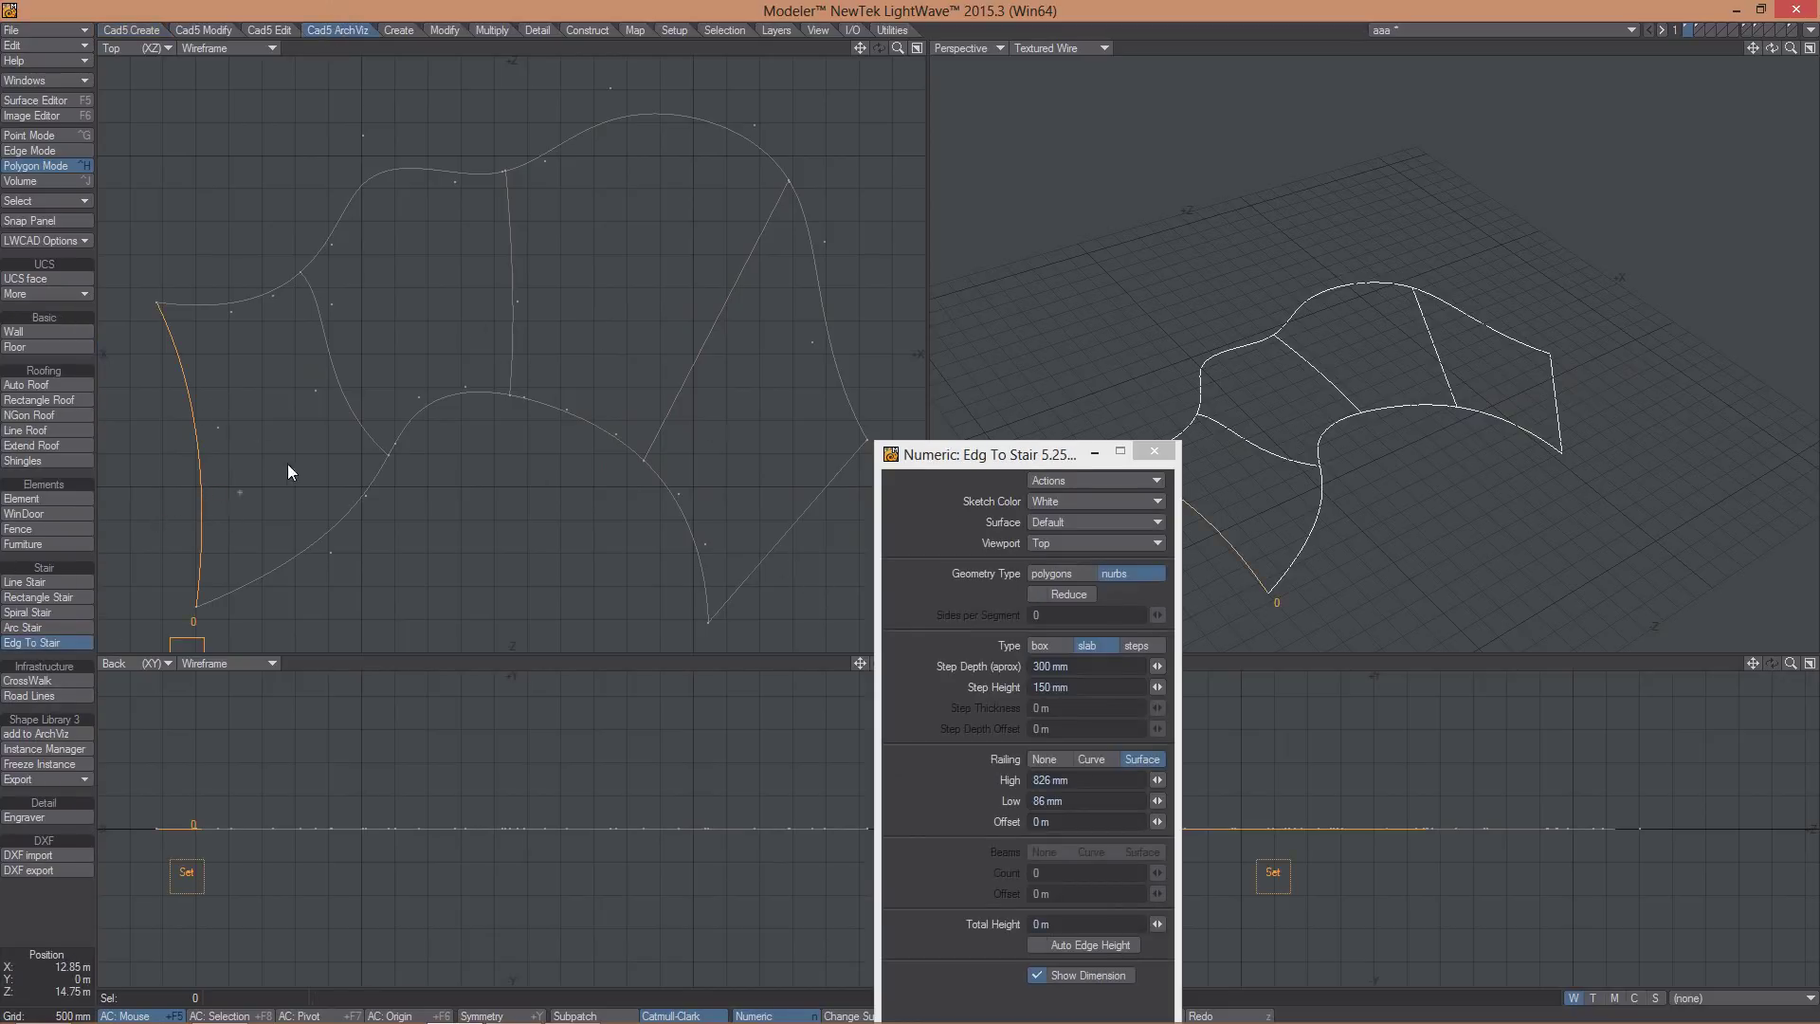
left_click(351, 403)
left_click(525, 342)
left_click(688, 402)
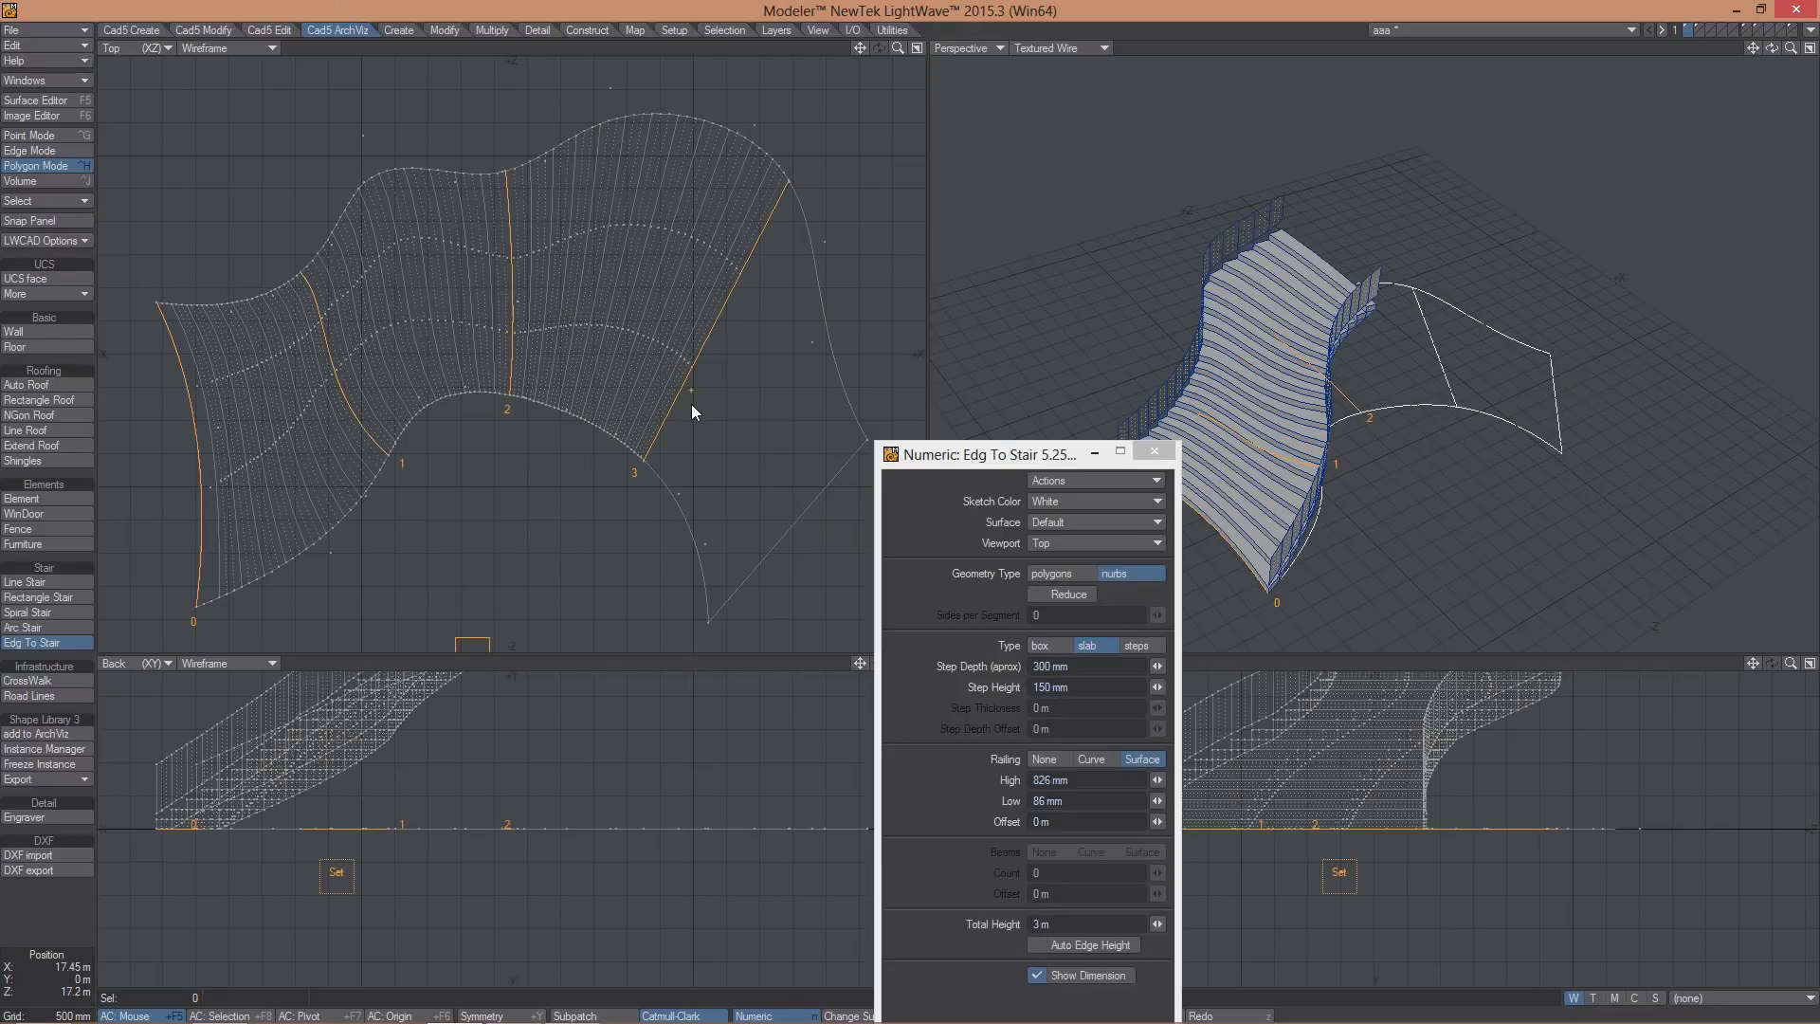
left_click(741, 569)
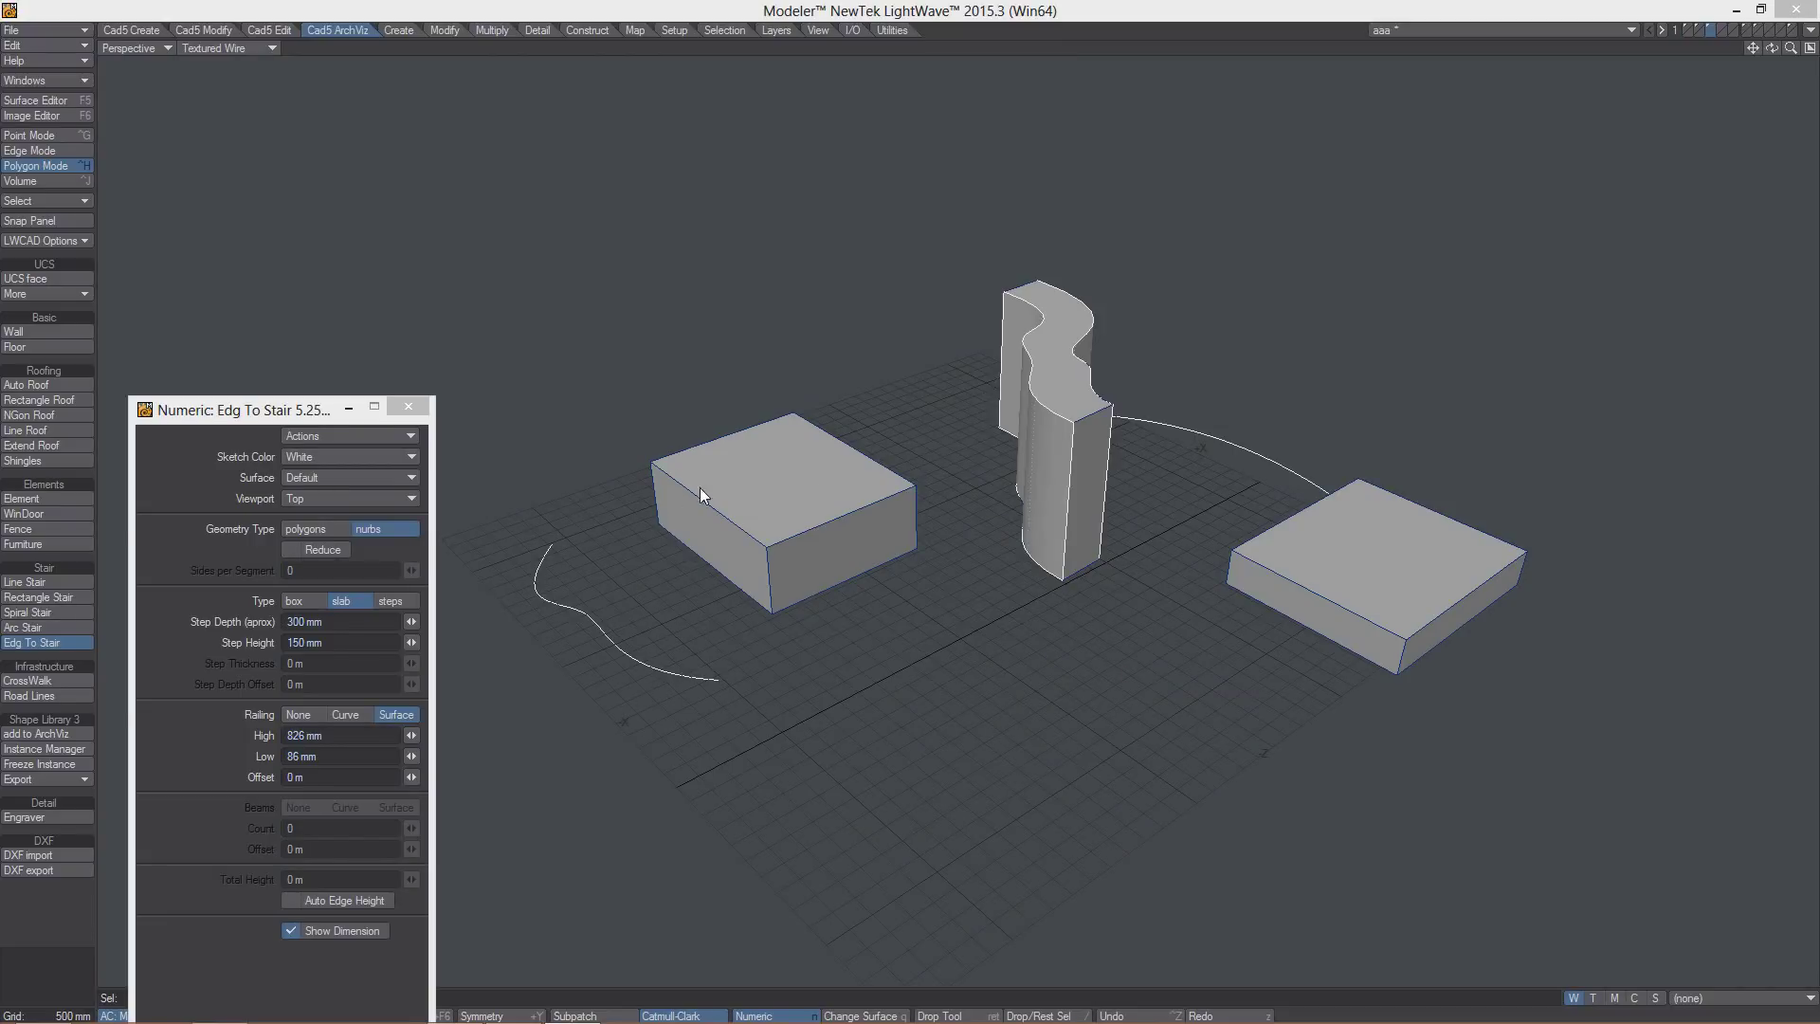
- Create a curved railed stair from the ground curve onto the box top with Auto Edge Height
left_click(650, 675)
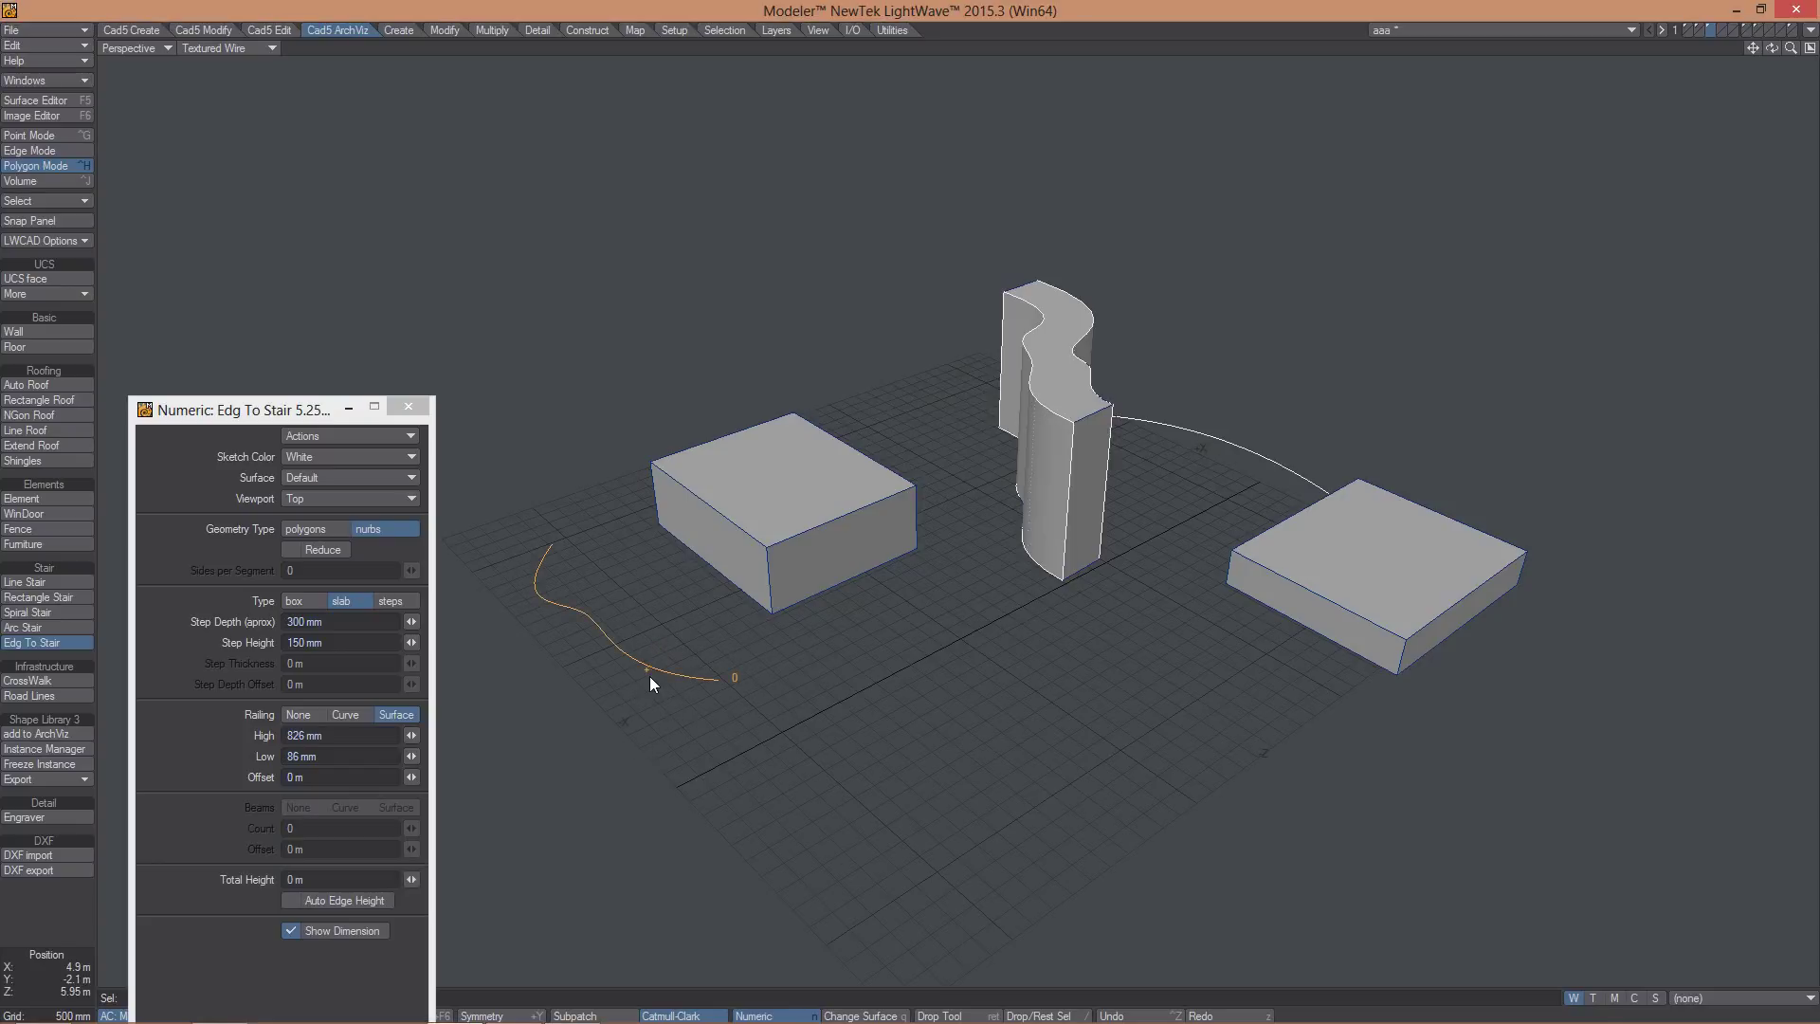
left_click(738, 531)
left_click_drag(736, 523, 487, 629, "alt")
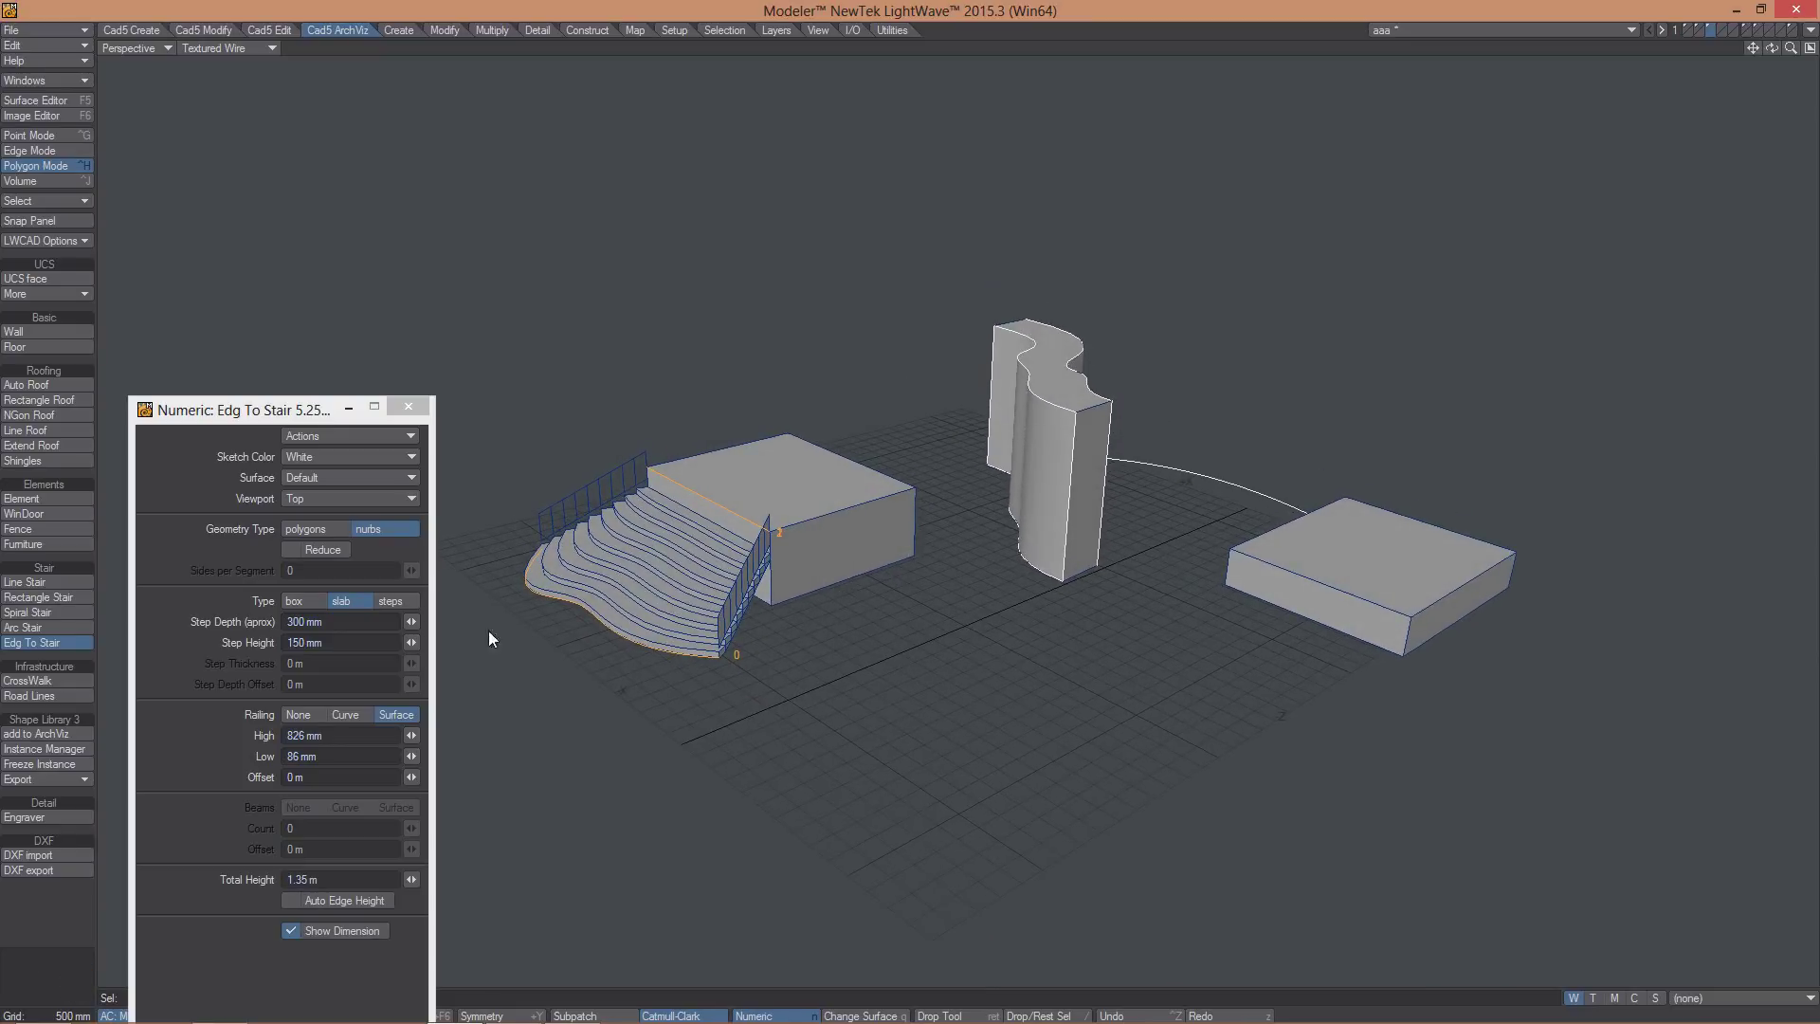
left_click(289, 899)
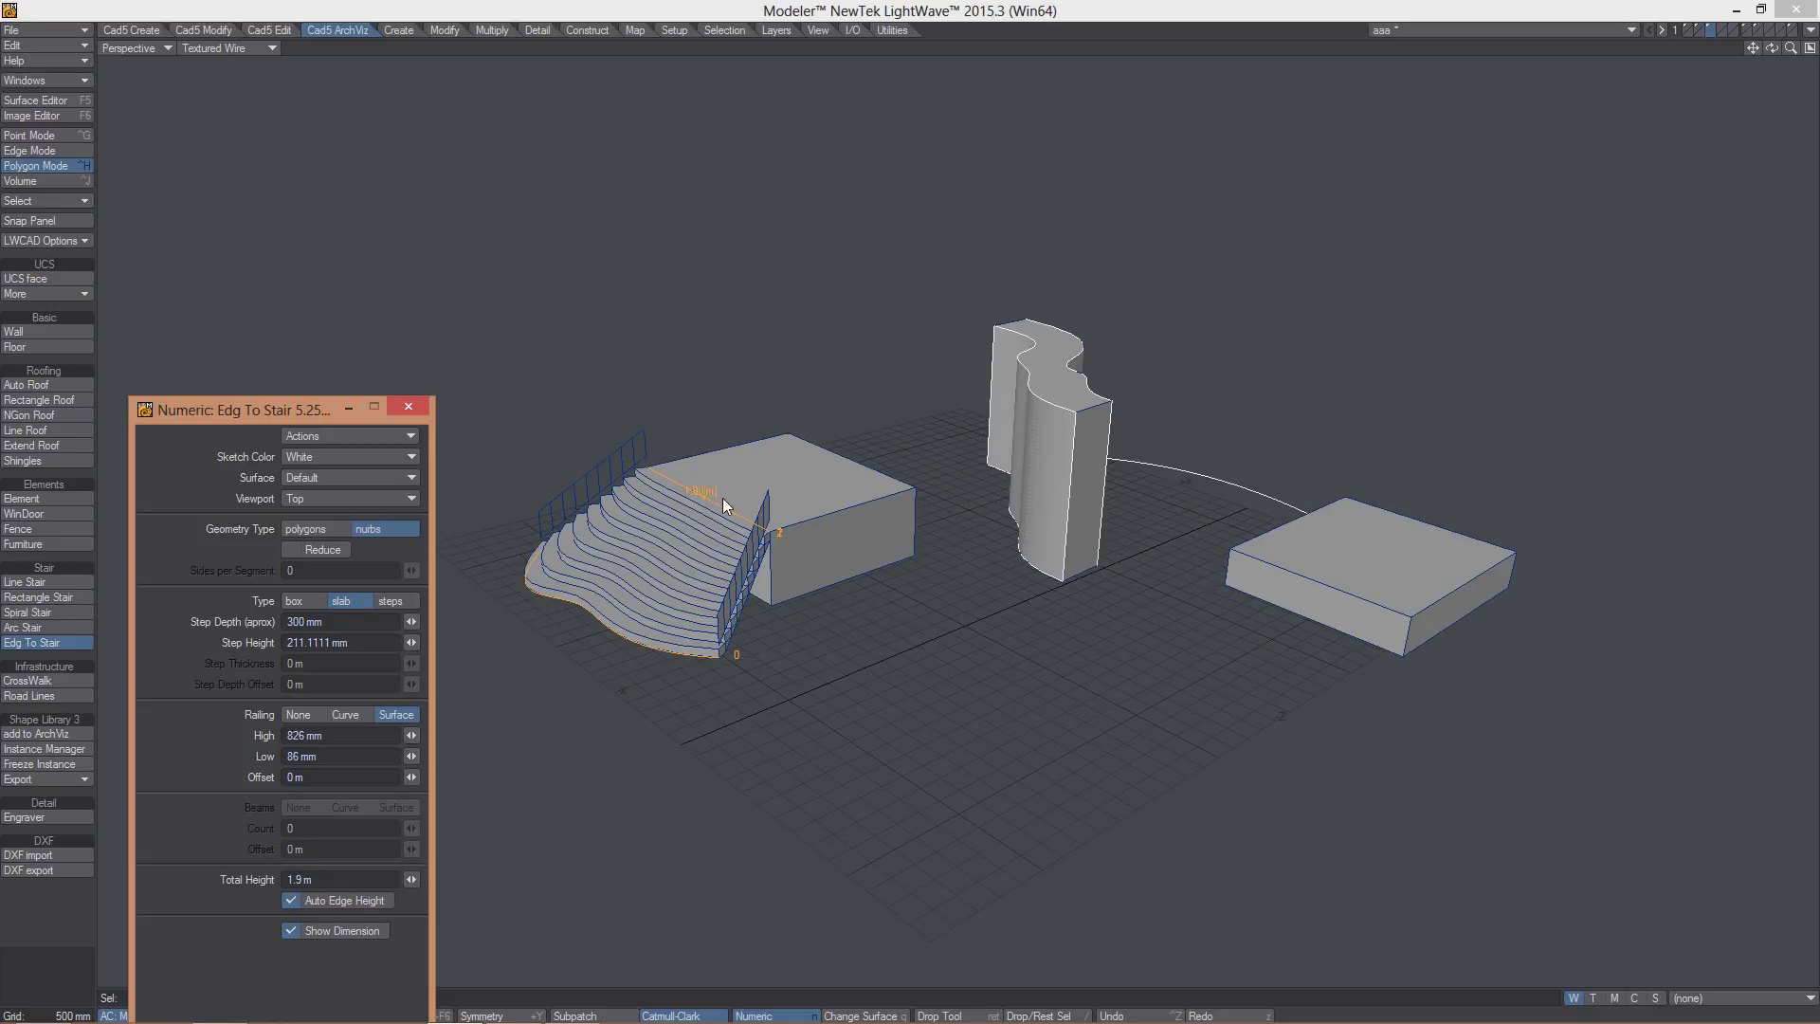
left_click_drag(1035, 519, 921, 595, "alt")
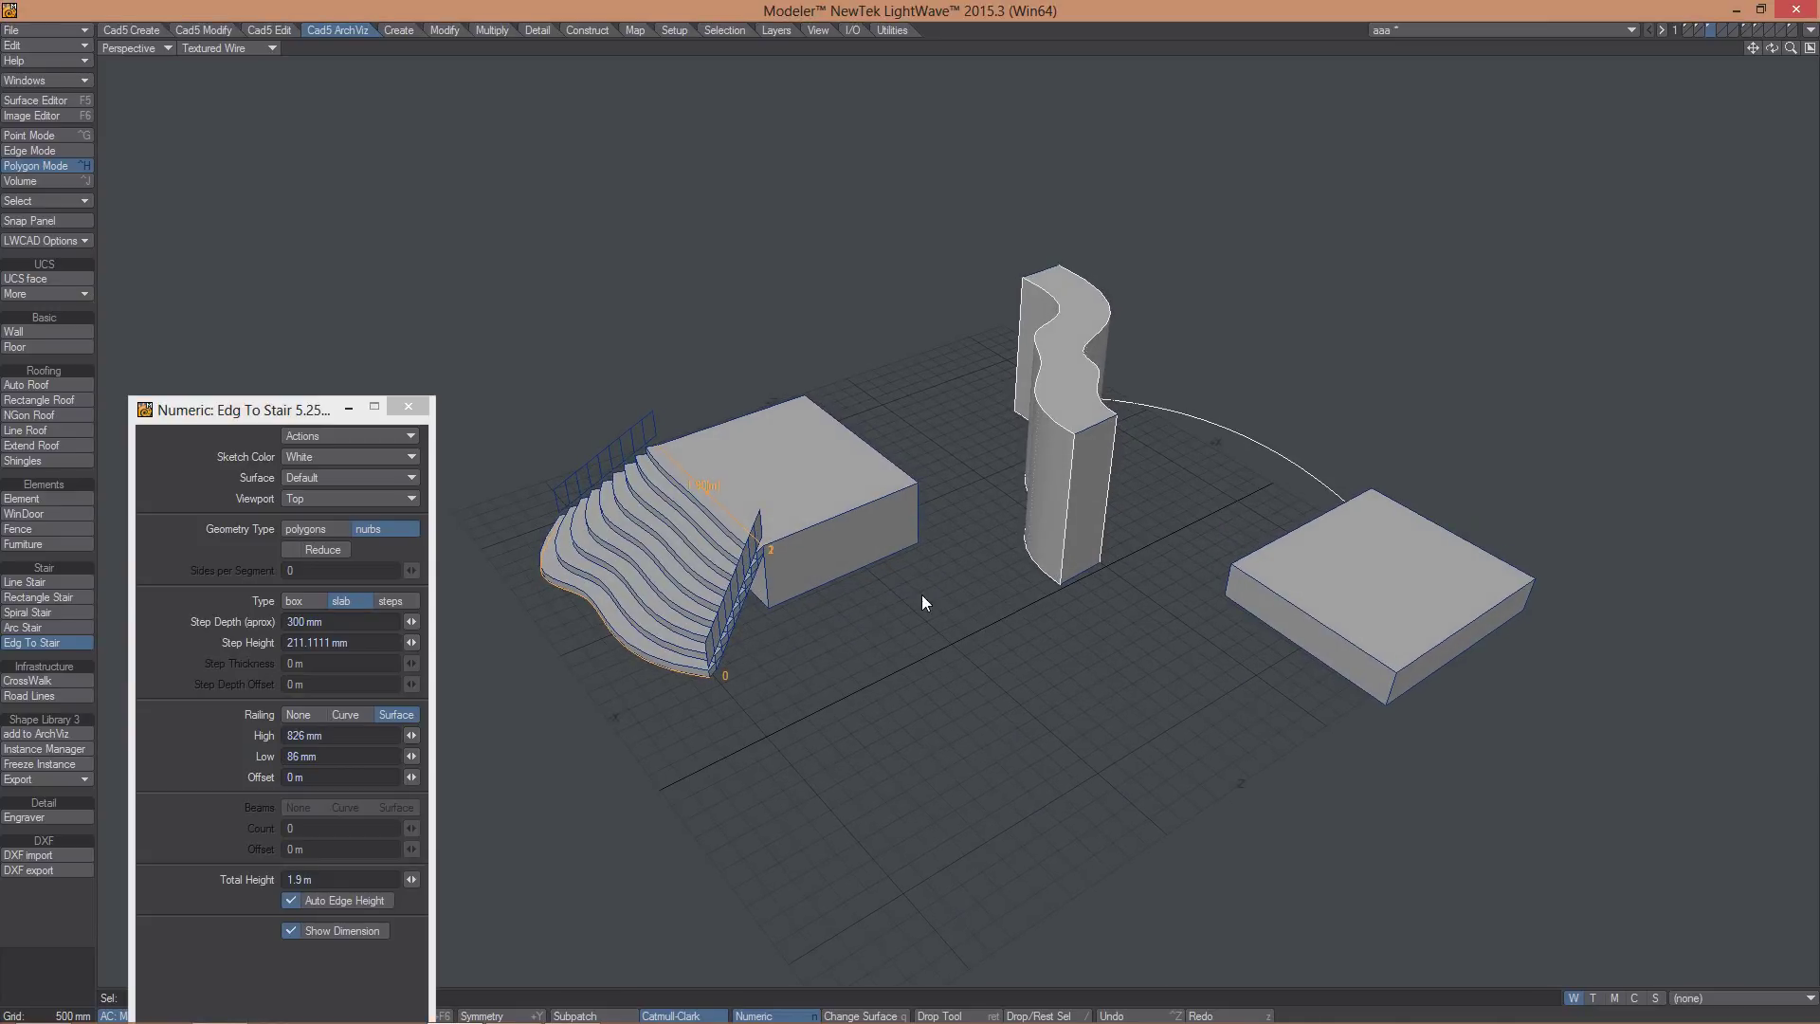
key("Return")
left_click(872, 455)
left_click_drag(941, 642, 926, 628, "alt")
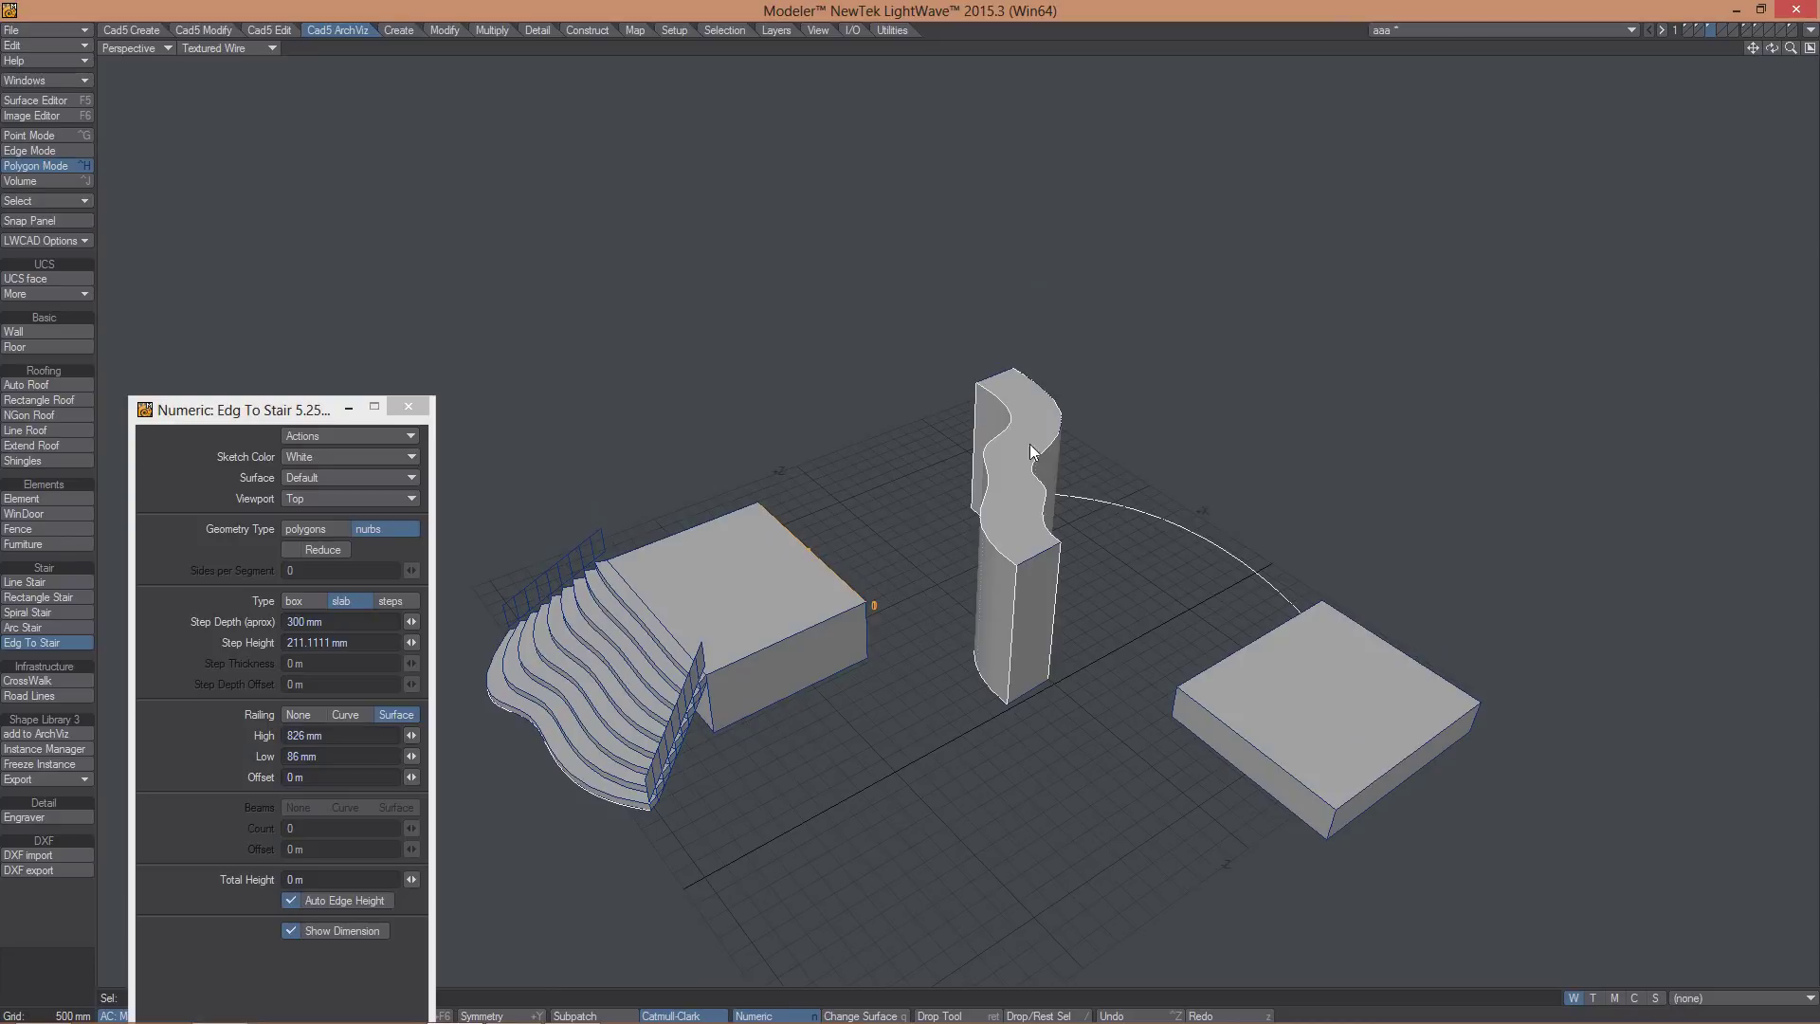
- Chain runs via the column's top edge down to the second box, −142.8571 mm steps, −3.4286 m total
left_click(976, 520)
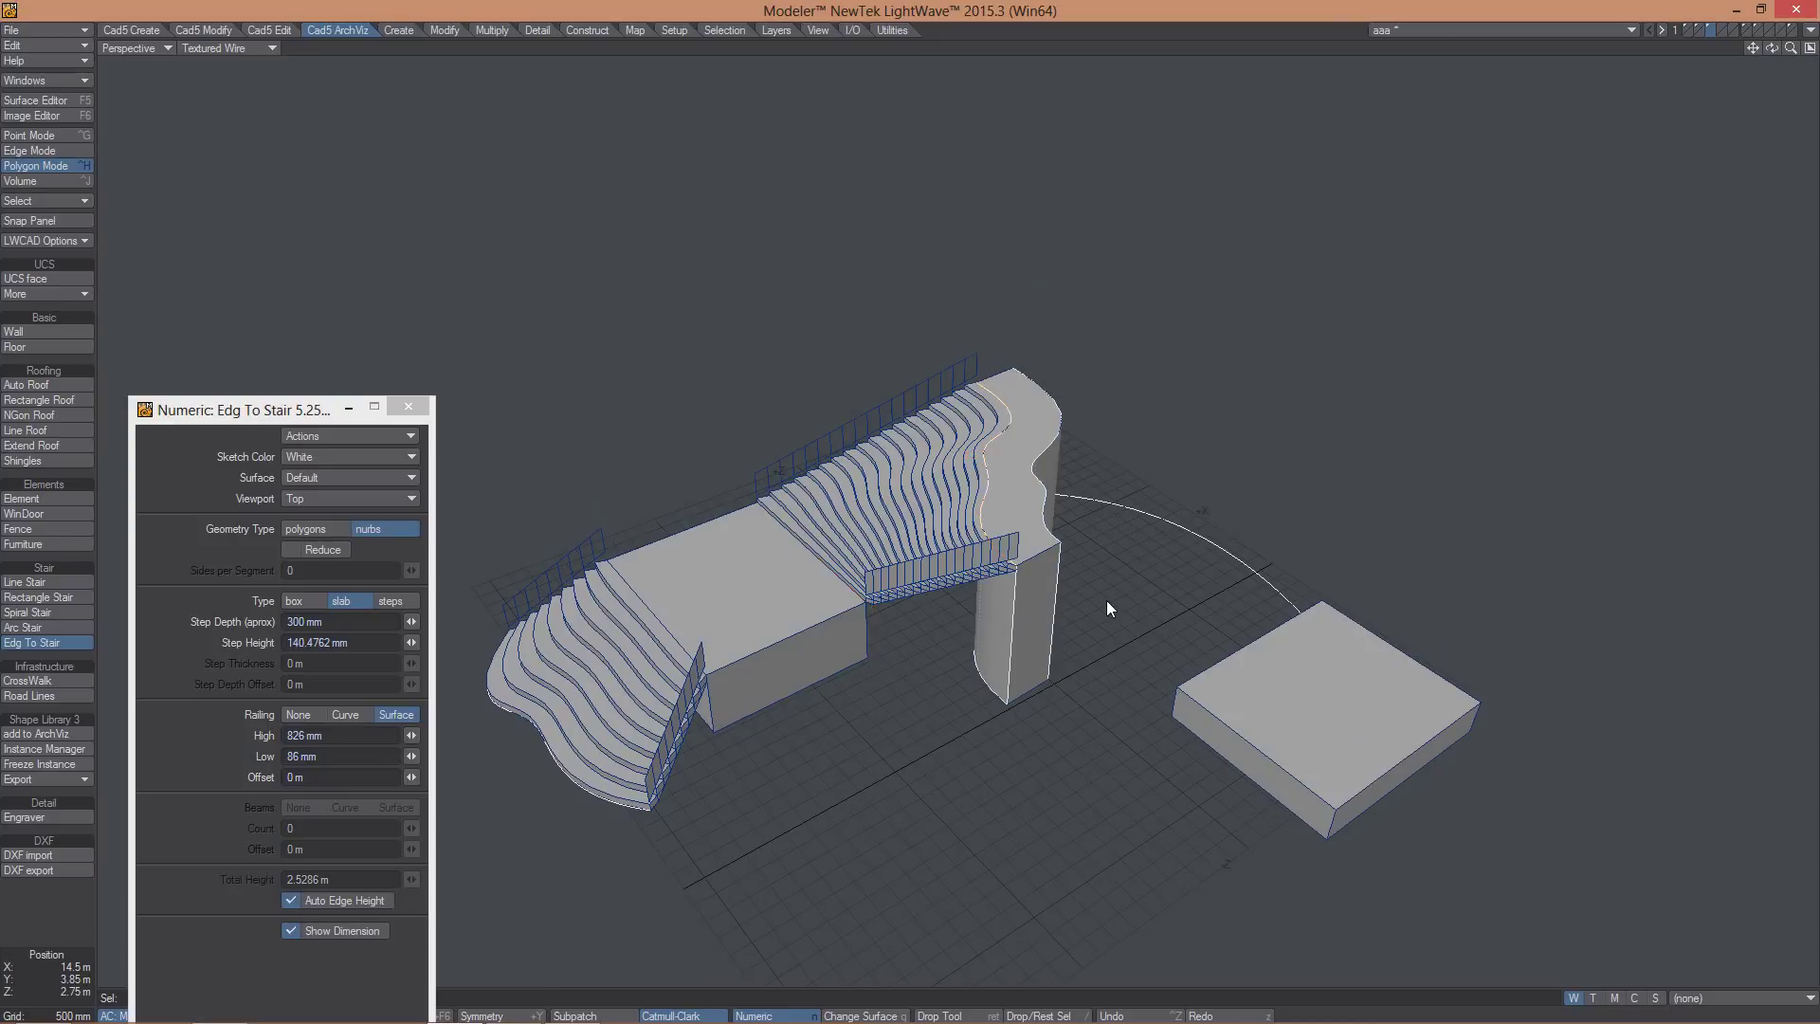
left_click_drag(1106, 600, 1060, 479, "alt")
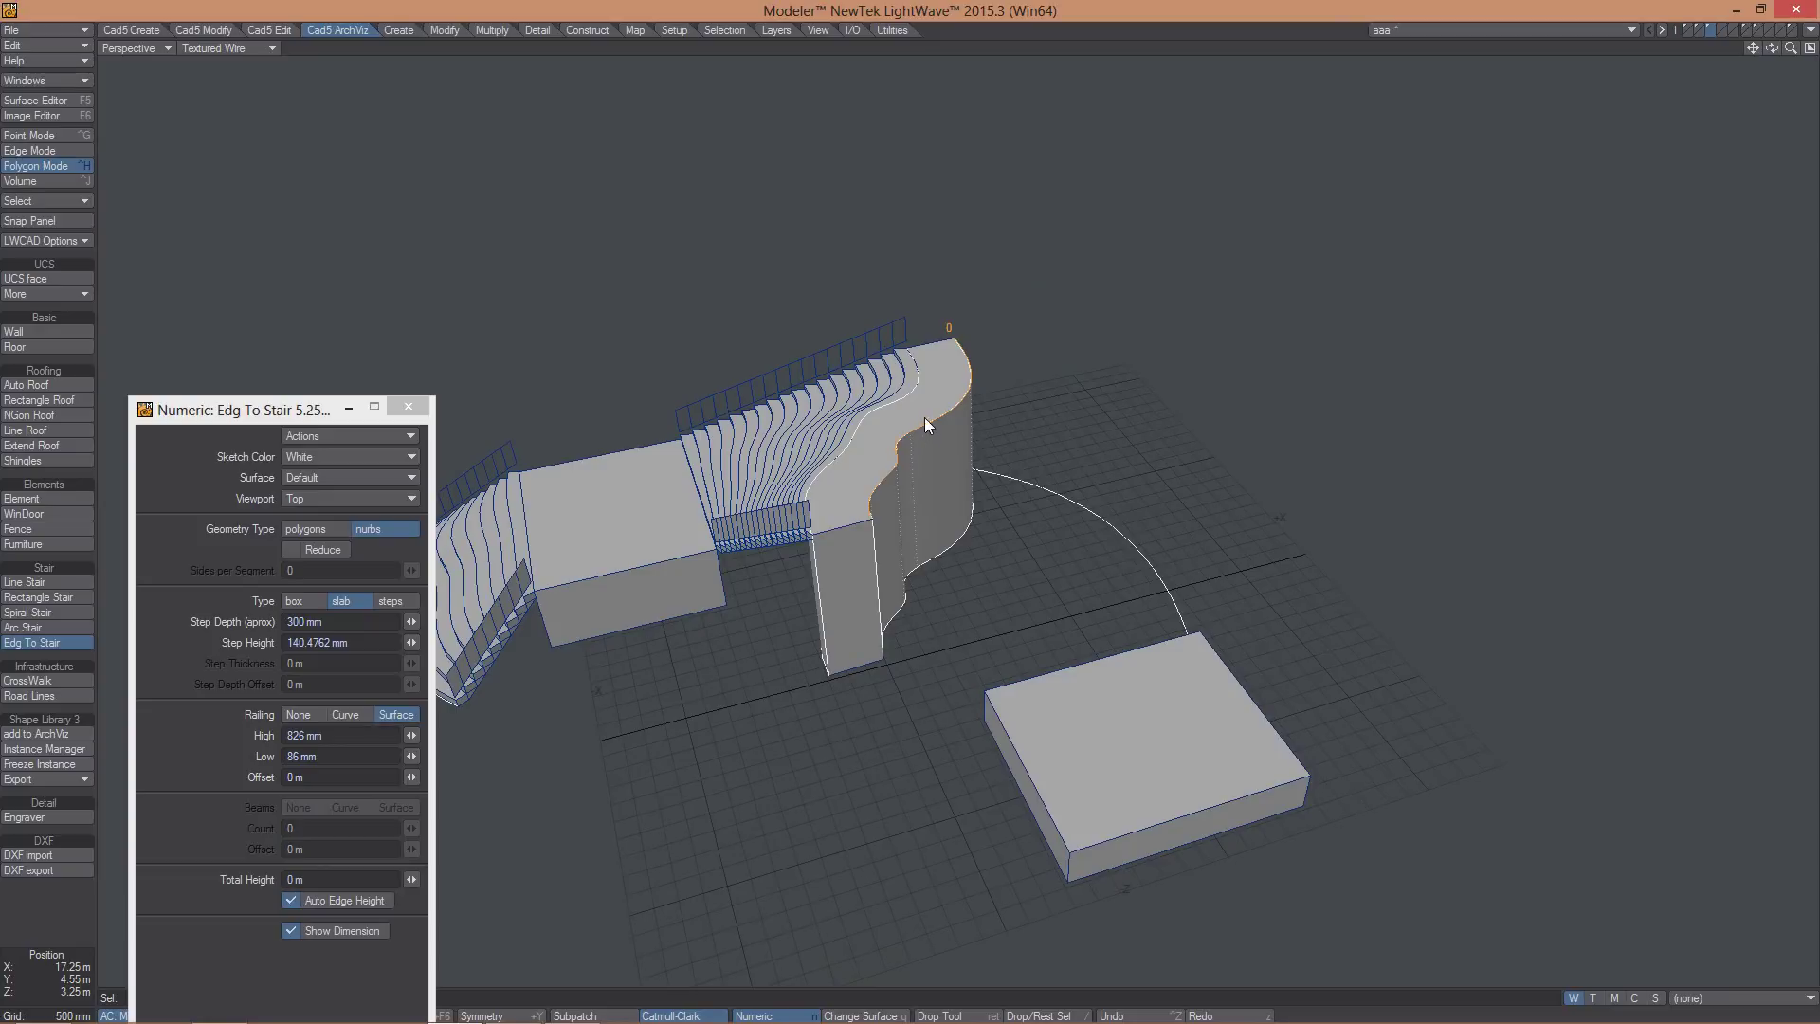
left_click(1060, 673)
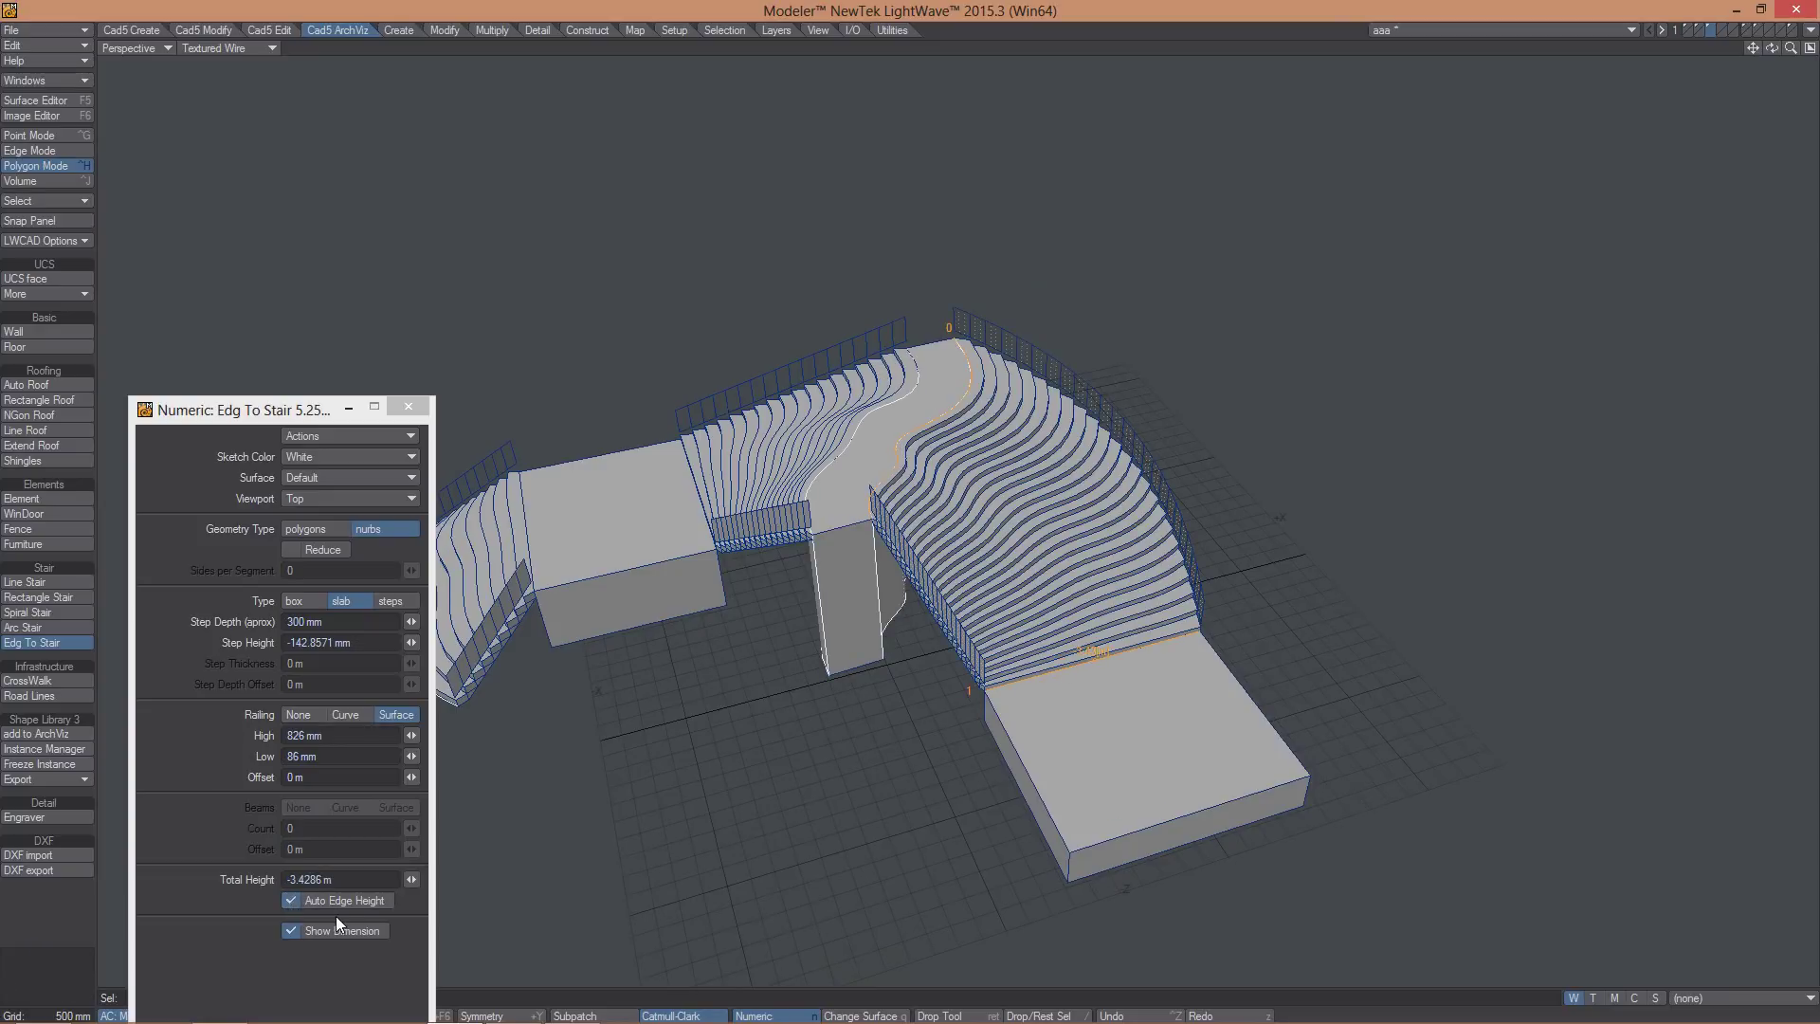
left_click_drag(1302, 659, 1165, 628, "alt")
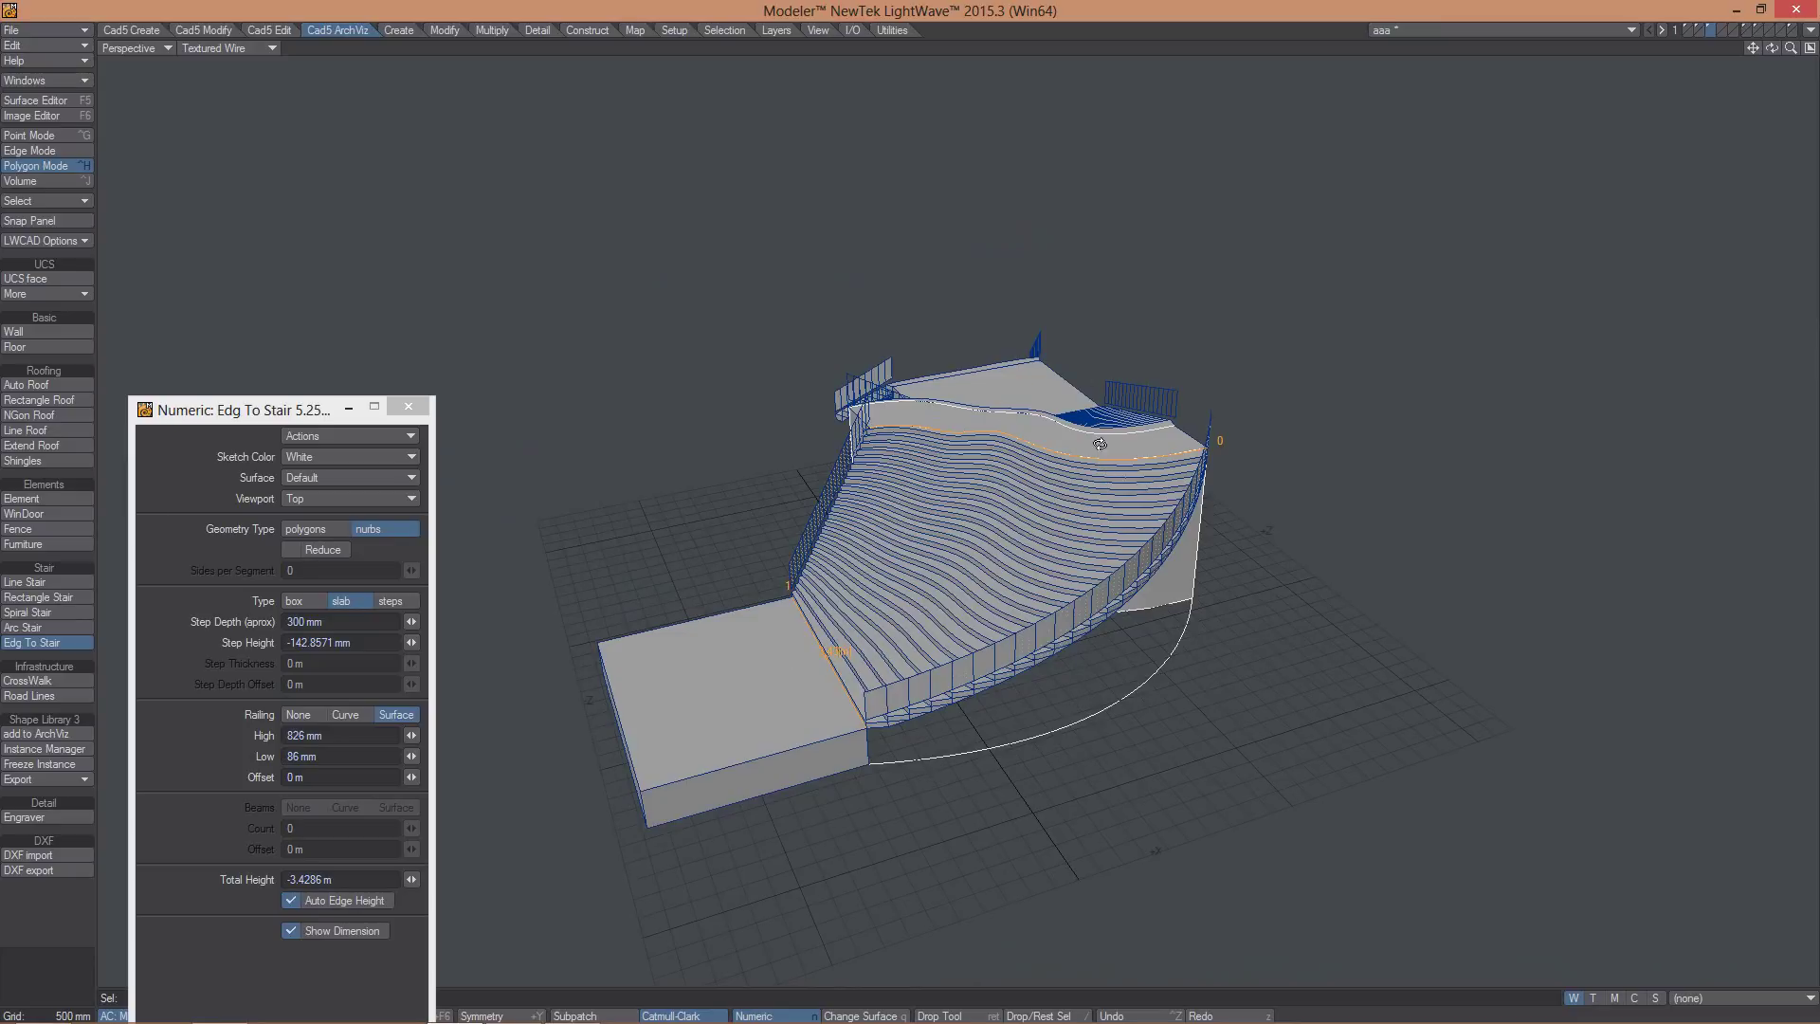
left_click_drag(1099, 444, 1180, 404, "alt")
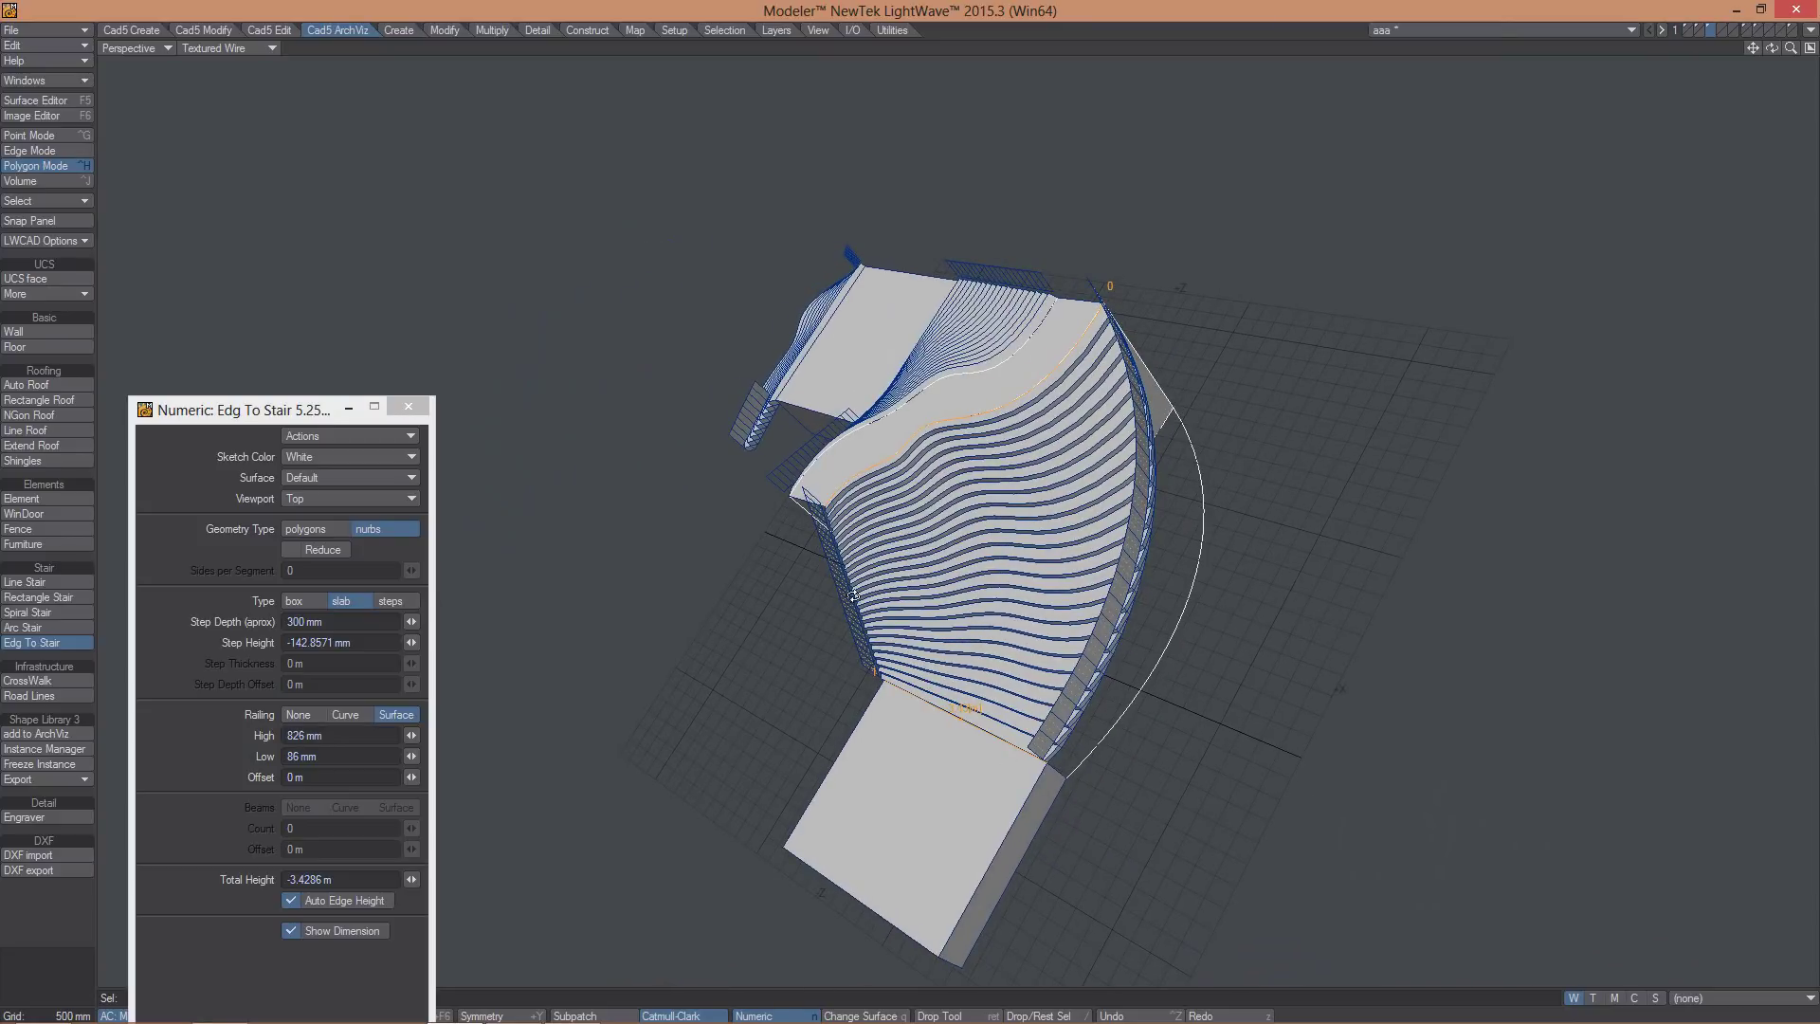
left_click_drag(1211, 556, 1130, 738, "alt")
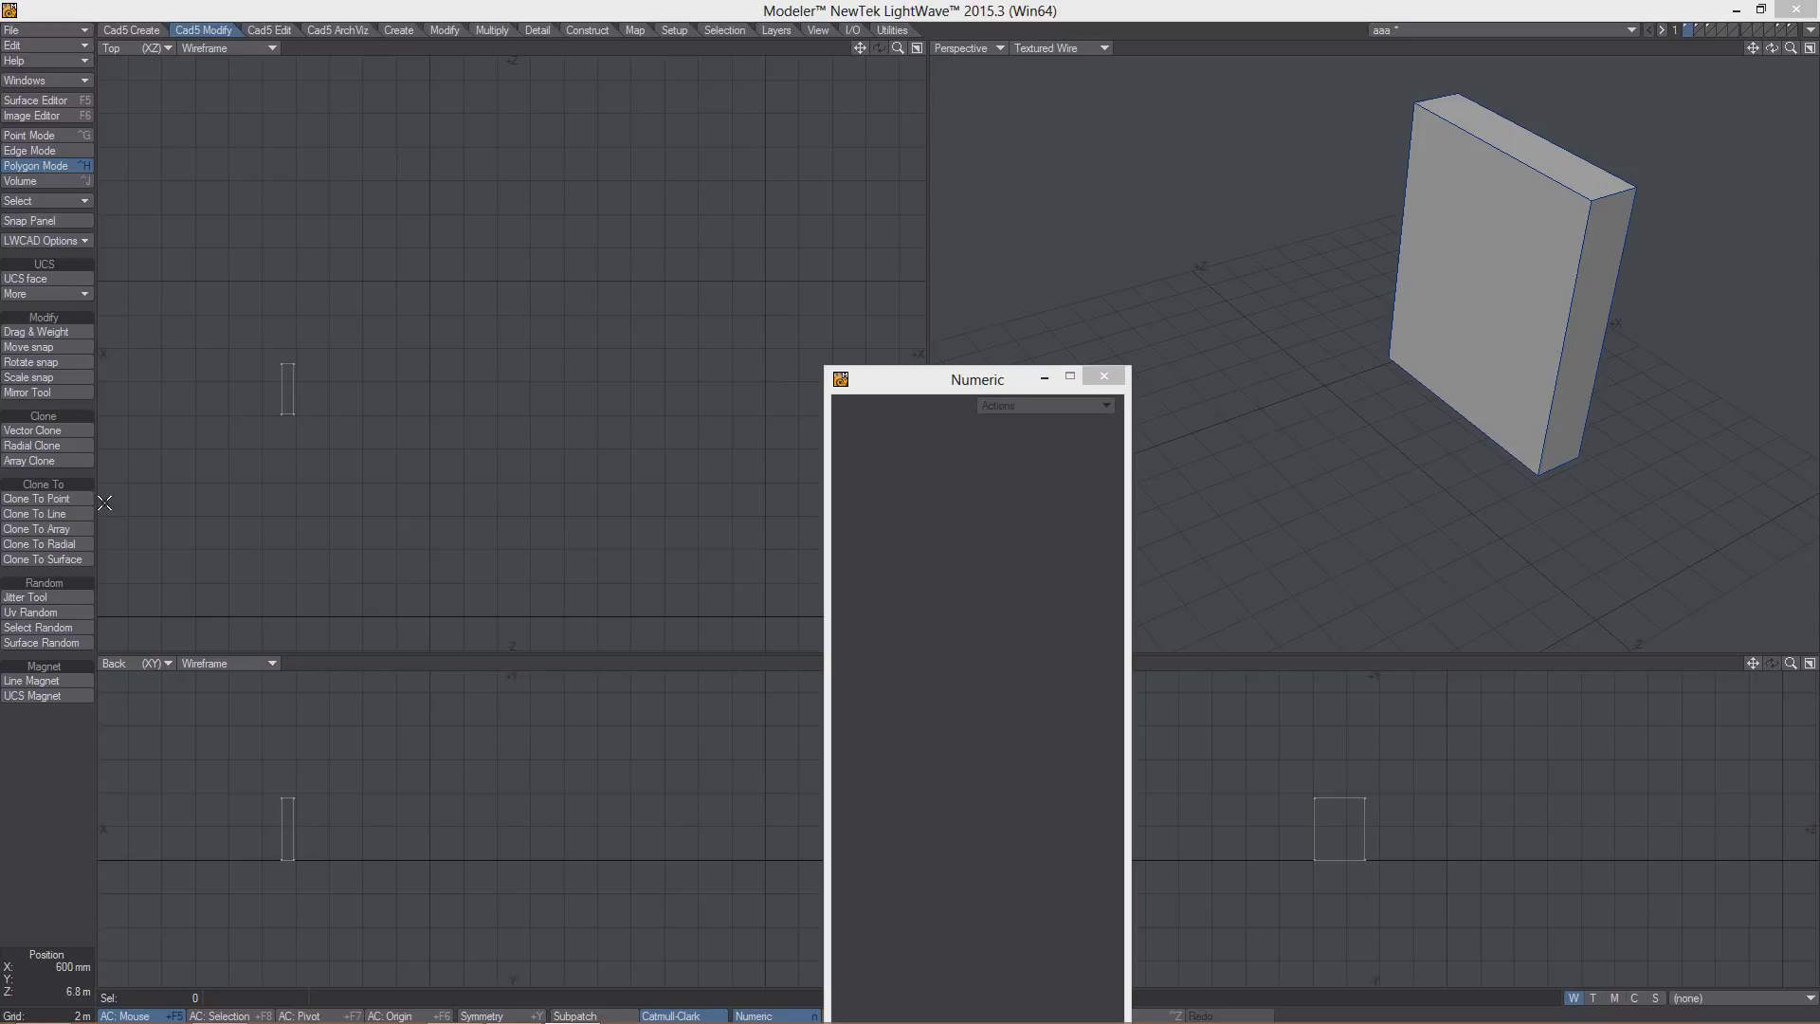
- Frame the slab and start a Vector Clone by drawing its direction in the Top view
key("a")
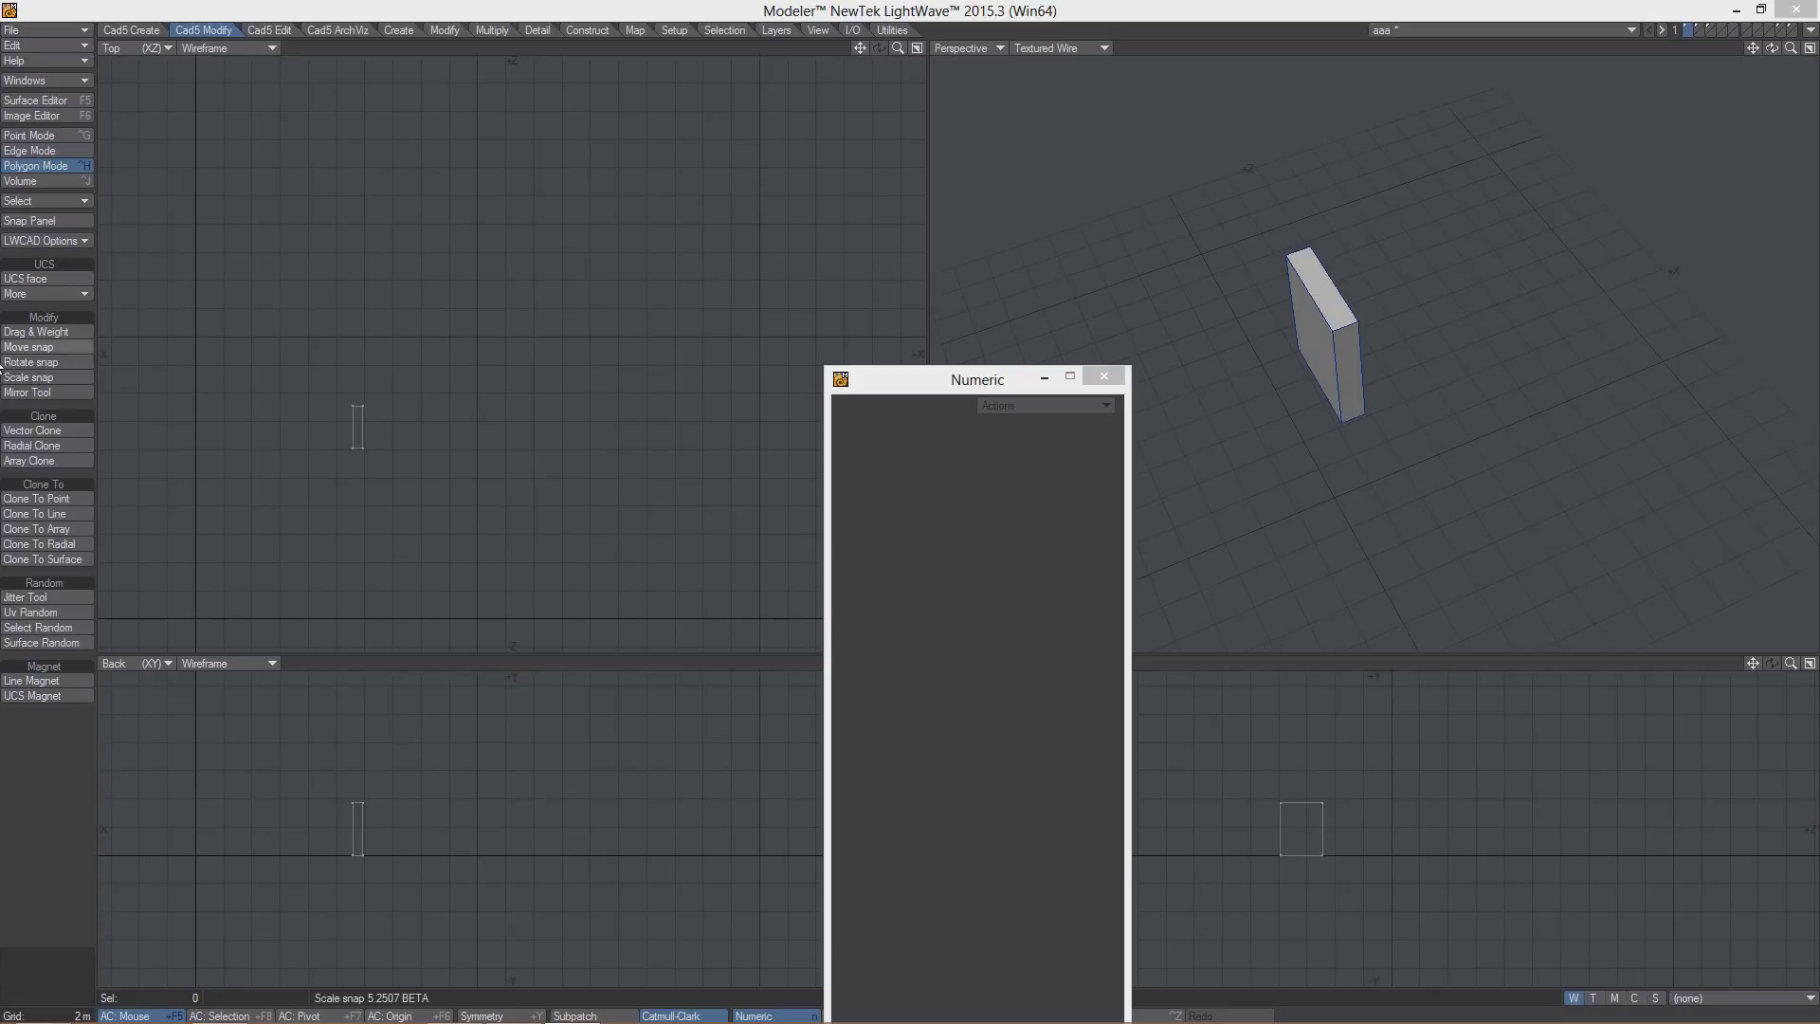
left_click(31, 430)
mouse_move(364, 480)
left_mouse_down()
mouse_move(372, 458)
mouse_move(446, 436)
mouse_move(379, 482)
mouse_move(421, 470)
left_mouse_up()
- Set 3 clones in Full mode and stretch the vector distance to about 11 m
left_click(484, 534)
left_click(484, 534)
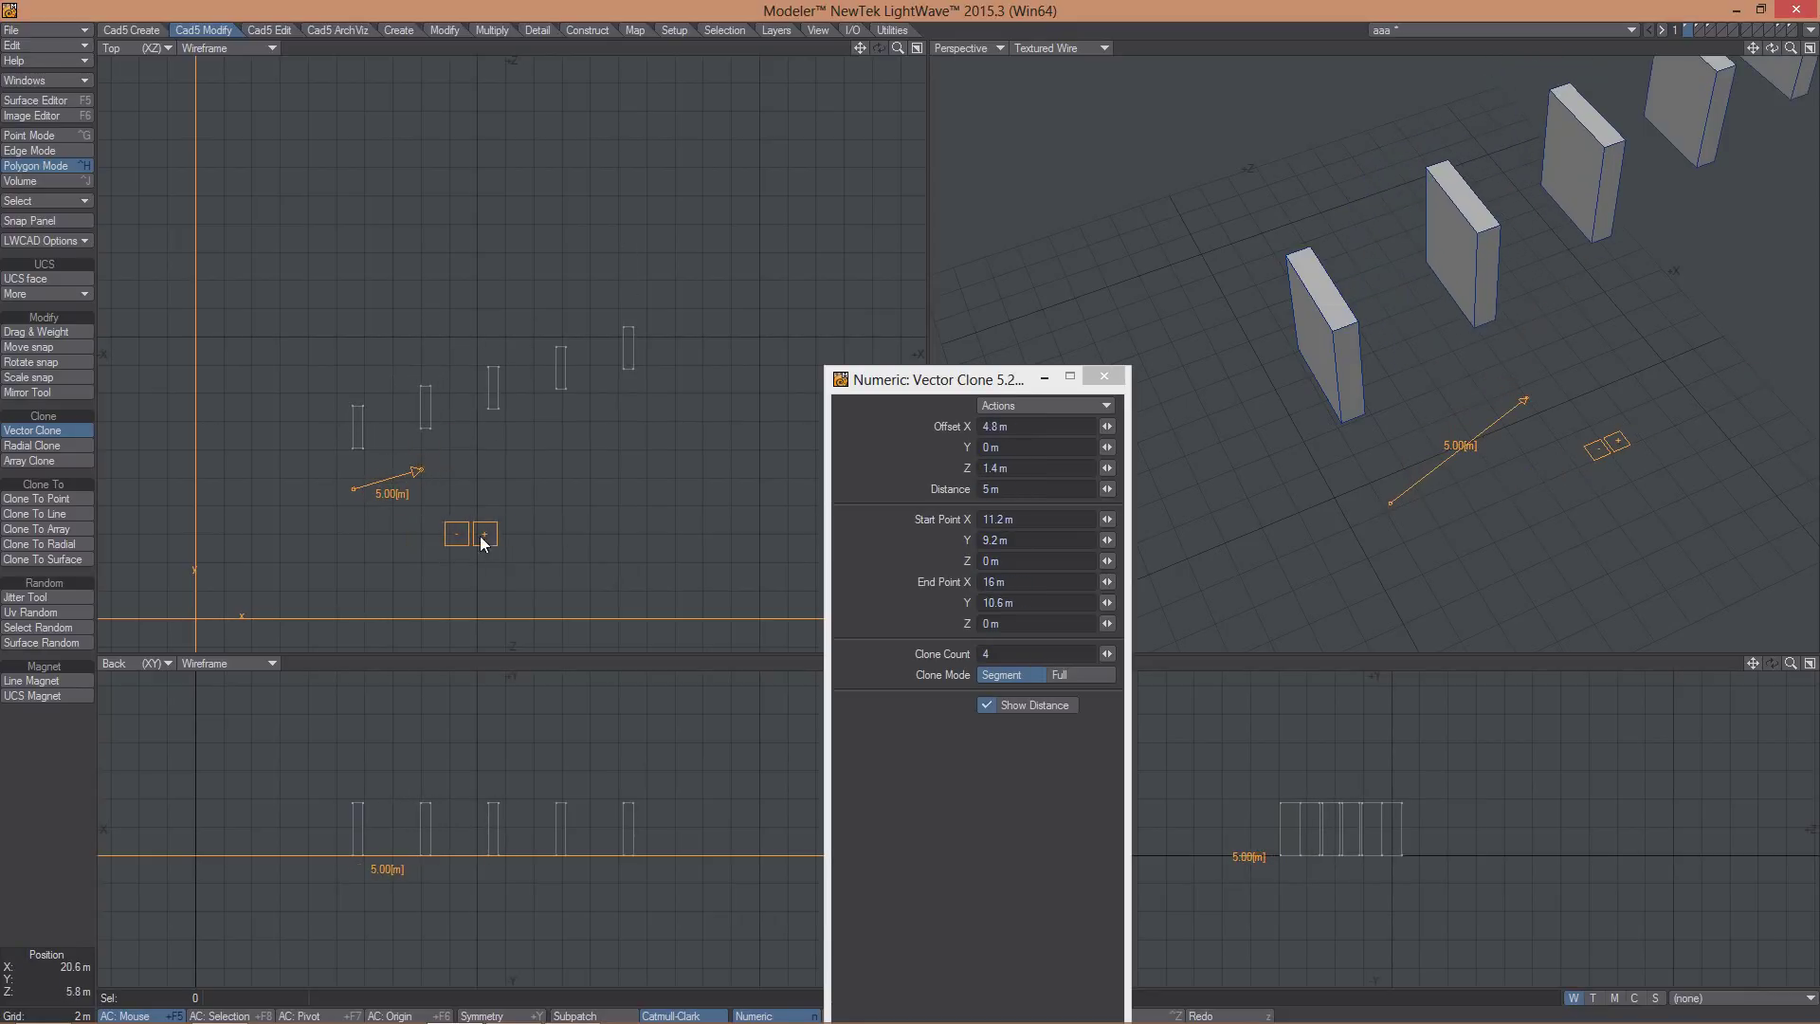
left_click(456, 534)
left_click(456, 533)
left_click(484, 534)
left_click(455, 534)
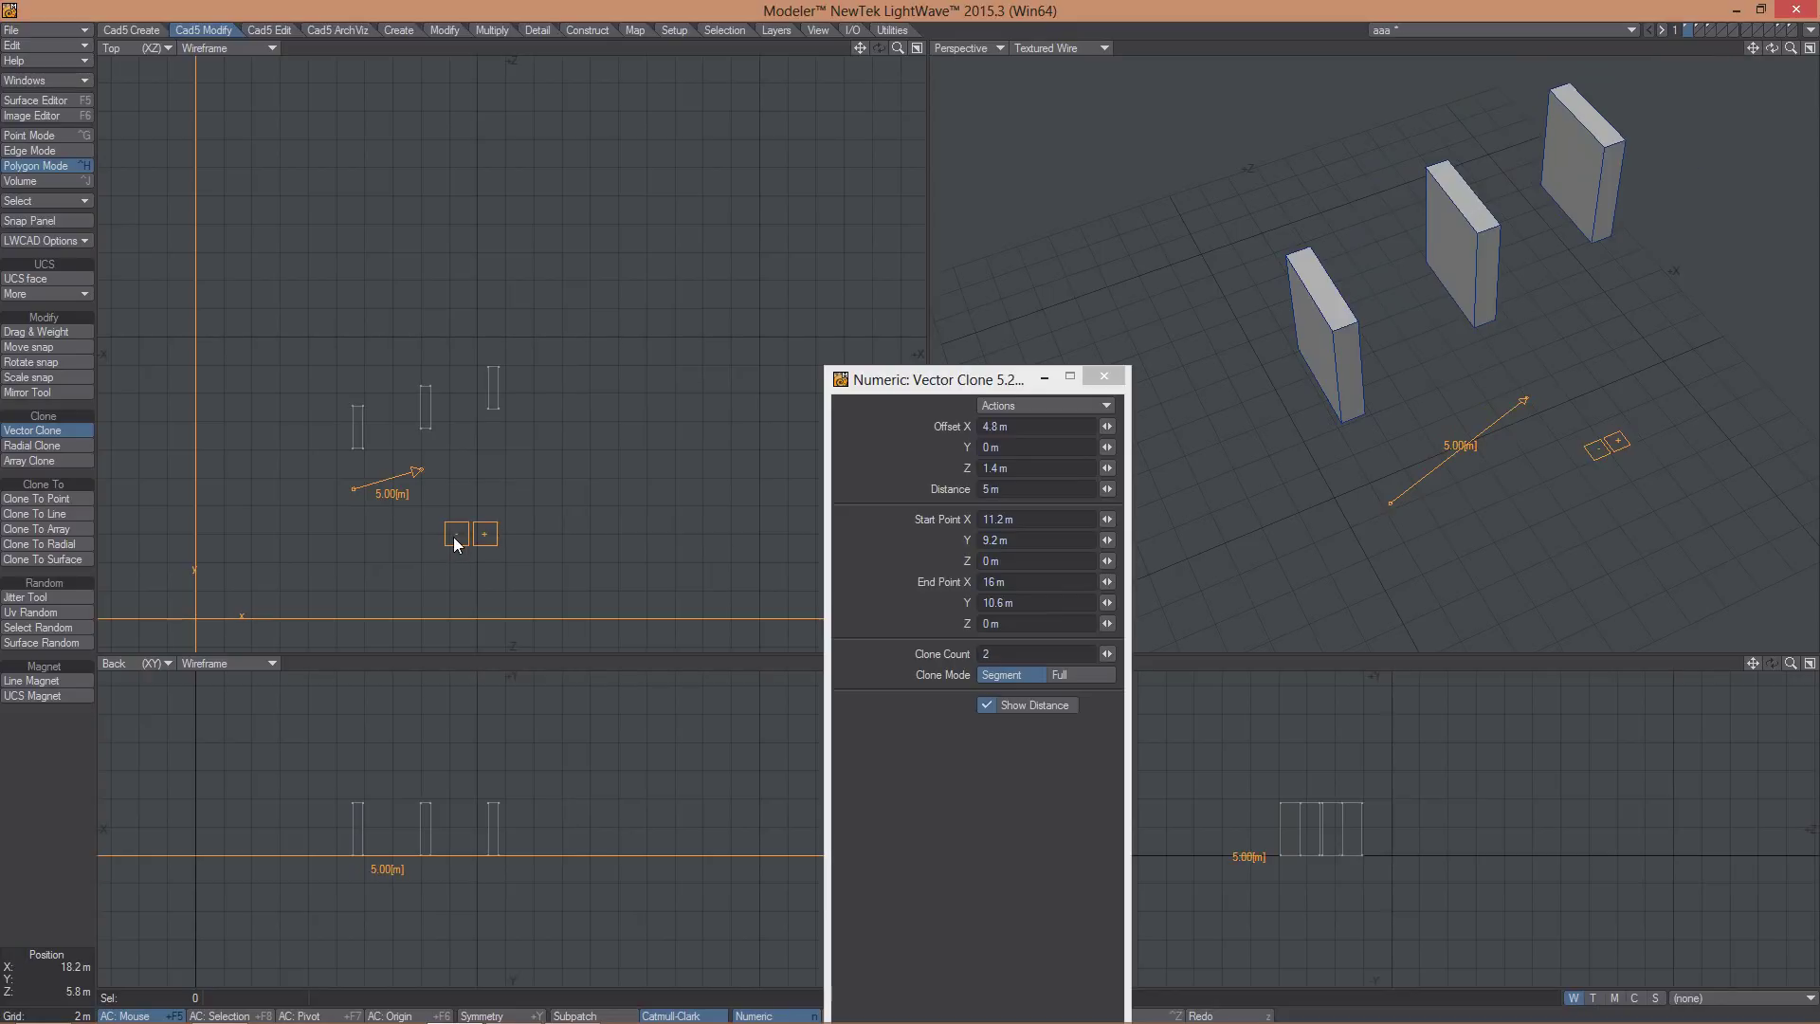
left_click(456, 534)
left_click(484, 534)
left_click(484, 533)
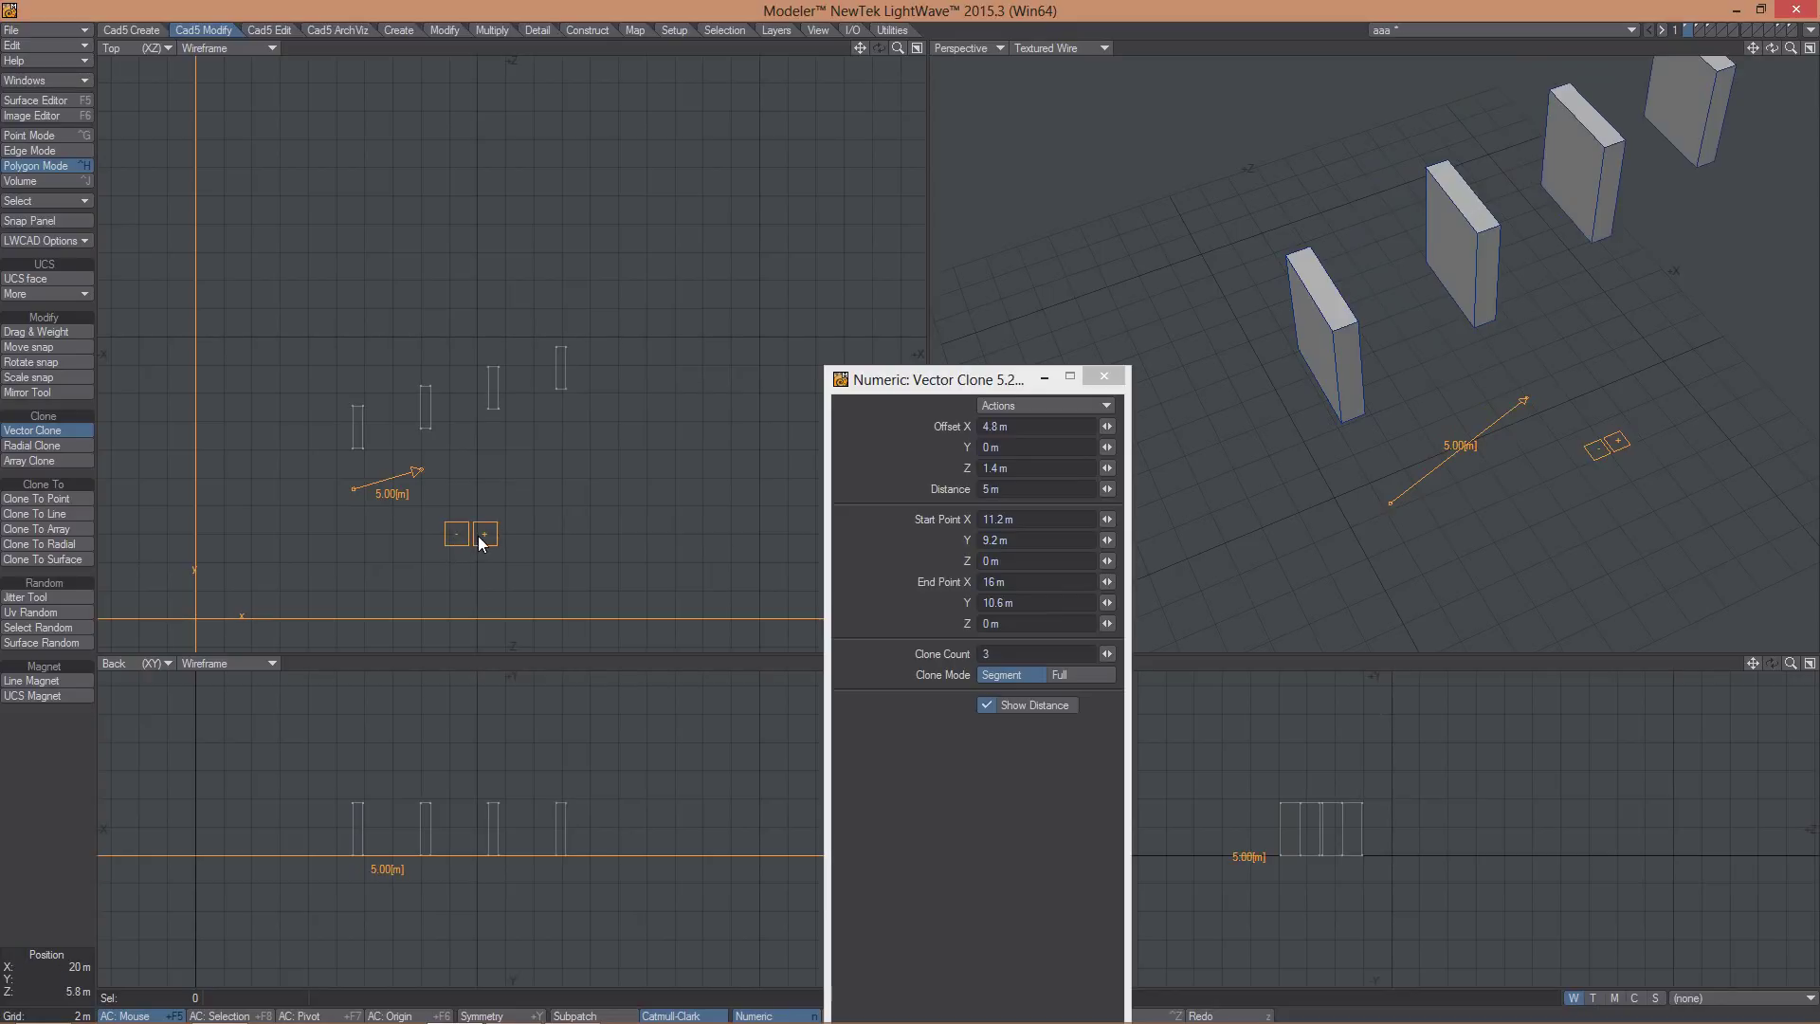
left_click(1068, 674)
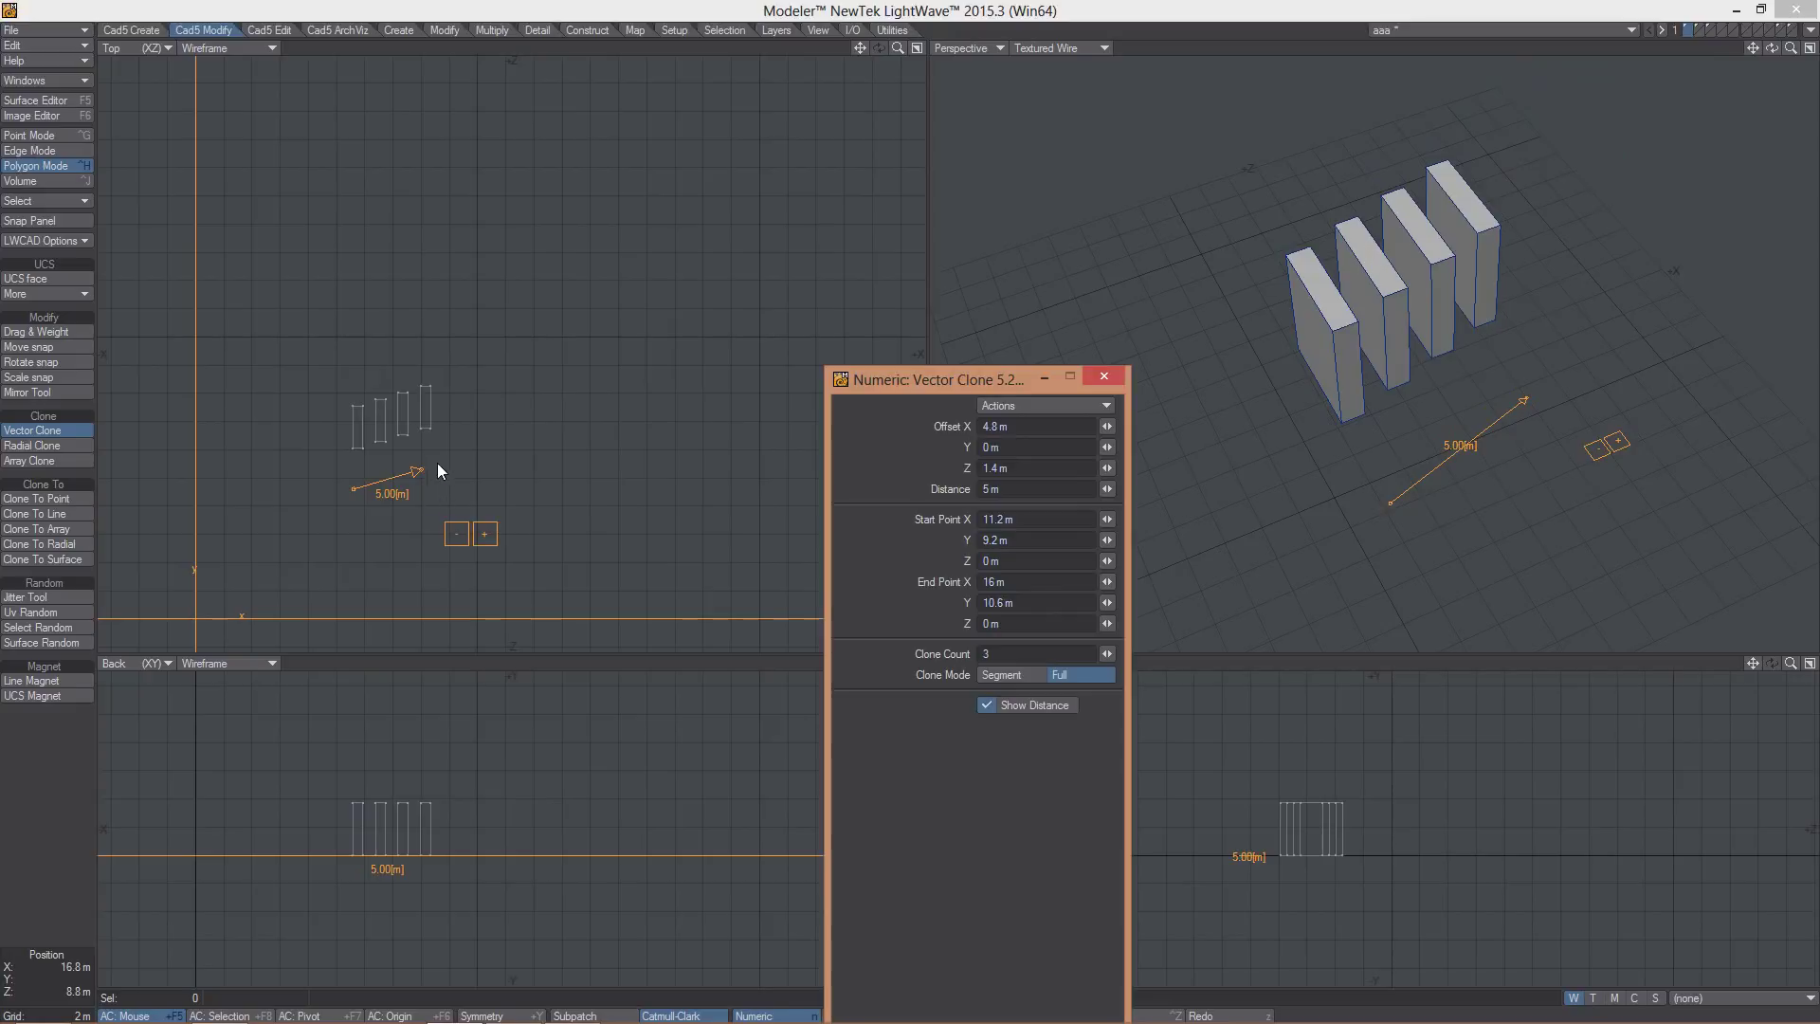
mouse_move(439, 472)
left_mouse_down()
mouse_move(549, 404)
mouse_move(496, 430)
left_mouse_up()
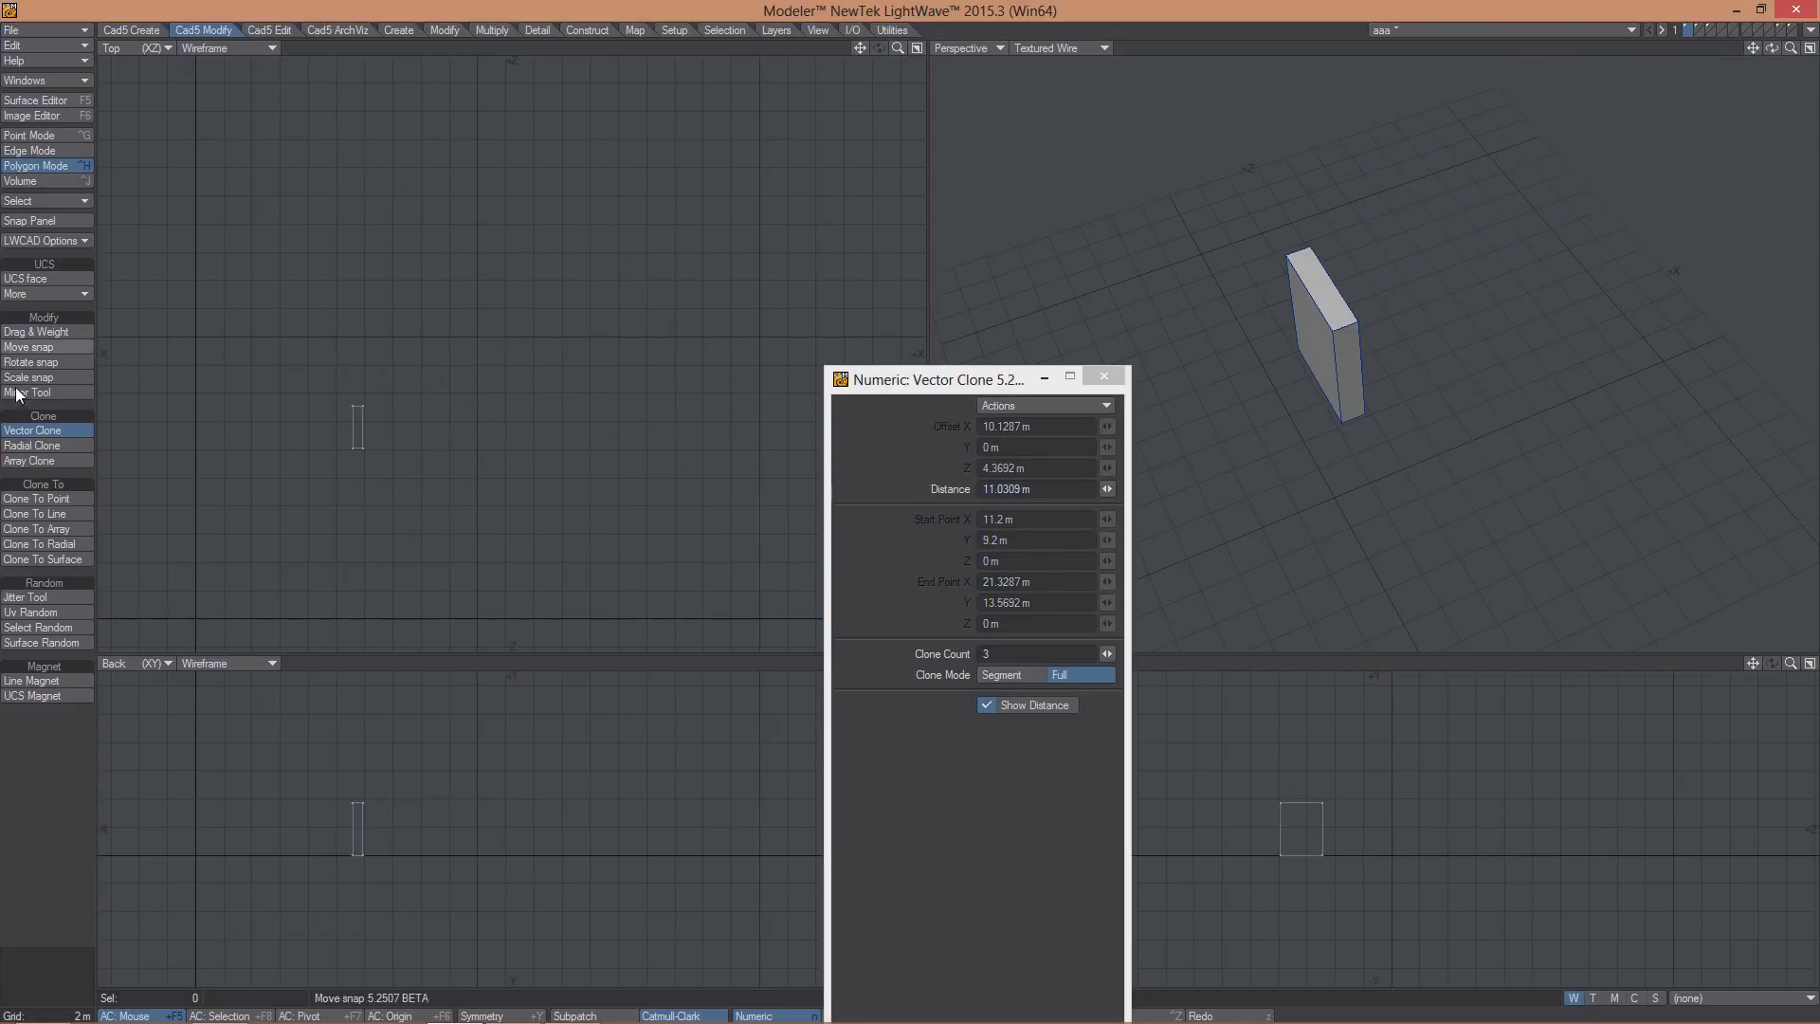
- Draw a 62.5° Radial Clone arc, toggle 2D/3D, and set the step depth to 8.8 m
left_click(31, 445)
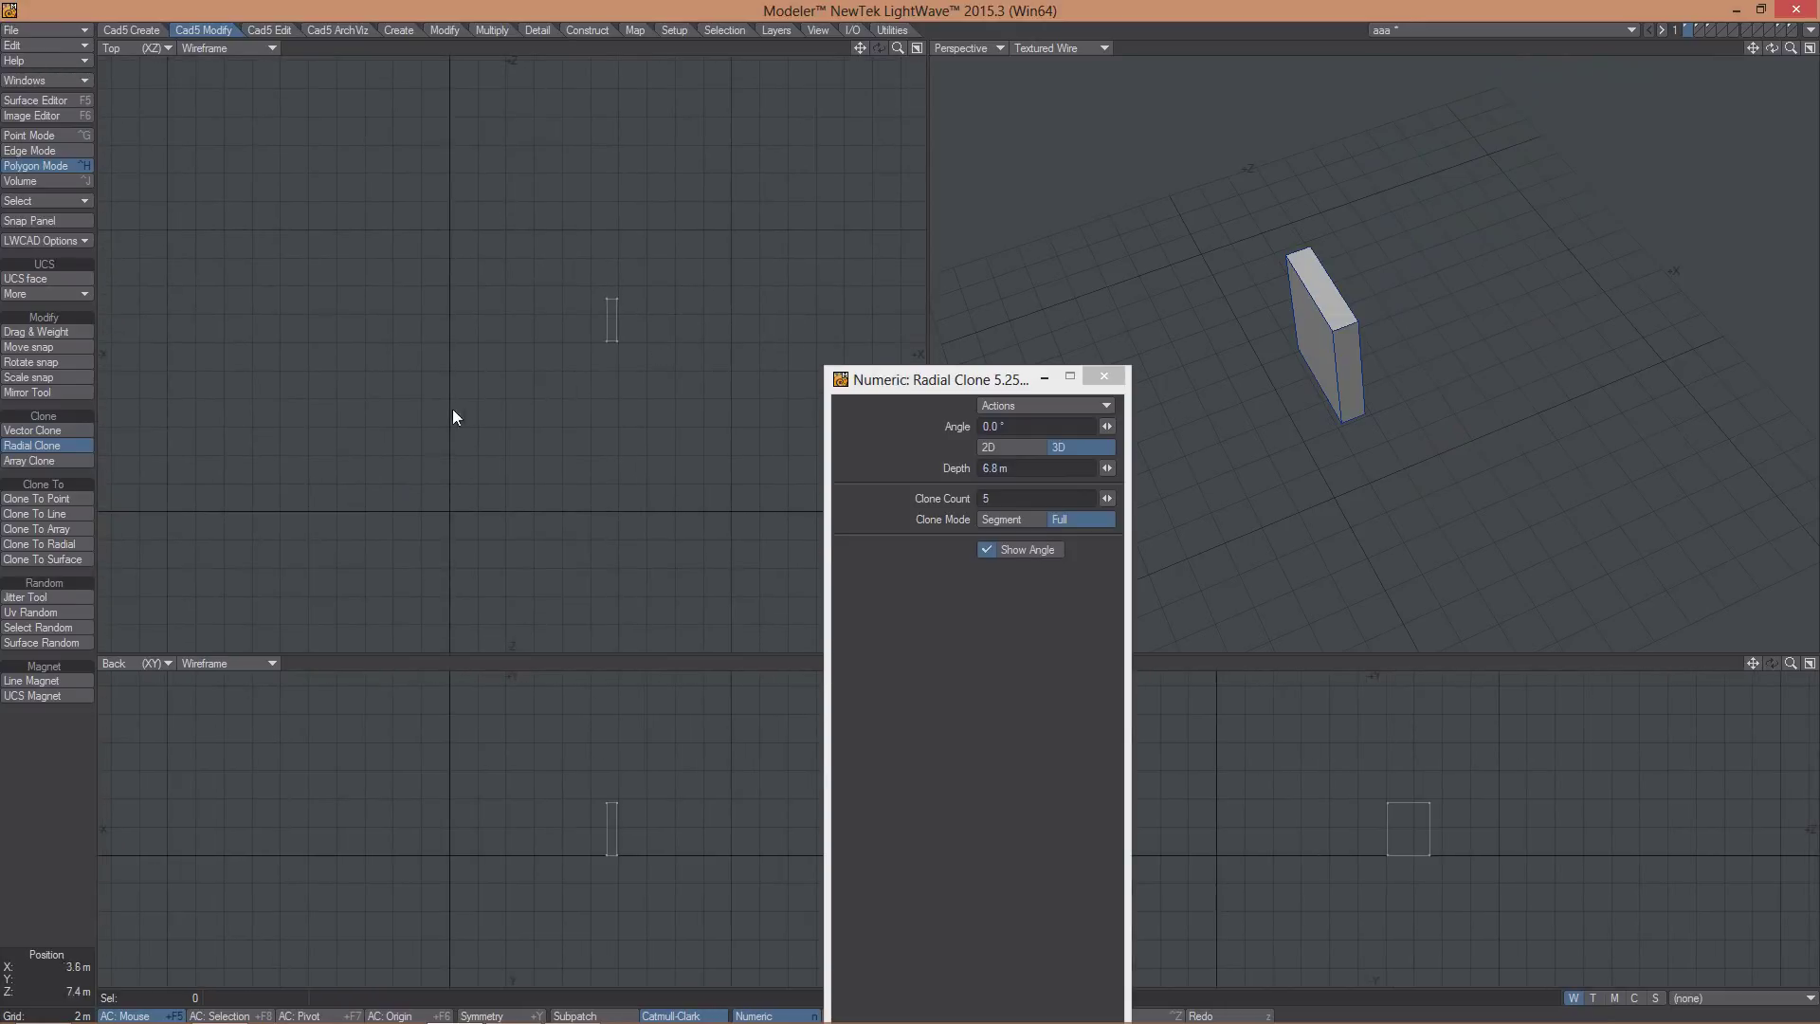
mouse_move(377, 392)
left_mouse_down()
mouse_move(491, 353)
mouse_move(619, 393)
mouse_move(610, 345)
mouse_move(654, 297)
mouse_move(524, 183)
mouse_move(588, 215)
mouse_move(621, 305)
left_mouse_up()
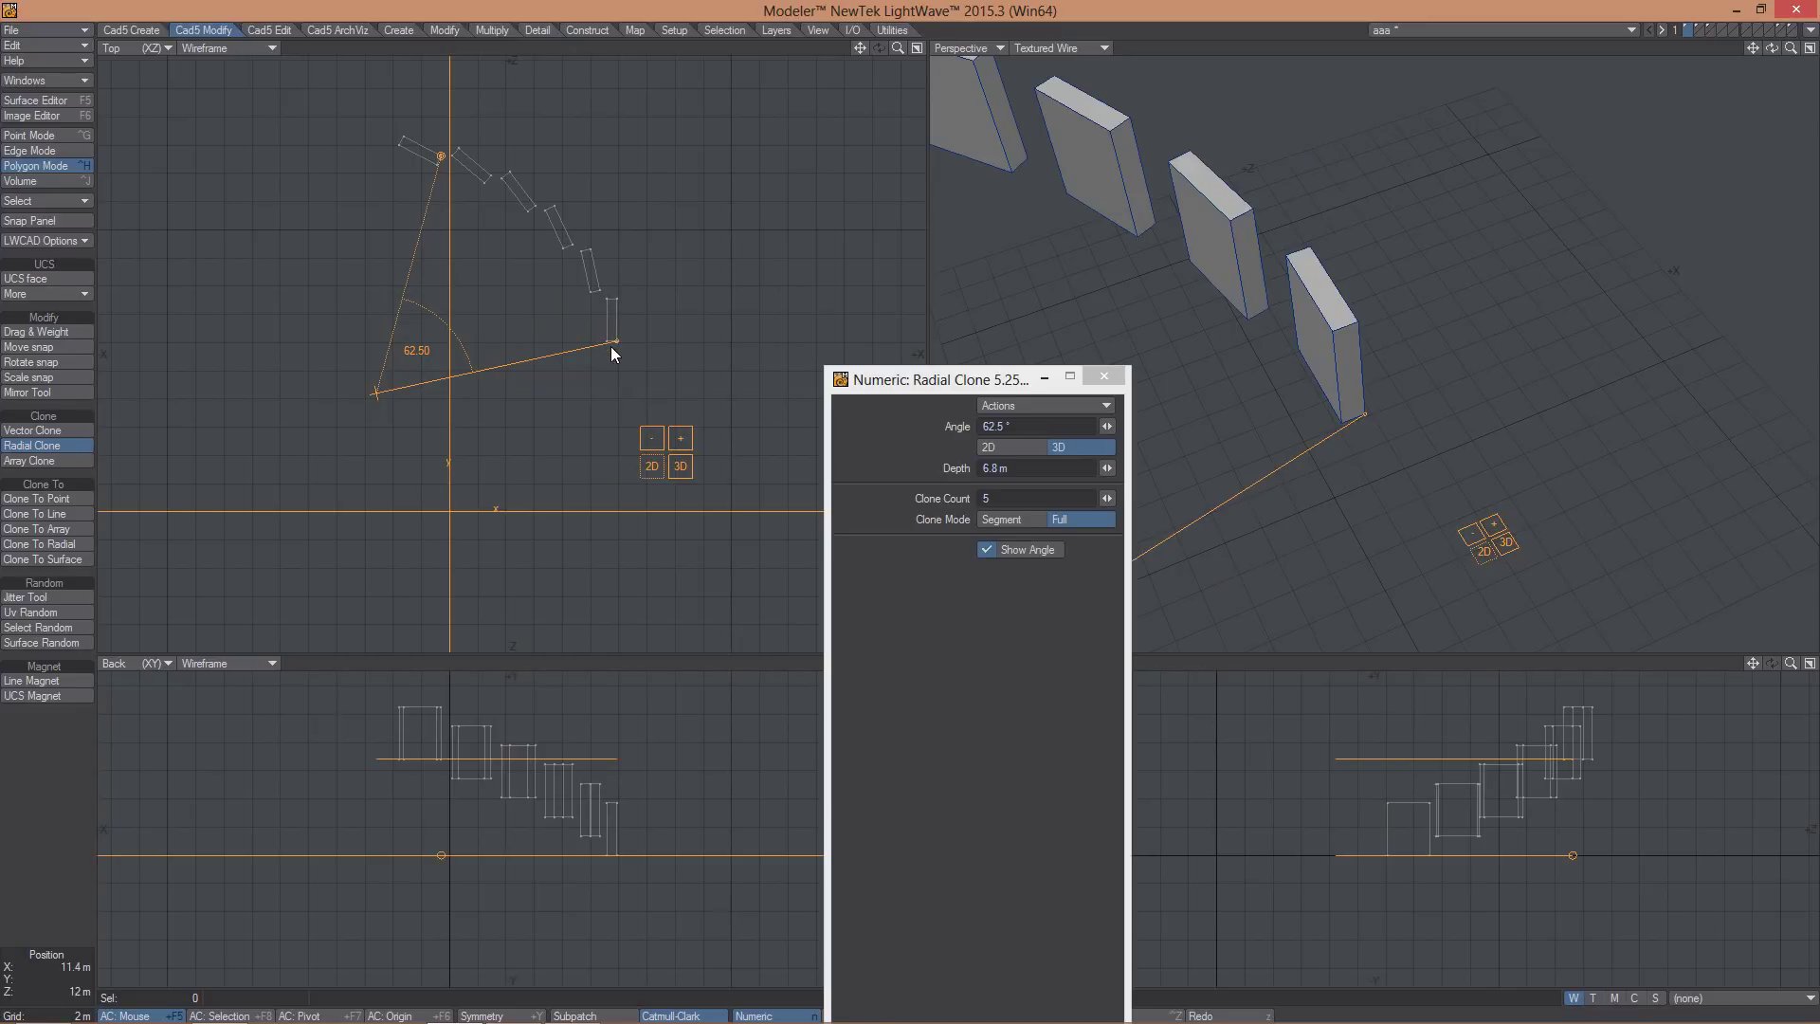
left_click(651, 465)
left_click(680, 465)
left_click_drag(565, 817, 587, 728)
- Adjust the radial copies to 4, then discard the radial clone preview
left_click(650, 441)
left_click(650, 442)
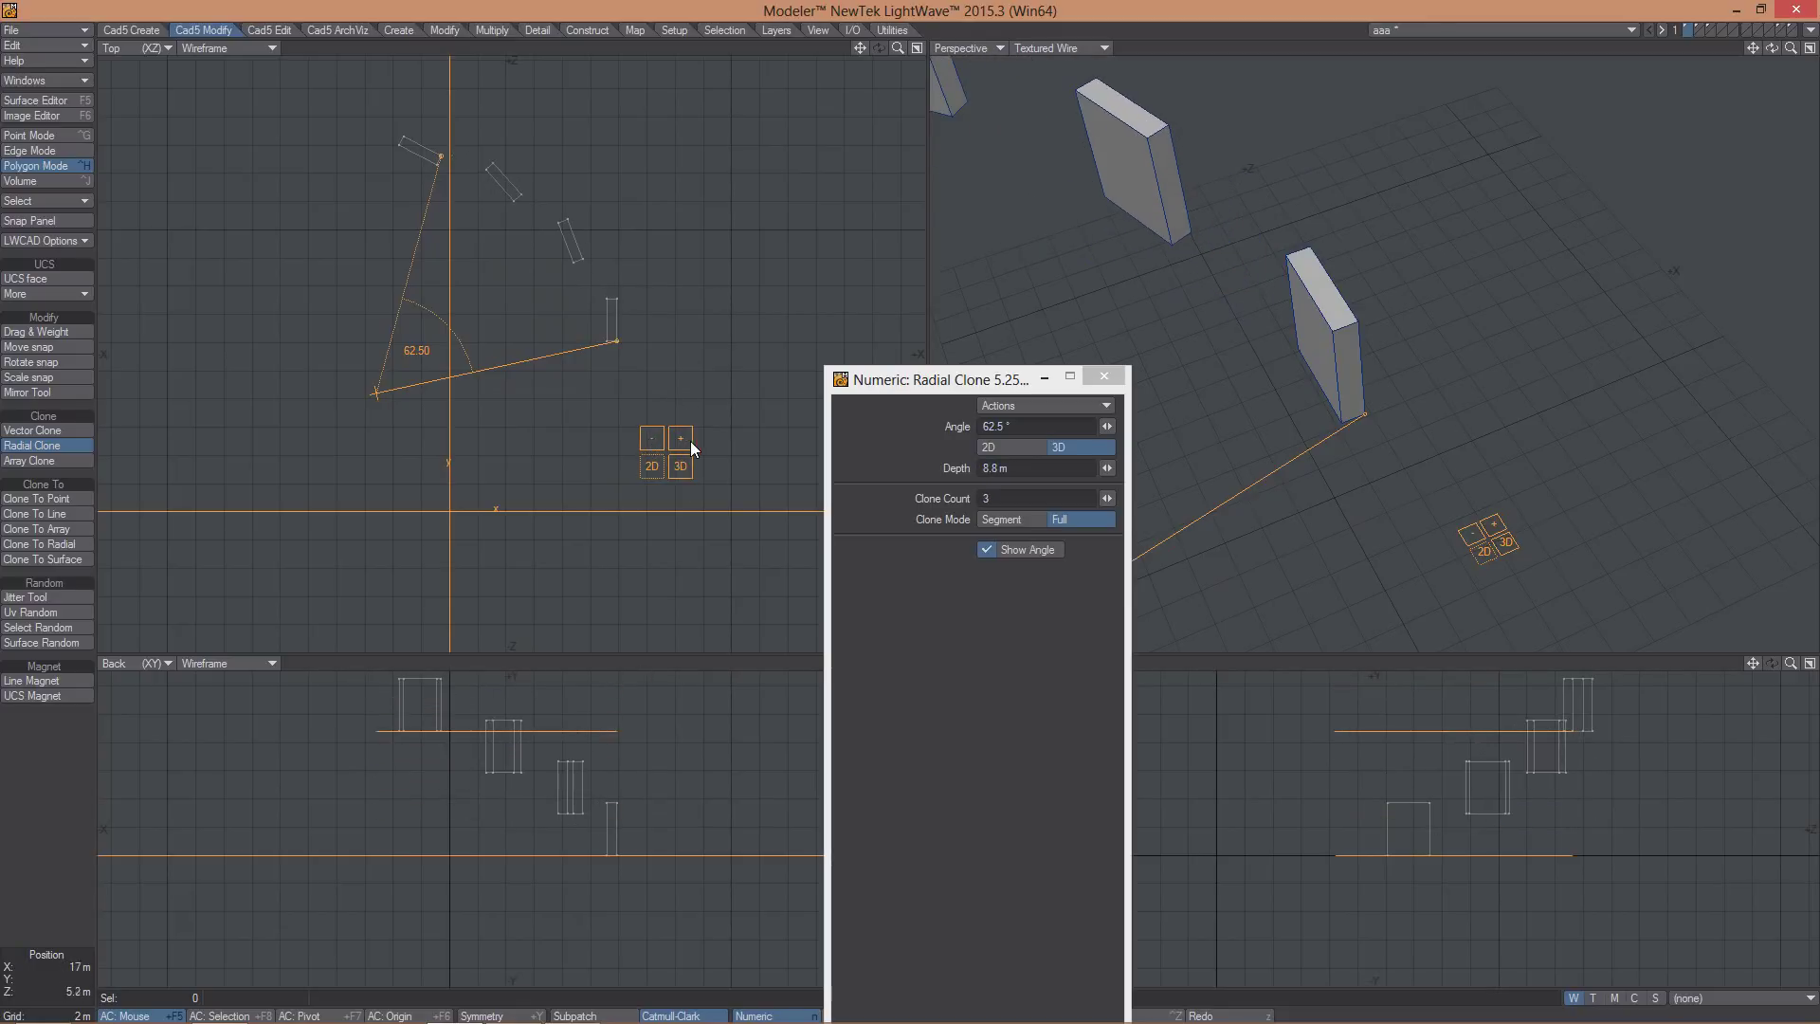
left_click(680, 437)
left_click(680, 437)
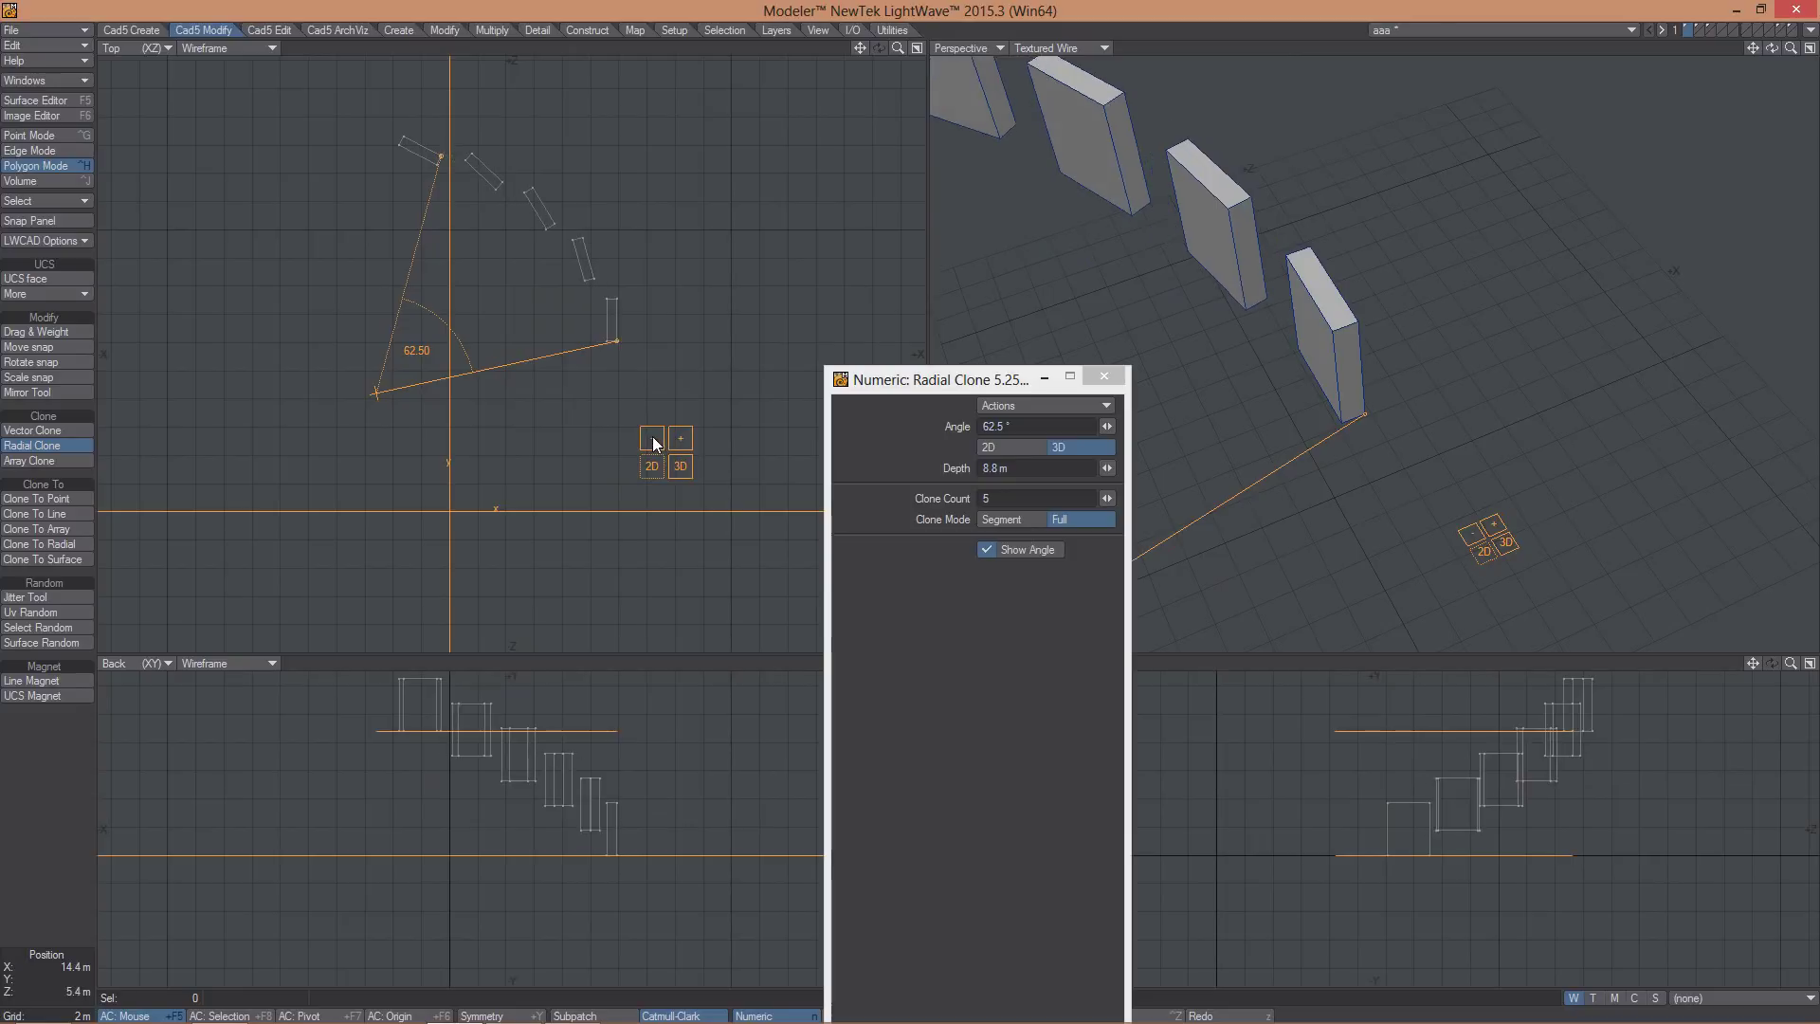
left_click(653, 441)
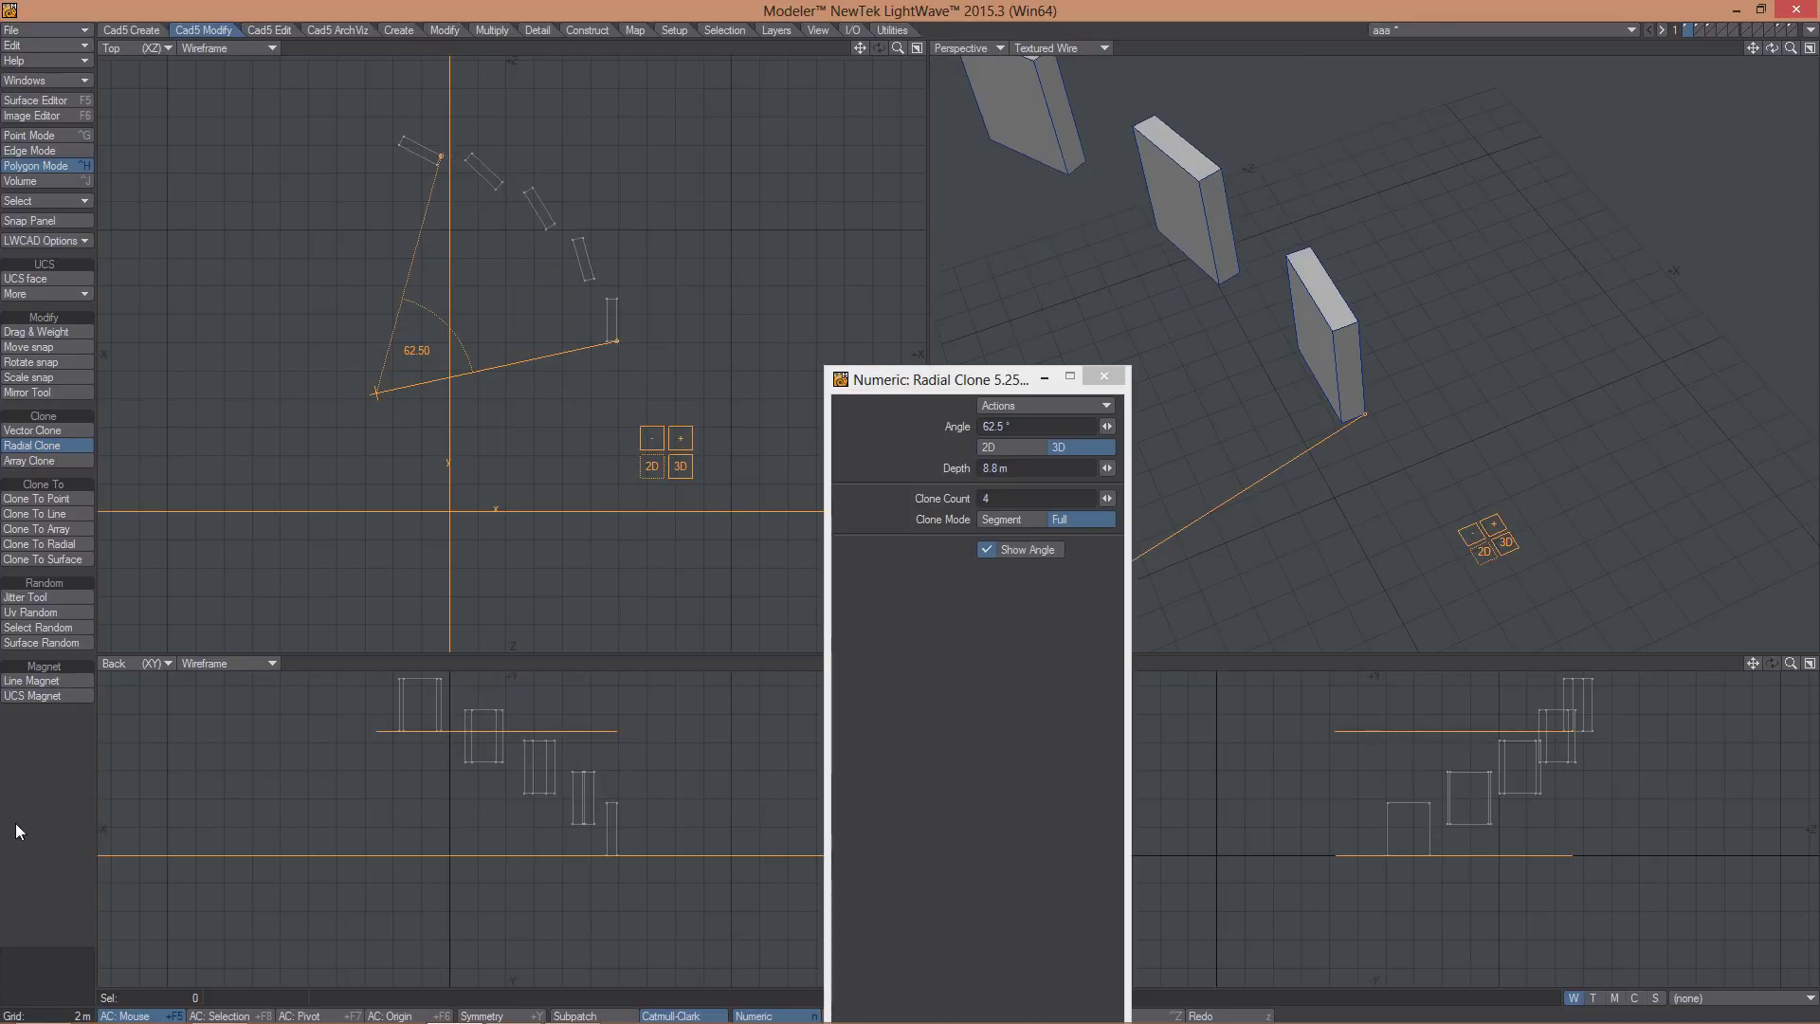
key("Escape")
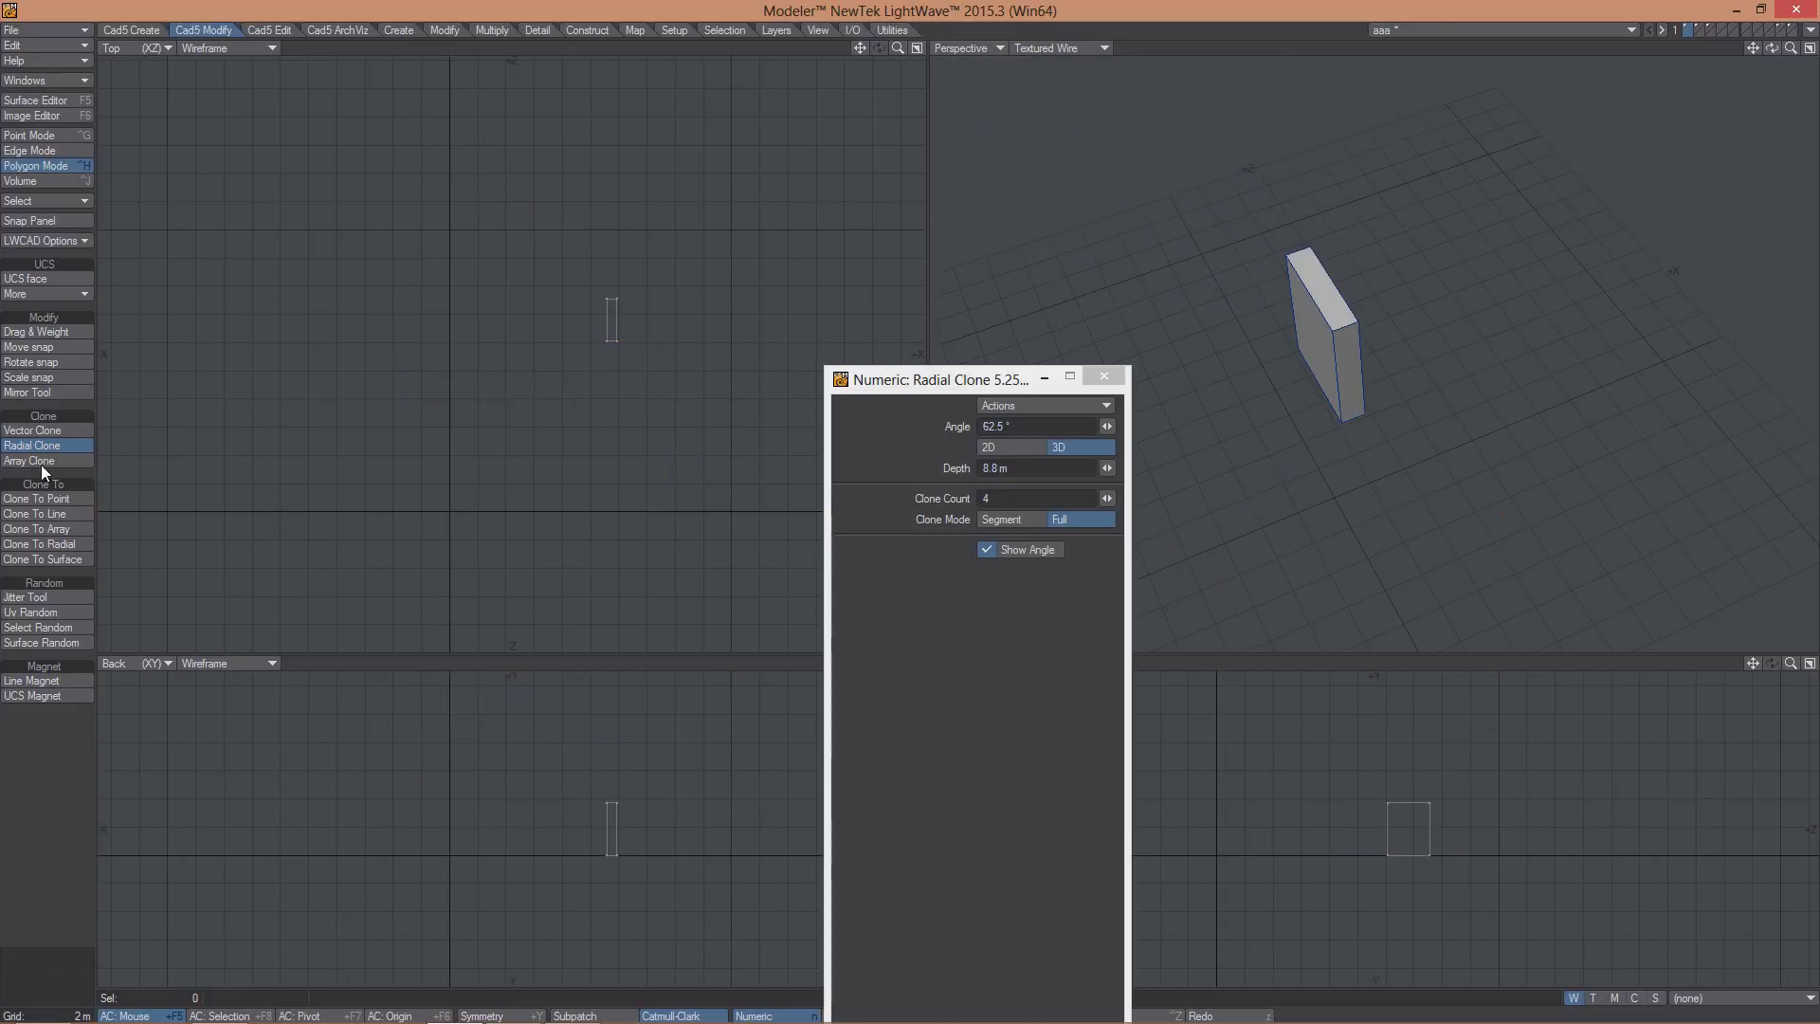
- Create an Array Clone grid of the box, spreading copies along X and Y
left_click(43, 460)
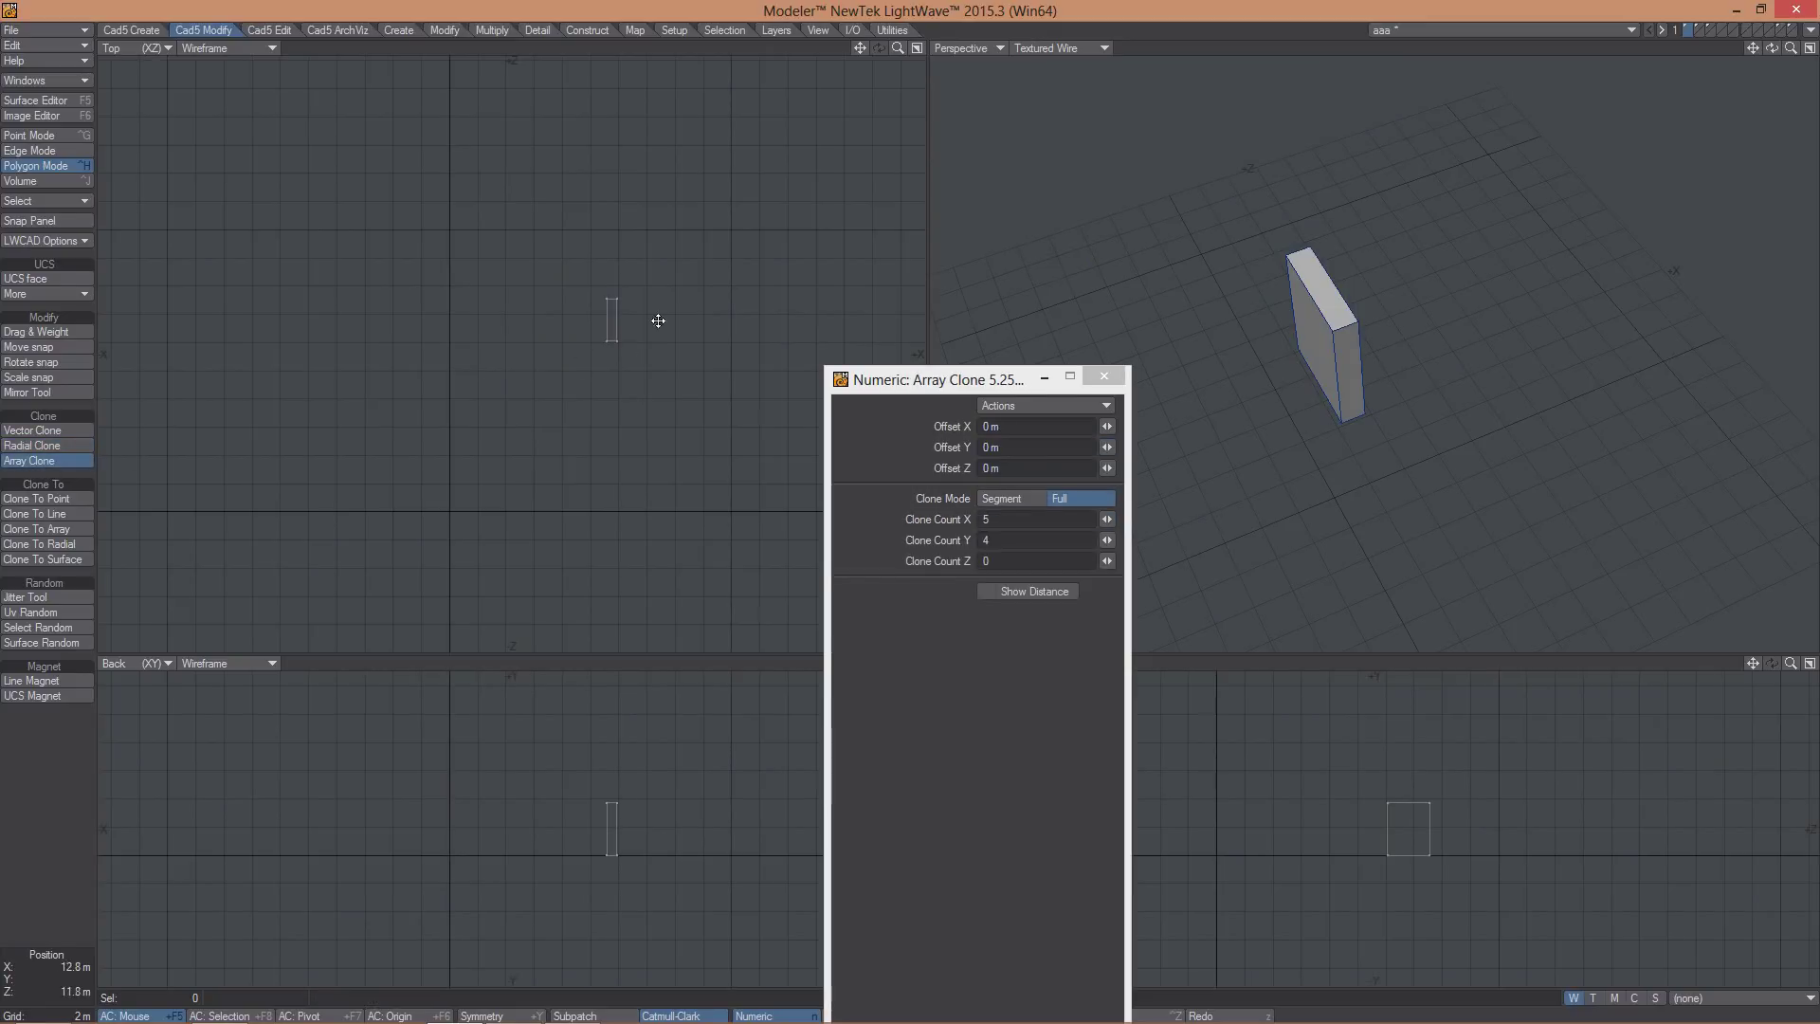
left_click(453, 434)
mouse_move(455, 455)
left_mouse_down()
mouse_move(550, 455)
mouse_move(432, 418)
left_mouse_up()
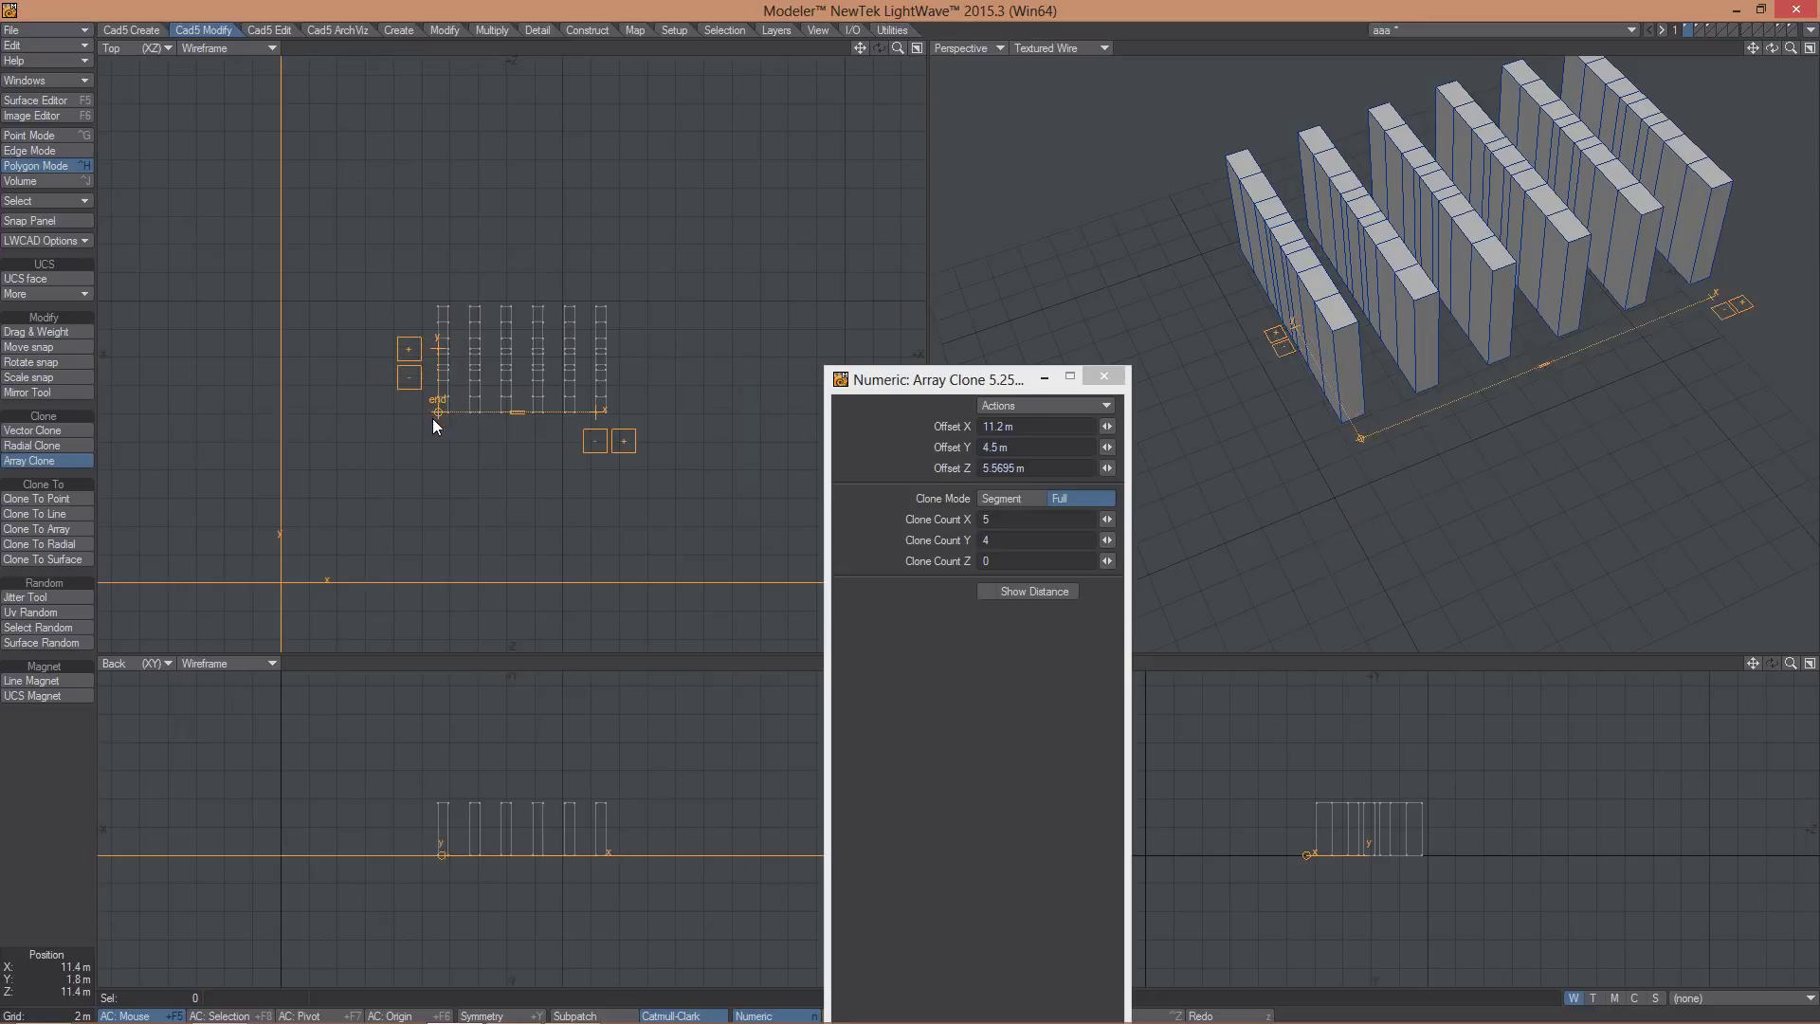
mouse_move(430, 323)
left_mouse_down()
mouse_move(443, 191)
mouse_move(442, 325)
mouse_move(461, 347)
left_mouse_up()
- Switch the array clone mode to Segment, rotate the grid, and zoom out to view it
left_click(1005, 498)
mouse_move(472, 469)
left_mouse_down()
mouse_move(463, 418)
mouse_move(467, 437)
left_mouse_up()
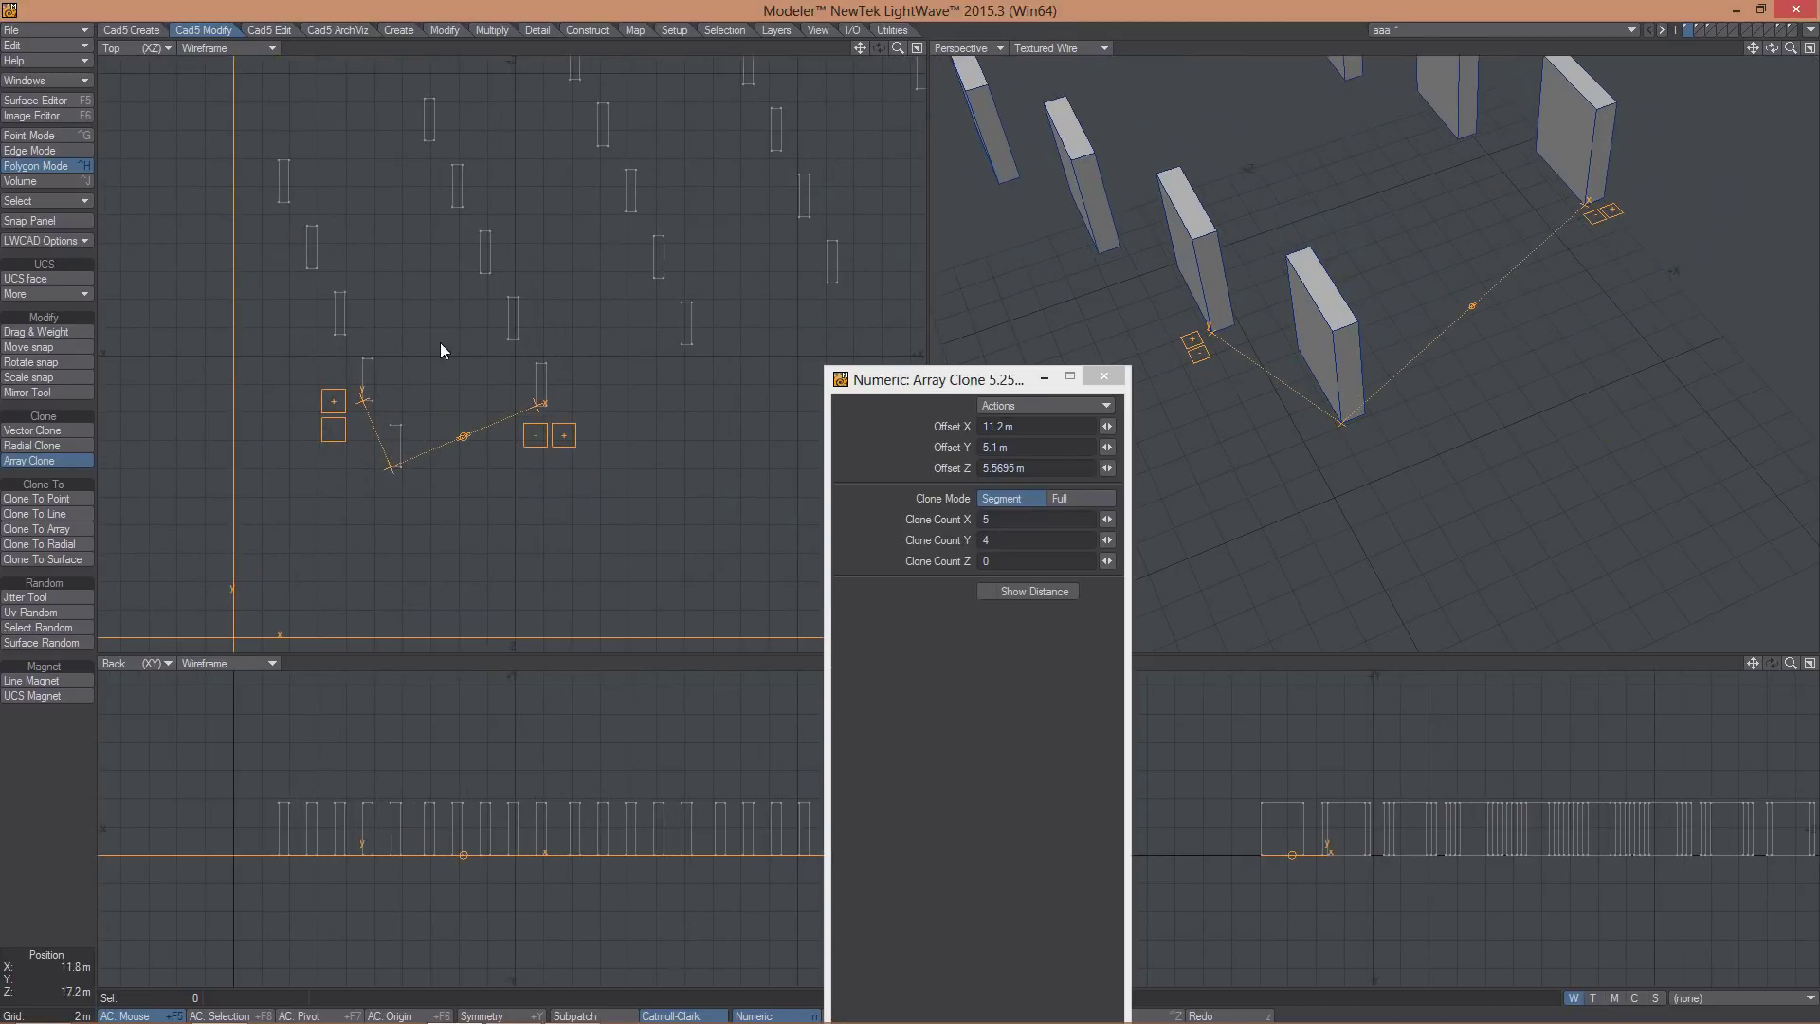
scroll(503, 300, "down", 3)
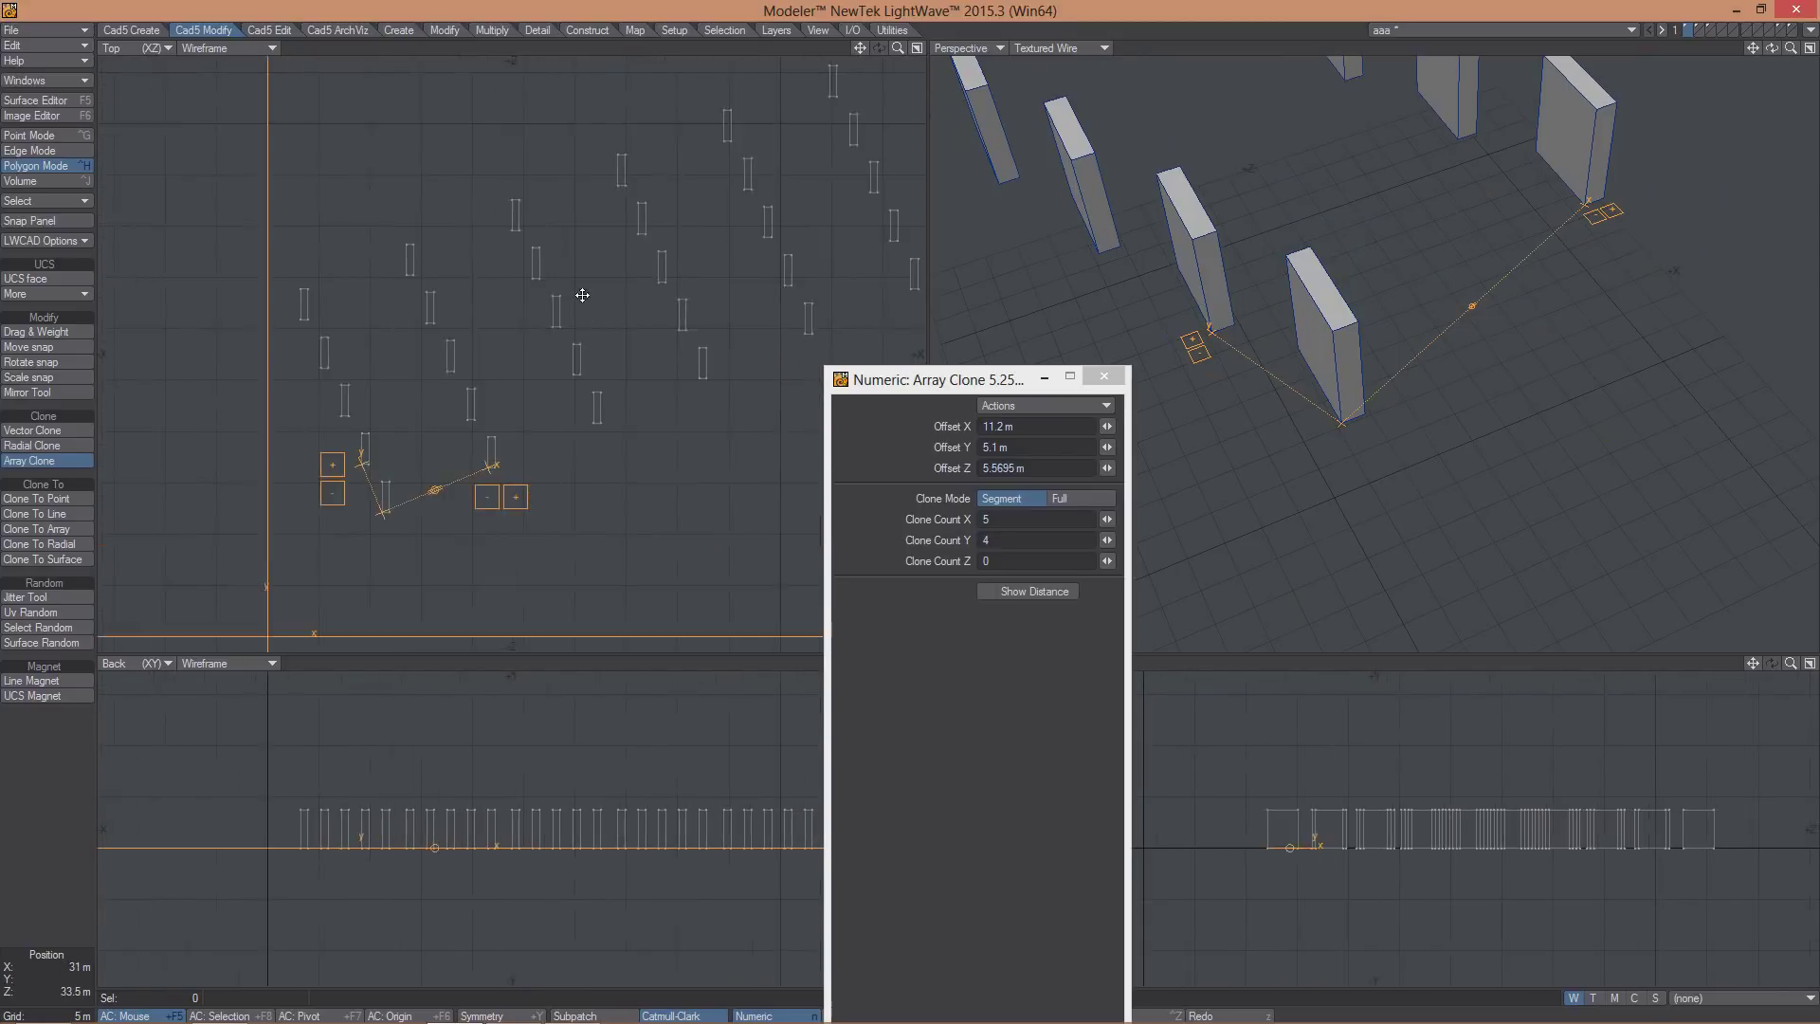
left_click_drag(518, 310, 529, 293, "alt+shift")
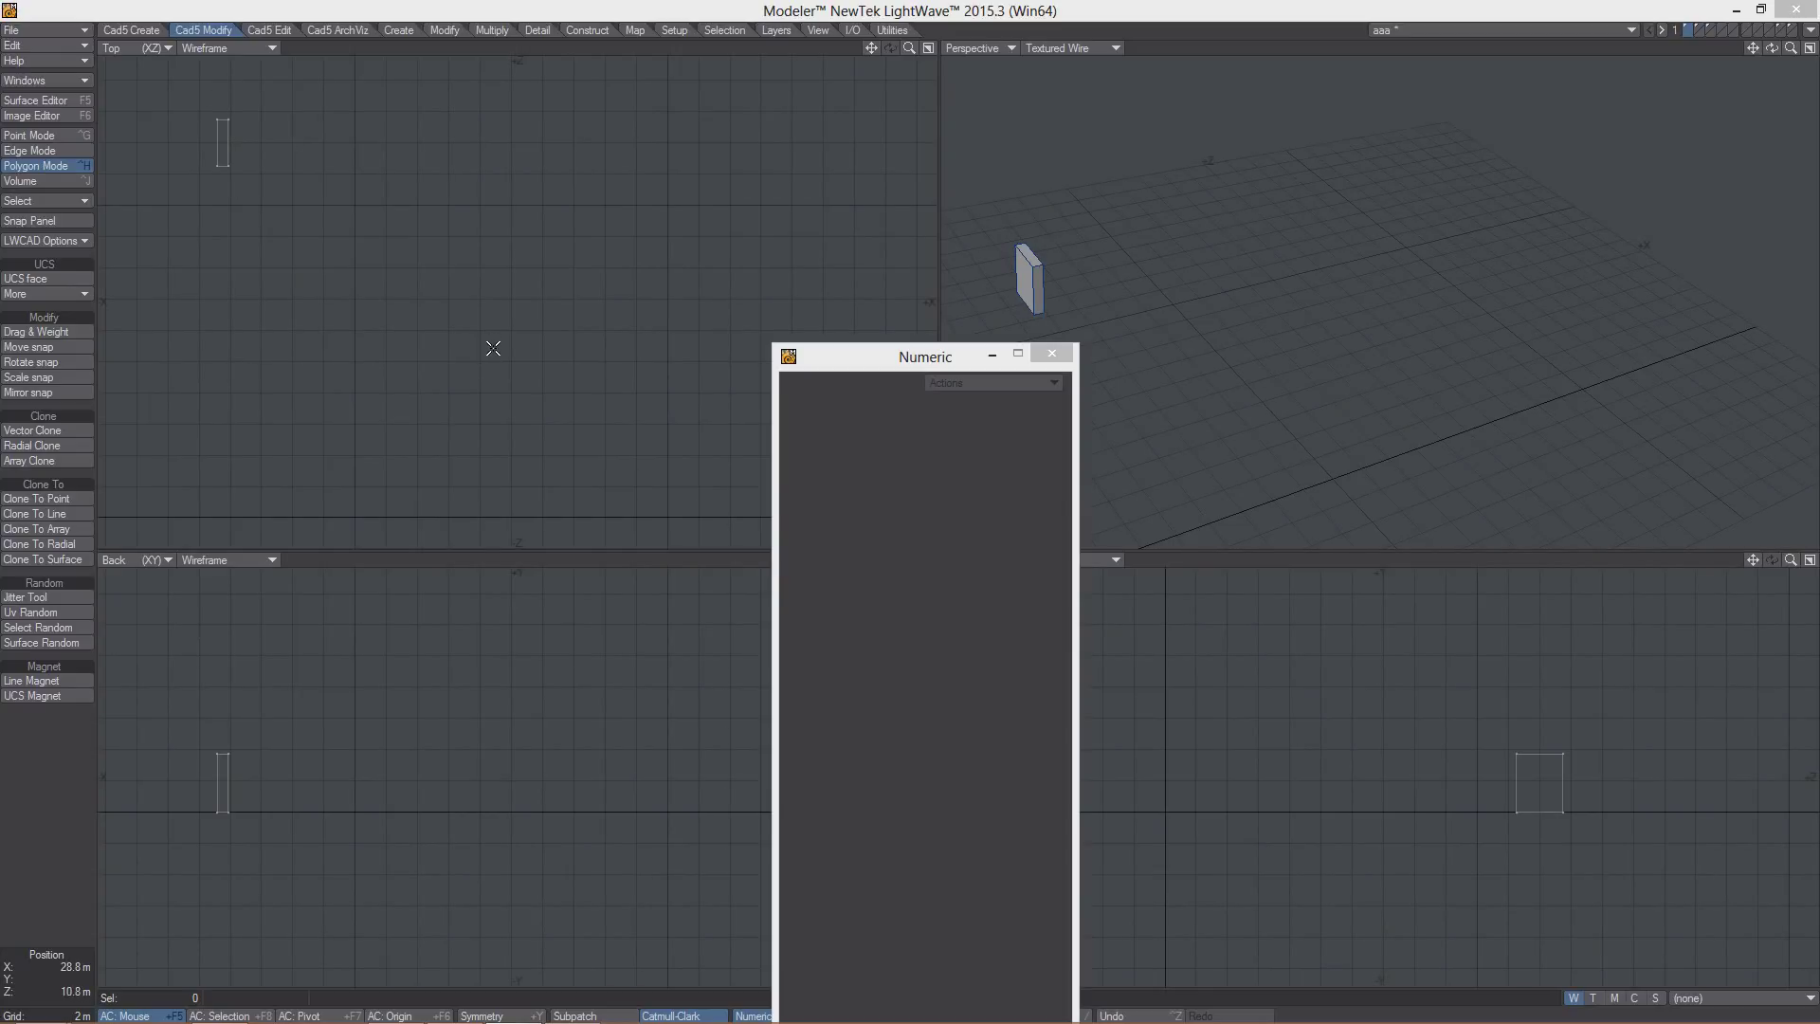
- Clone the box three times along a curve path and drag it into an S-shape
left_click(23, 513)
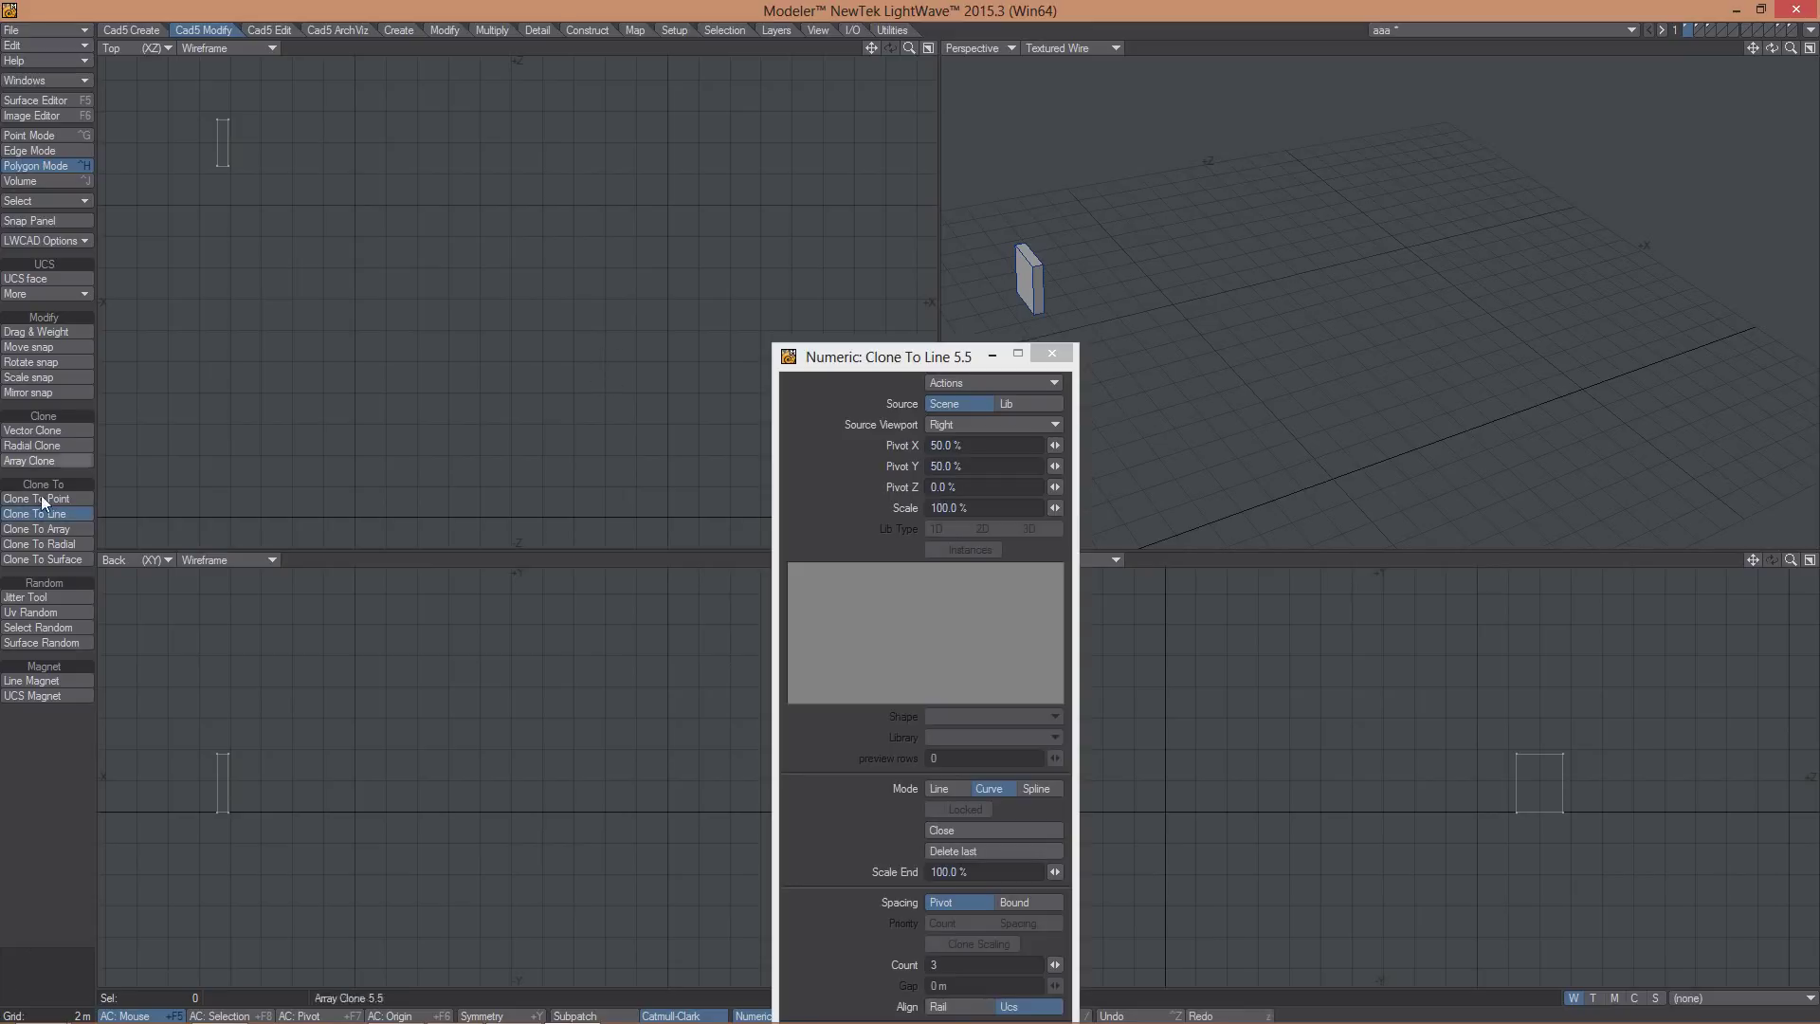
left_click(441, 445)
mouse_move(444, 465)
left_mouse_down()
mouse_move(471, 310)
mouse_move(601, 236)
mouse_move(609, 364)
left_mouse_up()
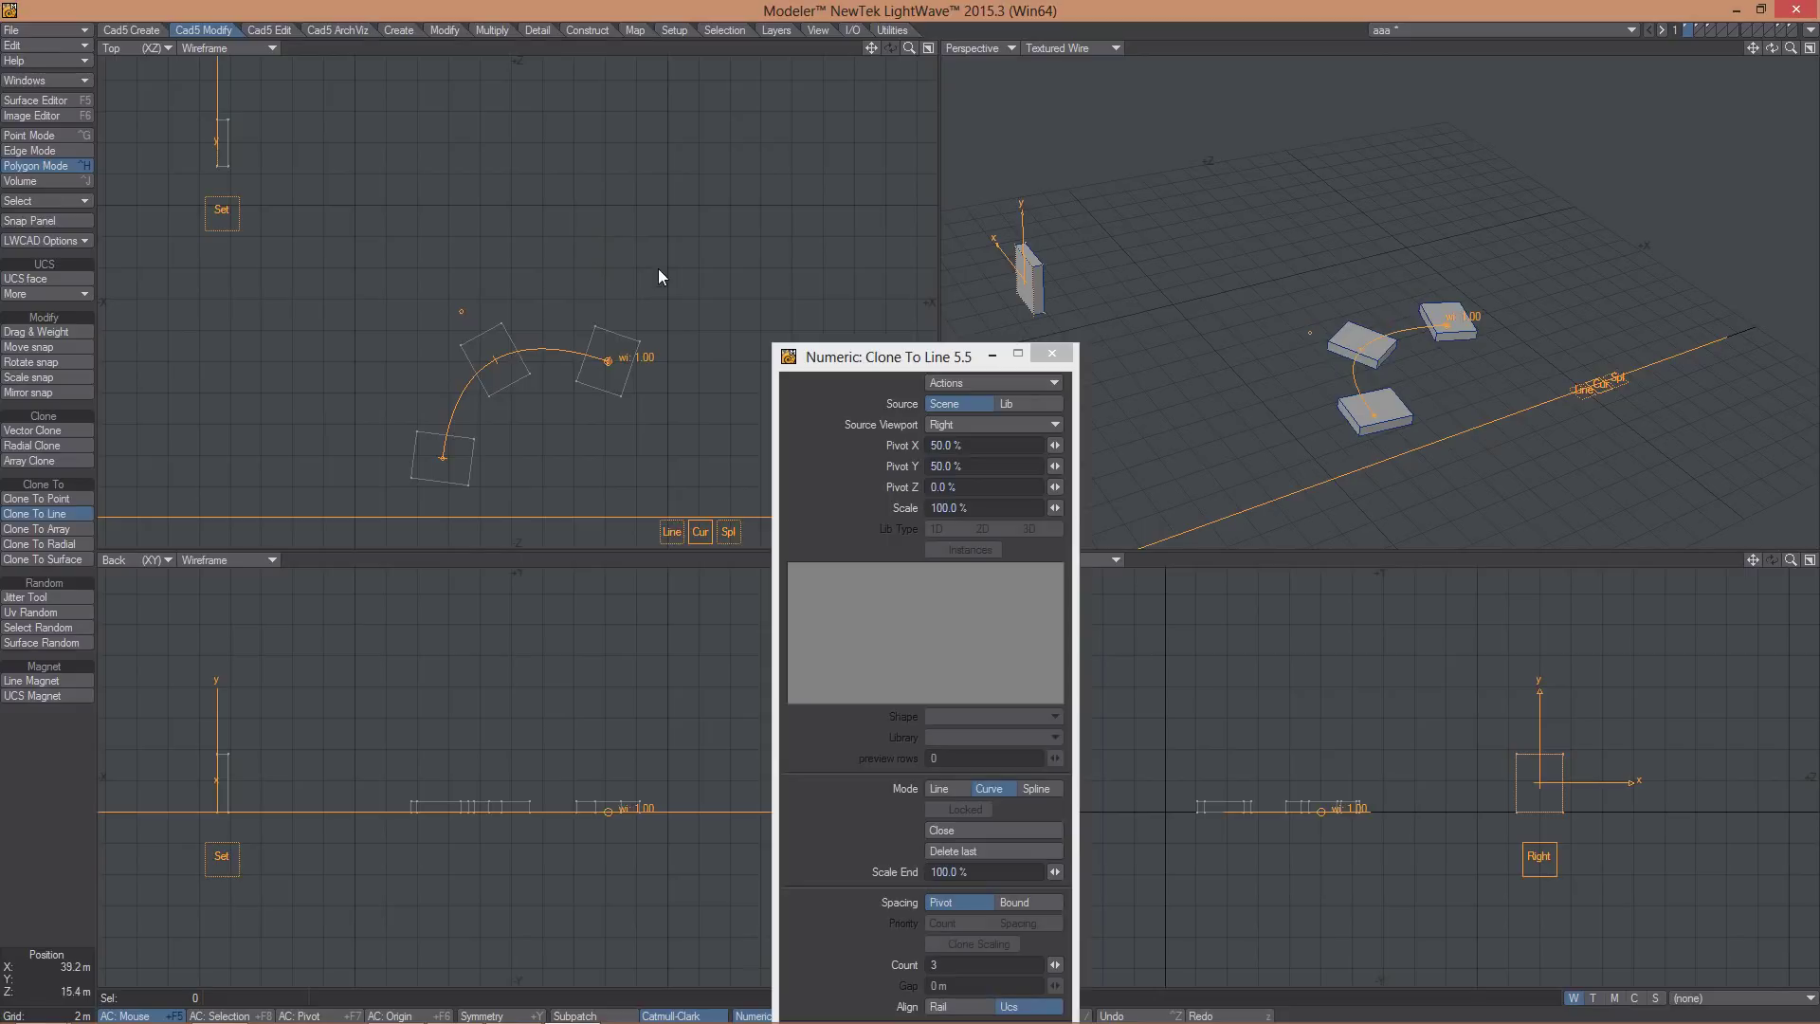
mouse_move(658, 271)
left_mouse_down()
mouse_move(651, 231)
mouse_move(767, 186)
left_mouse_up()
left_click_drag(737, 286, 805, 157)
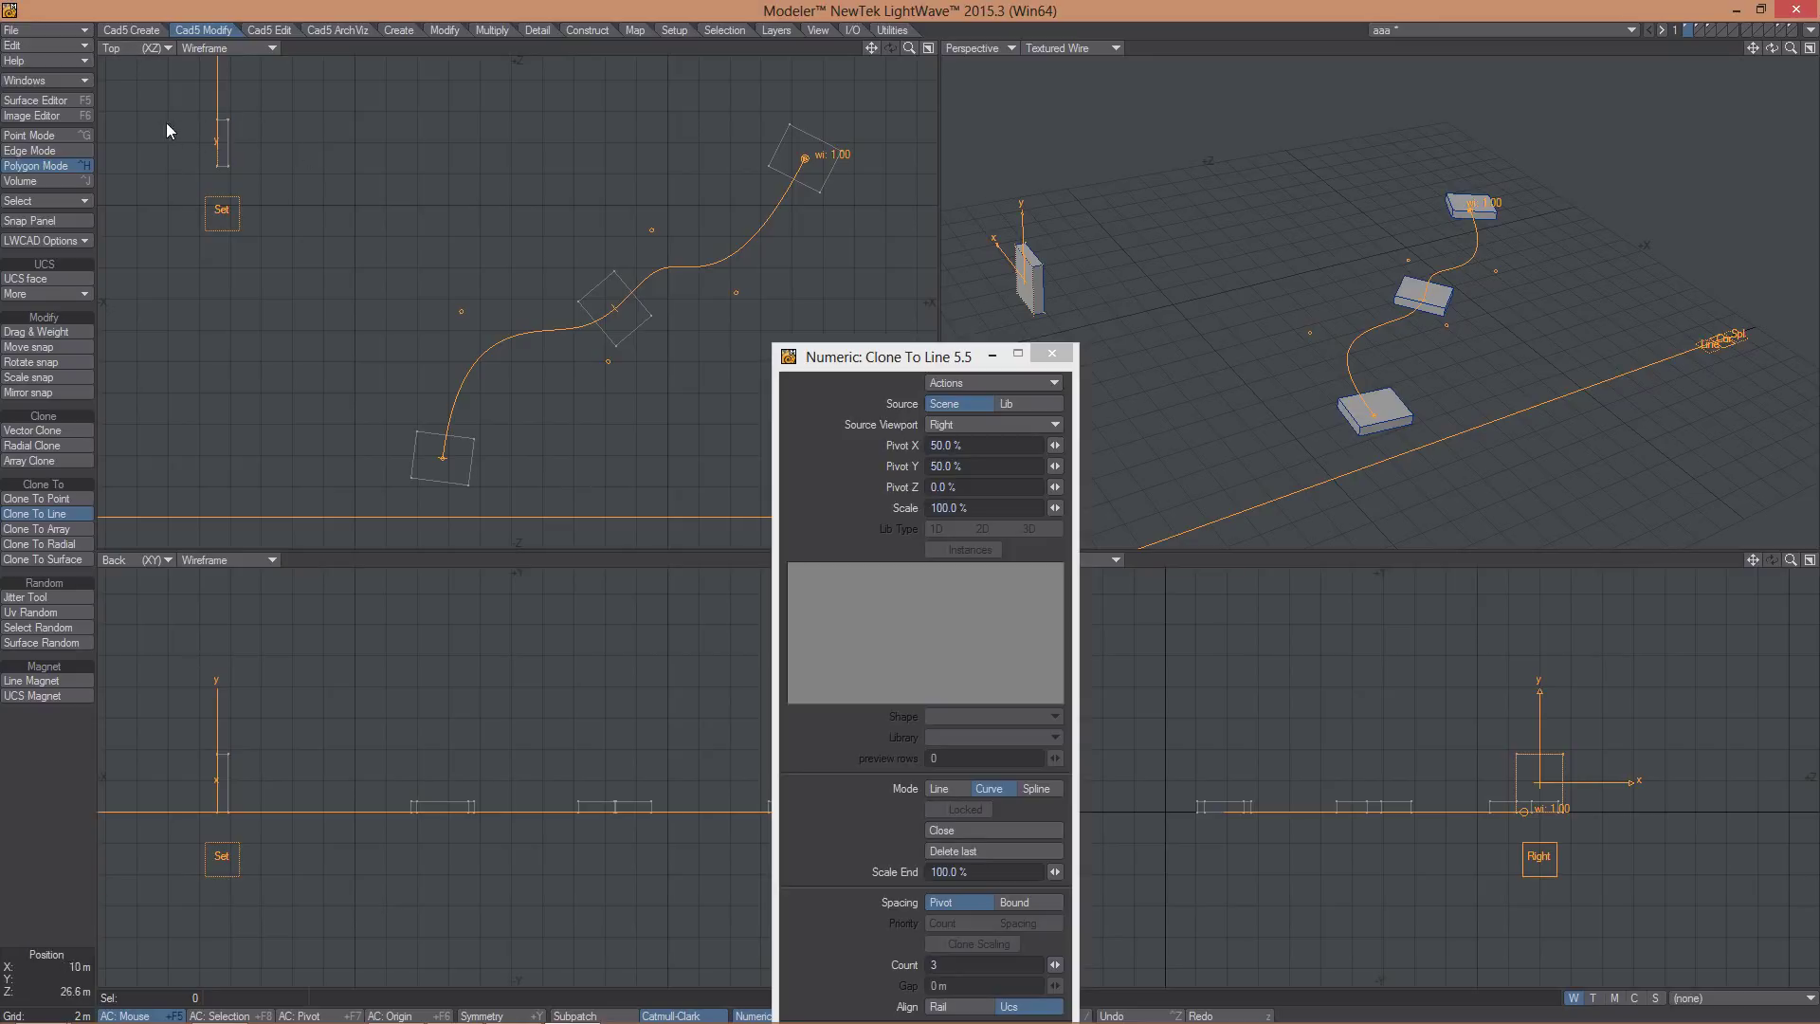
- Orient the cloned copies with the Top, Back and Right view Set boxes, then finish the clone
left_click(223, 213)
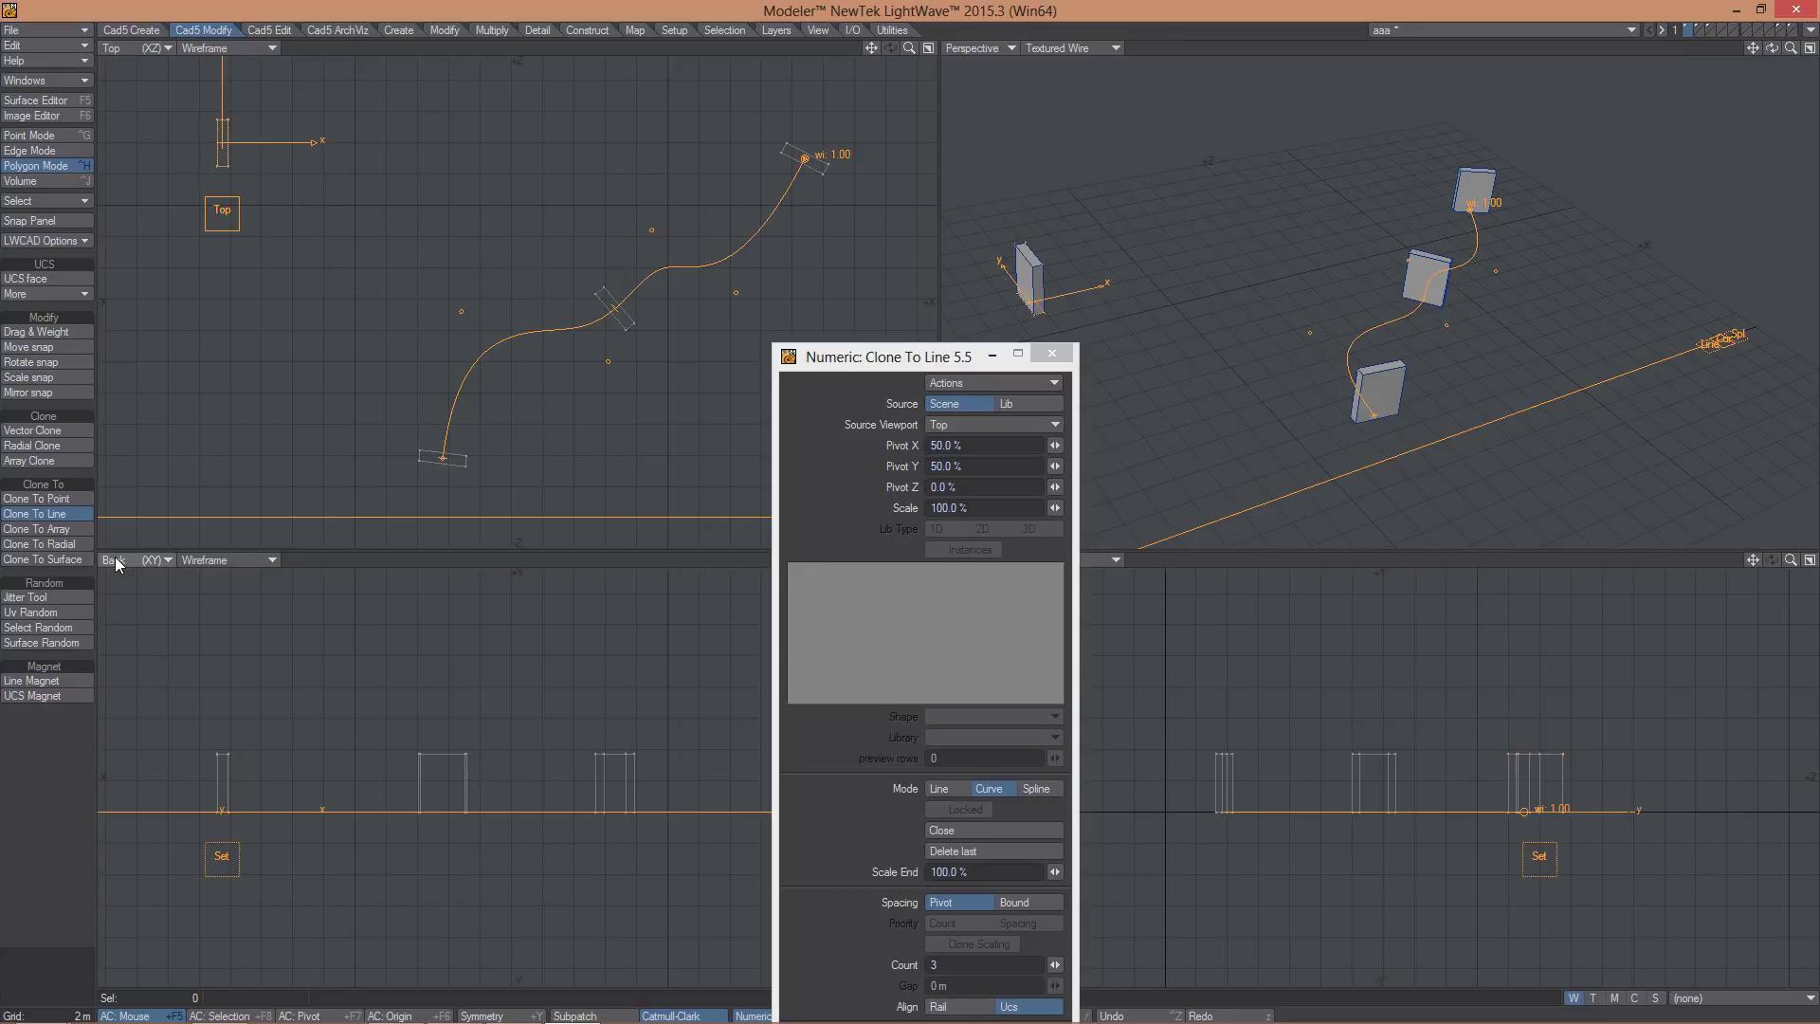
left_click(221, 856)
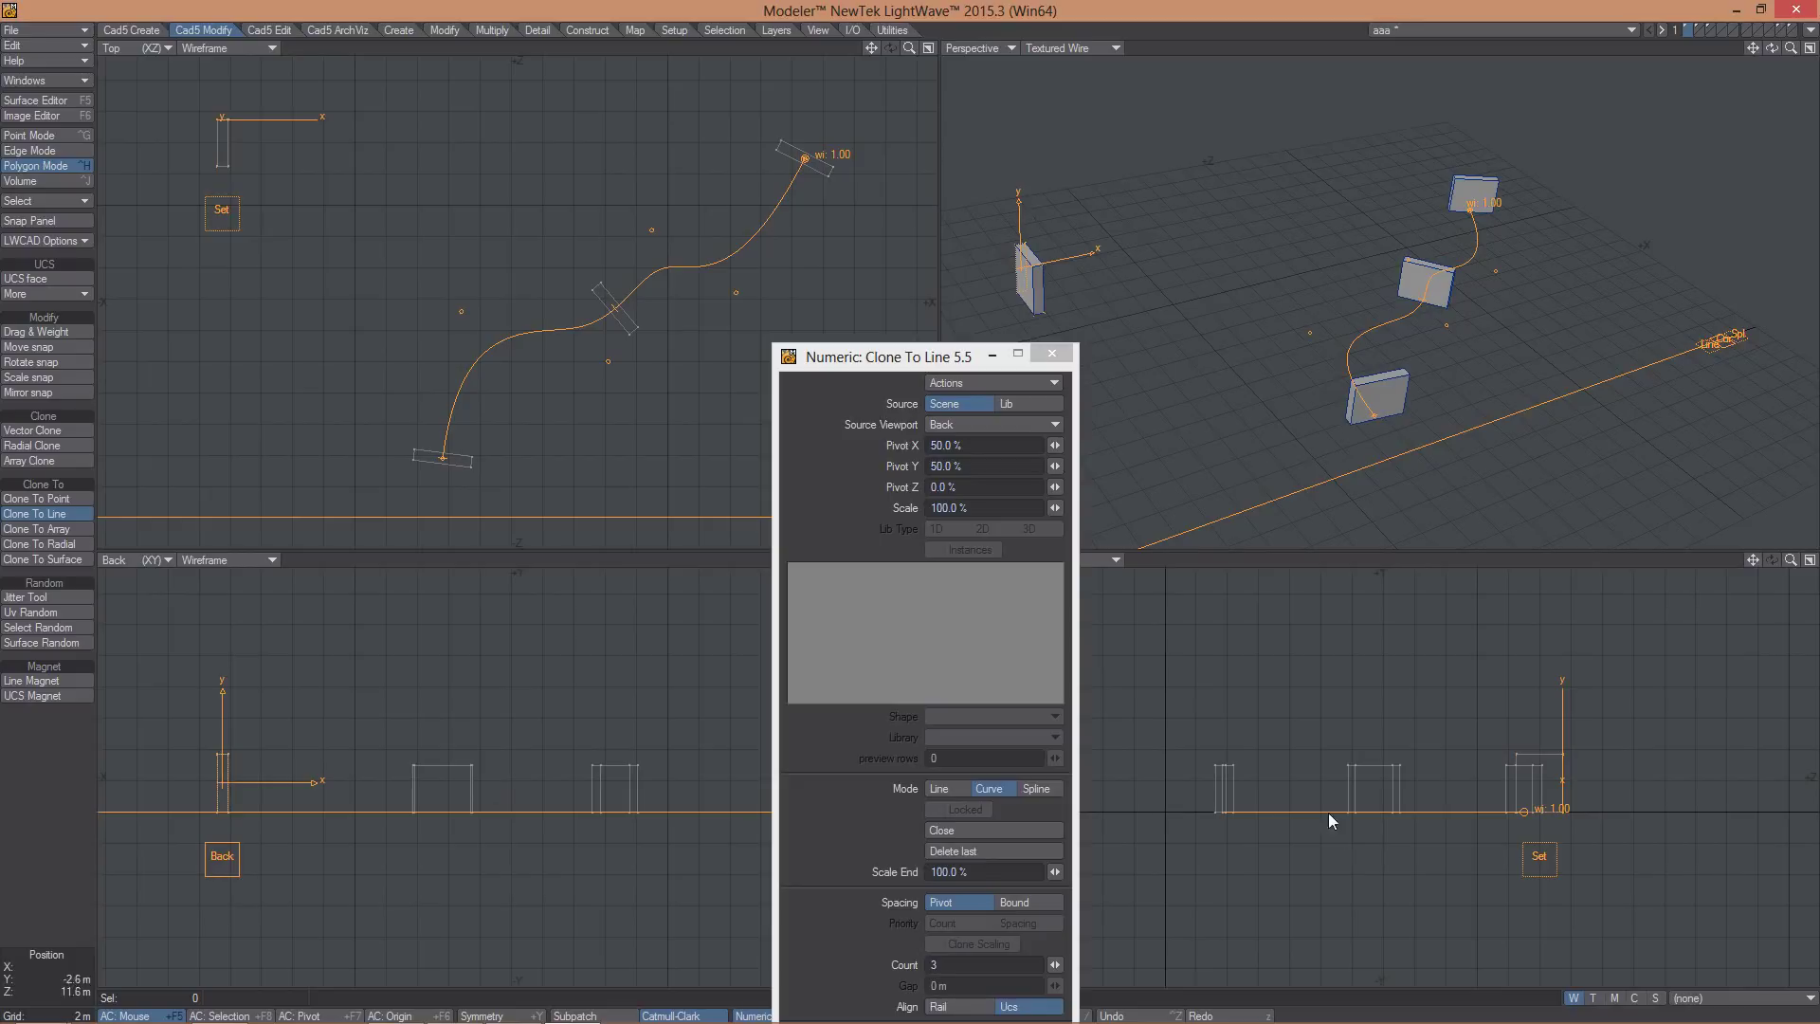
left_click_drag(884, 364, 738, 413)
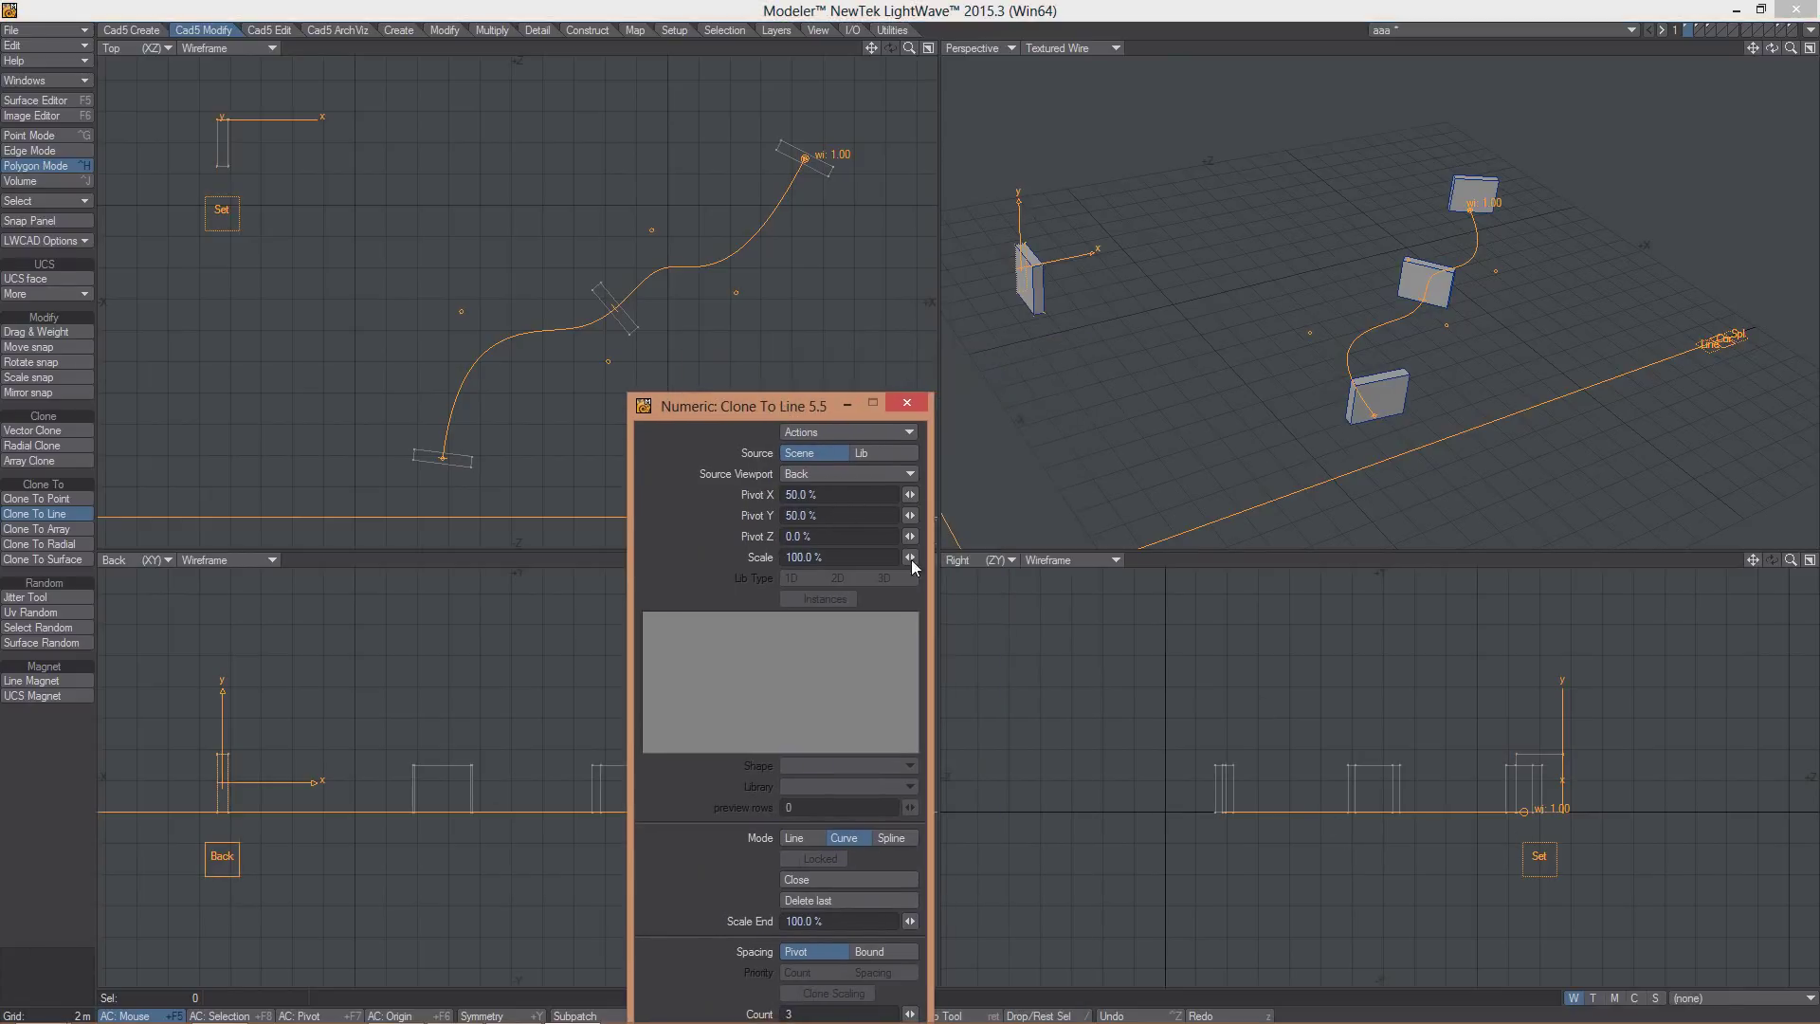
left_click(1537, 858)
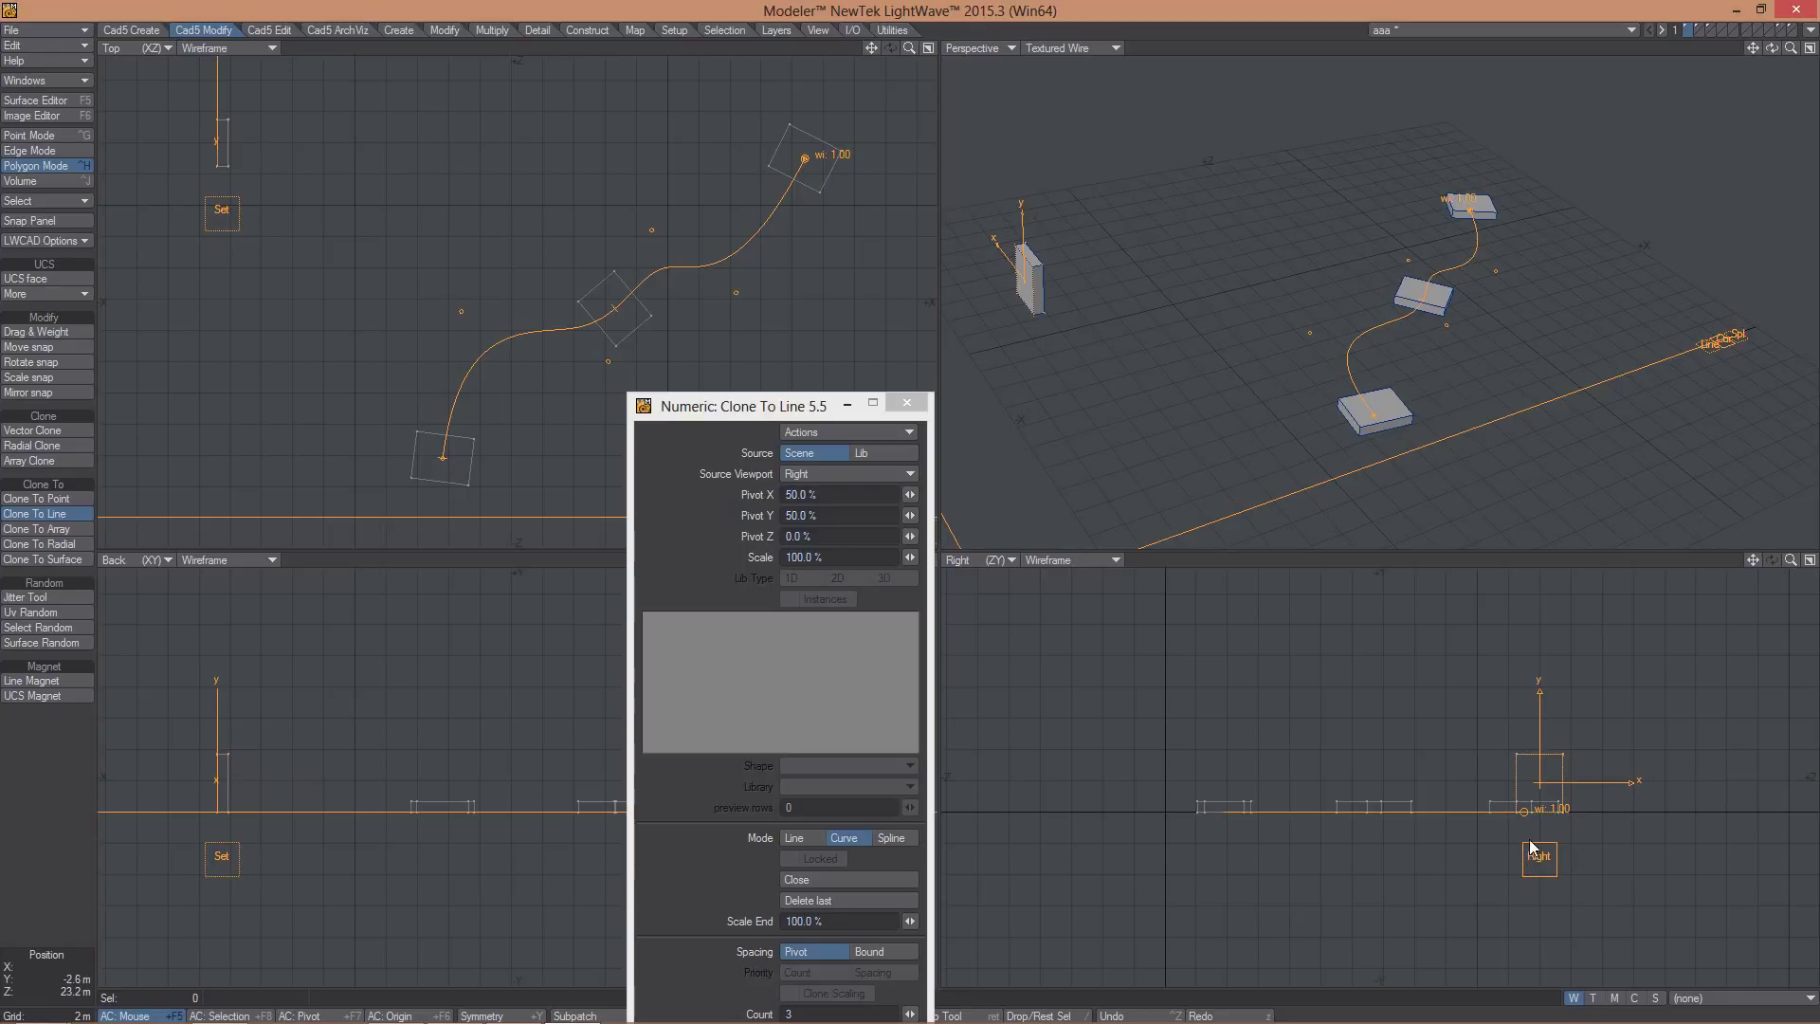
left_click(222, 216)
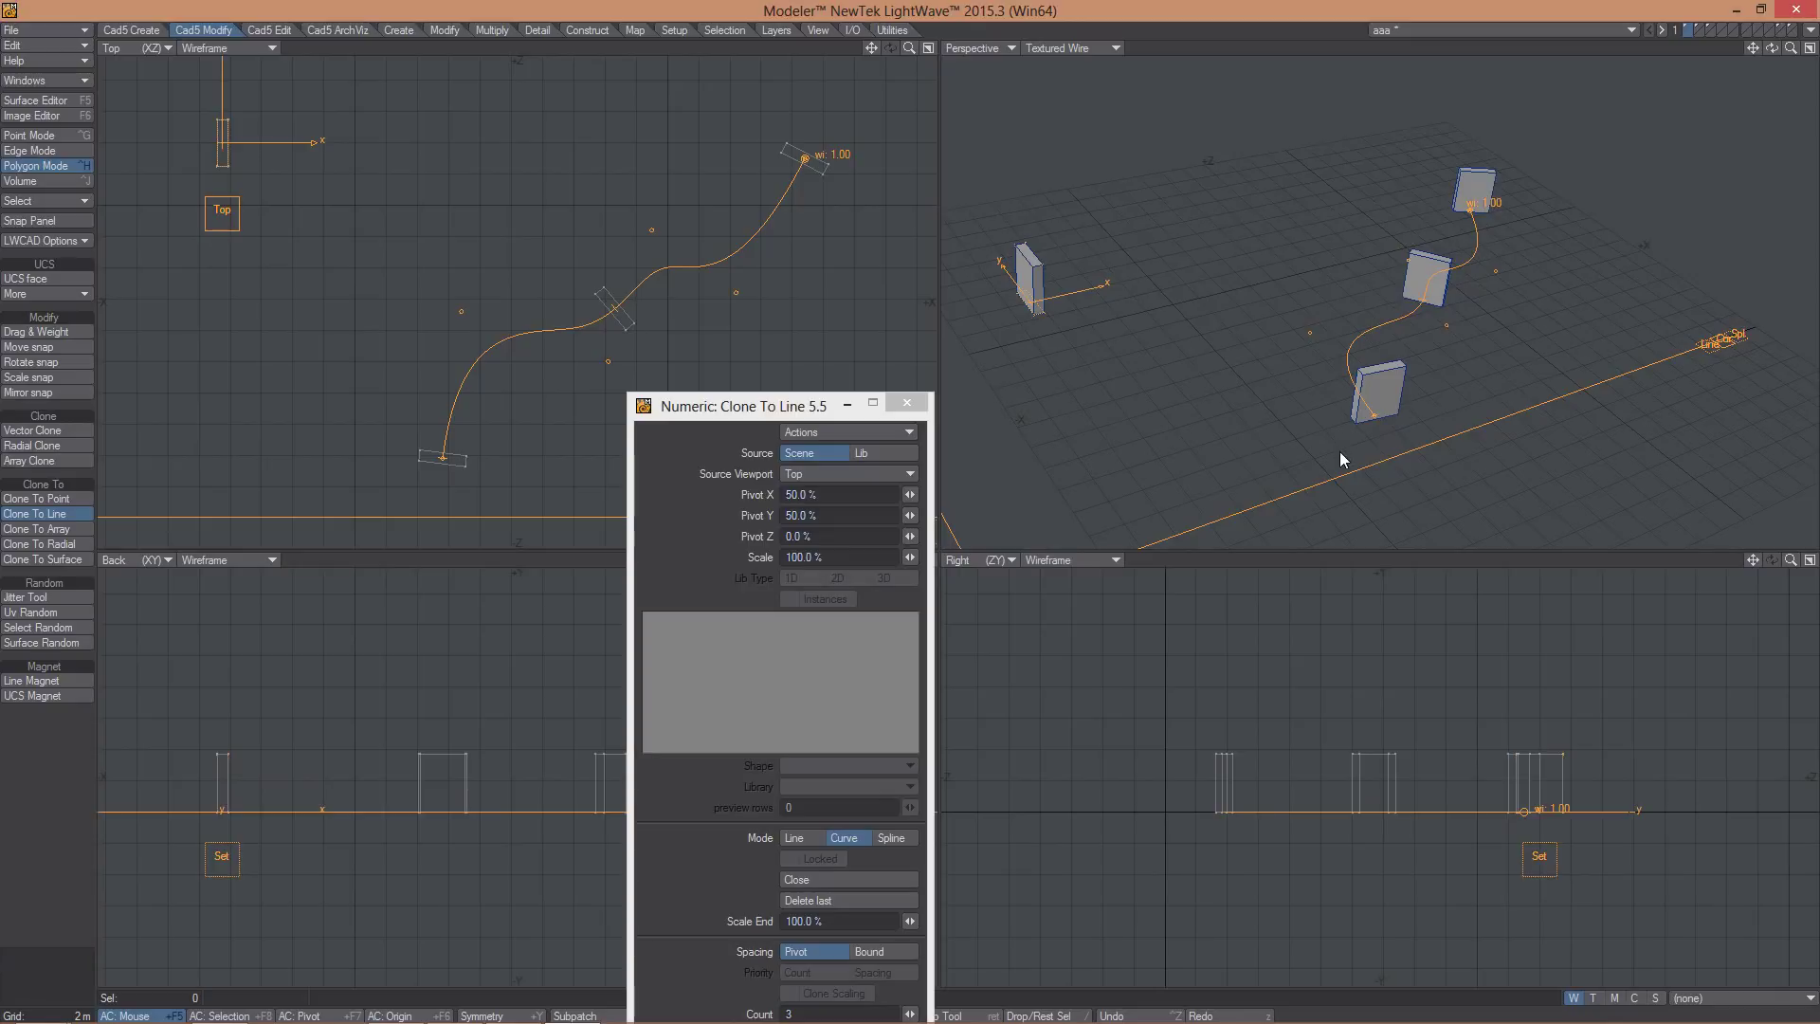
right_click(174, 386)
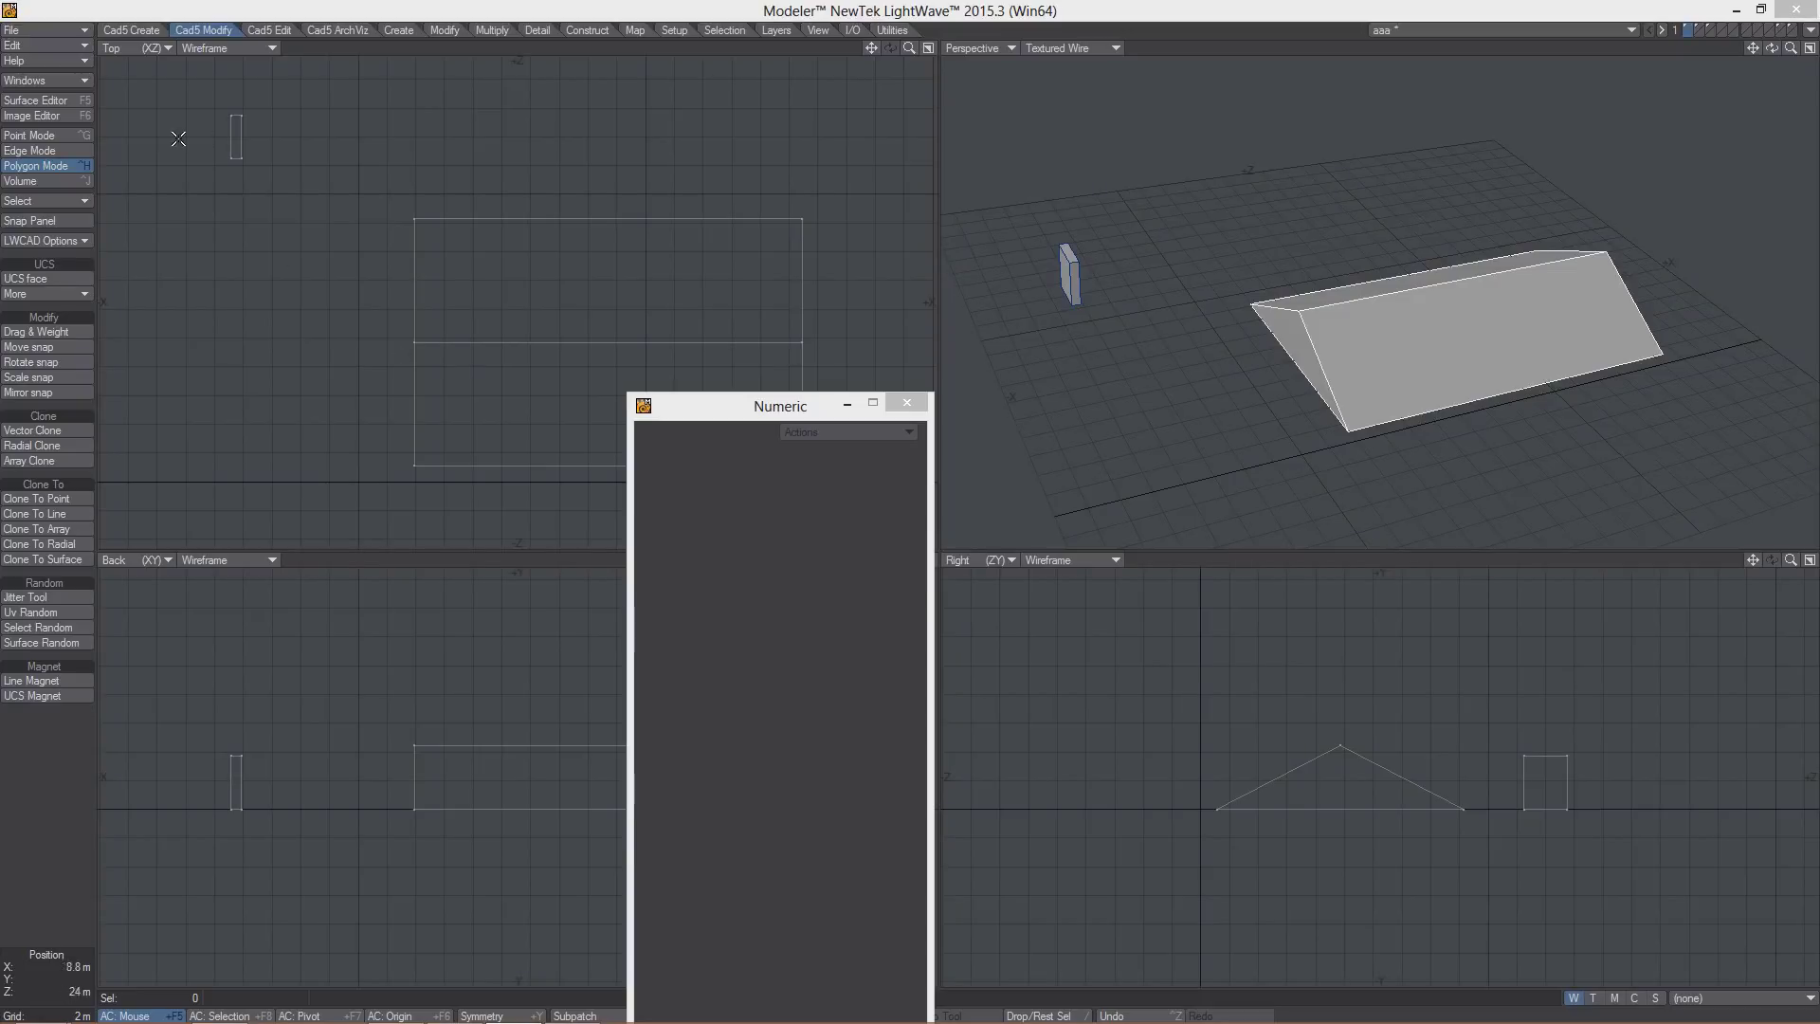
- Select the box and clone it as a 3×3 array lying flat on the wedge's sloping roof face
mouse_move(253, 72)
right_mouse_down()
mouse_move(171, 175)
mouse_move(313, 117)
mouse_move(139, 116)
mouse_move(161, 125)
right_mouse_up()
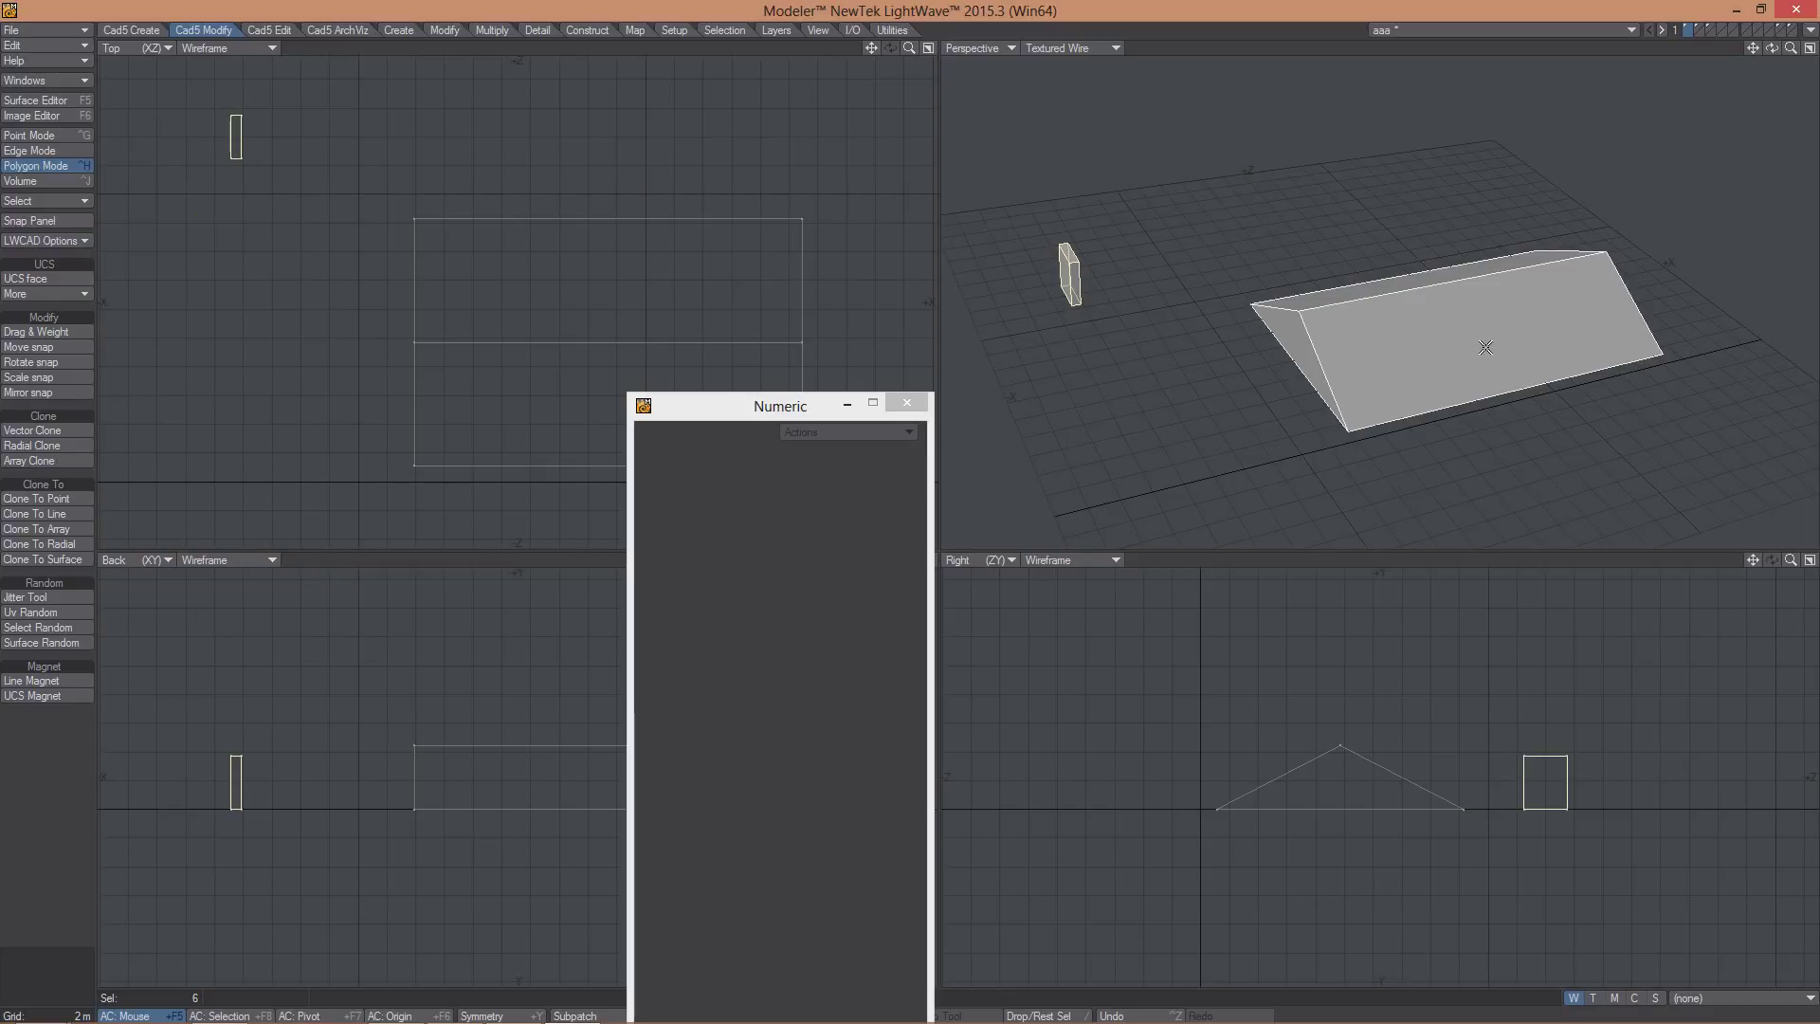
left_click(40, 530)
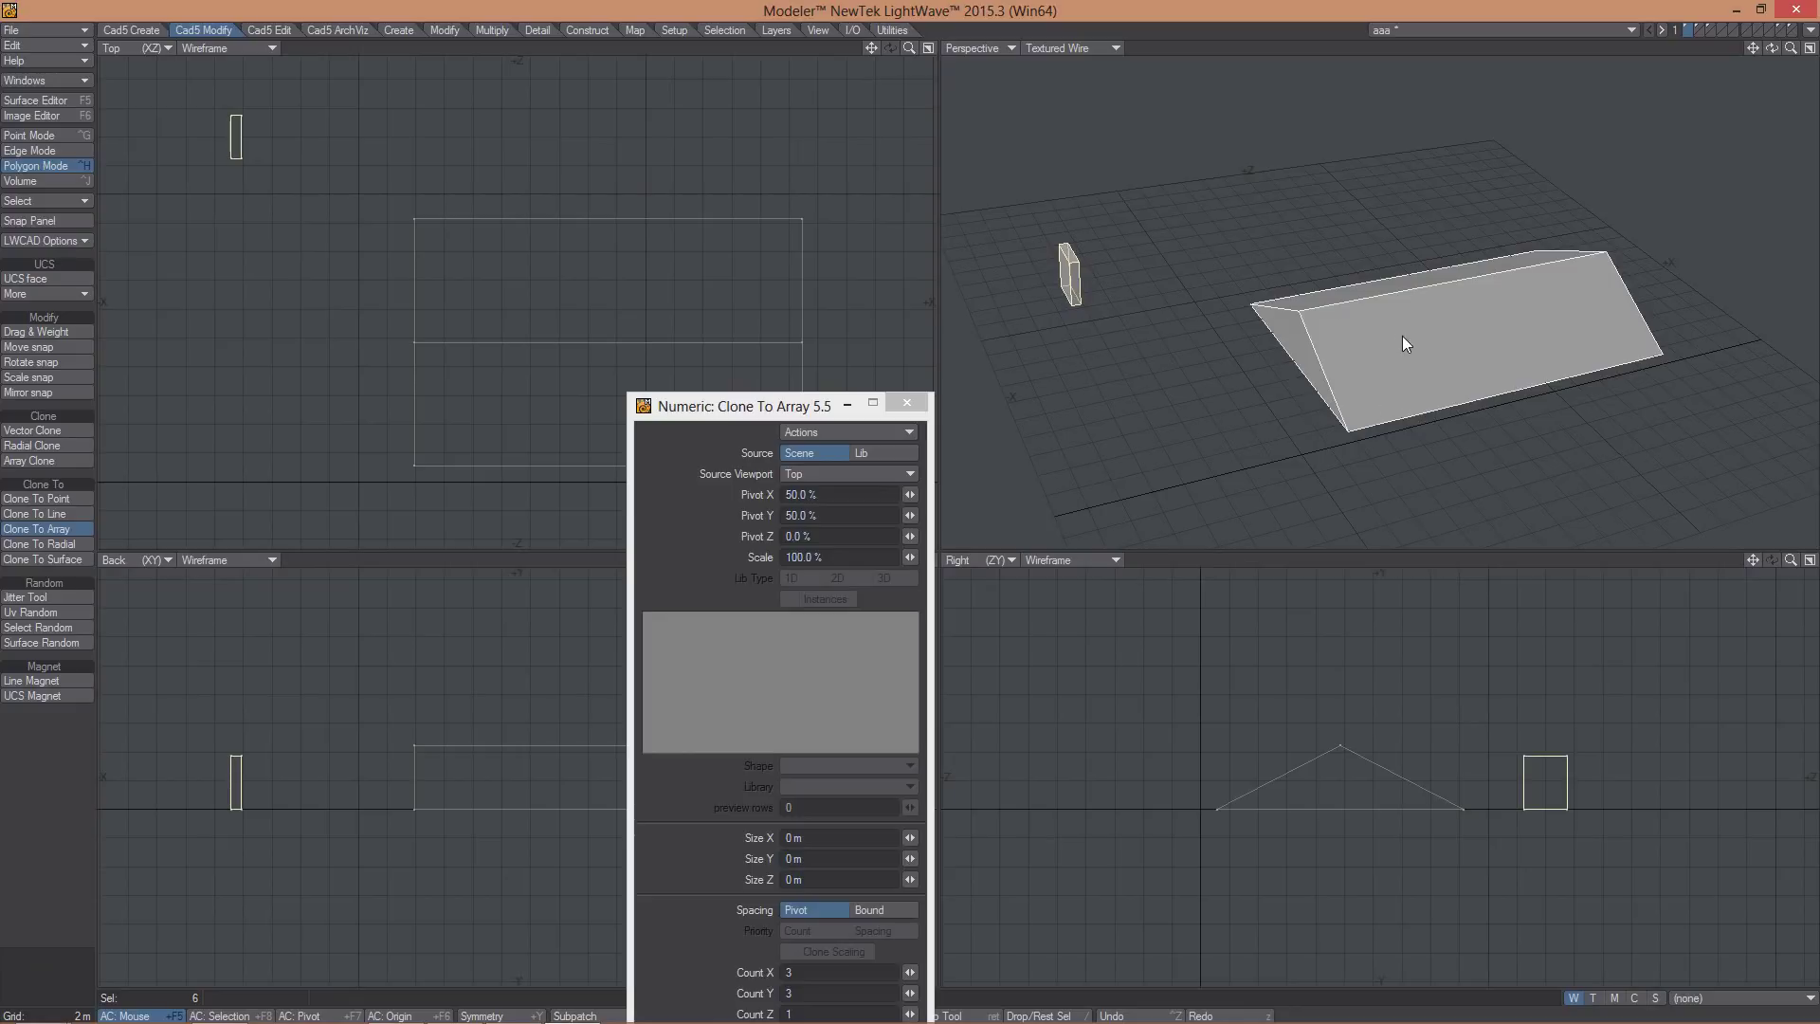
mouse_move(1402, 338)
left_mouse_down()
mouse_move(1437, 368)
mouse_move(1504, 348)
left_mouse_up()
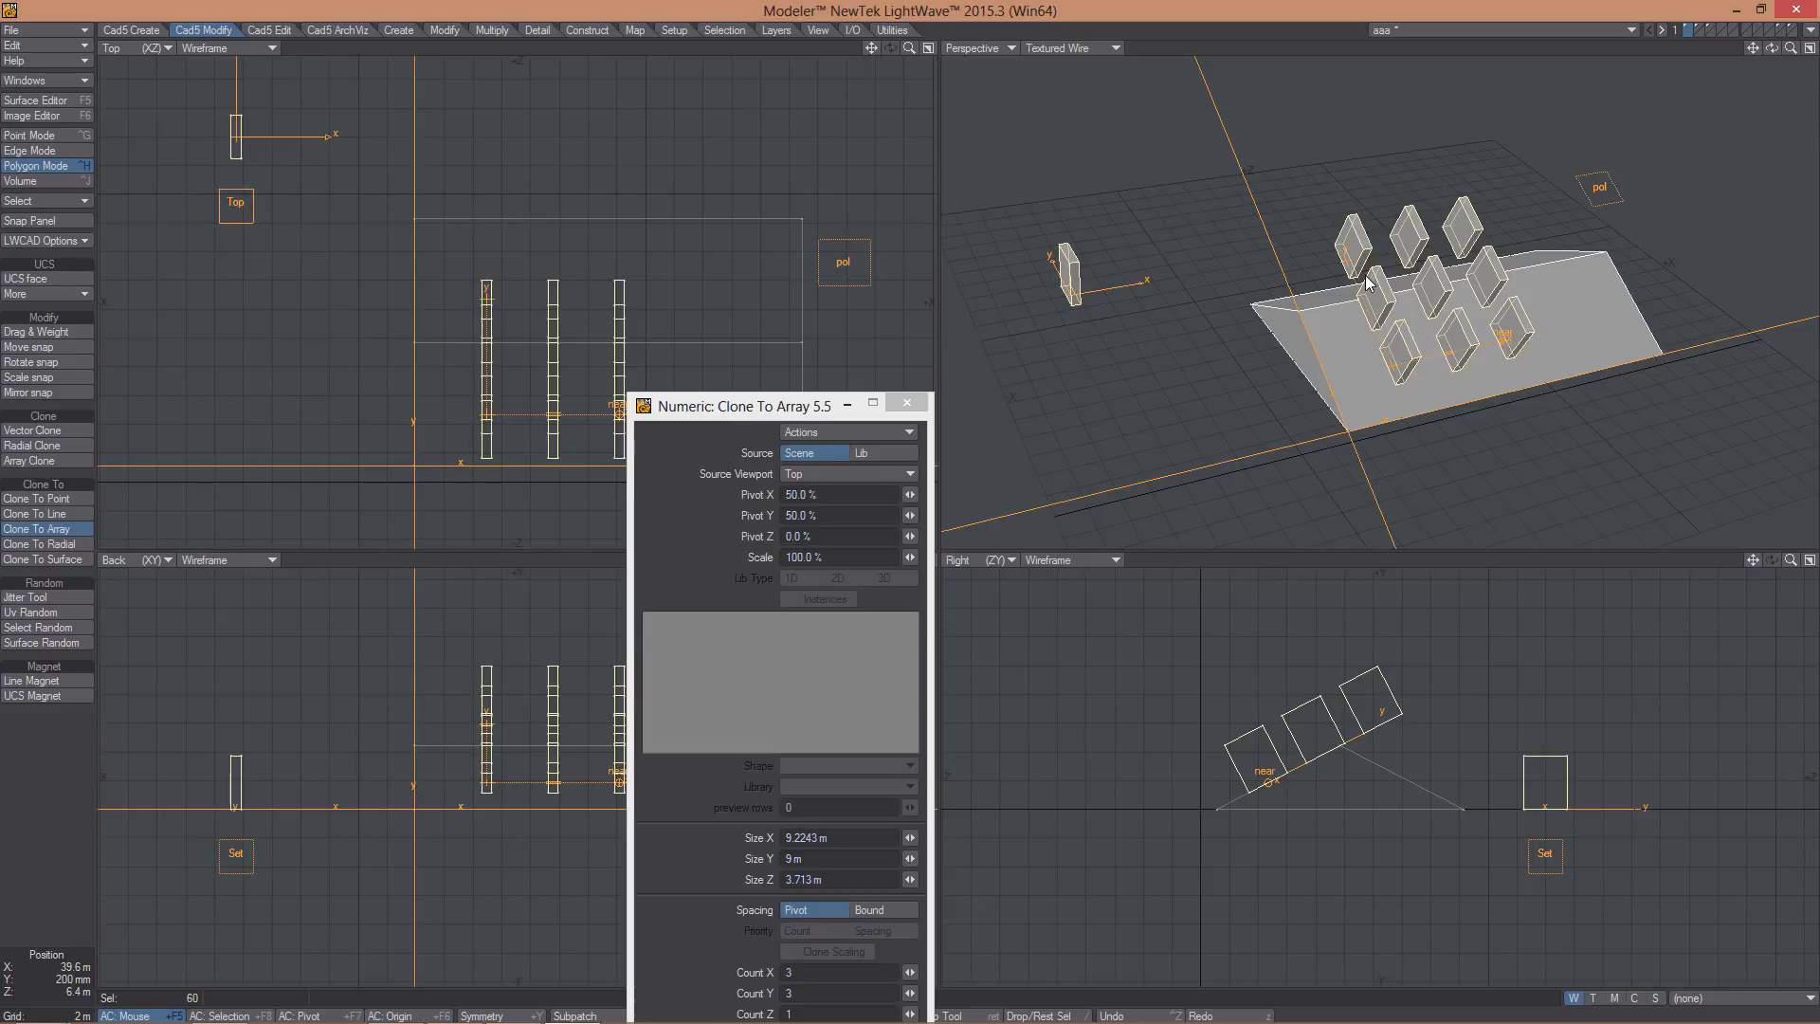
mouse_move(1349, 281)
left_mouse_down()
mouse_move(1476, 370)
mouse_move(1444, 348)
left_mouse_up()
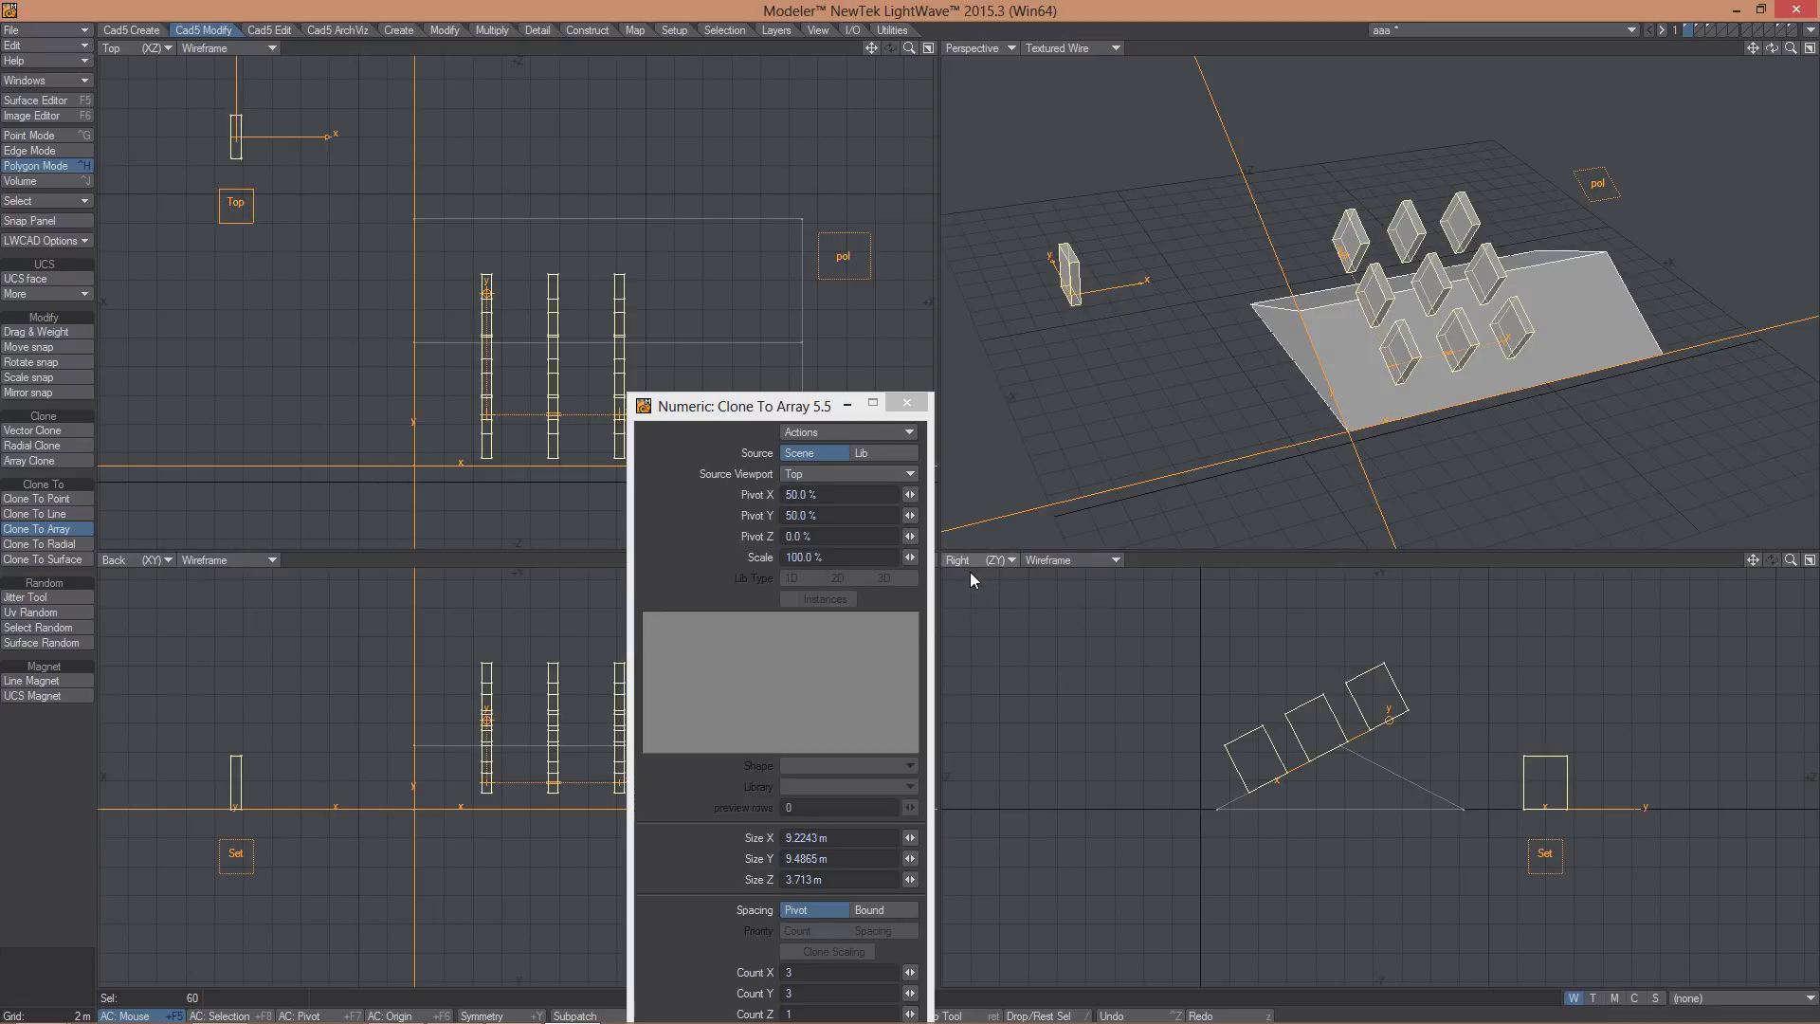
left_click(1544, 855)
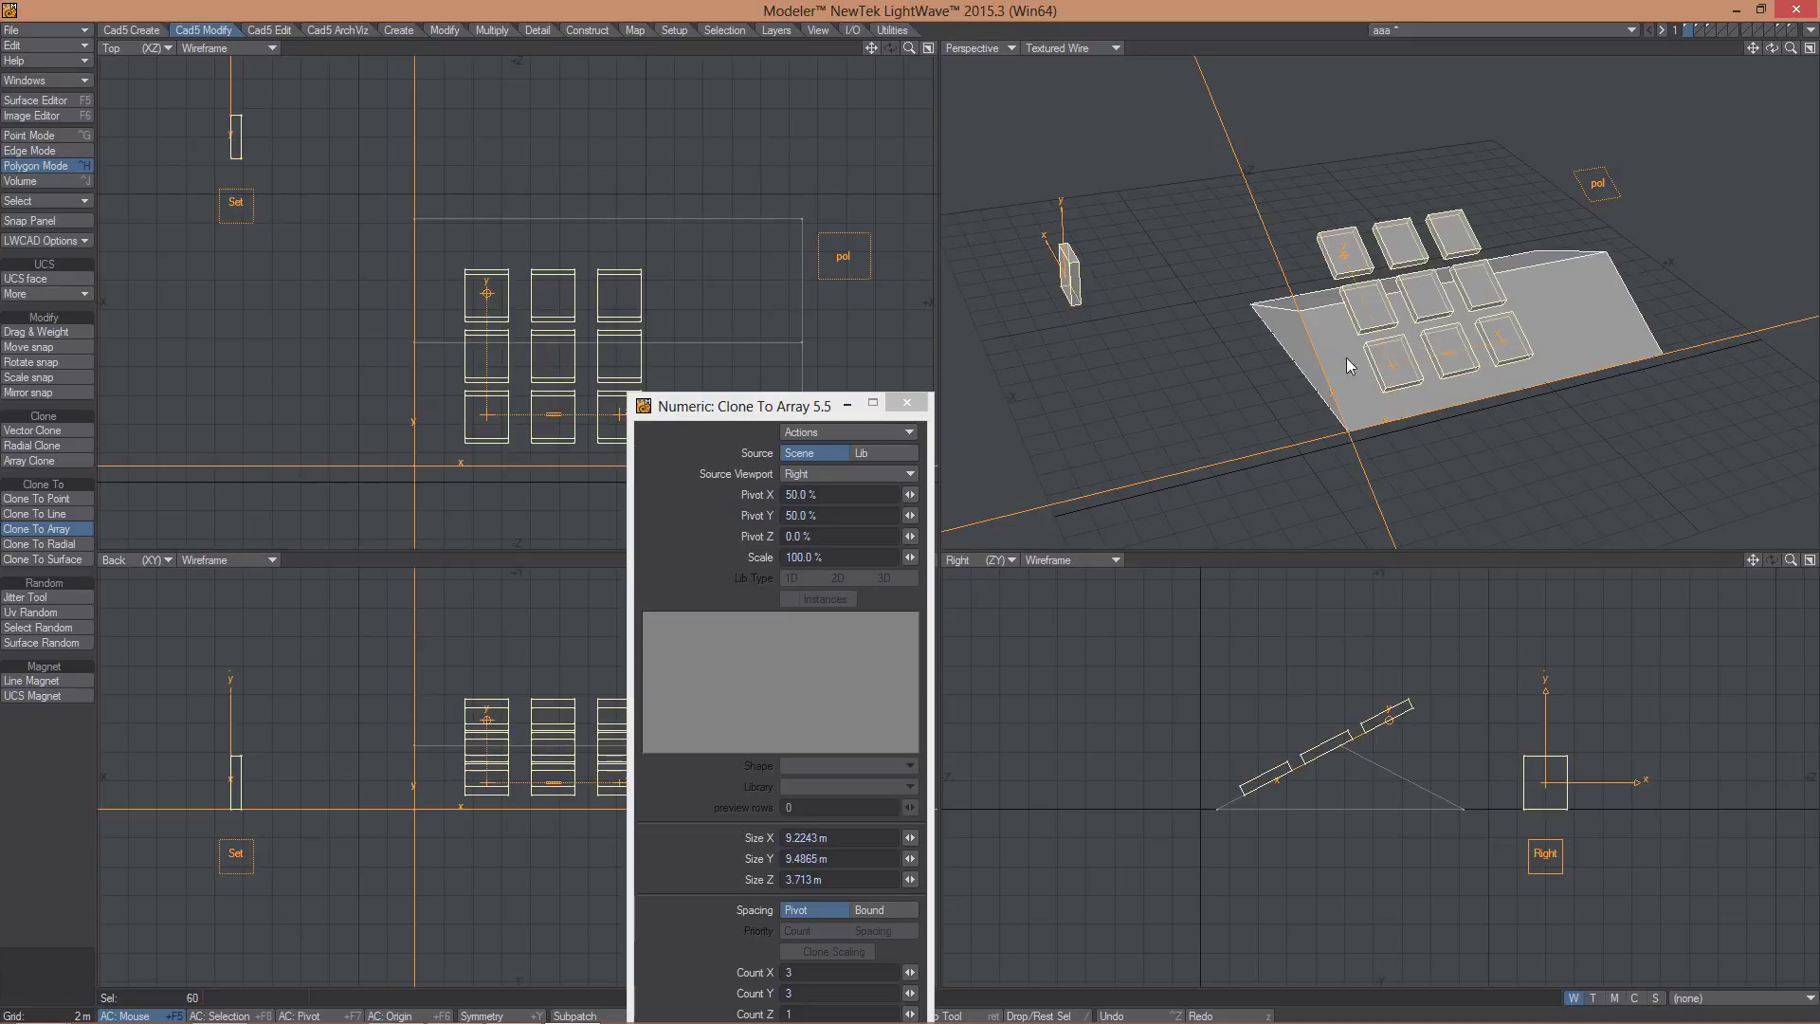
mouse_move(1346, 356)
left_mouse_down("alt")
mouse_move(1412, 317)
mouse_move(1354, 358)
left_mouse_up("alt")
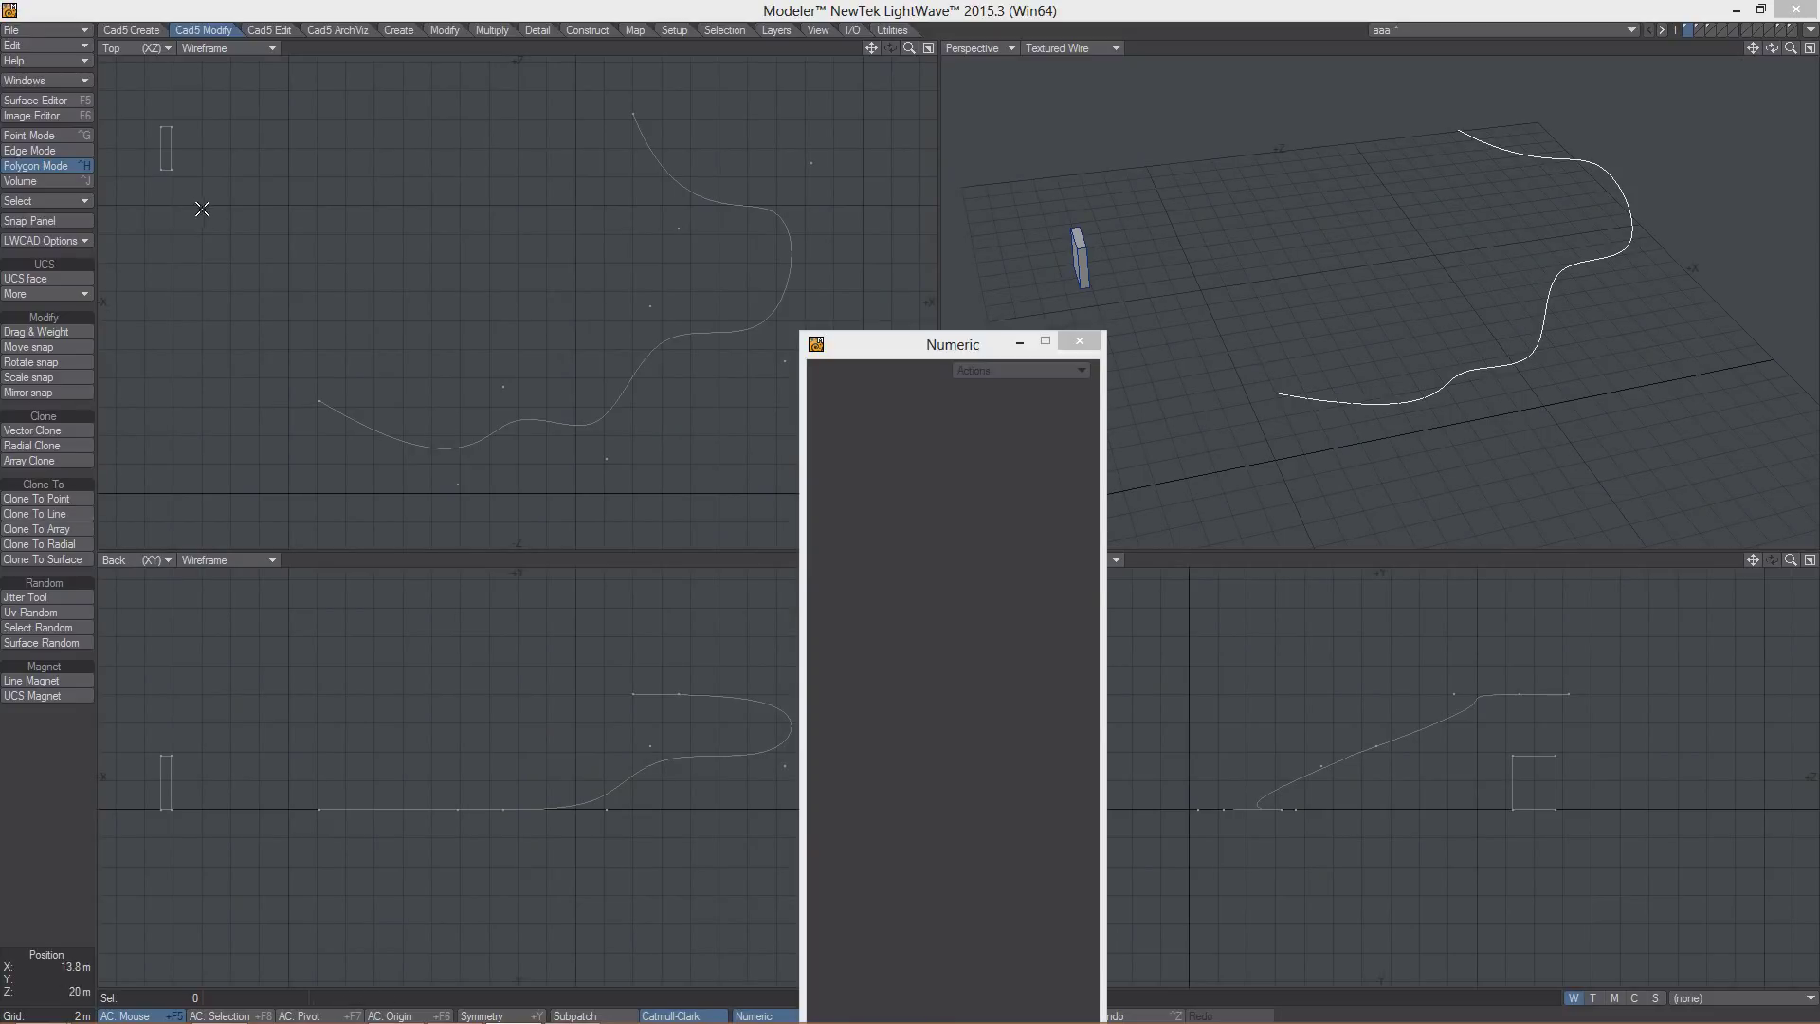
- Select the box and clone it along the freeform curve, raising Count to 12
right_click_drag(274, 219, 147, 90)
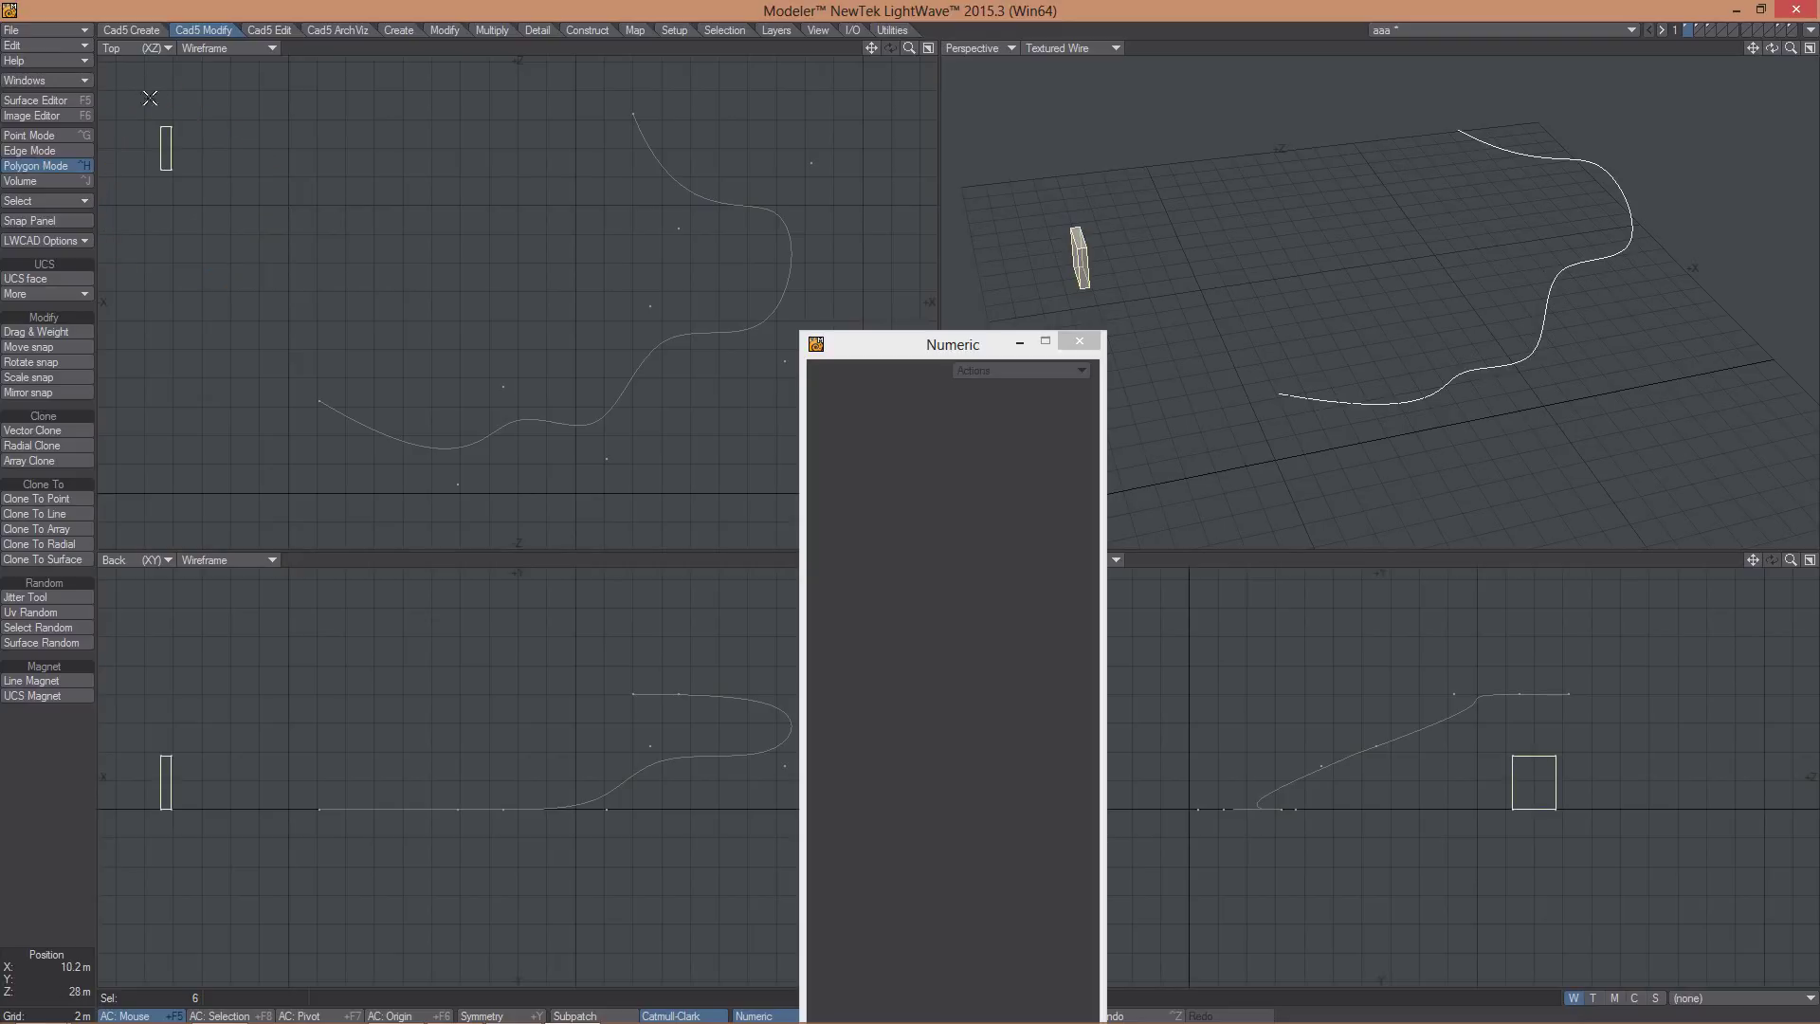
left_click(53, 513)
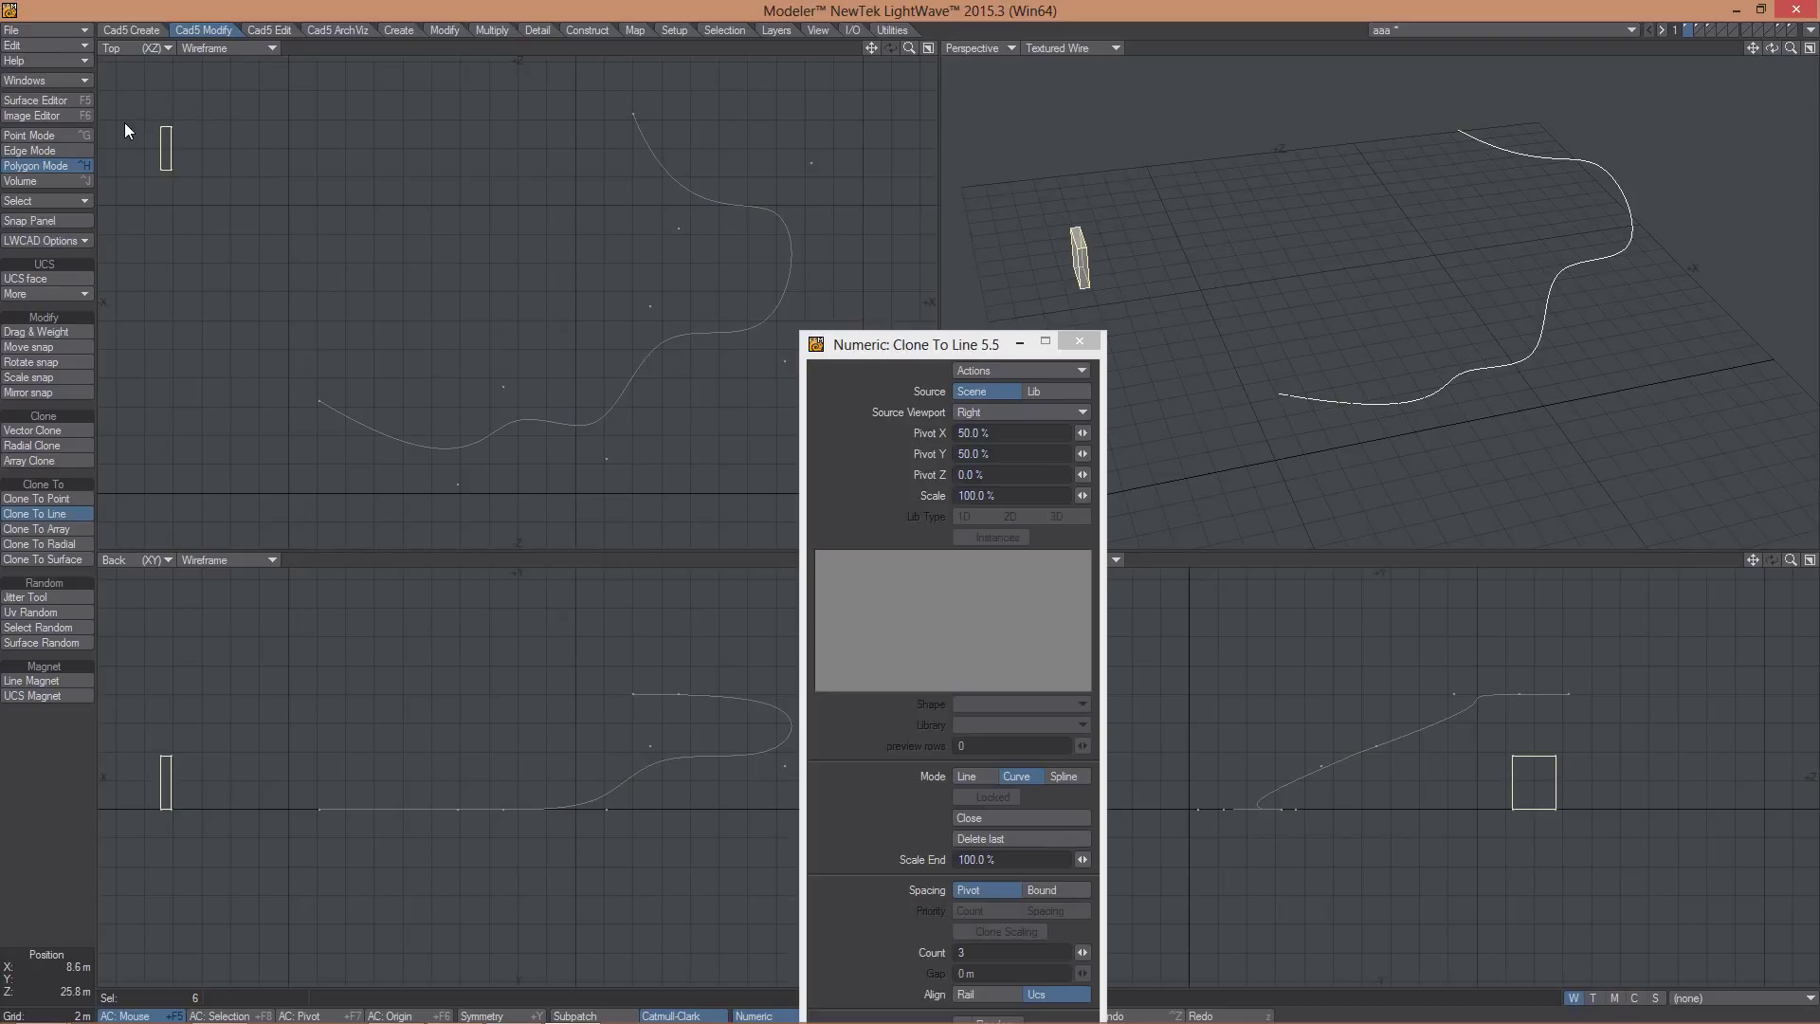
left_click(644, 362)
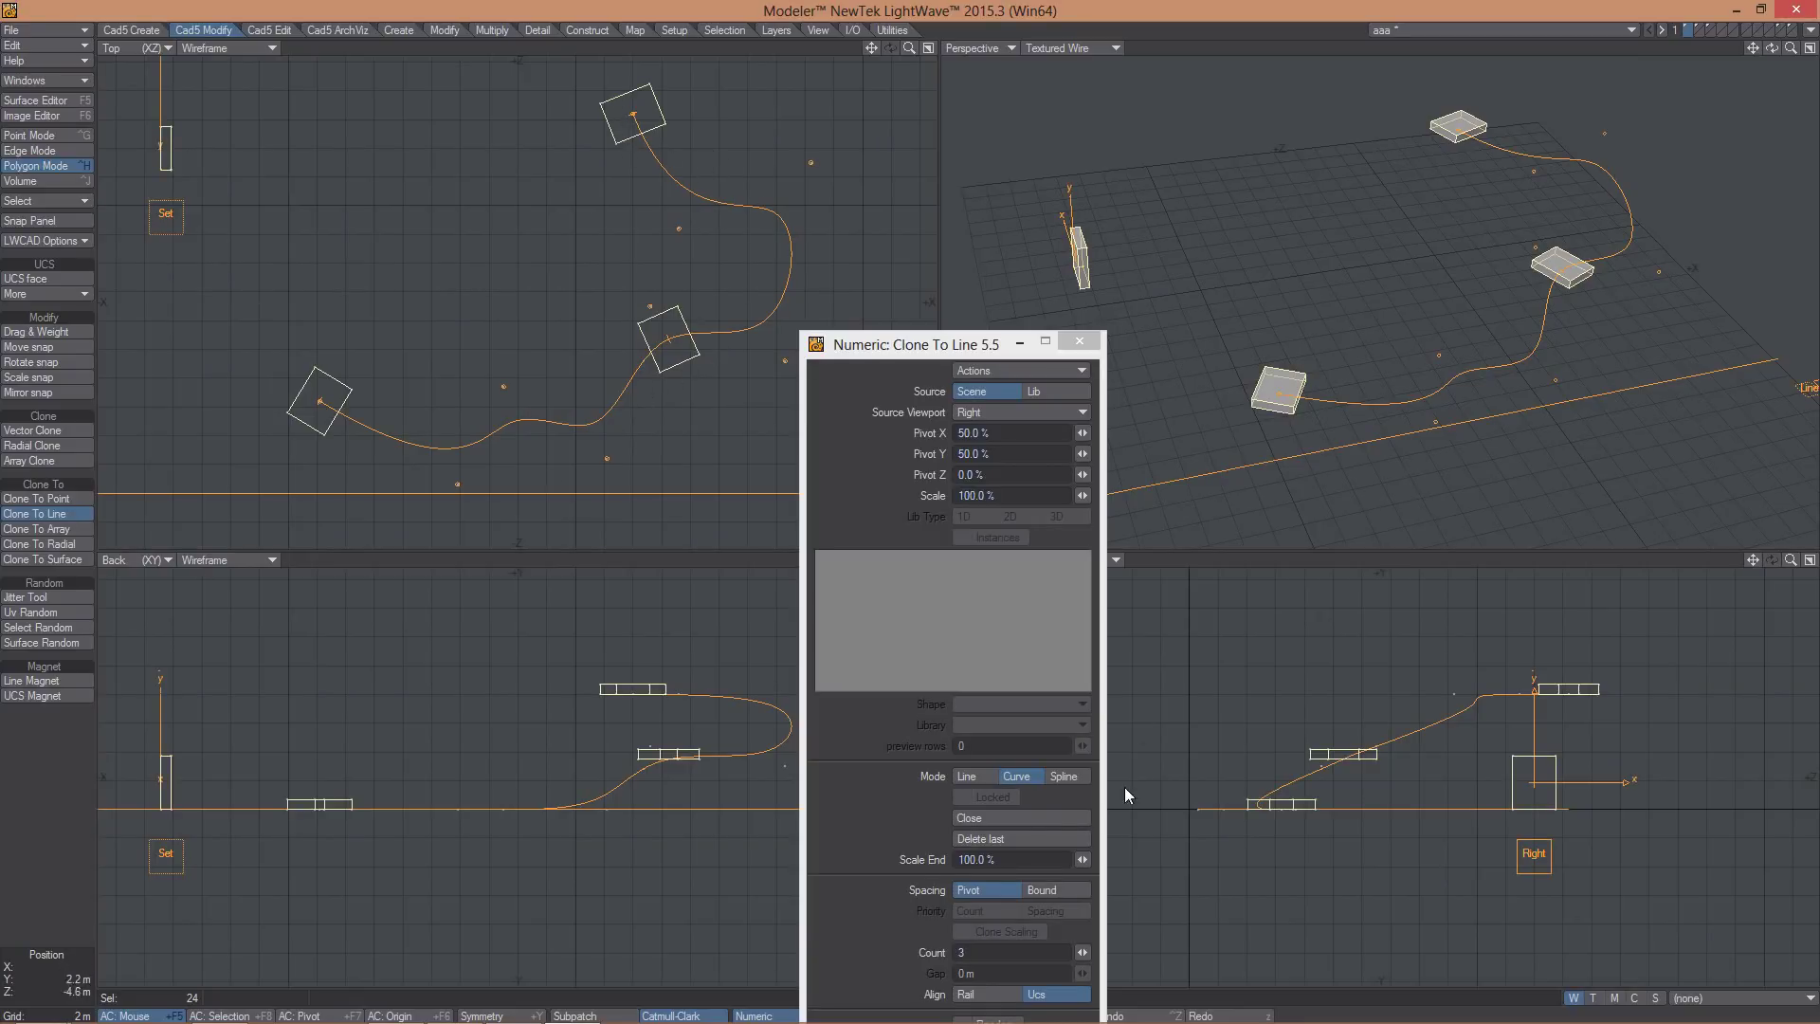
left_click_drag(1081, 952, 1166, 952)
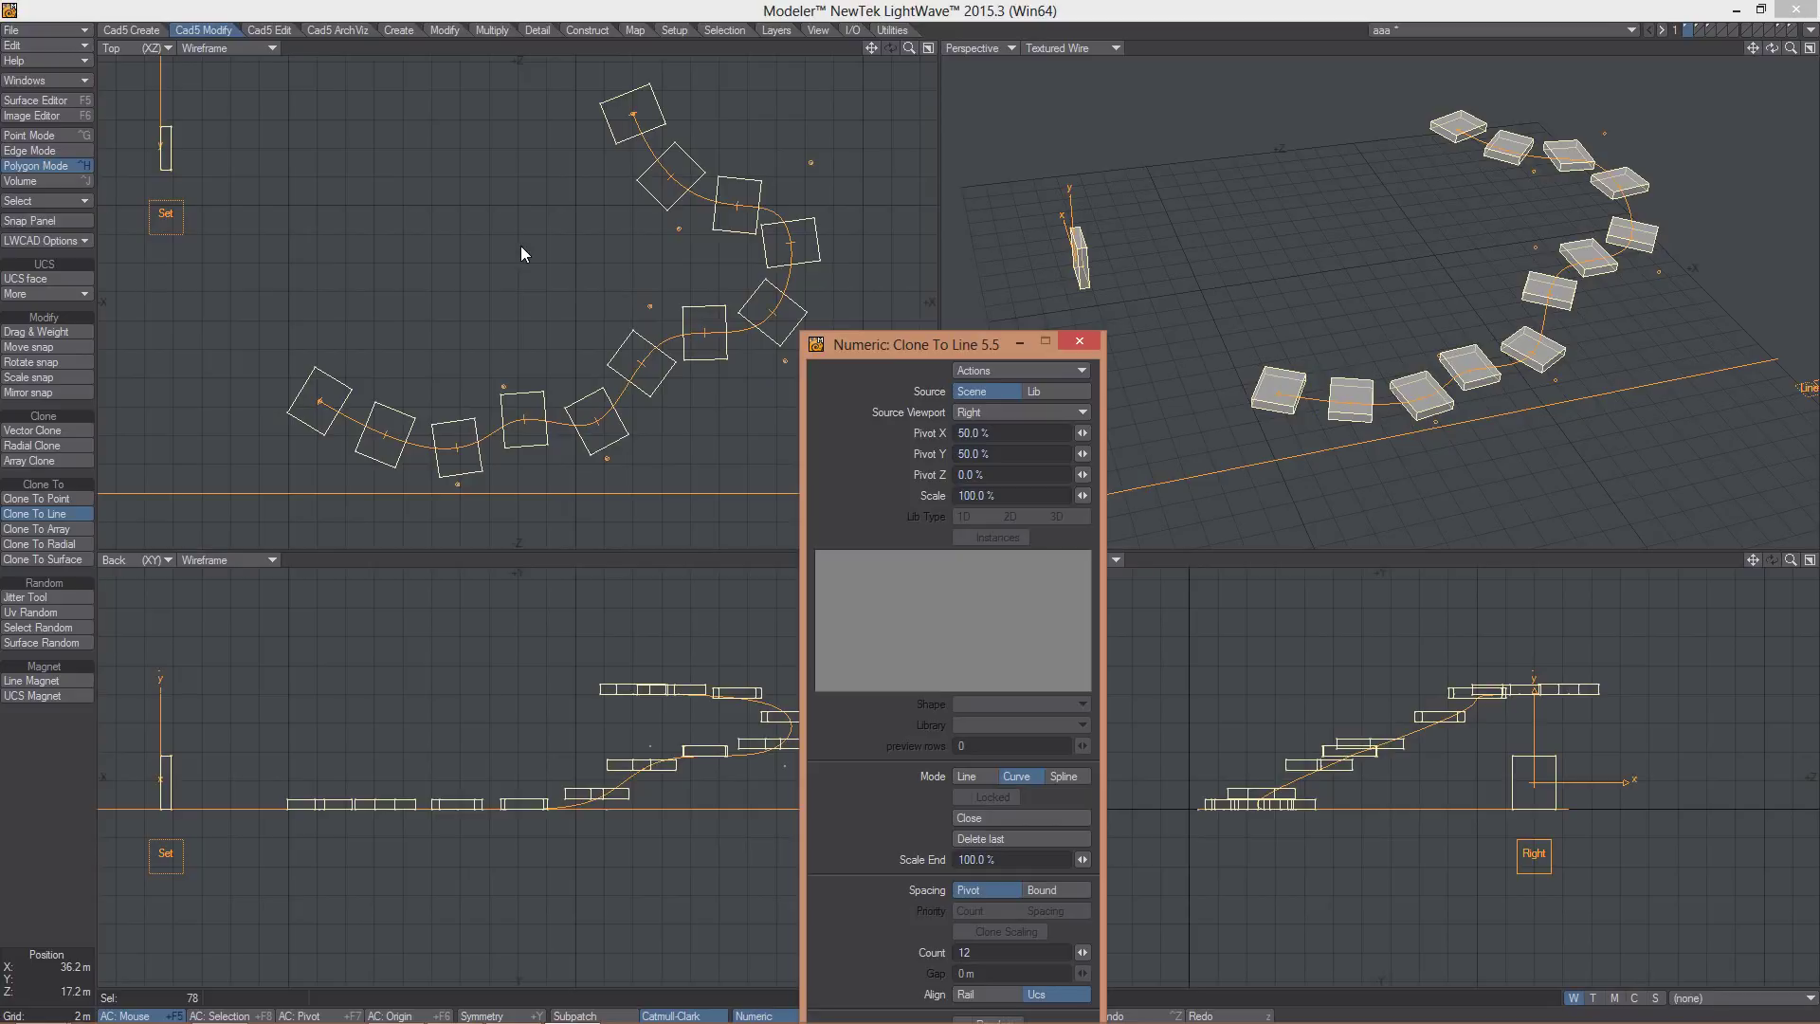
- Reshape the curve into a new loop by moving its control points and weight handle
left_click_drag(520, 246, 534, 254, "alt+shift")
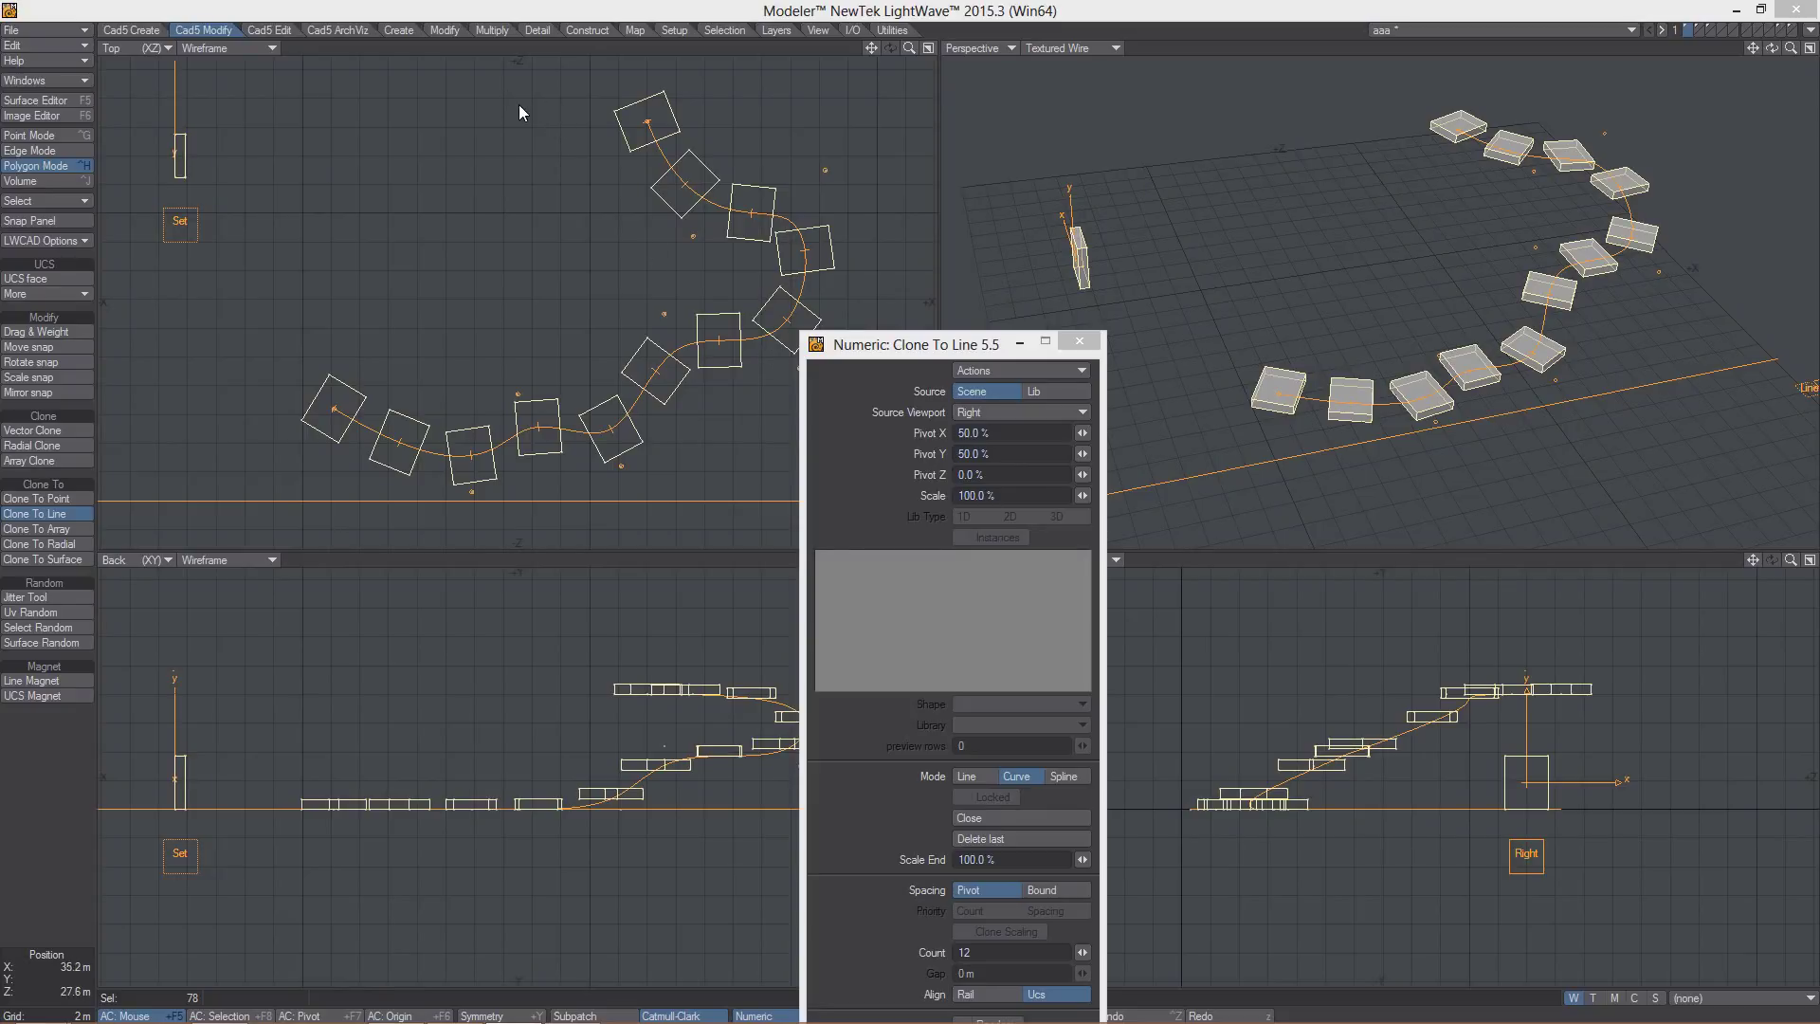
mouse_move(520, 106)
left_mouse_down()
mouse_move(520, 129)
mouse_move(435, 171)
mouse_move(491, 207)
mouse_move(409, 133)
mouse_move(316, 97)
mouse_move(336, 203)
left_mouse_up()
left_click_drag(537, 144, 520, 104)
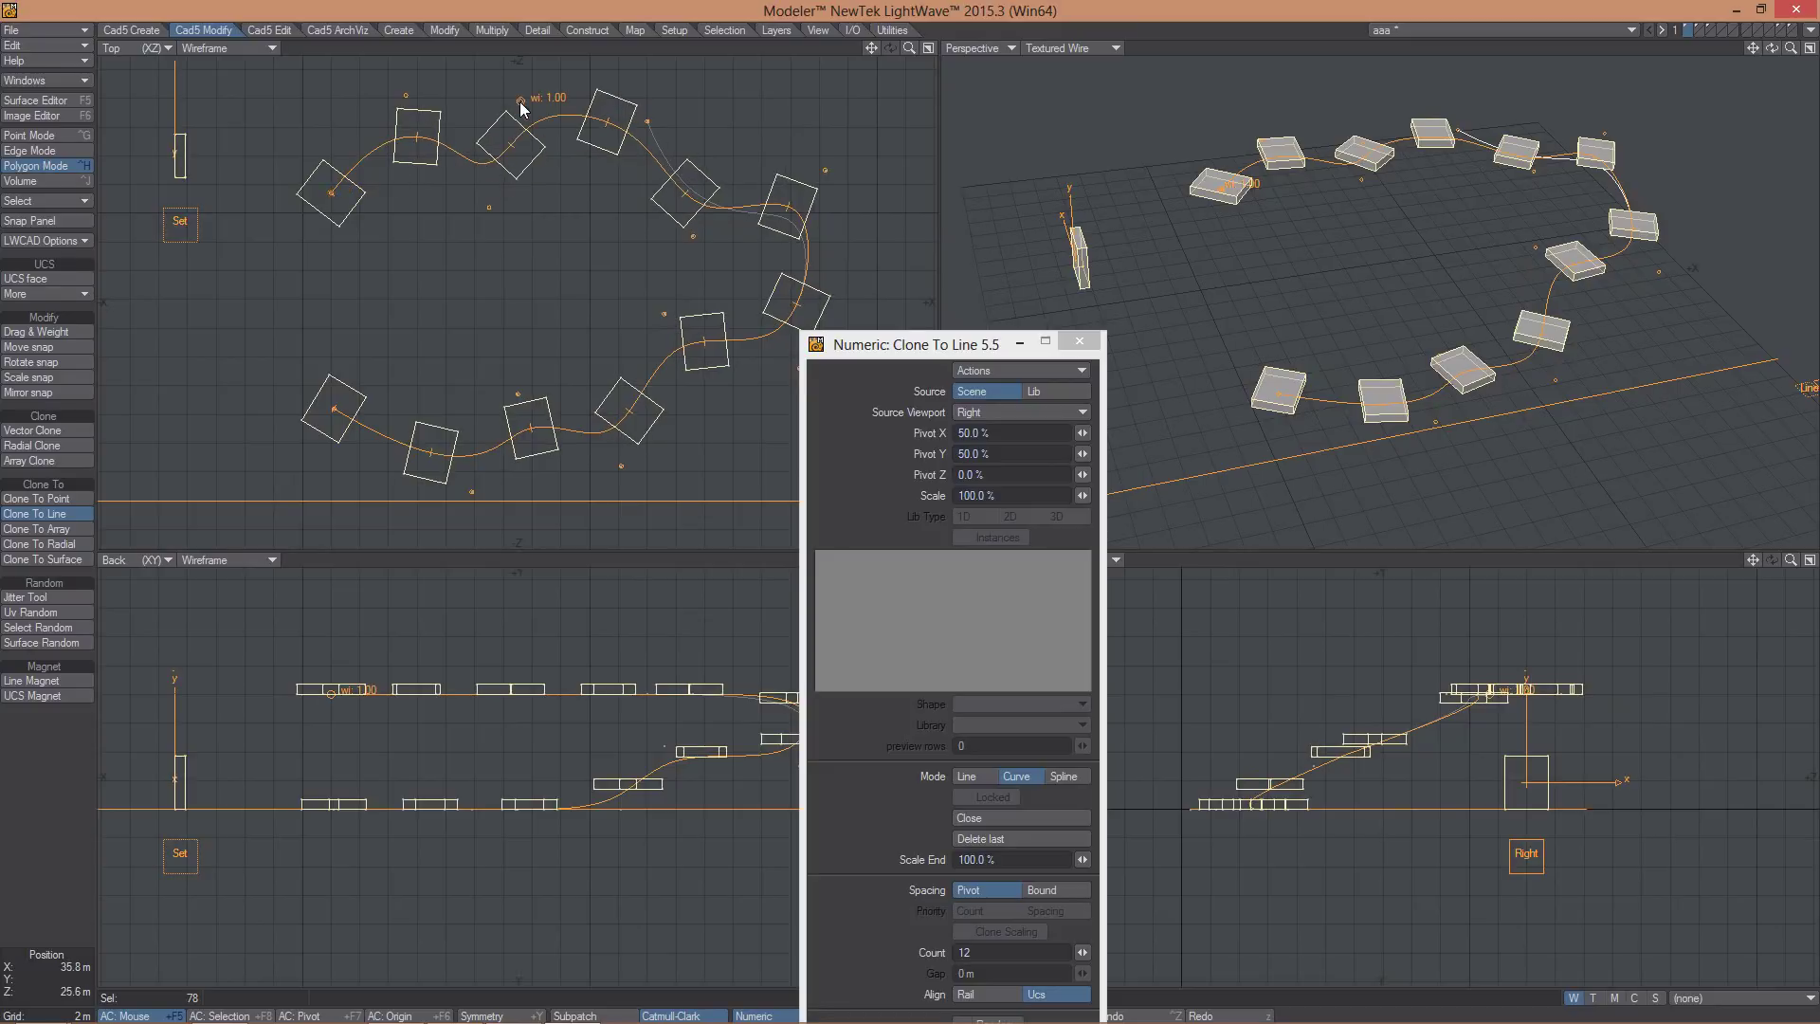
mouse_move(690, 237)
left_mouse_down()
mouse_move(675, 271)
mouse_move(795, 244)
mouse_move(835, 170)
mouse_move(863, 241)
left_mouse_up()
left_click_drag(841, 175, 874, 160)
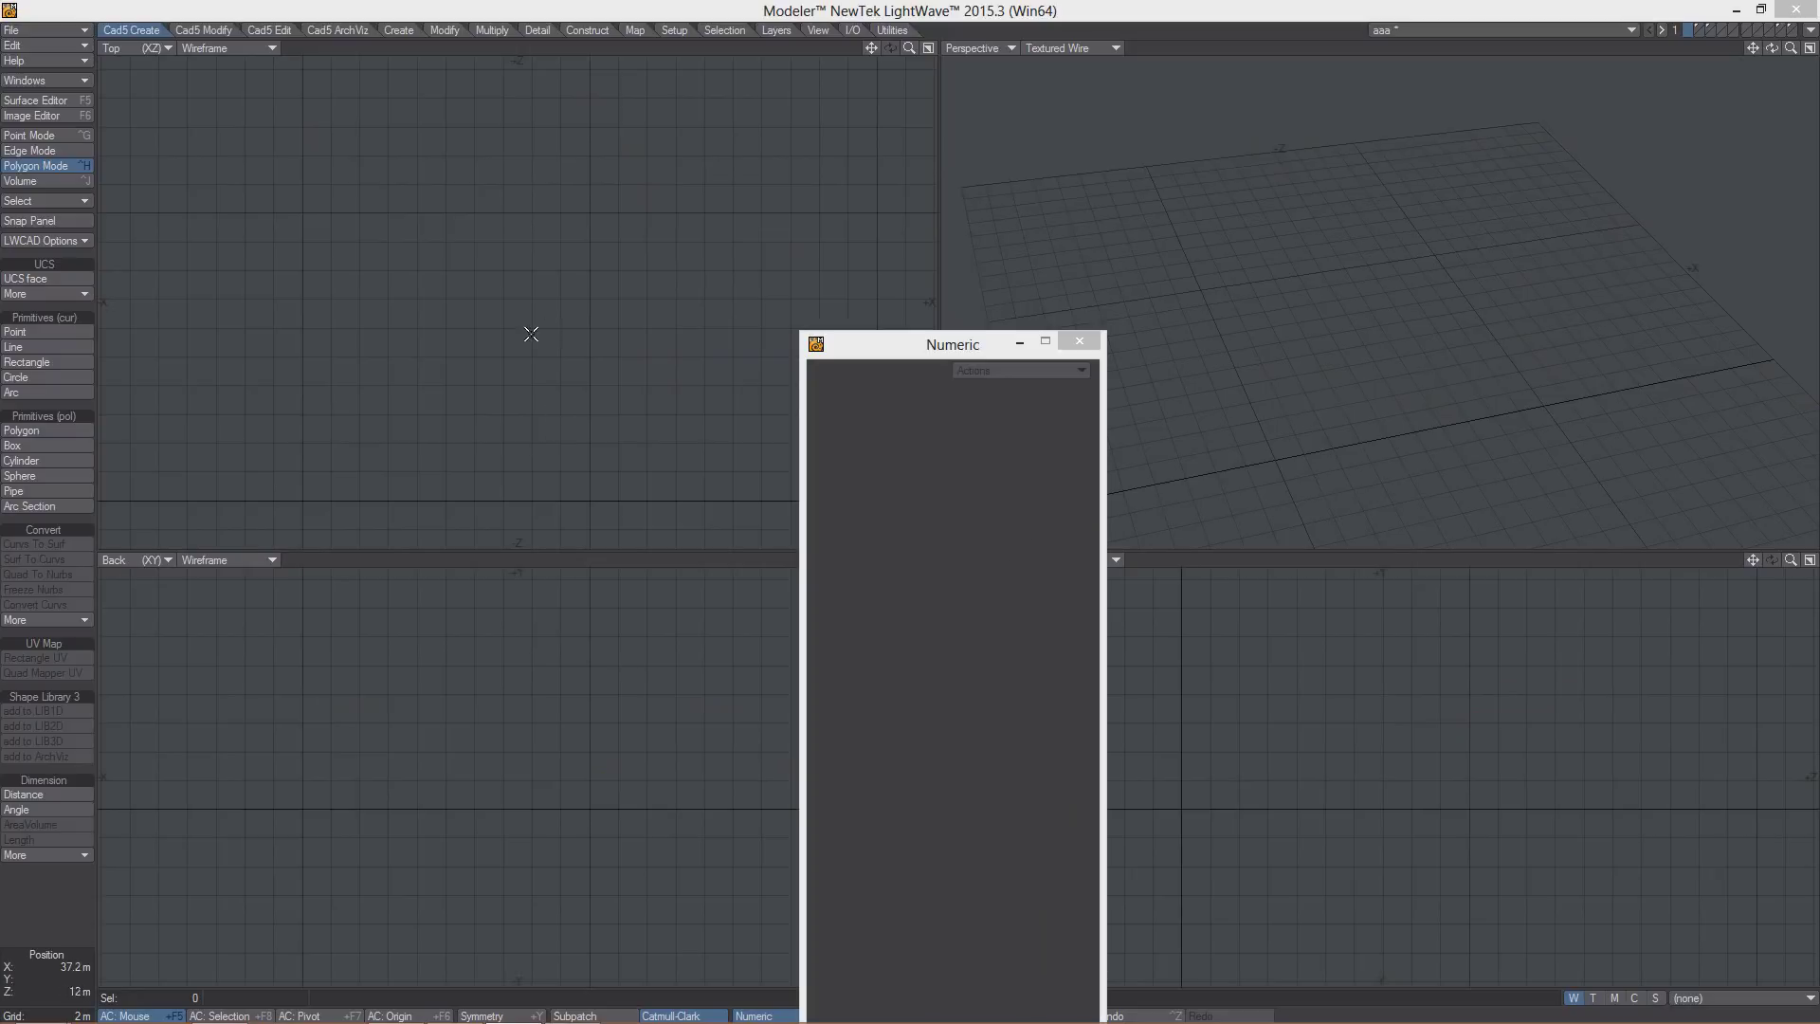
- Draw a 12 m by 10.6 m box in Top view, toggle it between 2D and 3D, then discard it
left_click(32, 442)
left_click_drag(291, 220, 464, 371)
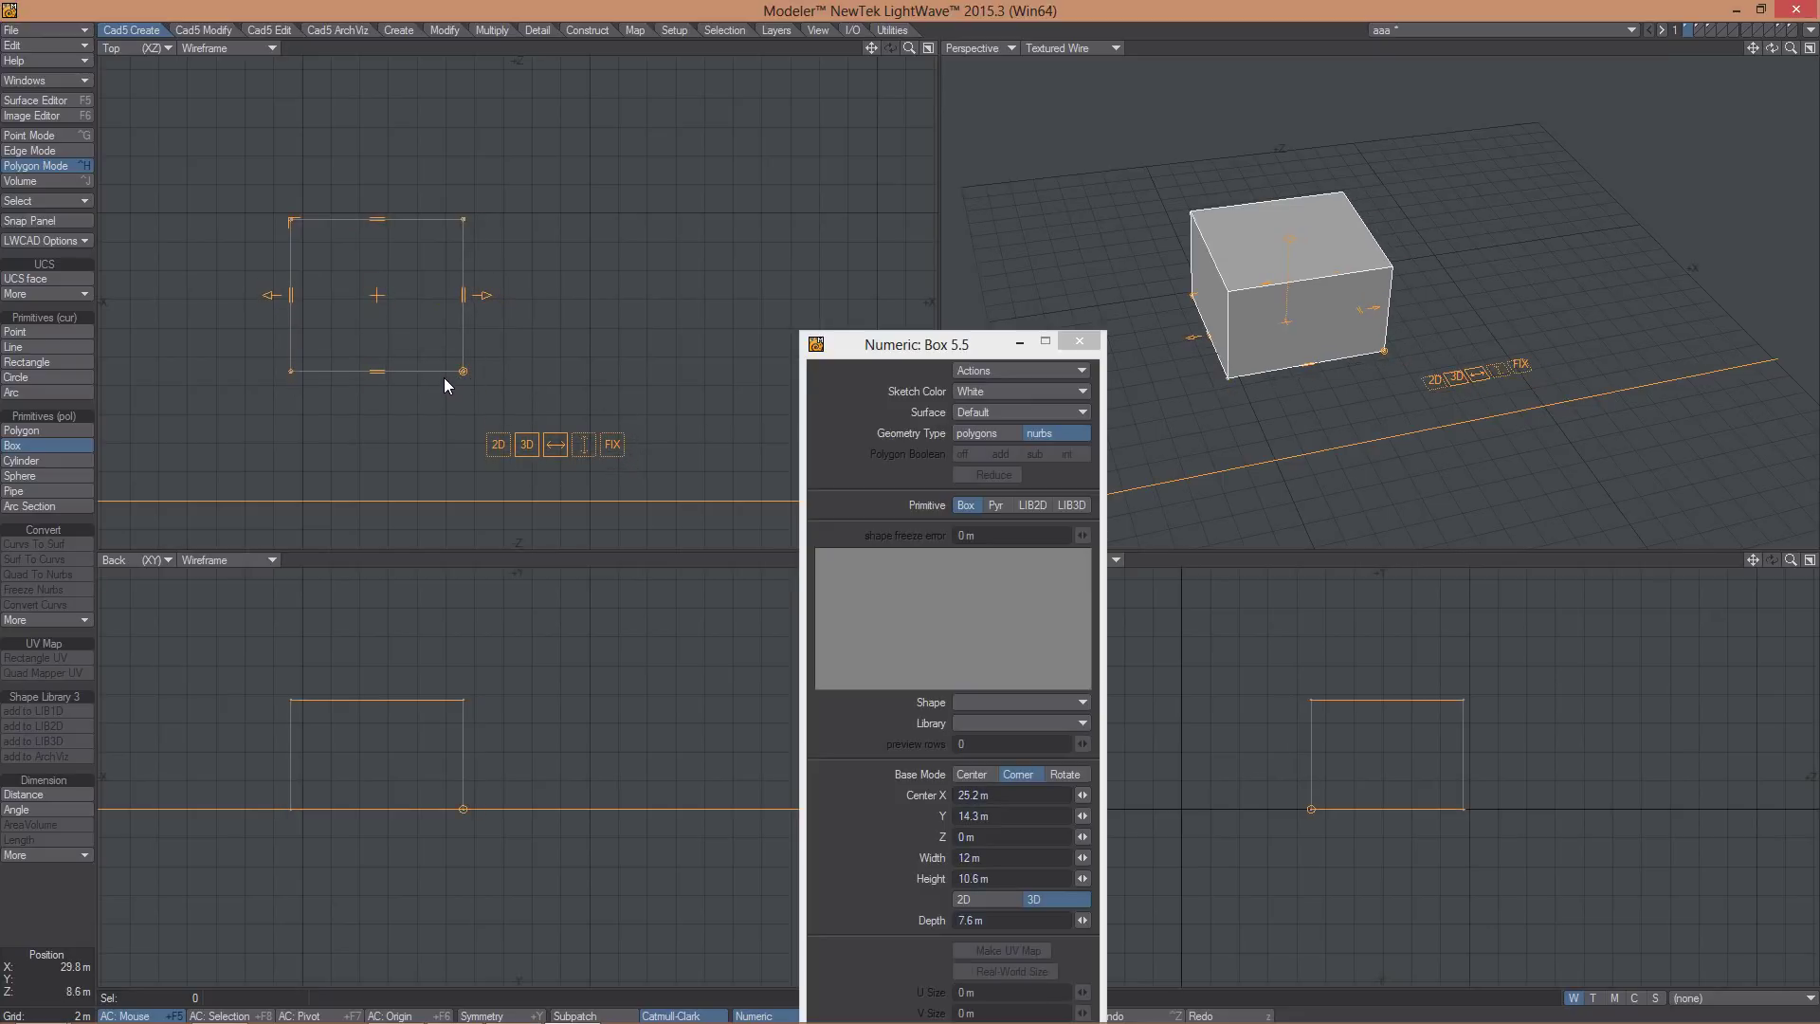
left_click(498, 446)
left_click(528, 445)
left_click(497, 445)
left_click(525, 446)
left_click(499, 446)
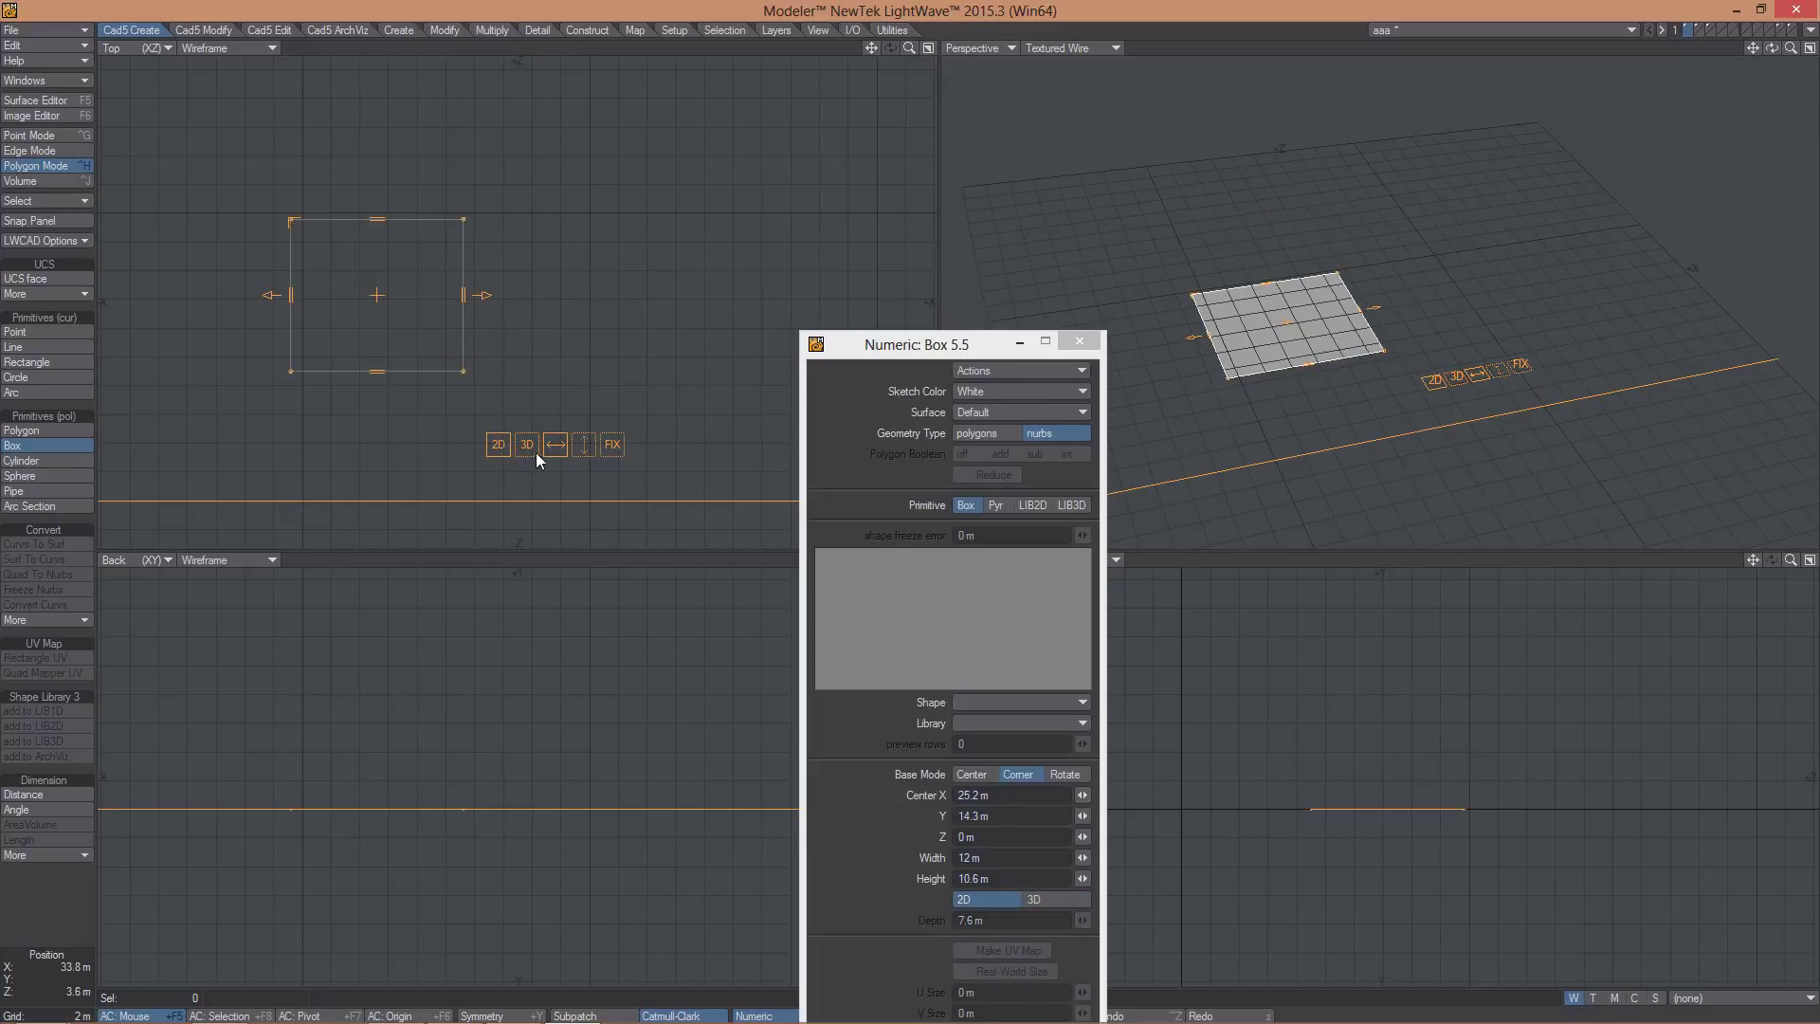
left_click(527, 446)
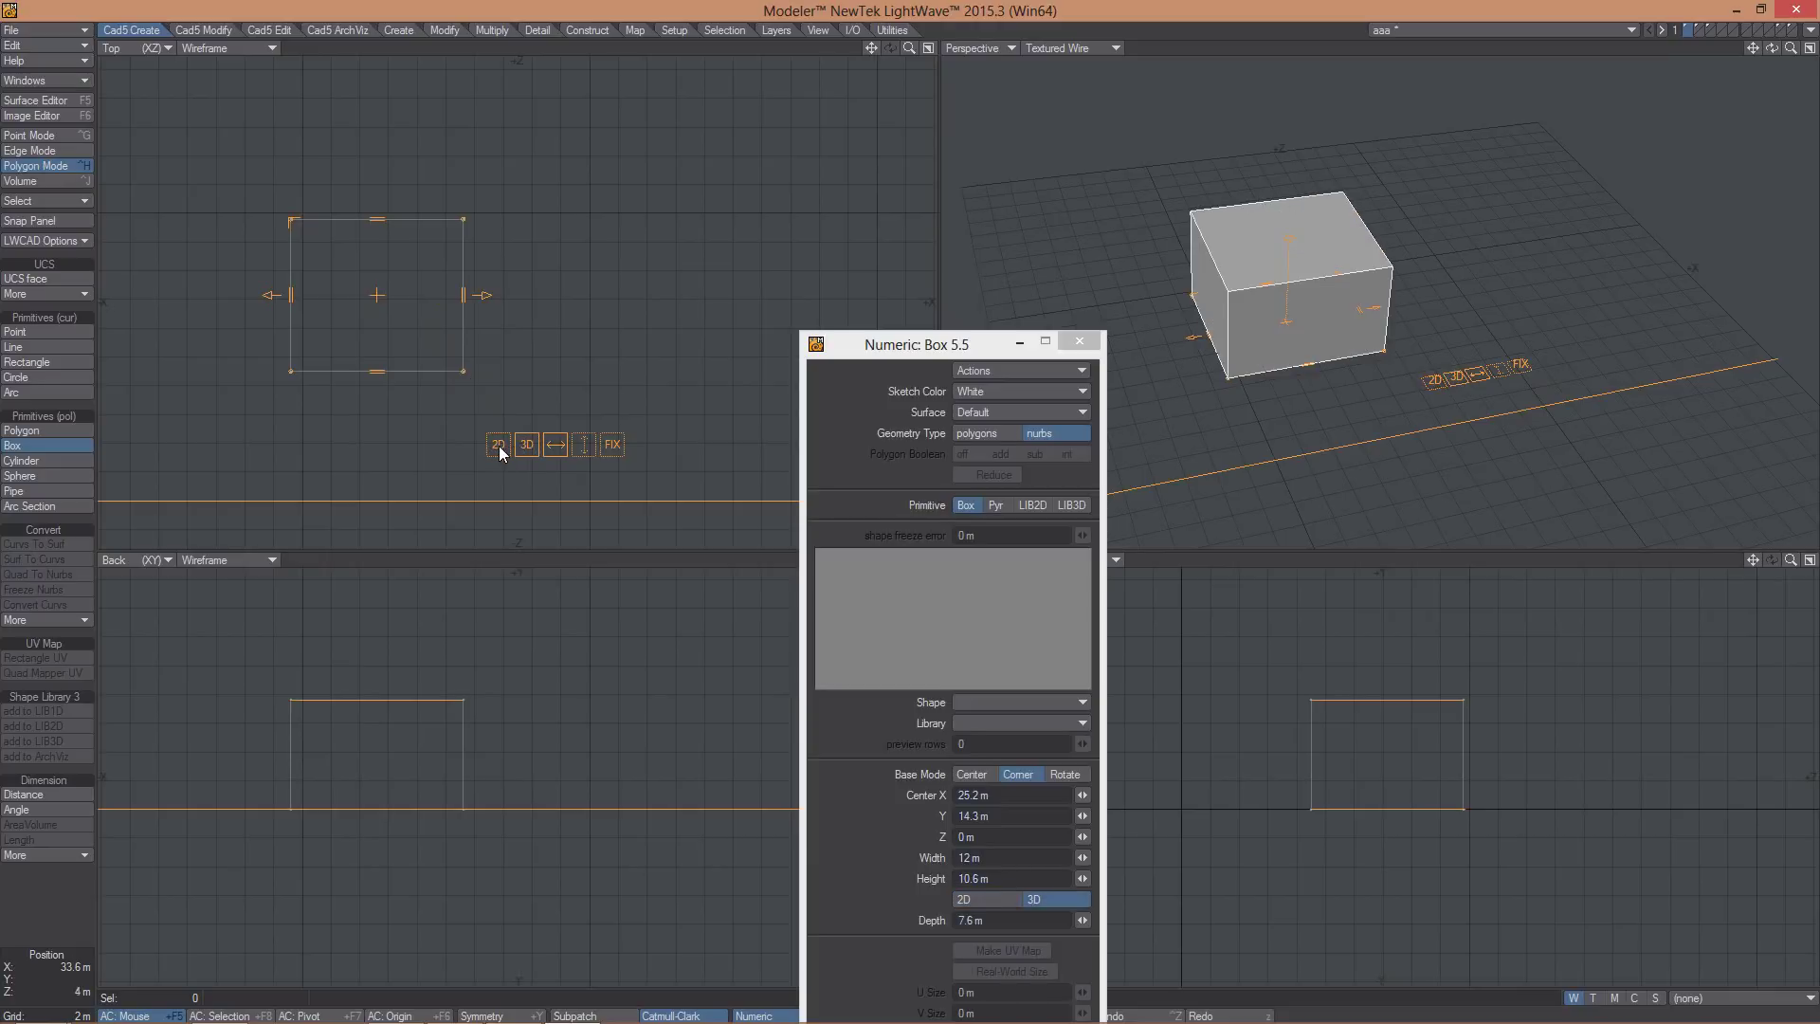
left_click(498, 445)
left_click(527, 445)
left_click(990, 900)
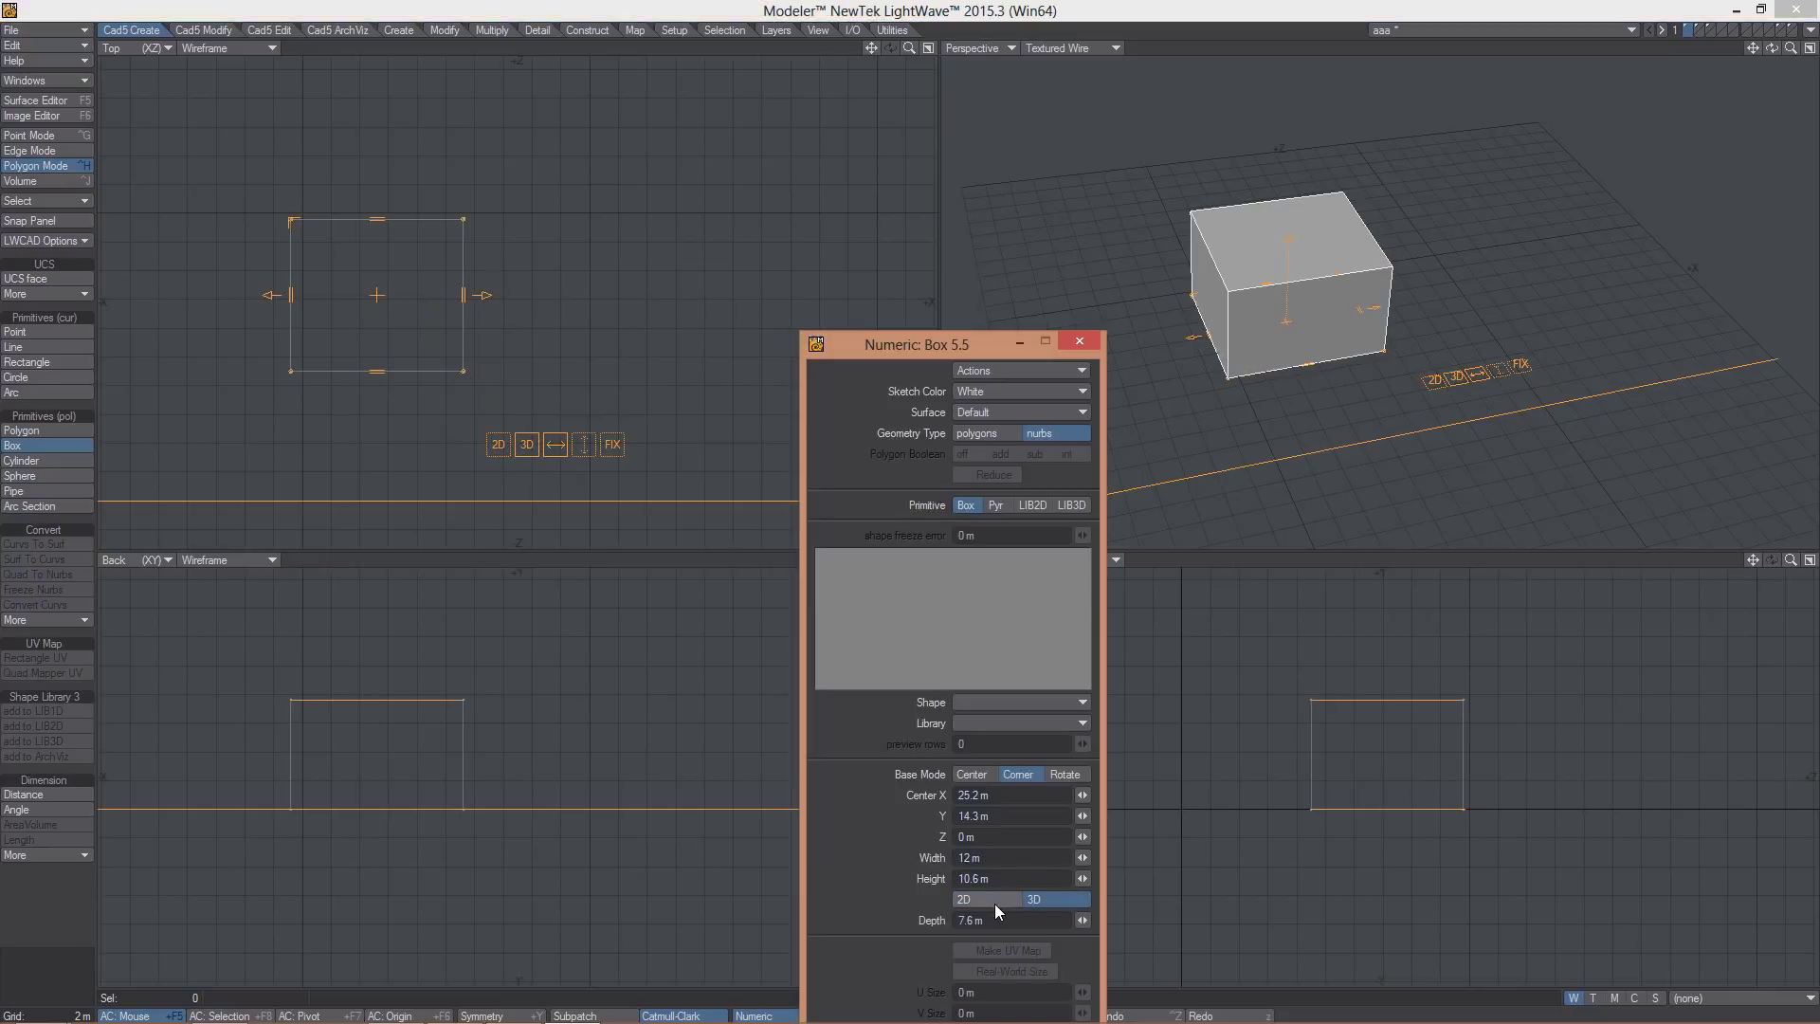
left_click(1042, 901)
left_click(317, 272)
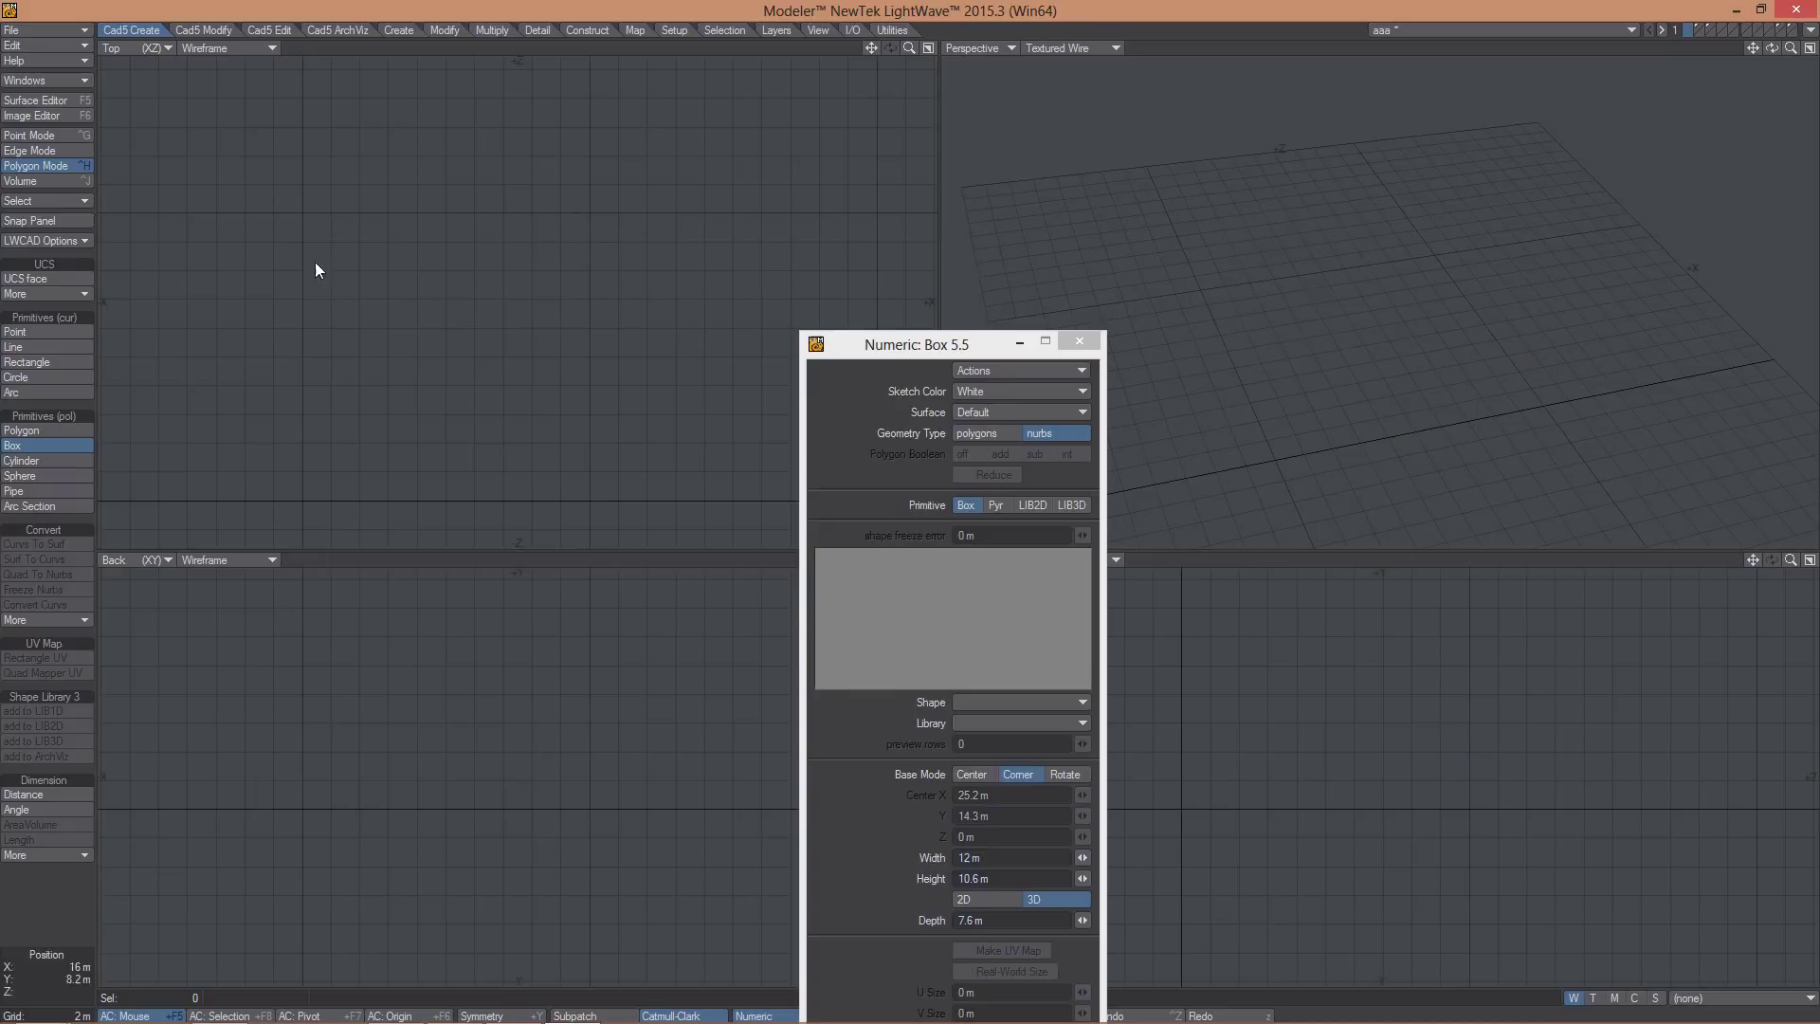
- Draw a two-point angled wall, toggle it flat and solid, raise it to 8 m, then undo it
left_click(337, 29)
left_click(31, 331)
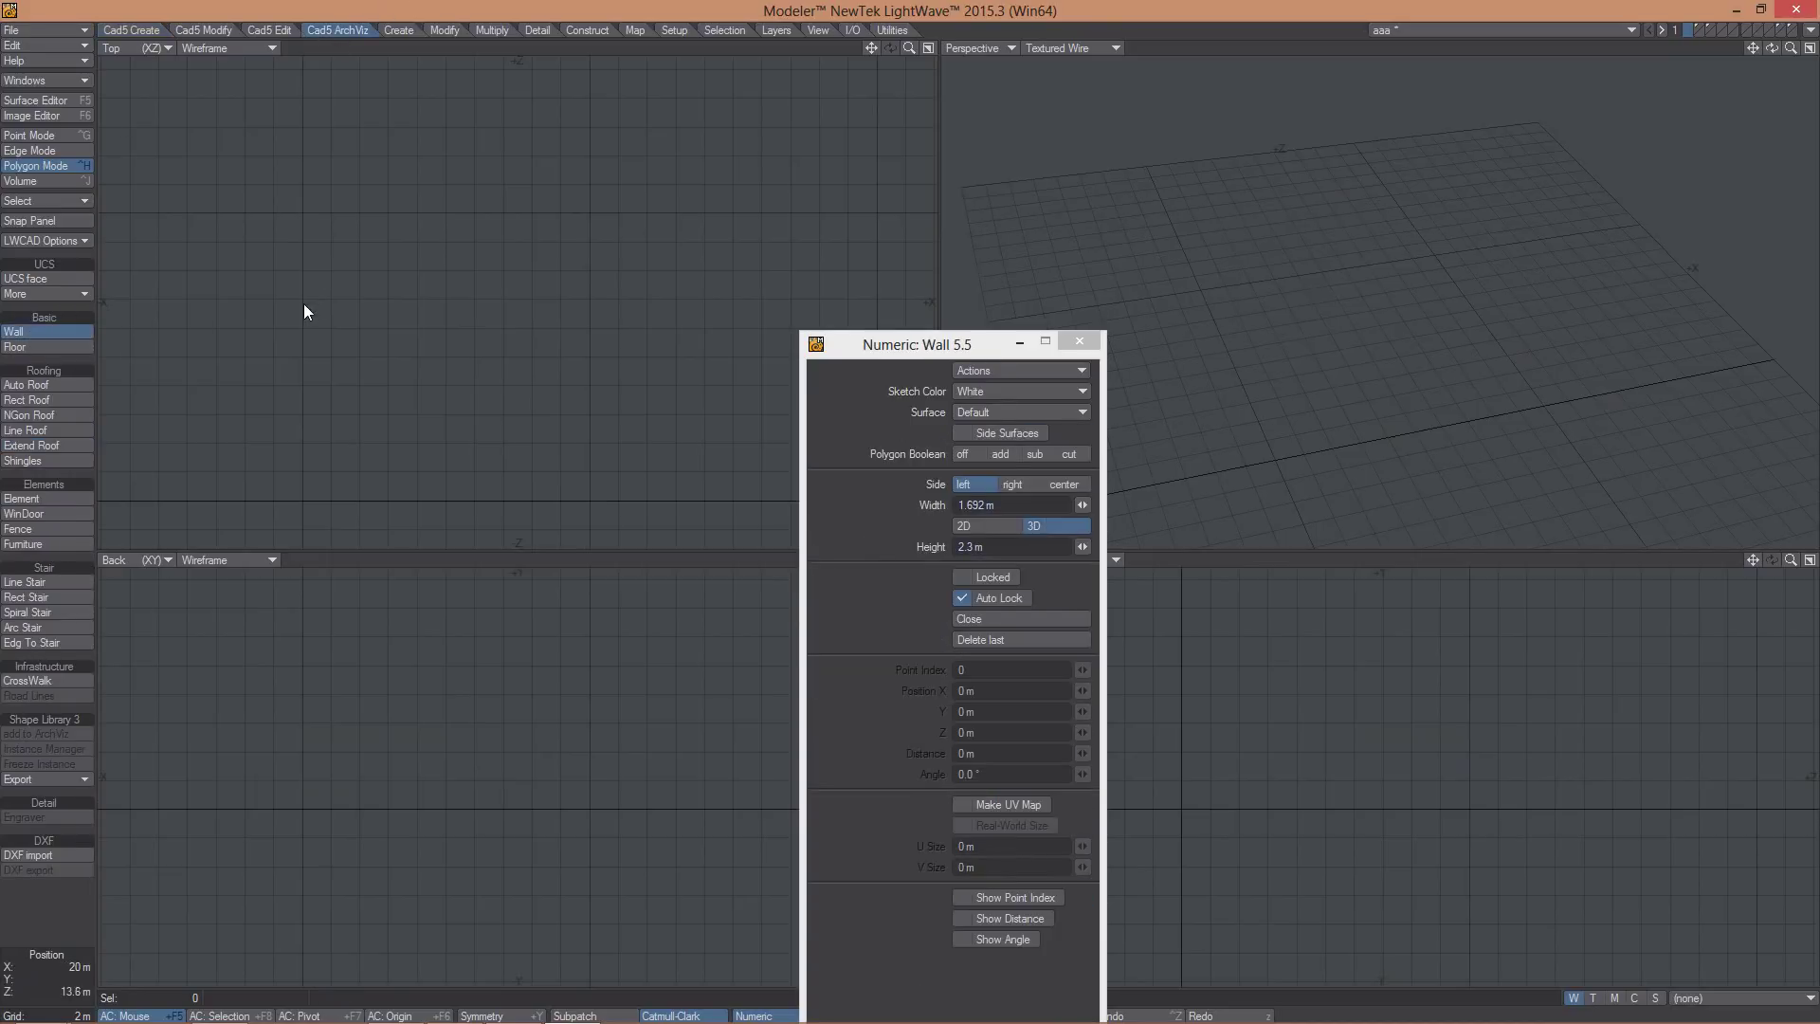
left_click(423, 374)
left_click(459, 213)
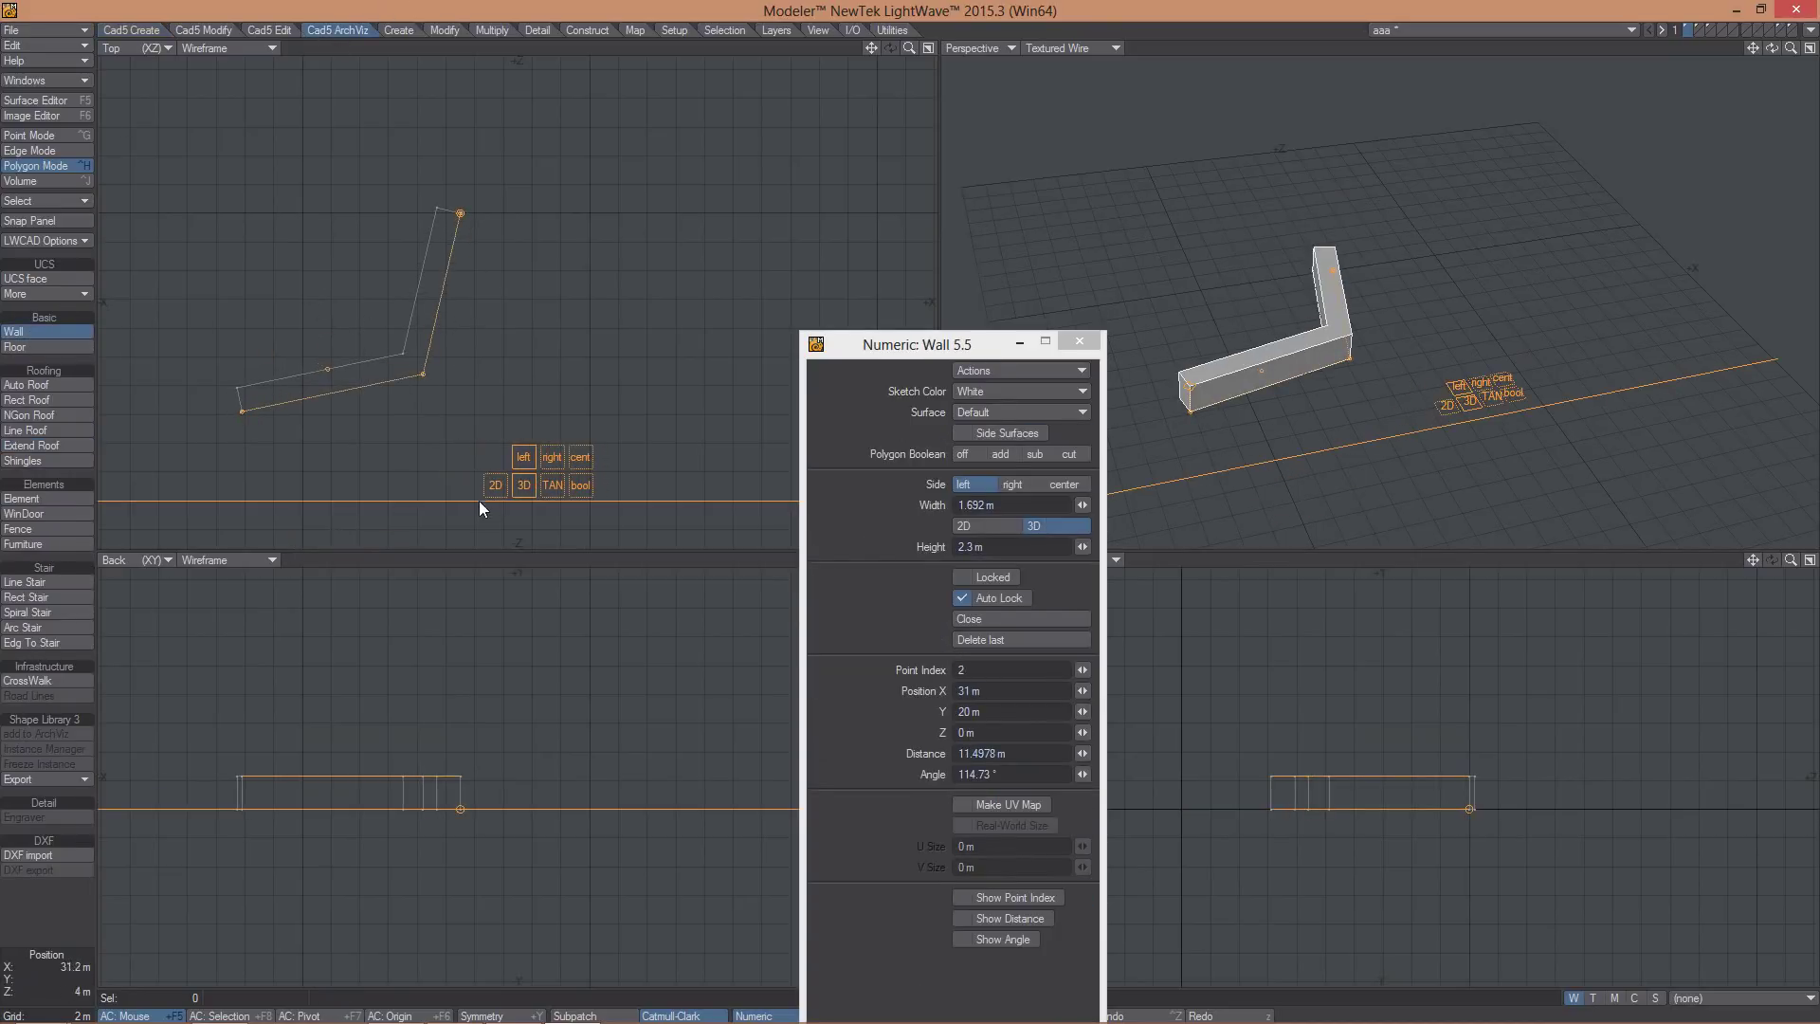
left_click(494, 486)
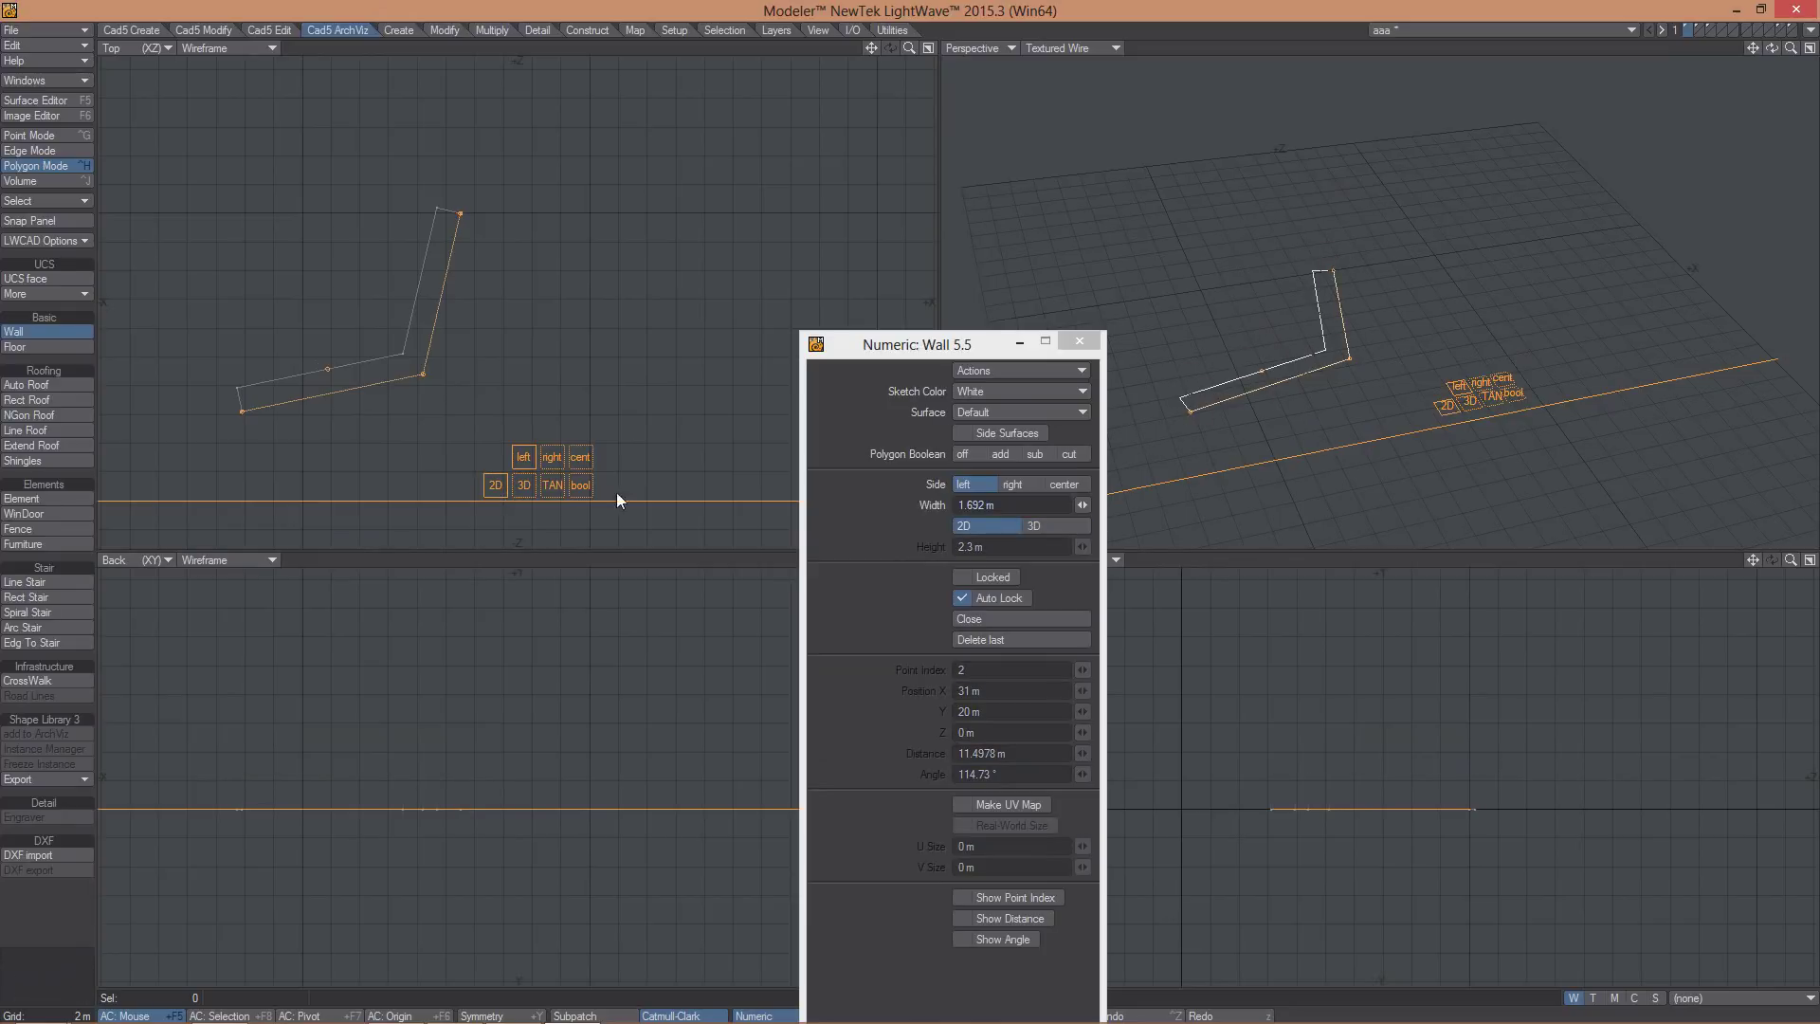
left_click(522, 486)
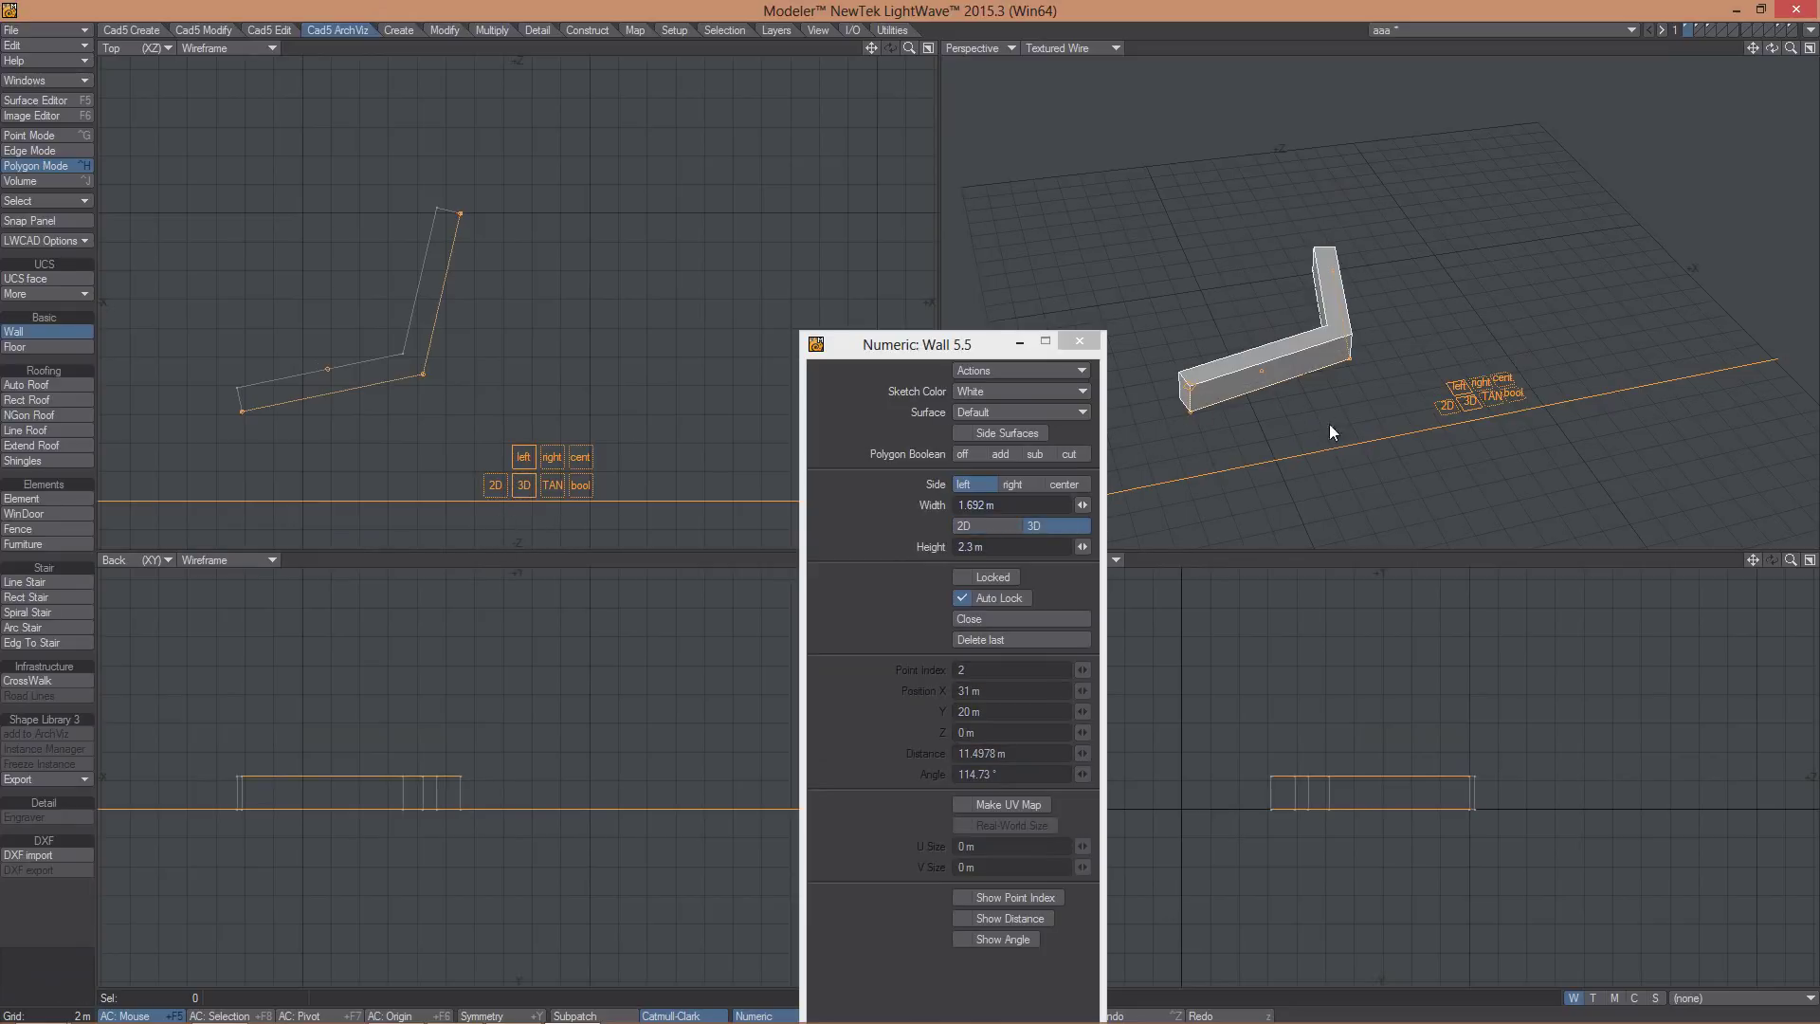
left_click_drag(380, 742, 443, 583)
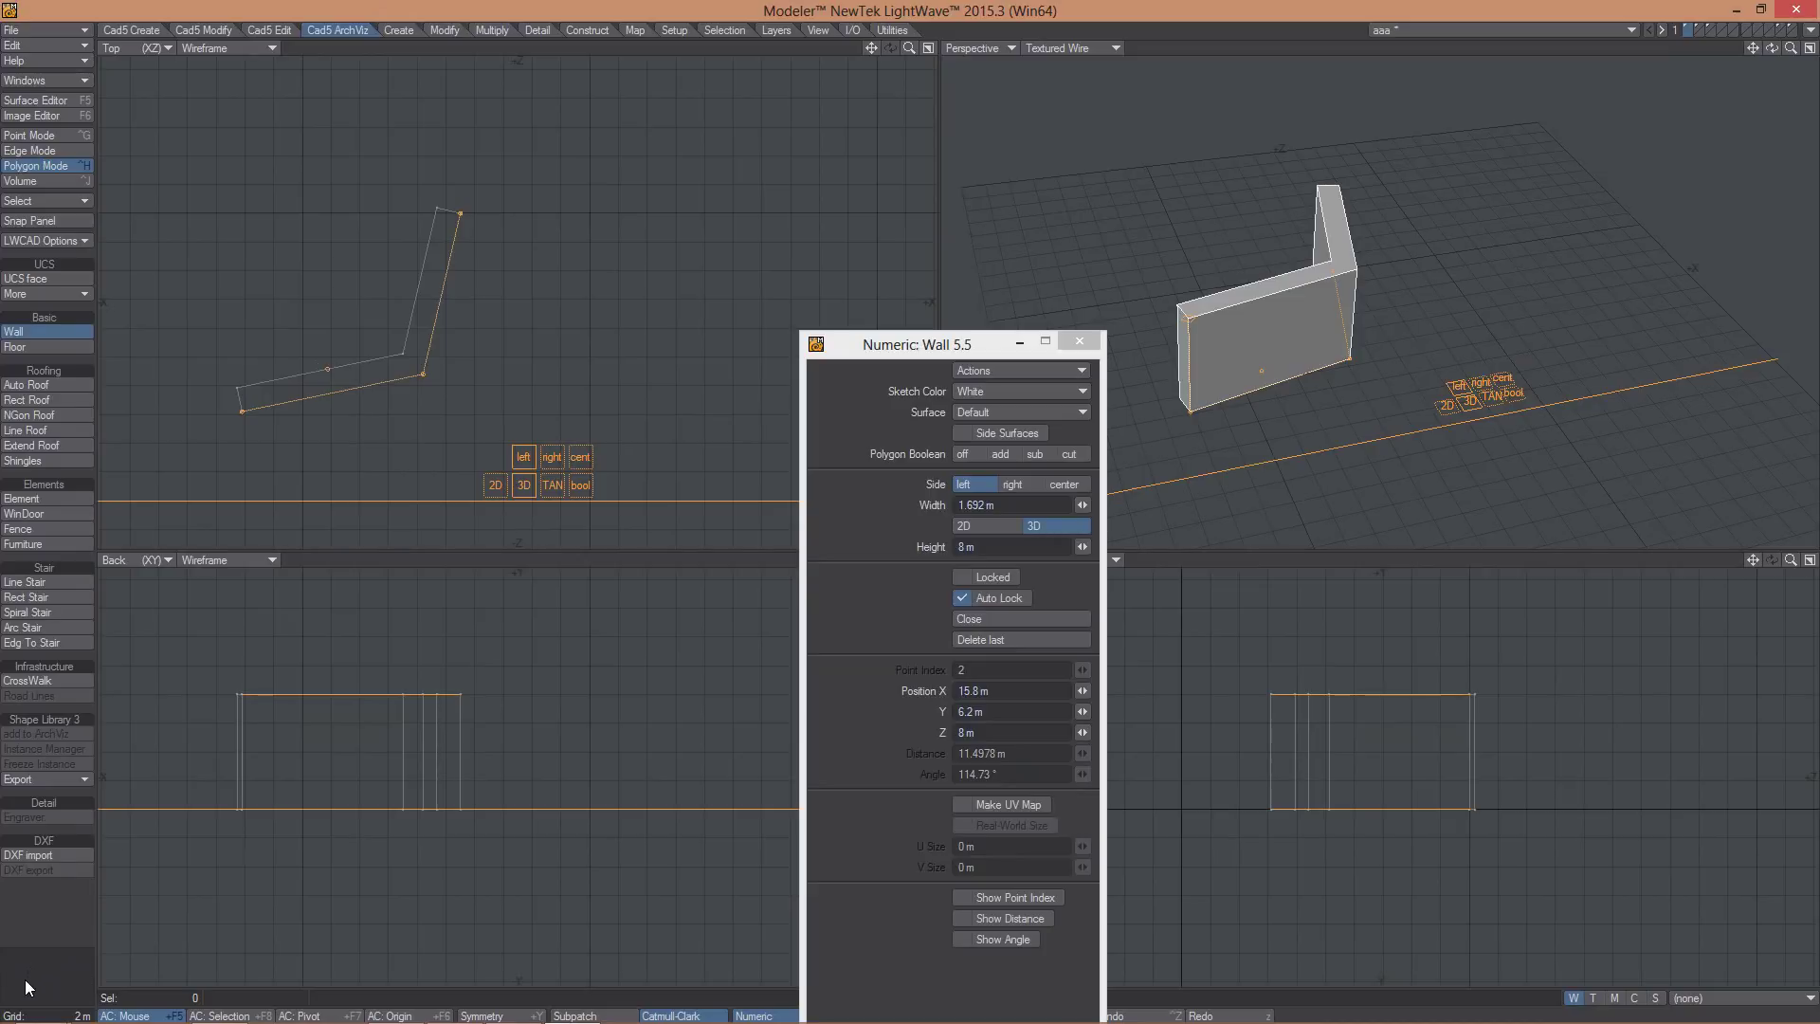
key("ctrl+z")
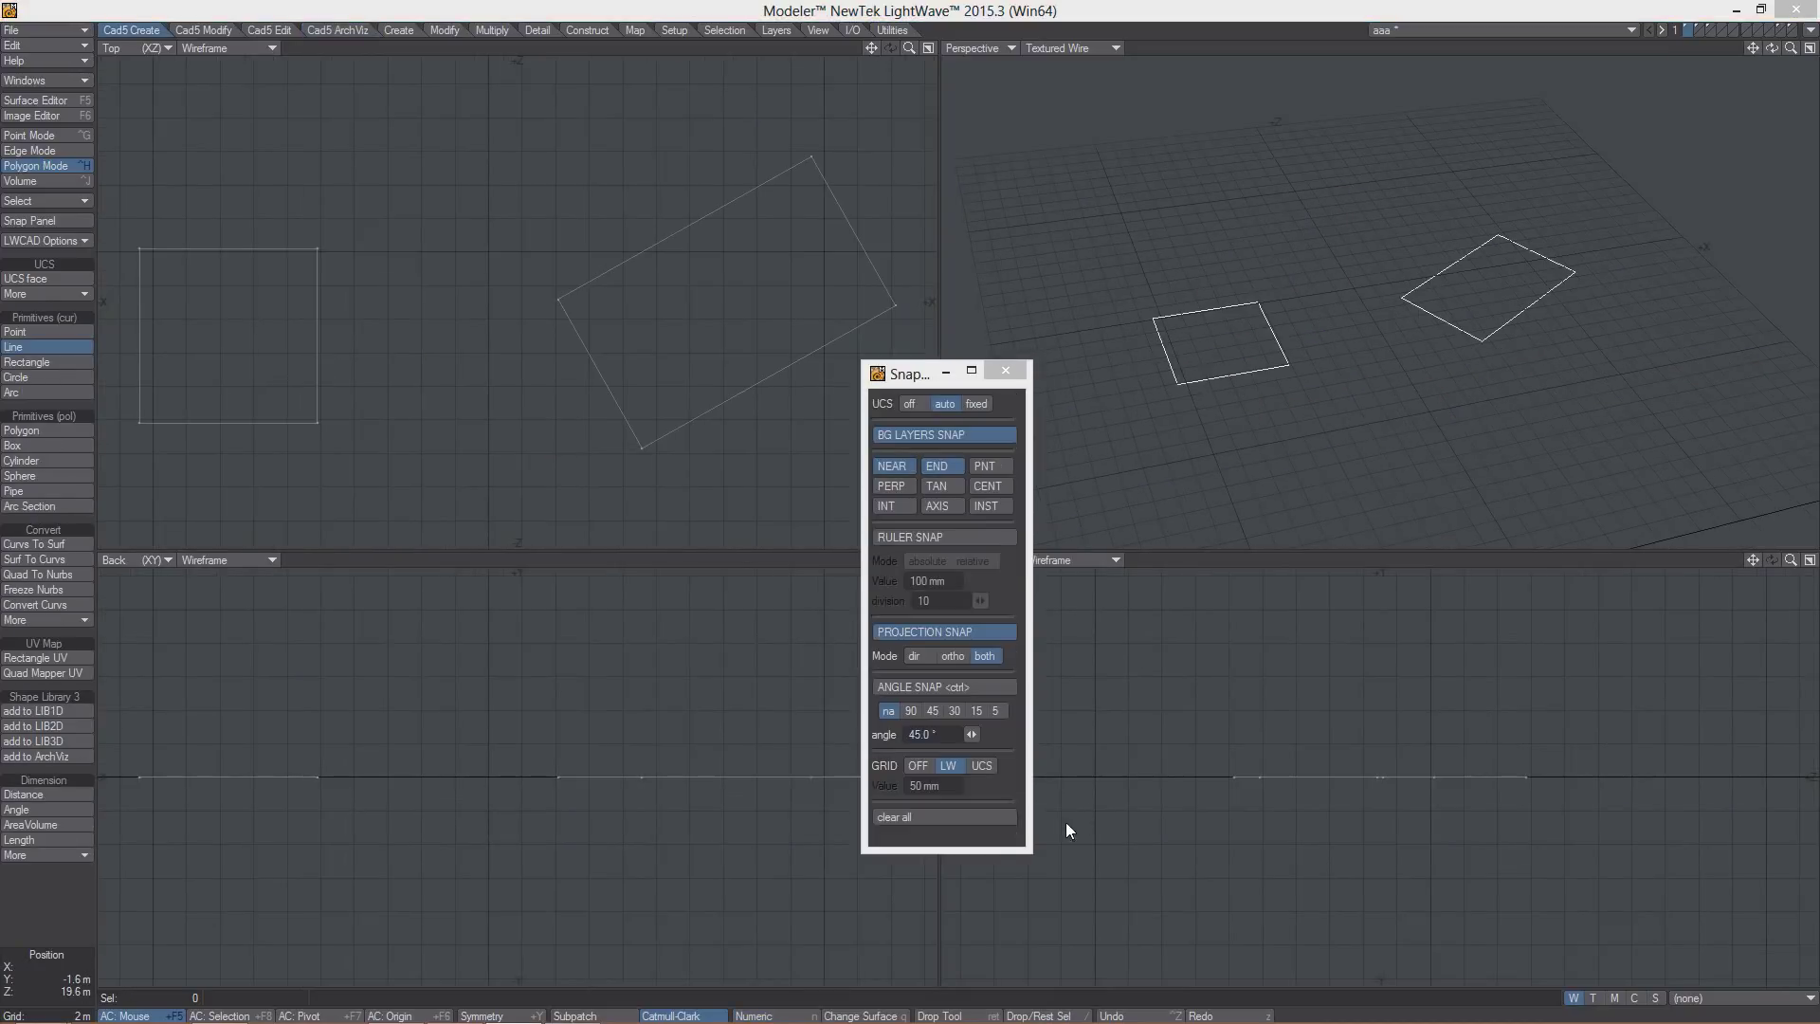
- Draw a line ending on the projected snap point of the guide line
left_click(529, 115)
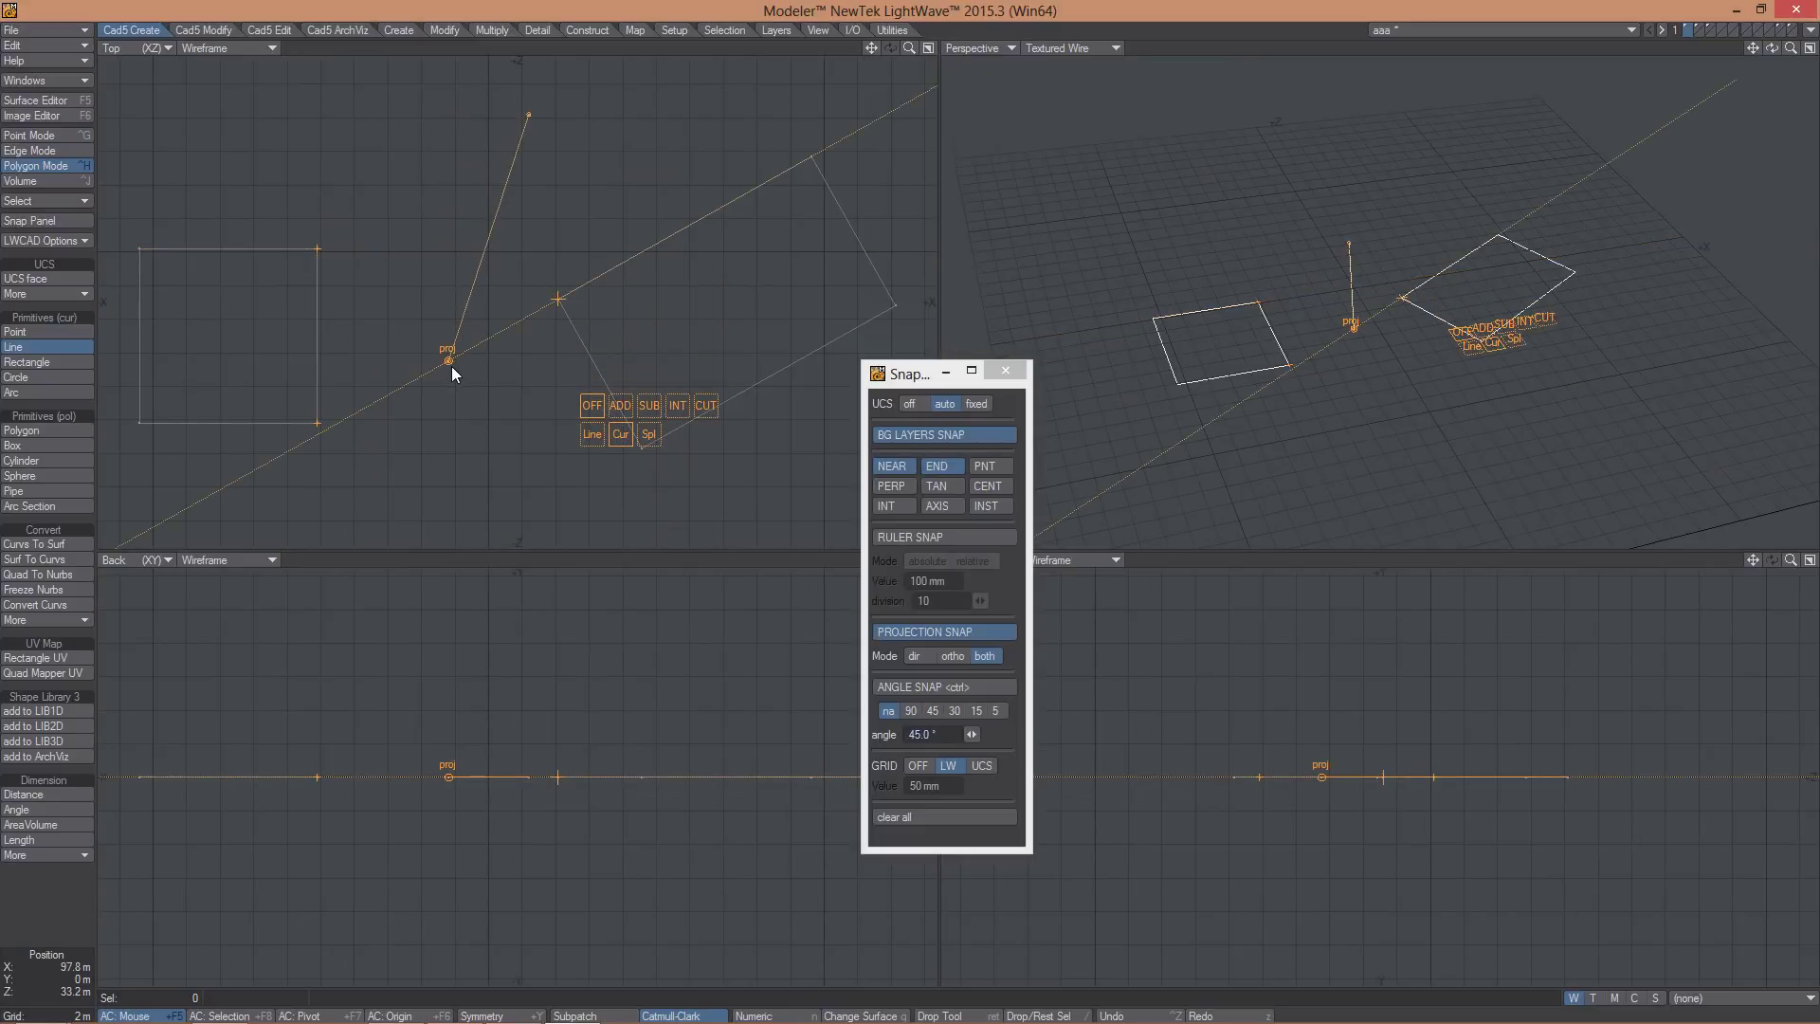
left_click(450, 361)
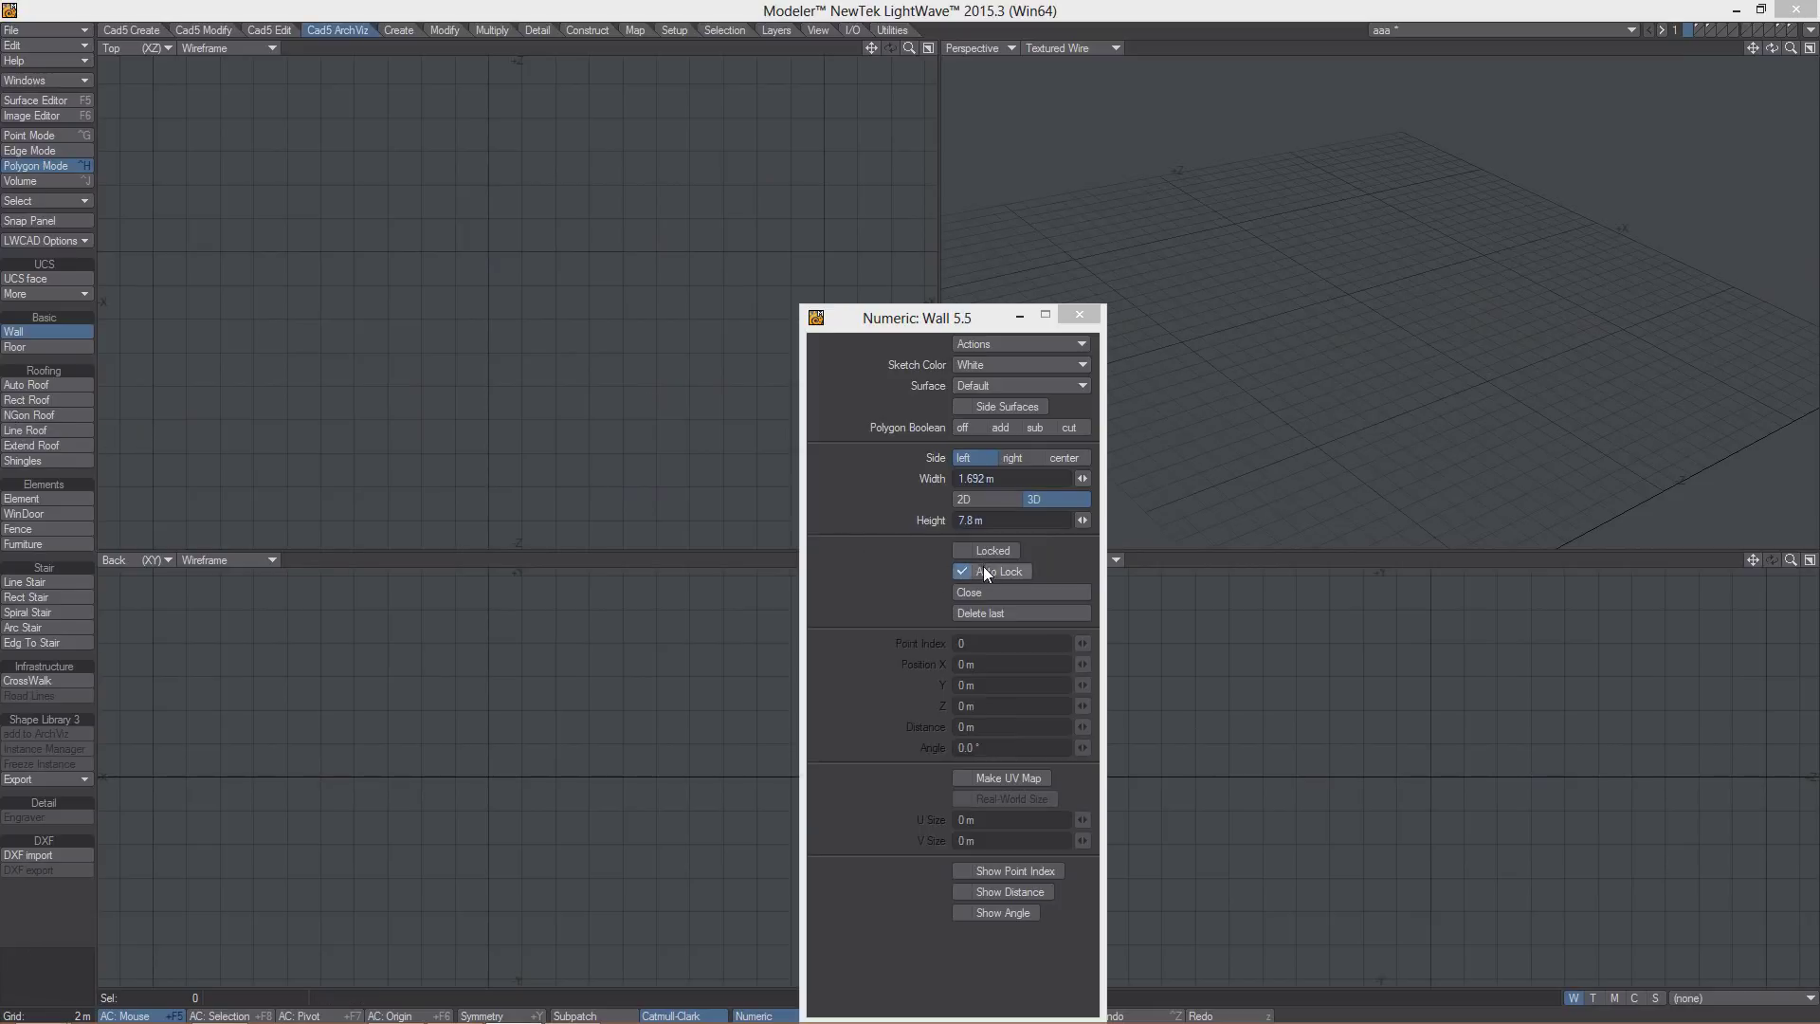
- Draw a five-cornered wall run in Top view and adjust its starting corner
left_click_drag(290, 349, 468, 479)
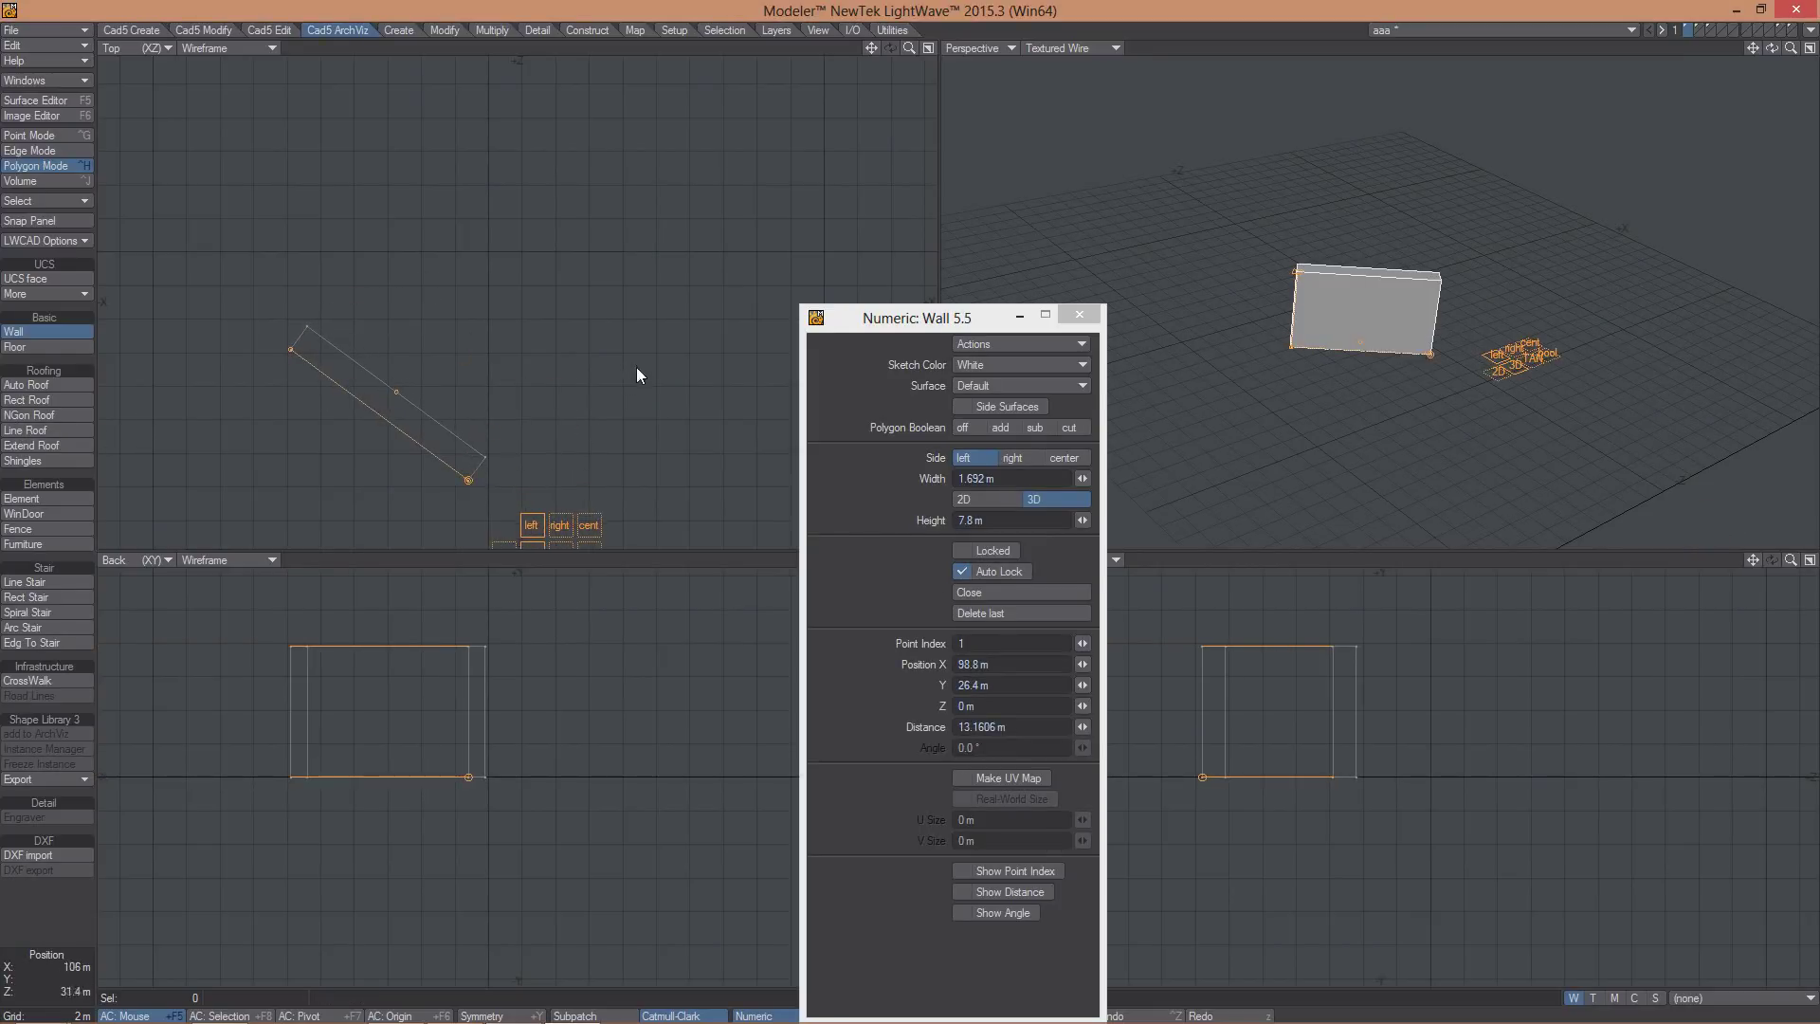
left_click_drag(637, 375, 676, 375)
left_click_drag(604, 155, 348, 104)
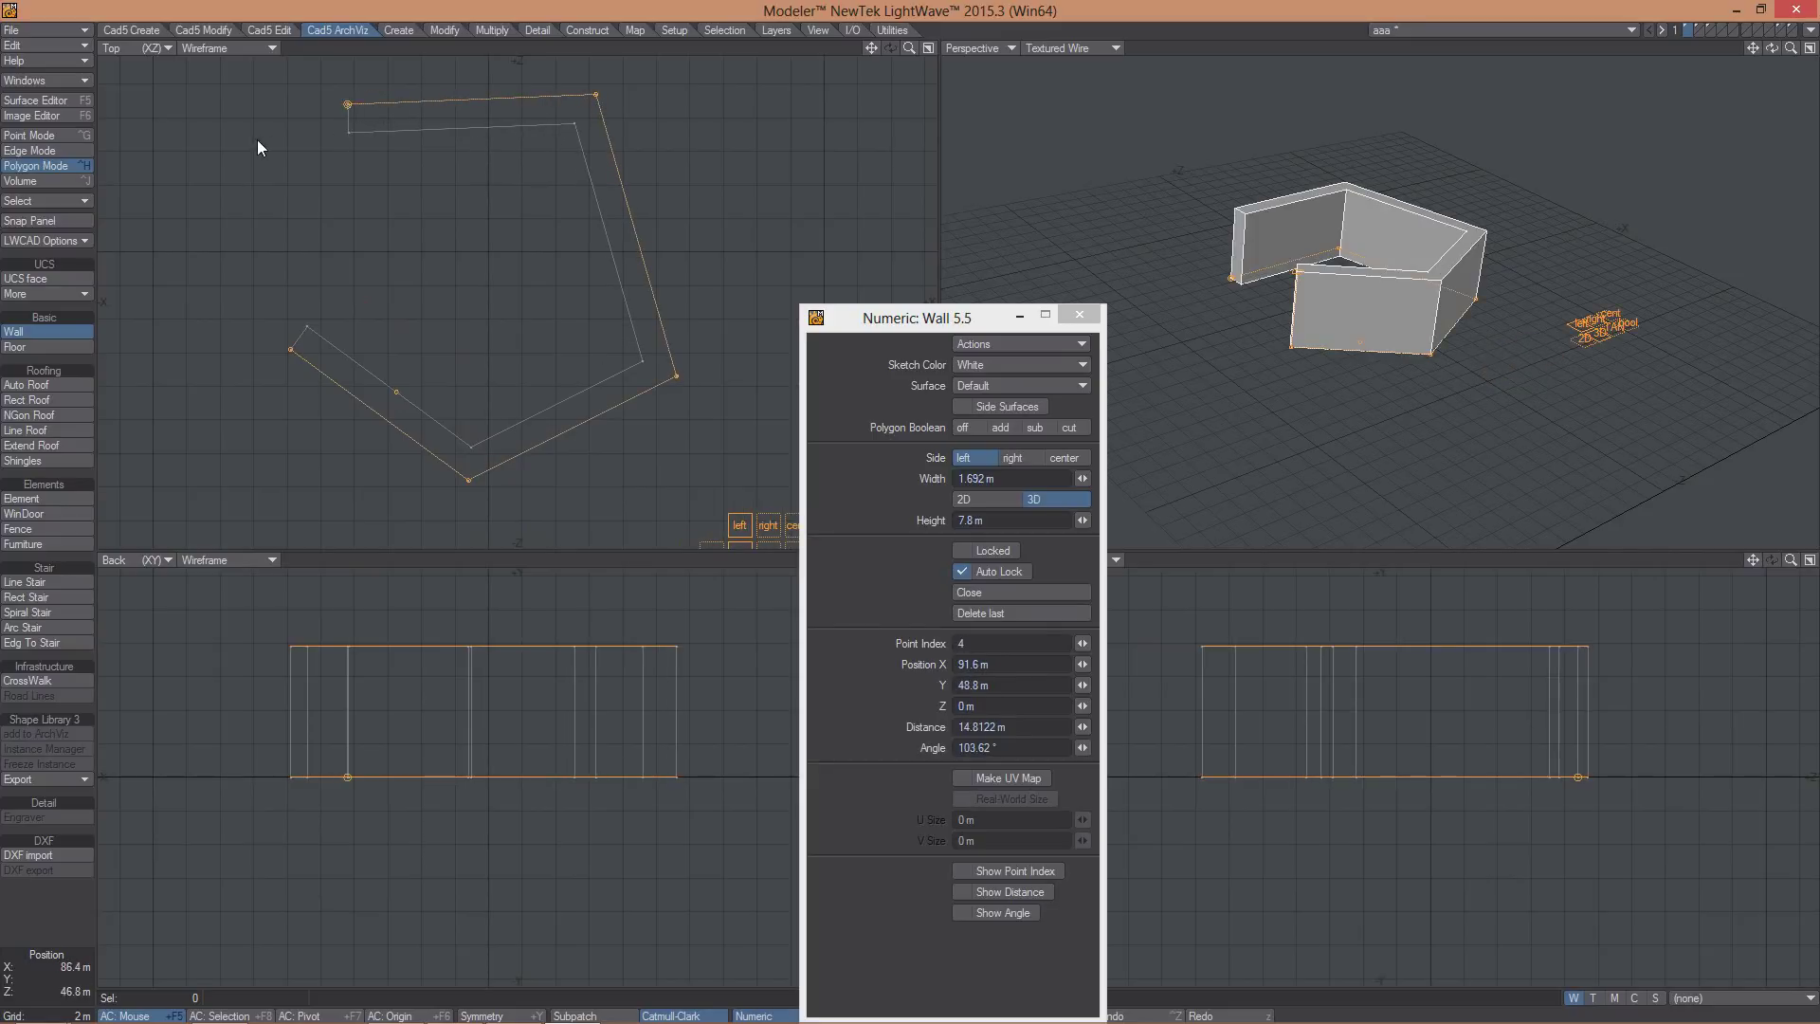
left_click_drag(284, 199, 291, 350)
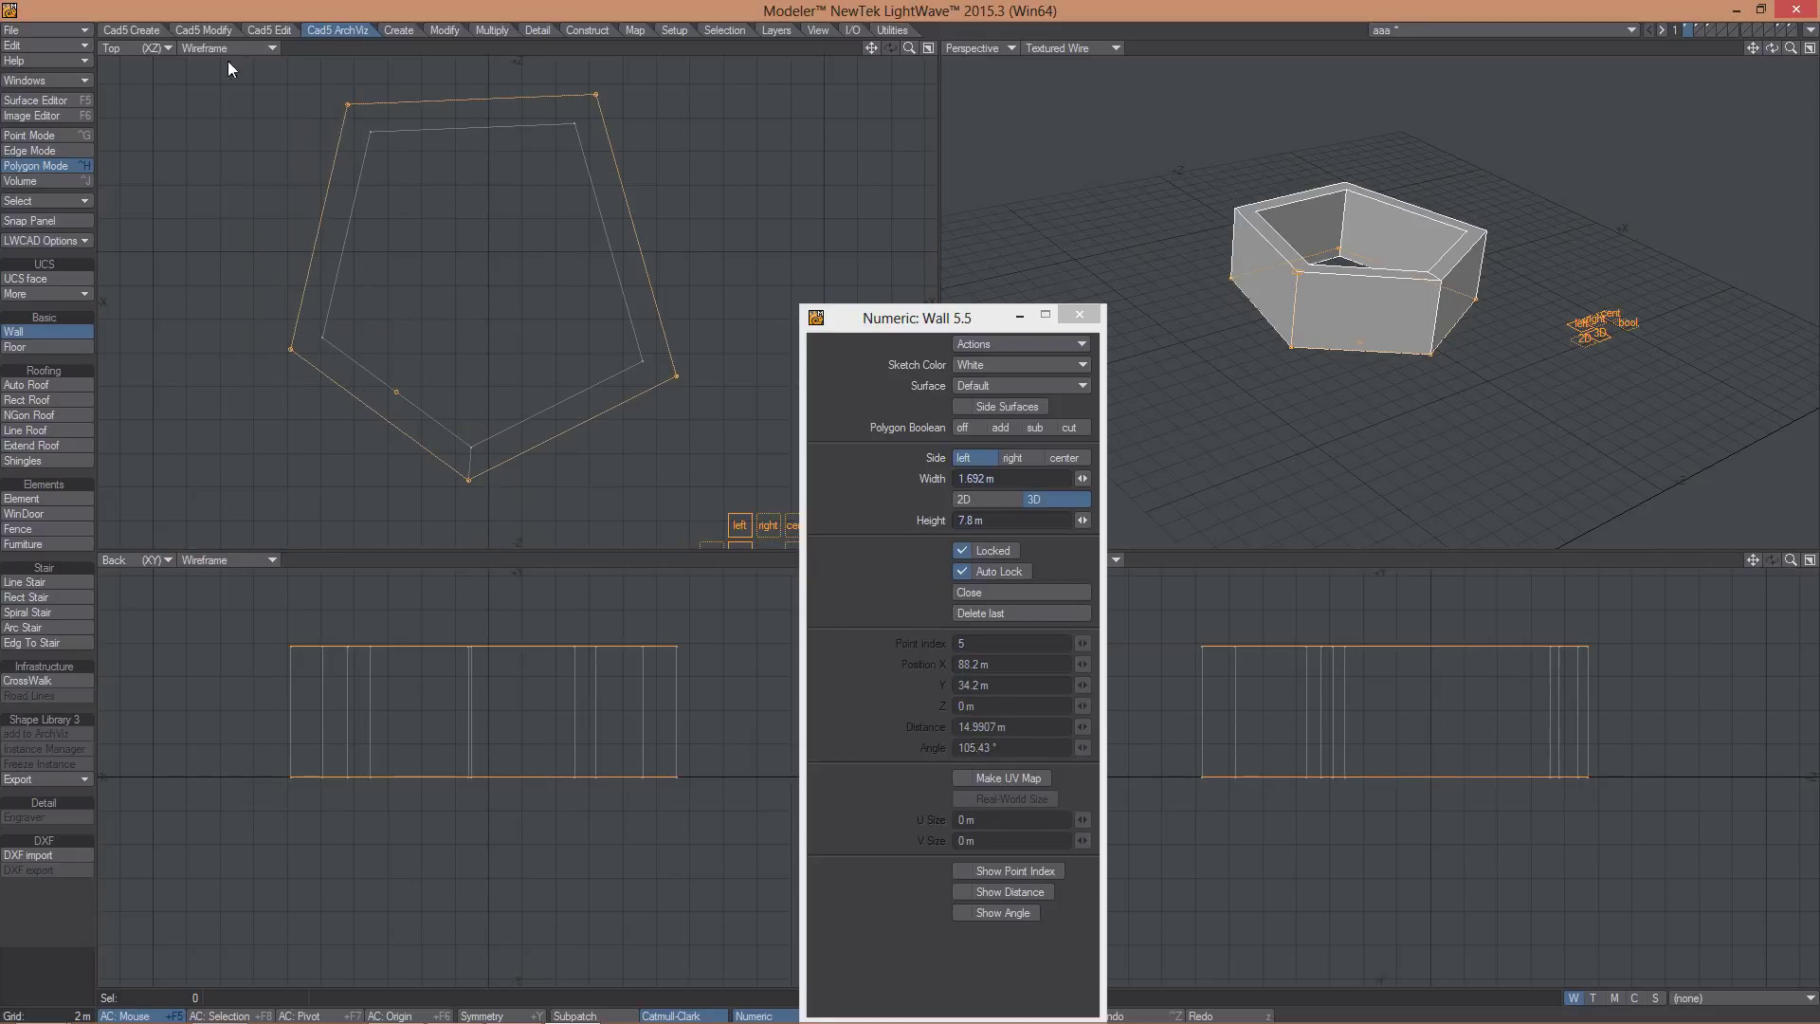
mouse_move(292, 350)
left_mouse_down()
mouse_move(252, 334)
mouse_move(283, 332)
left_mouse_up()
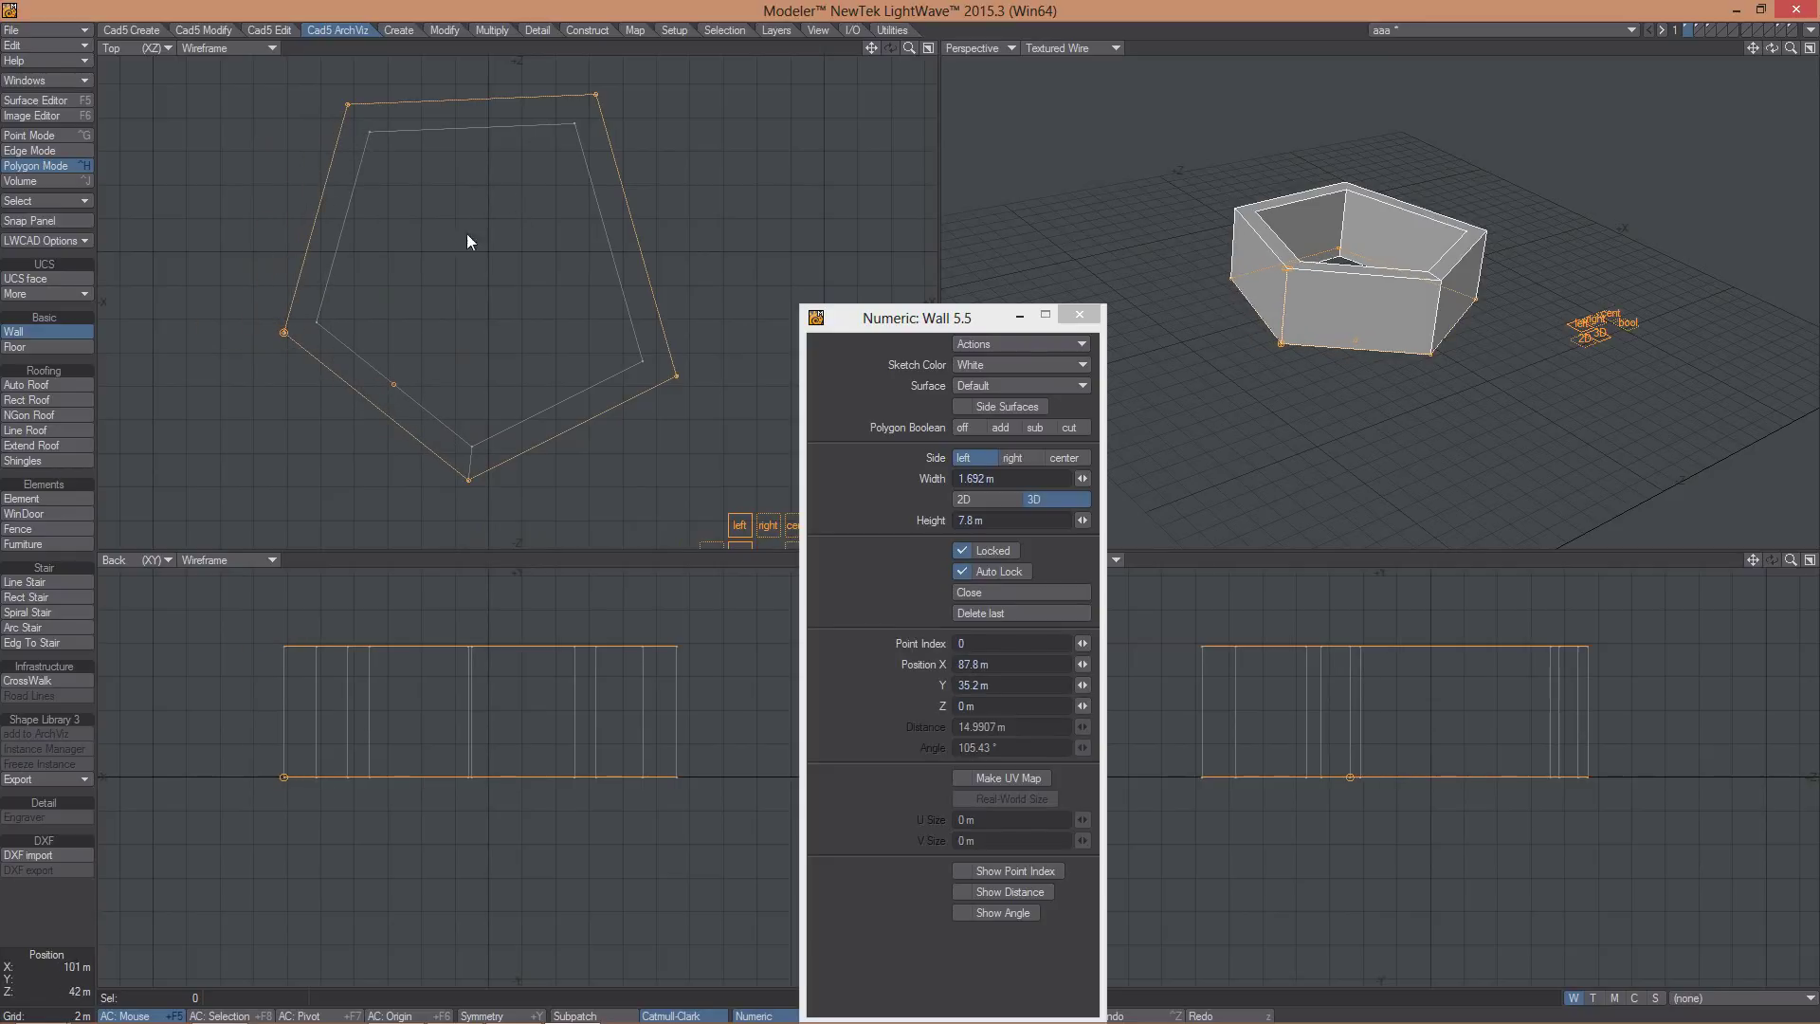
- Delete the last segment, add a new end corner, turn off Auto Lock, close at the first corner, set height 9.8 m
left_click(1002, 613)
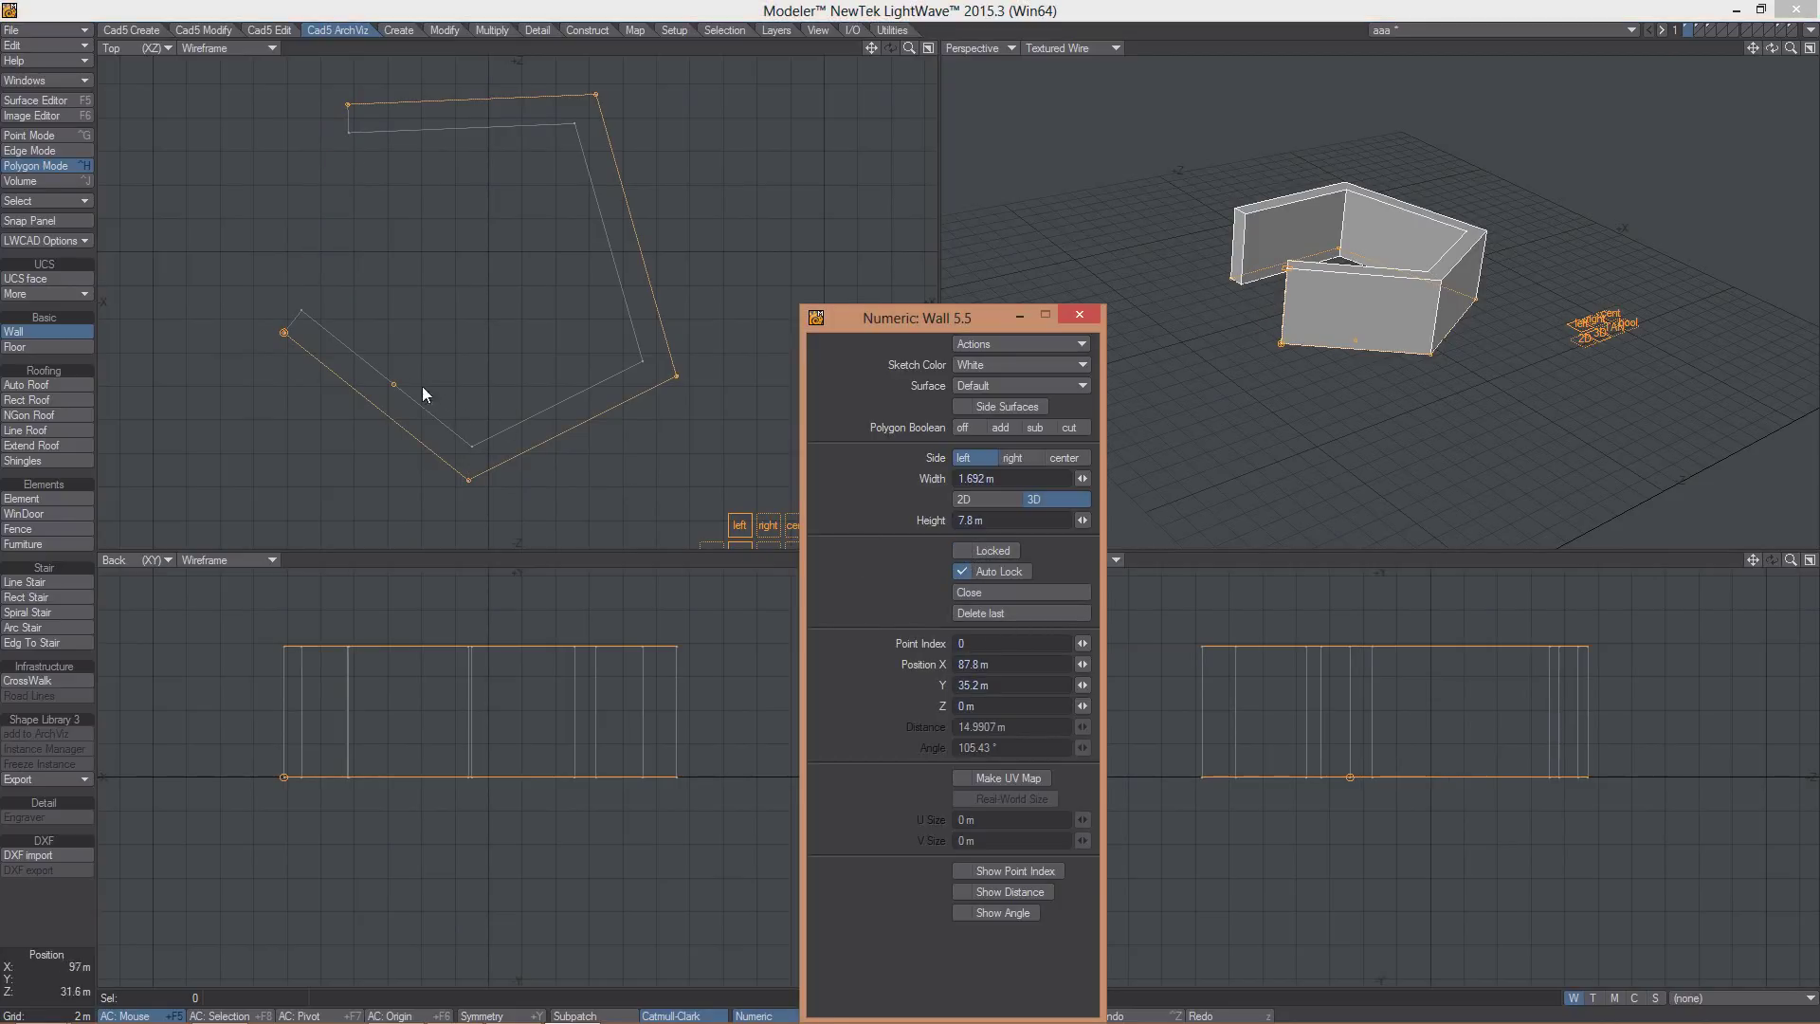
left_click_drag(269, 178, 237, 308)
left_click(987, 572)
left_click(237, 308)
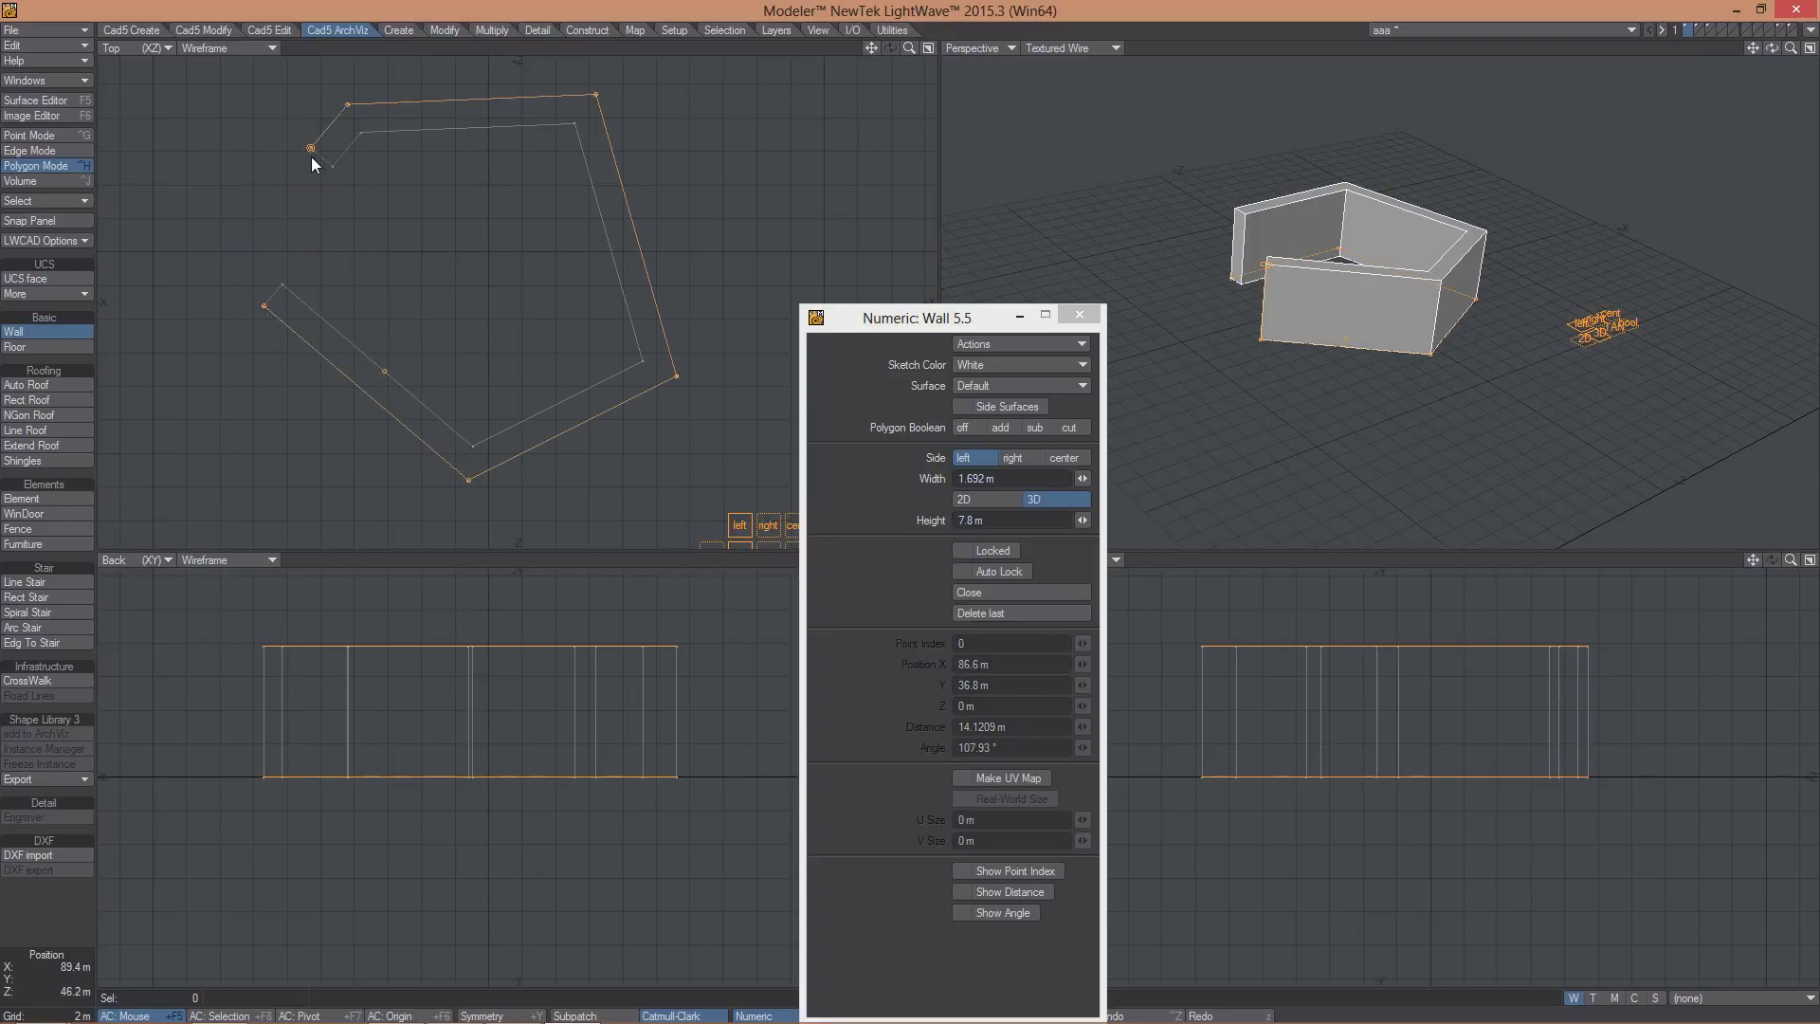
left_click_drag(312, 158, 264, 332)
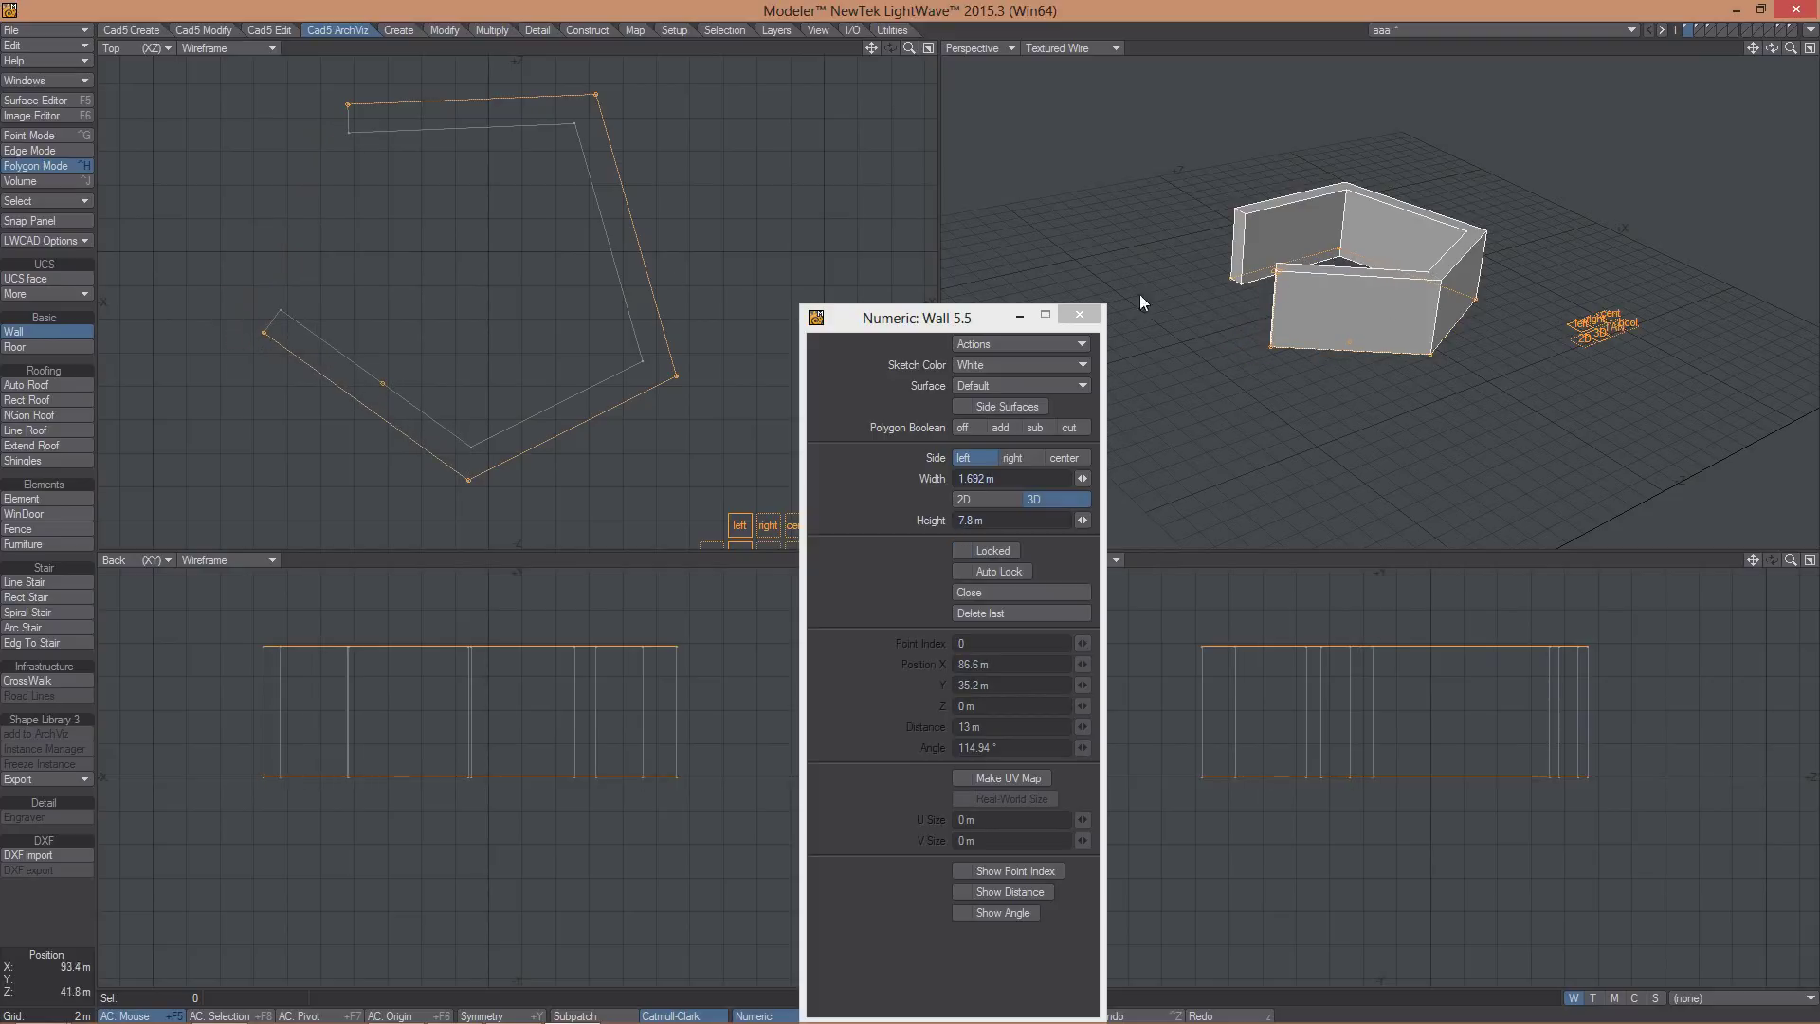
left_click(964, 427)
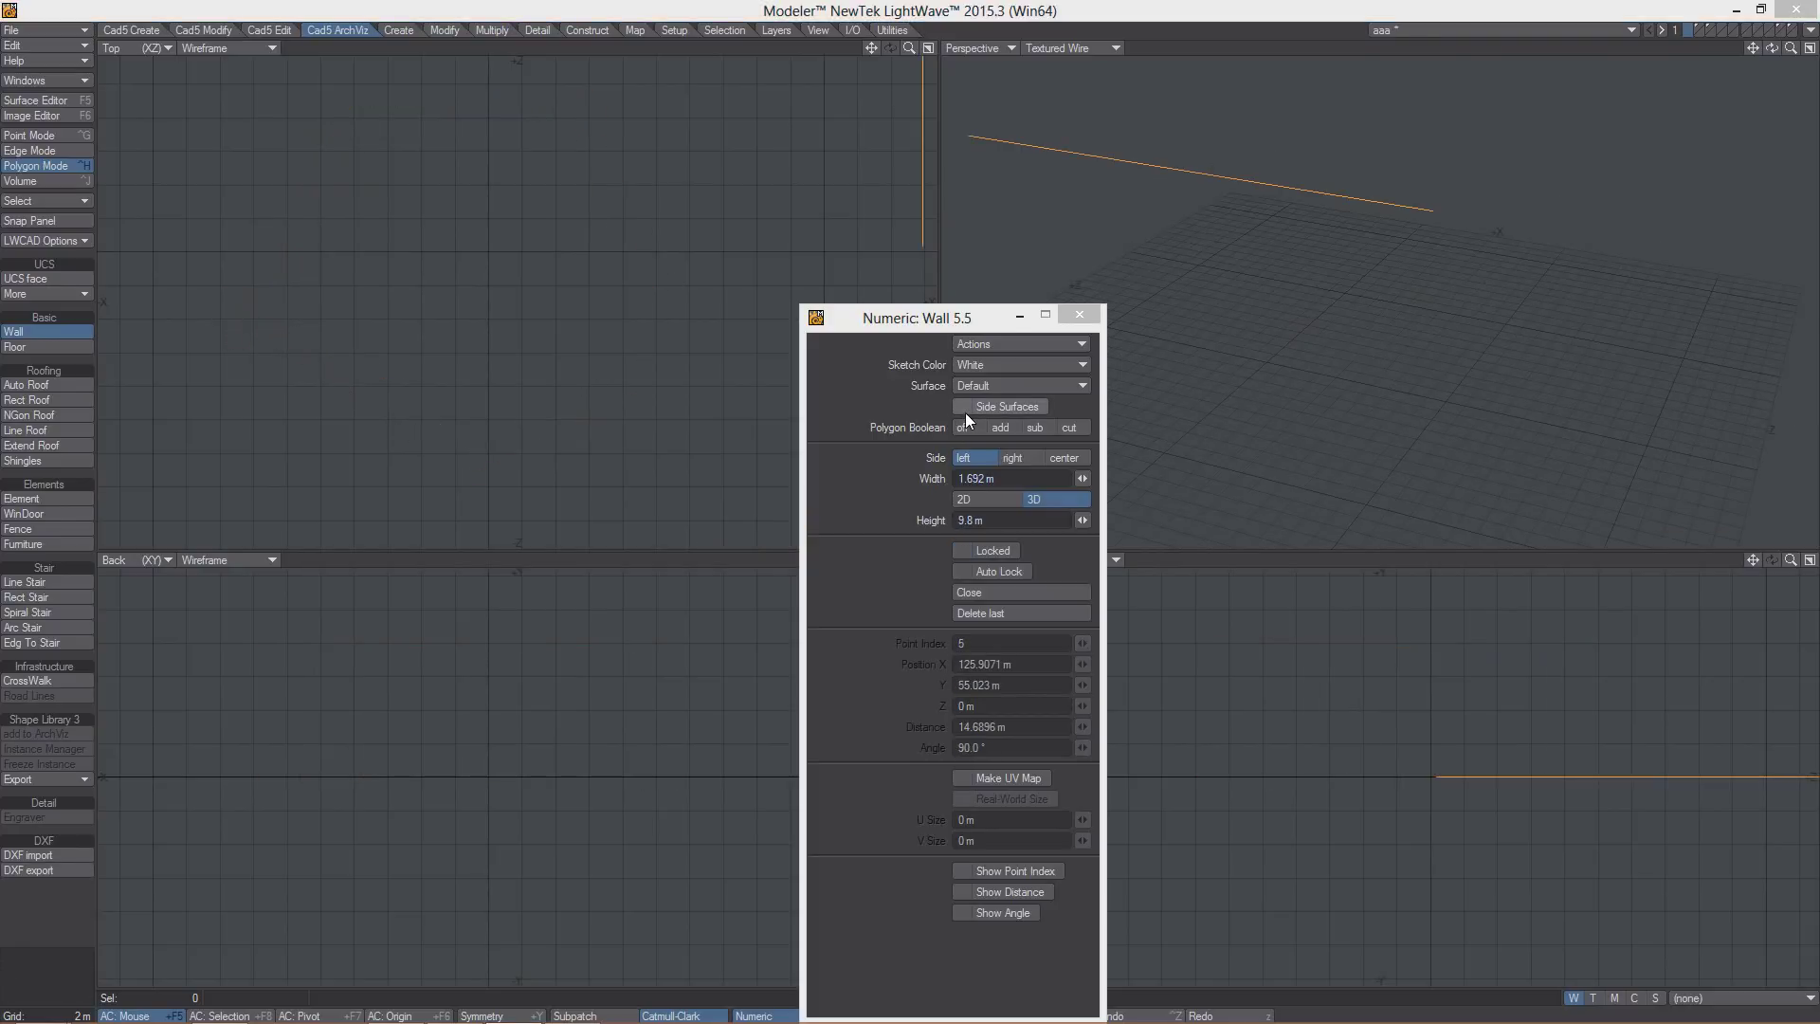
- Draw a new zigzag wall with several corners in Top view
left_click_drag(316, 348, 218, 423)
left_click(396, 427)
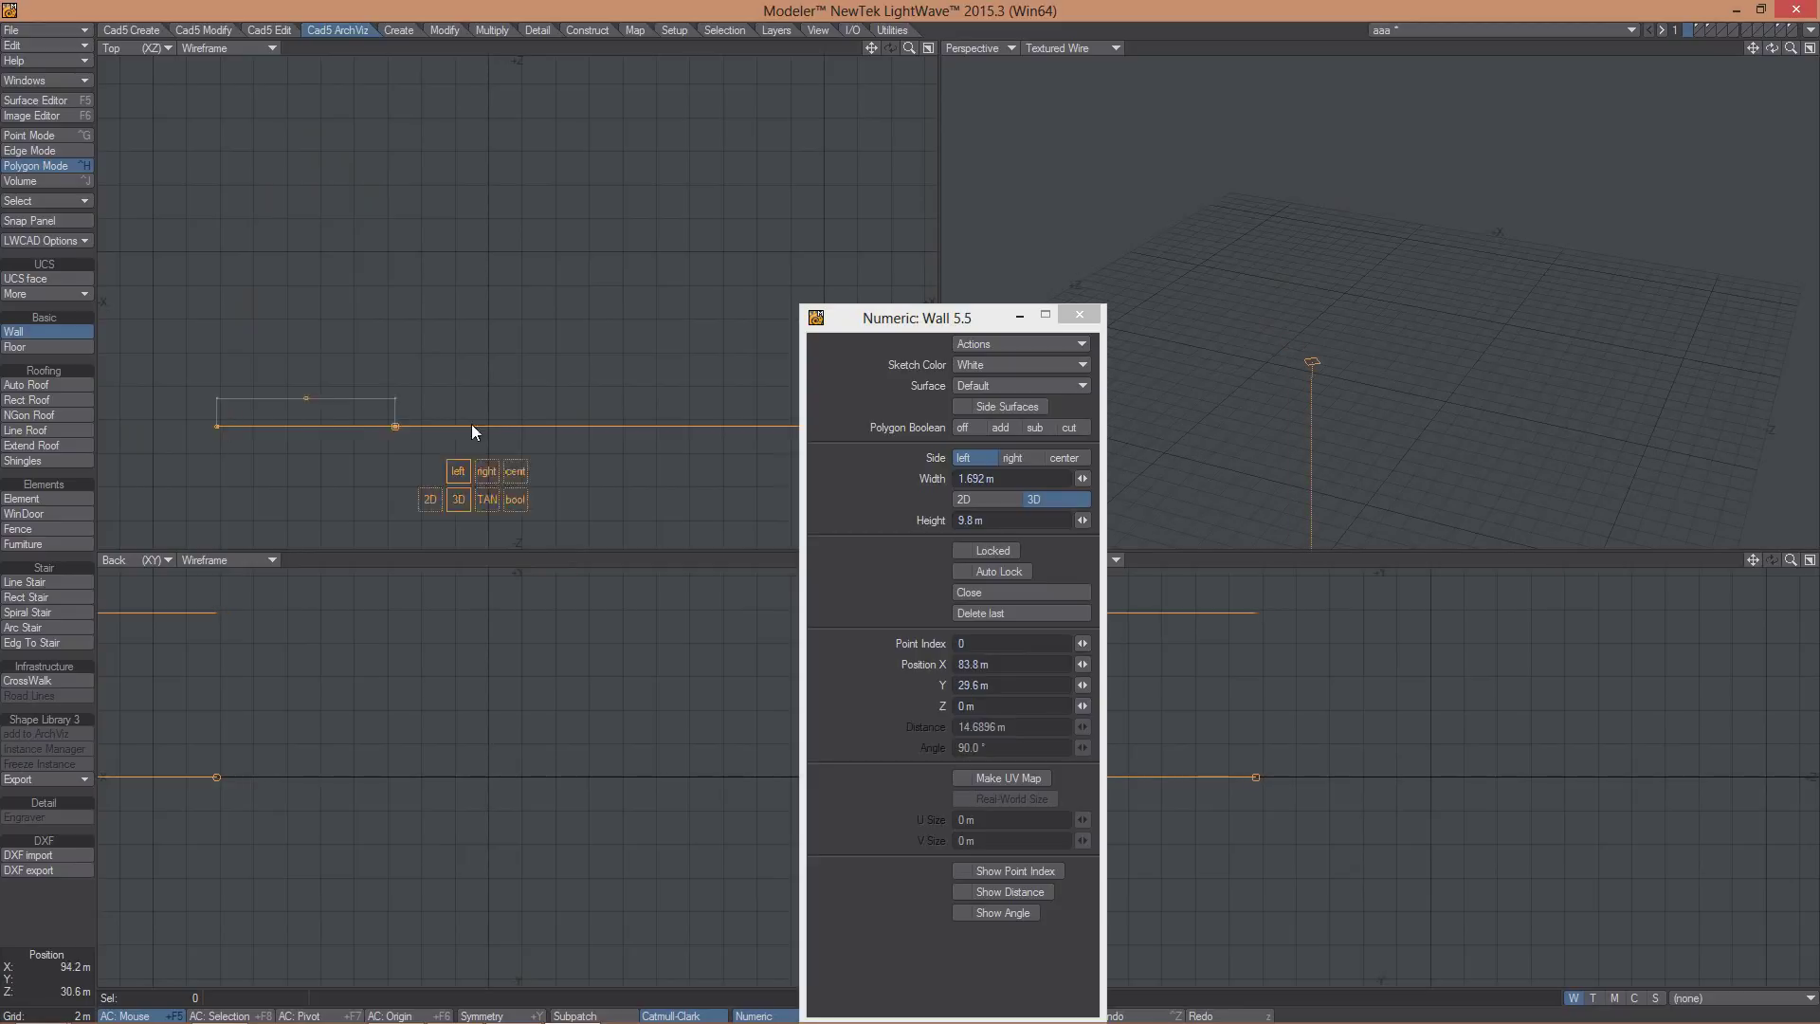
left_click(526, 430)
left_click(520, 259)
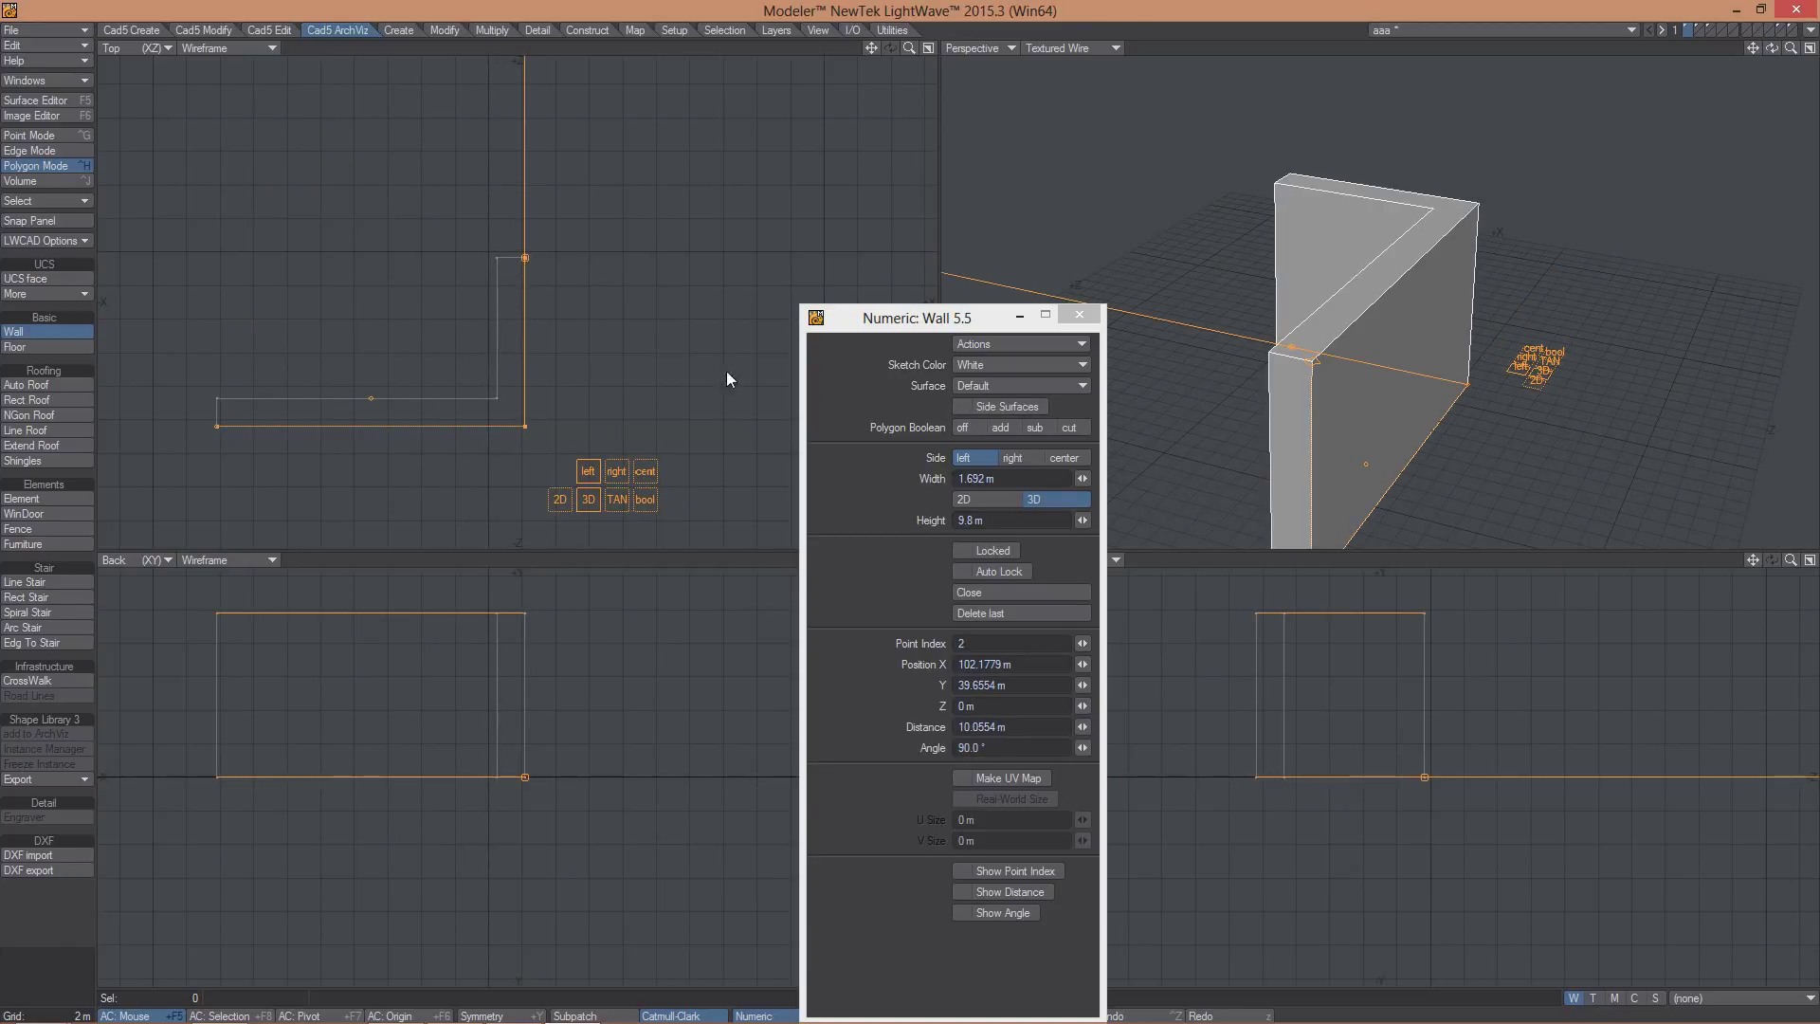
left_click(802, 257)
left_click(1403, 297)
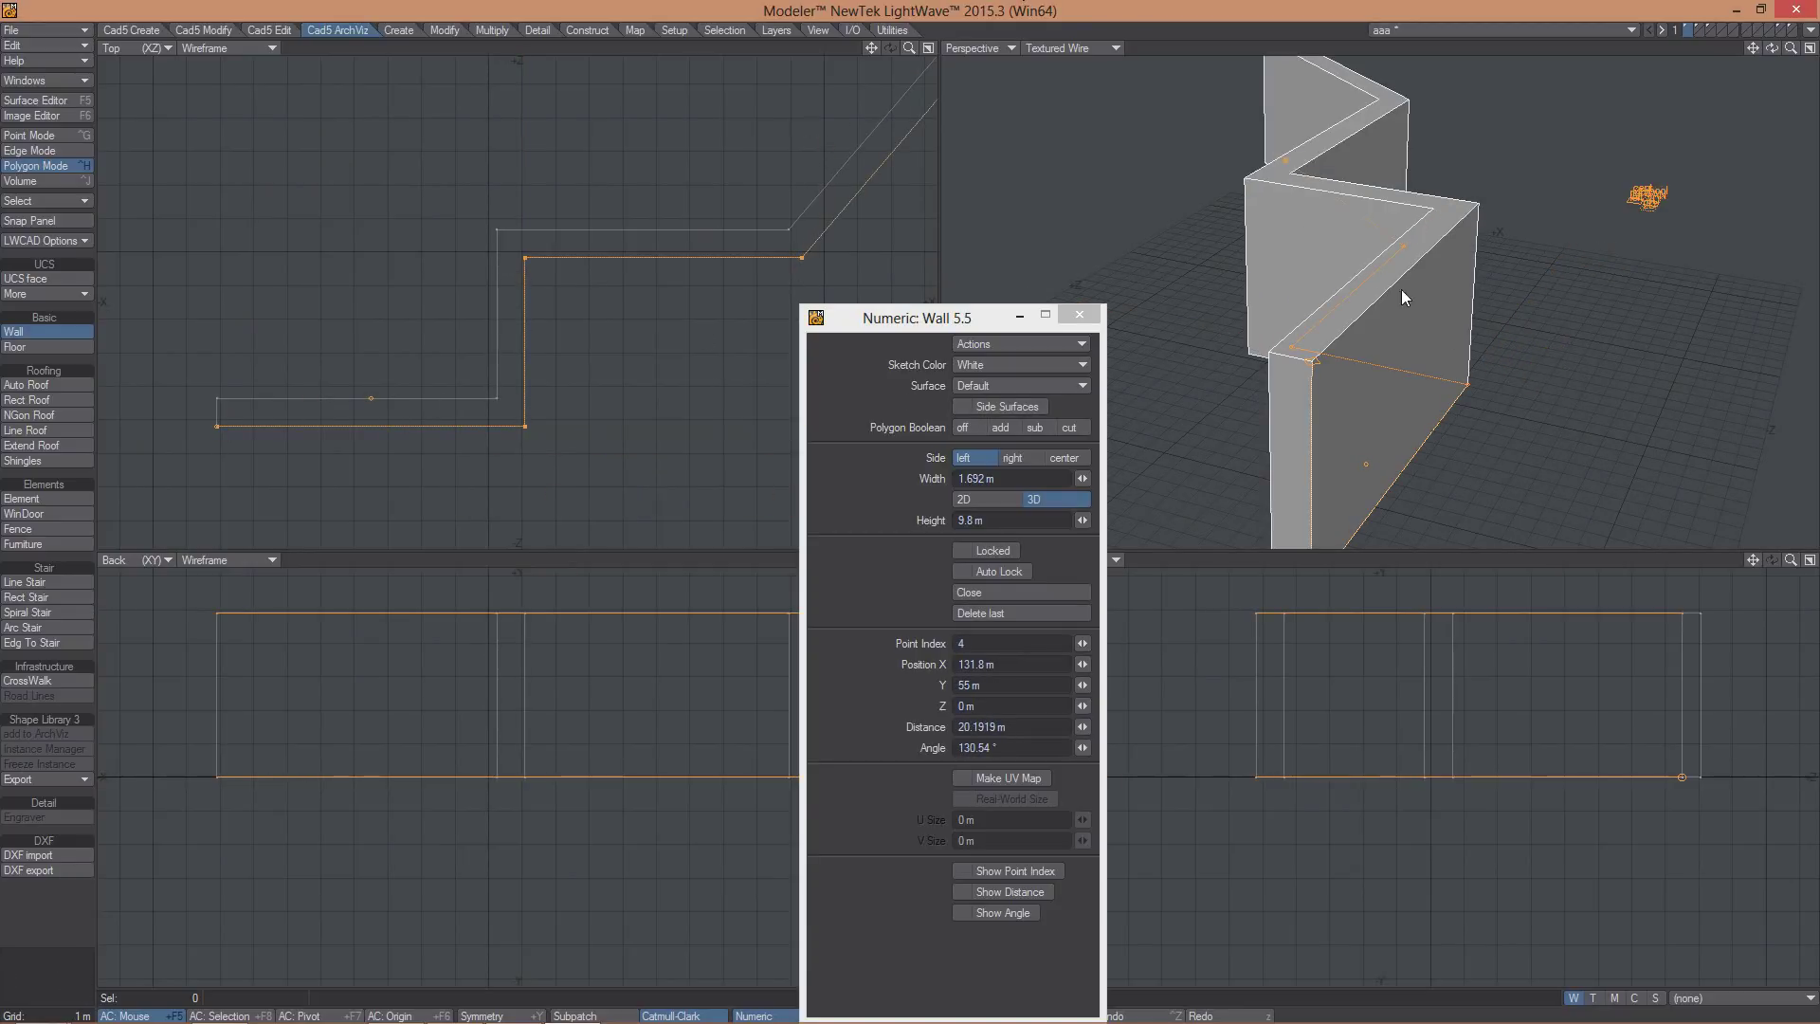
left_click_drag(1404, 298, 1298, 308, "alt")
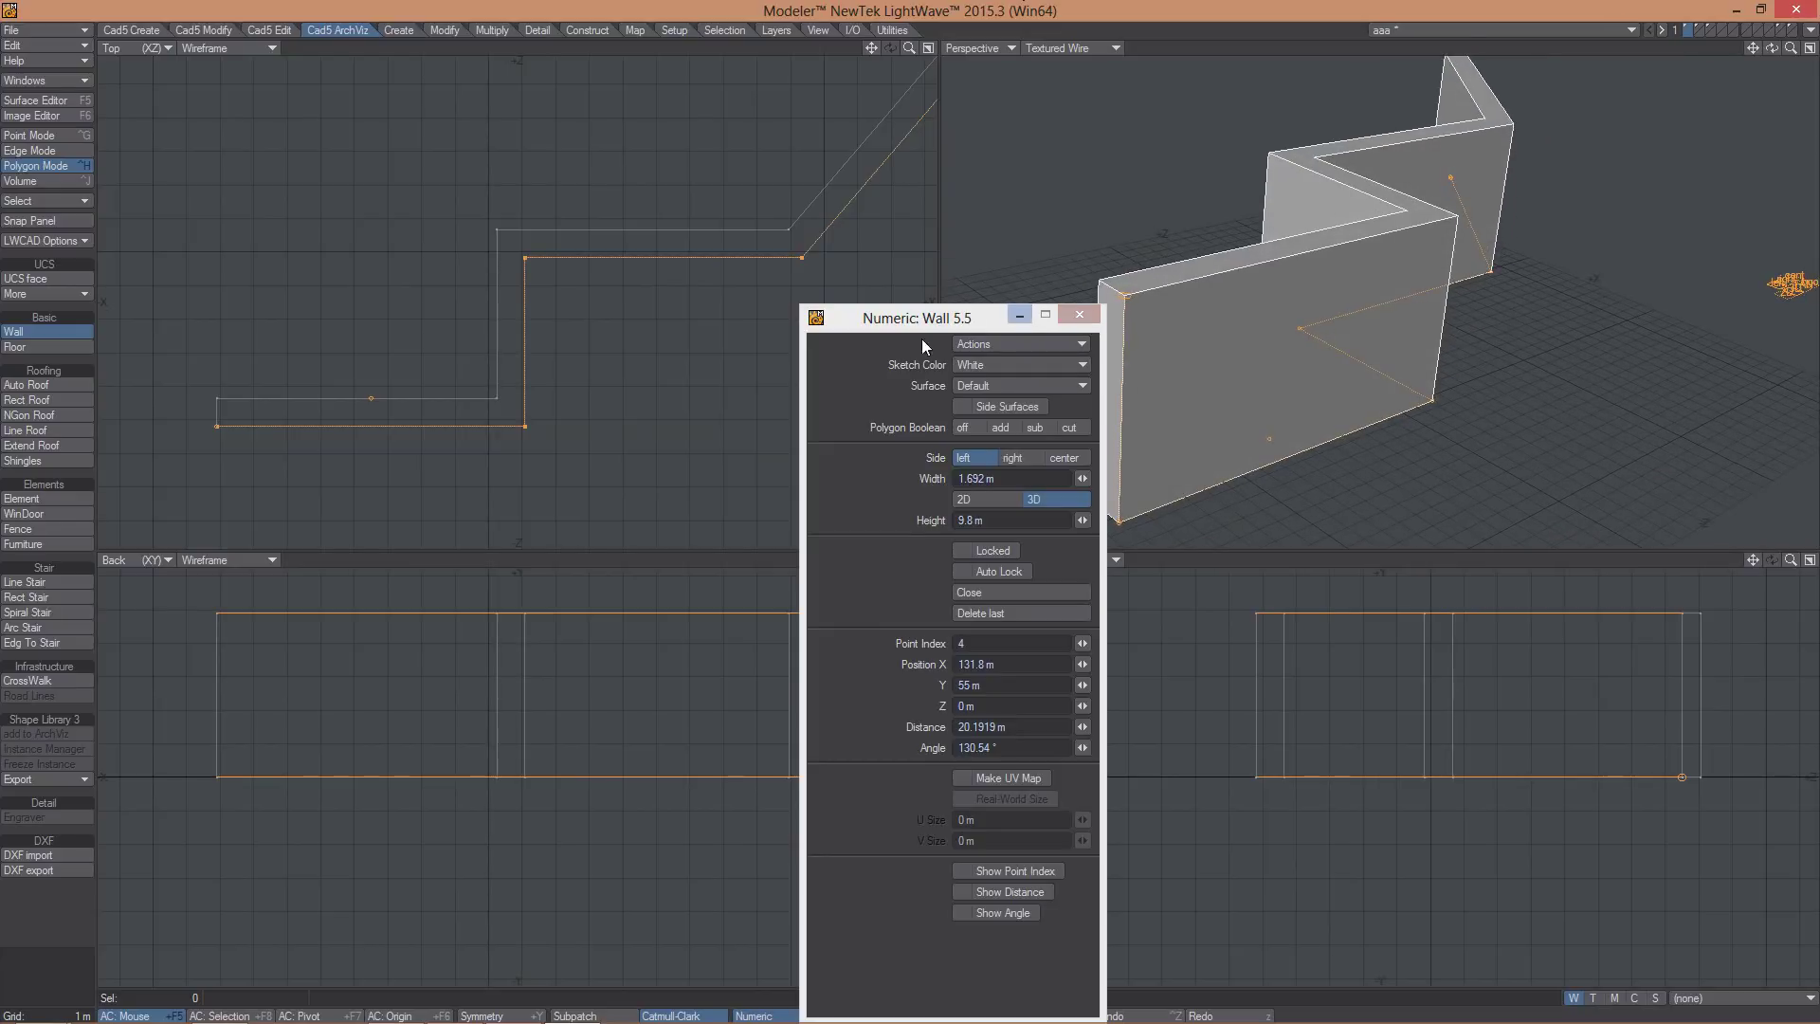
- Enable Side Surfaces so the zigzag wall's side faces get their own colours
left_click_drag(919, 321, 838, 317)
left_click(885, 400)
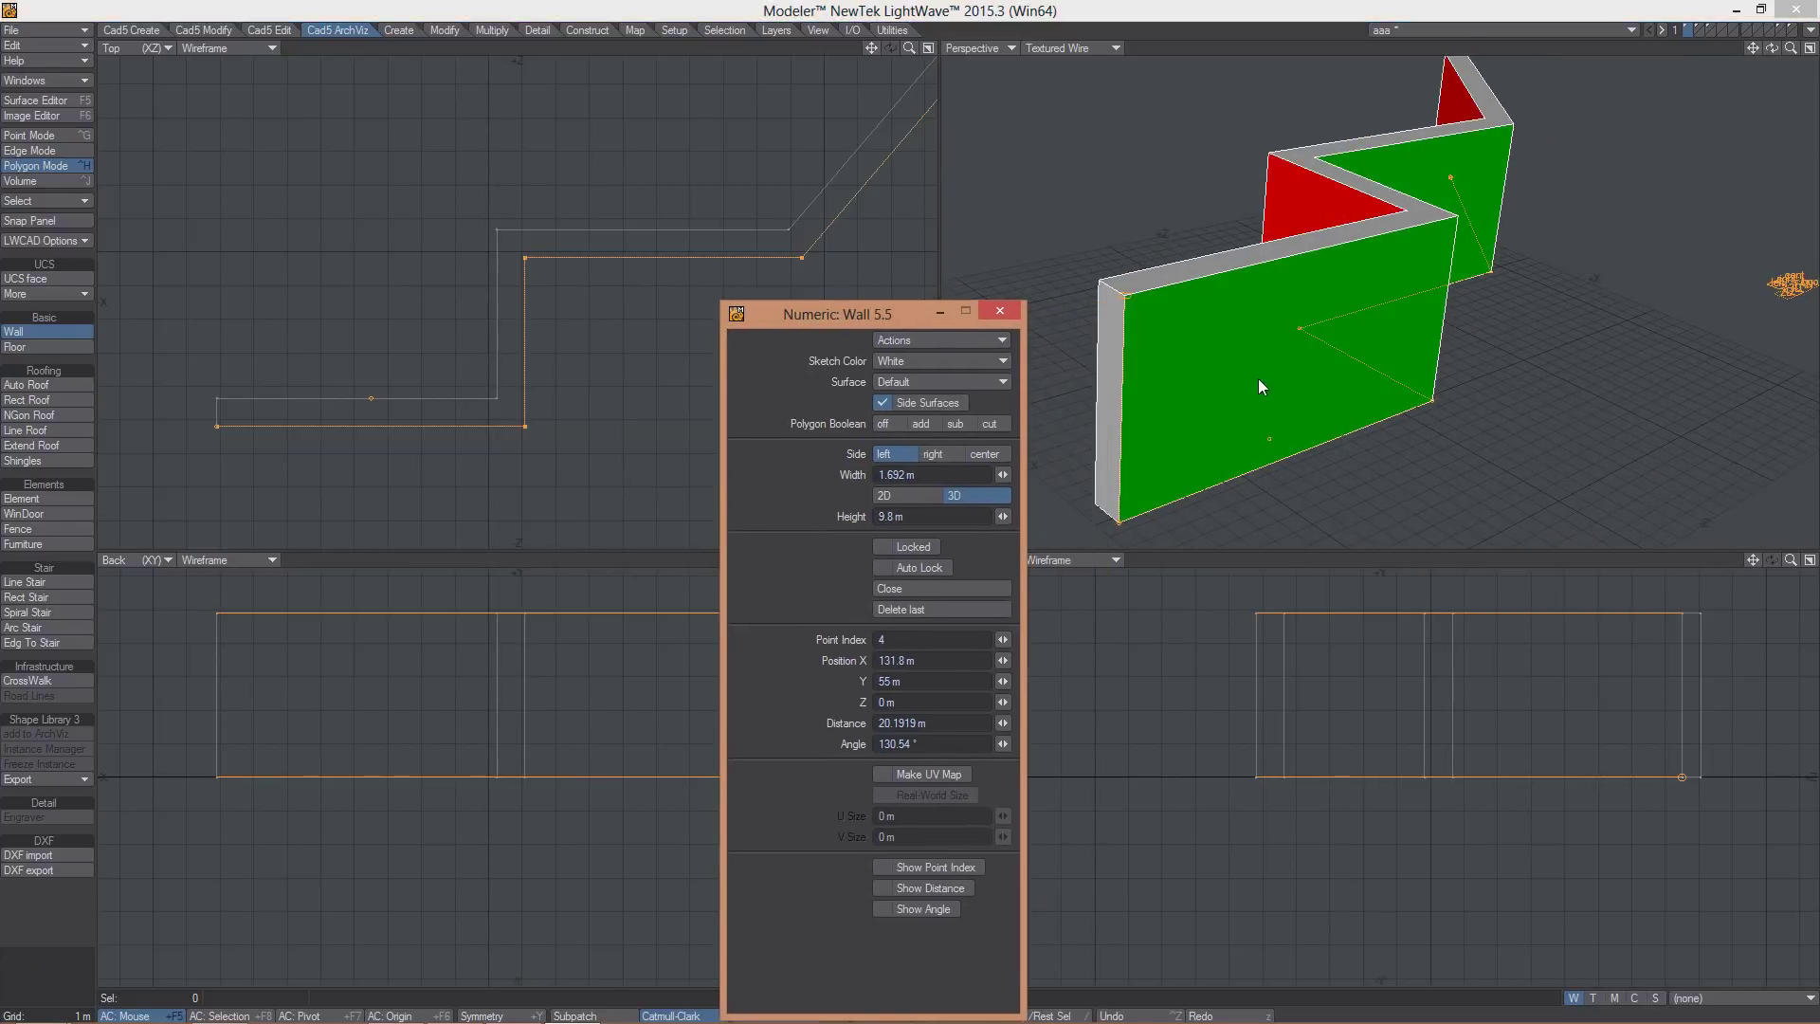
left_click_drag(1191, 298, 1346, 303, "alt")
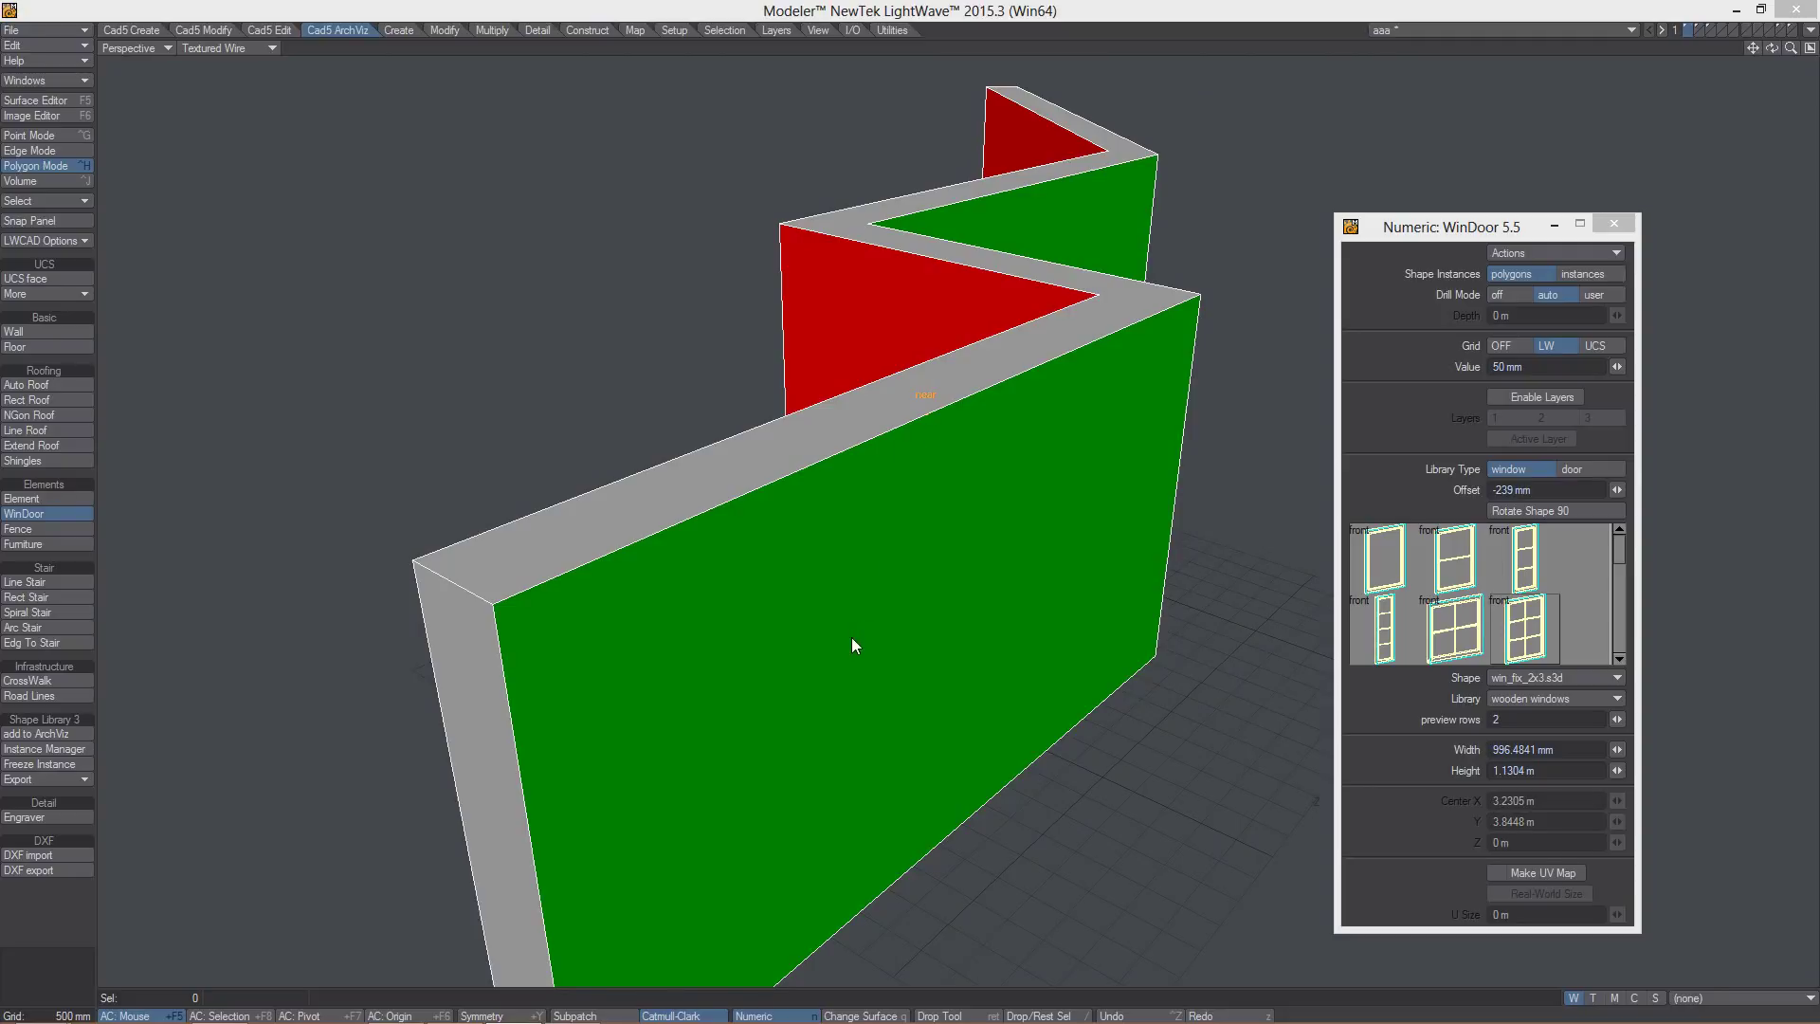
- Place and size a wooden window on the front green wall, then orbit to inspect it
left_click_drag(842, 678, 942, 417)
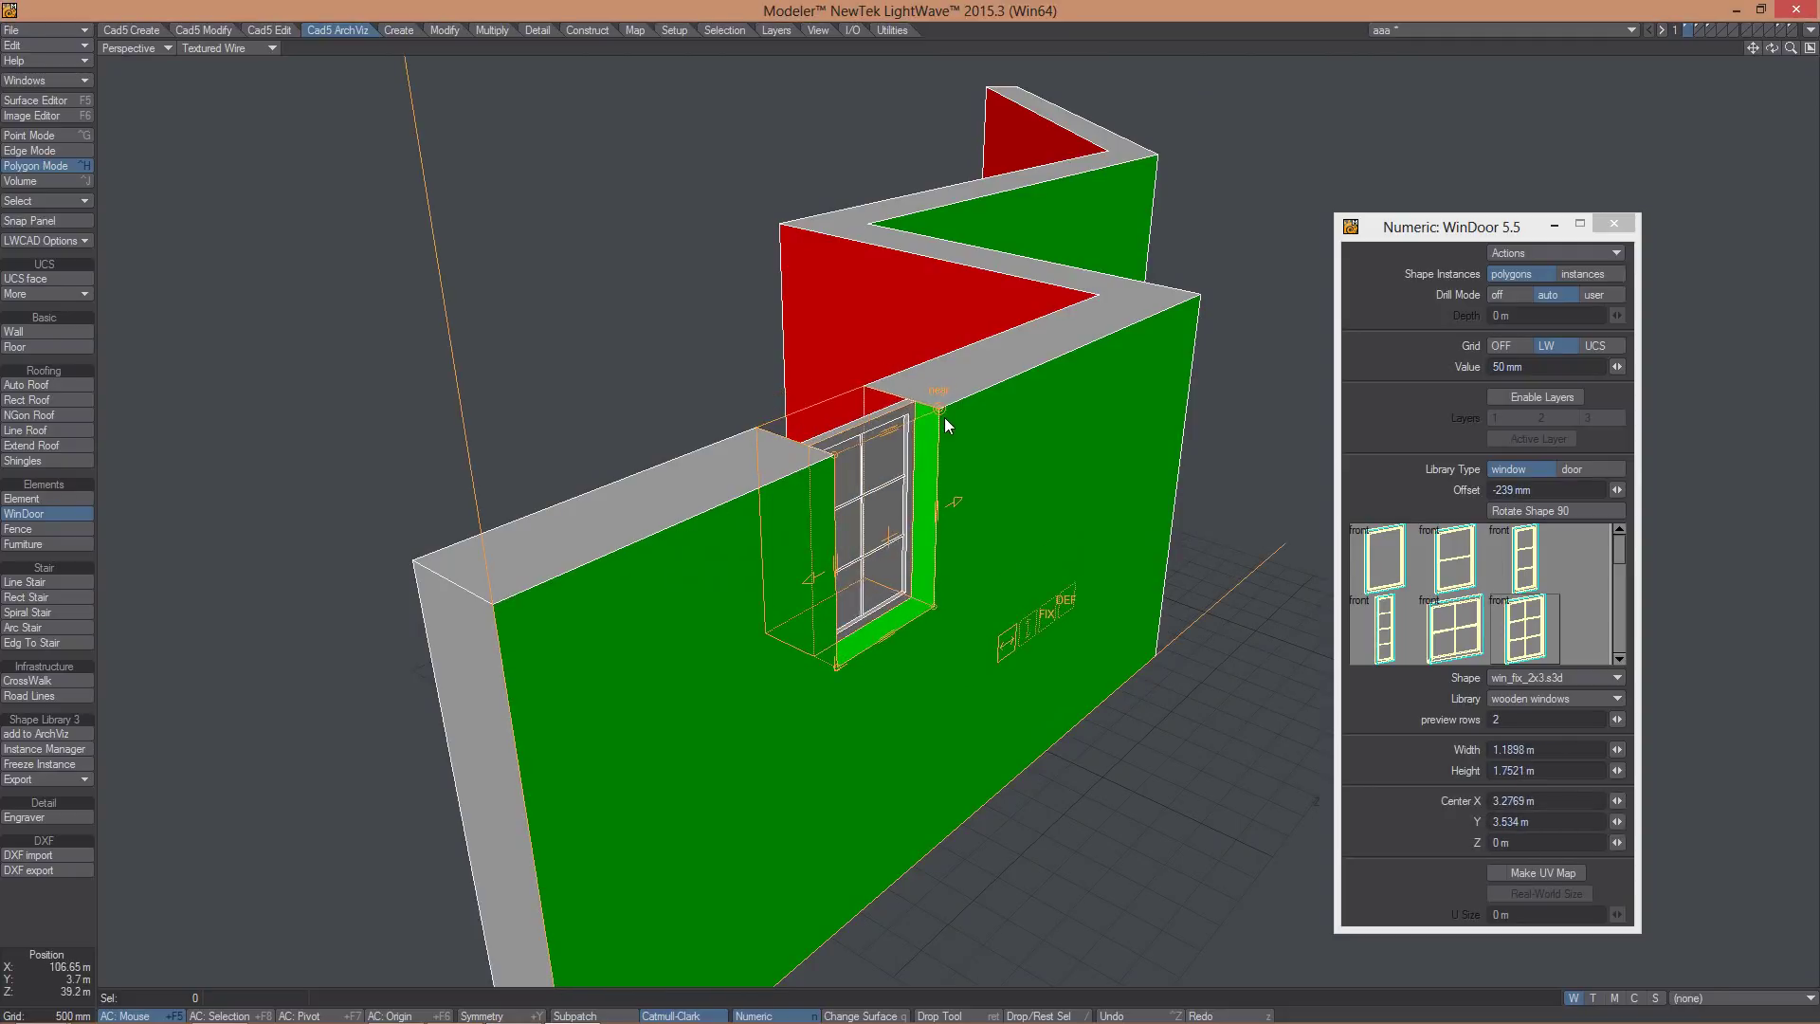
left_click_drag(1039, 546, 1094, 531, "alt")
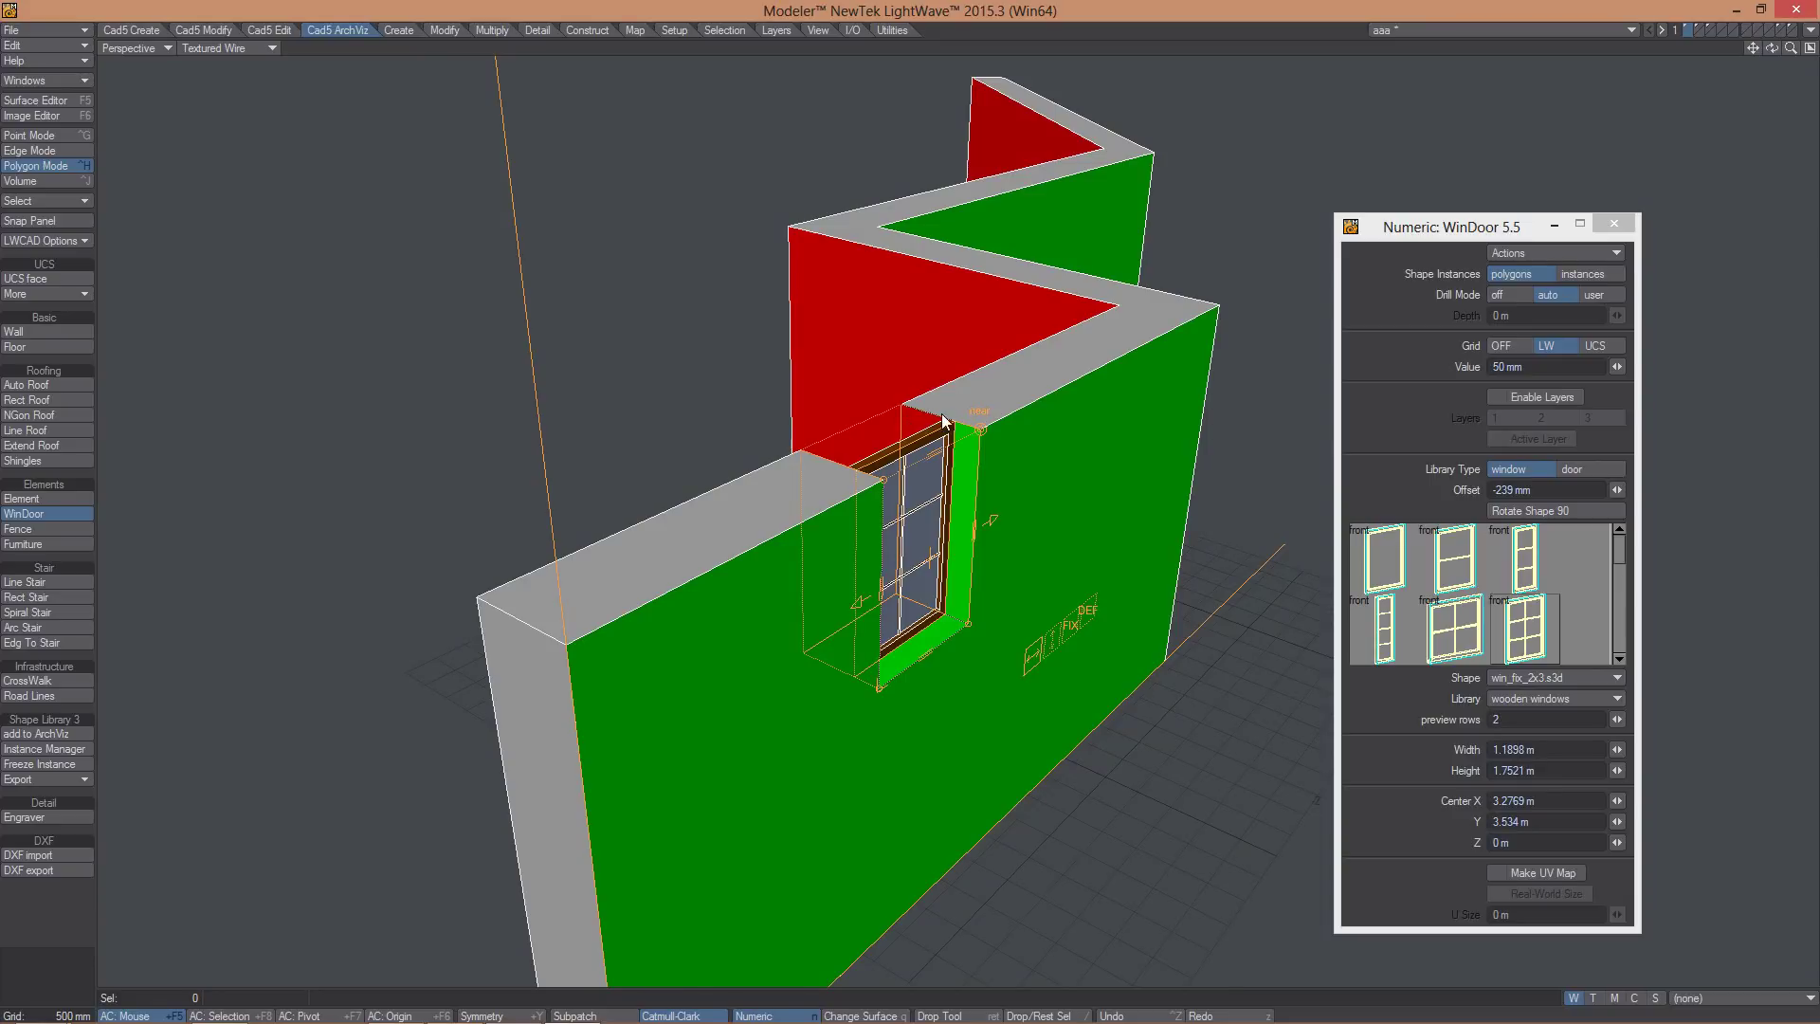
left_click_drag(1060, 572, 1181, 389, "alt")
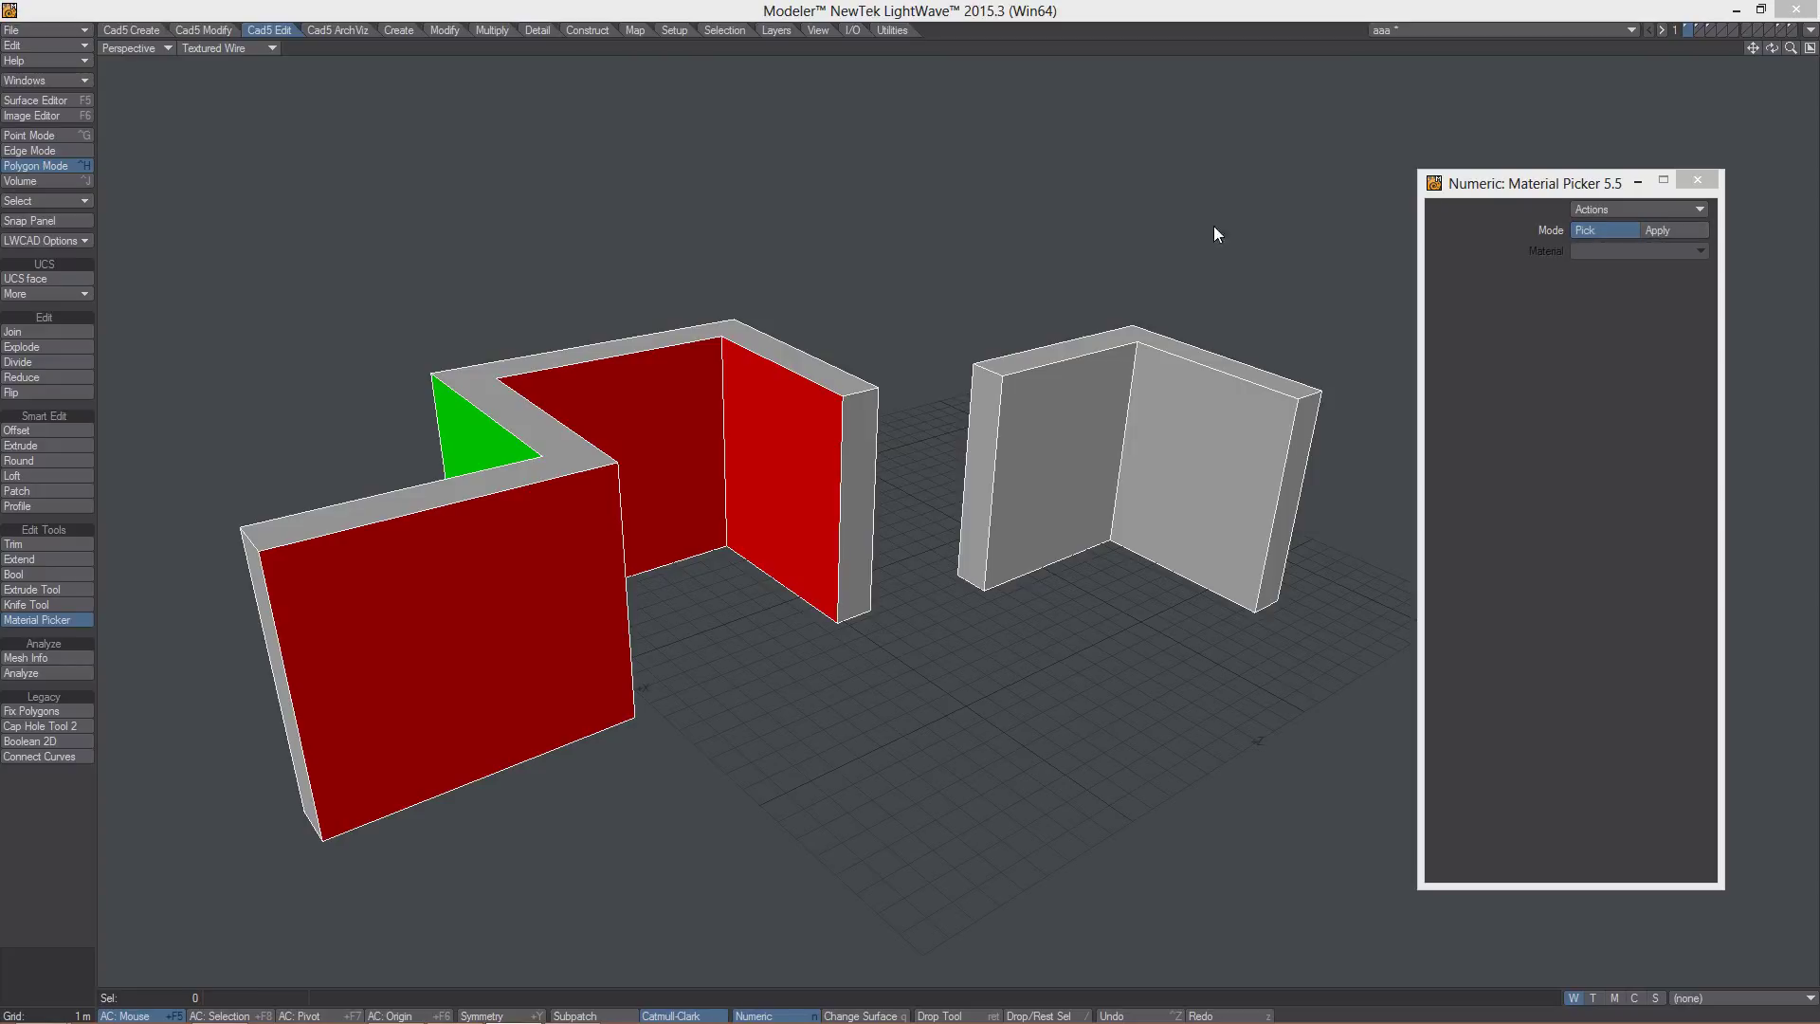
- Pick Left Wall from the red wall and apply it to the grey wall's faces and L-wall tops
left_click(532, 580)
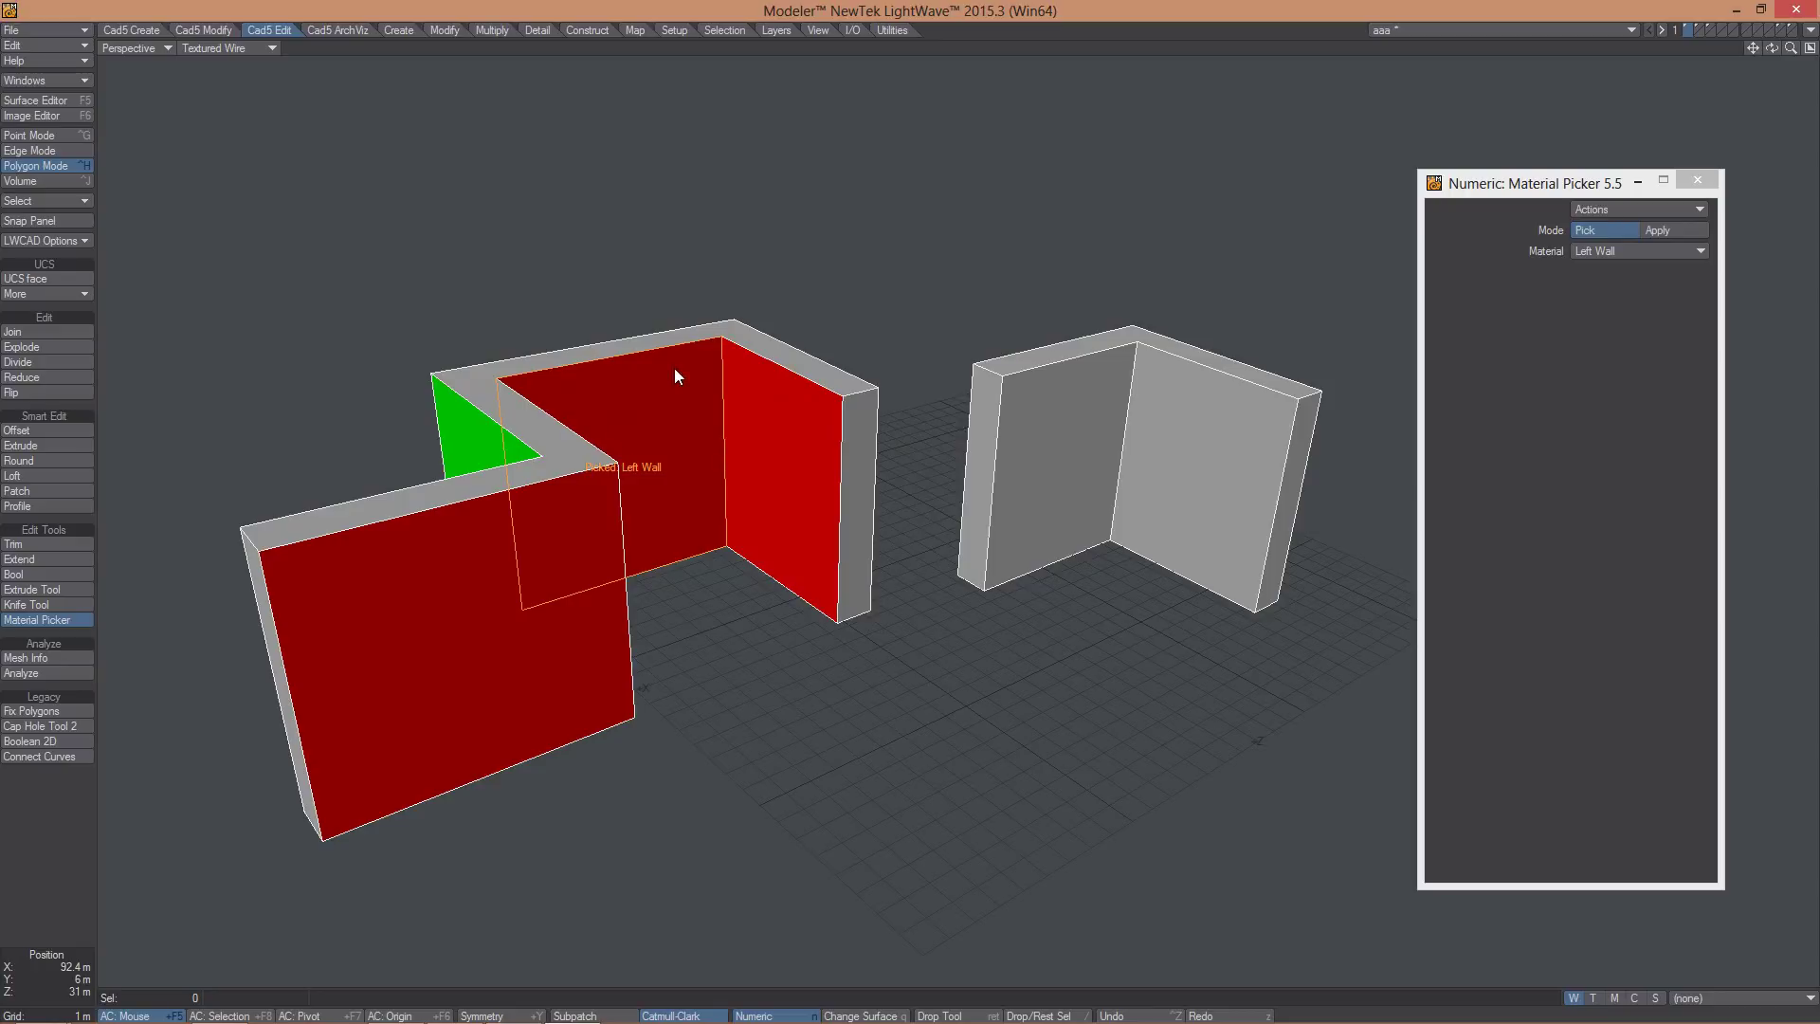
left_click(1681, 232)
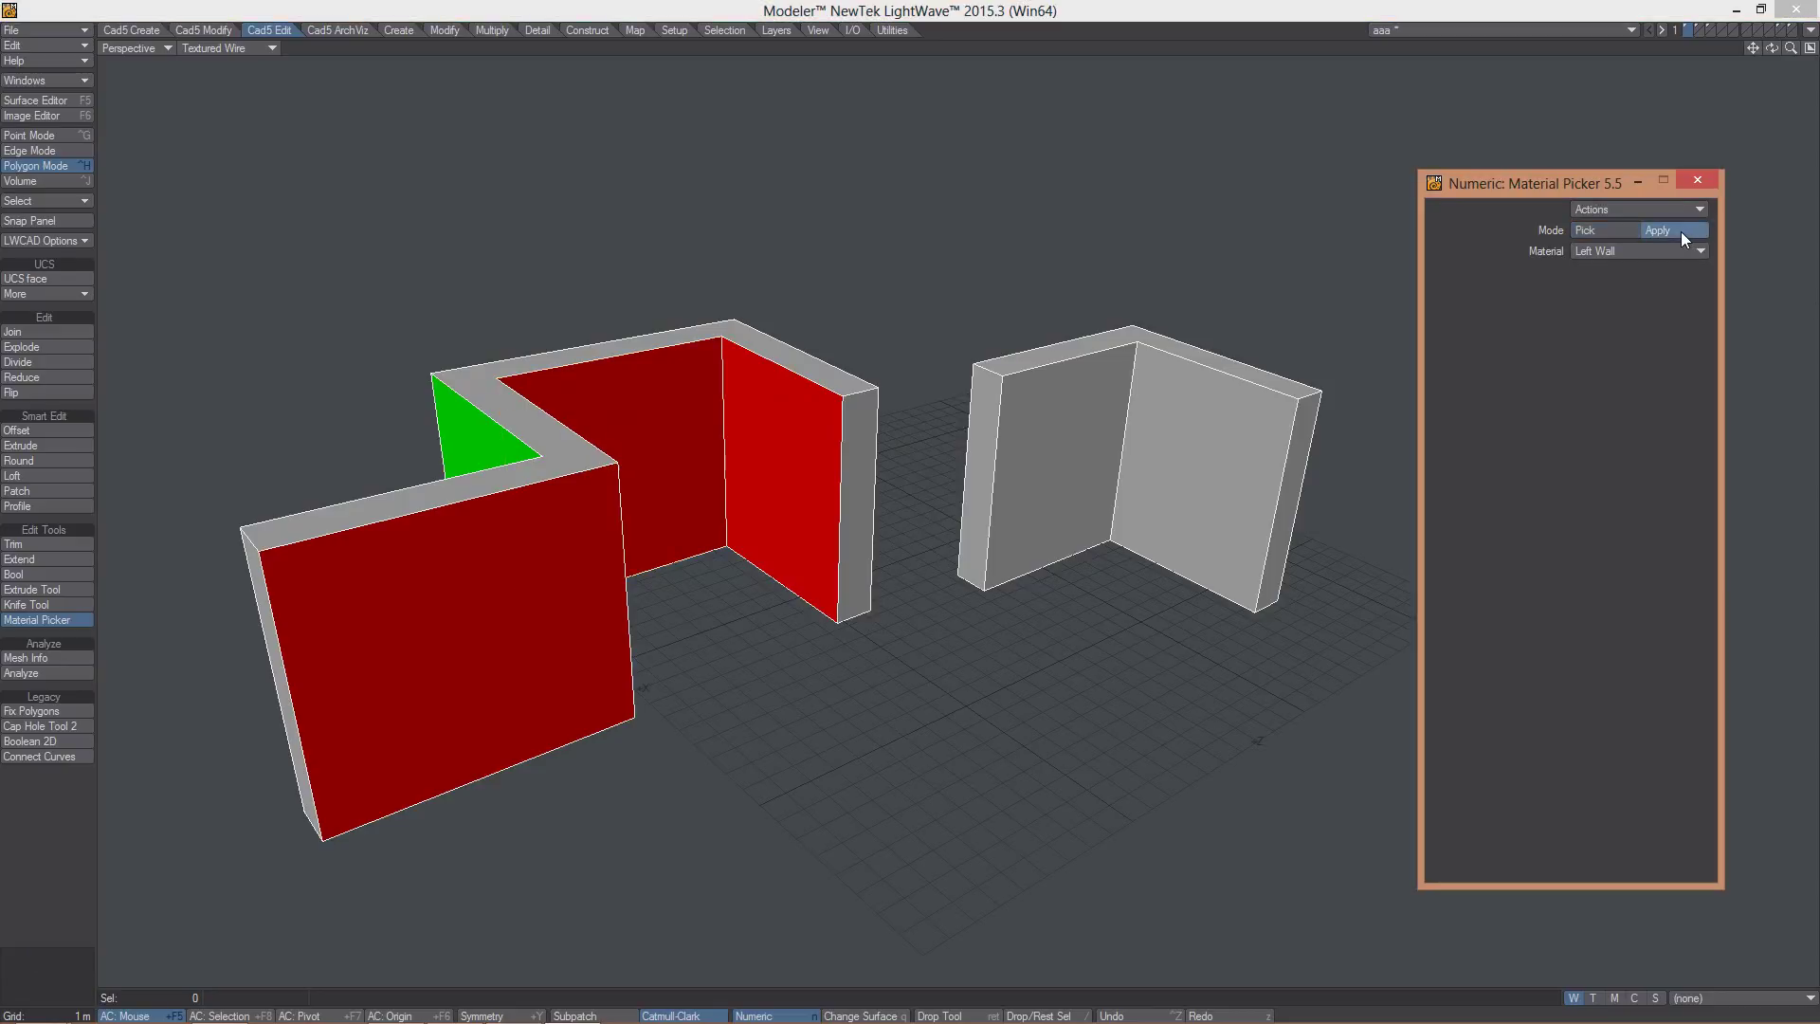
left_click(1060, 418)
left_click(1197, 439)
left_click(1186, 350)
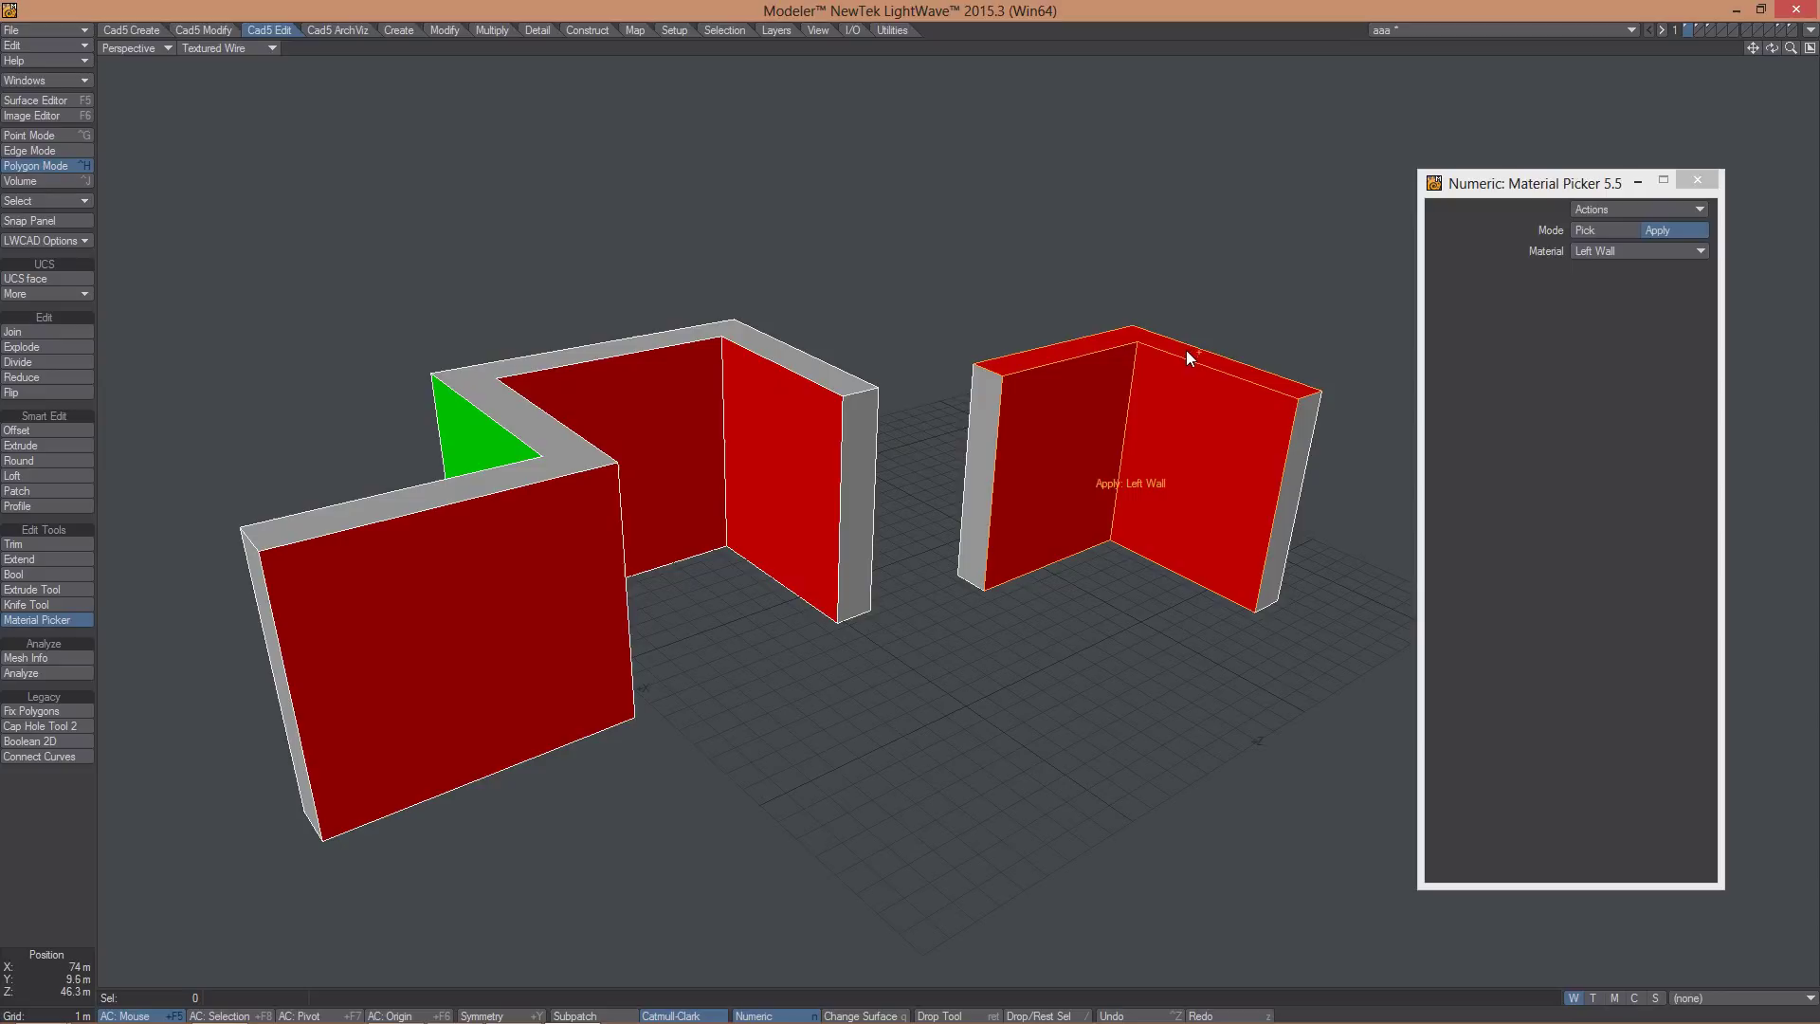
left_click(991, 429)
left_click(688, 328)
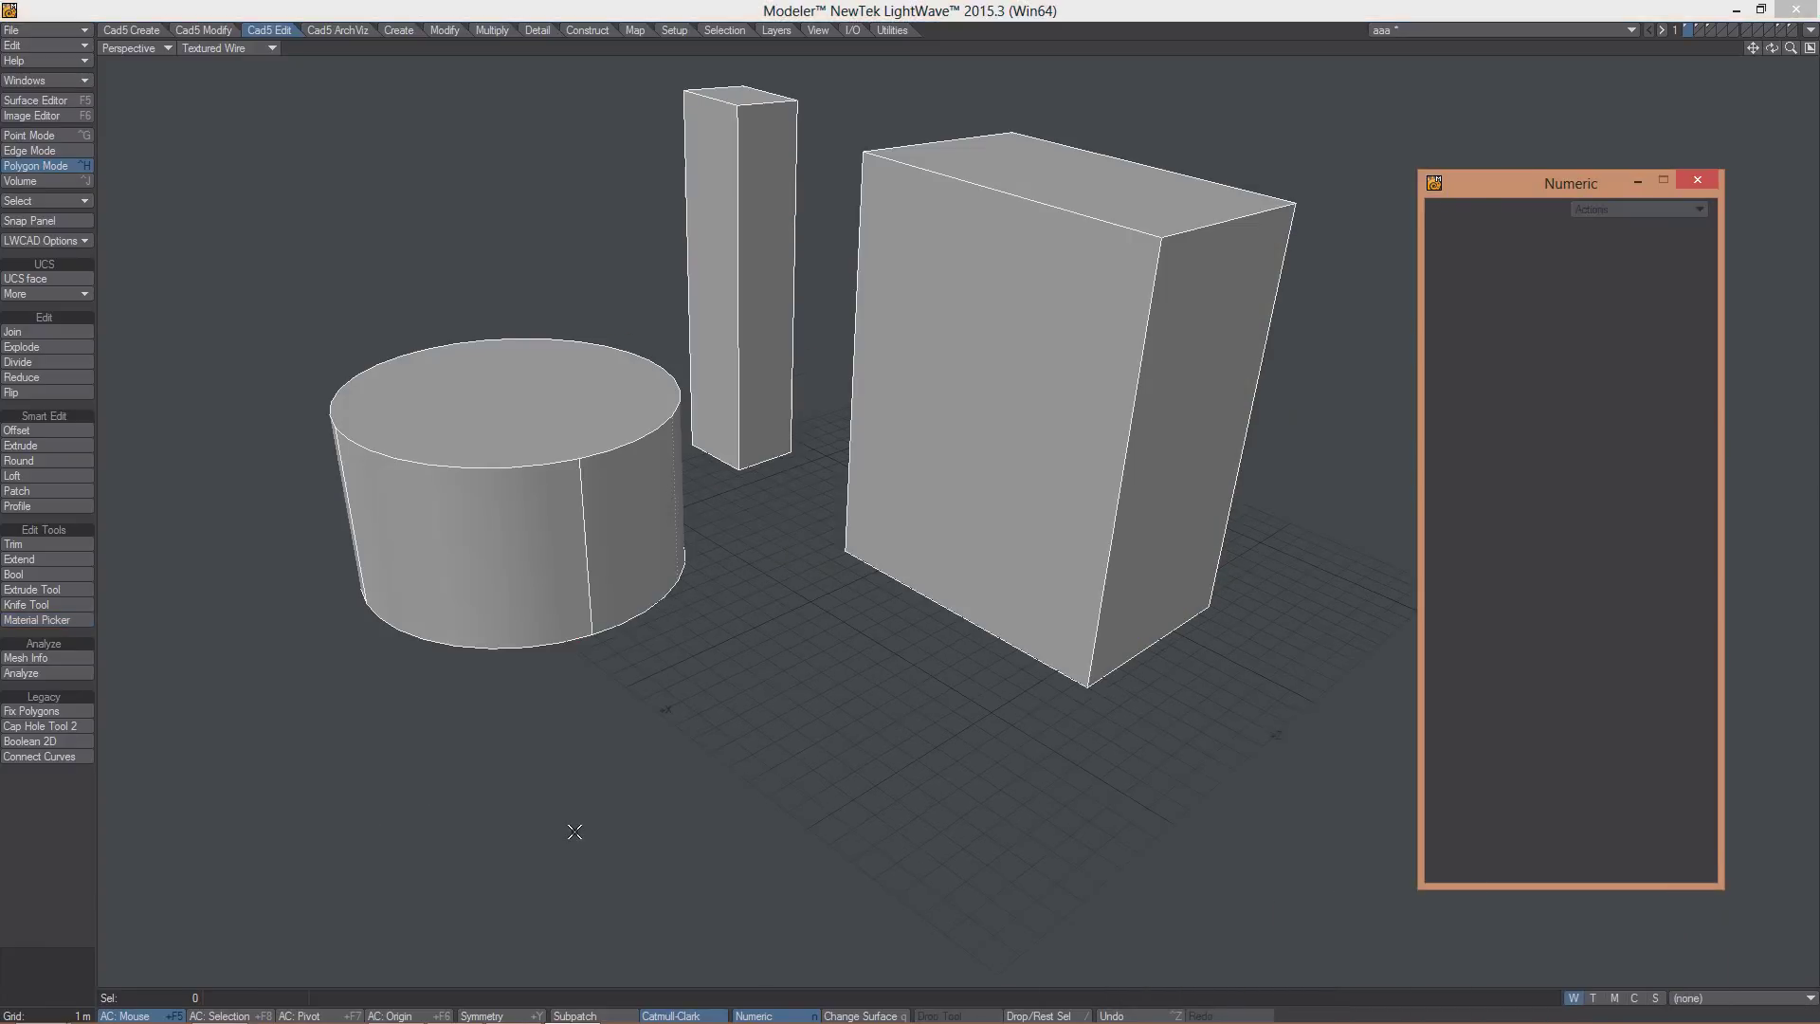
- Run Mesh Info on the cylinder's two curved side patches with material names hidden
left_click(26, 656)
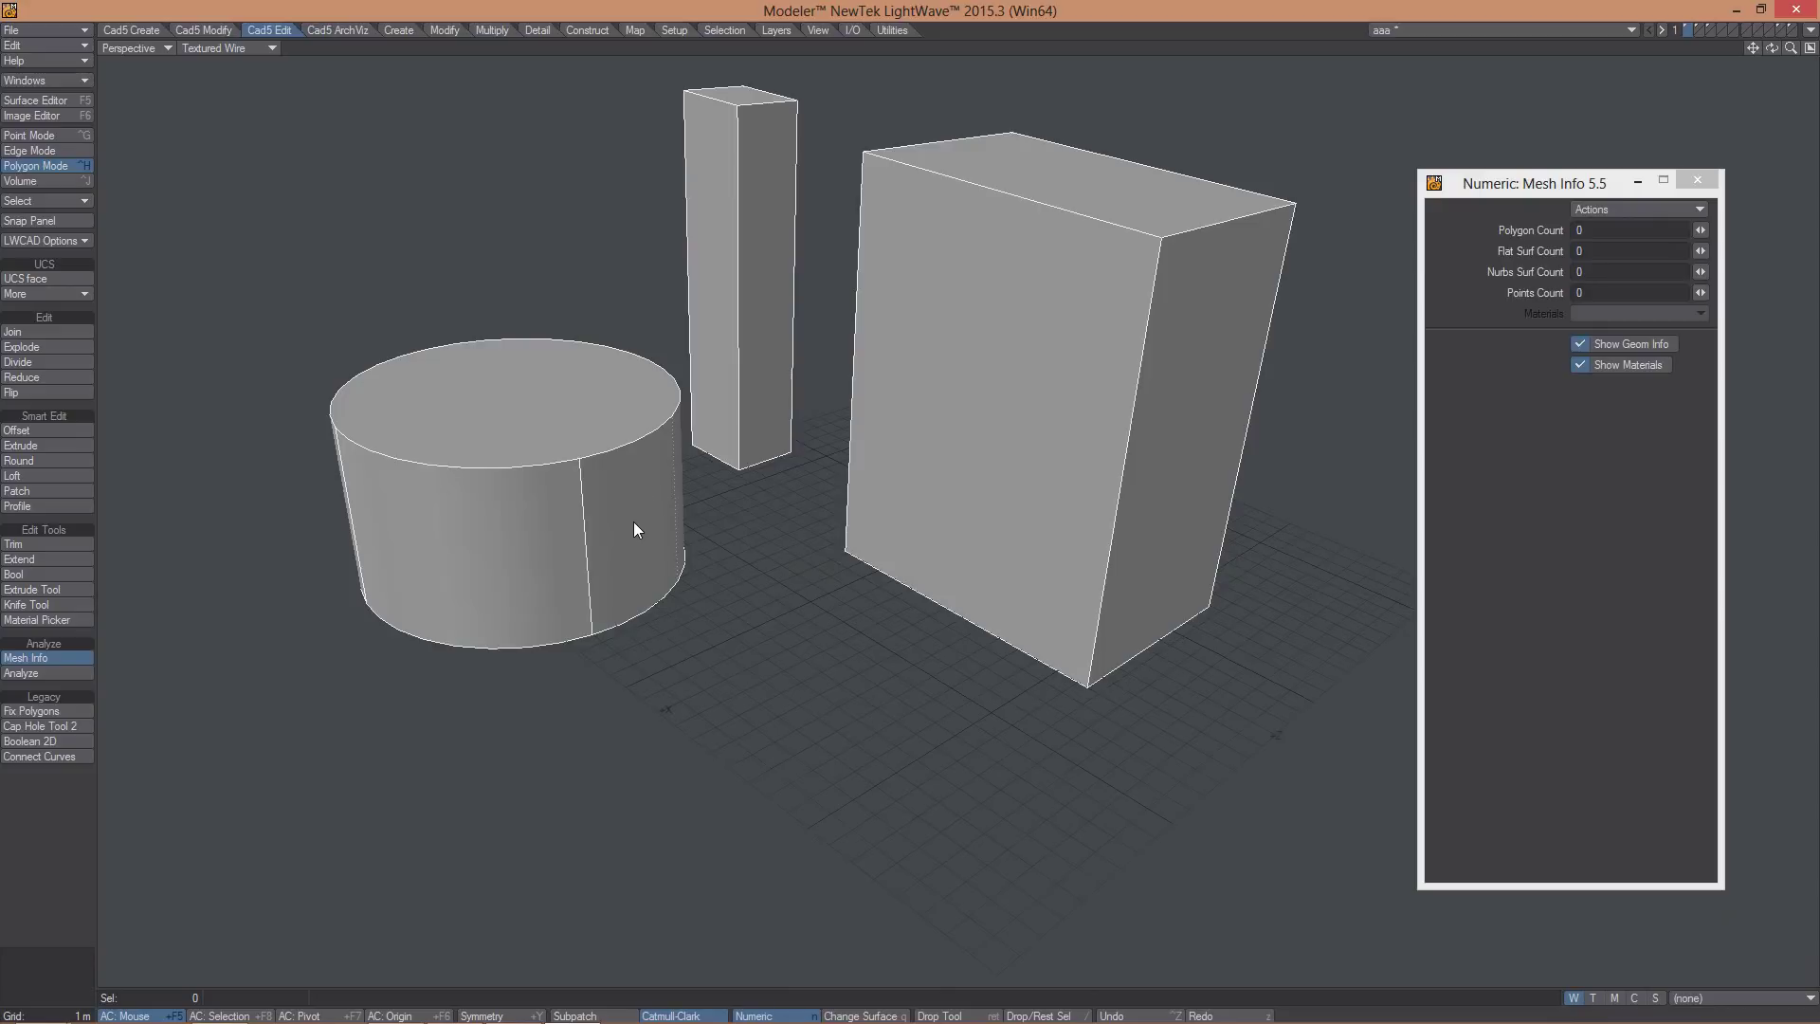
left_click(499, 528)
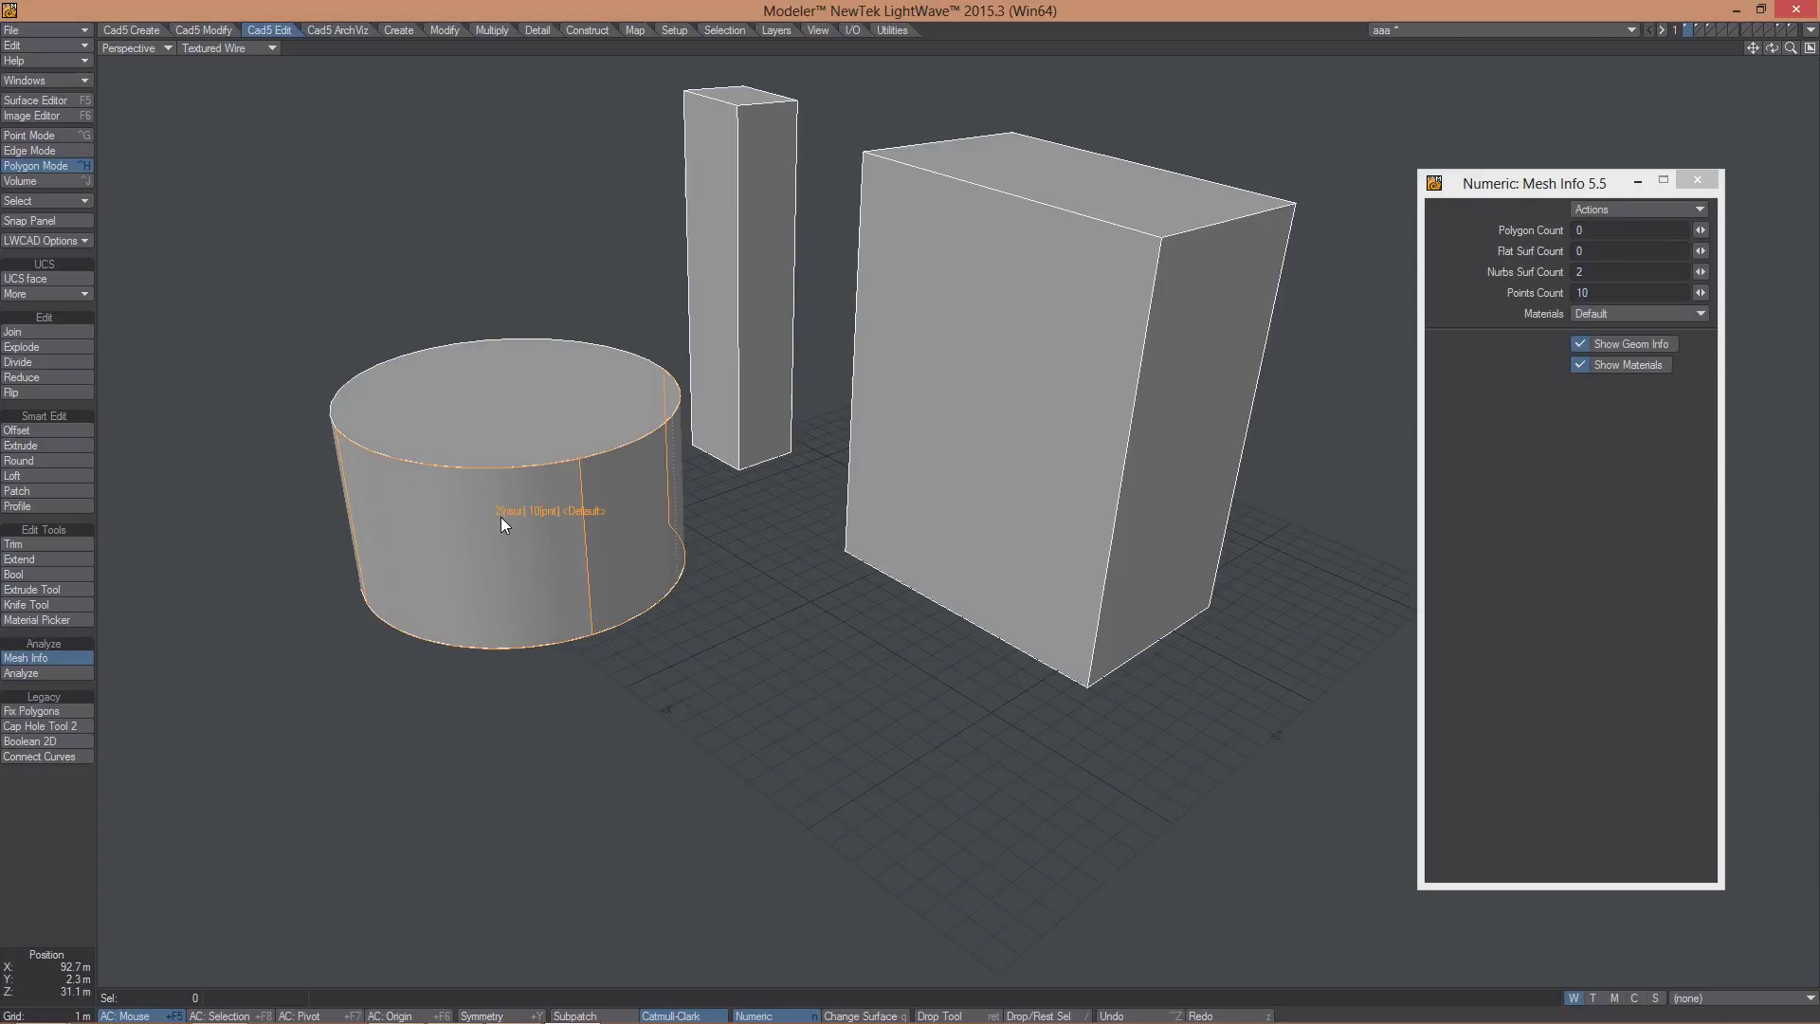
left_click(608, 500)
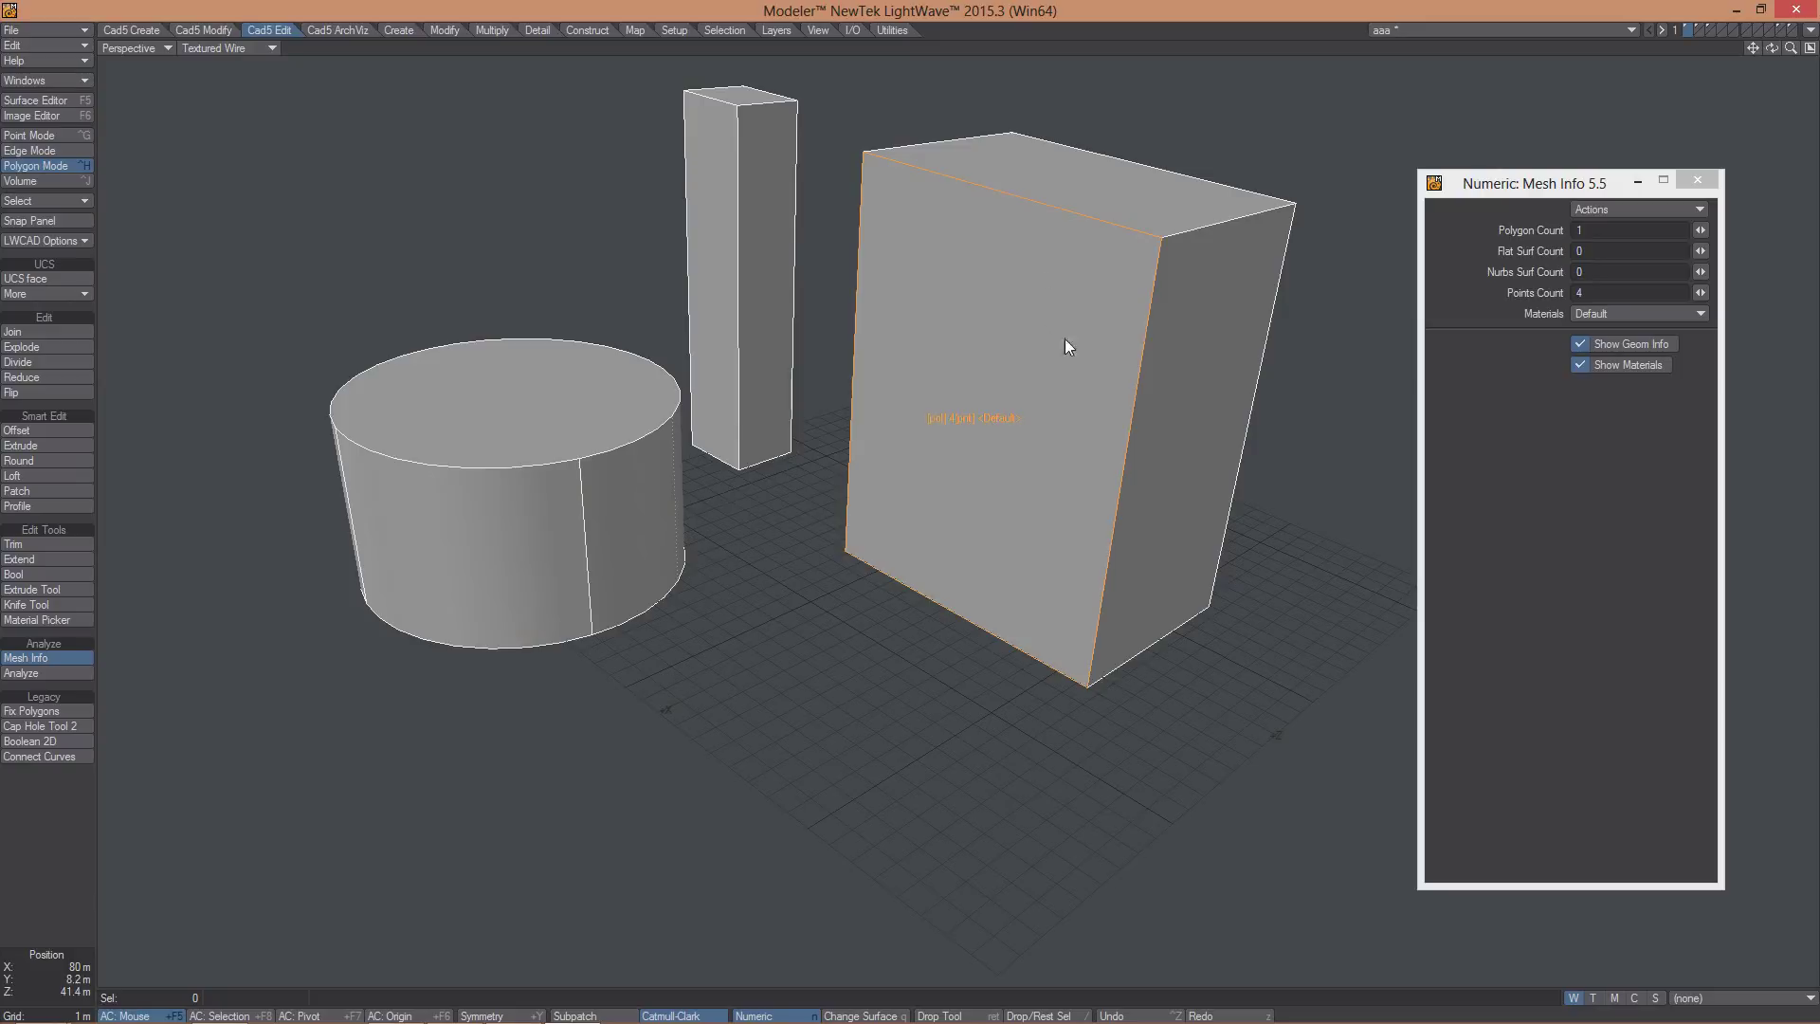
left_click_drag(1065, 346, 995, 503, "alt")
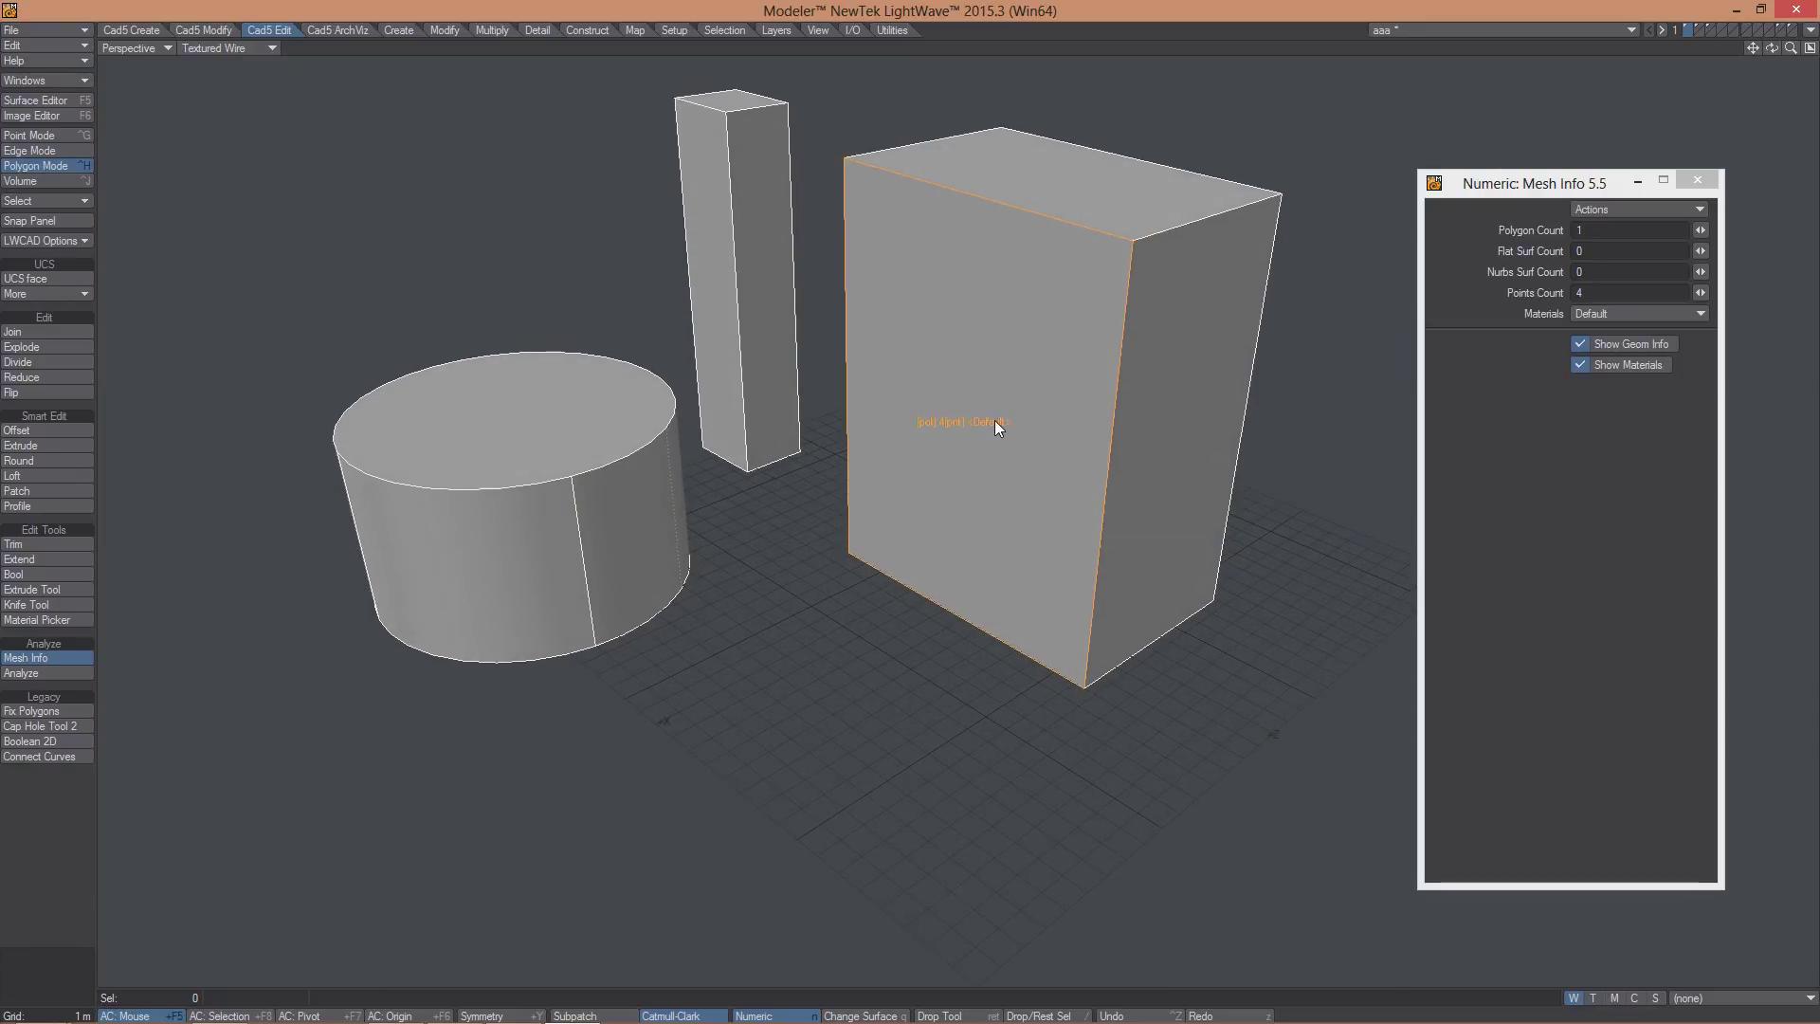
left_click(1581, 365)
left_click(1581, 343)
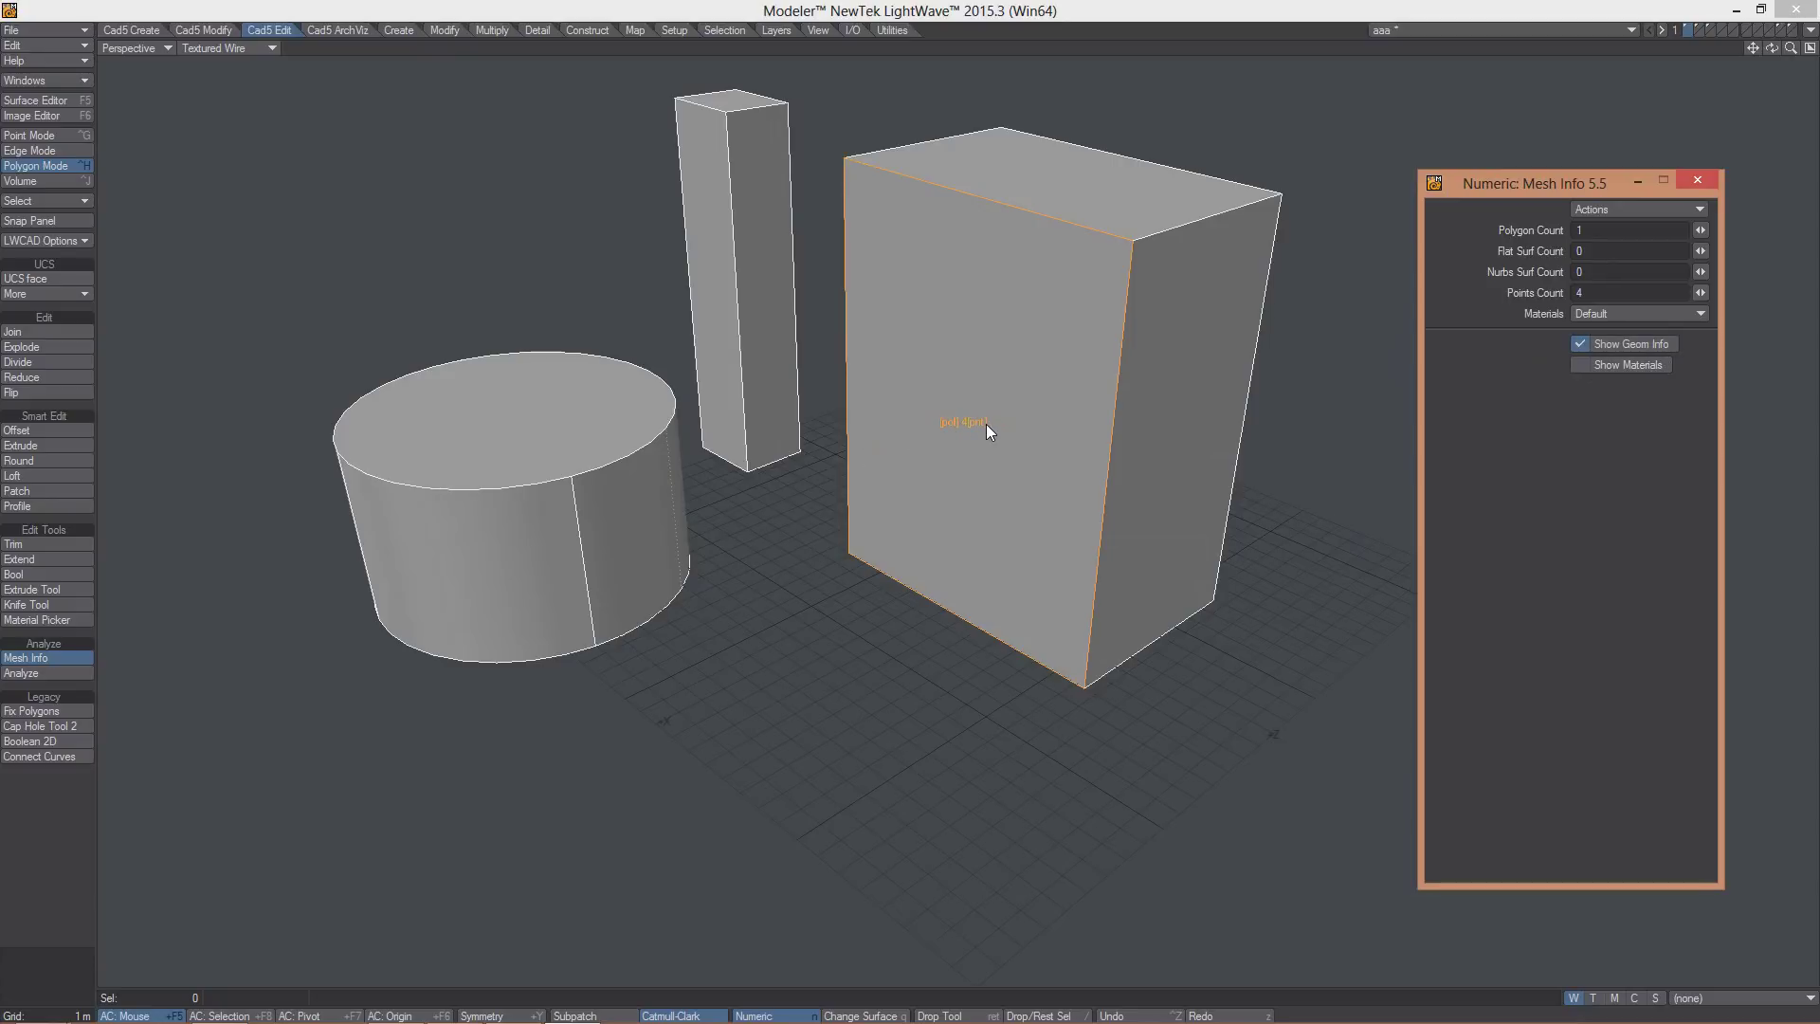
- Select all six polygons of the large box and view its material names, then hide them
left_click(1157, 394)
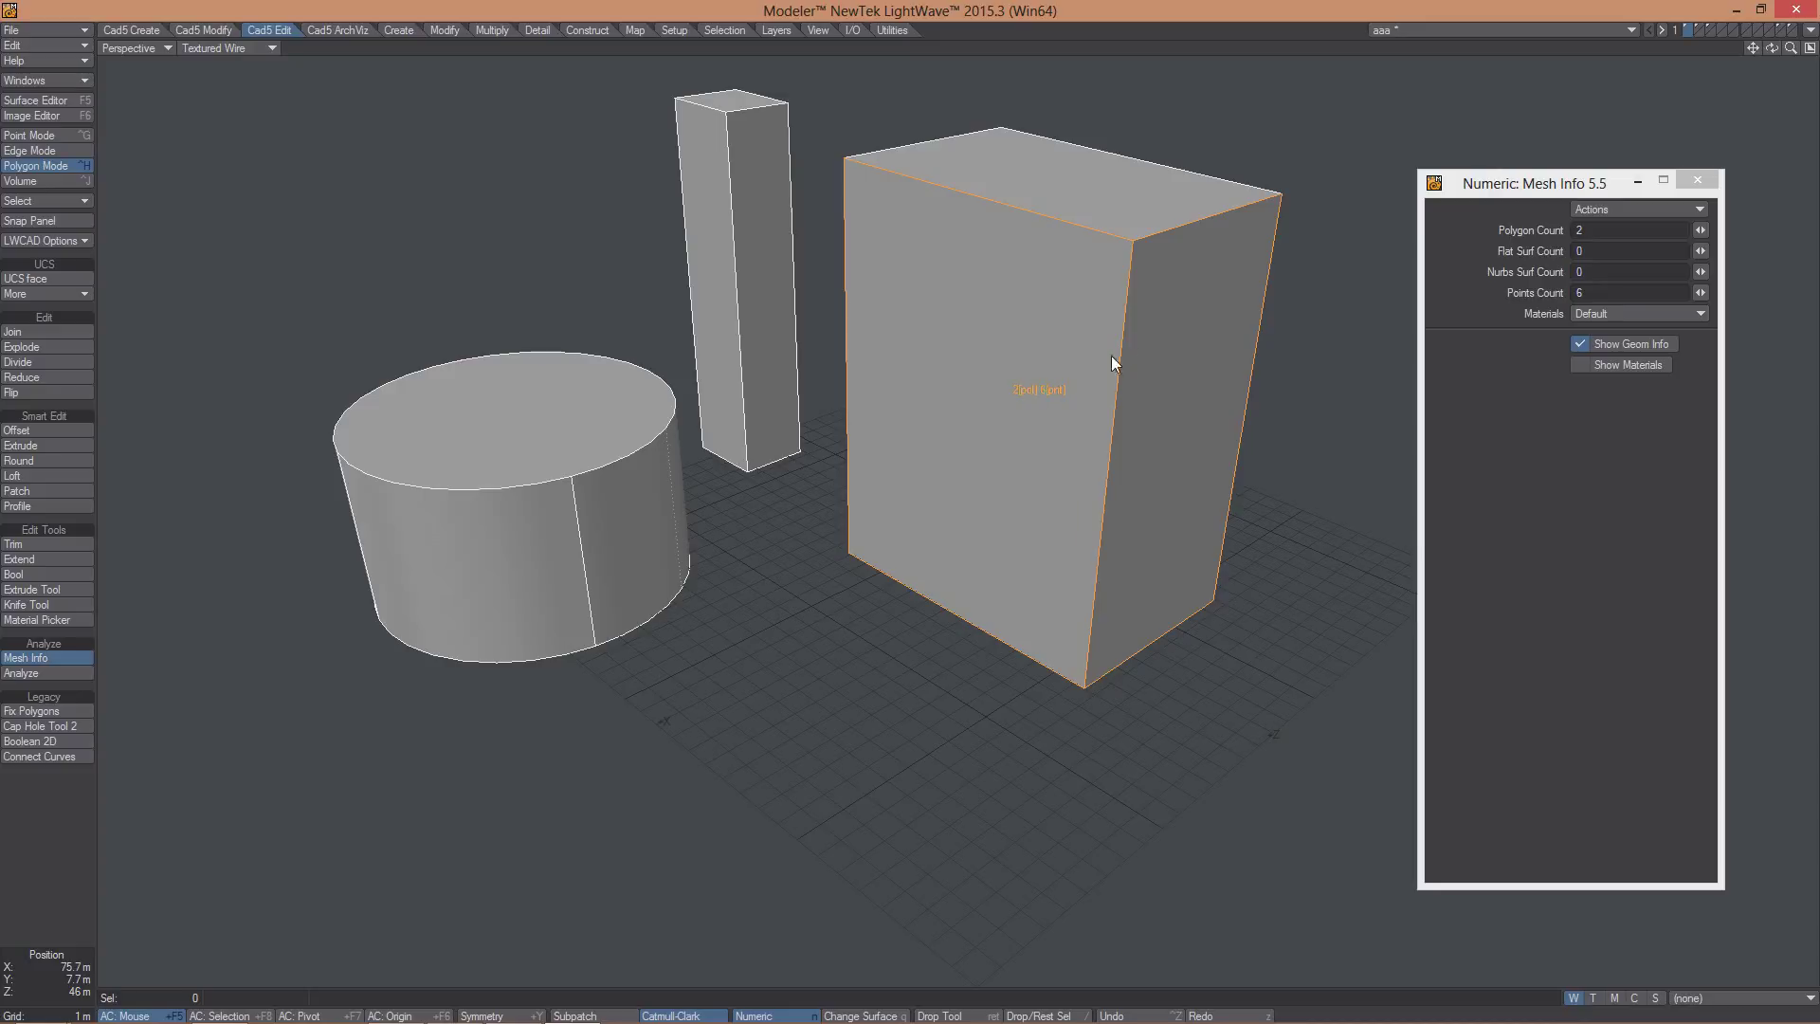
left_click(1024, 320)
left_click(1146, 335)
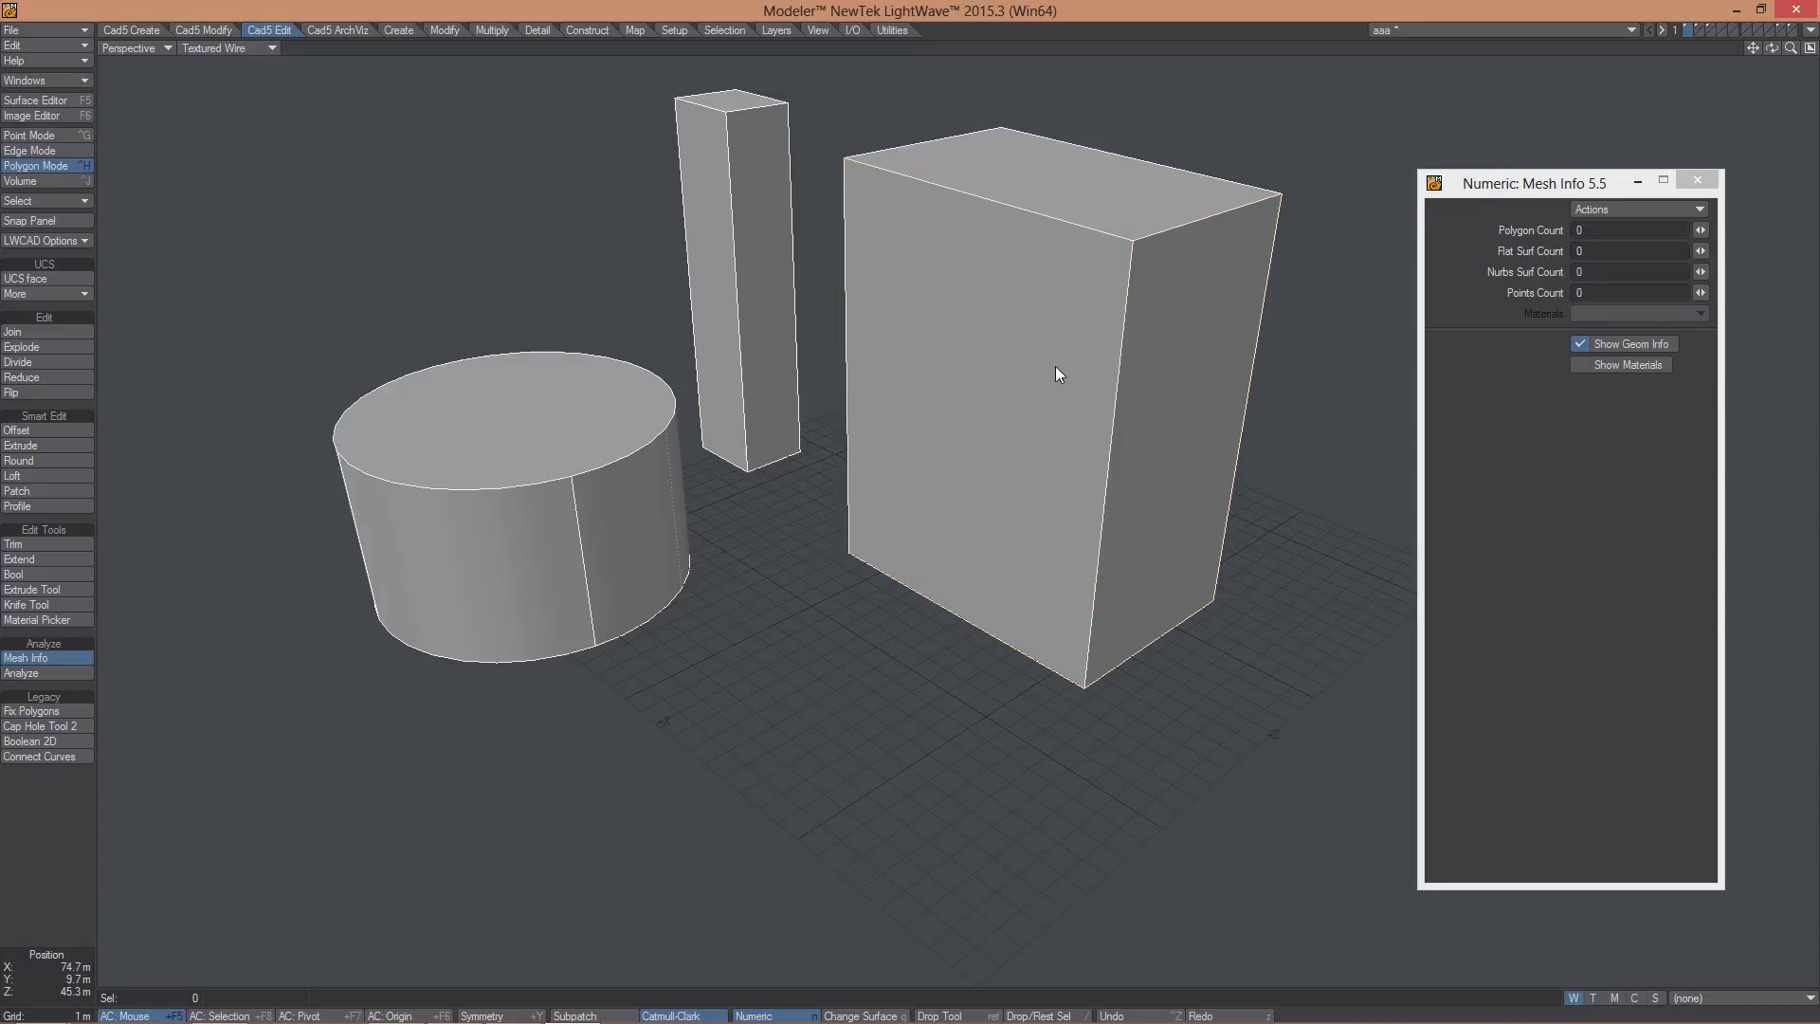
double_click(995, 344)
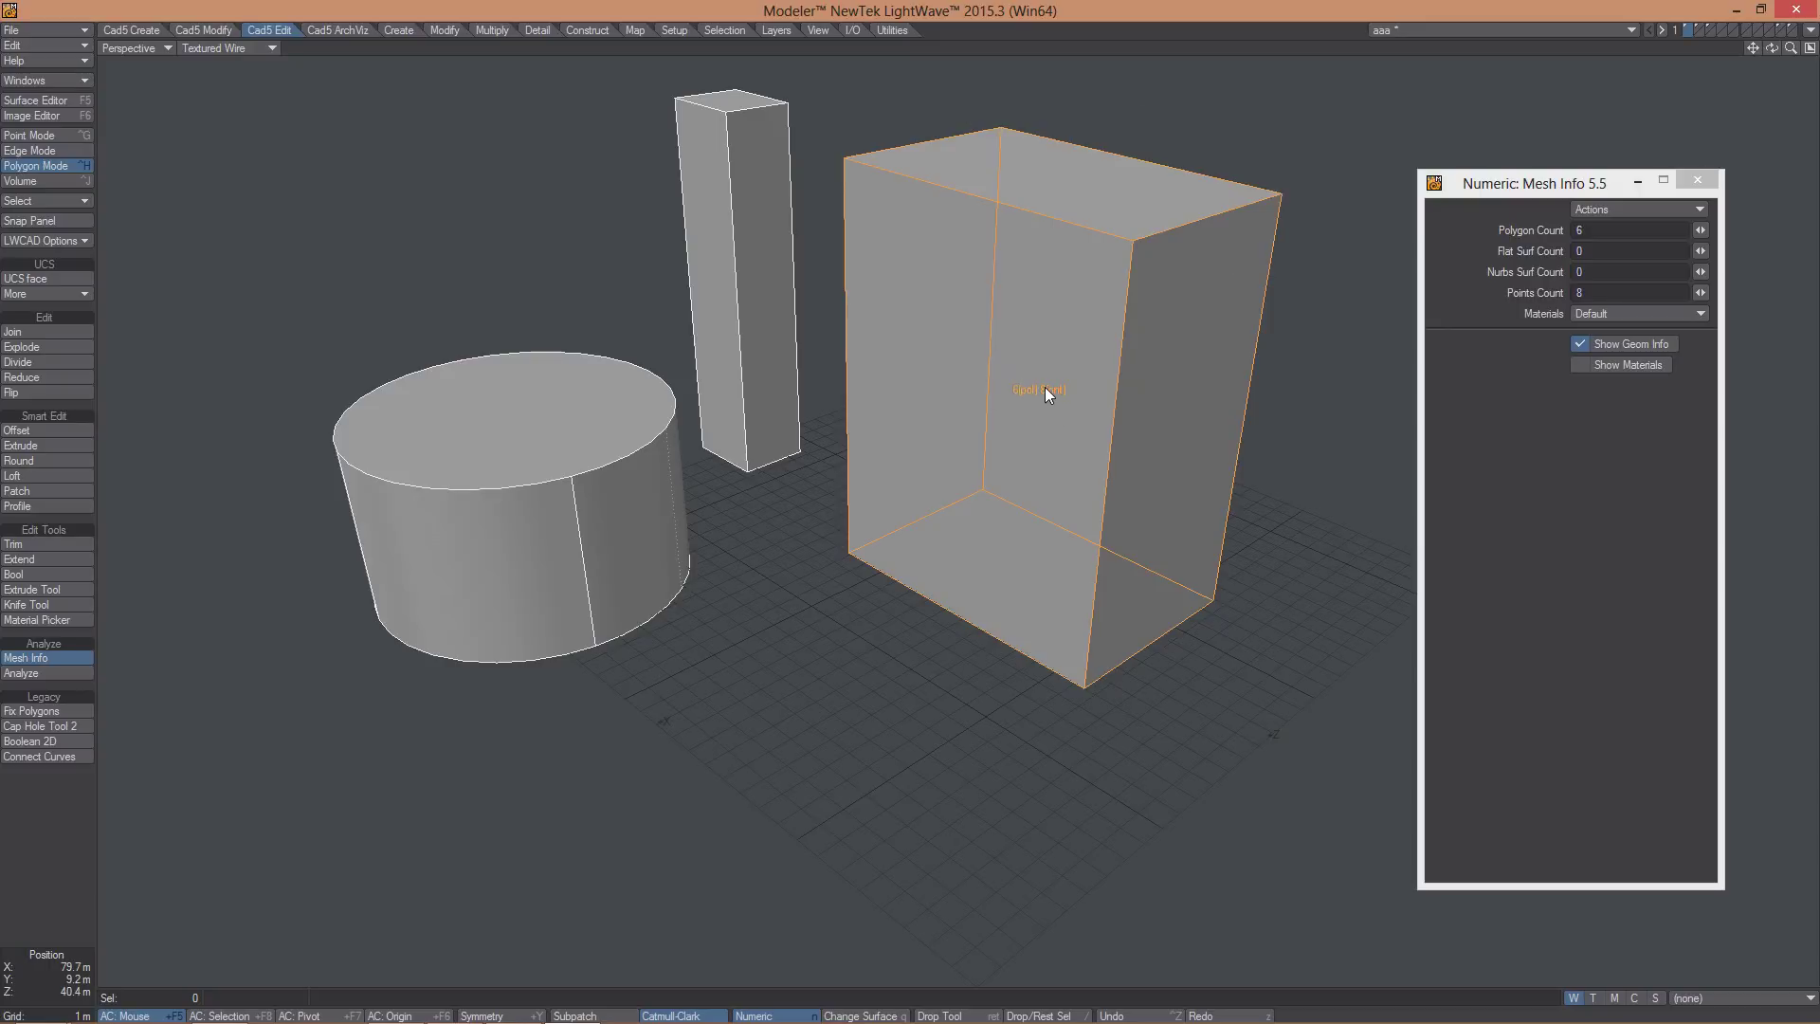
left_click(1586, 370)
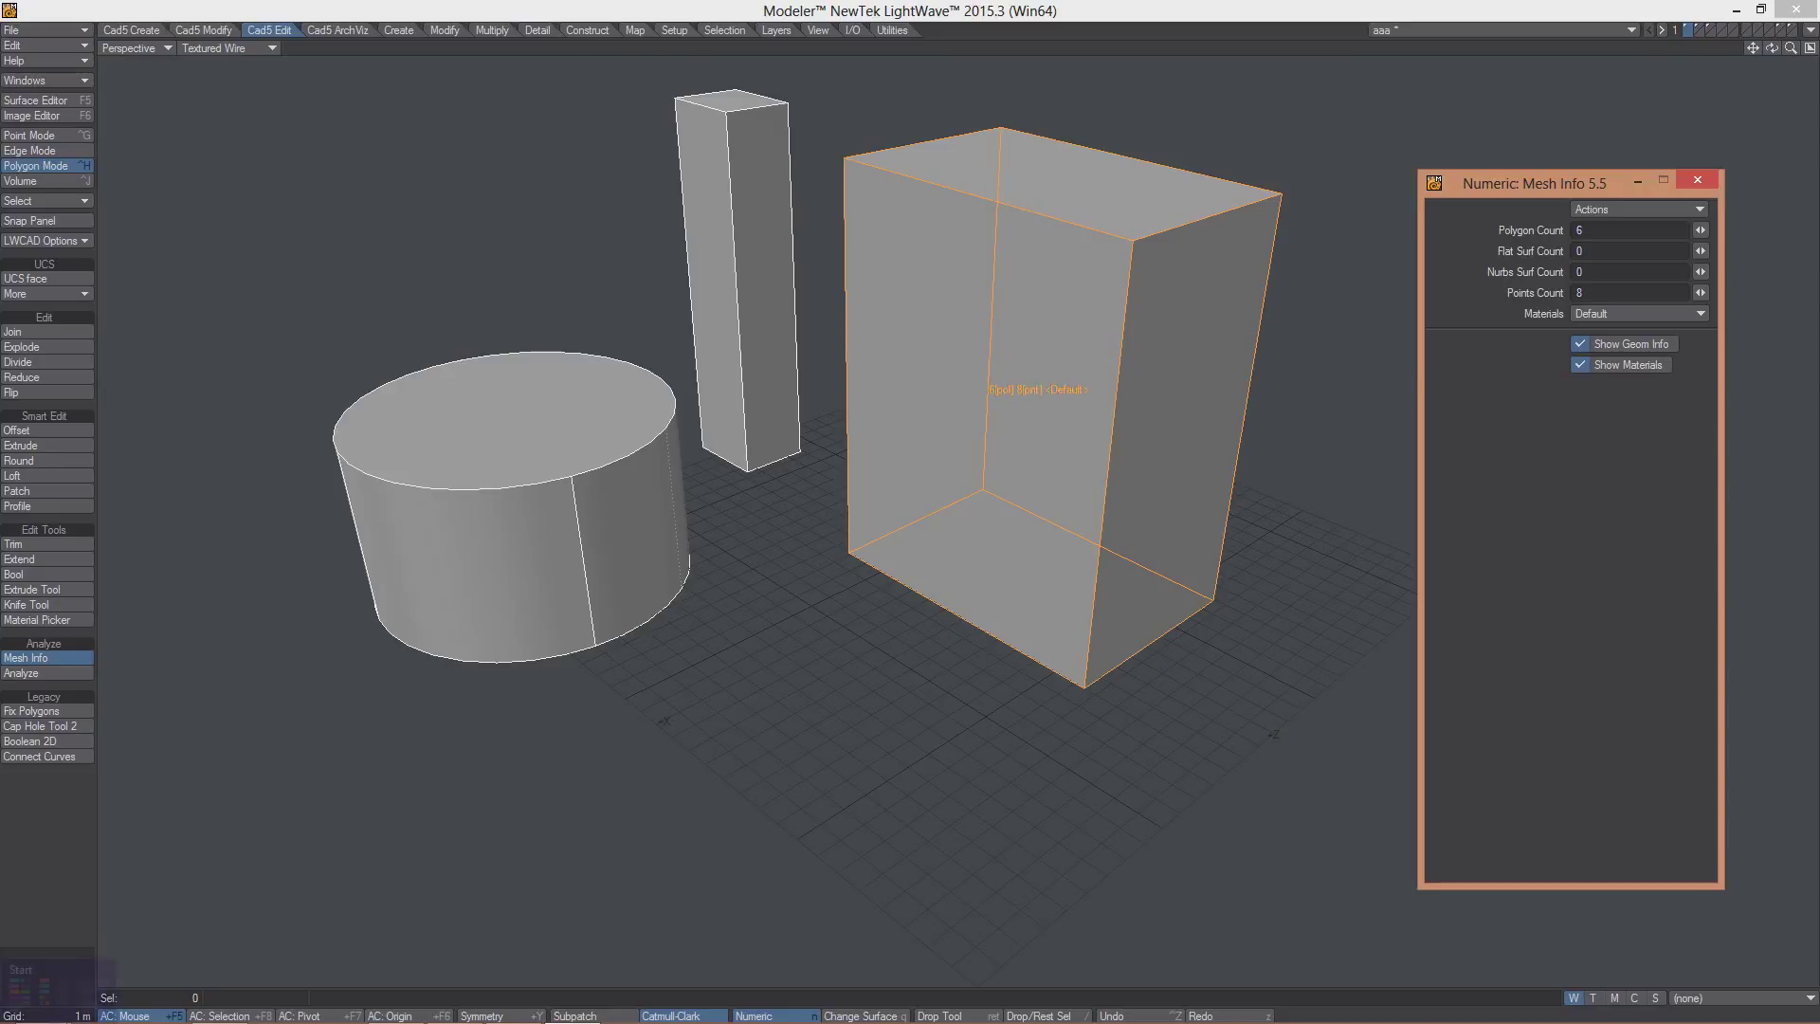
left_click(105, 916)
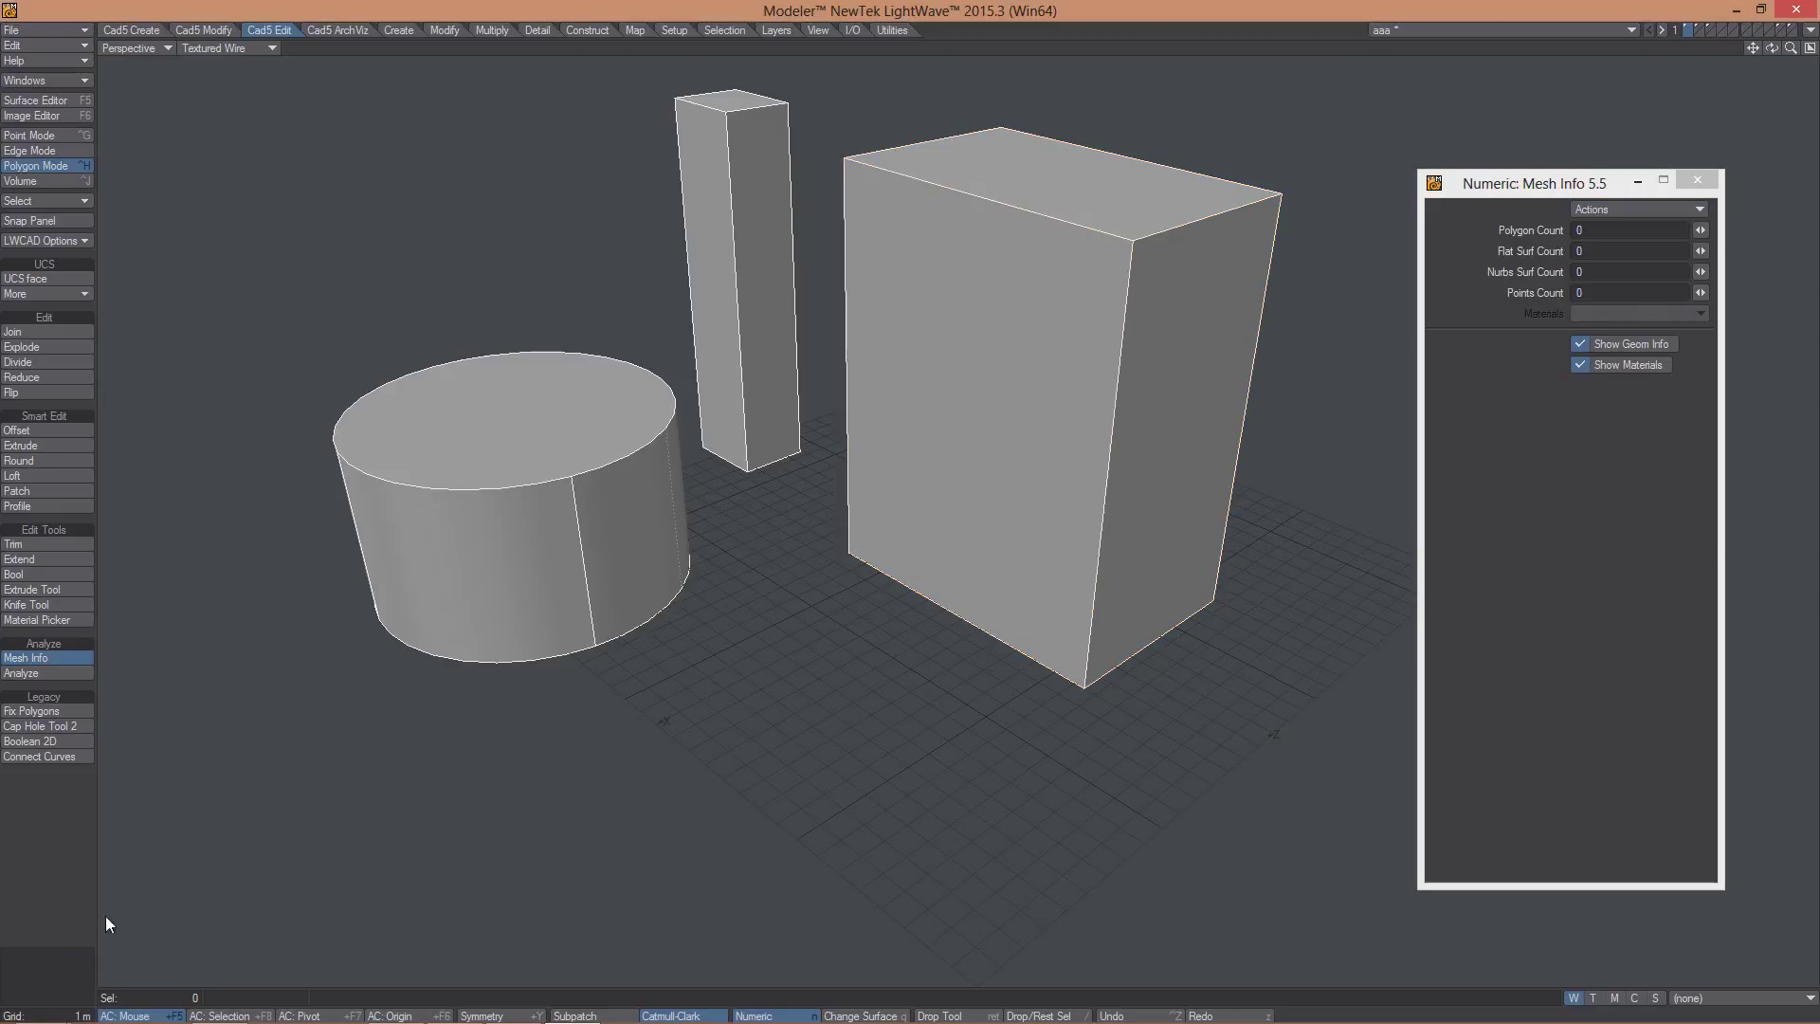
left_click(1579, 366)
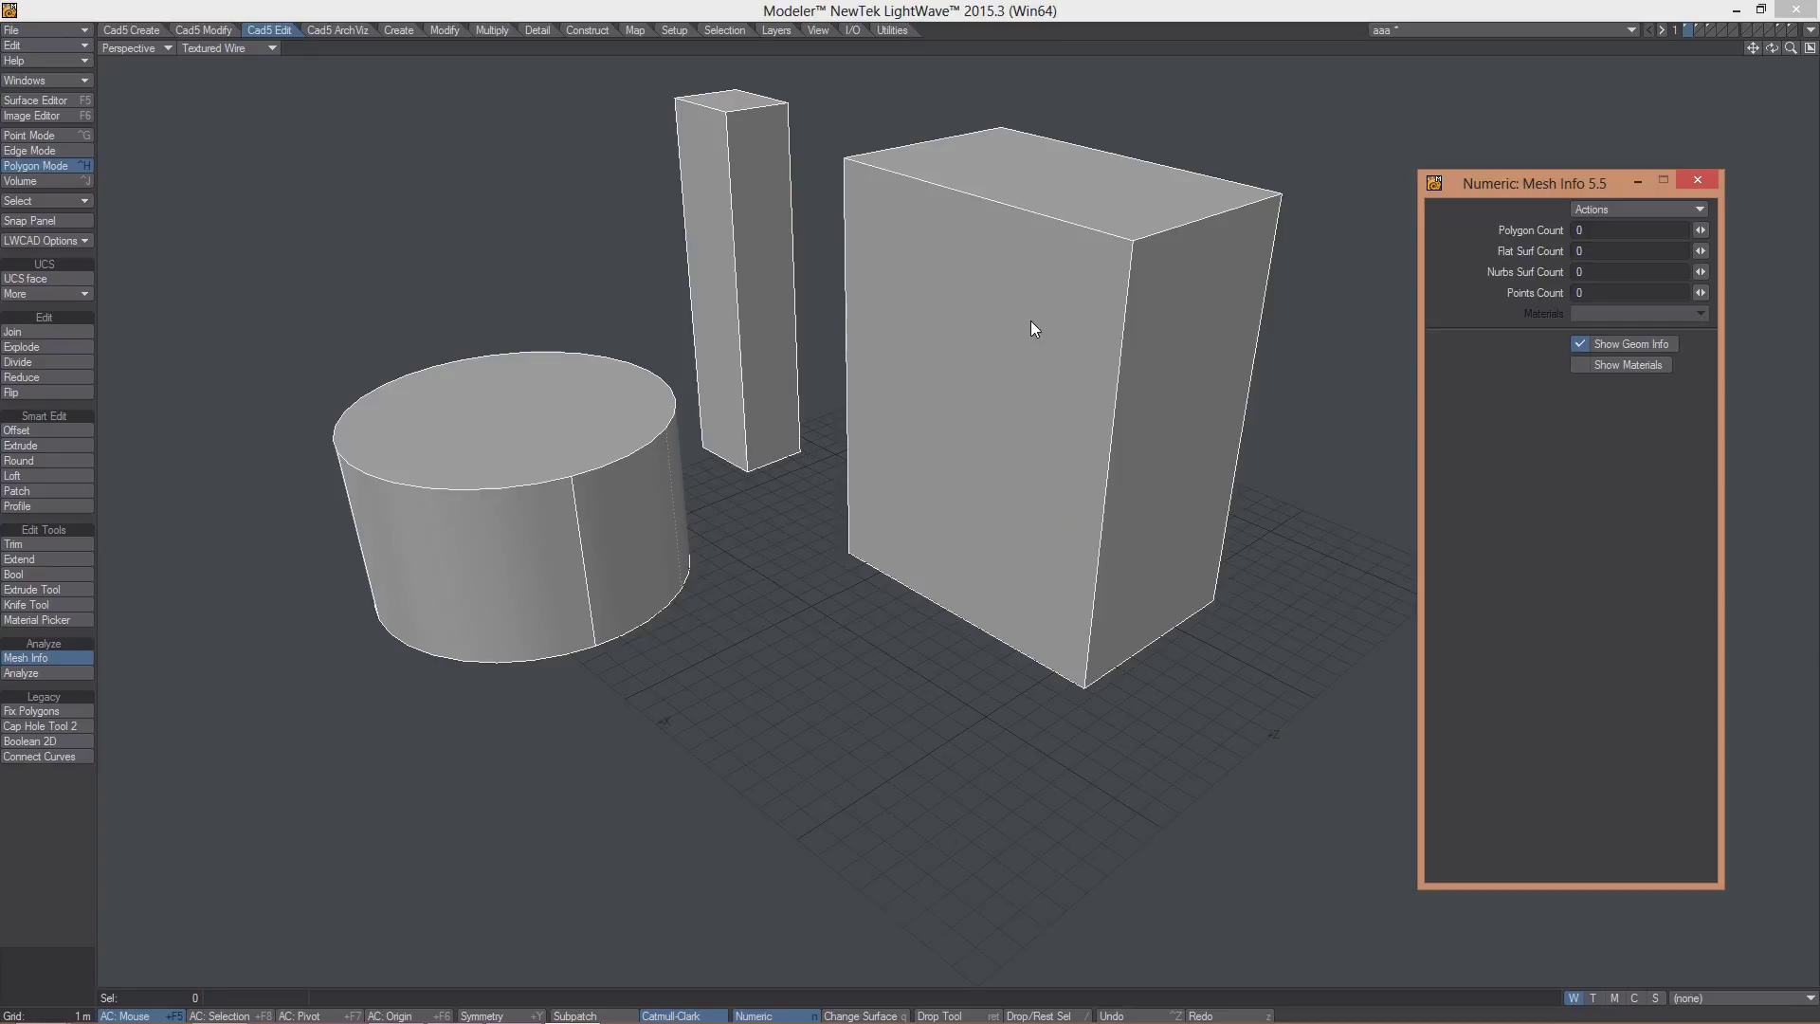
- Select box and cylinder faces, then pick the Default material from the Materials list
left_click_drag(1031, 327, 1050, 192)
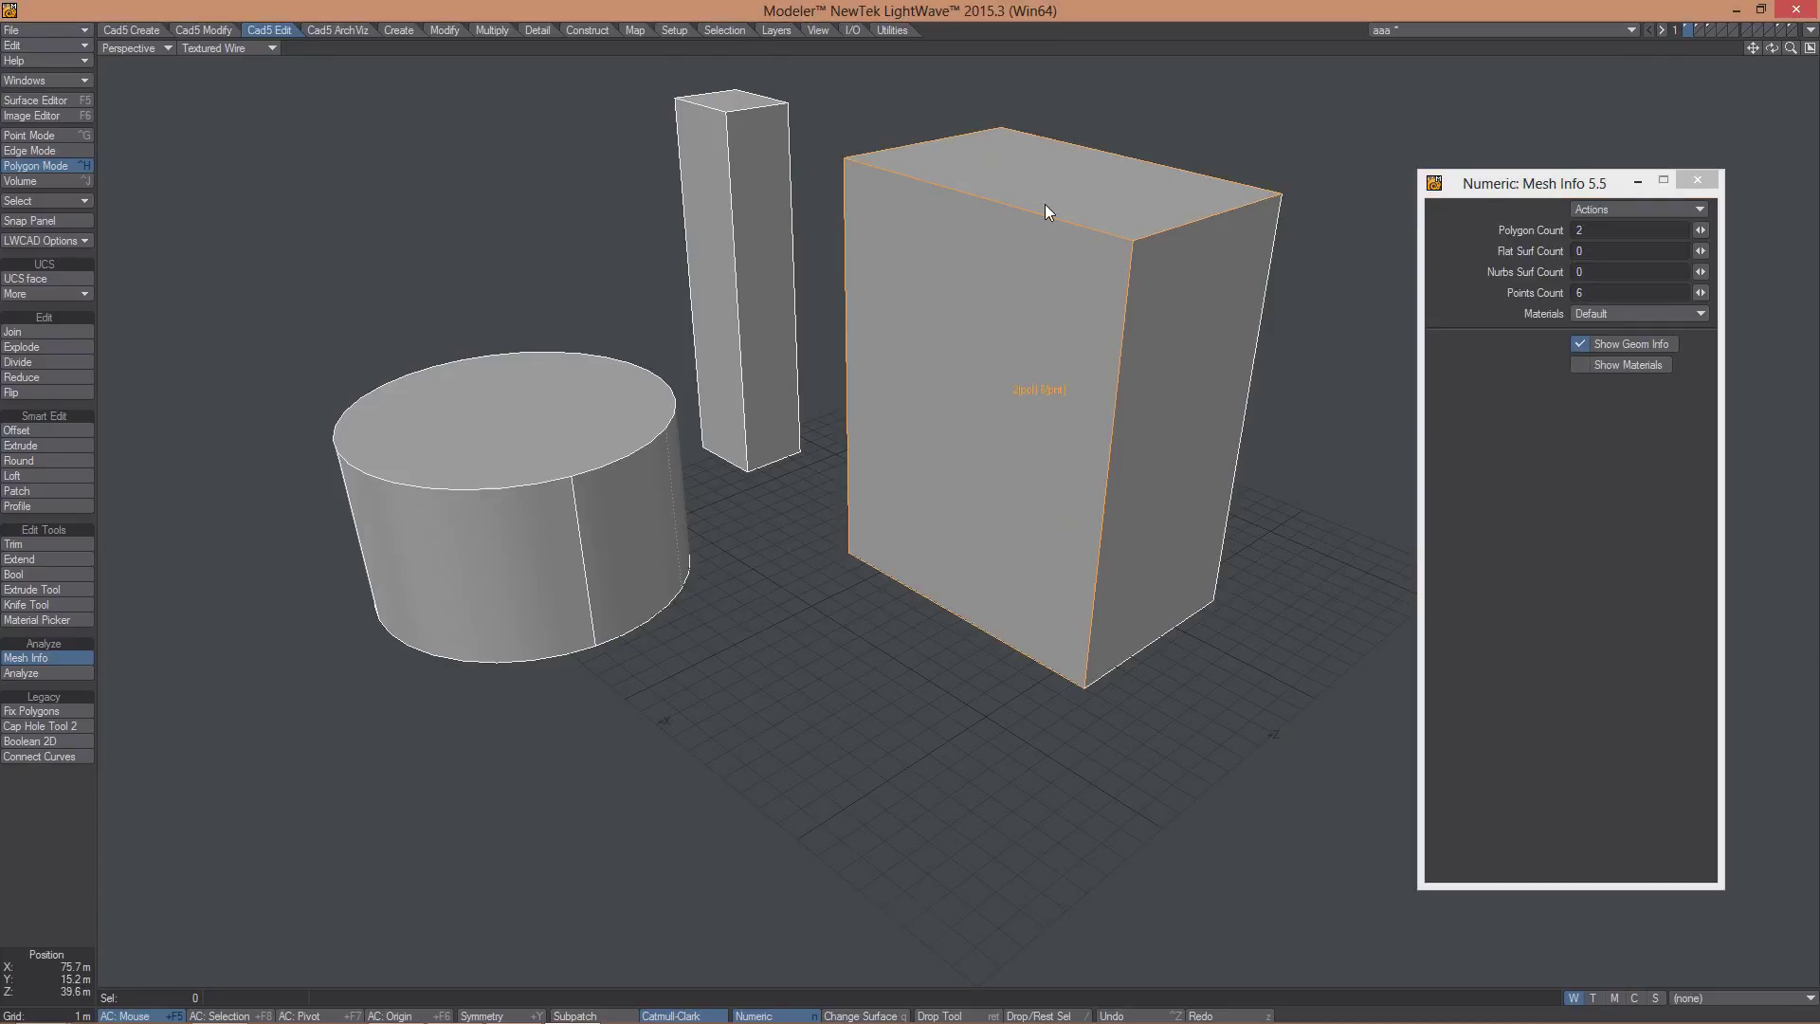
left_click(469, 549)
left_click(492, 401)
left_click_drag(536, 418, 633, 495, "alt")
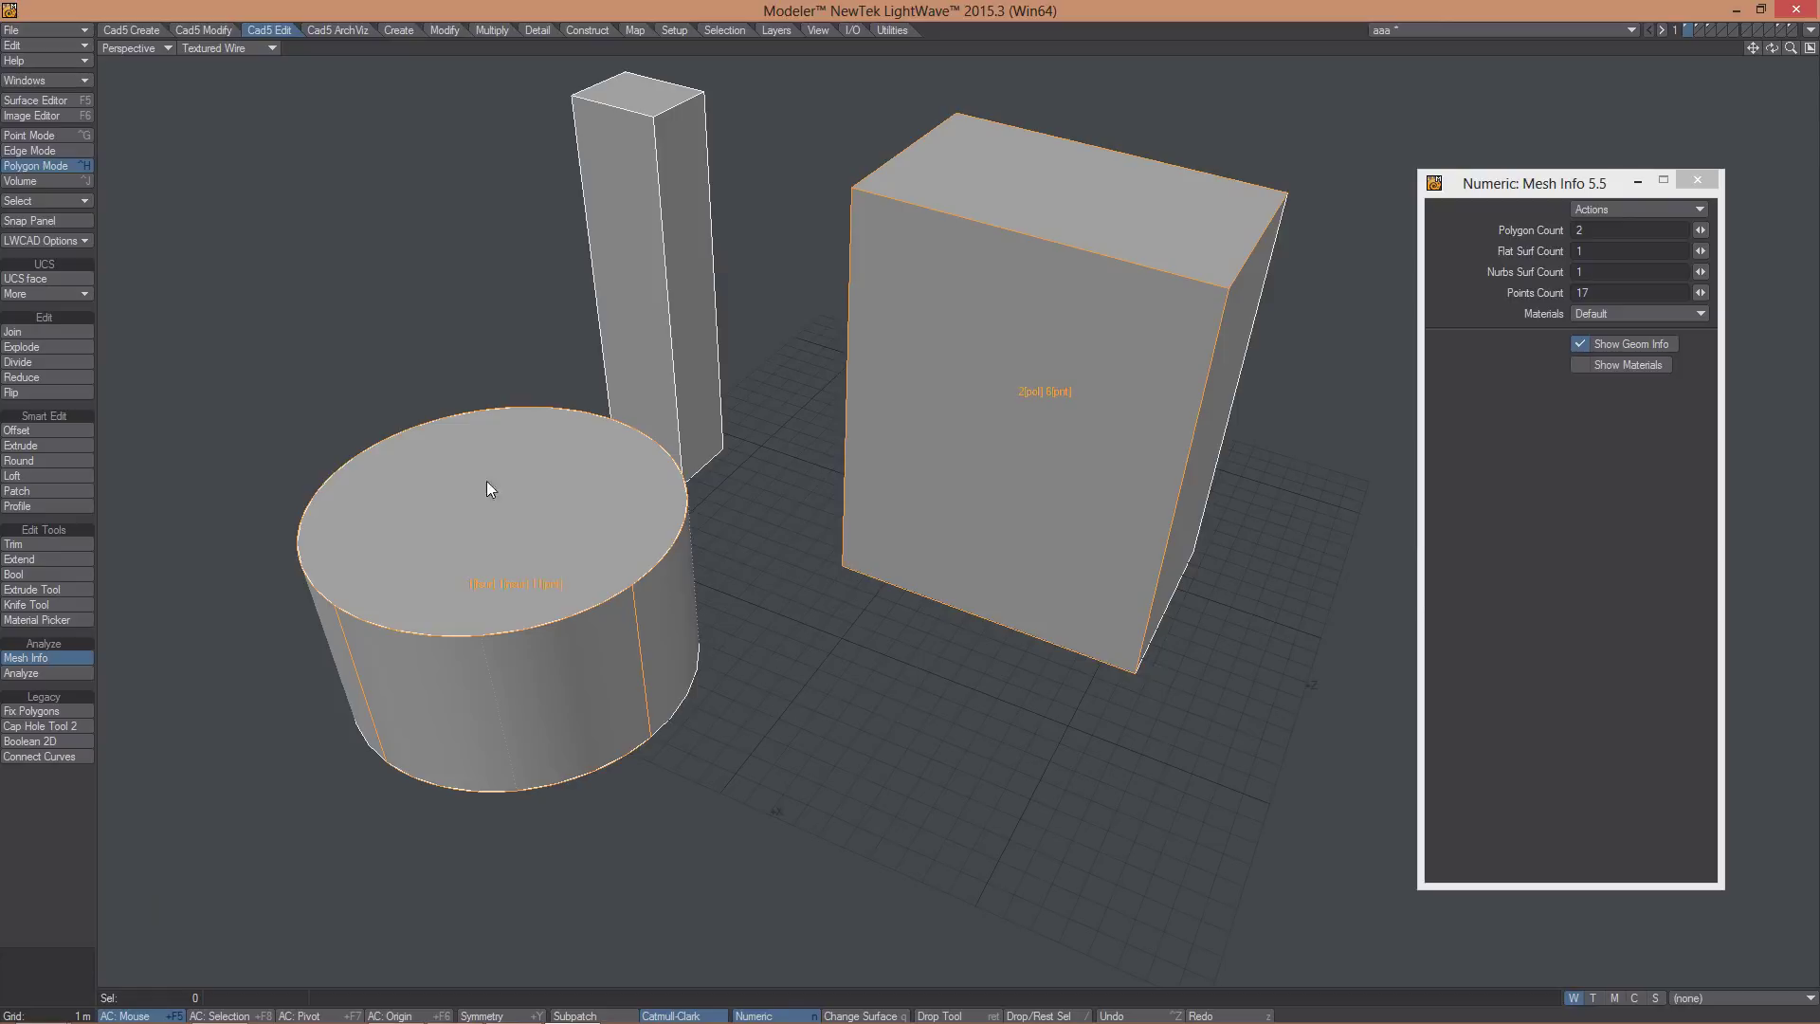
left_click_drag(495, 563, 466, 585, "alt")
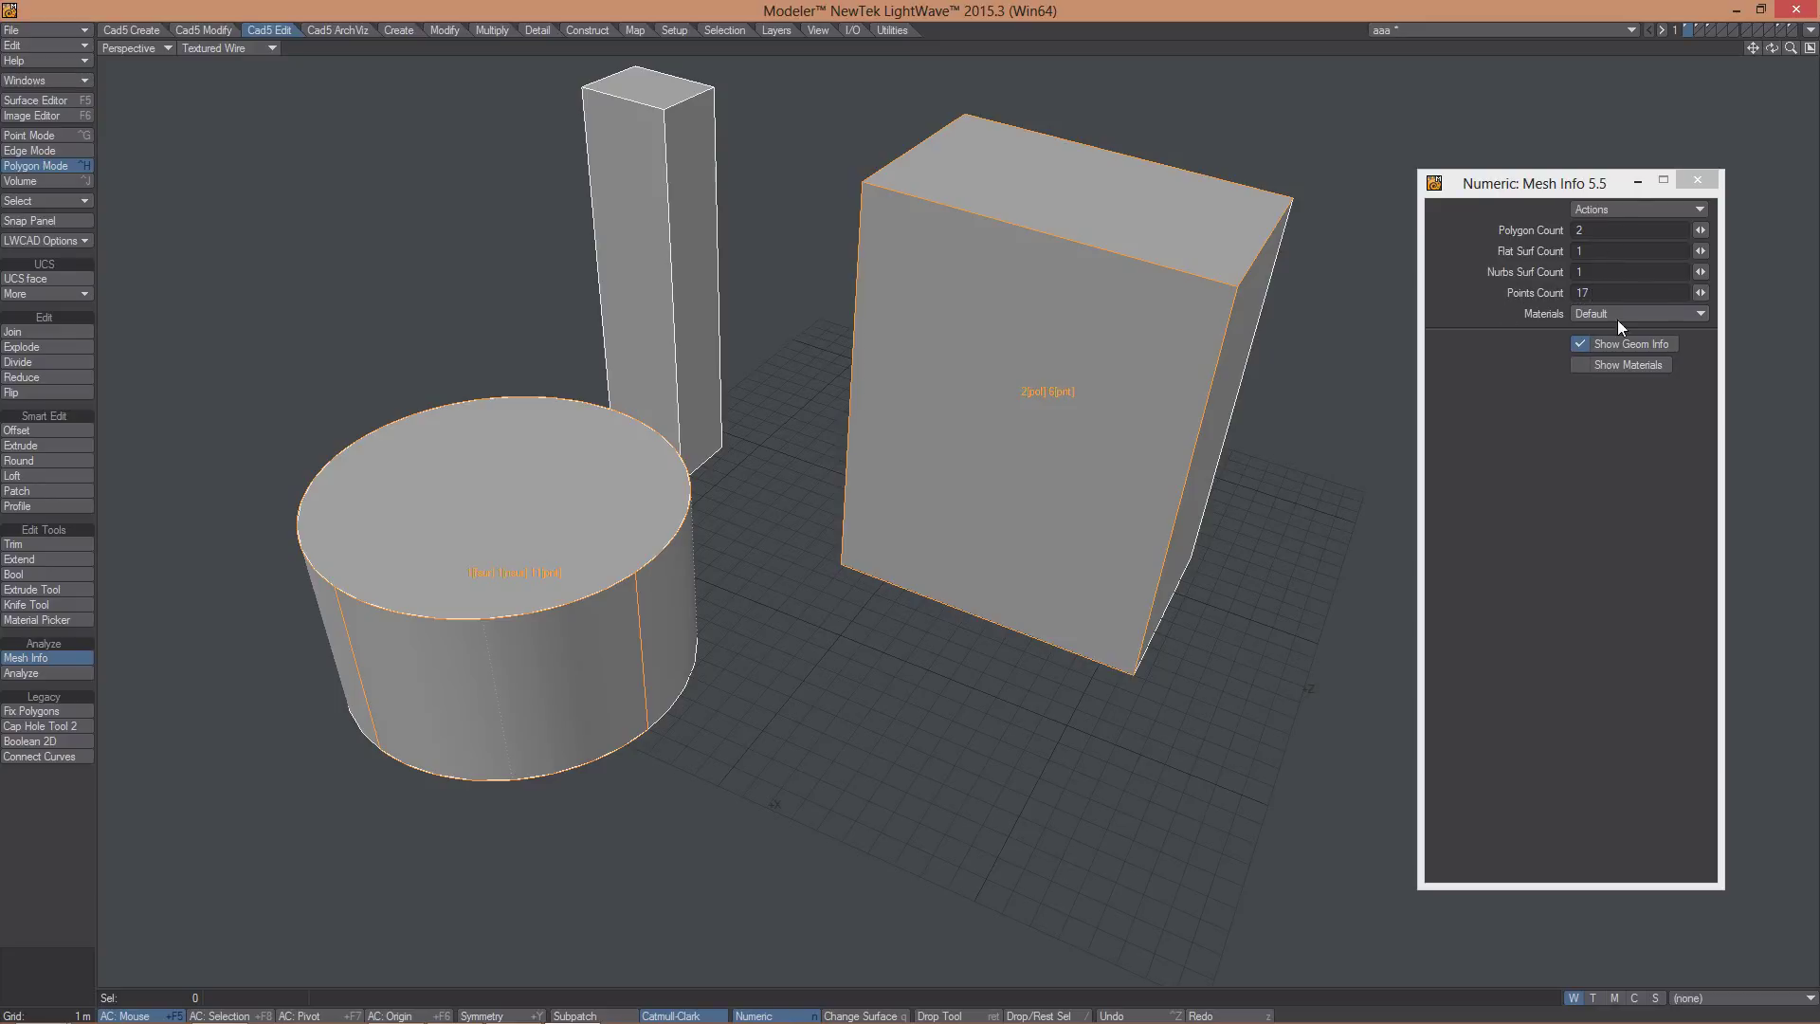
left_click(1617, 320)
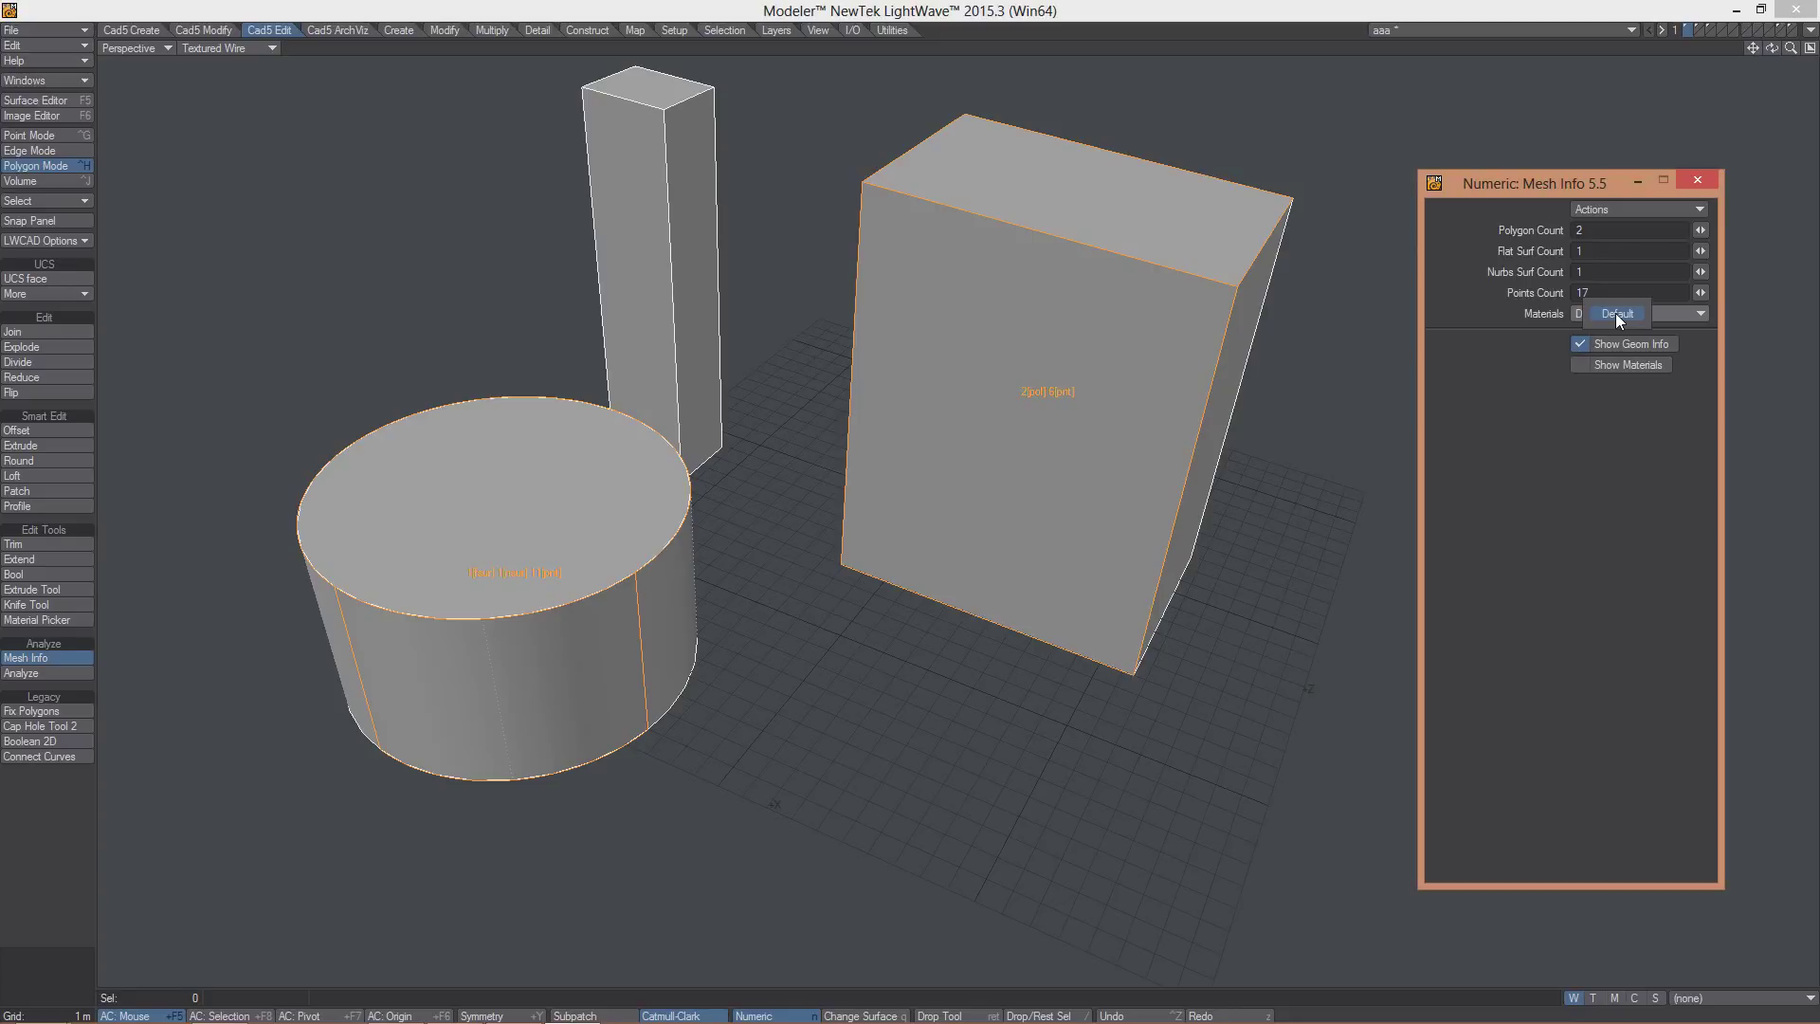
left_click(1613, 315)
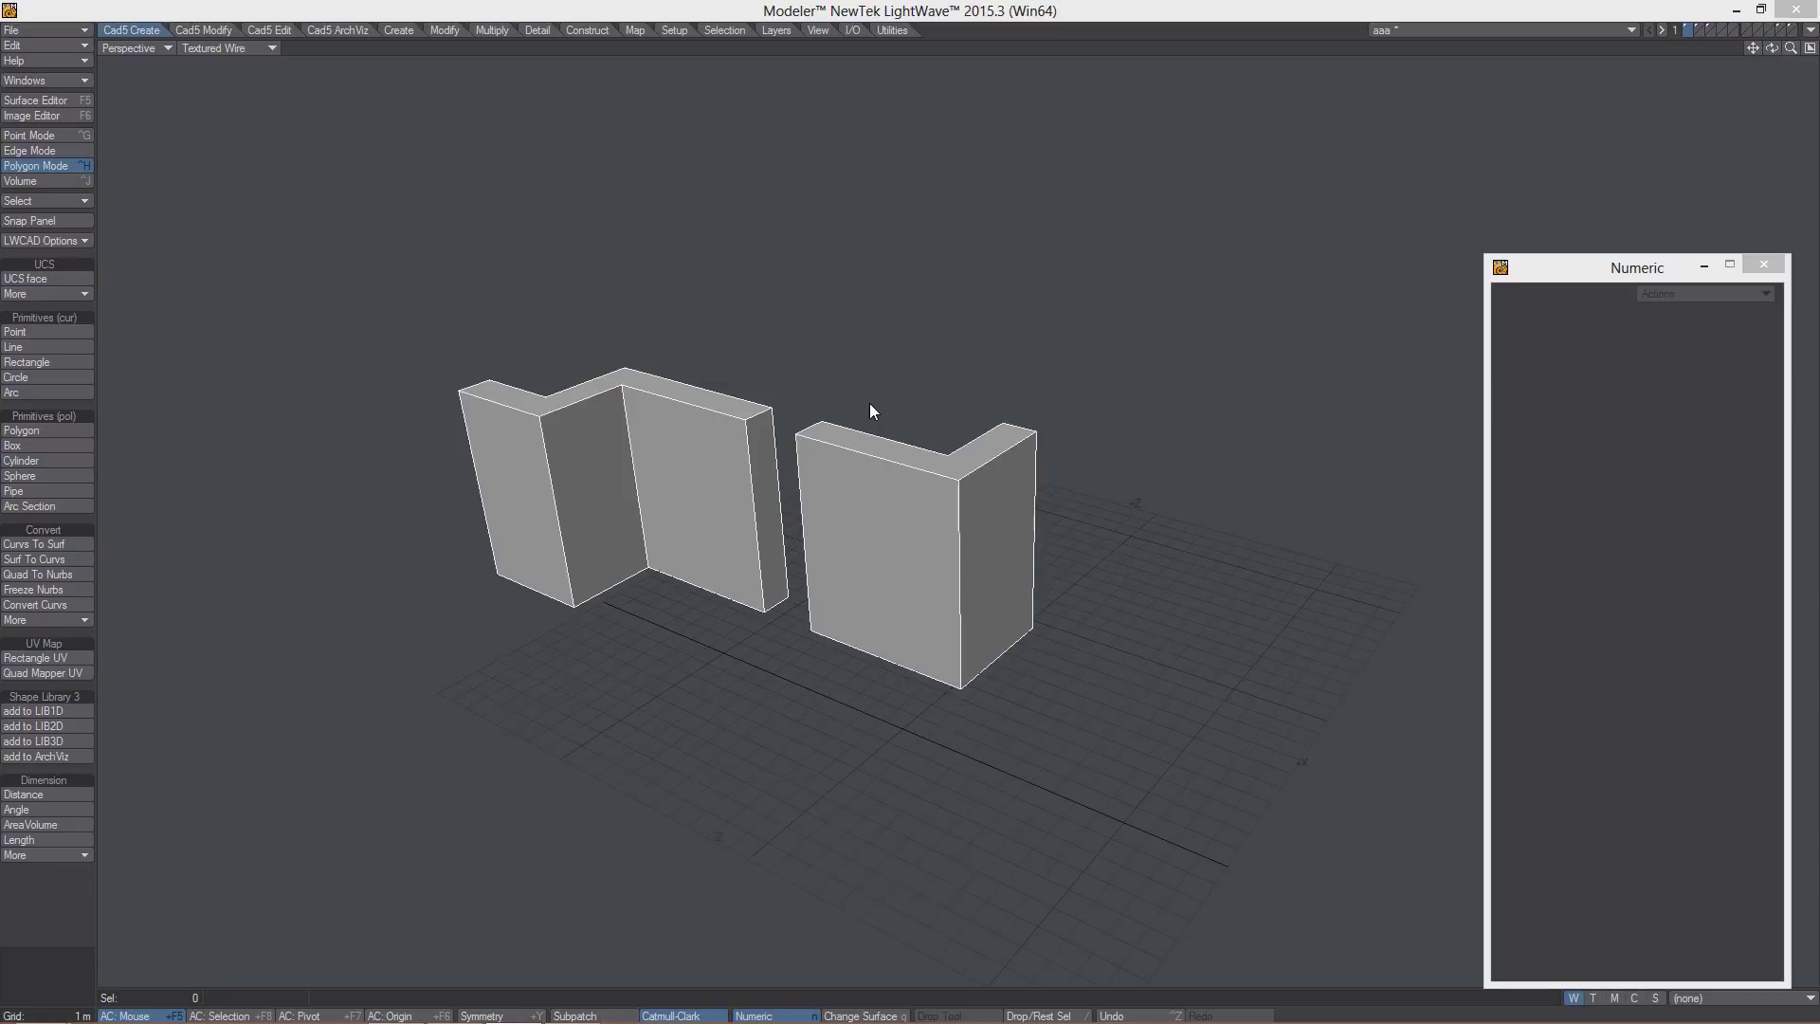
- Apply Rectangle UV brick mapping to the middle wall face, extended to same-plane faces and projected
left_click(40, 661)
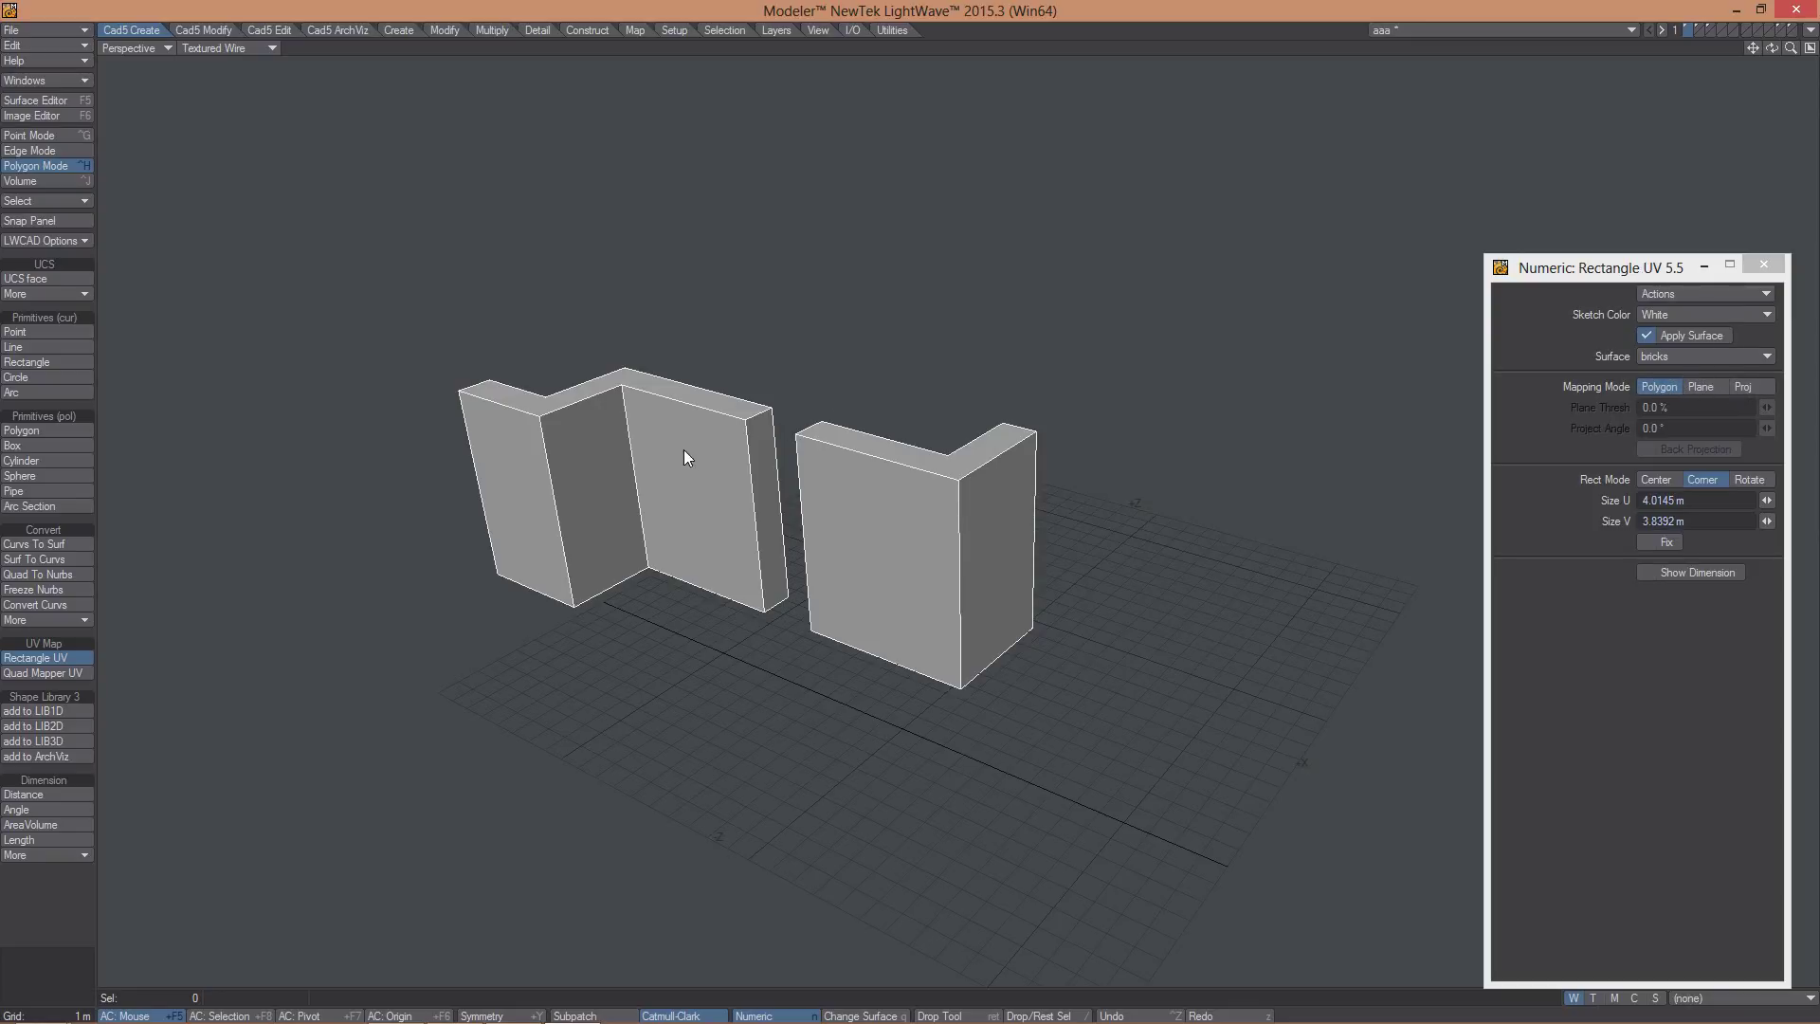
left_click_drag(684, 449, 748, 529)
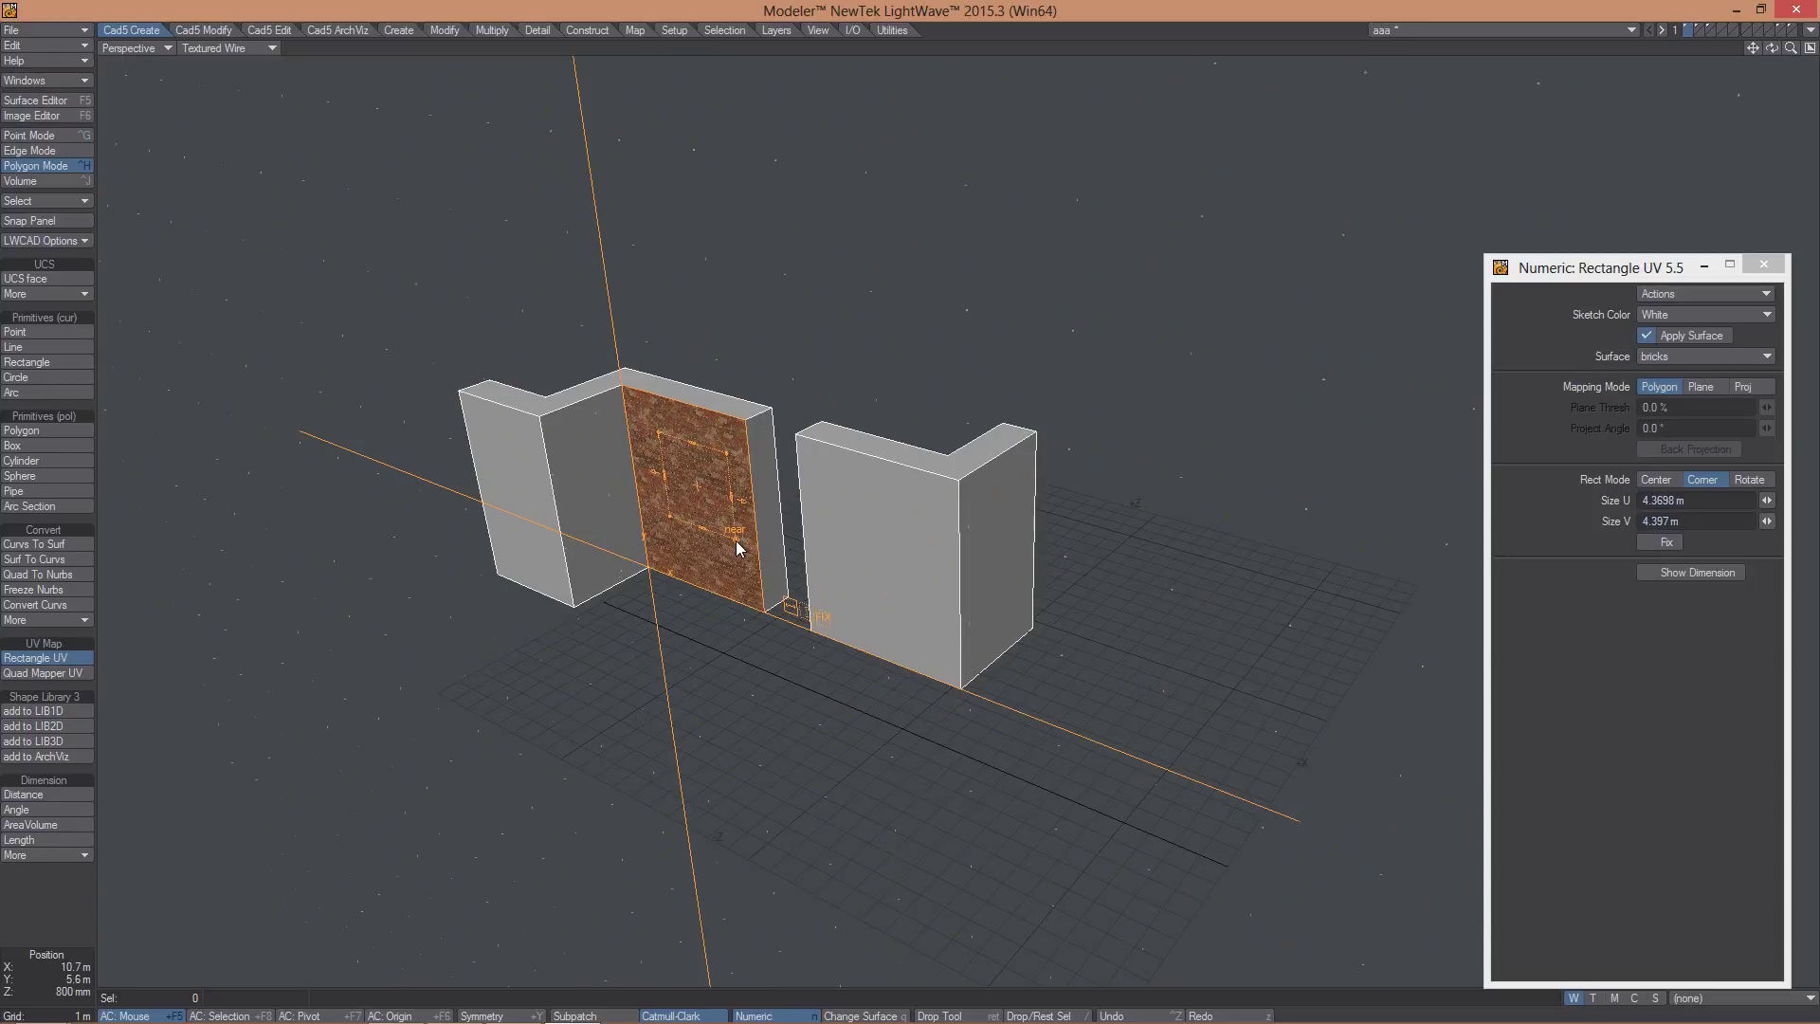
left_click(1700, 387)
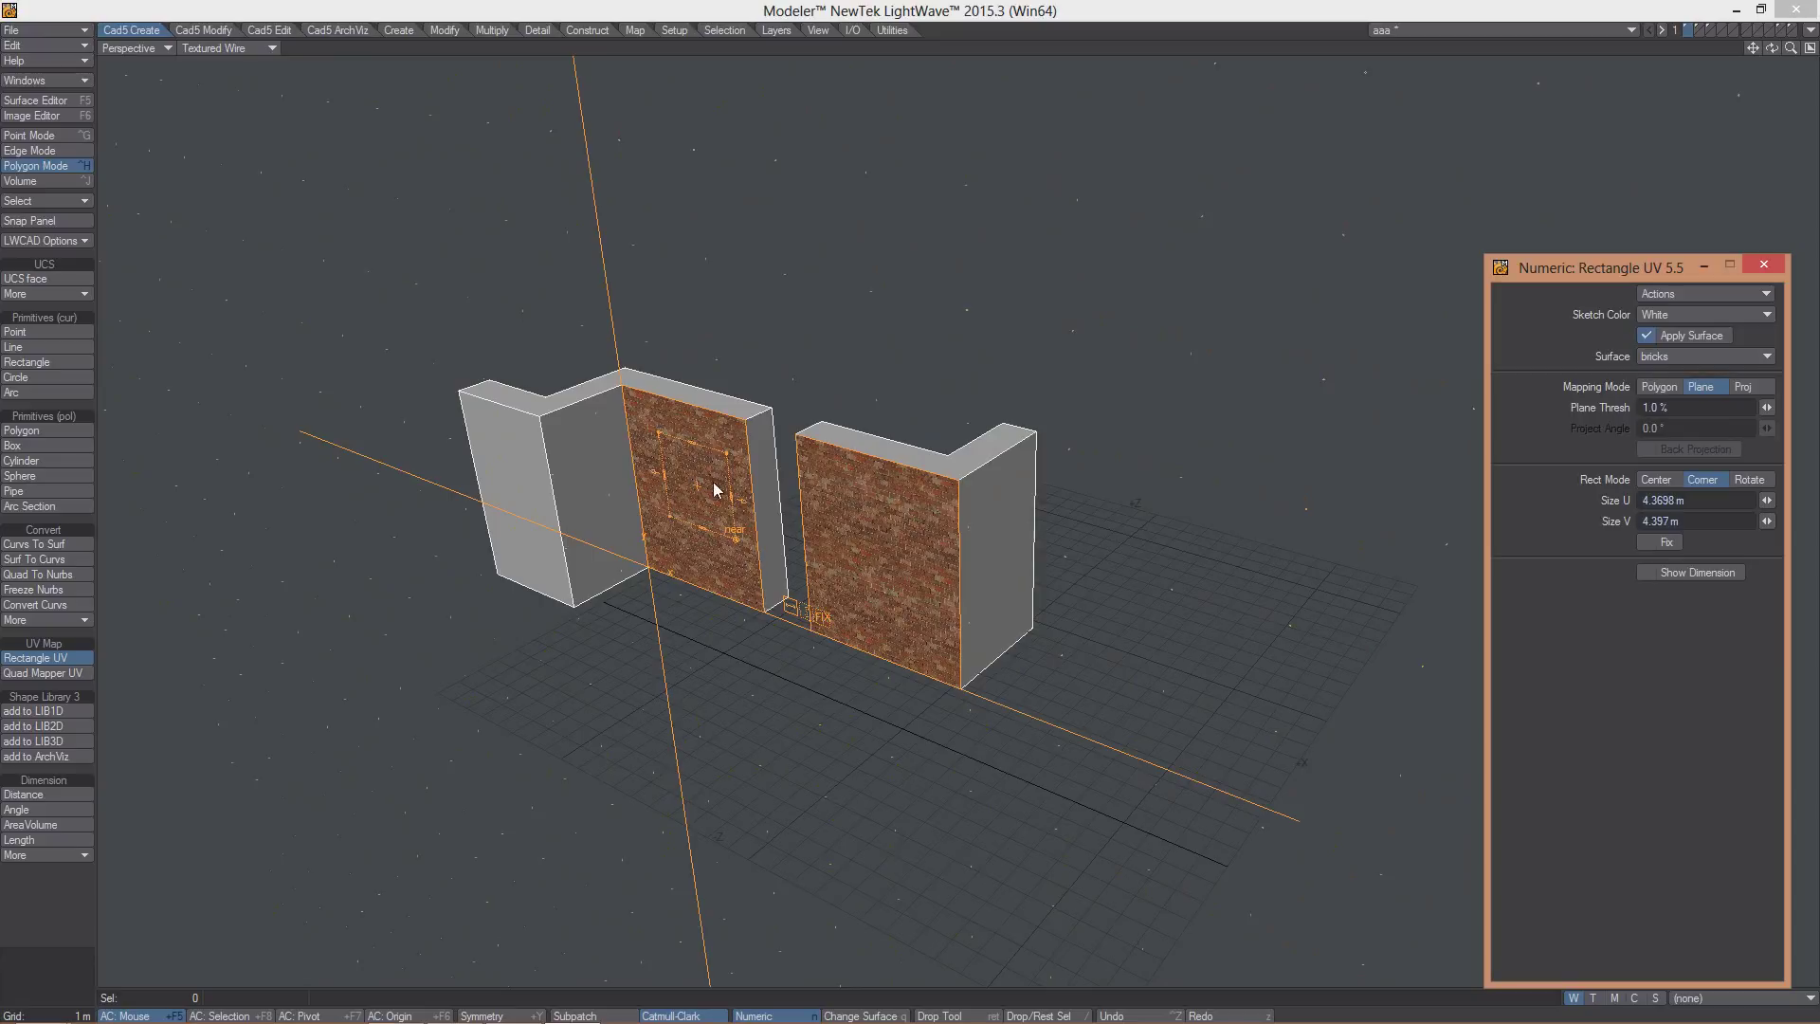
left_click(1746, 389)
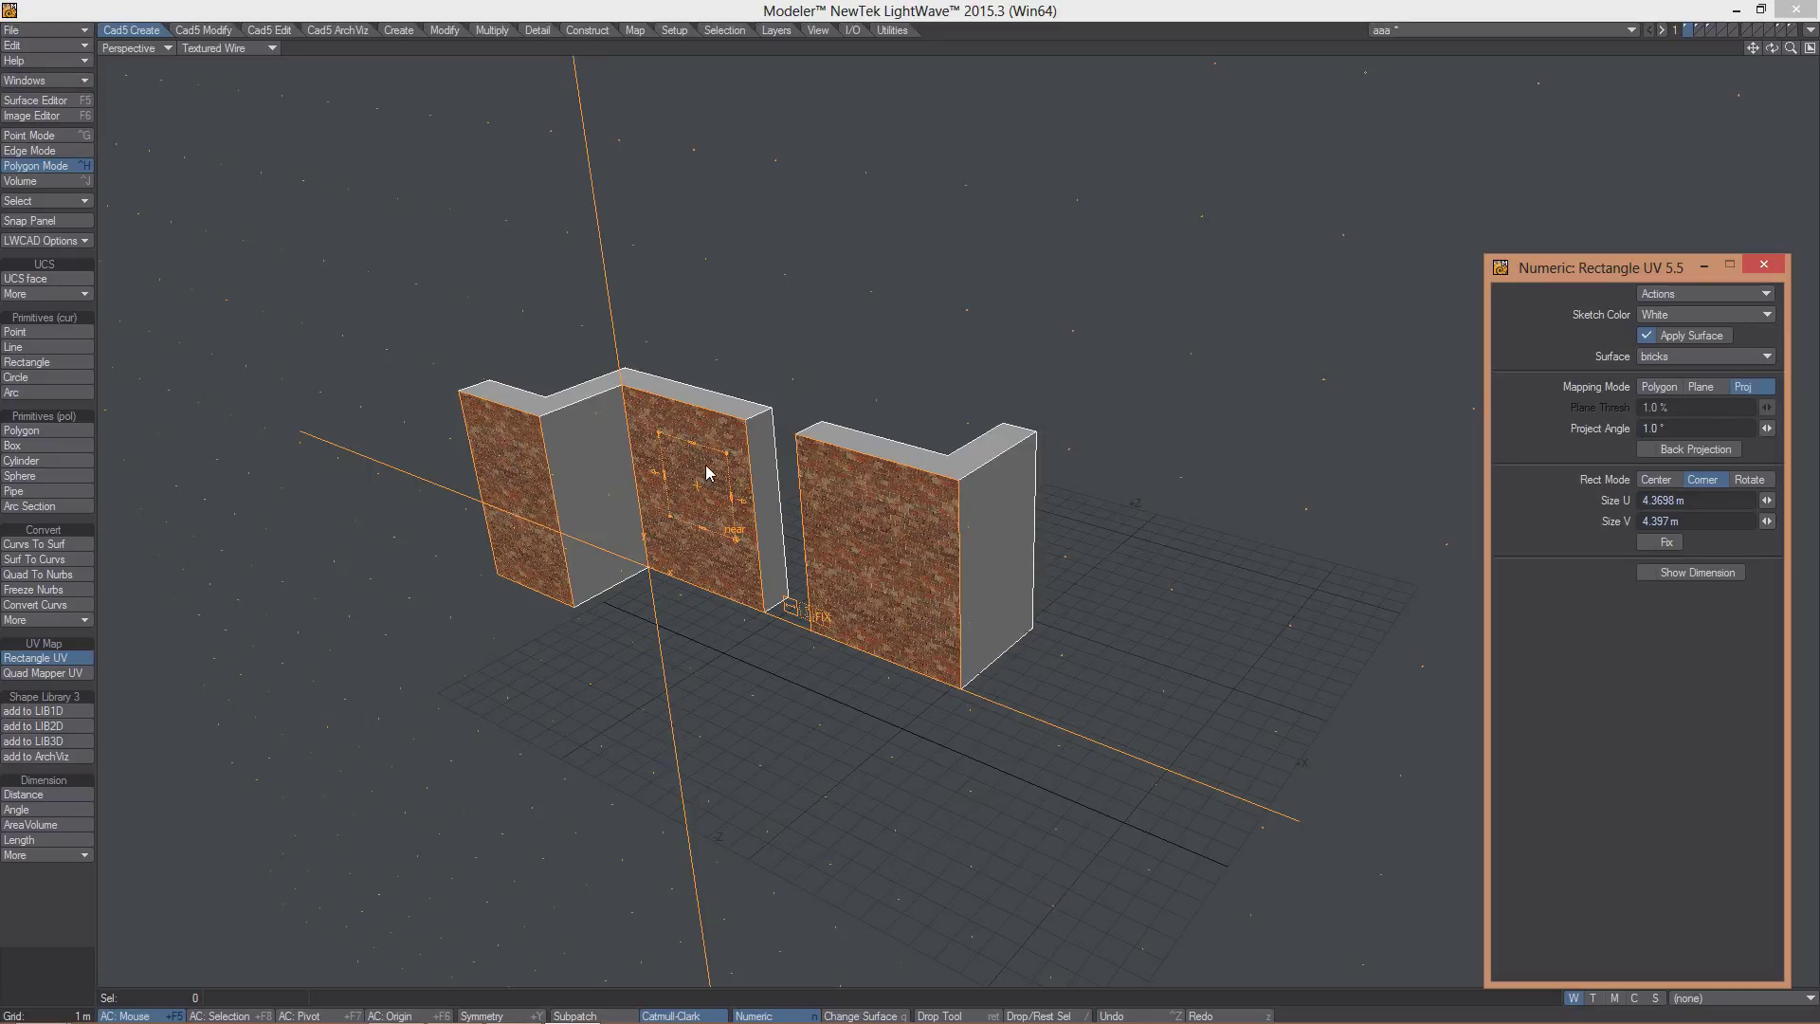
- Enable Back Projection to see bricks across the walls, then undo the Rectangle UV mapping
left_click_drag(532, 590, 720, 569, "alt")
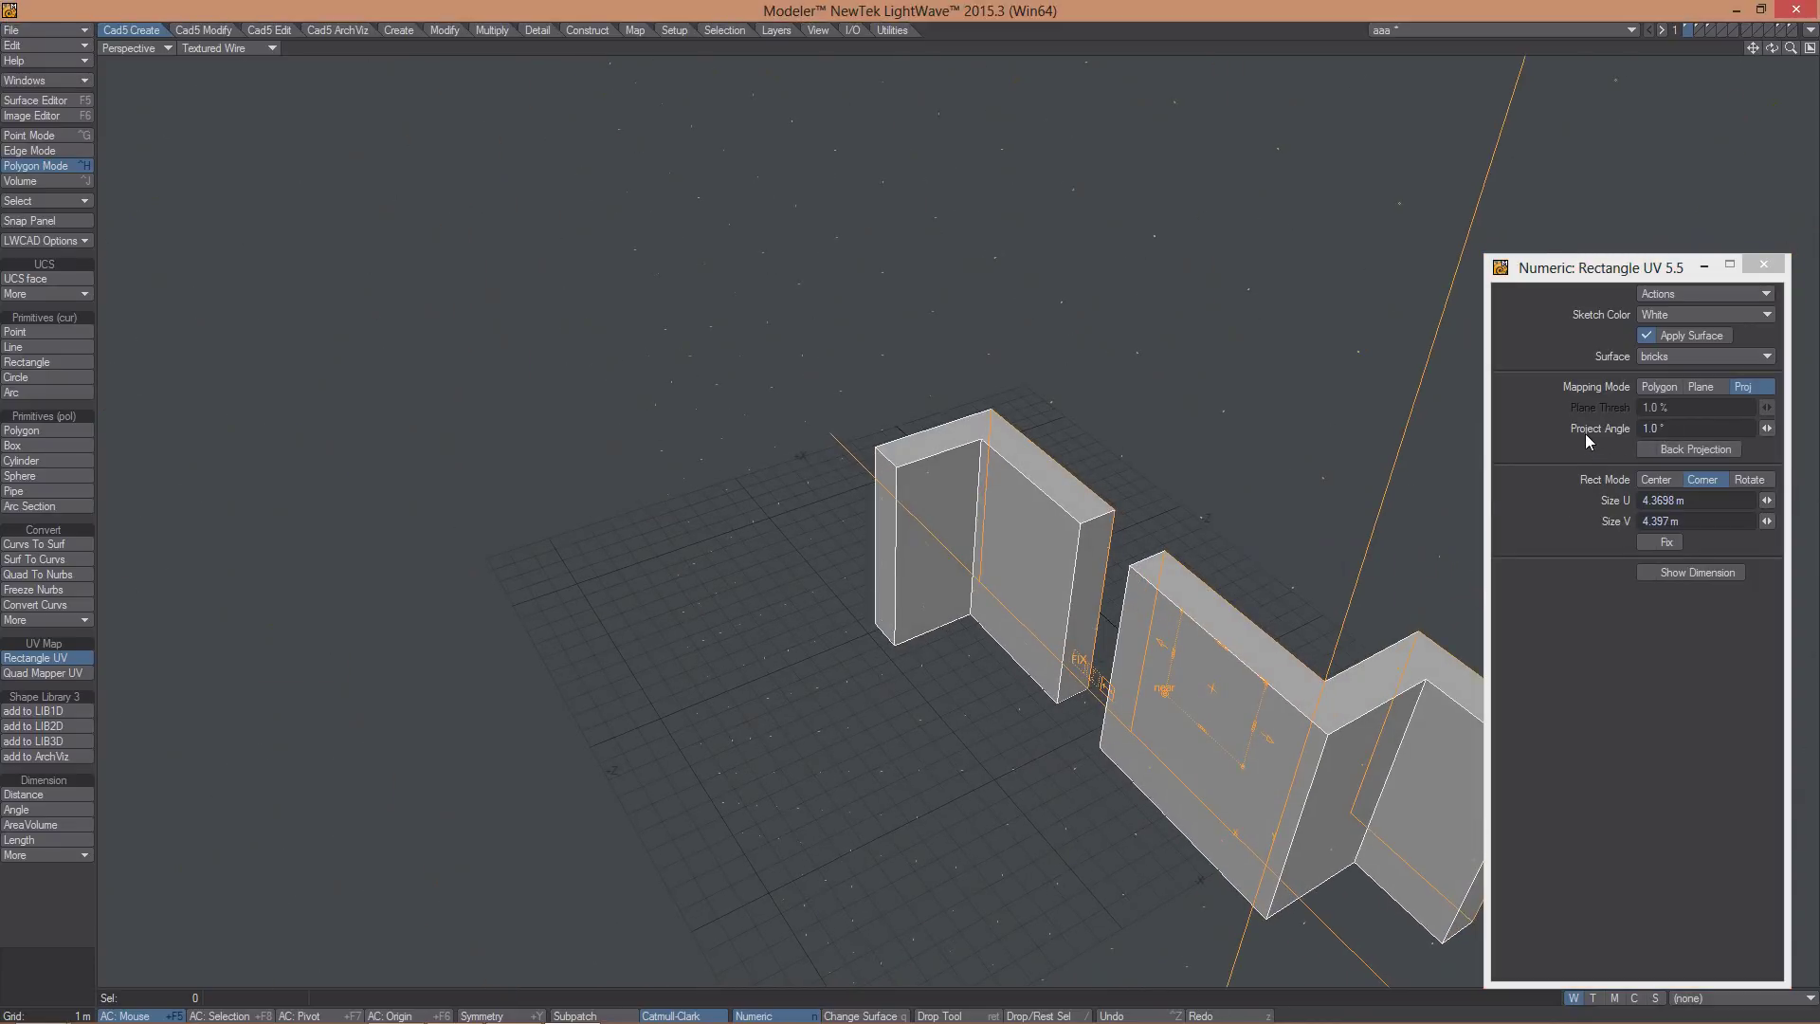
left_click_drag(1254, 573, 821, 507, "alt")
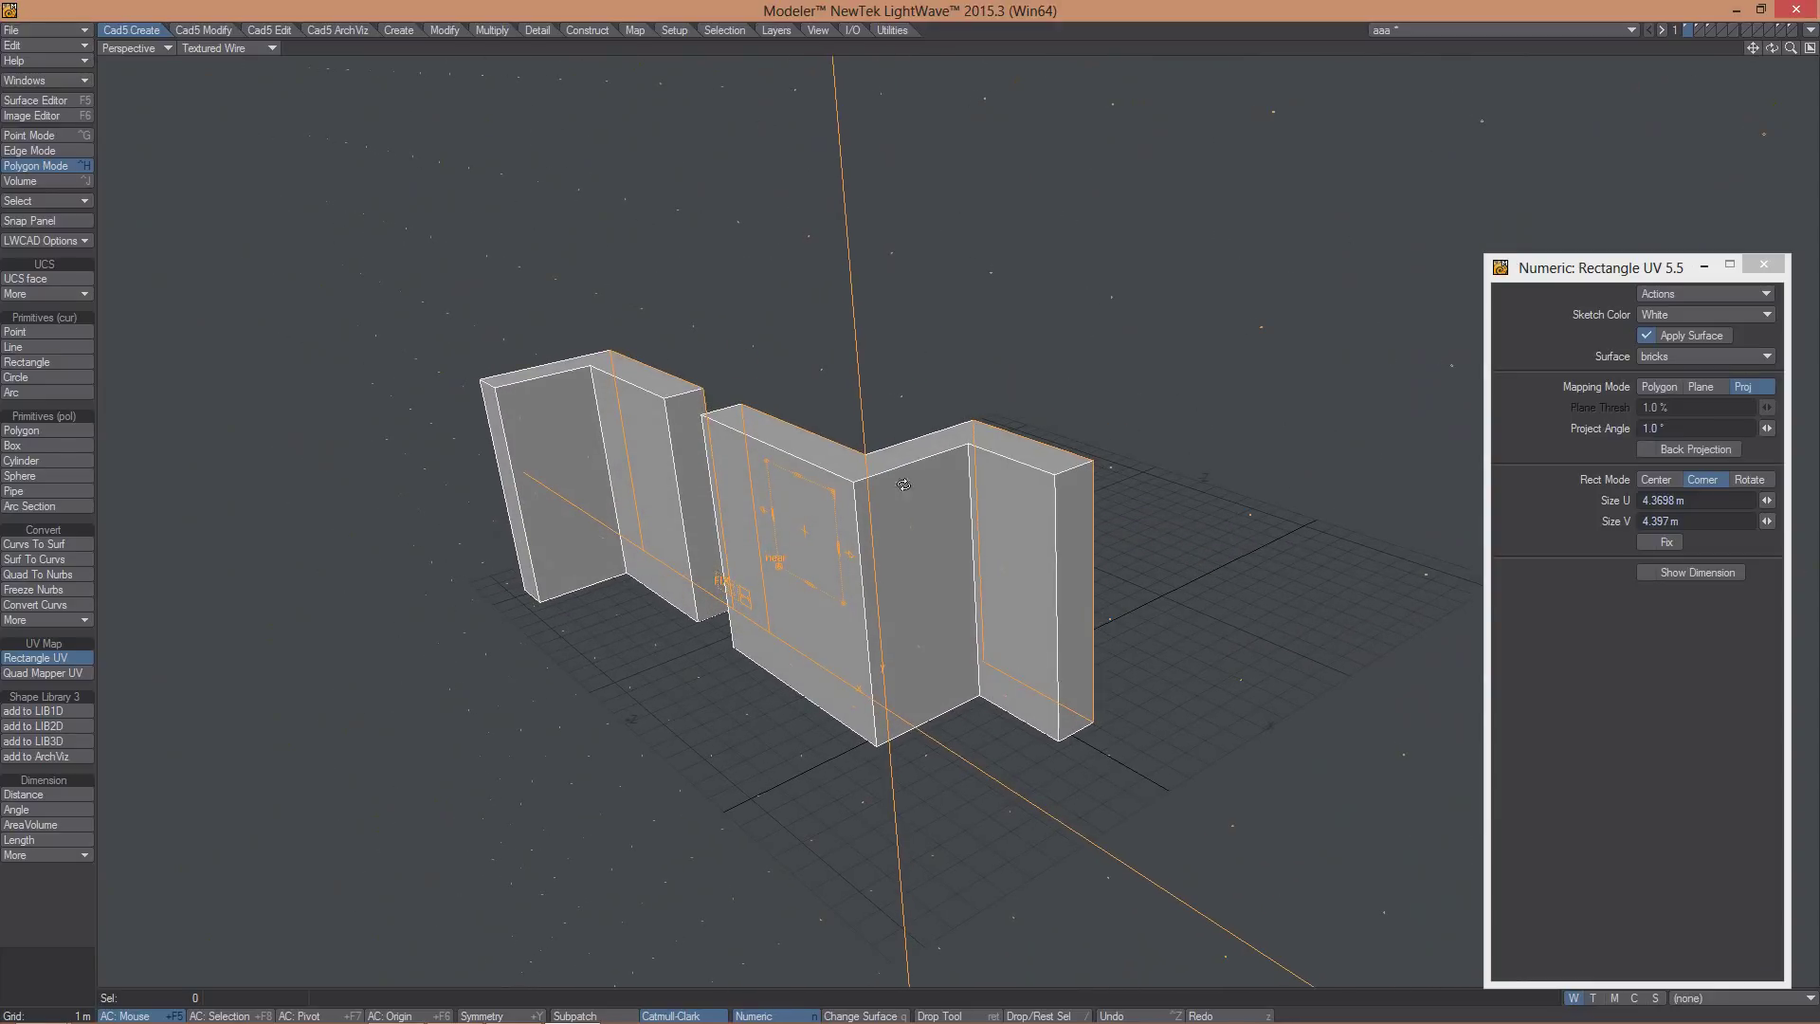
left_click(1649, 447)
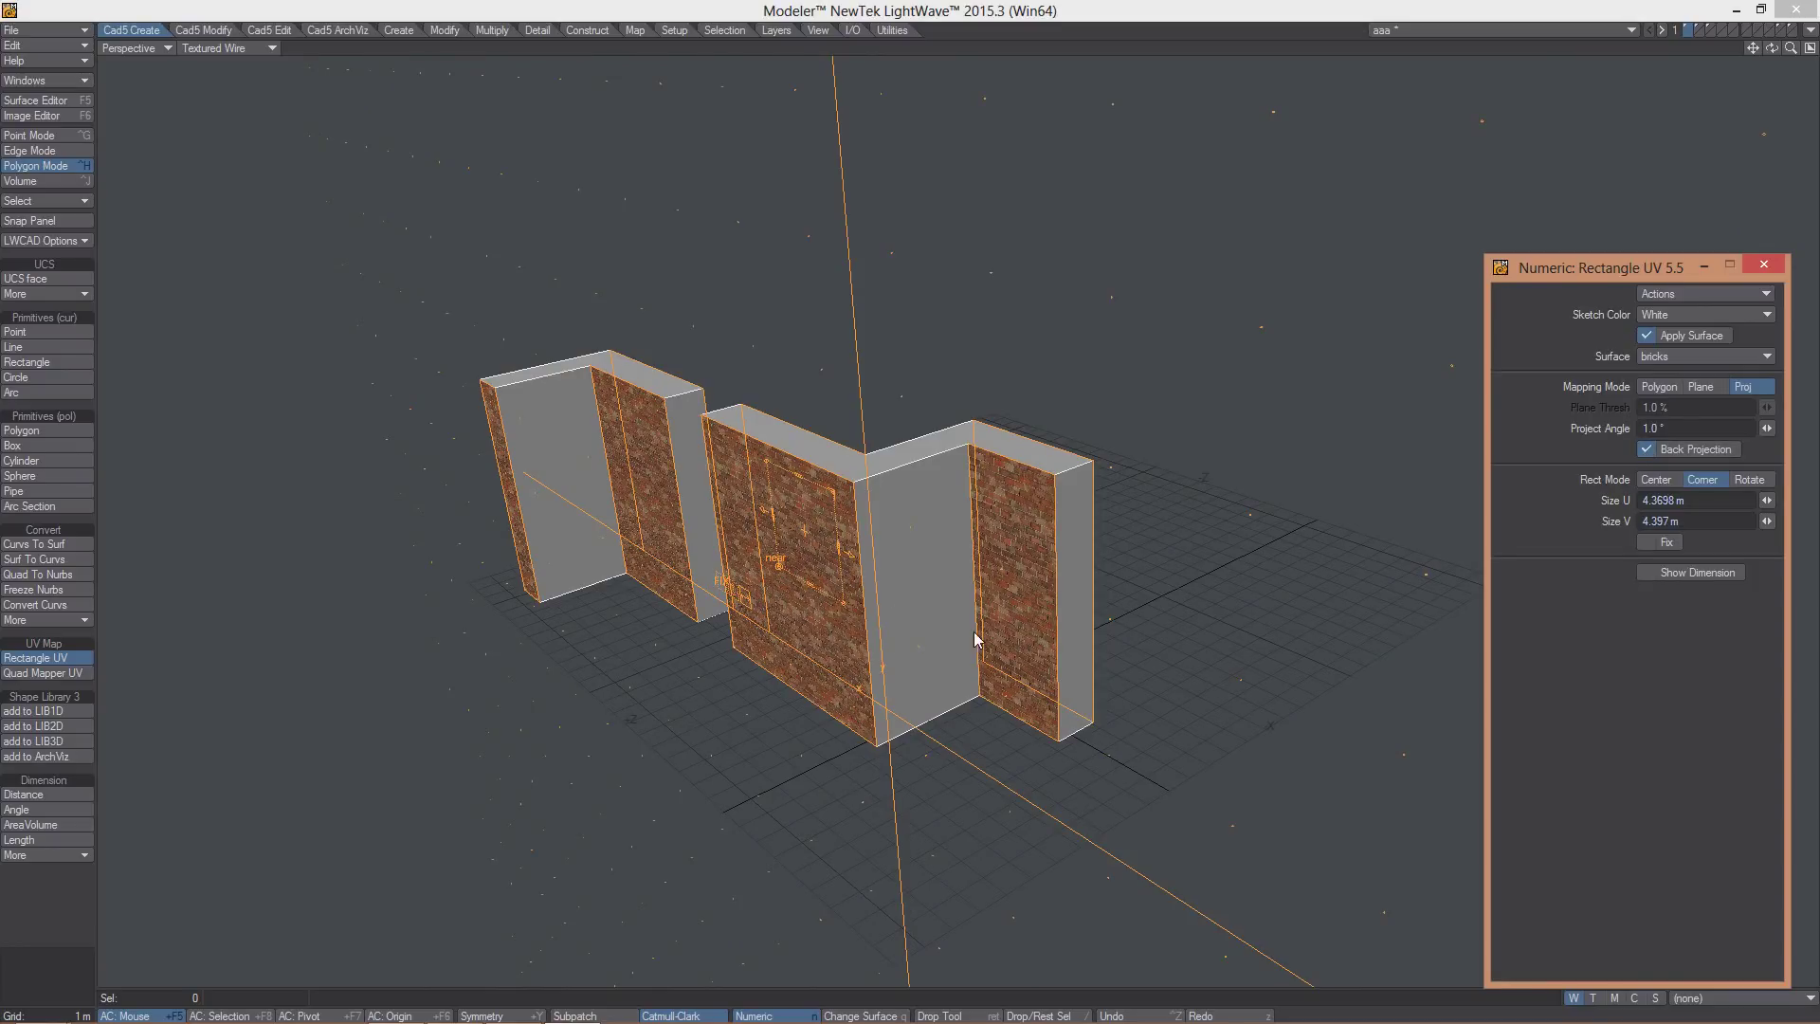
left_click_drag(1174, 532, 1181, 476, "alt")
key("ctrl+z")
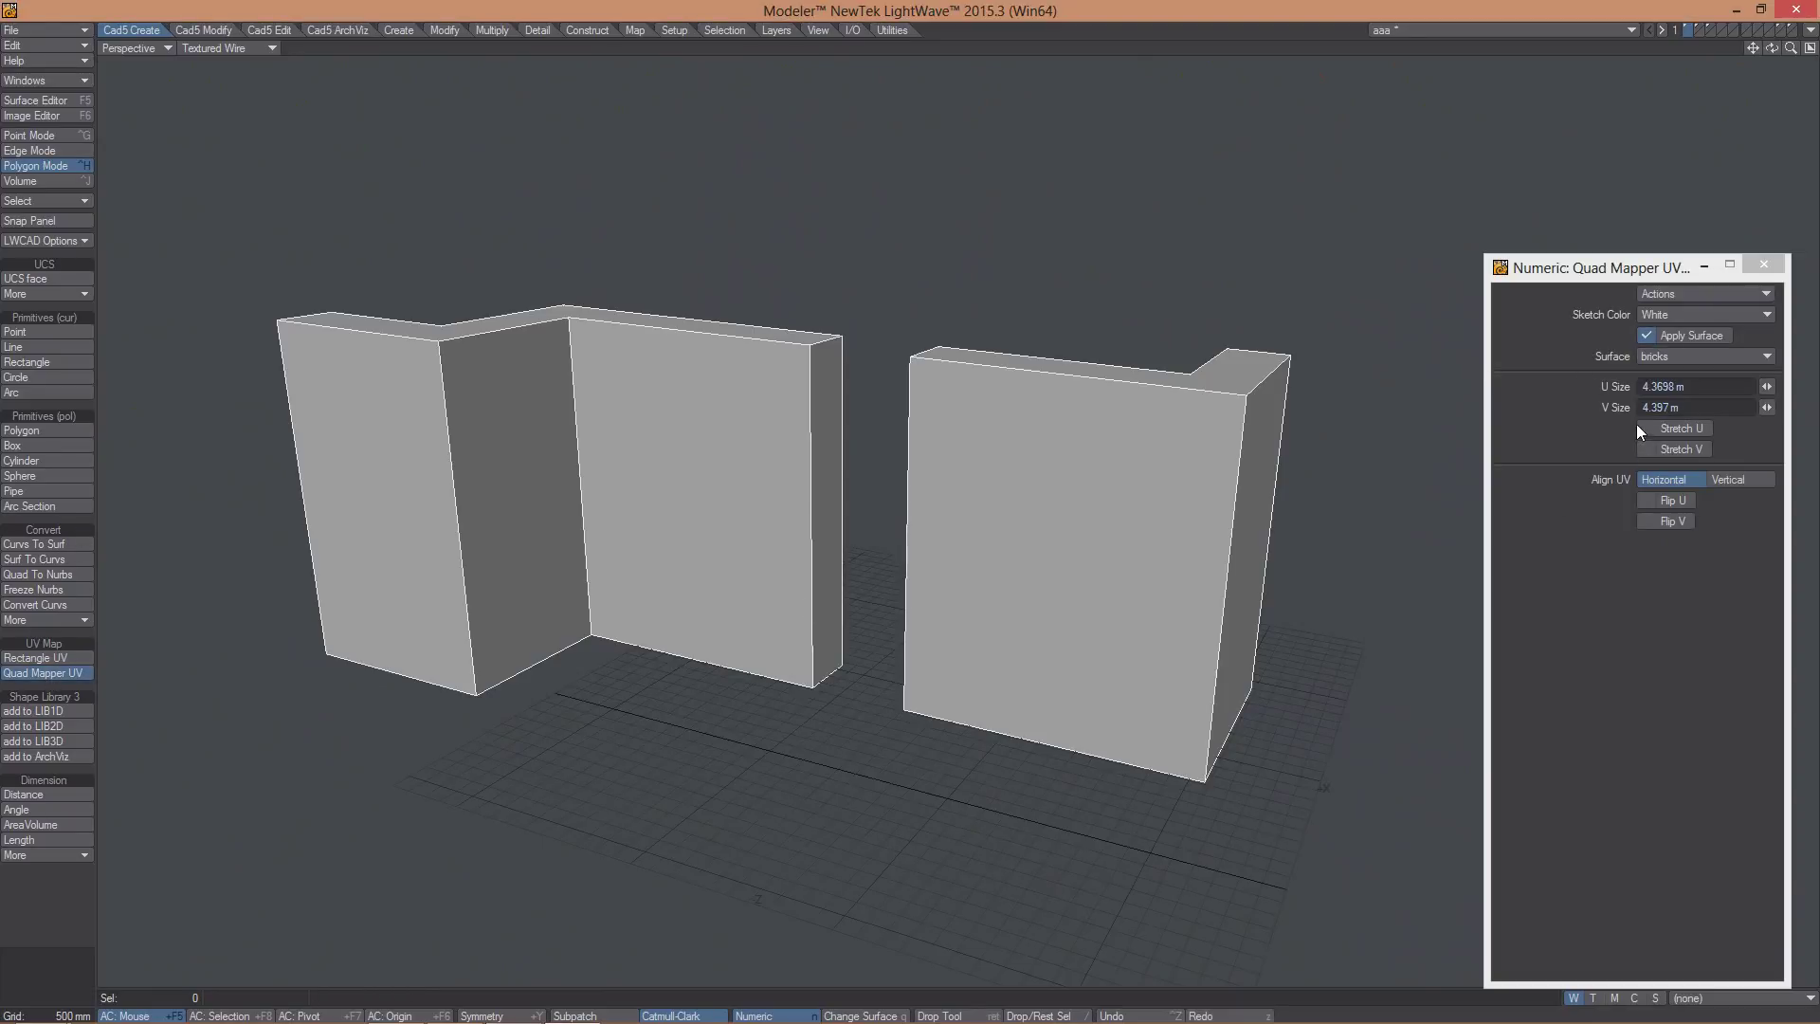
- Apply Quad Mapper UV bricks to the middle wall face and the two adjacent inner faces
left_click(632, 462)
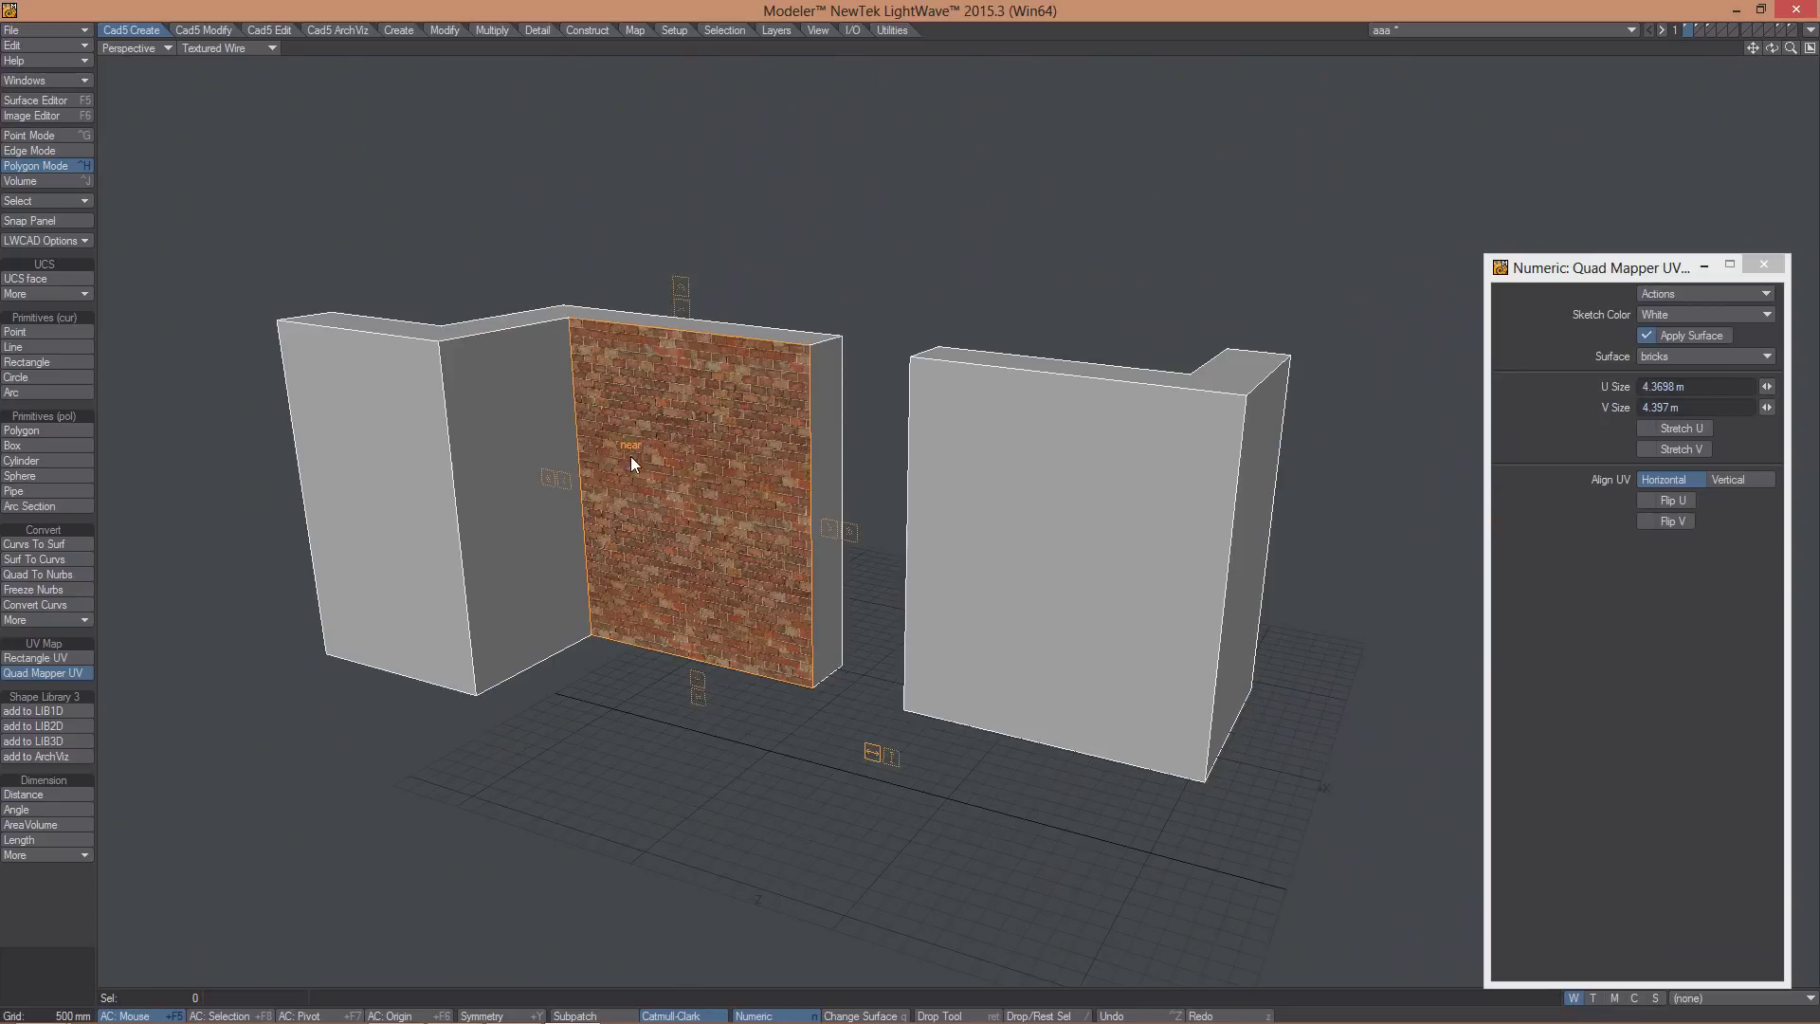
left_click(564, 481)
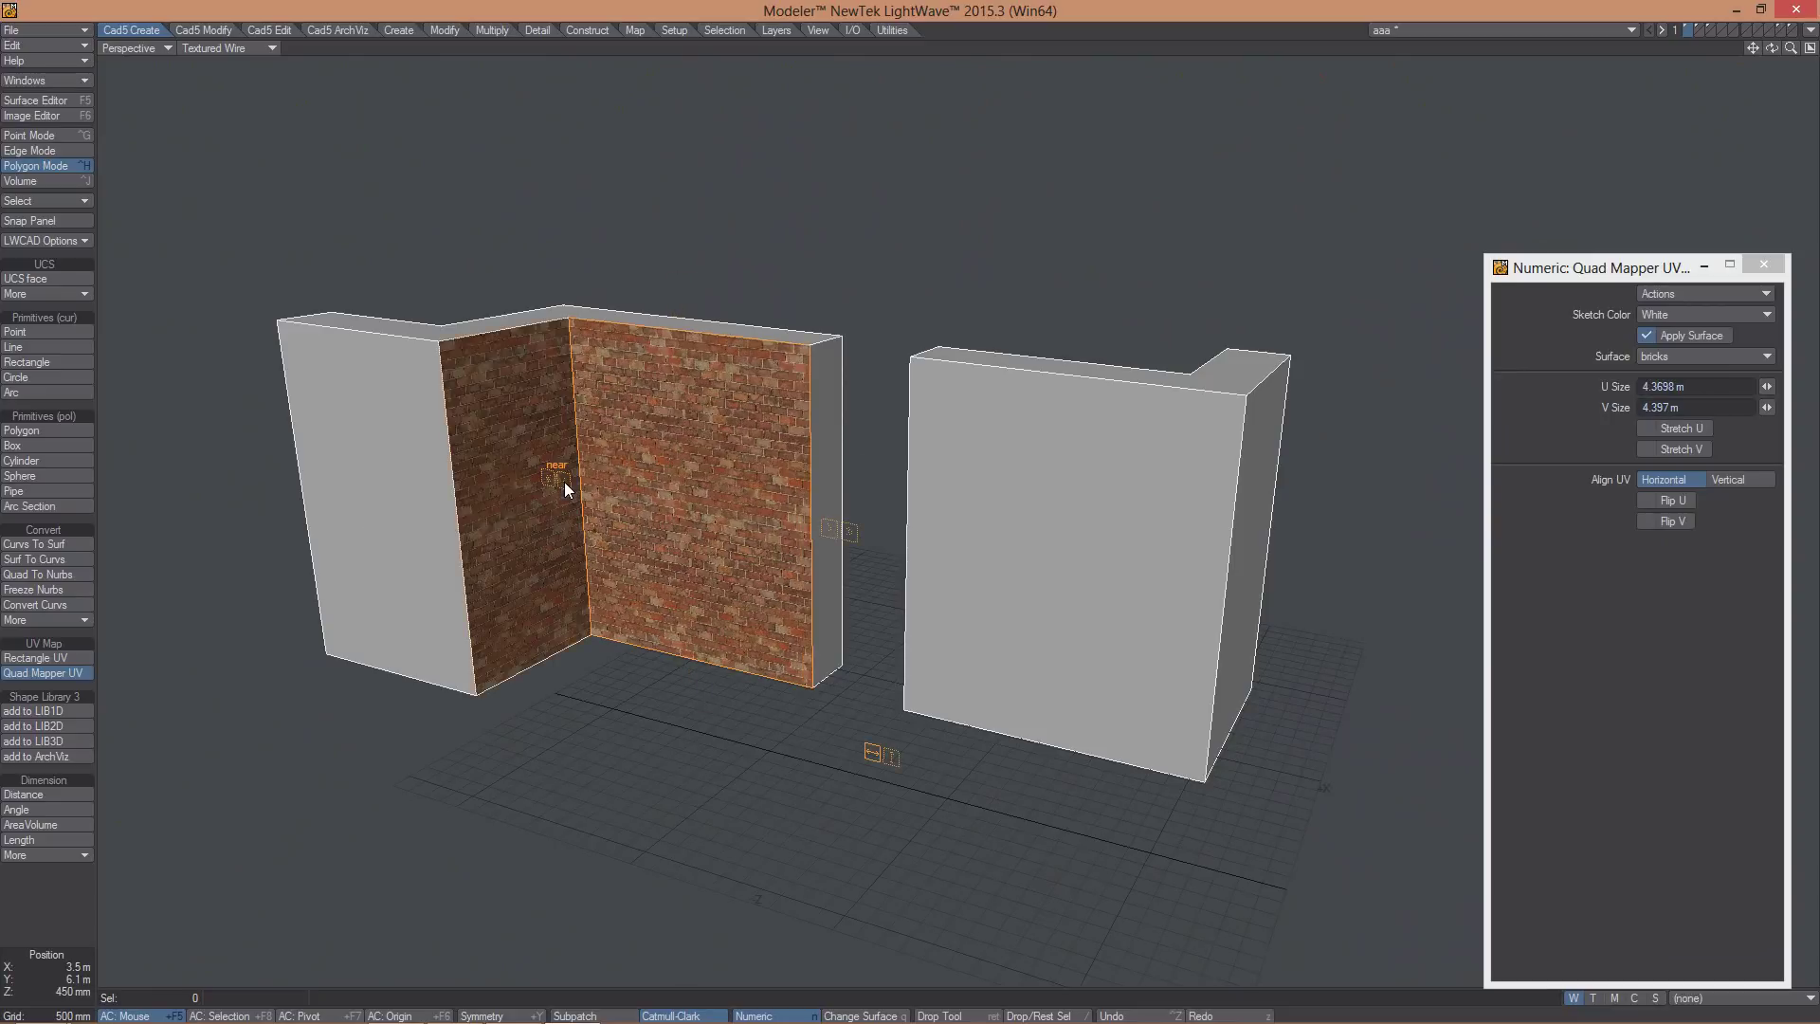
left_click(571, 484)
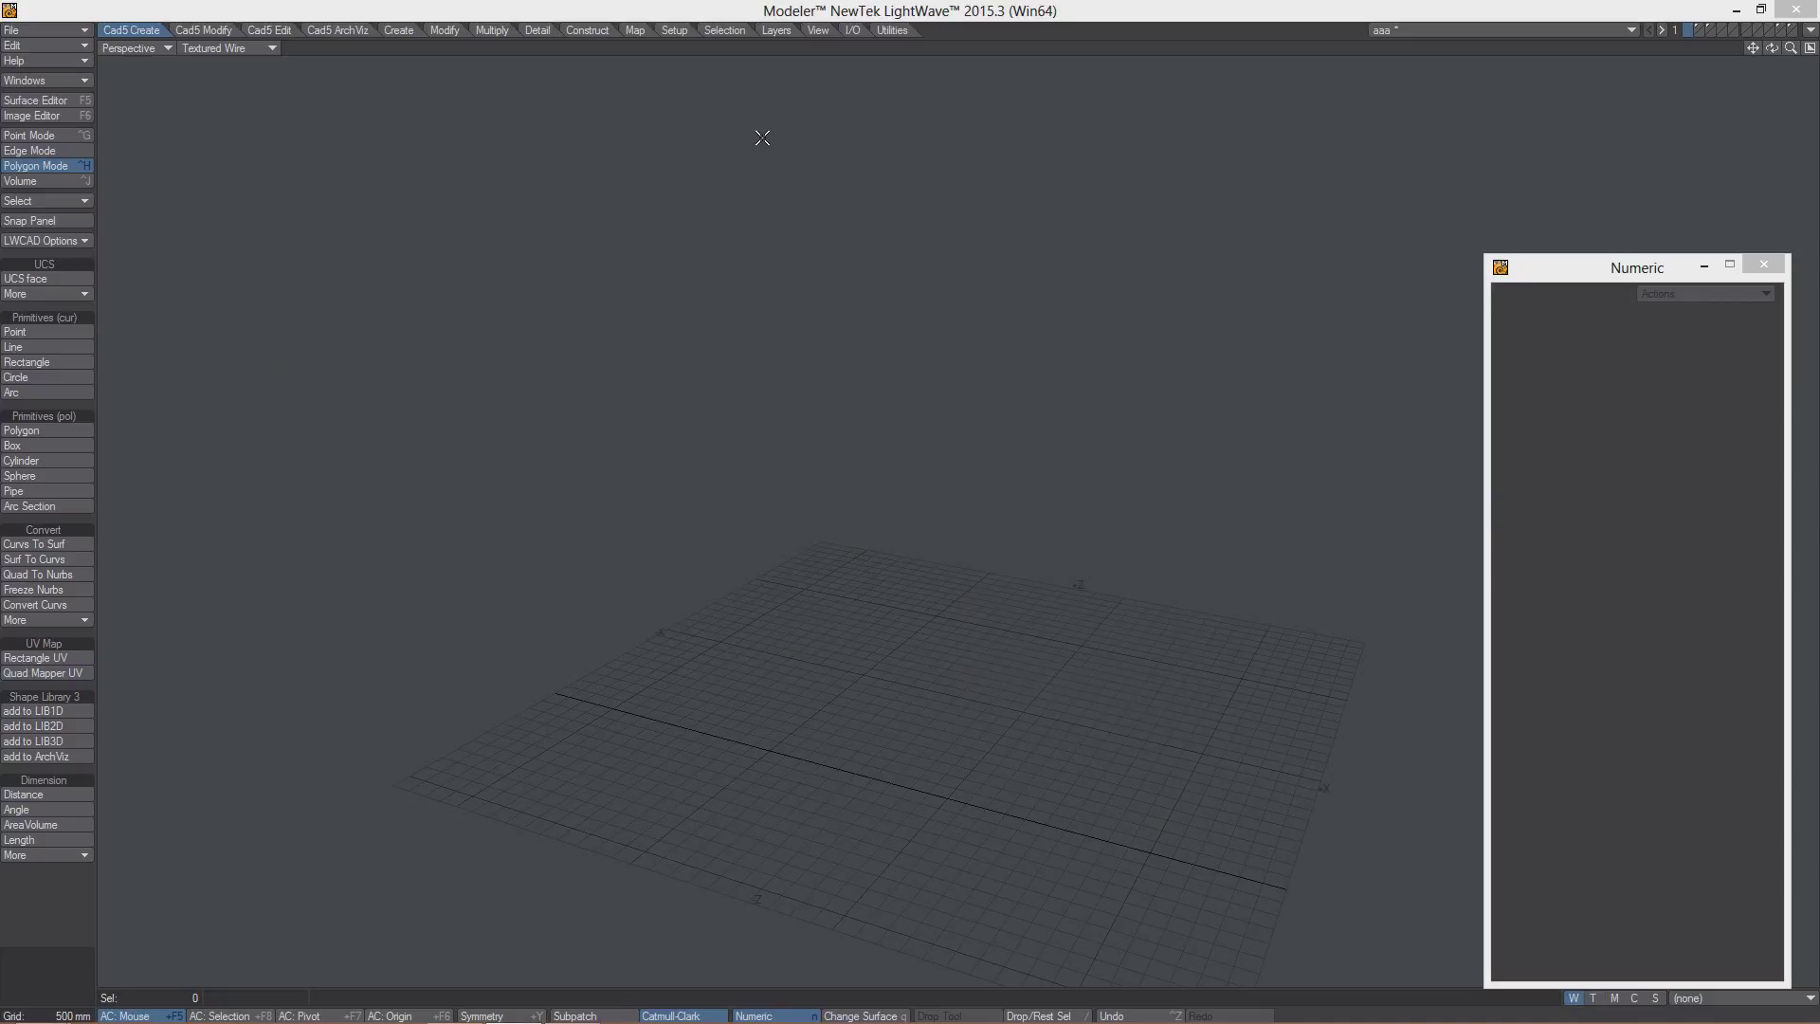
- Open the LWCAD forum, then the LWCAD Support 5.5 page, from the LWCAD extras list
left_click(37, 240)
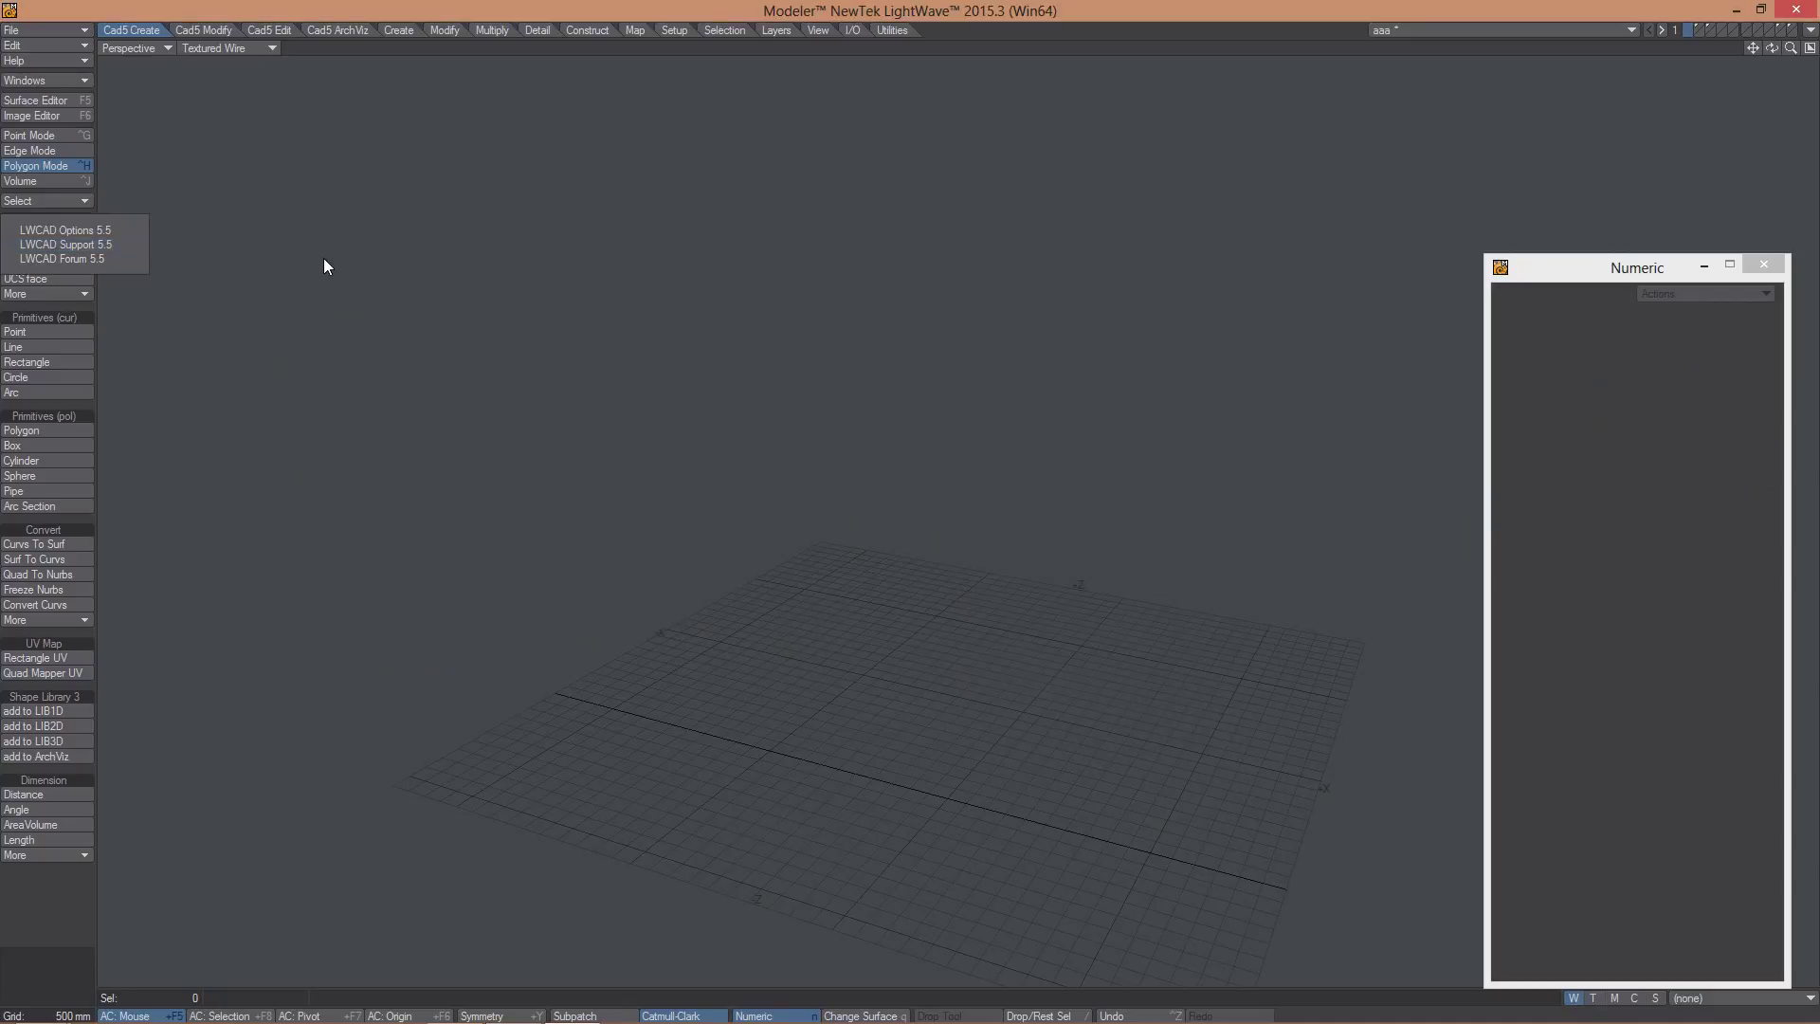
left_click(60, 258)
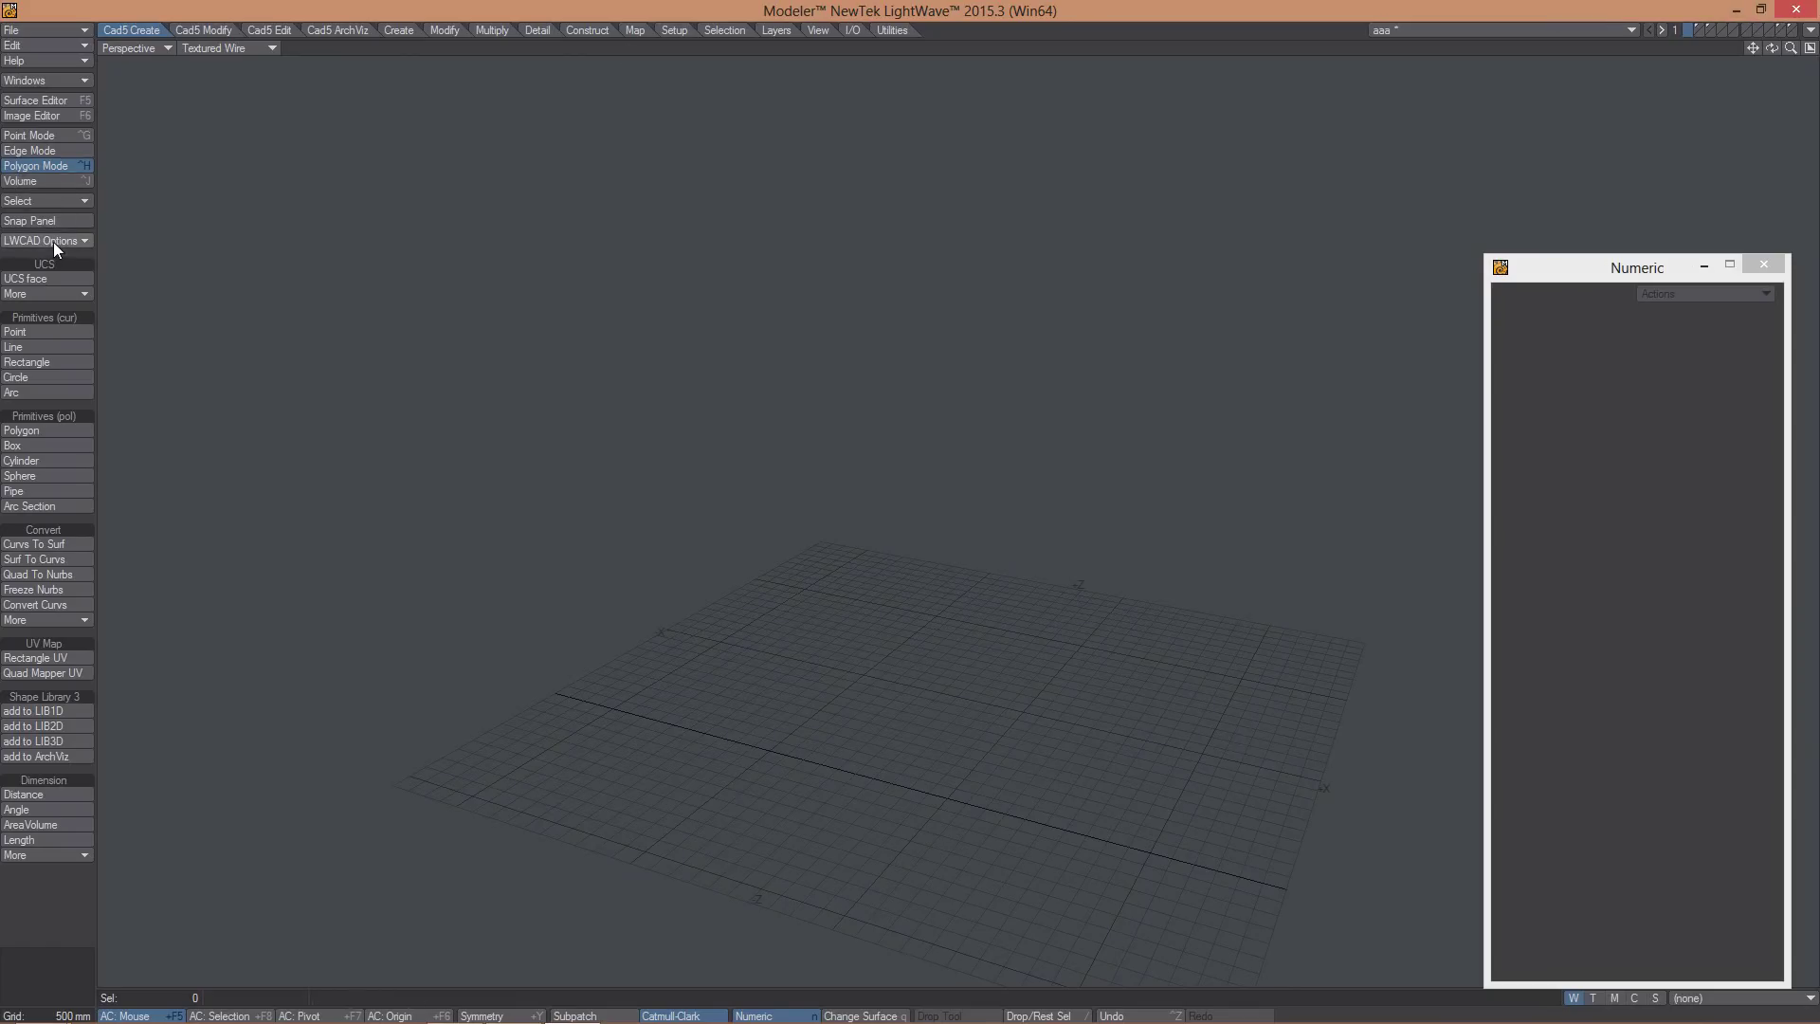
left_click(53, 241)
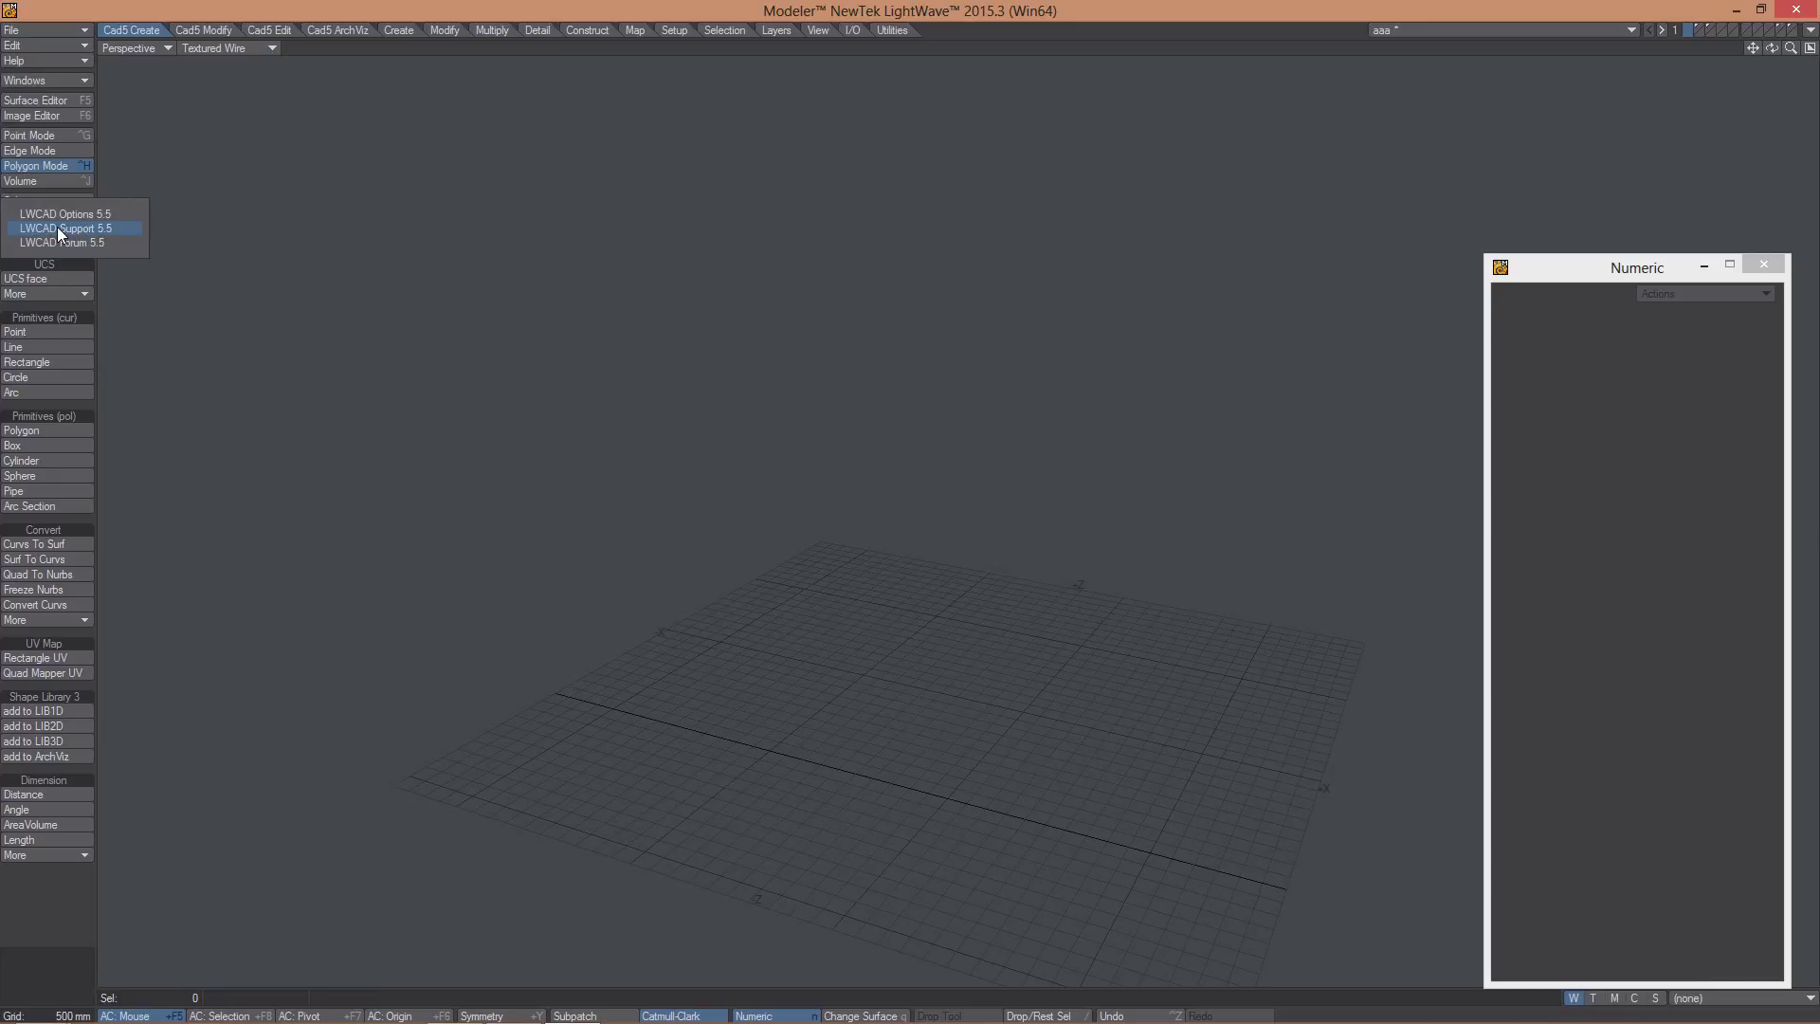
left_click(58, 229)
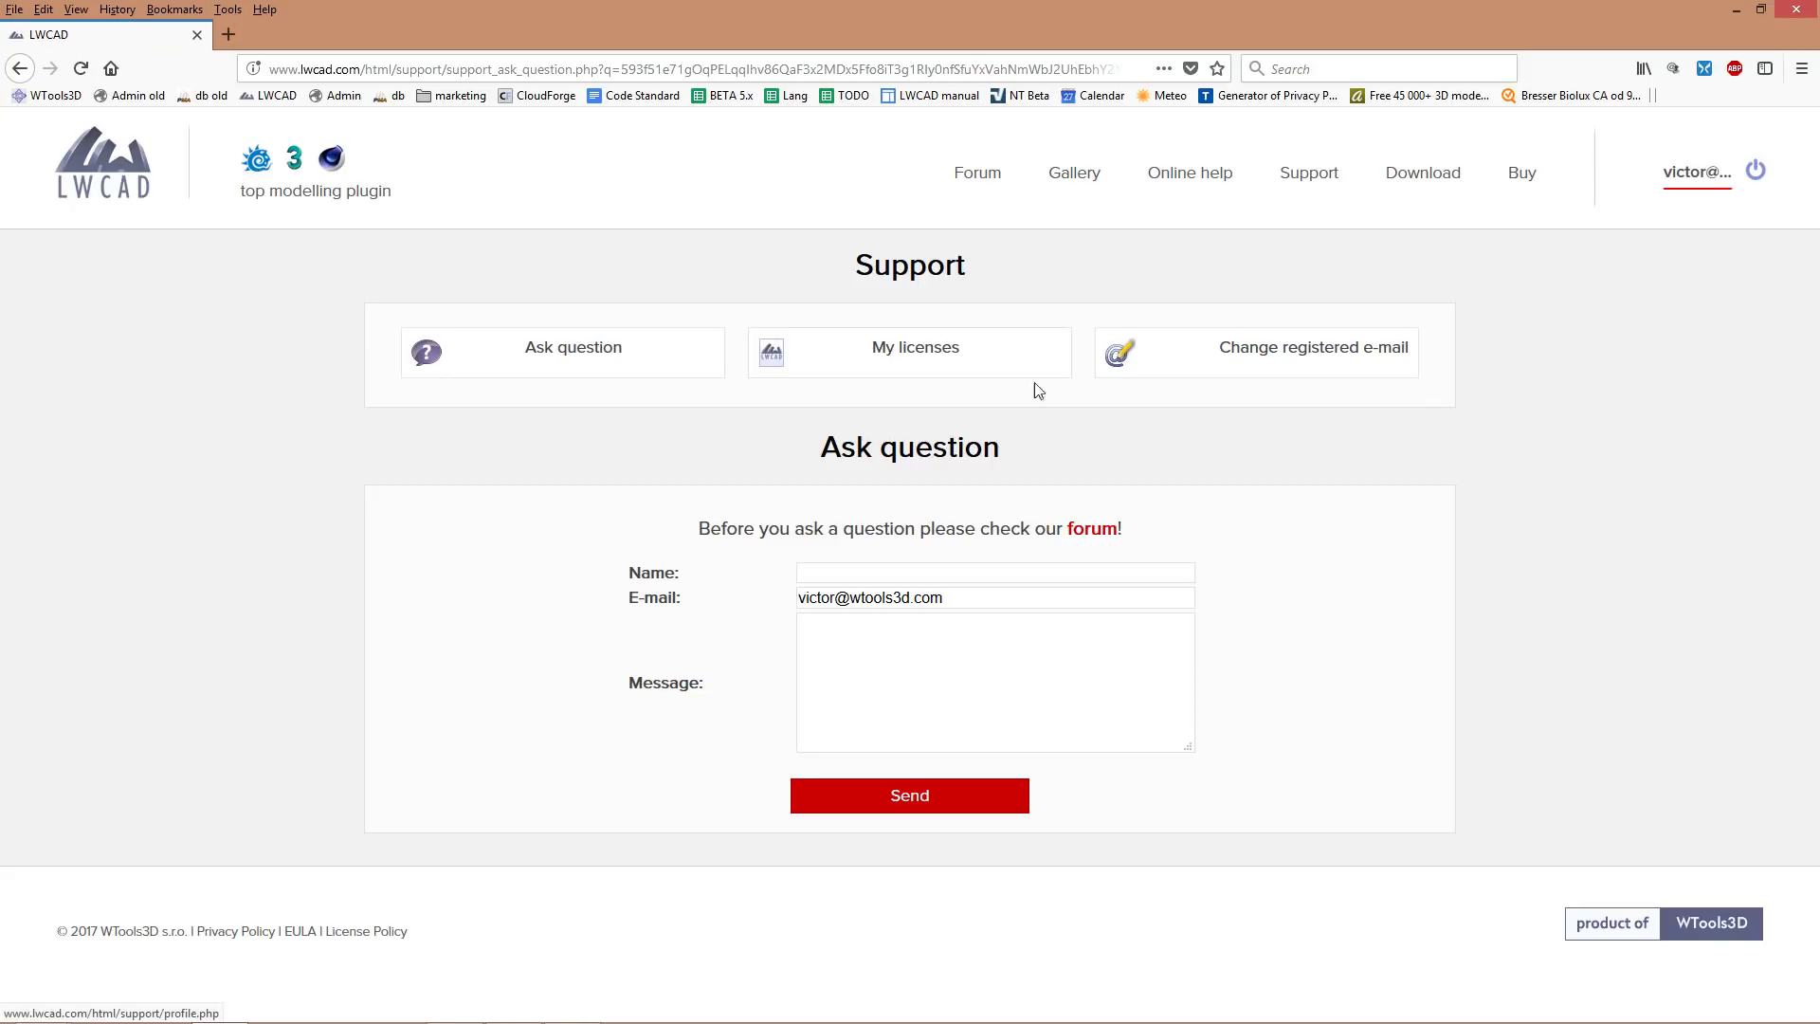
- Click into the support form's Message box, then close the Firefox window
left_click(872, 717)
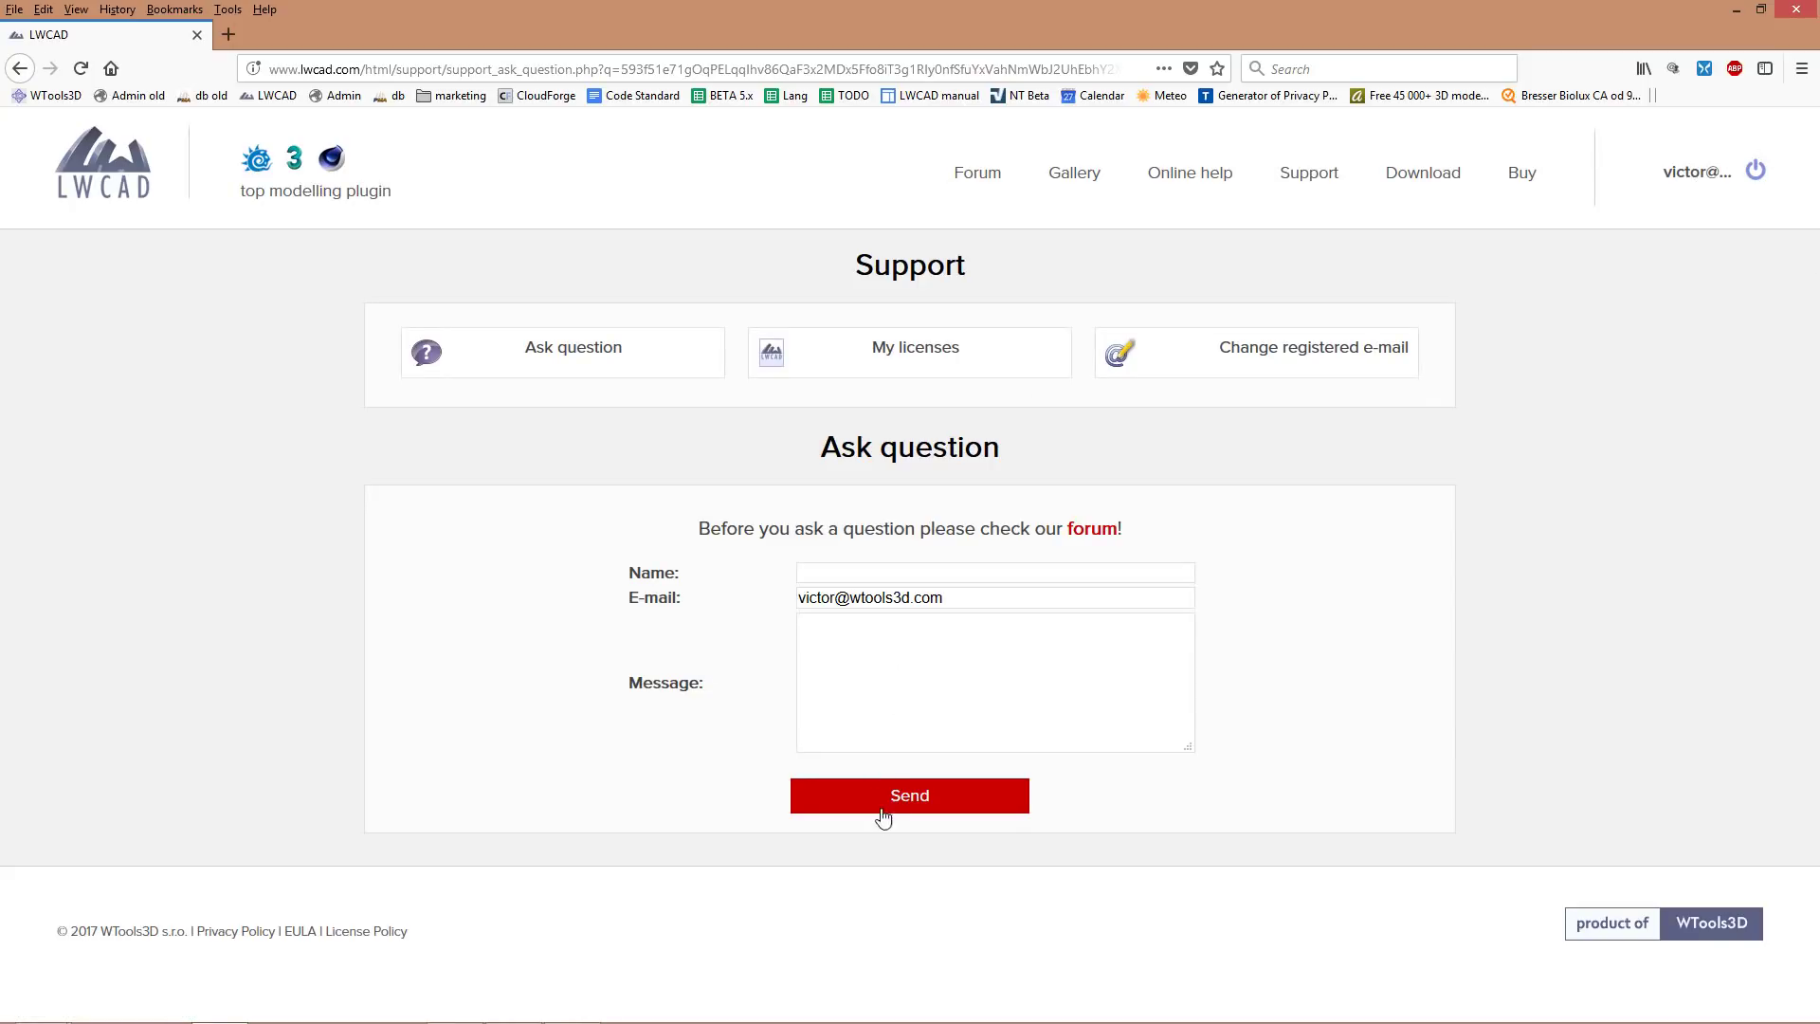
mouse_move(1804, 8)
left_click(1796, 11)
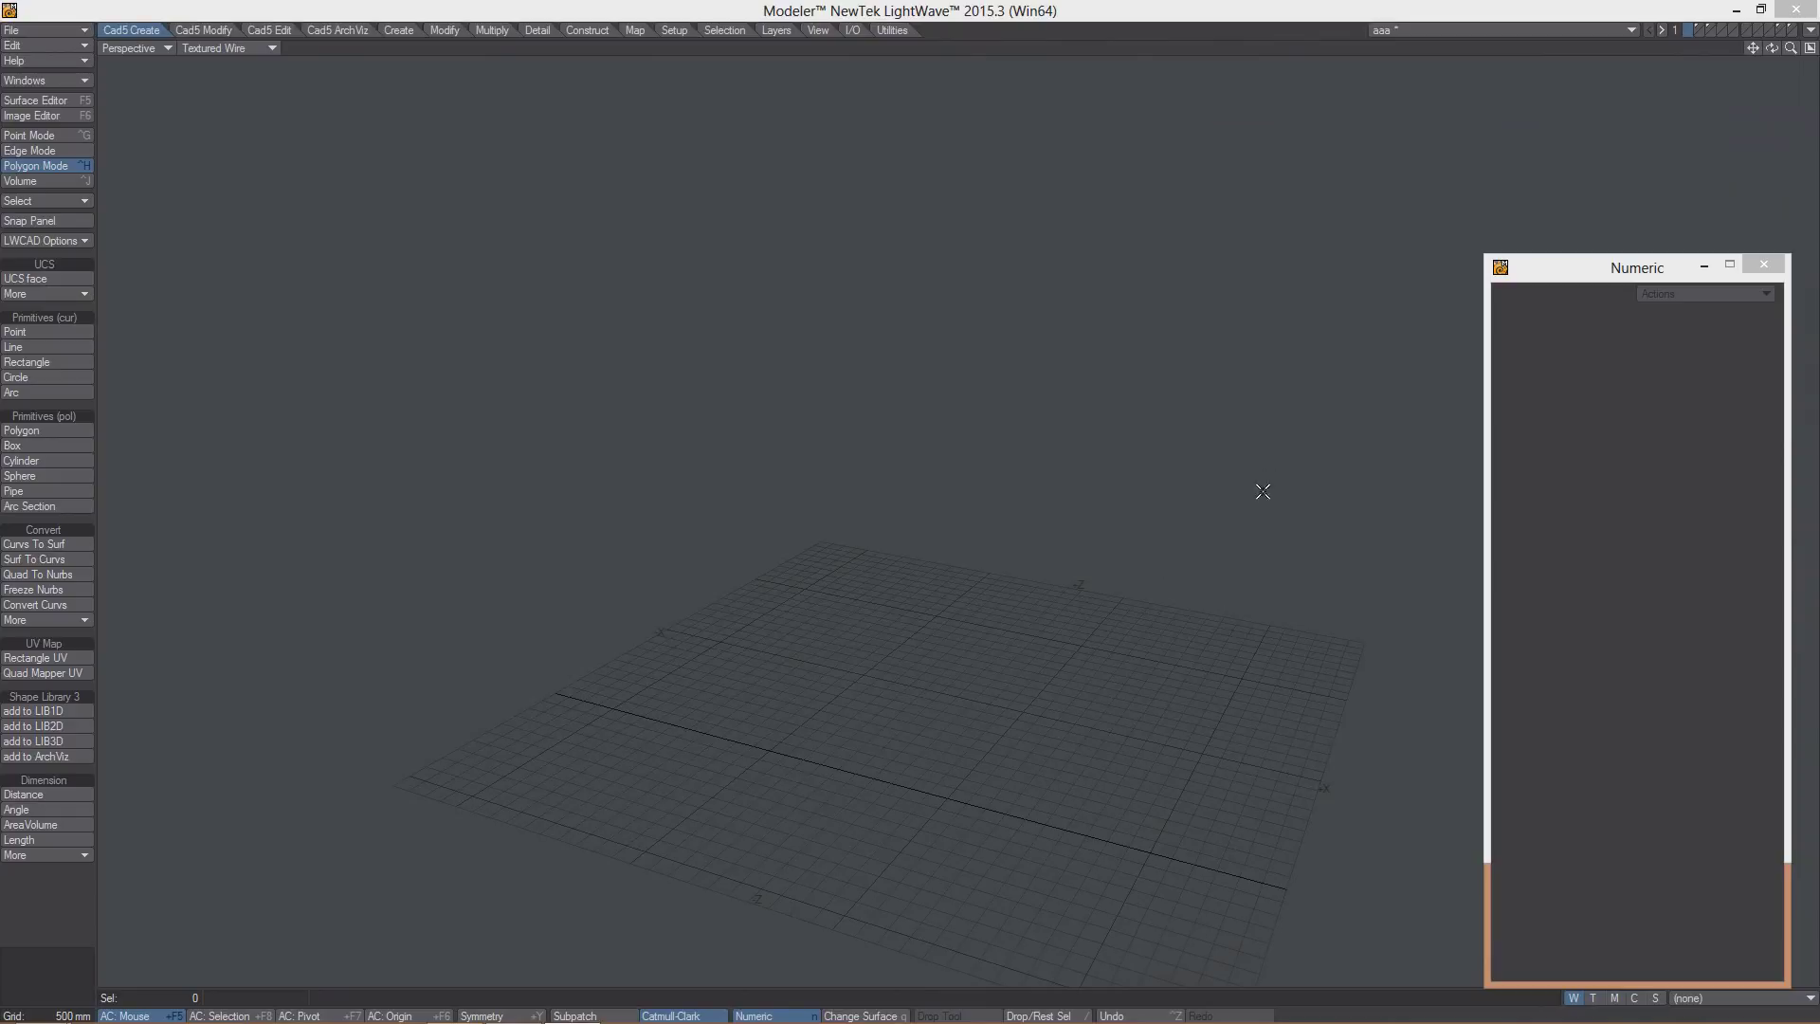
- Open LWCAD Options 5.5 and check the LWCAD licence activation status
left_click(62, 242)
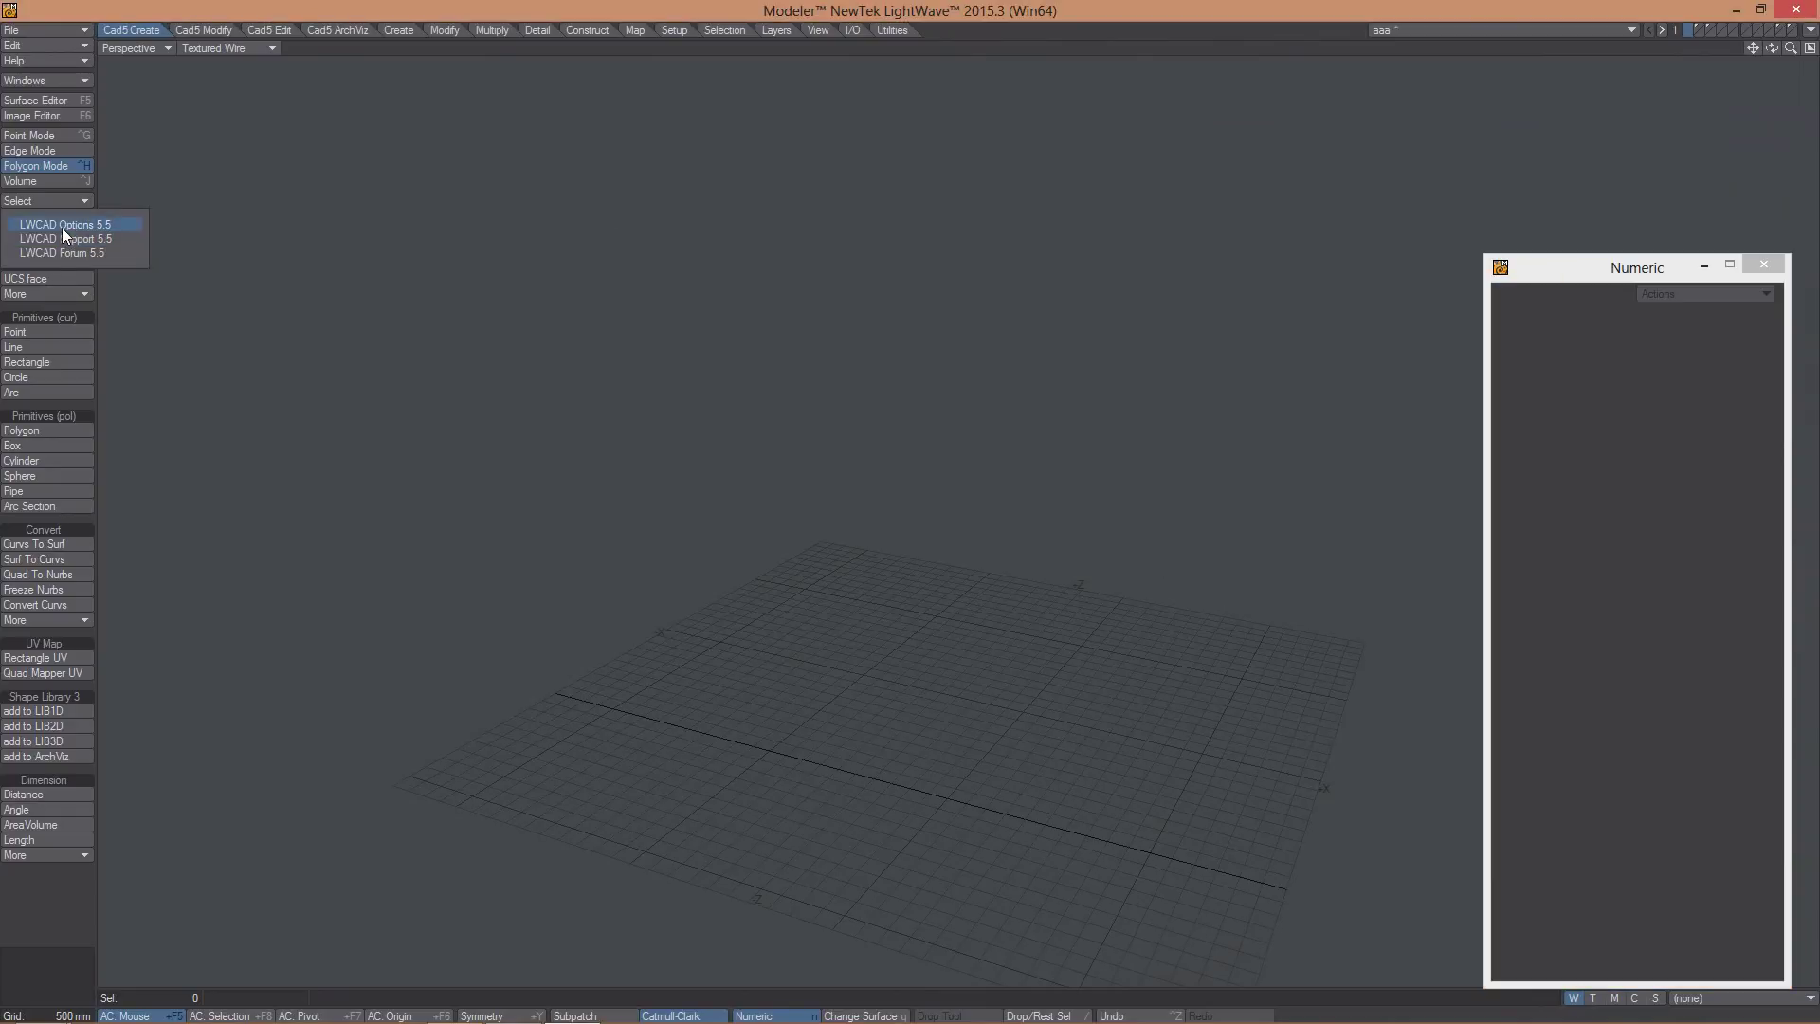
left_click(61, 223)
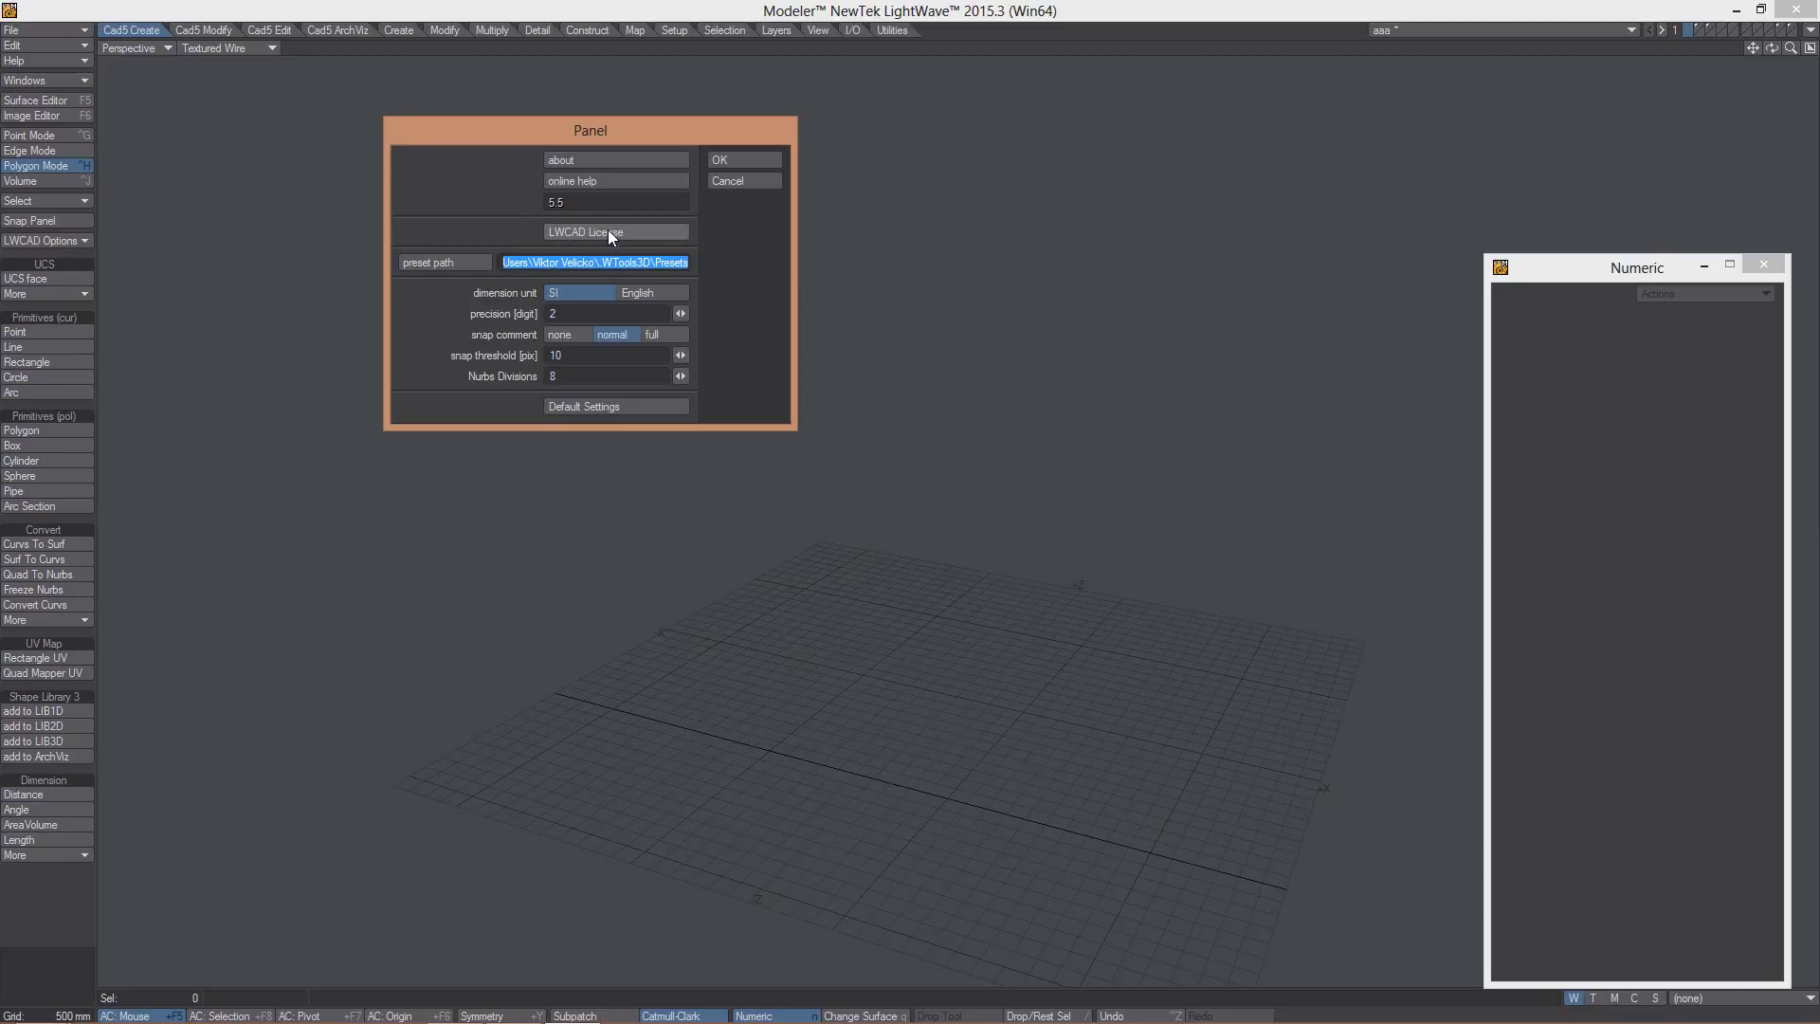
left_click(607, 231)
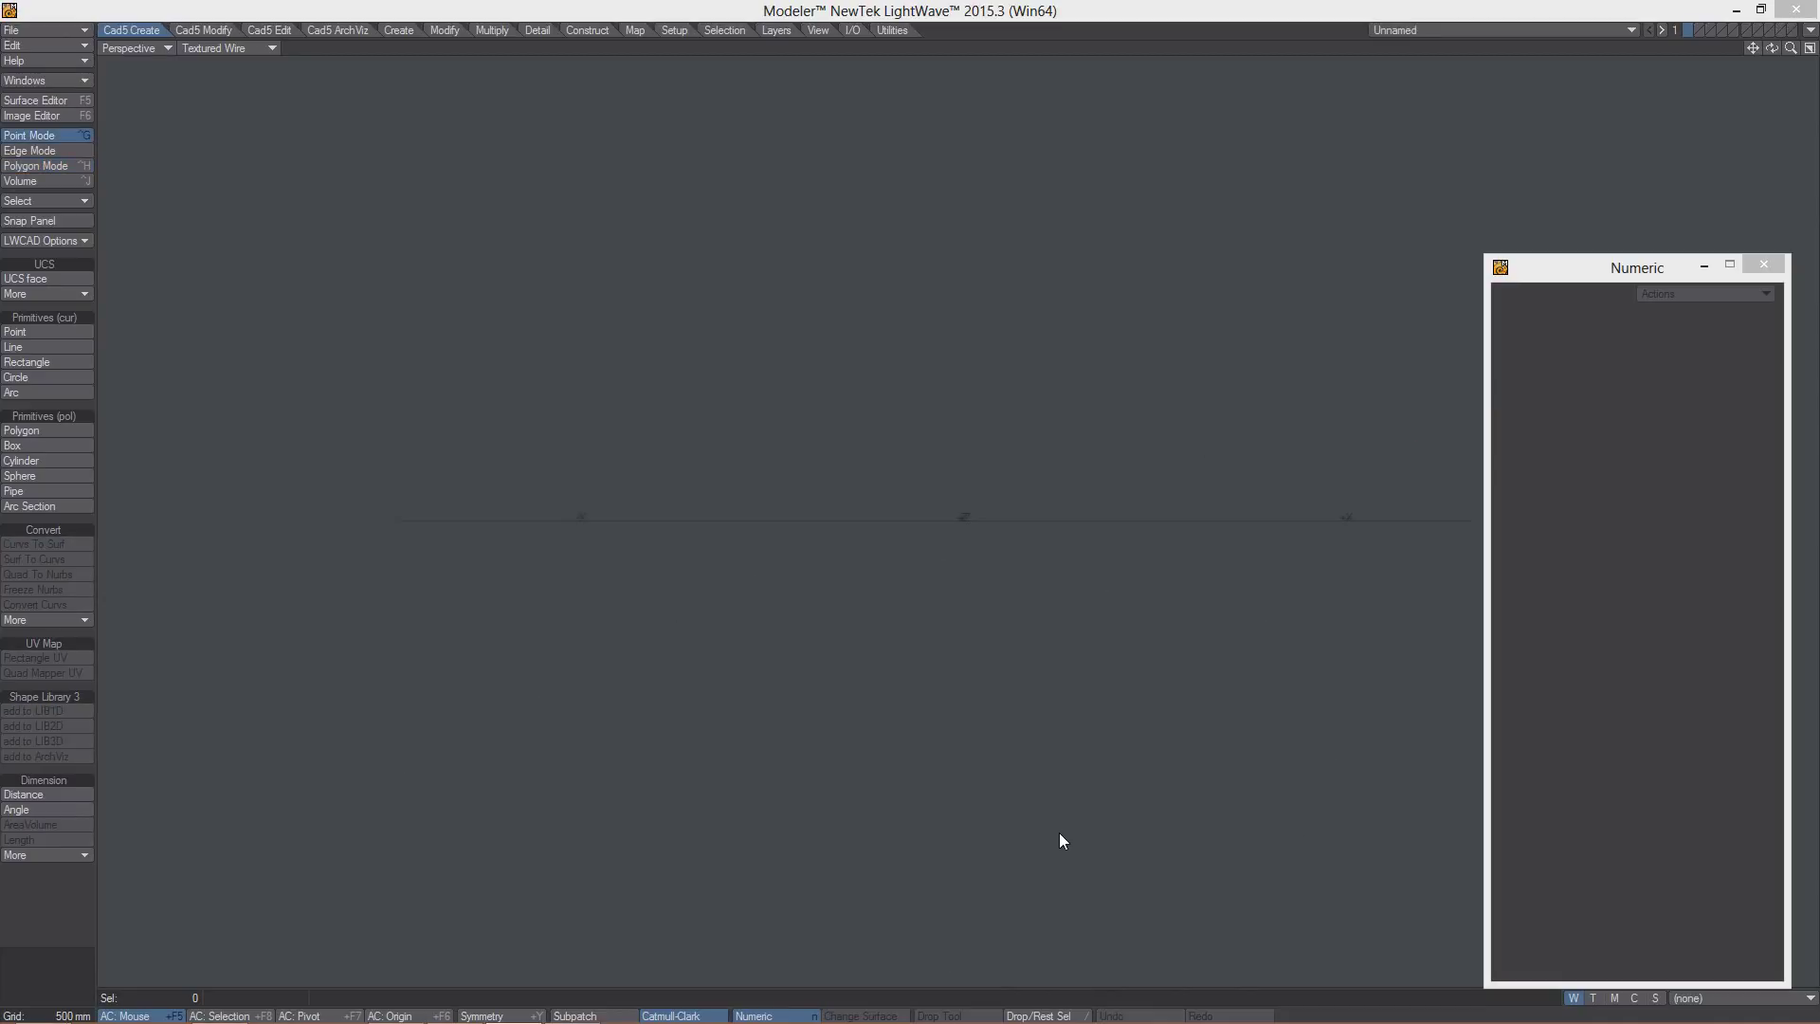
- Start the Rectangle tool, agree to activate LWCAD, and enter the registered e-mail address
left_click(34, 363)
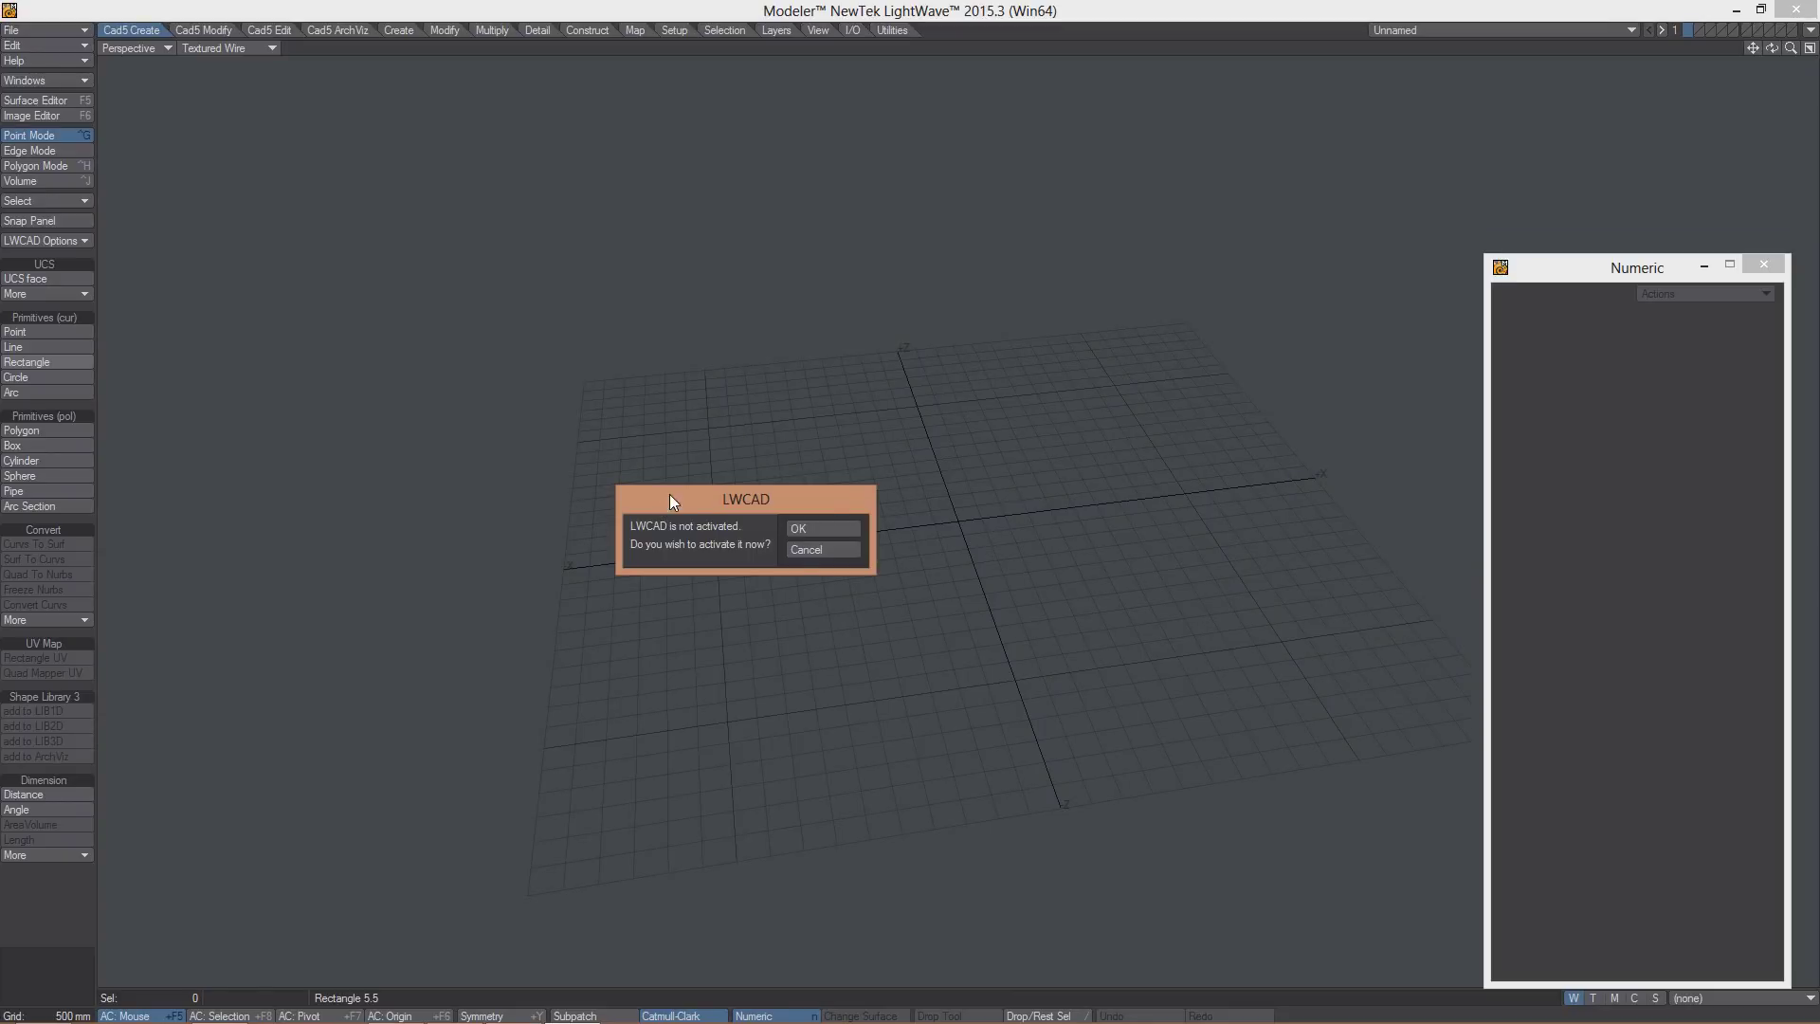
left_click(815, 527)
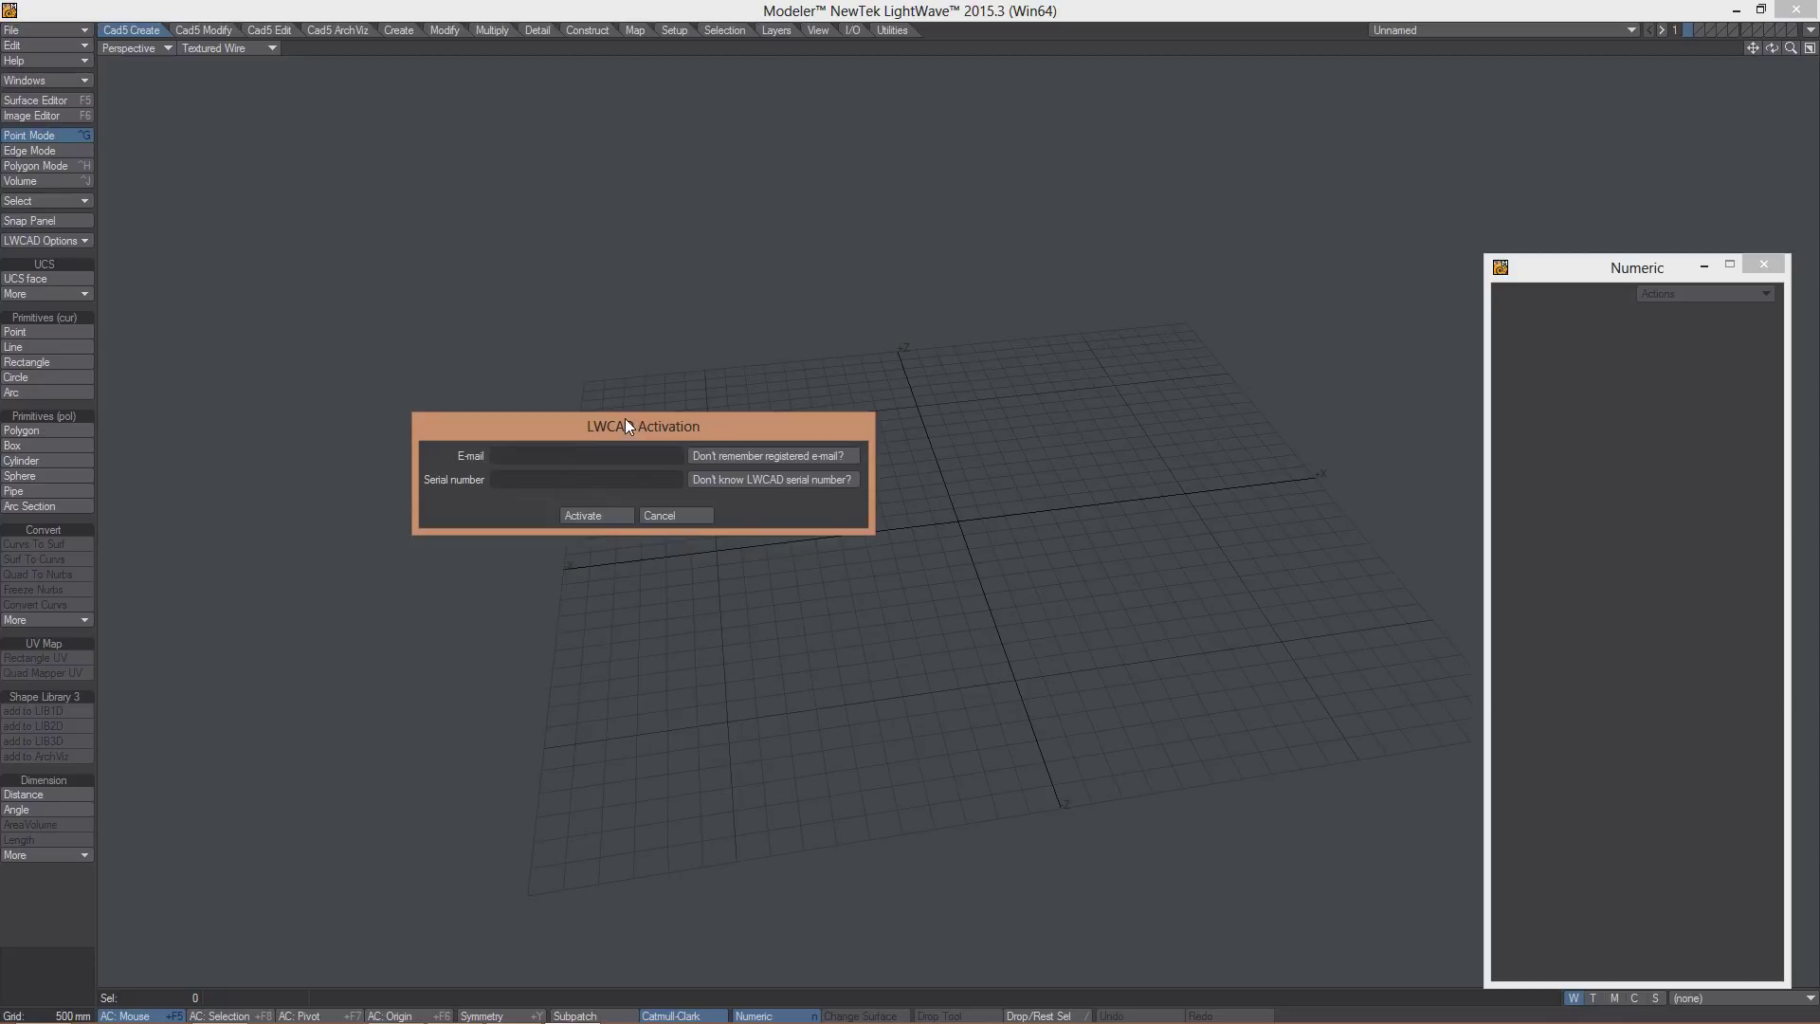
left_click_drag(626, 425, 761, 446)
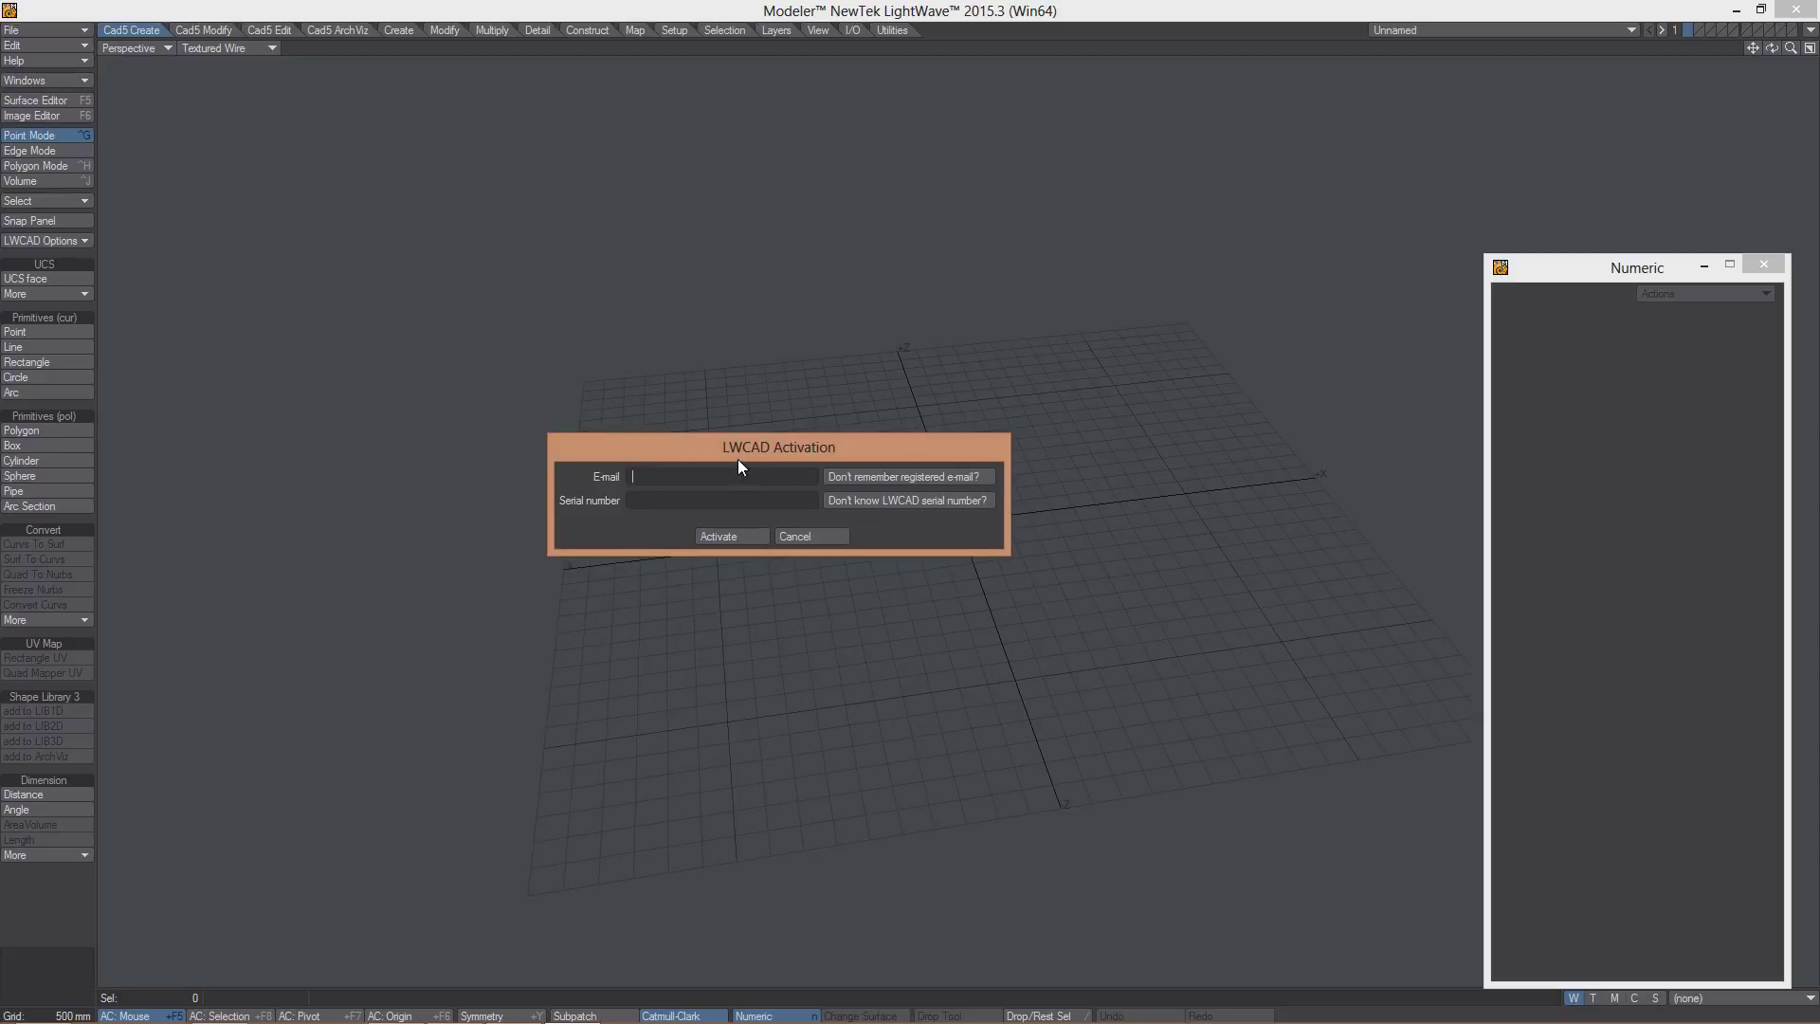
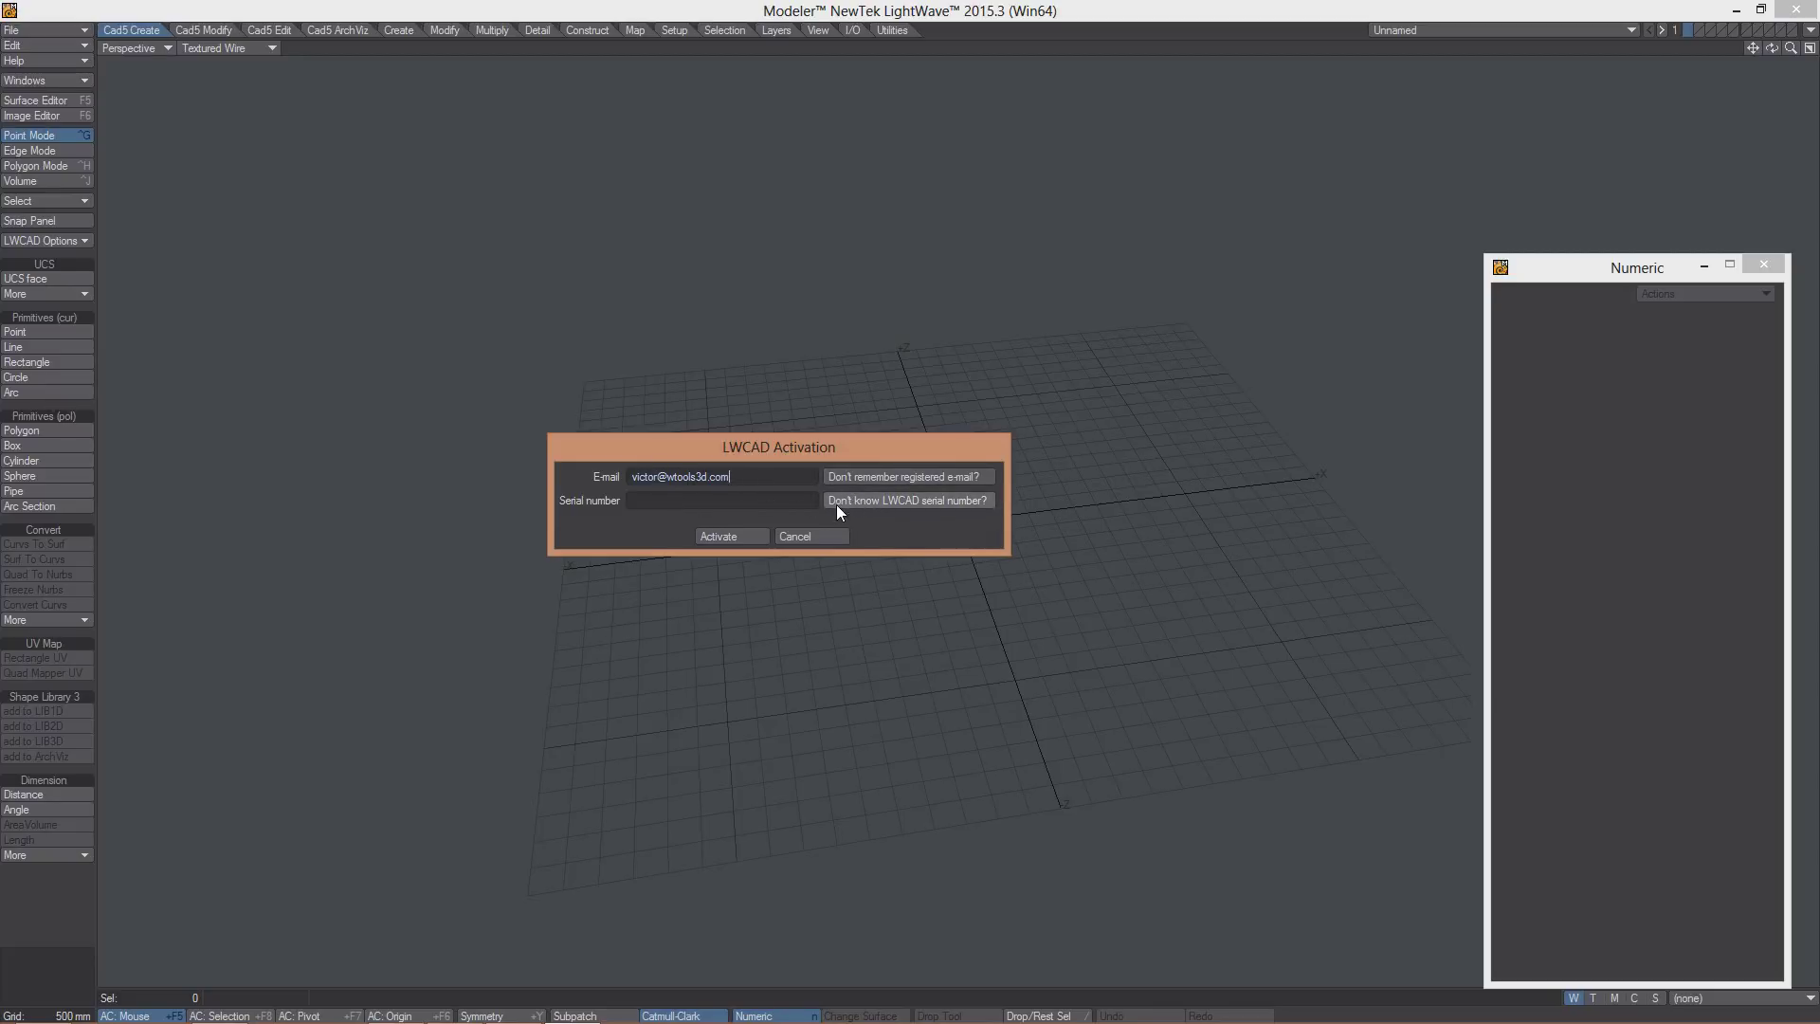
- Have the licence report e-mailed to retrieve the serial, then paste the serial number in
left_click(885, 503)
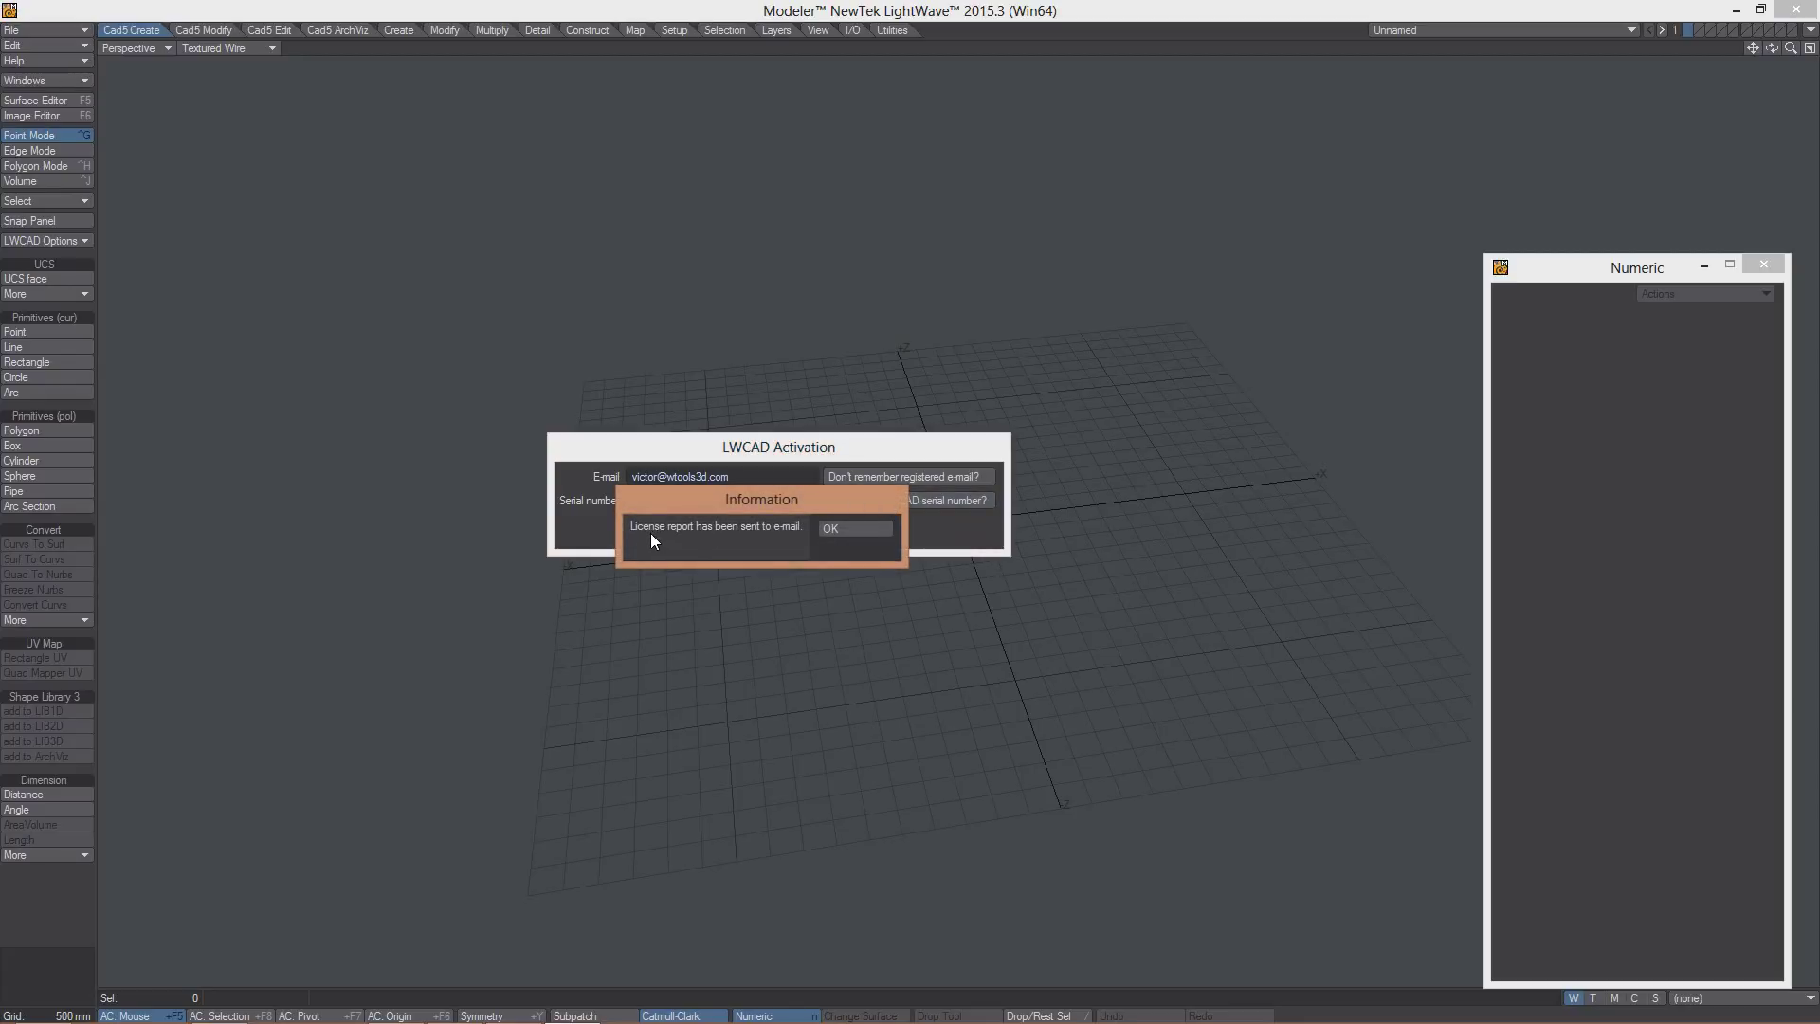
left_click(877, 533)
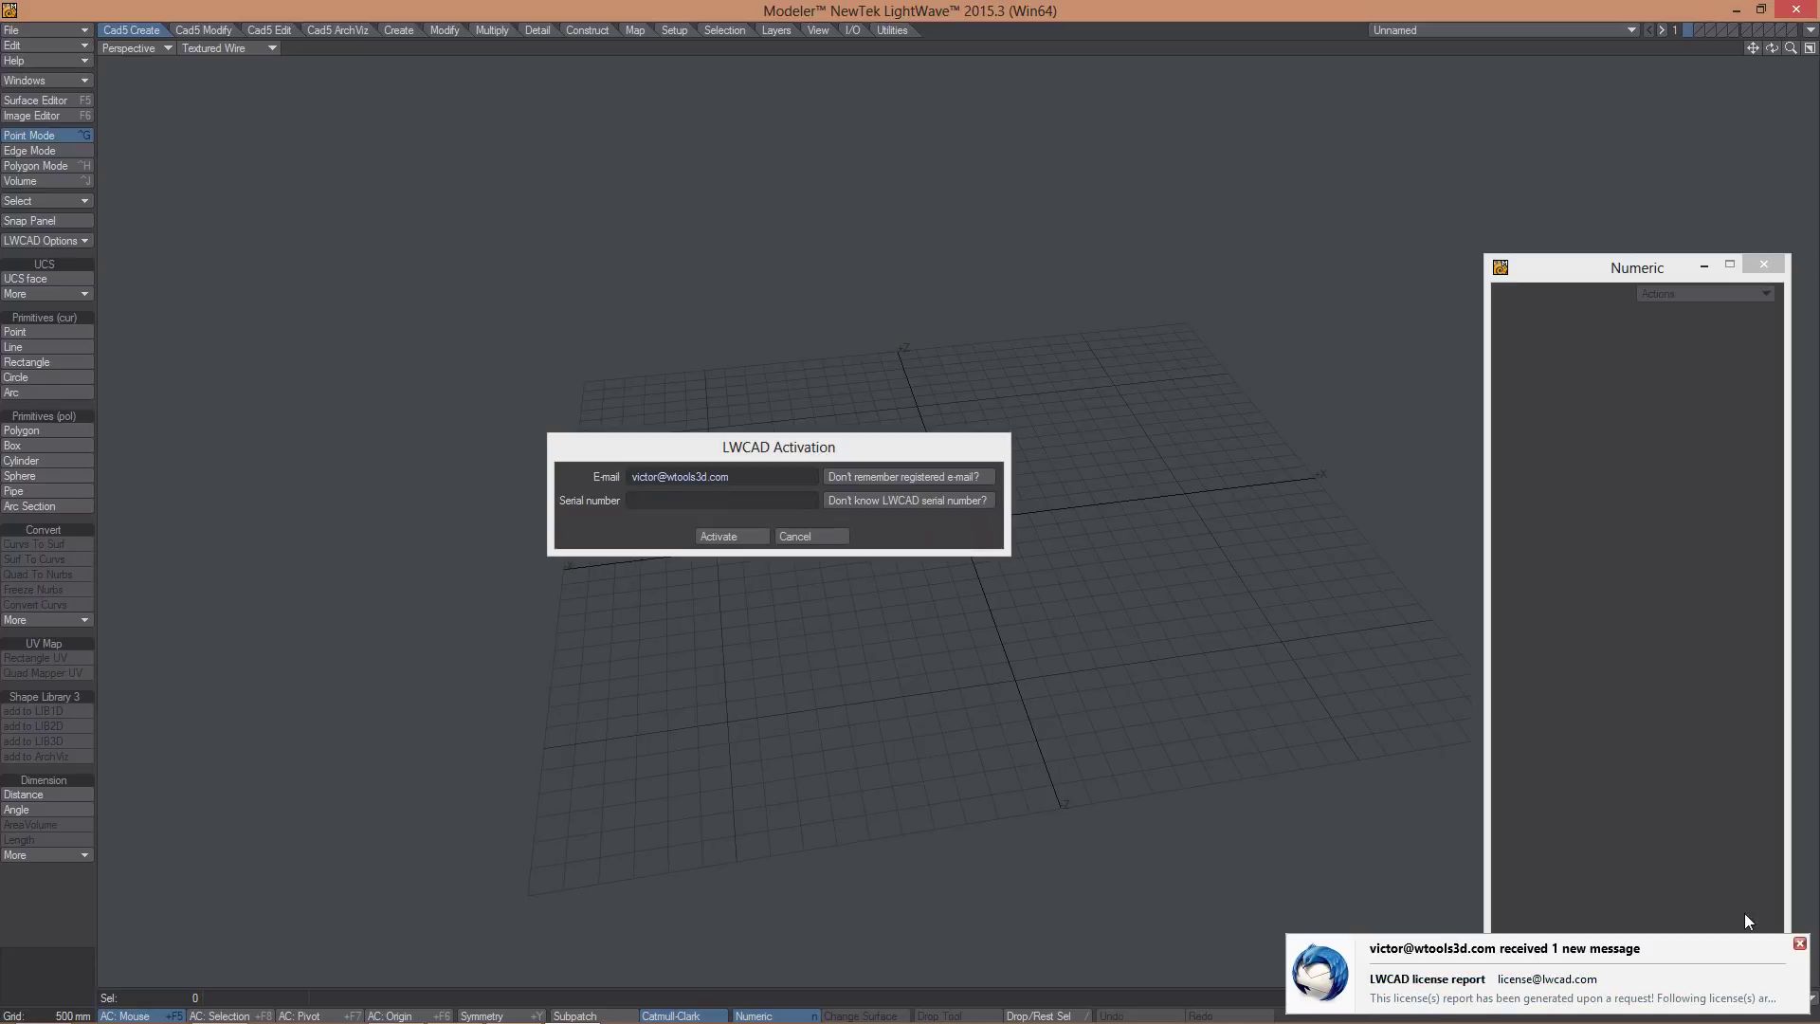
left_click(1798, 943)
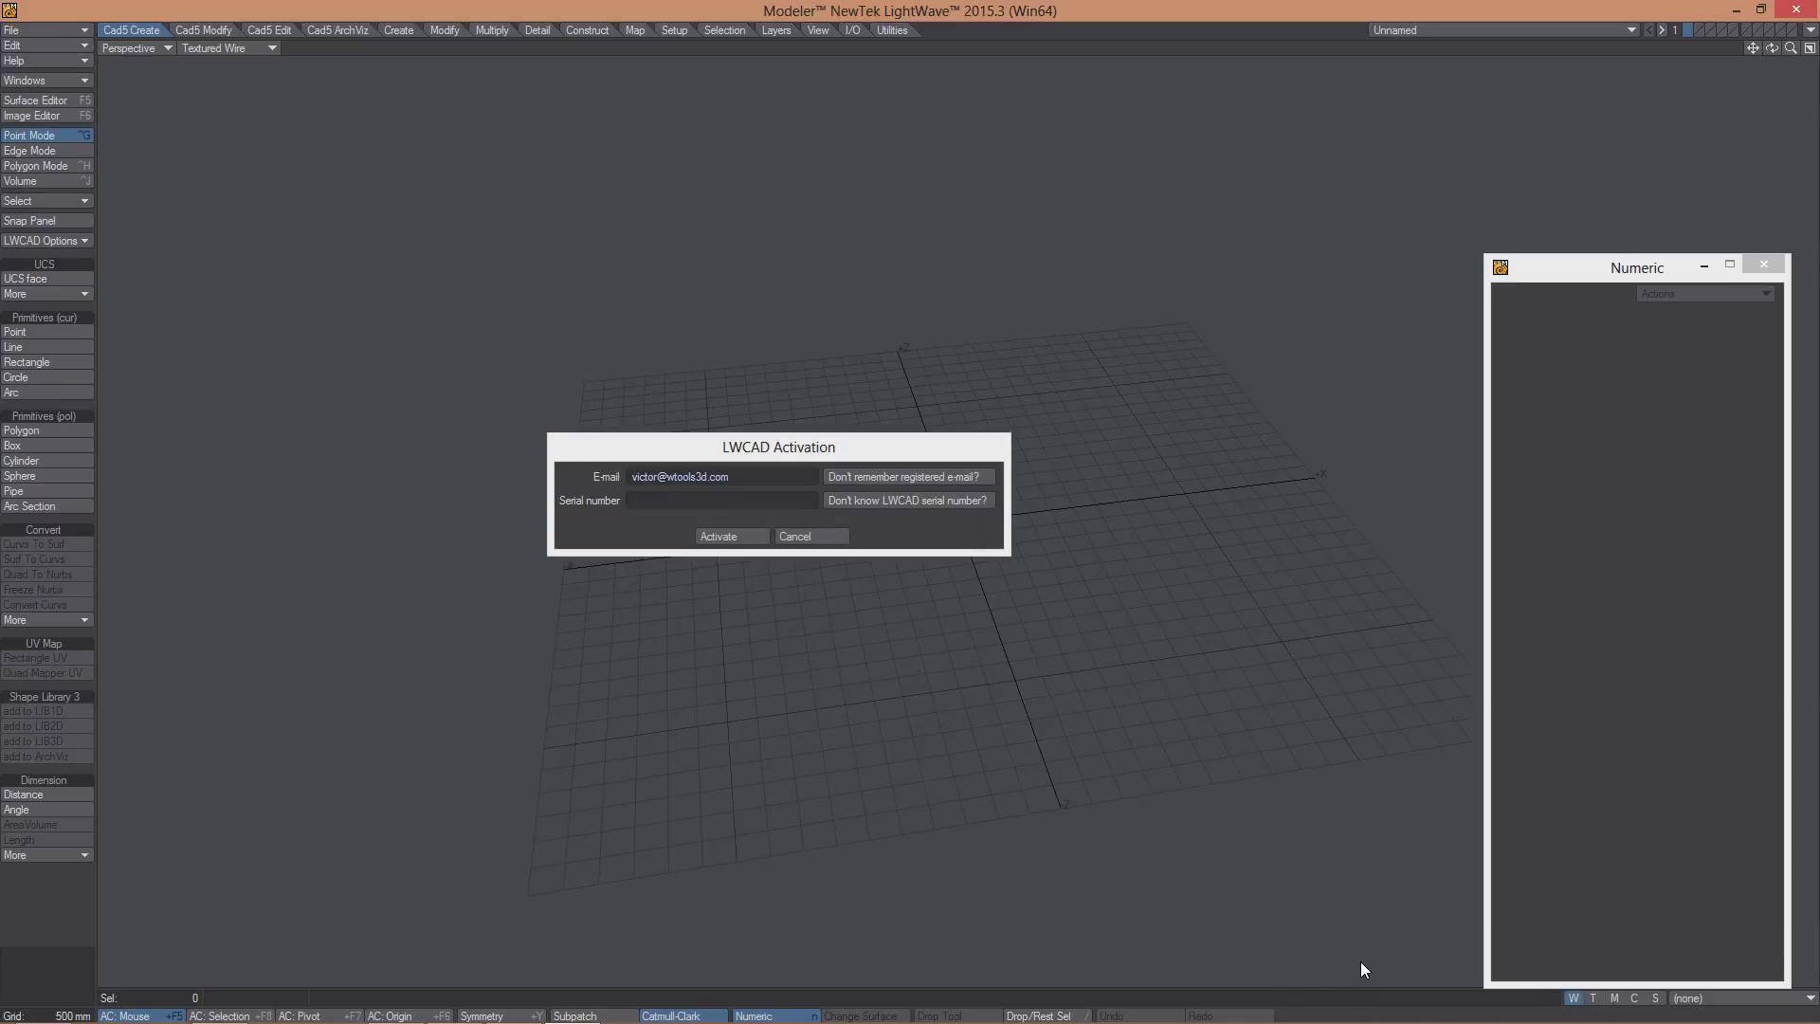
left_click(783, 523)
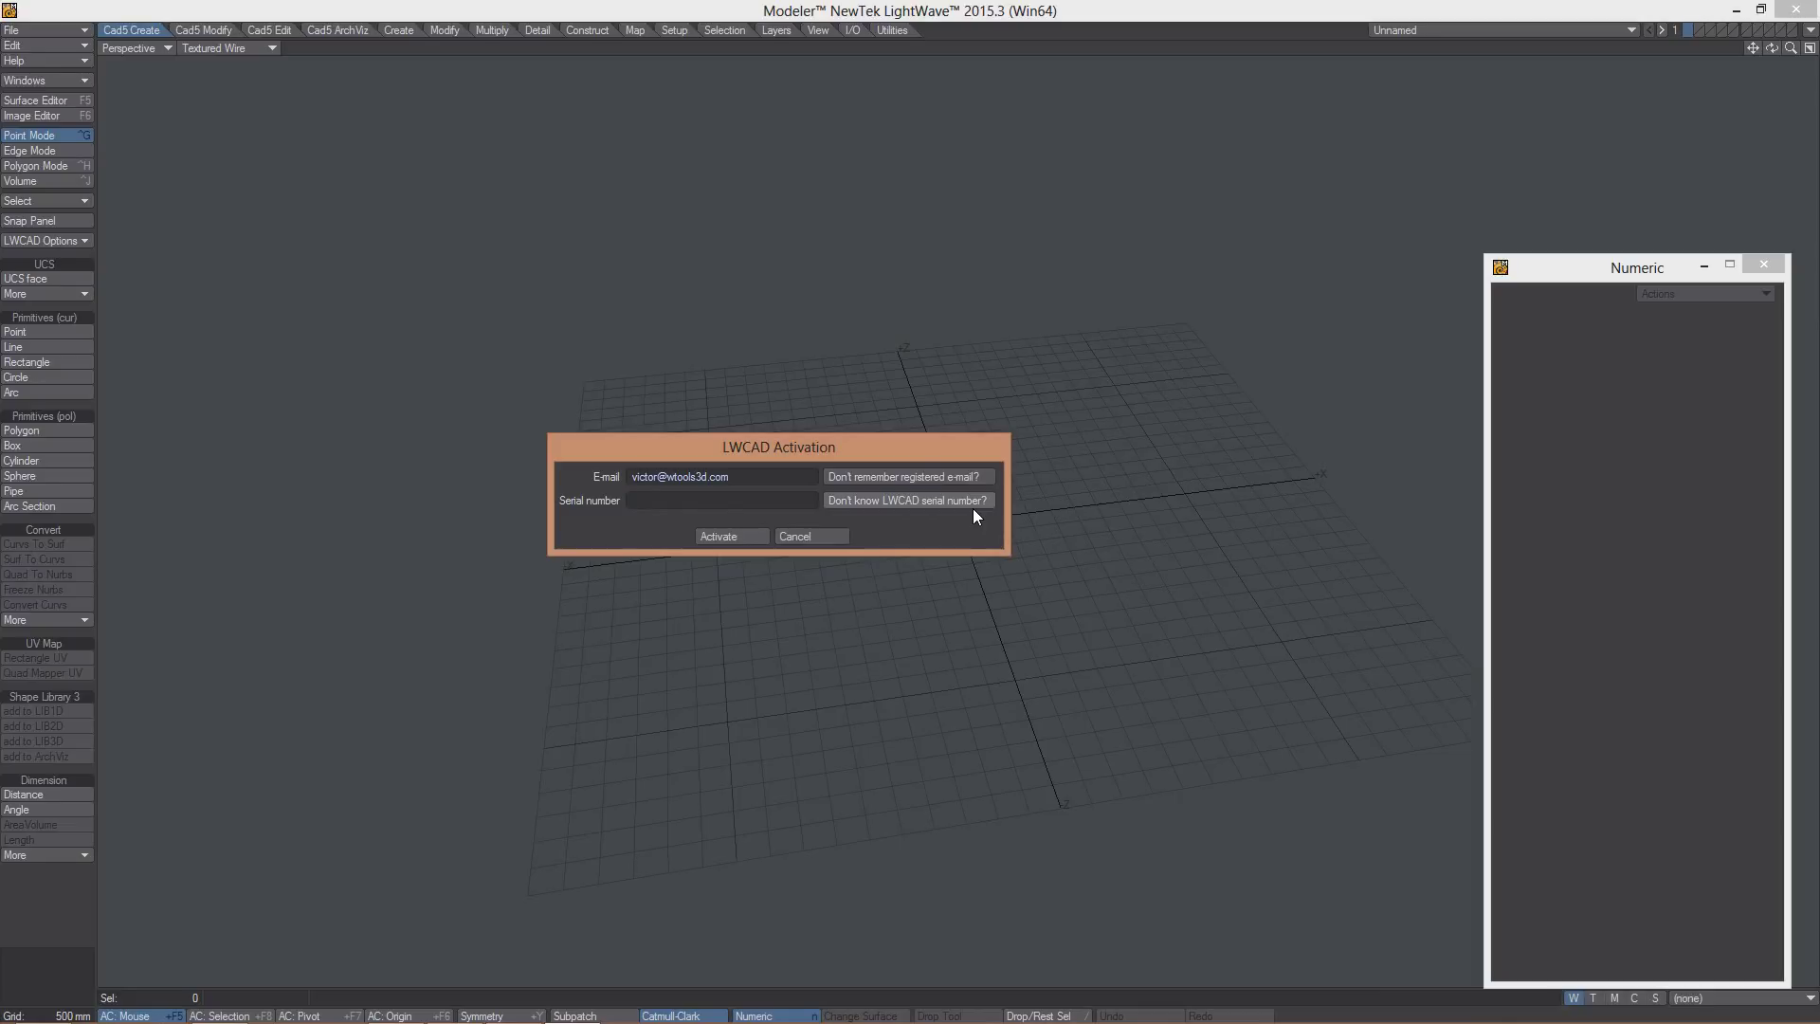
key("ctrl+v")
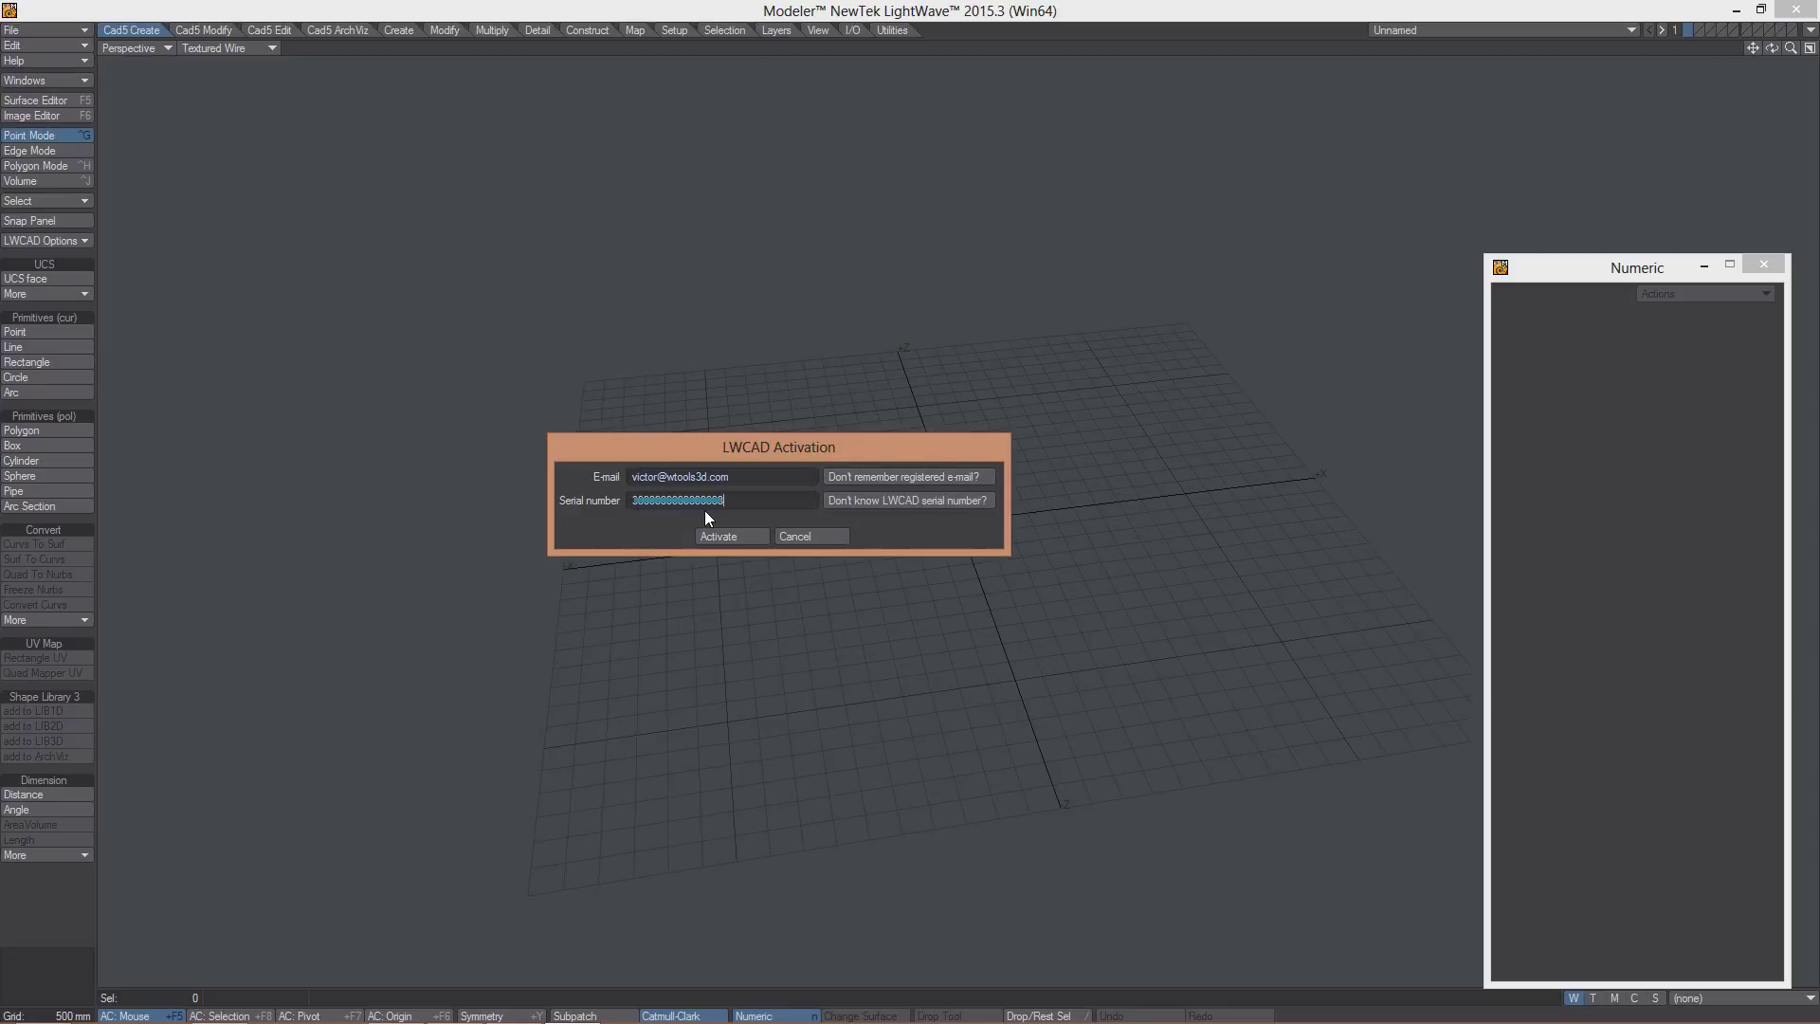
- Submit the activation using Automatic activation, confirm success, and close the Numeric: Rectangle 5.5 panel
left_click(725, 538)
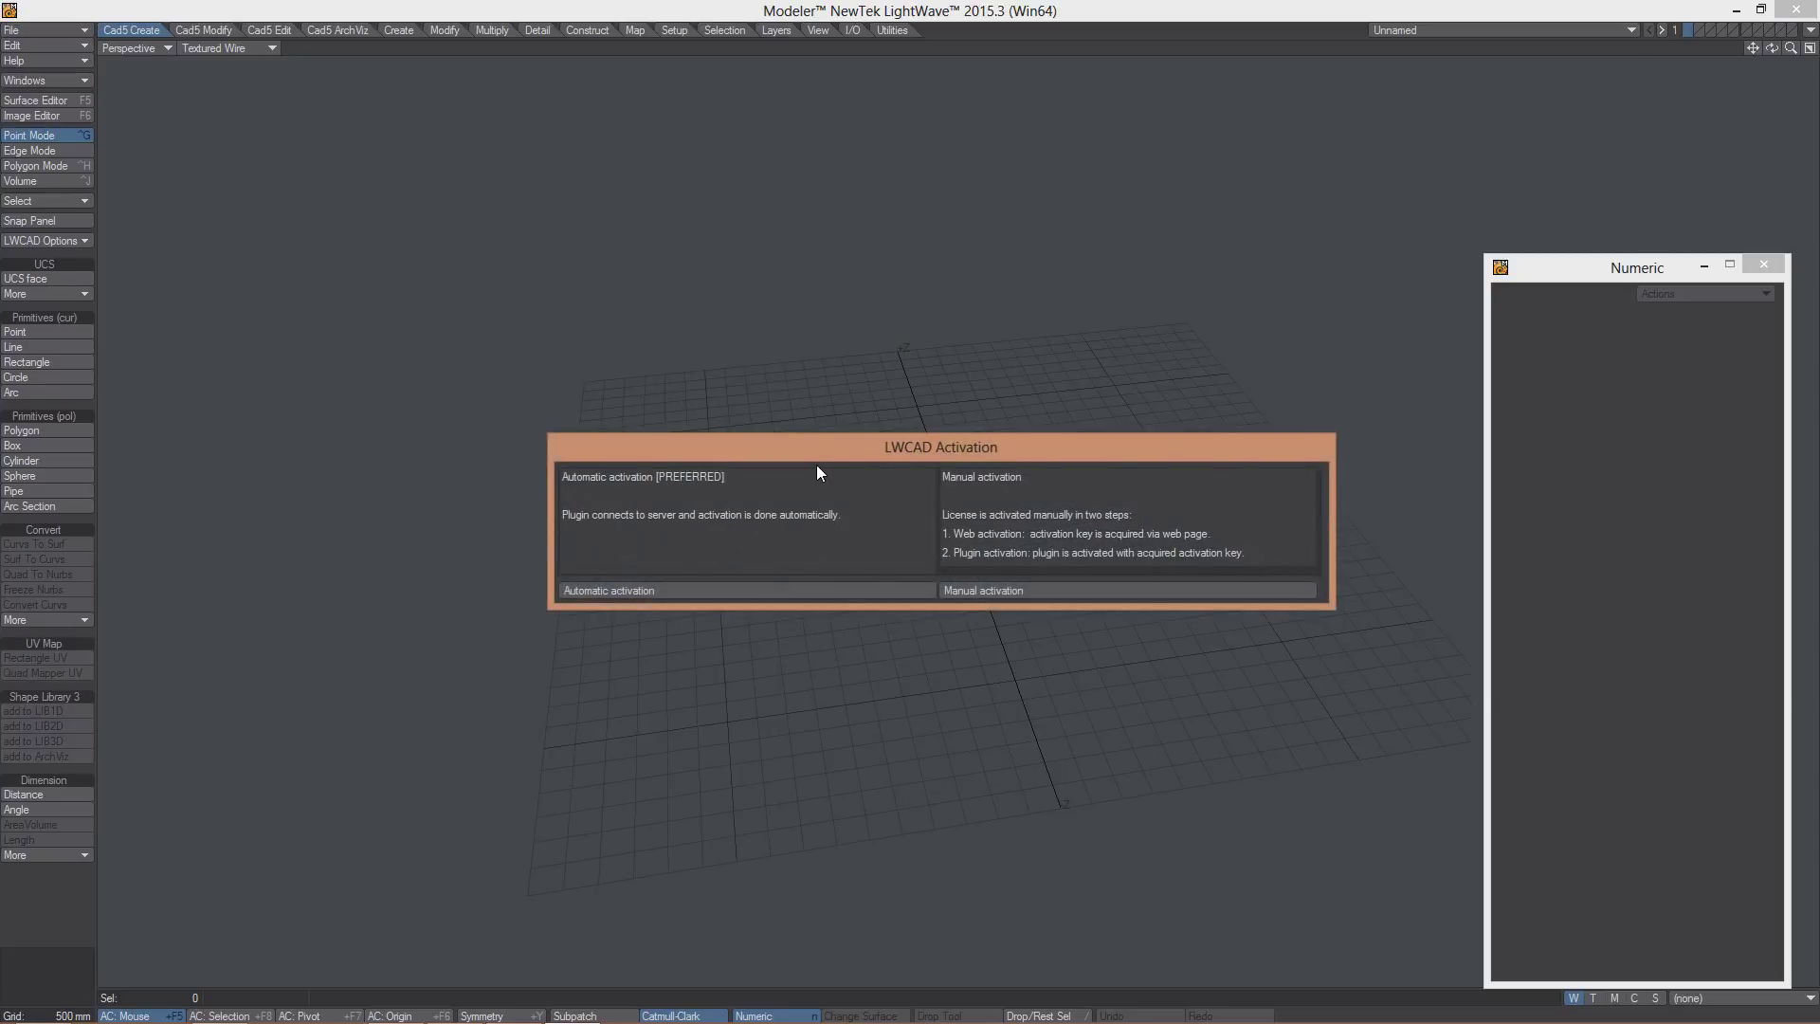
left_click_drag(822, 453, 707, 461)
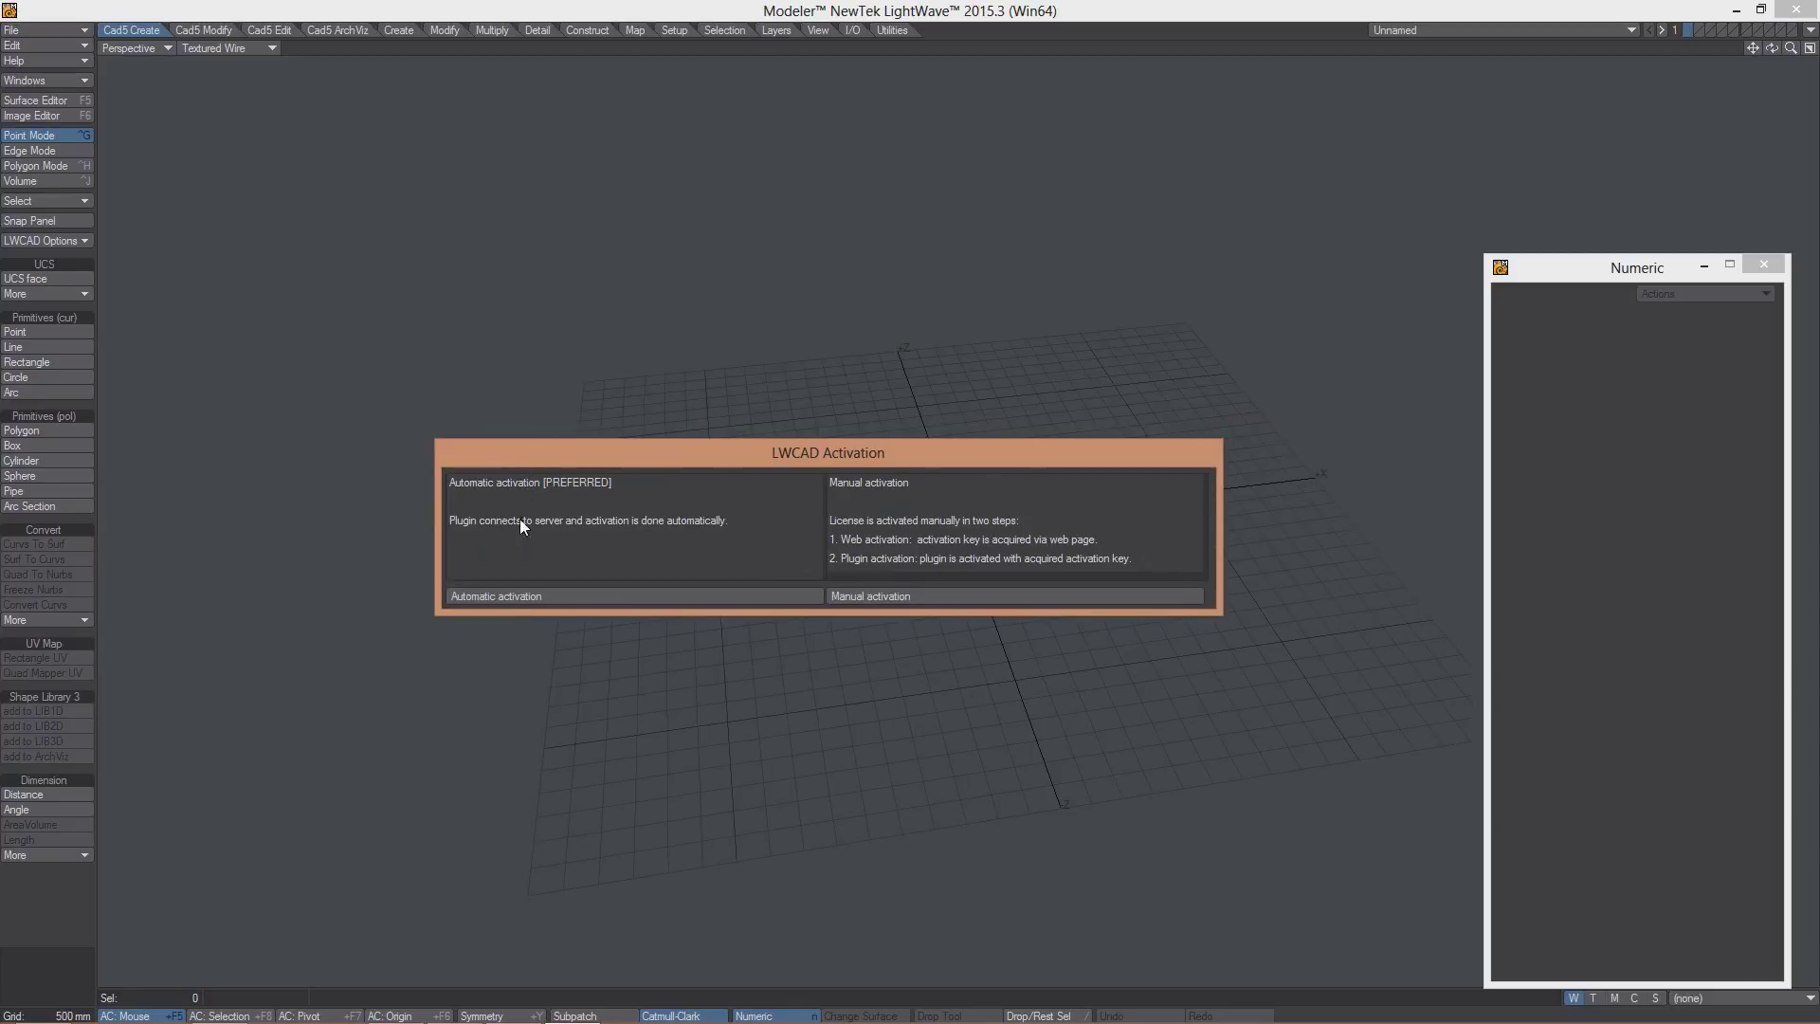
left_click(504, 598)
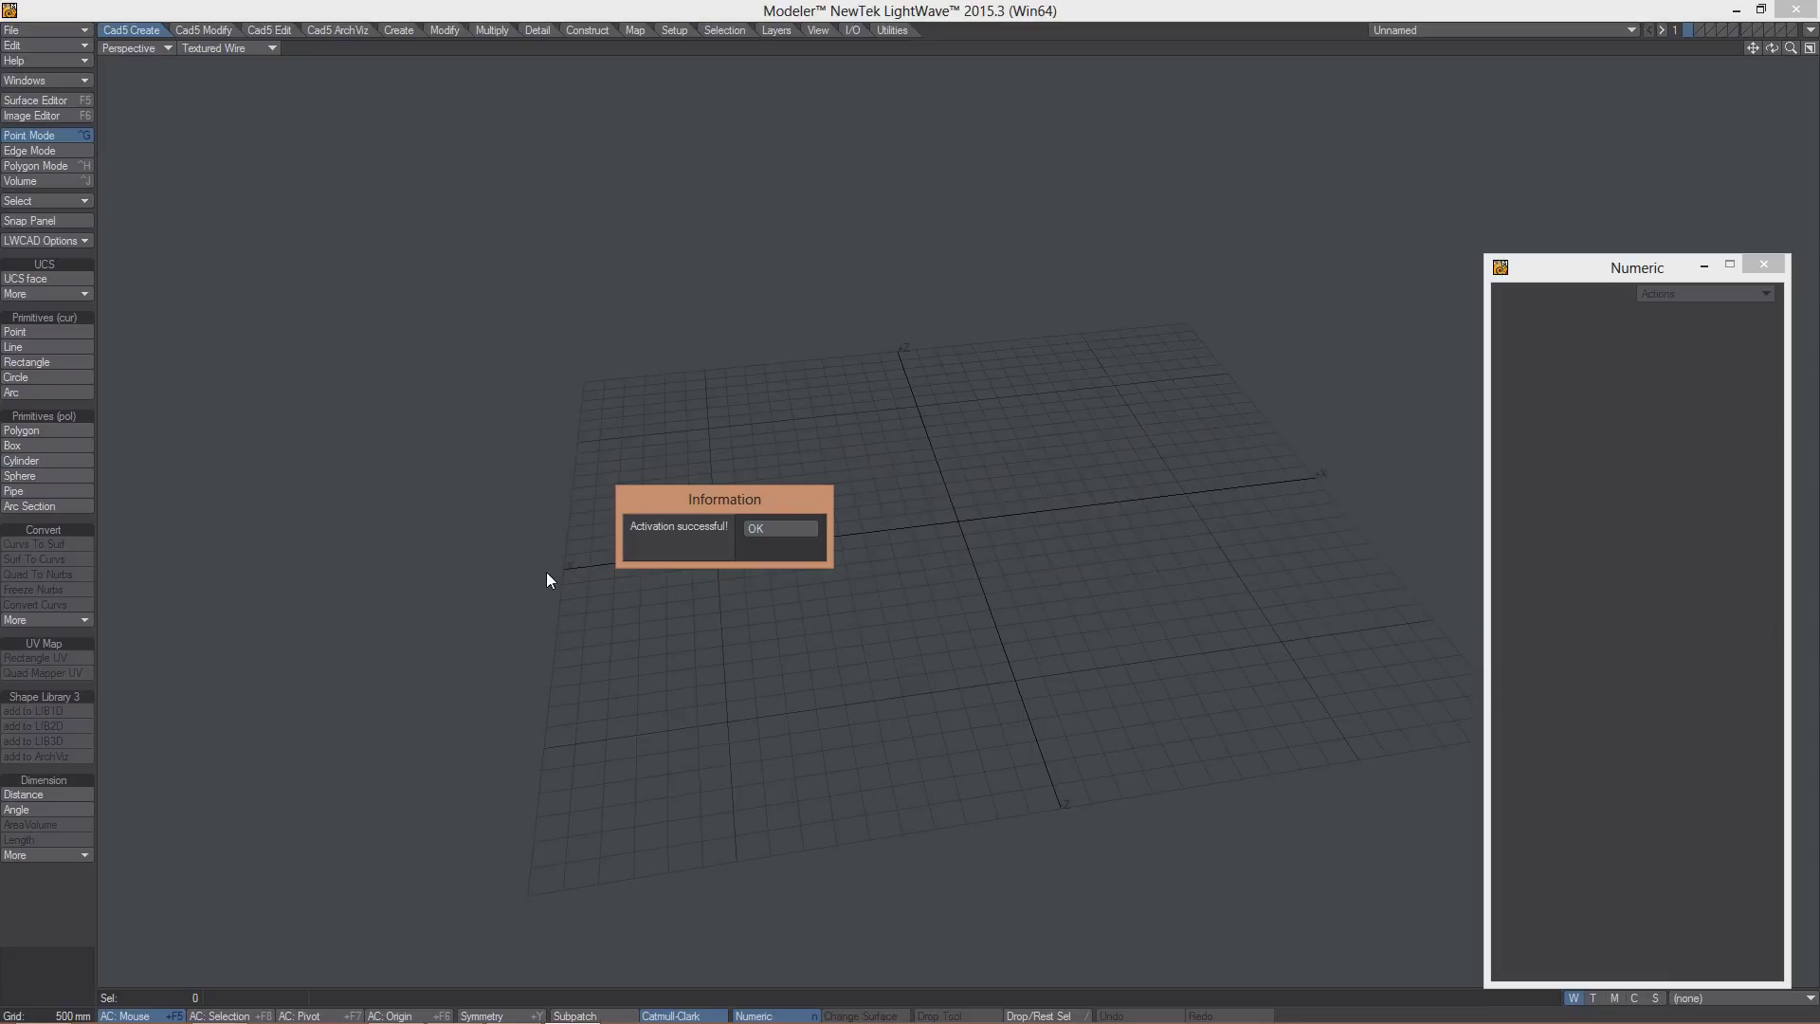
left_click(761, 529)
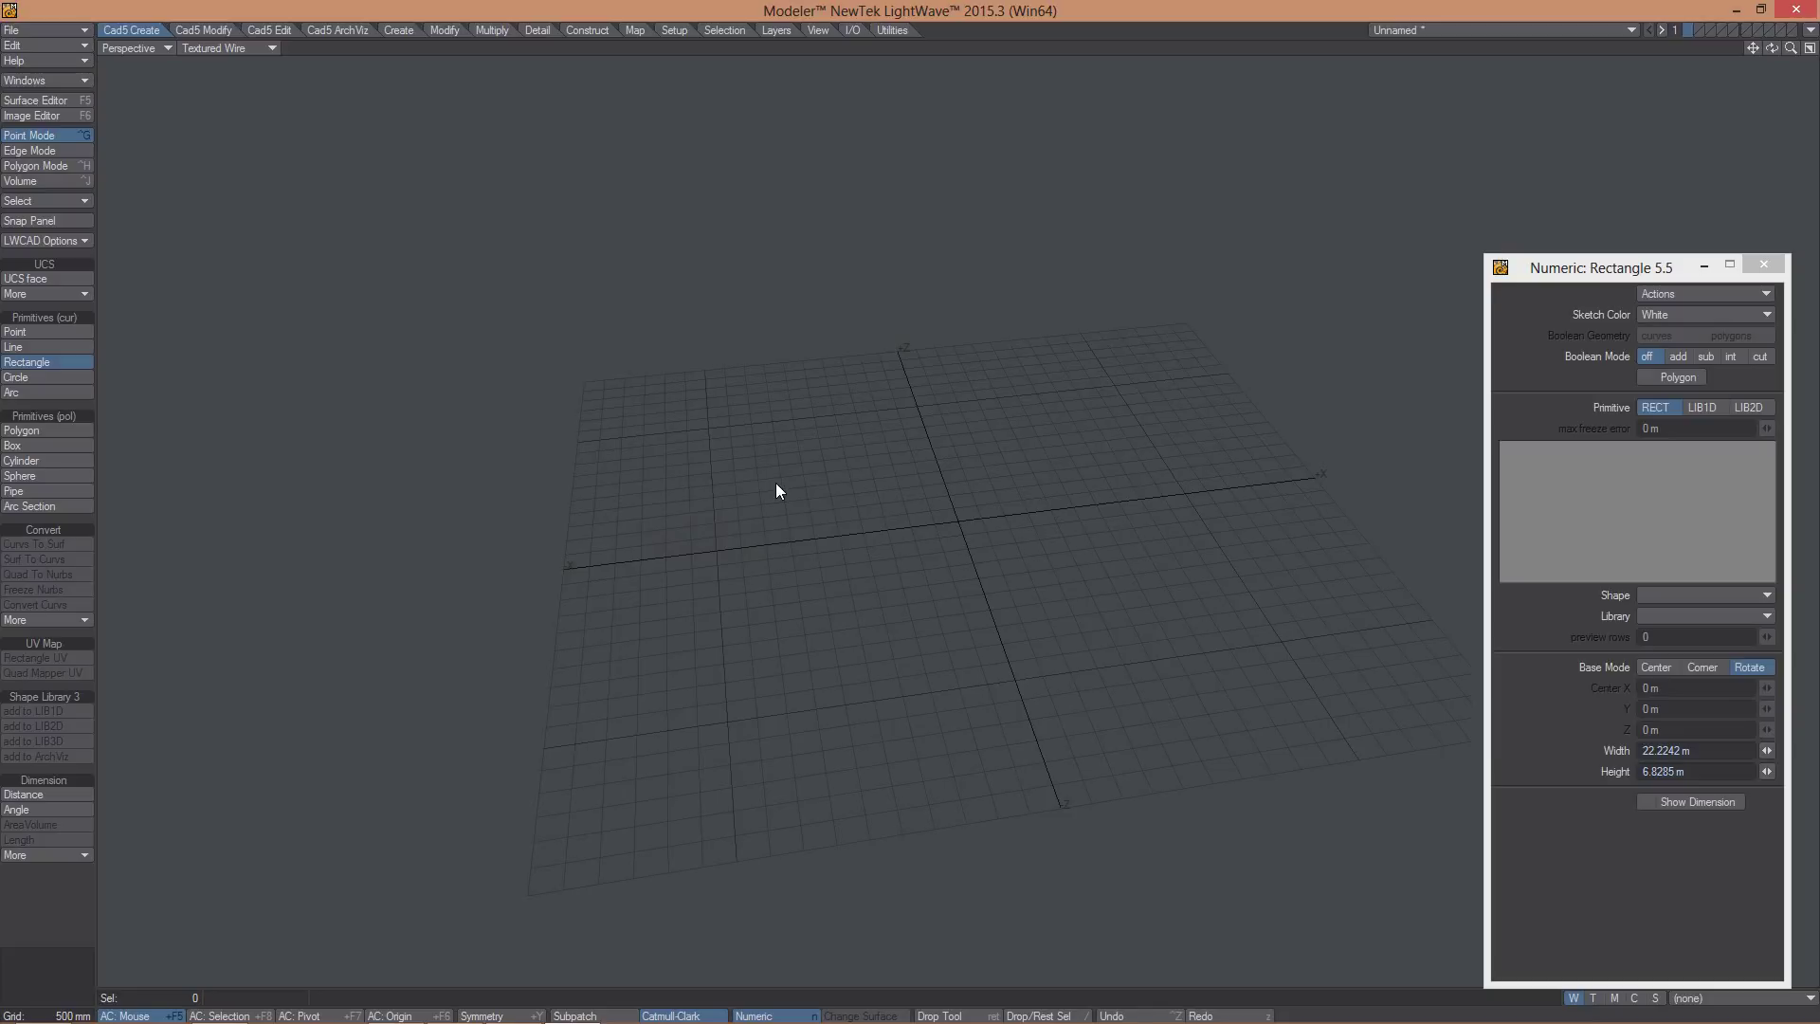
left_click(1755, 265)
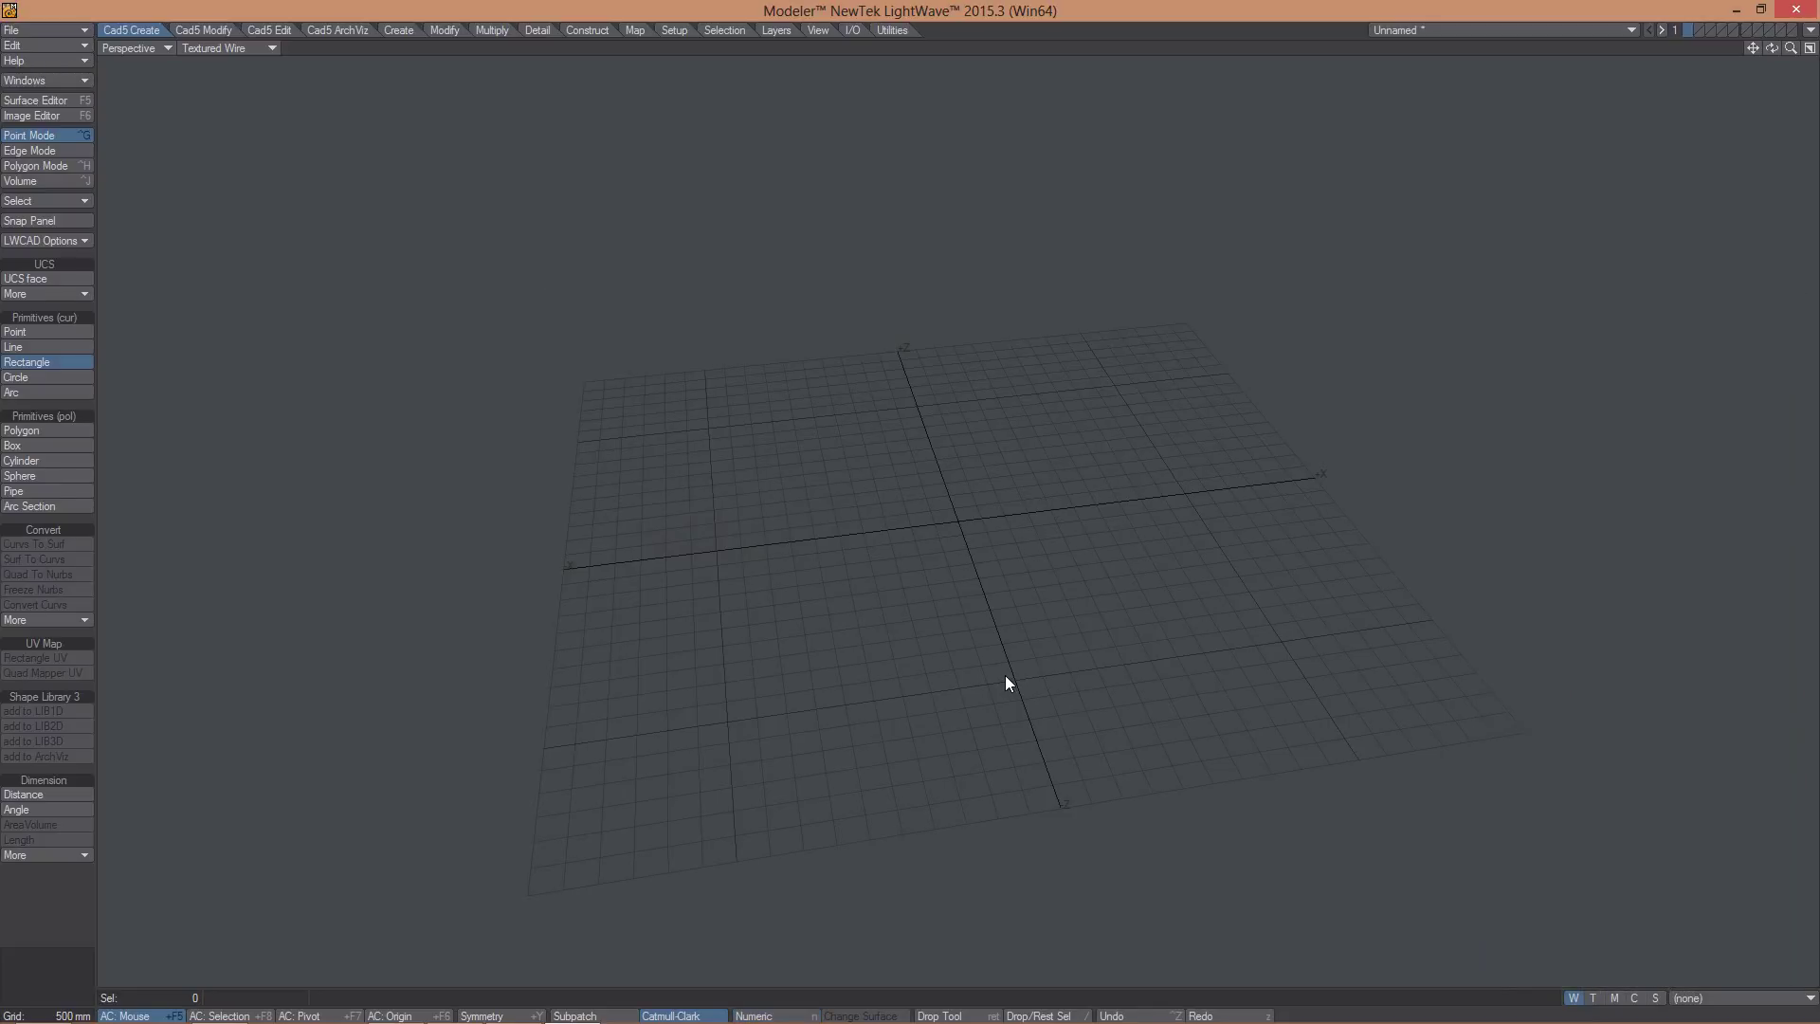